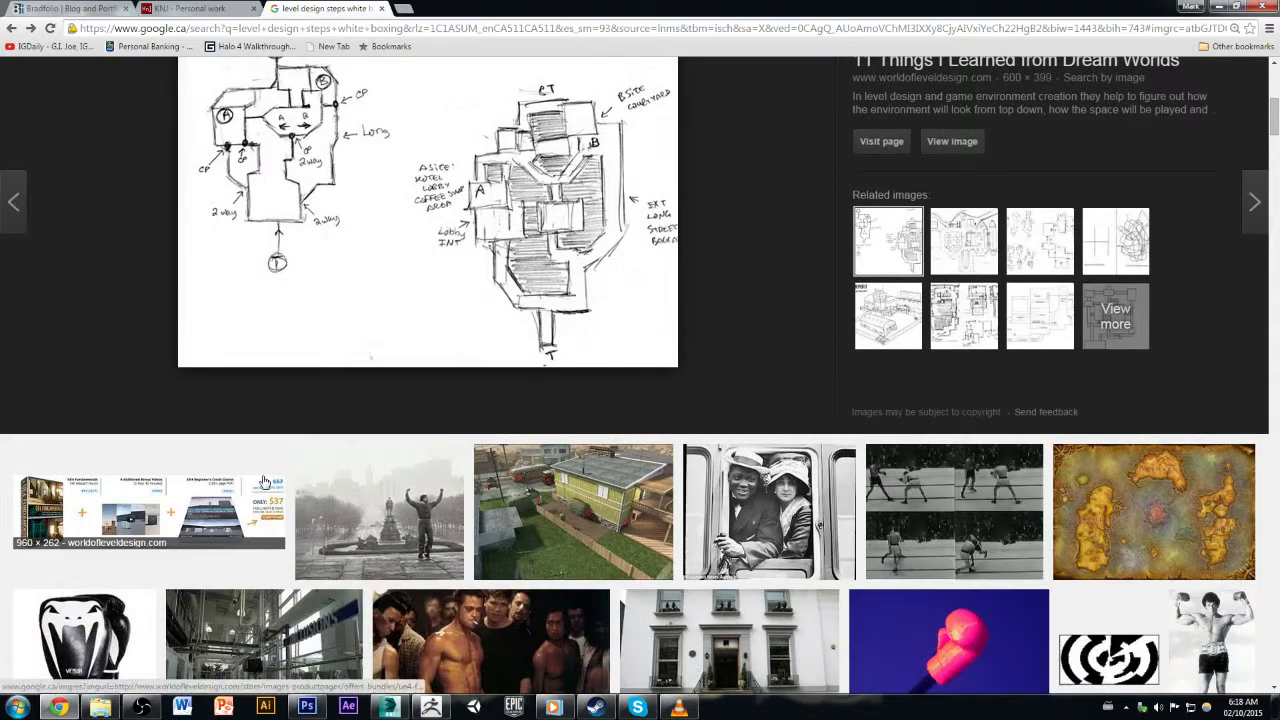
Step: Examine the hand-drawn level layout sketch from "11 Things I Learned from Dream Worlds" and the surrounding image results
{"action": "scroll", "coordinate": [262, 483], "scroll_direction": "up", "scroll_amount": 2}
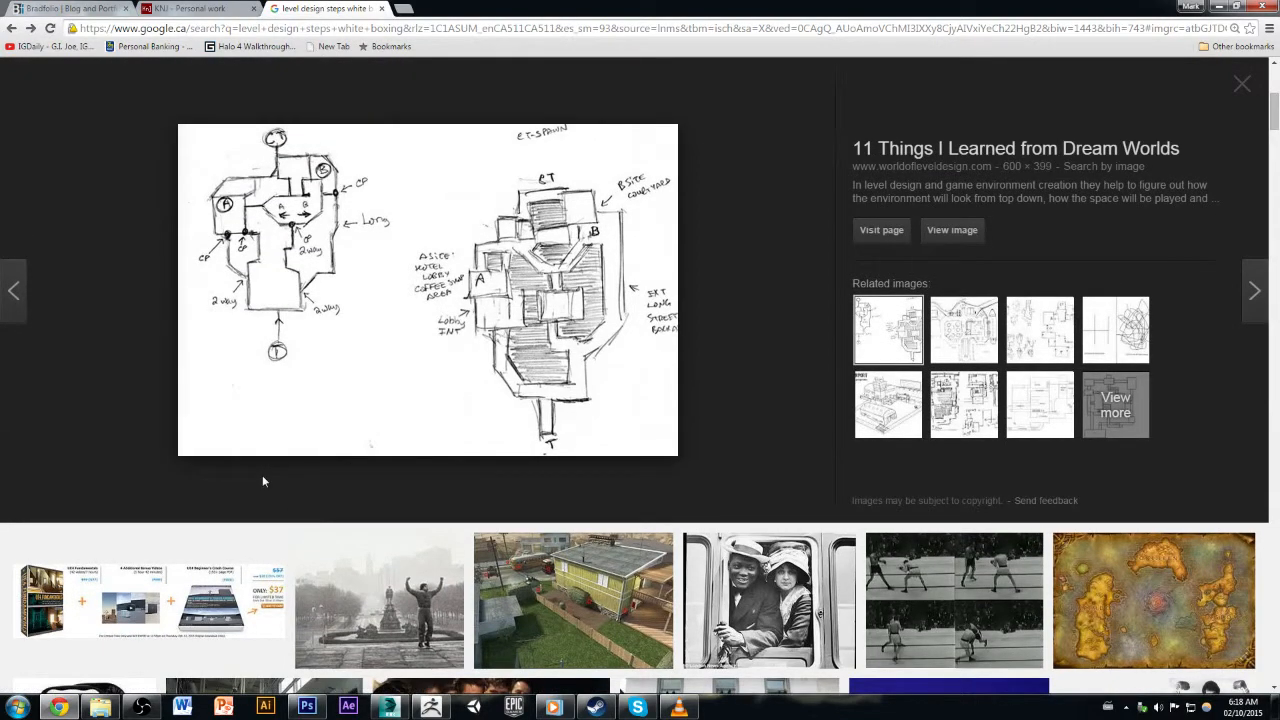
{"action": "scroll", "coordinate": [262, 482], "scroll_direction": "up", "scroll_amount": 4}
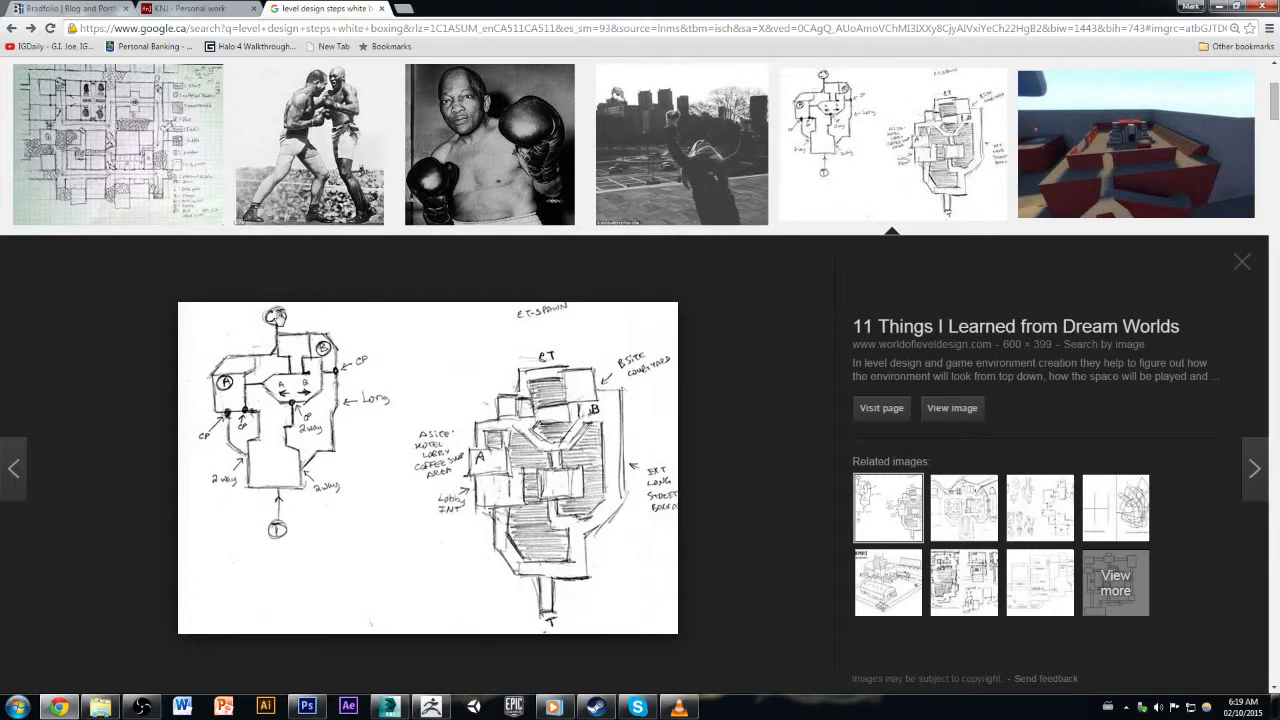
{"action": "scroll", "coordinate": [280, 320], "scroll_direction": "down", "scroll_amount": 2}
{"action": "scroll", "coordinate": [218, 404], "scroll_direction": "down", "scroll_amount": 3}
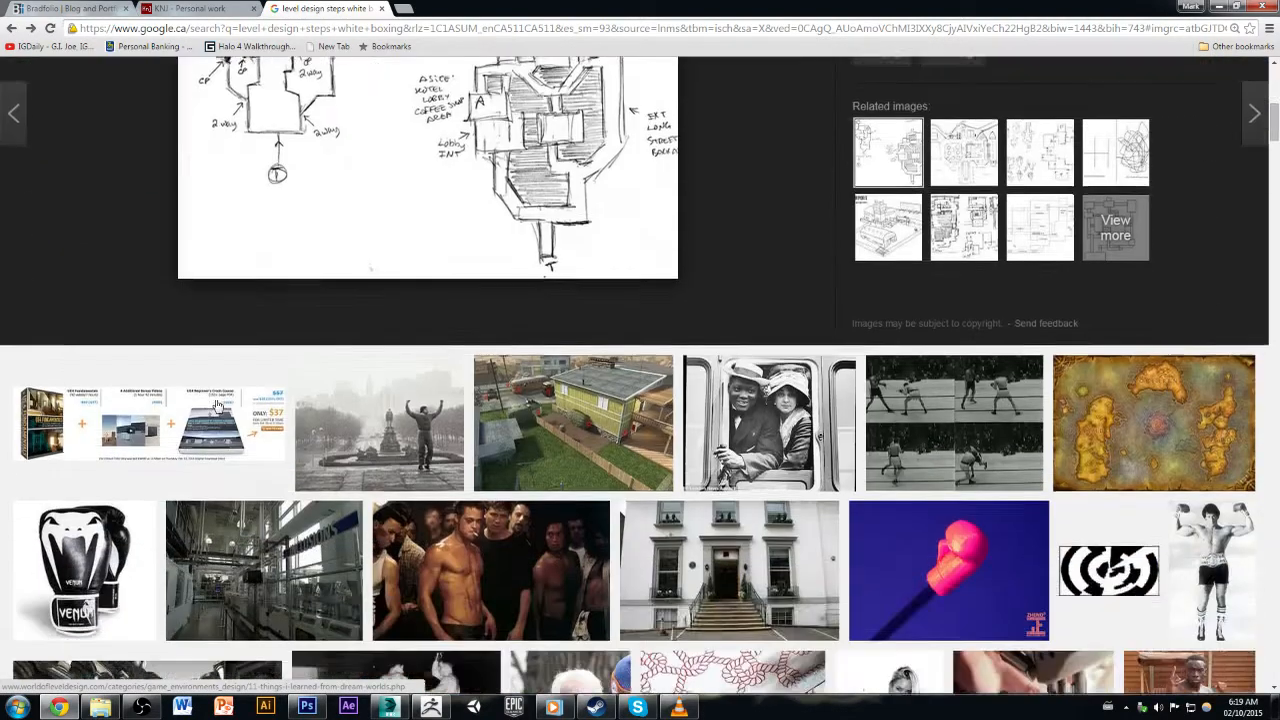
{"action": "scroll", "coordinate": [218, 404], "scroll_direction": "down", "scroll_amount": 1}
{"action": "scroll", "coordinate": [217, 406], "scroll_direction": "up", "scroll_amount": 4}
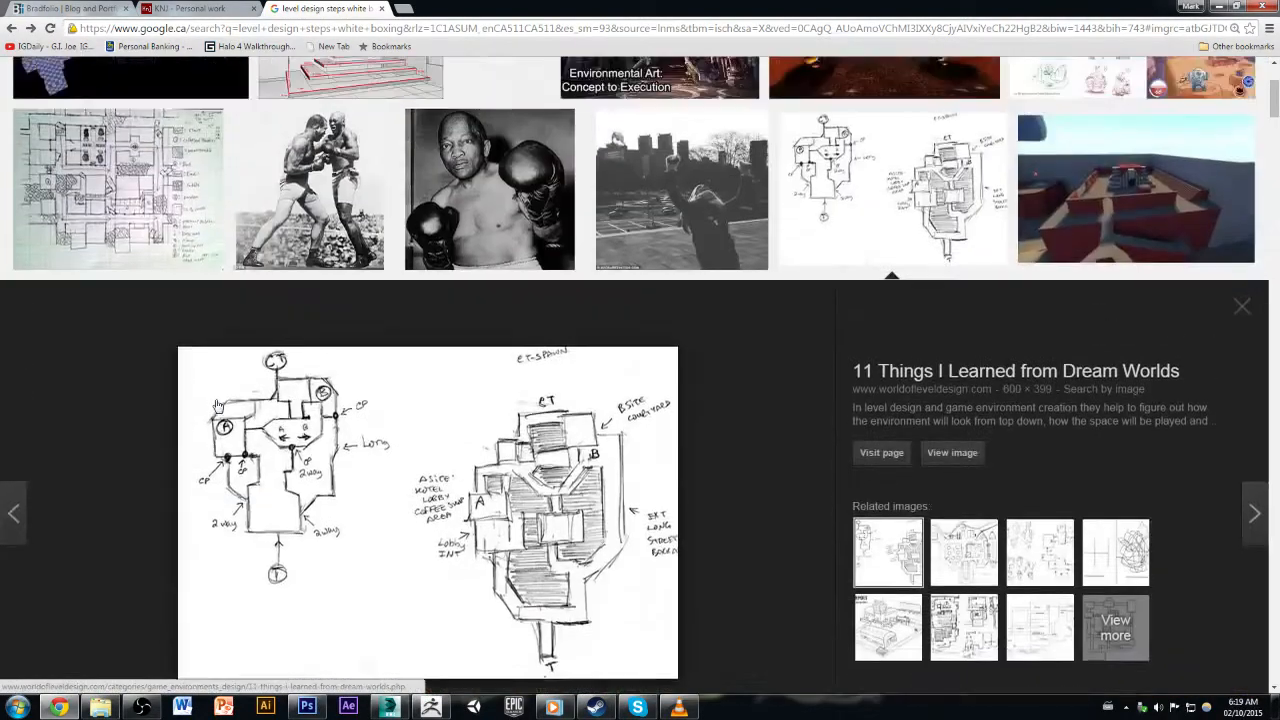
{"action": "scroll", "coordinate": [217, 406], "scroll_direction": "up", "scroll_amount": 2}
{"action": "scroll", "coordinate": [218, 404], "scroll_direction": "down", "scroll_amount": 3}
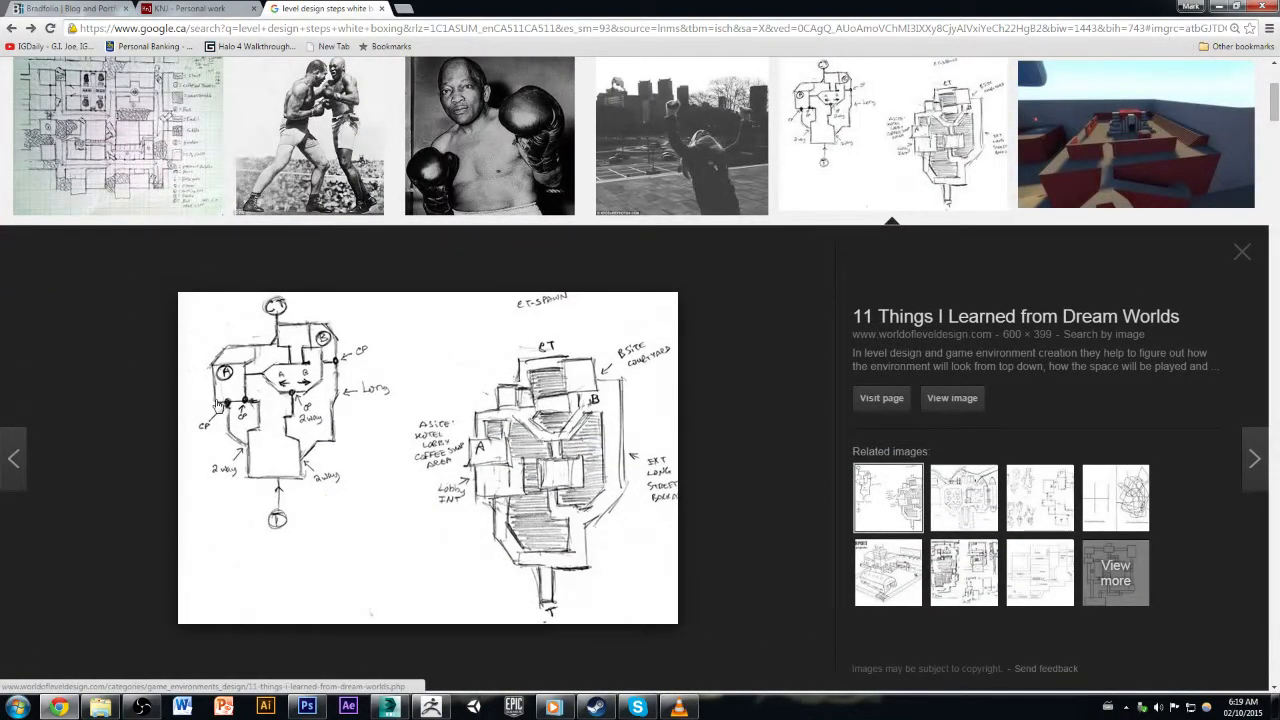
{"action": "scroll", "coordinate": [218, 404], "scroll_direction": "down", "scroll_amount": 1}
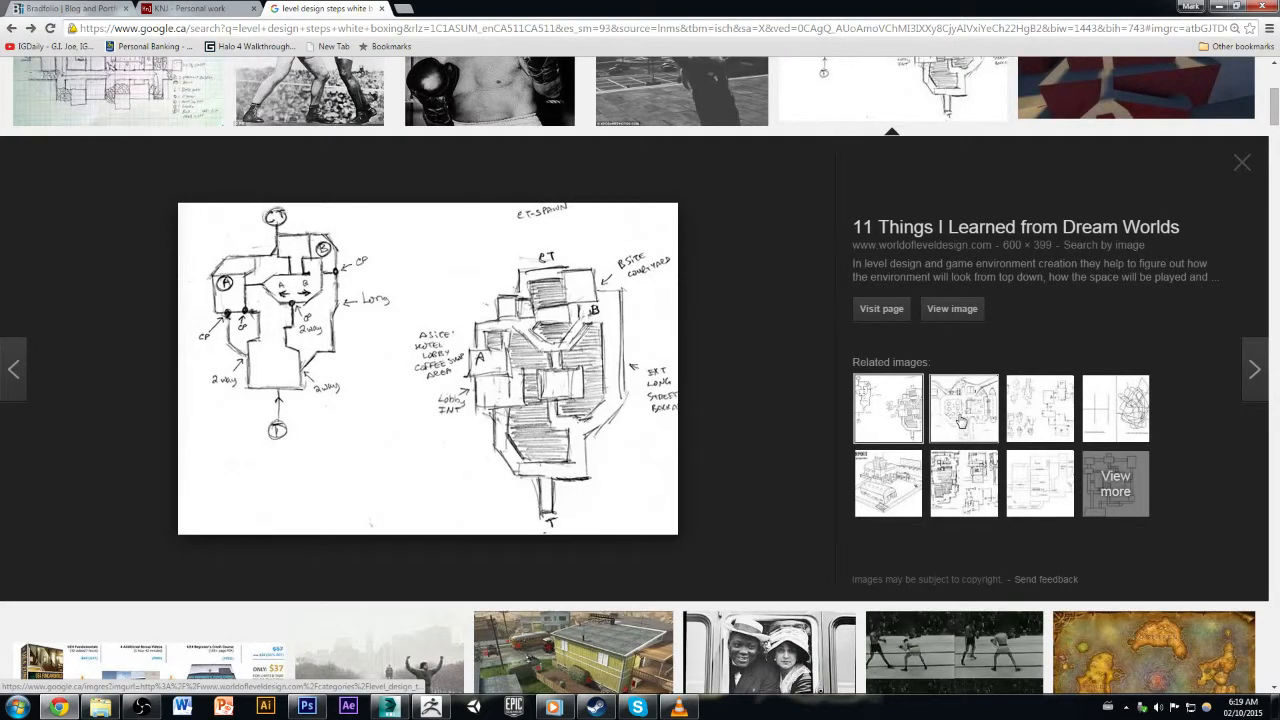
Step: Increase the browser's page zoom by one level and bring the enlarged layout sketch fully into view
{"action": "left_click", "coordinate": [1269, 28]}
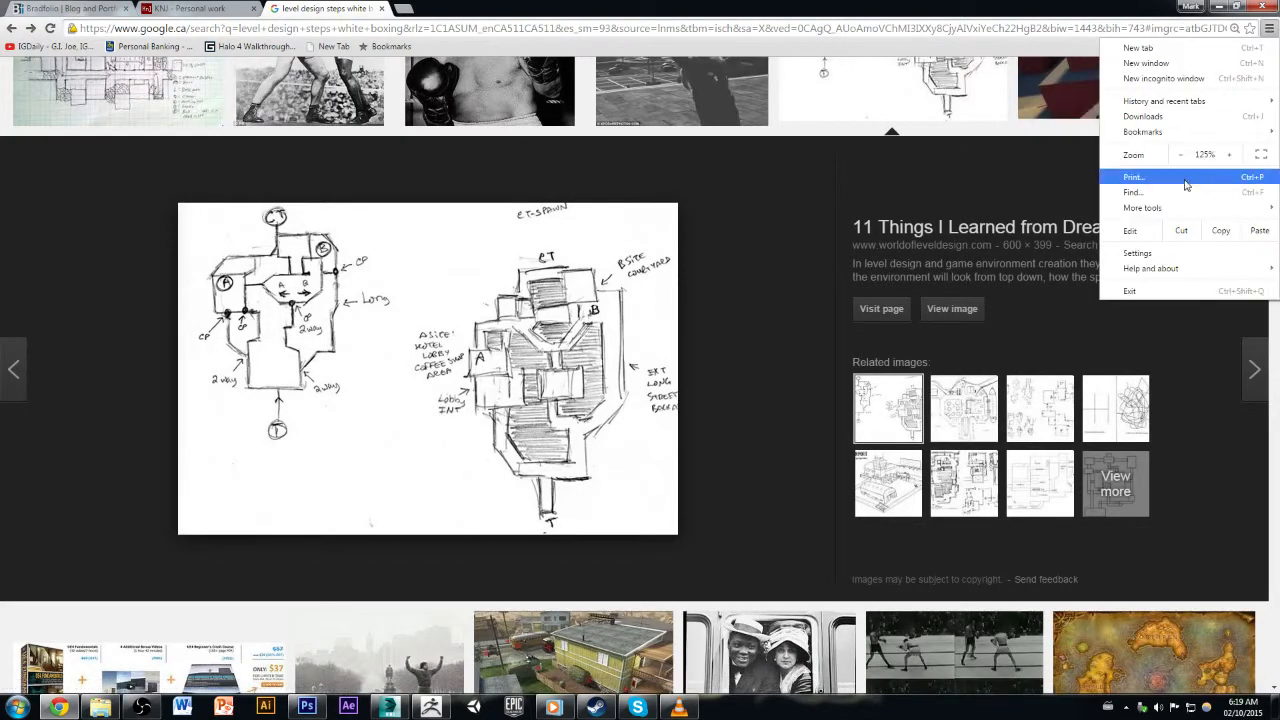
{"action": "left_click", "coordinate": [1236, 160]}
{"action": "left_click", "coordinate": [790, 346]}
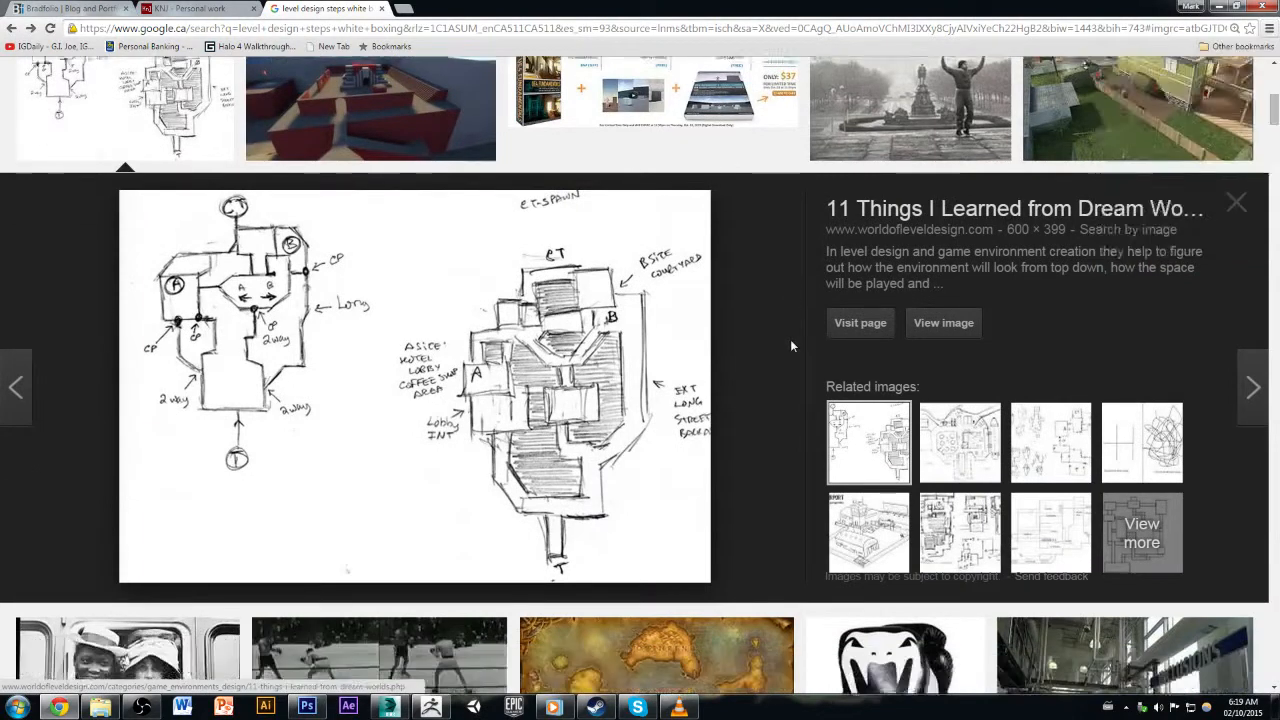
{"action": "scroll", "coordinate": [791, 341], "scroll_direction": "down", "scroll_amount": 3}
{"action": "scroll", "coordinate": [791, 341], "scroll_direction": "up", "scroll_amount": 1}
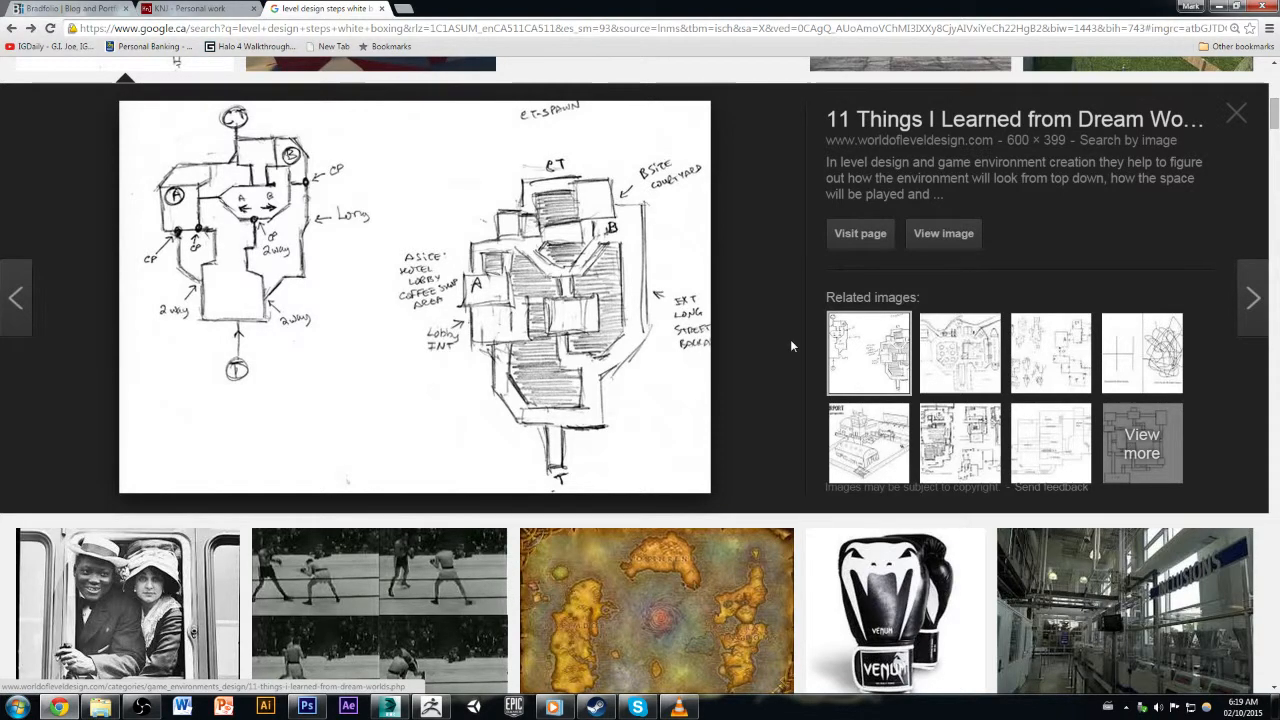
Step: View the related Valve map plan, the CS:GO top-down layout sketches and the "13 Ways to Improve Your Level Design" sketches in turn
{"action": "left_click", "coordinate": [969, 343]}
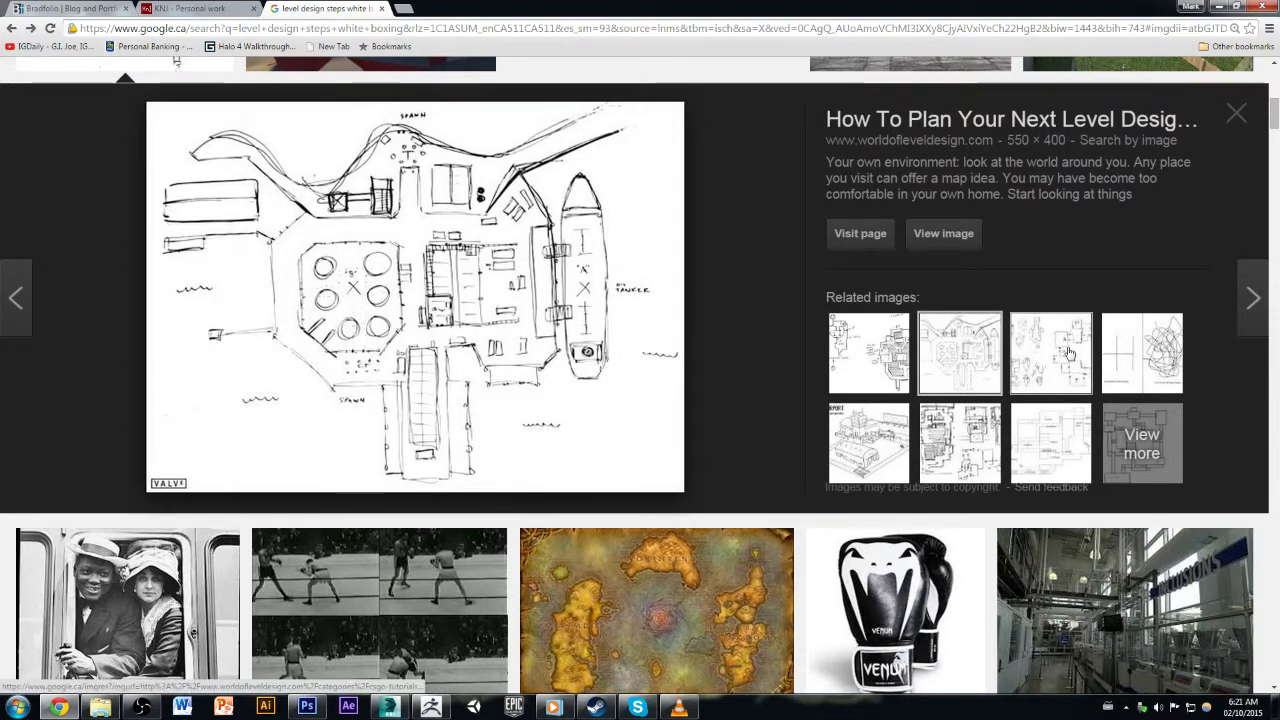
{"action": "left_click", "coordinate": [1040, 370]}
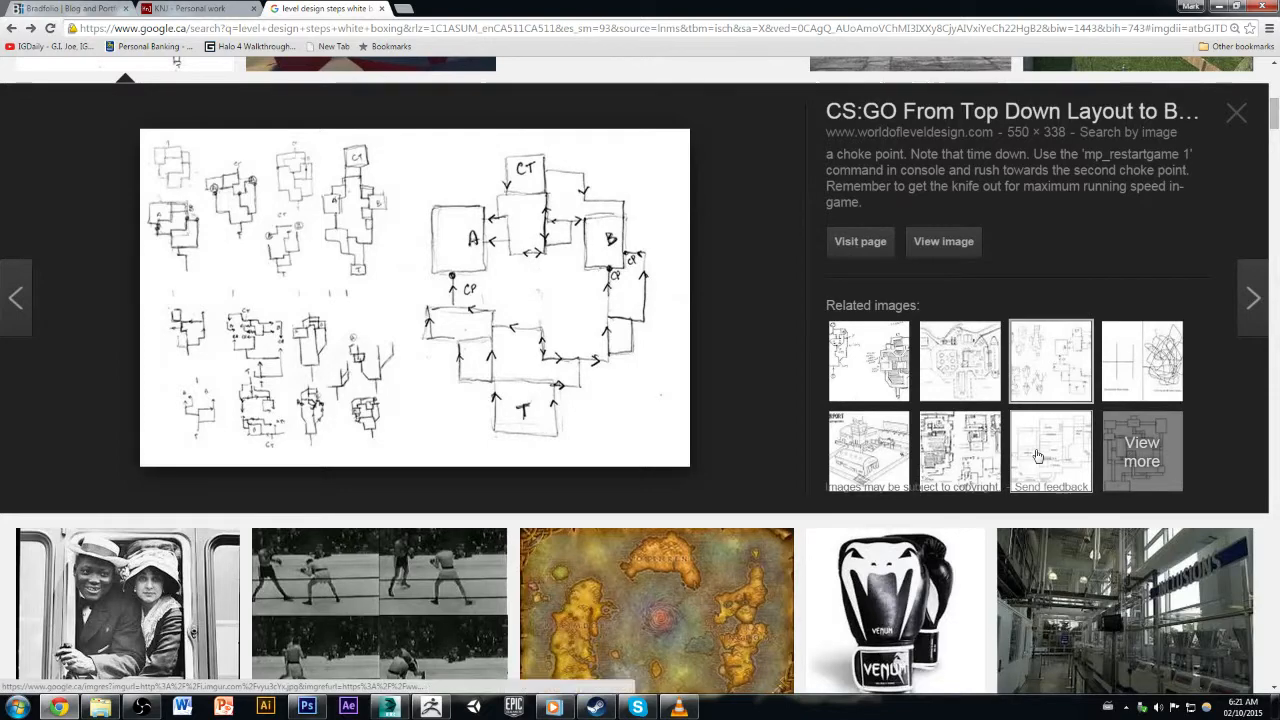
{"action": "left_click", "coordinate": [945, 440]}
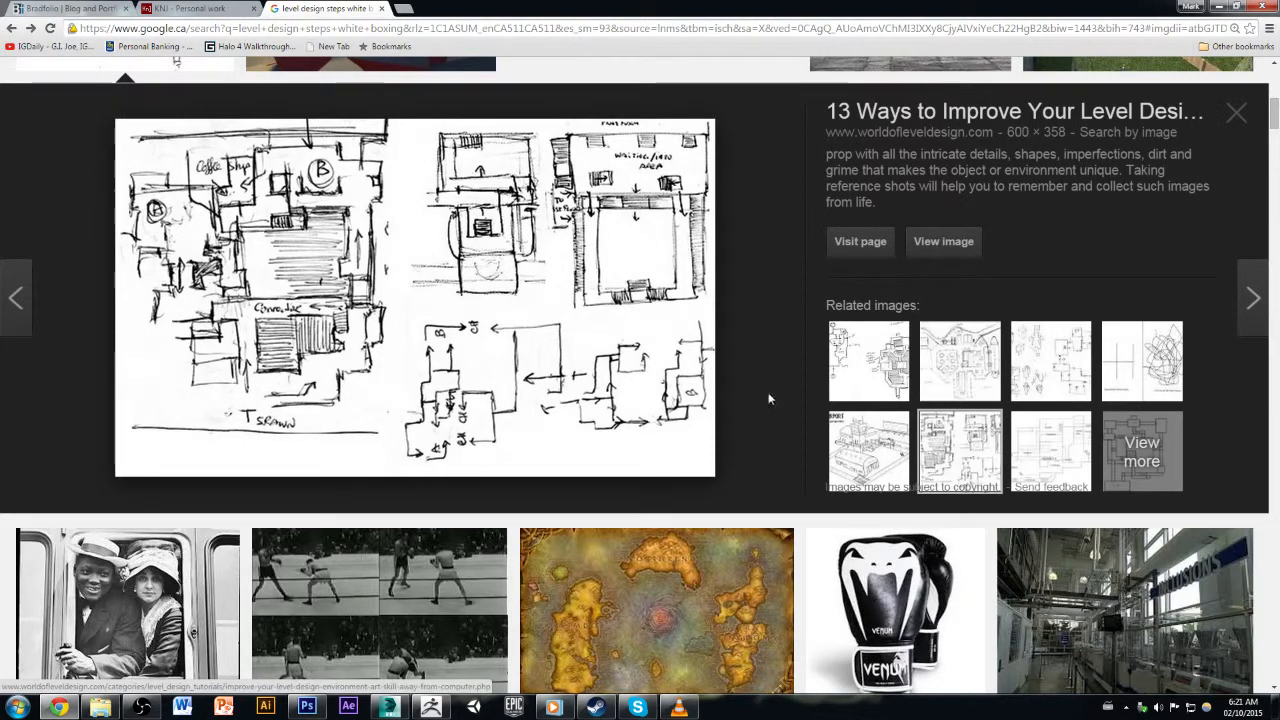
Step: Open the worldofleveldesign.com source article of the "13 Ways" sketch in a new tab and switch to it
{"action": "scroll", "coordinate": [806, 517], "scroll_direction": "up", "scroll_amount": 1}
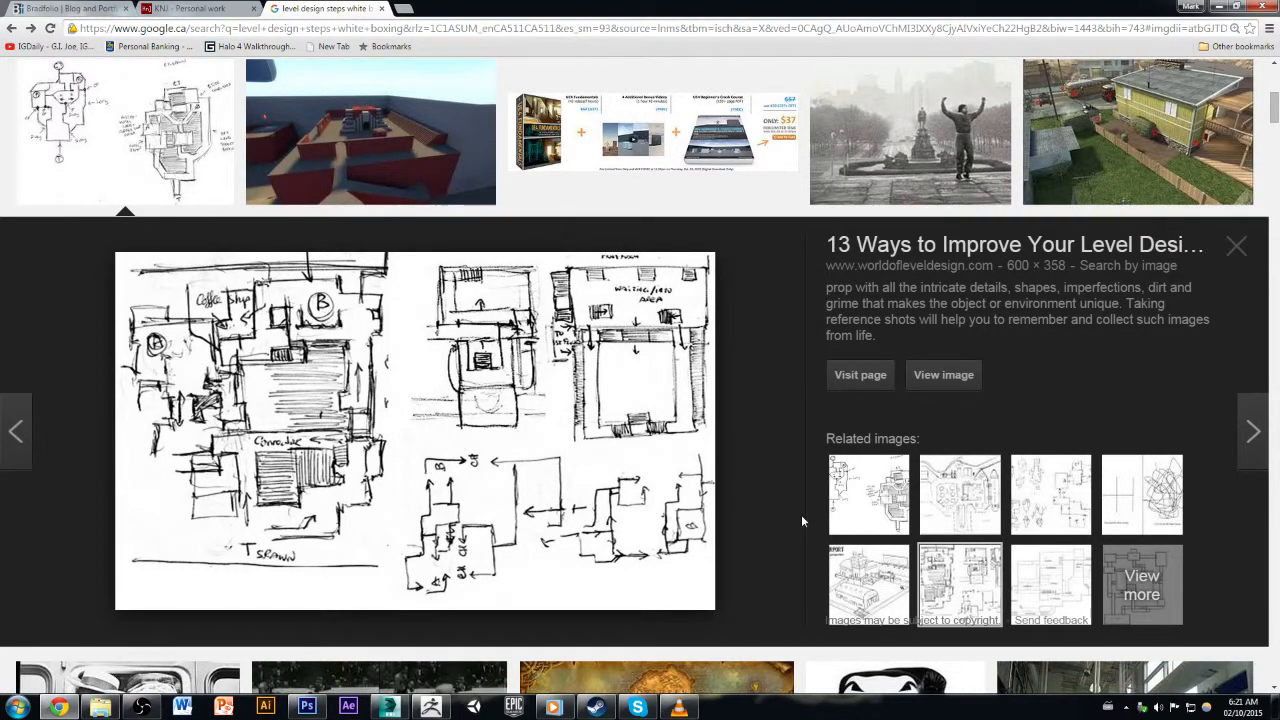
{"action": "right_click", "coordinate": [882, 265]}
{"action": "left_click", "coordinate": [929, 275]}
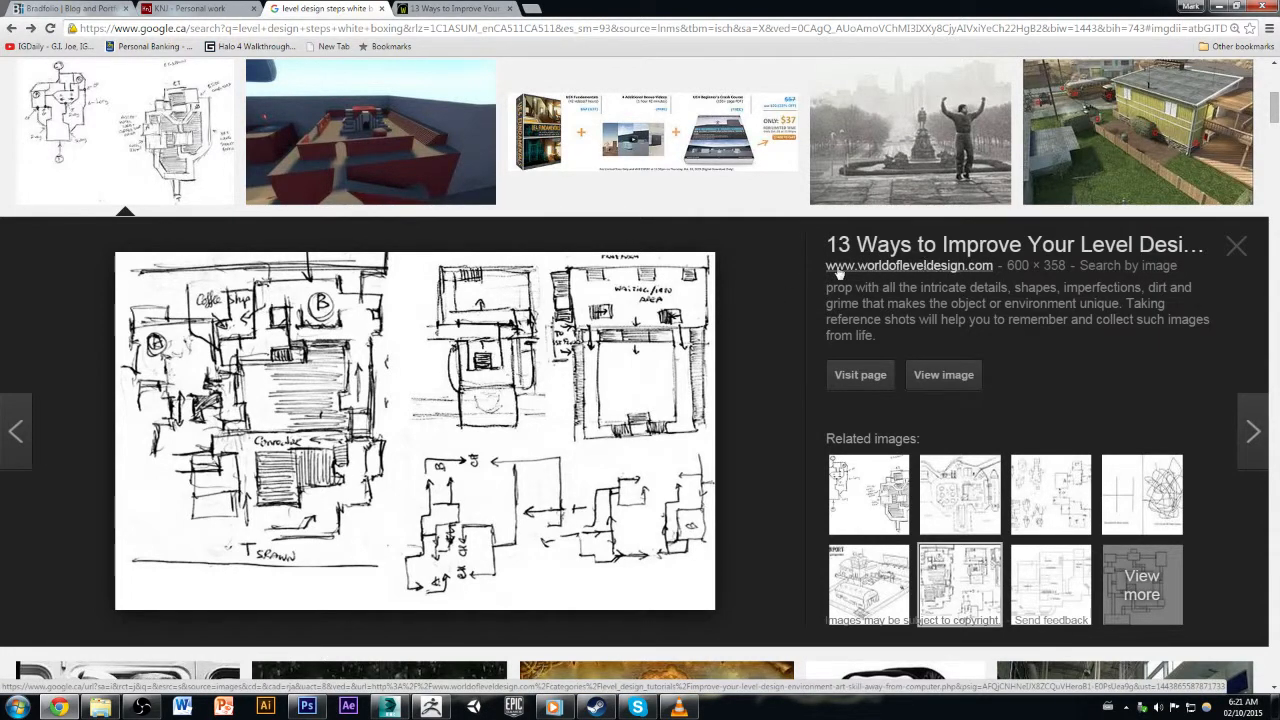
{"action": "left_click", "coordinate": [947, 268]}
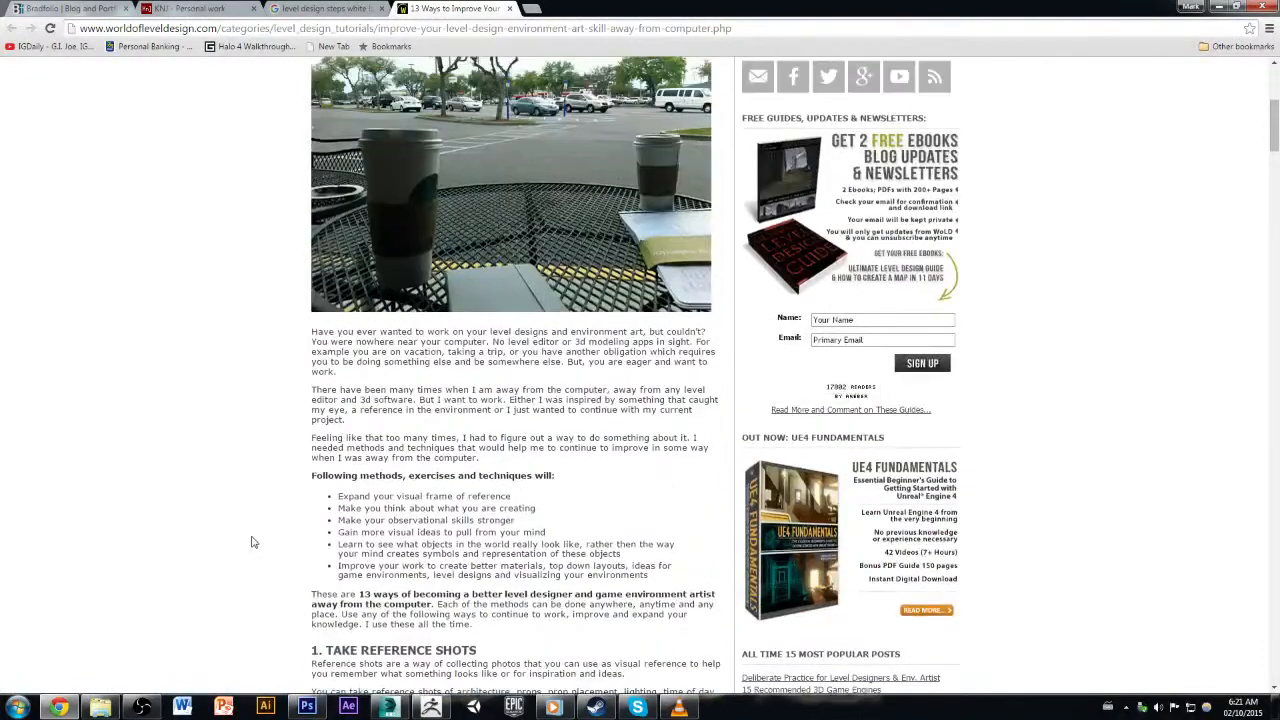
Step: Skim the article "13 Ways to Improve Your LD/3D Skill Away From a Computer" to its closing section and back up to the sketching sections
{"action": "scroll", "coordinate": [248, 548], "scroll_direction": "up", "scroll_amount": 2}
{"action": "scroll", "coordinate": [242, 555], "scroll_direction": "up", "scroll_amount": 1}
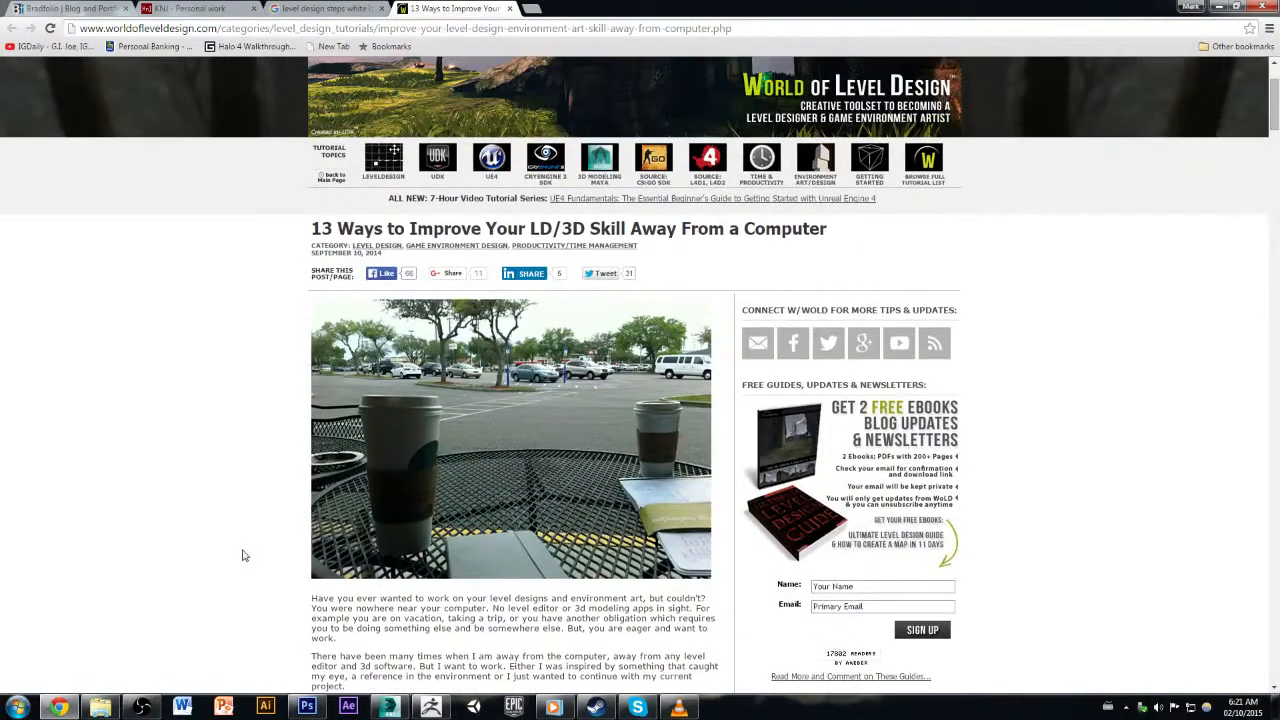
{"action": "scroll", "coordinate": [240, 556], "scroll_direction": "down", "scroll_amount": 1}
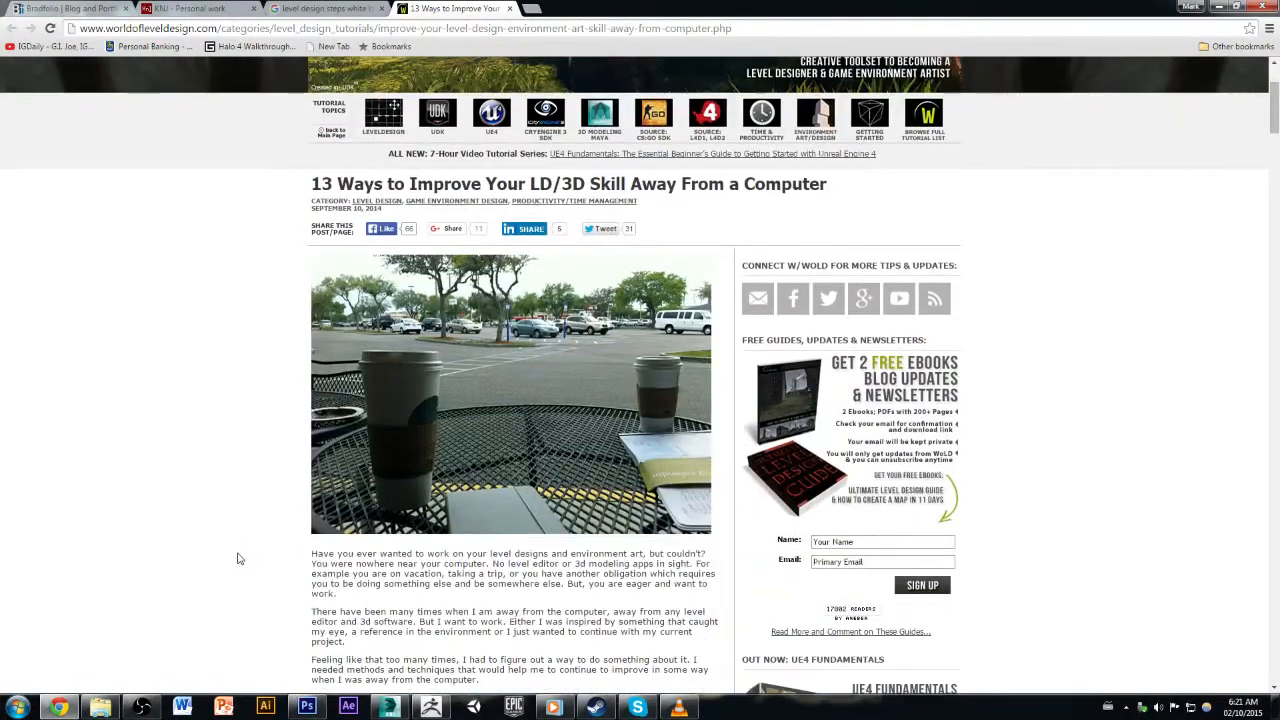
{"action": "scroll", "coordinate": [238, 558], "scroll_direction": "down", "scroll_amount": 10}
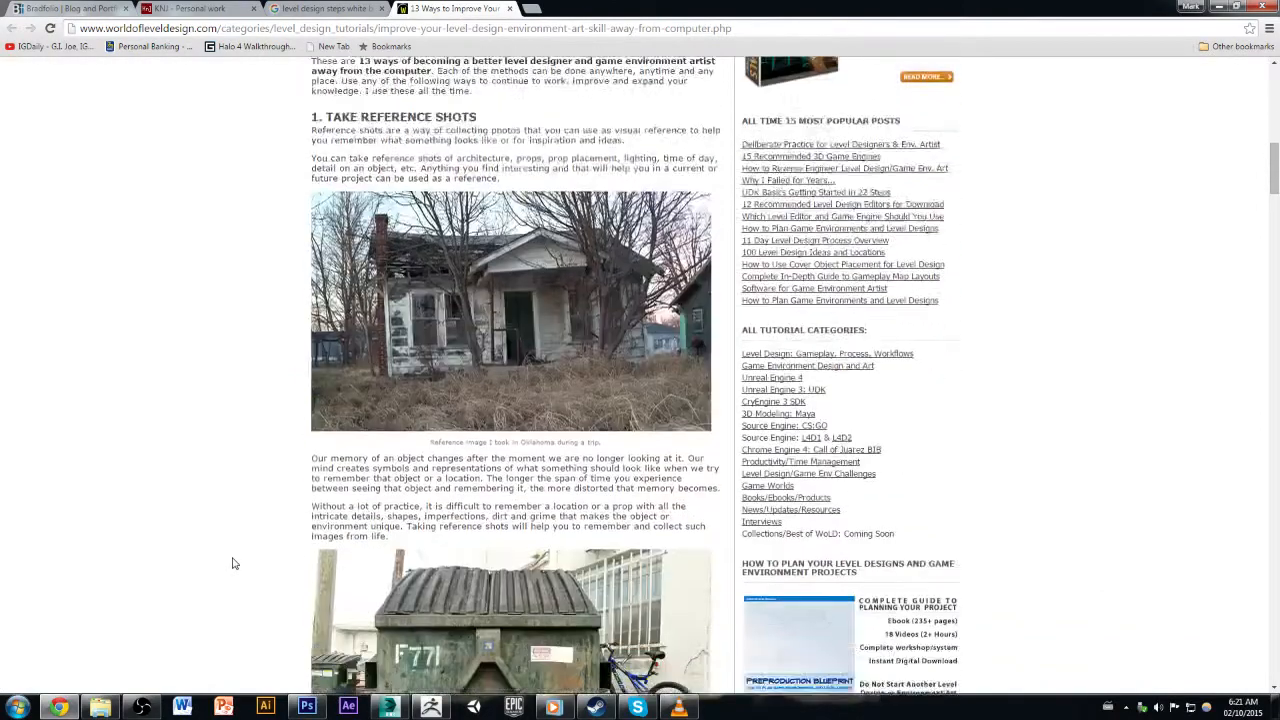
{"action": "scroll", "coordinate": [232, 564], "scroll_direction": "down", "scroll_amount": 12}
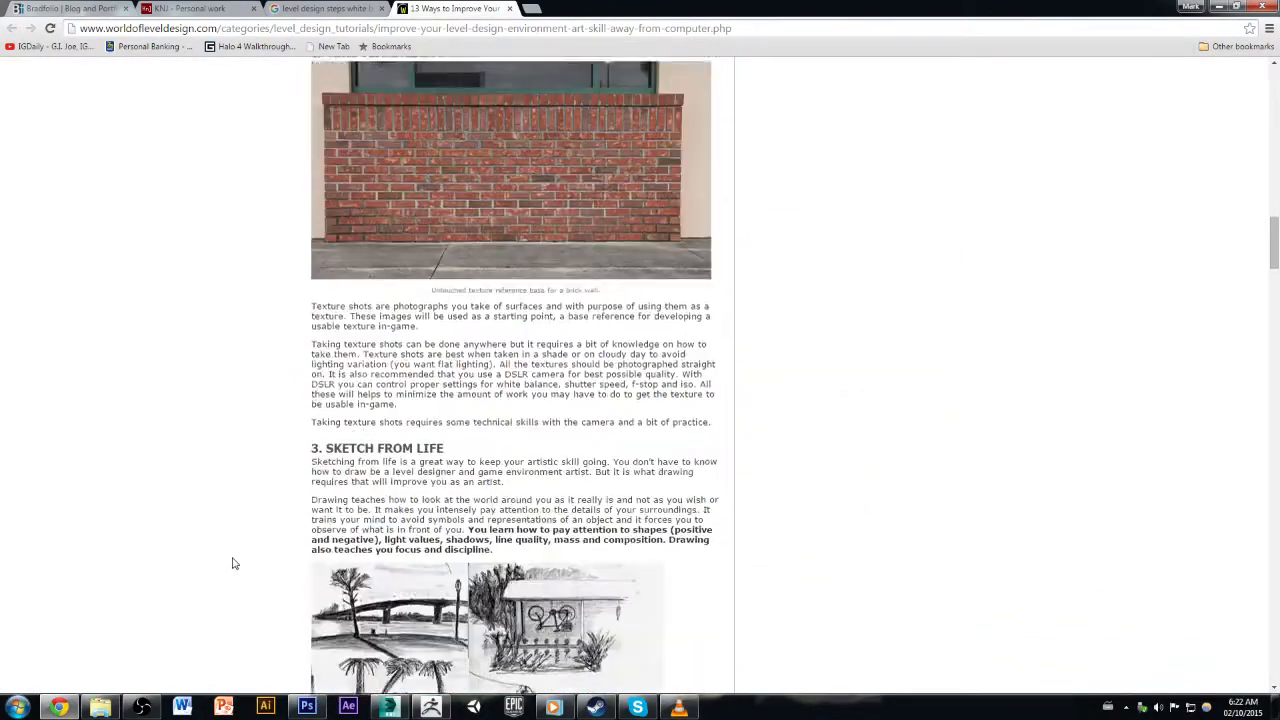
{"action": "scroll", "coordinate": [232, 564], "scroll_direction": "down", "scroll_amount": 9}
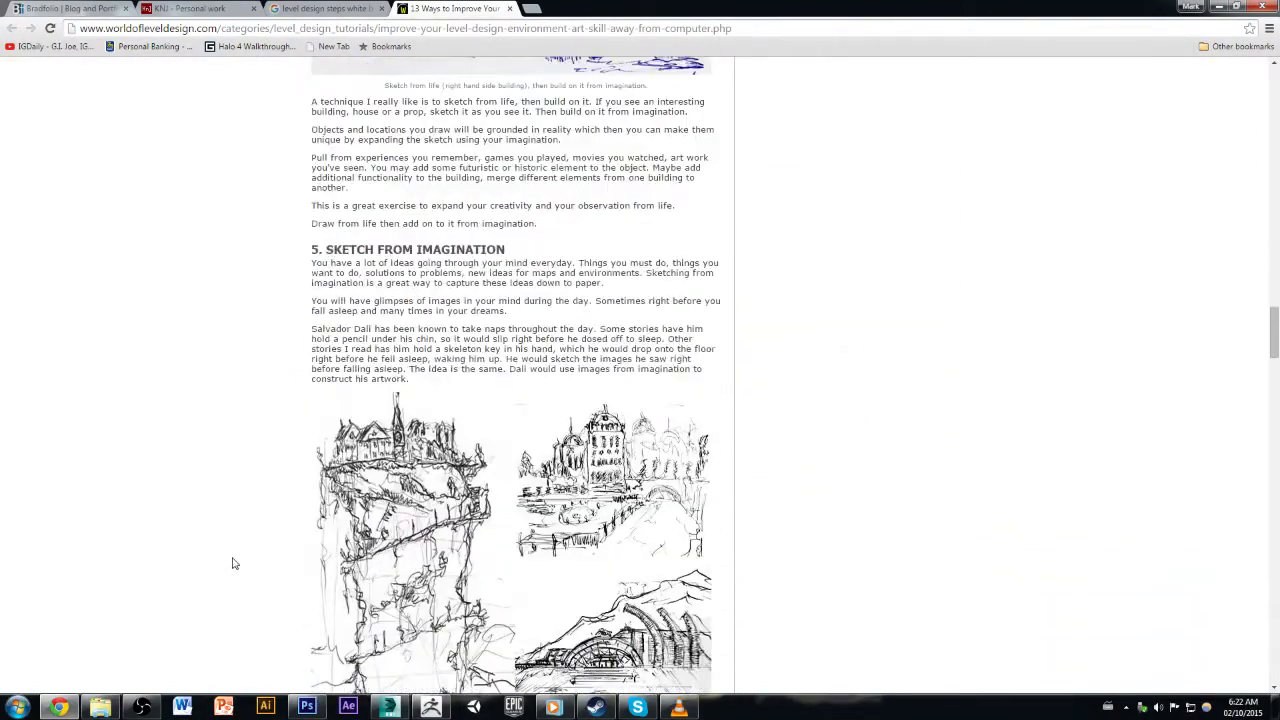
{"action": "scroll", "coordinate": [232, 564], "scroll_direction": "down", "scroll_amount": 20}
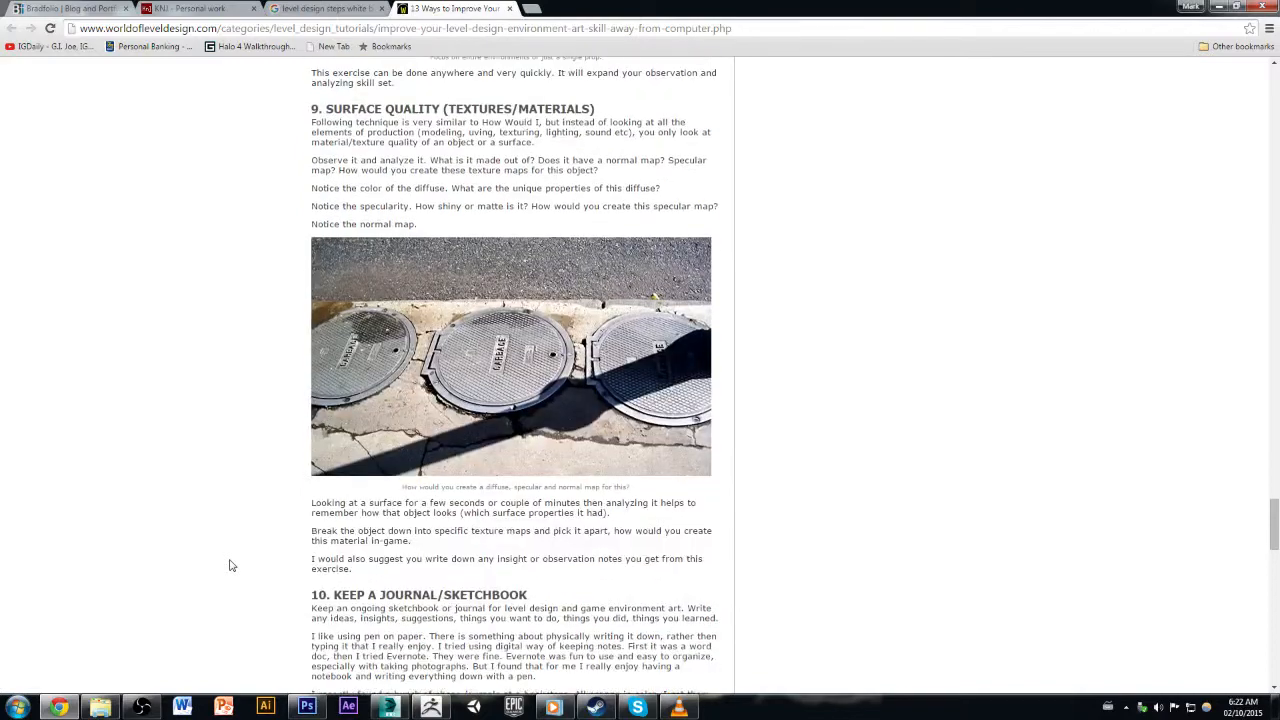
{"action": "scroll", "coordinate": [229, 566], "scroll_direction": "down", "scroll_amount": 8}
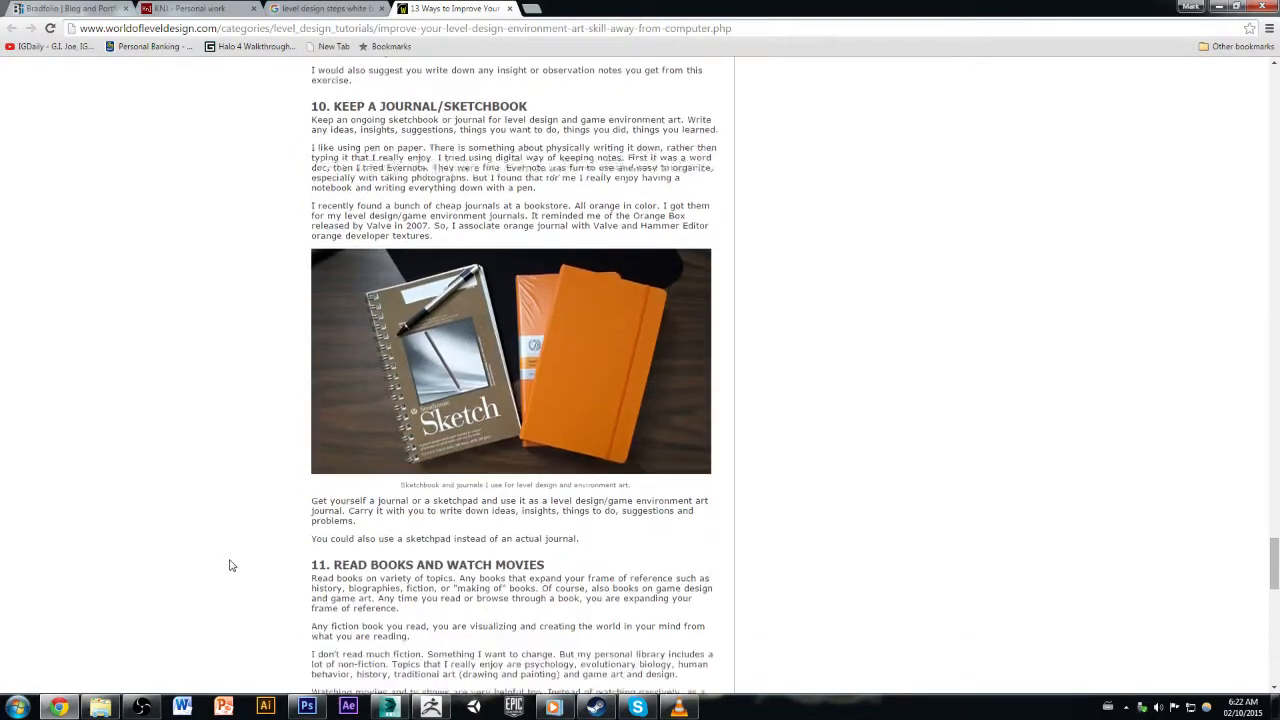
{"action": "scroll", "coordinate": [229, 566], "scroll_direction": "down", "scroll_amount": 6}
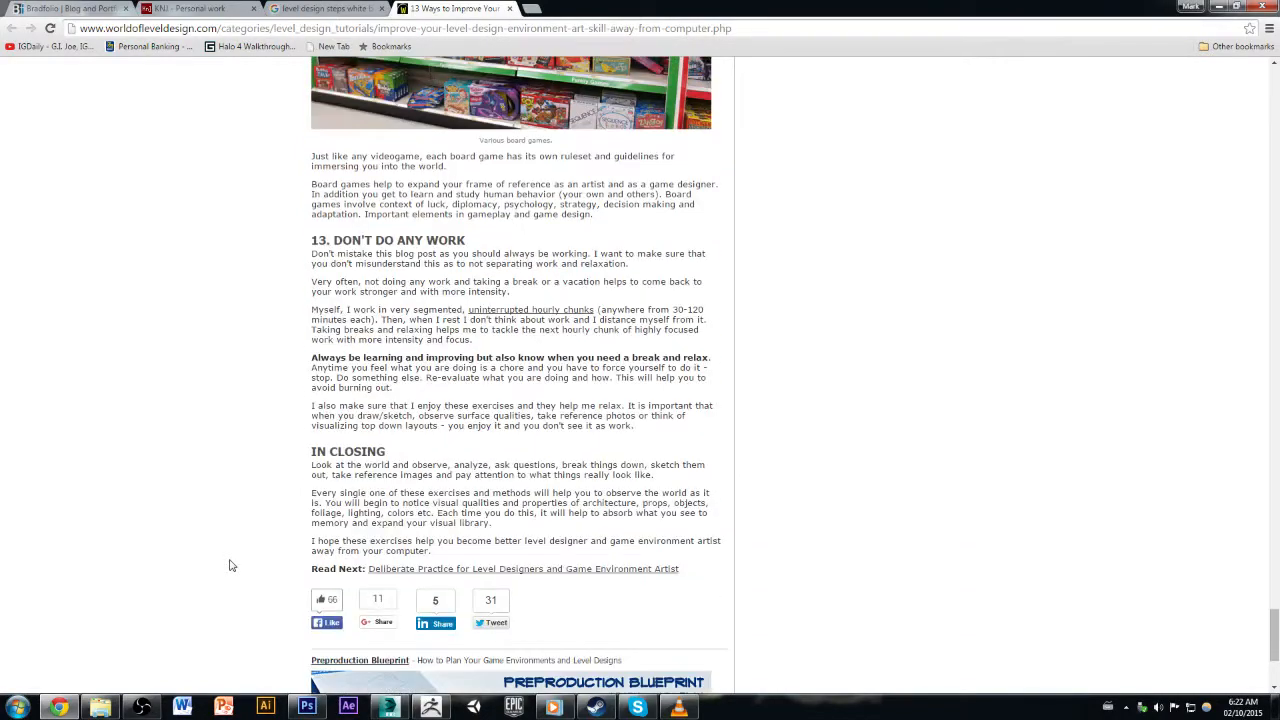
{"action": "scroll", "coordinate": [227, 559], "scroll_direction": "up", "scroll_amount": 2}
{"action": "scroll", "coordinate": [227, 559], "scroll_direction": "up", "scroll_amount": 10}
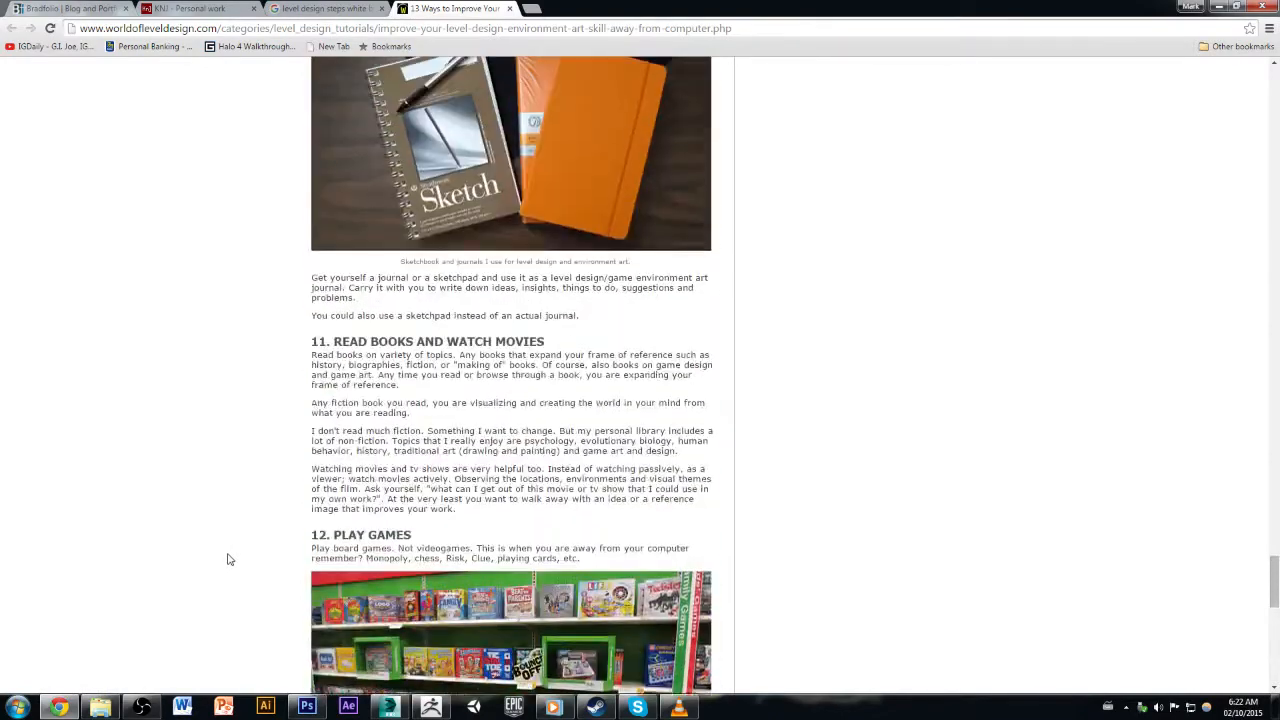
{"action": "scroll", "coordinate": [227, 559], "scroll_direction": "up", "scroll_amount": 10}
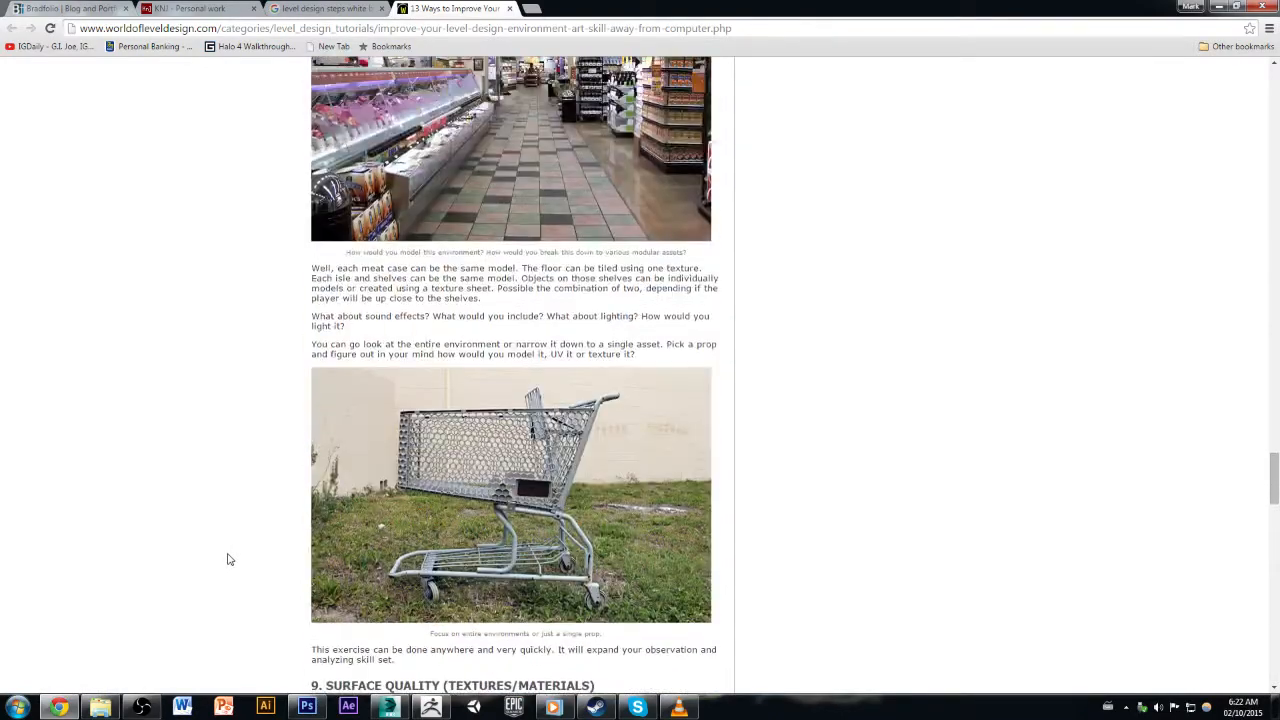
{"action": "scroll", "coordinate": [227, 559], "scroll_direction": "up", "scroll_amount": 10}
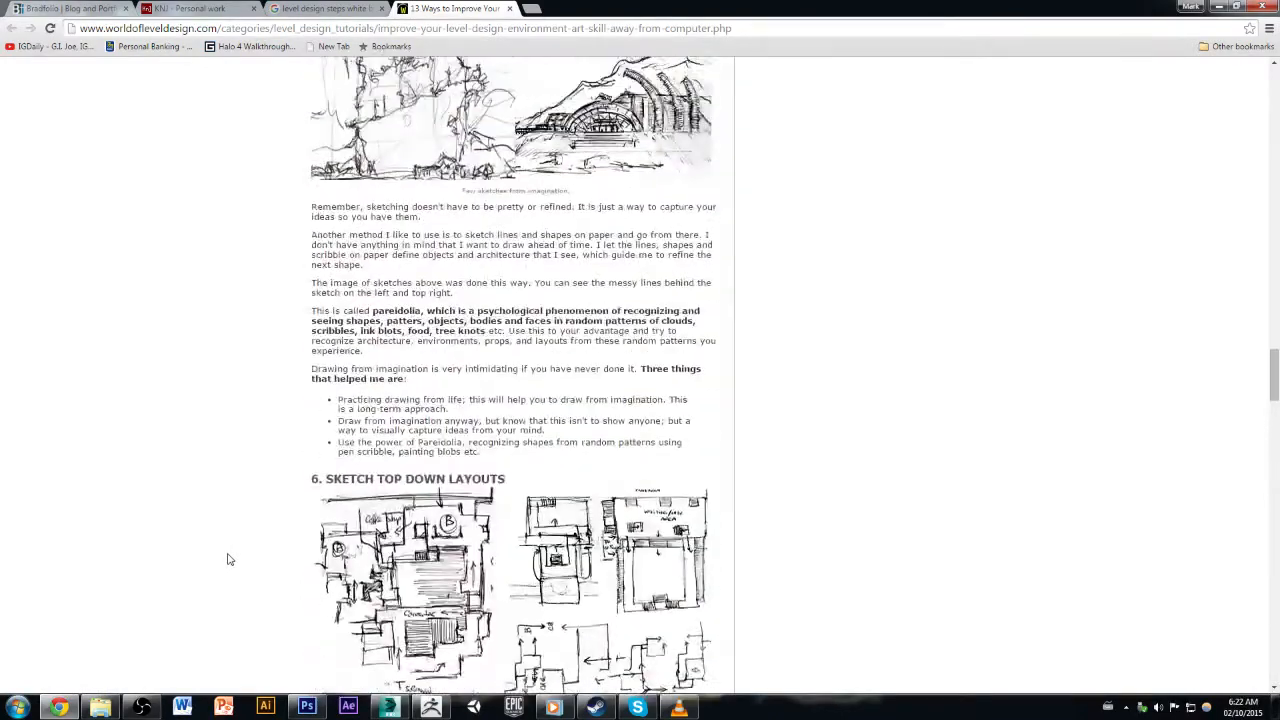
{"action": "scroll", "coordinate": [227, 559], "scroll_direction": "up", "scroll_amount": 10}
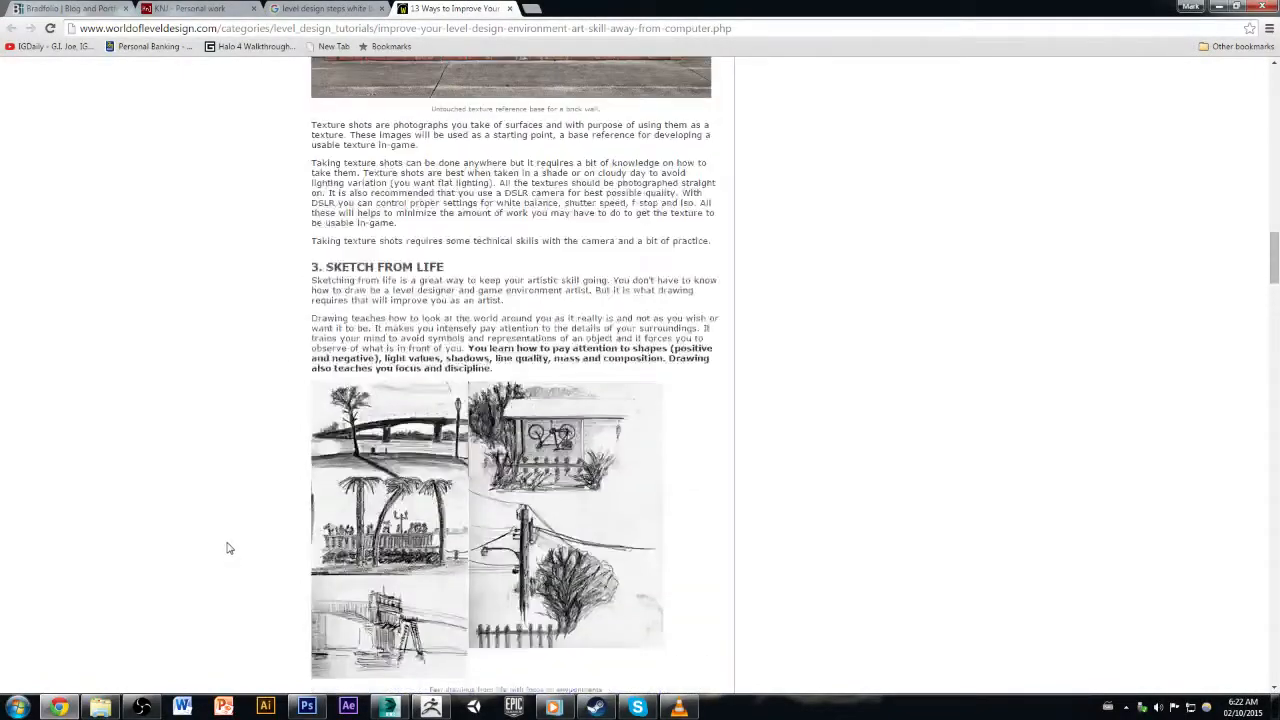
Step: Check the open Bradfolio site briefly, return to the KNJ portfolio and open its professional work page
{"action": "left_click", "coordinate": [176, 7]}
{"action": "left_click", "coordinate": [83, 8]}
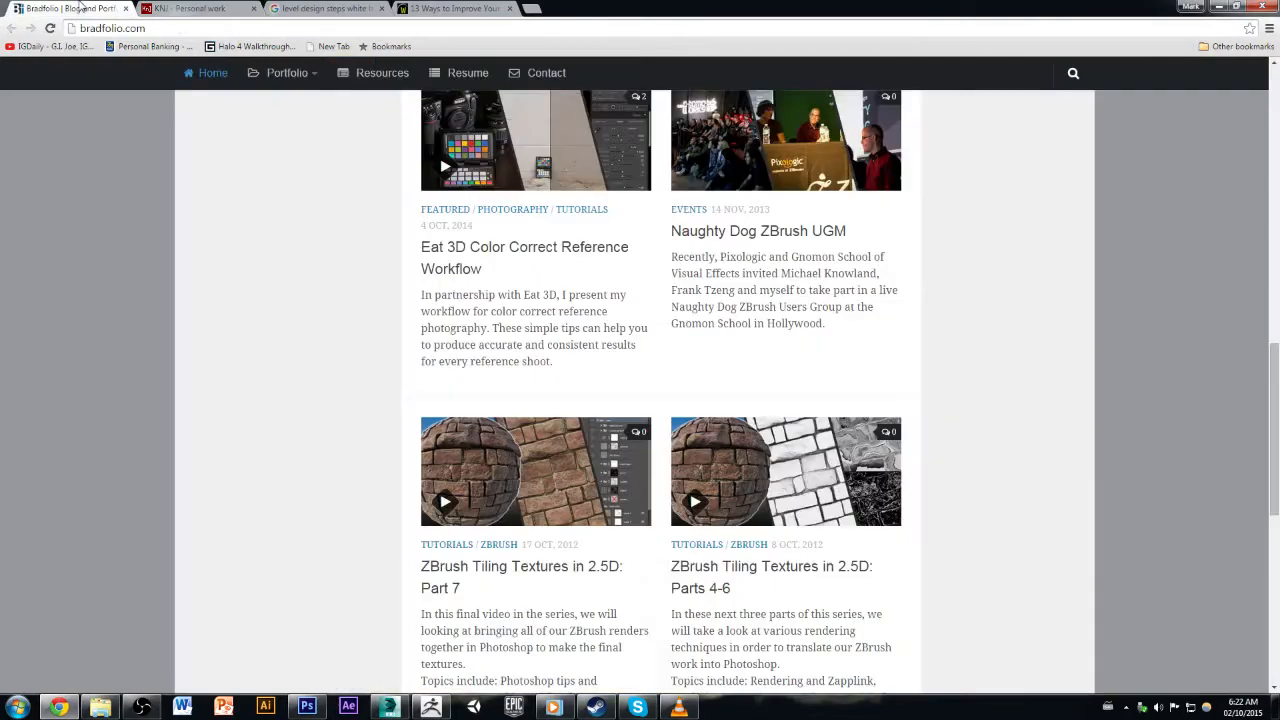
{"action": "left_click", "coordinate": [188, 8]}
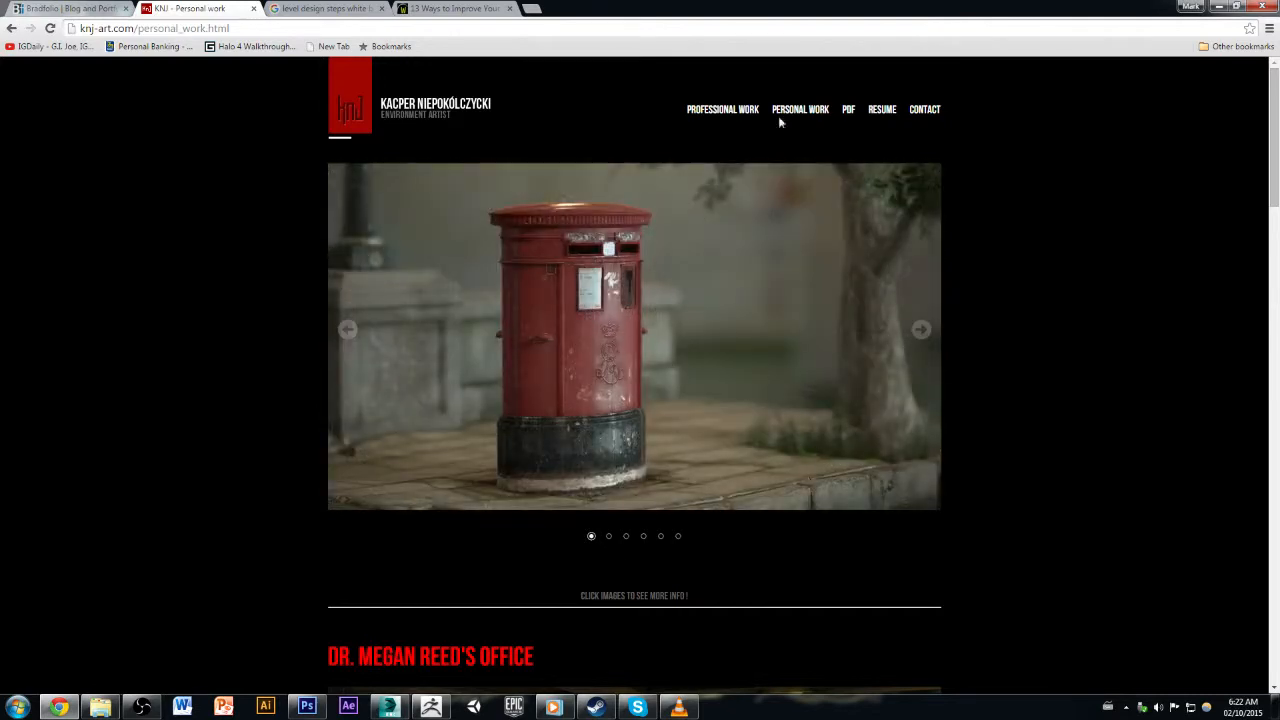
{"action": "left_click", "coordinate": [736, 114]}
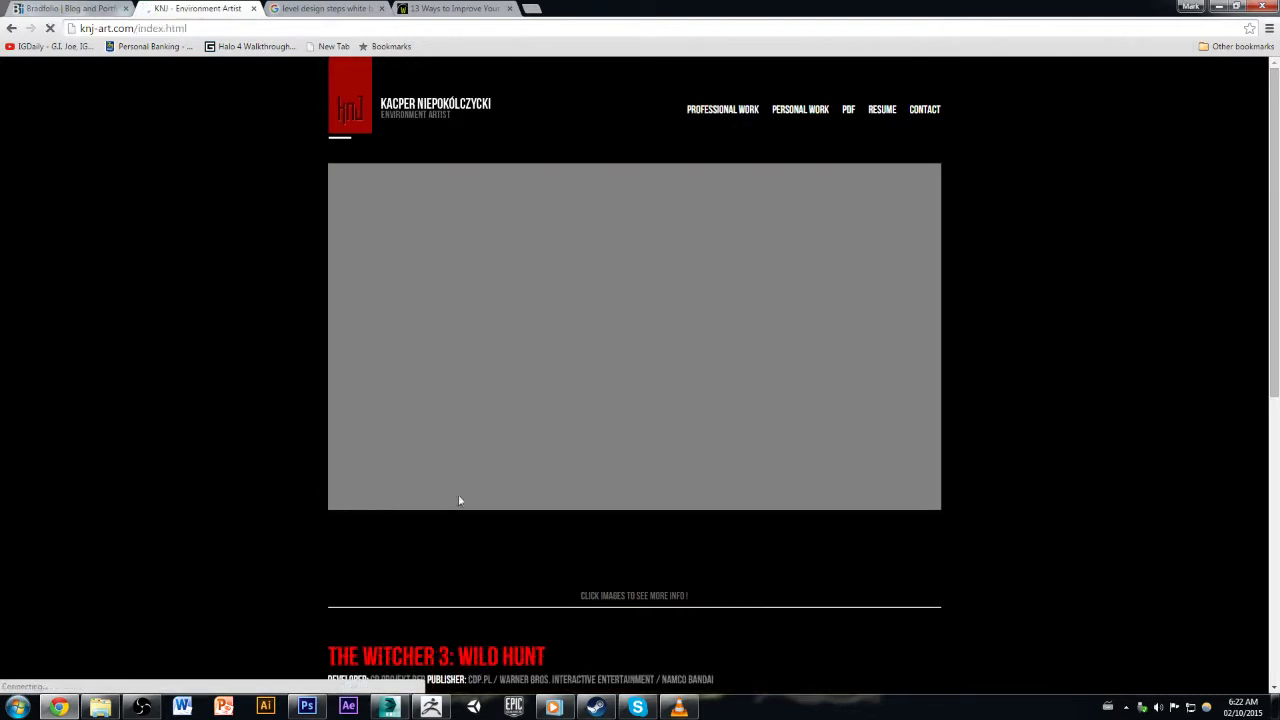
Step: Skim the KNJ portfolio's professional work page and open the The Witcher 3: Wild Hunt project page
{"action": "scroll", "coordinate": [377, 514], "scroll_direction": "down", "scroll_amount": 2}
{"action": "scroll", "coordinate": [410, 486], "scroll_direction": "down", "scroll_amount": 2}
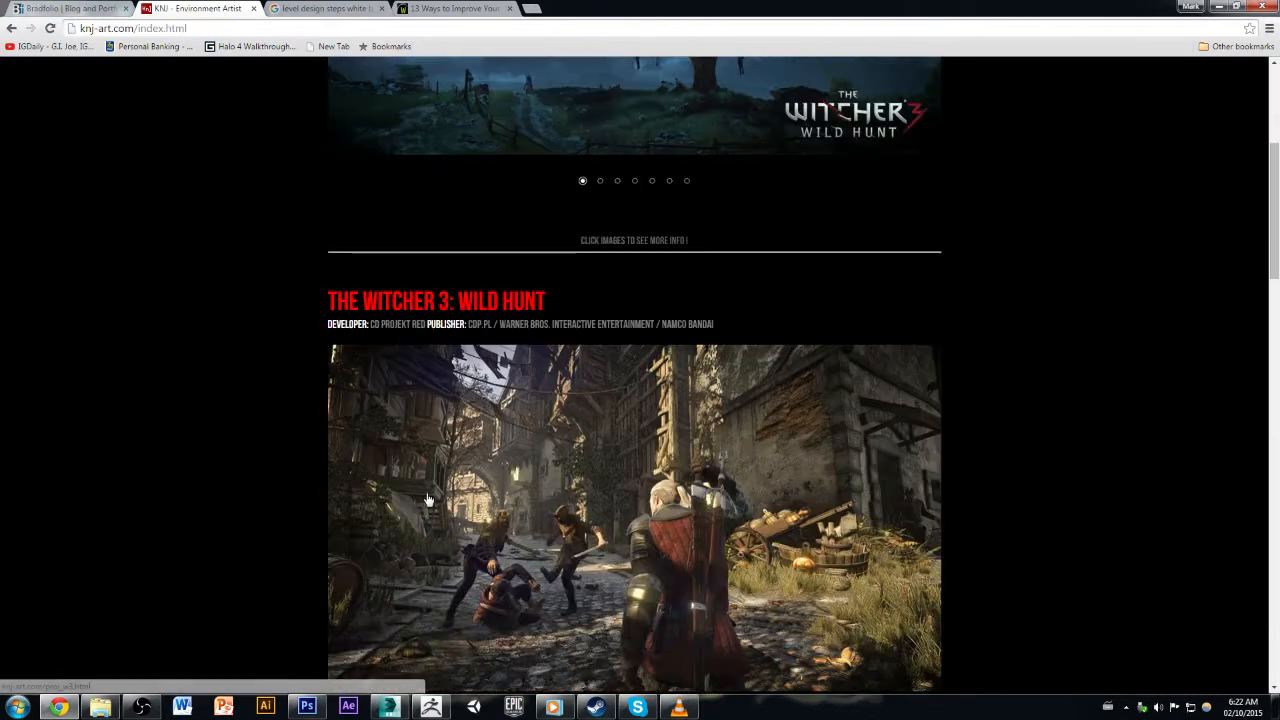
{"action": "scroll", "coordinate": [426, 510], "scroll_direction": "up", "scroll_amount": 3}
{"action": "left_click", "coordinate": [553, 375]}
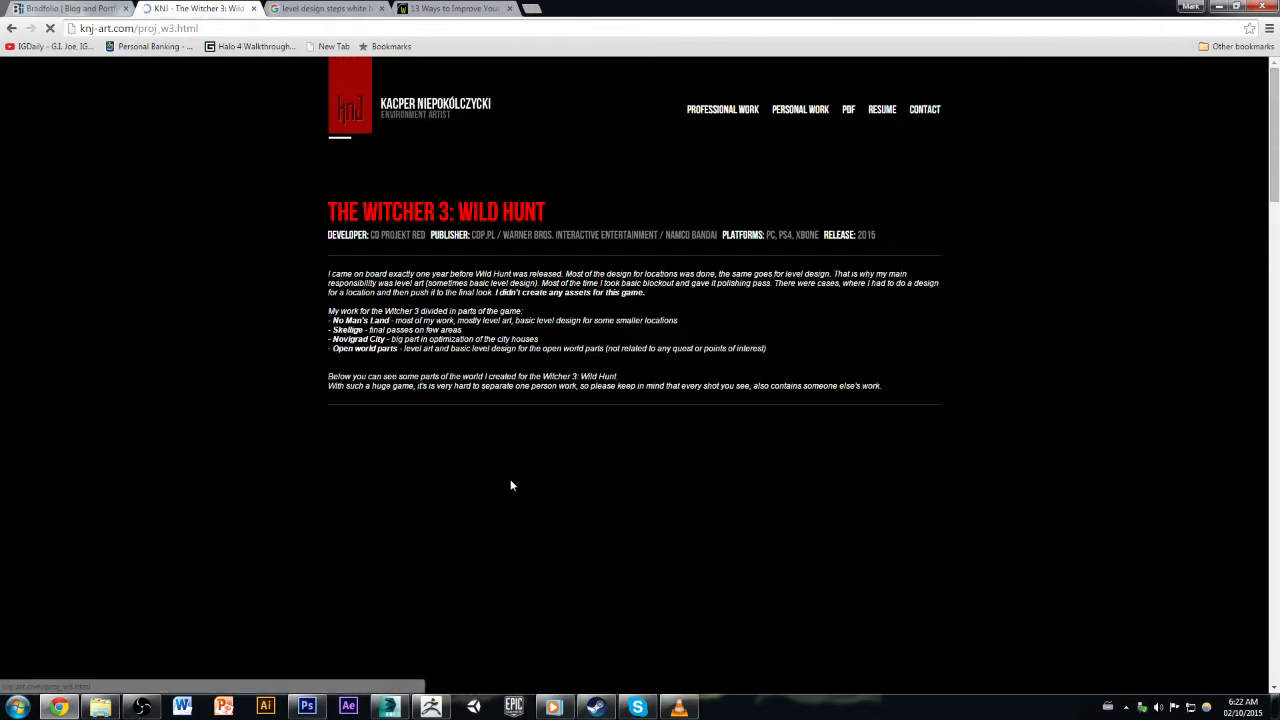
Step: Examine the environment screenshots in the The Witcher 3: Wild Hunt gallery from start to end several times, finishing back at the project description
{"action": "scroll", "coordinate": [478, 532], "scroll_direction": "down", "scroll_amount": 2}
{"action": "scroll", "coordinate": [478, 532], "scroll_direction": "down", "scroll_amount": 8}
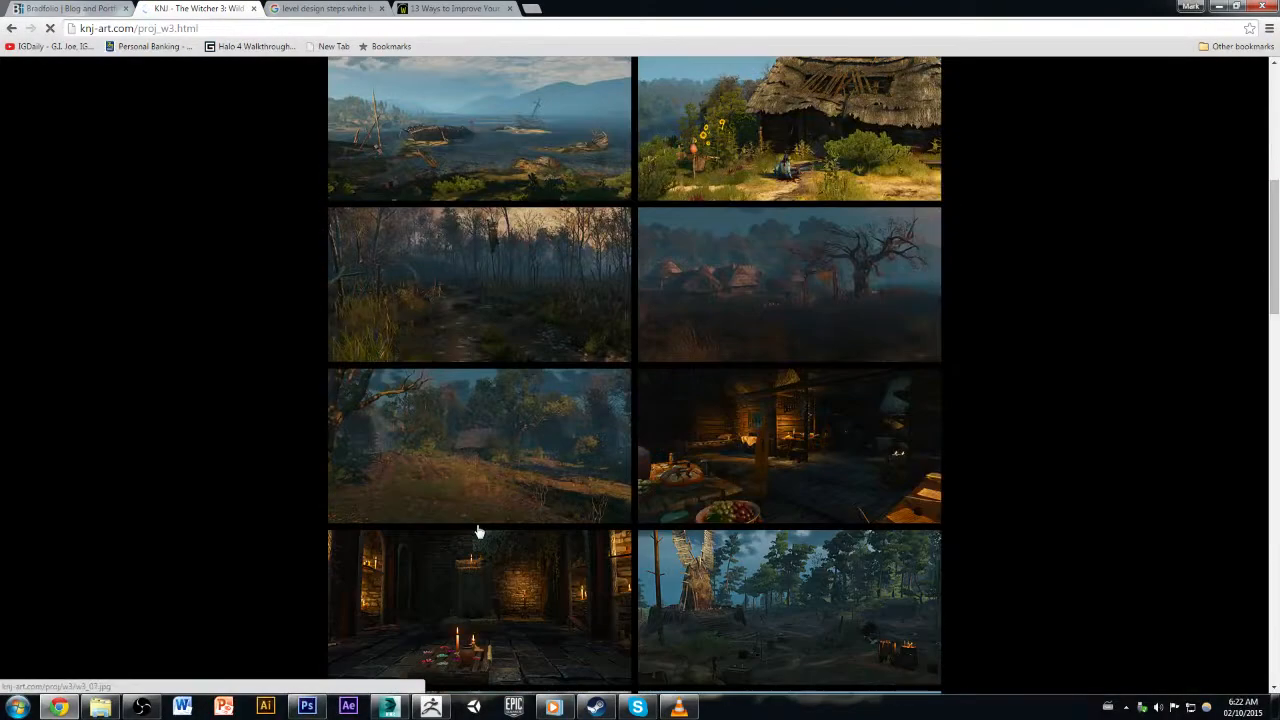
{"action": "scroll", "coordinate": [478, 532], "scroll_direction": "down", "scroll_amount": 9}
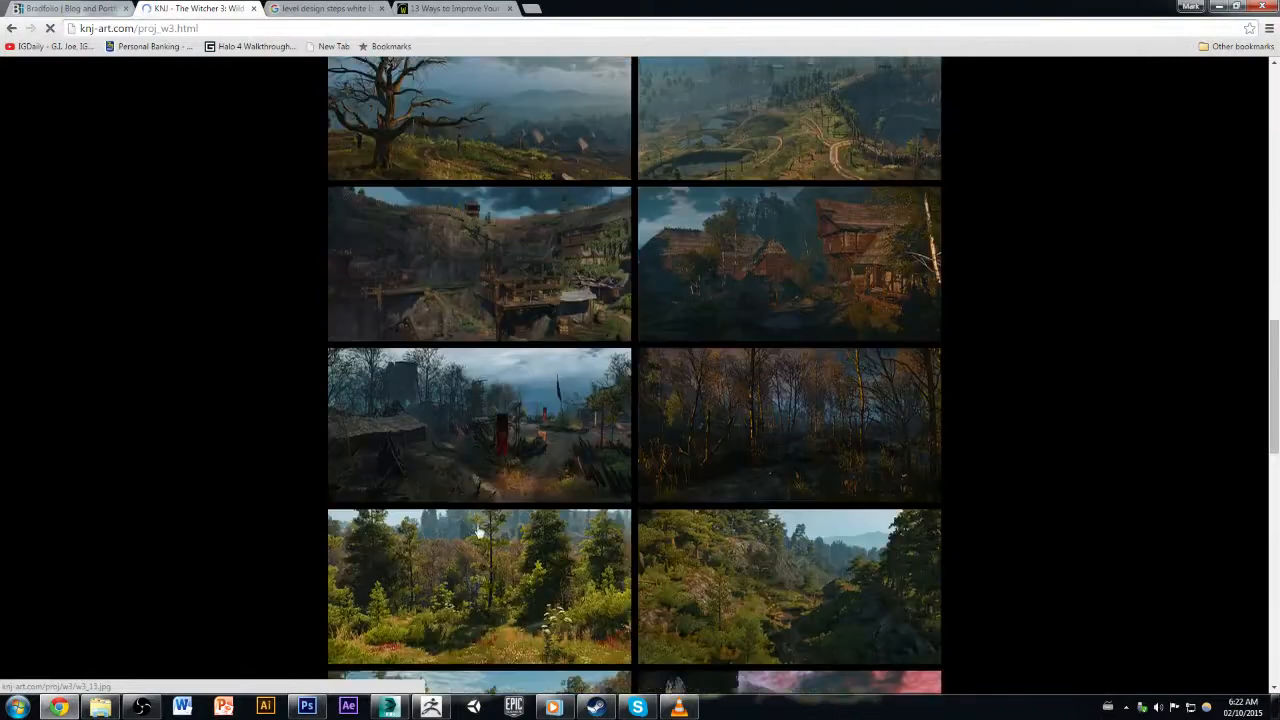
{"action": "scroll", "coordinate": [478, 532], "scroll_direction": "down", "scroll_amount": 5}
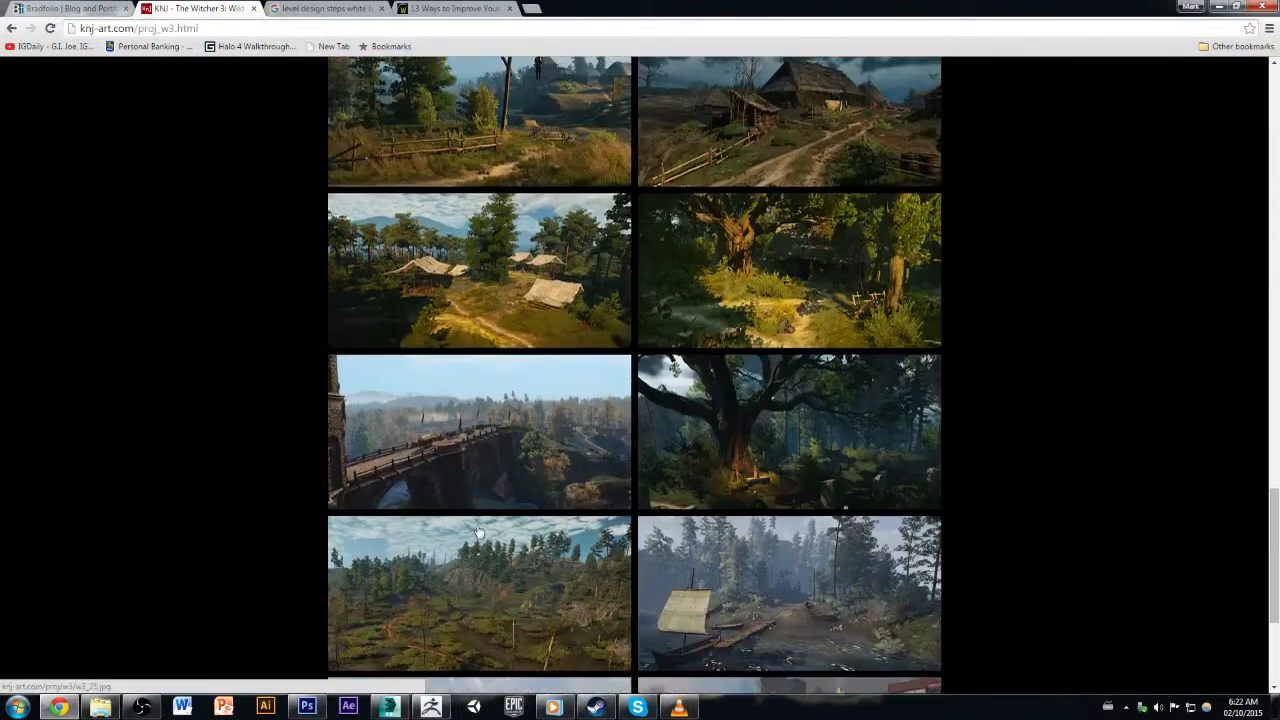
{"action": "scroll", "coordinate": [478, 532], "scroll_direction": "up", "scroll_amount": 6}
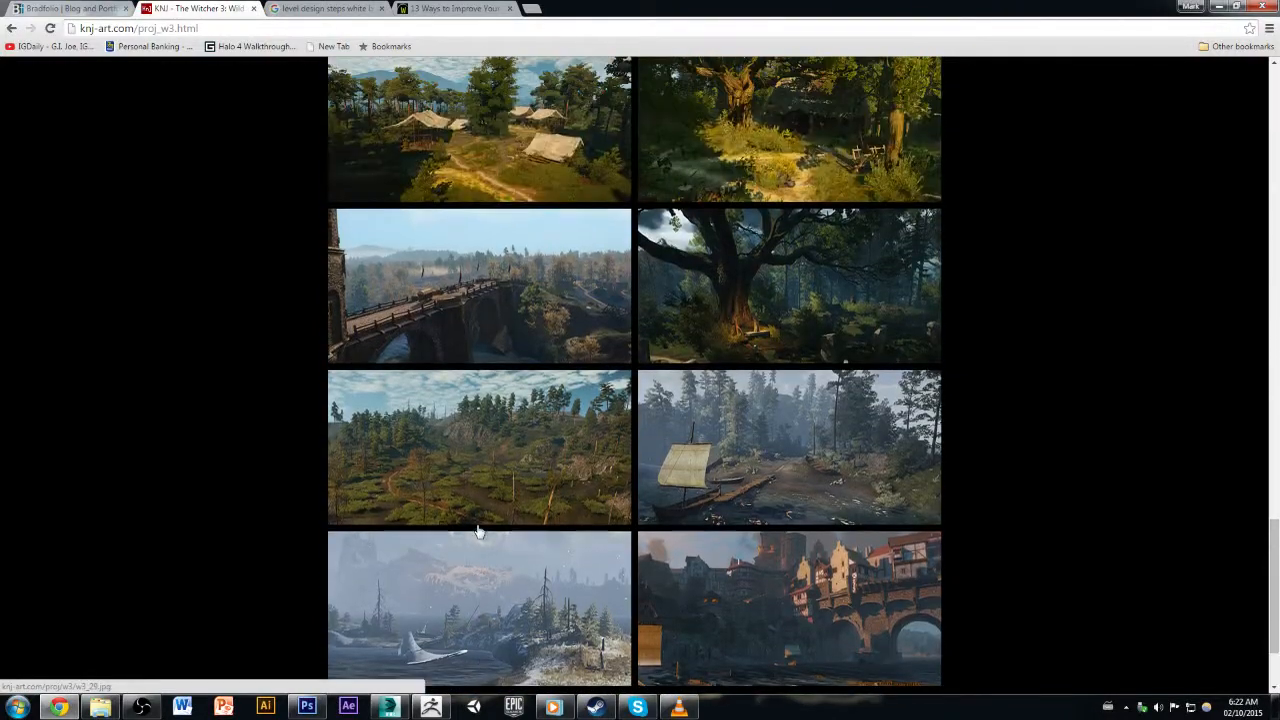
{"action": "scroll", "coordinate": [478, 532], "scroll_direction": "up", "scroll_amount": 6}
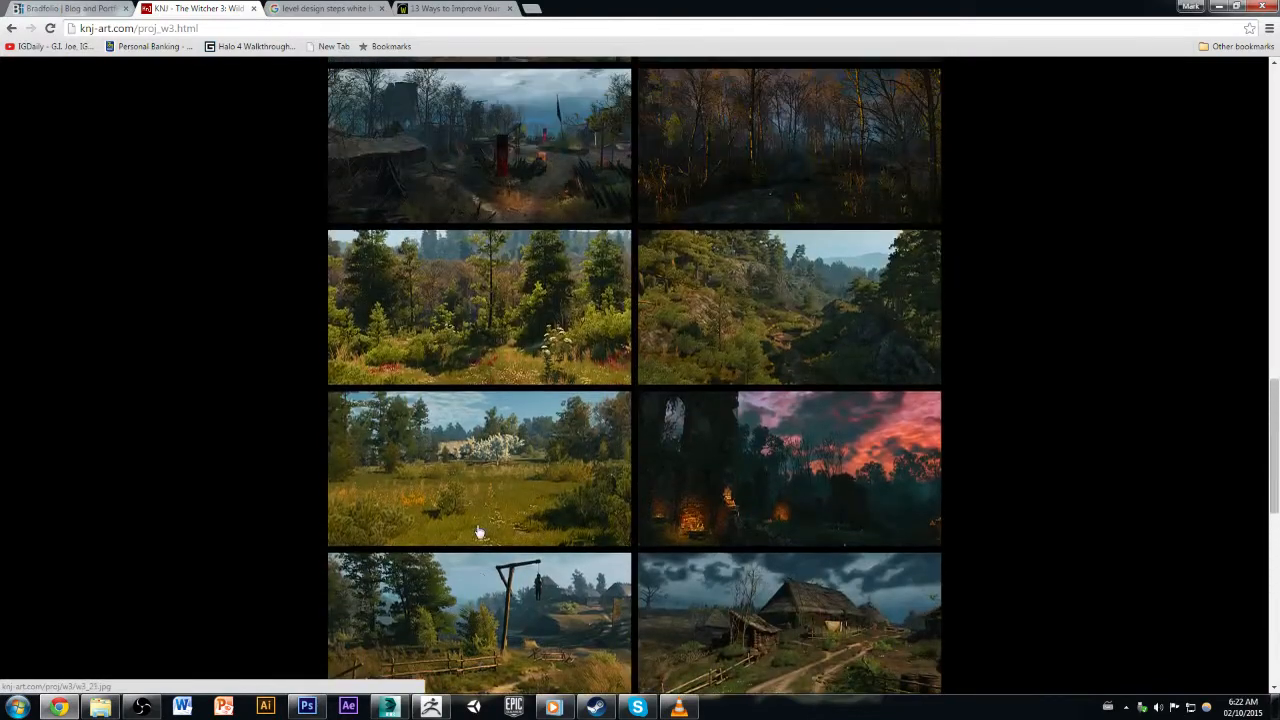
{"action": "scroll", "coordinate": [478, 532], "scroll_direction": "up", "scroll_amount": 2}
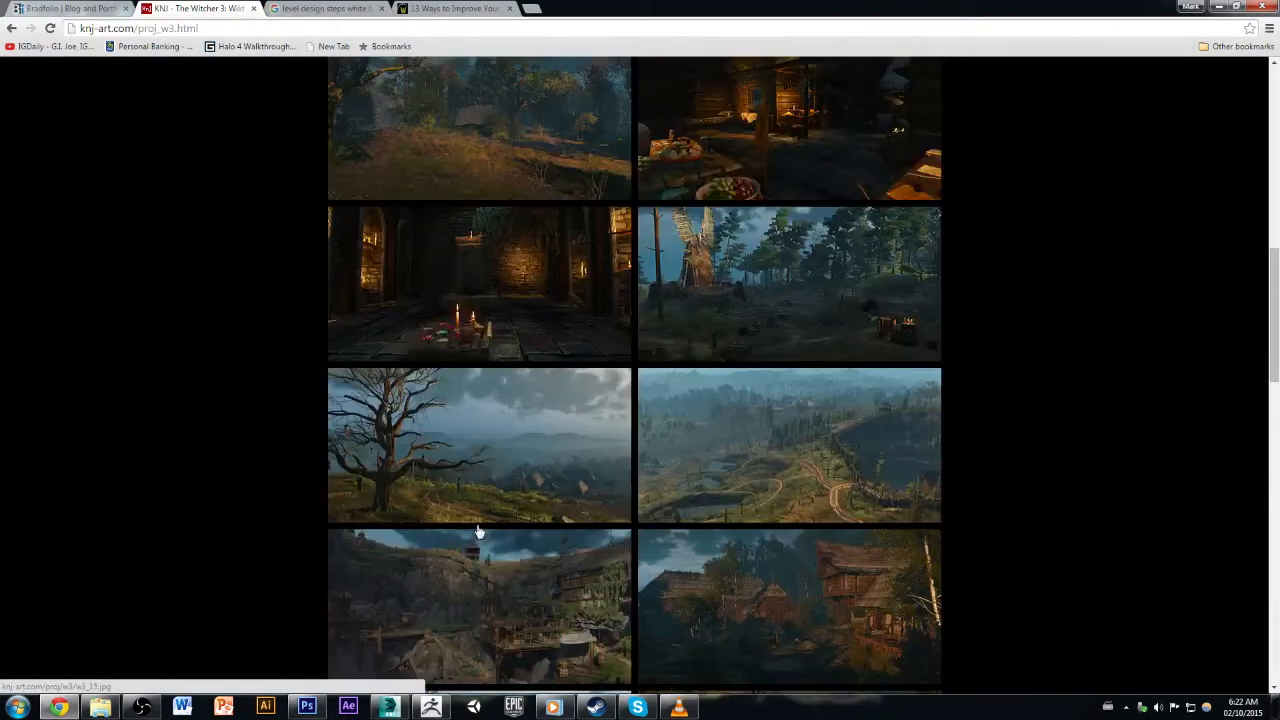
{"action": "scroll", "coordinate": [478, 532], "scroll_direction": "up", "scroll_amount": 5}
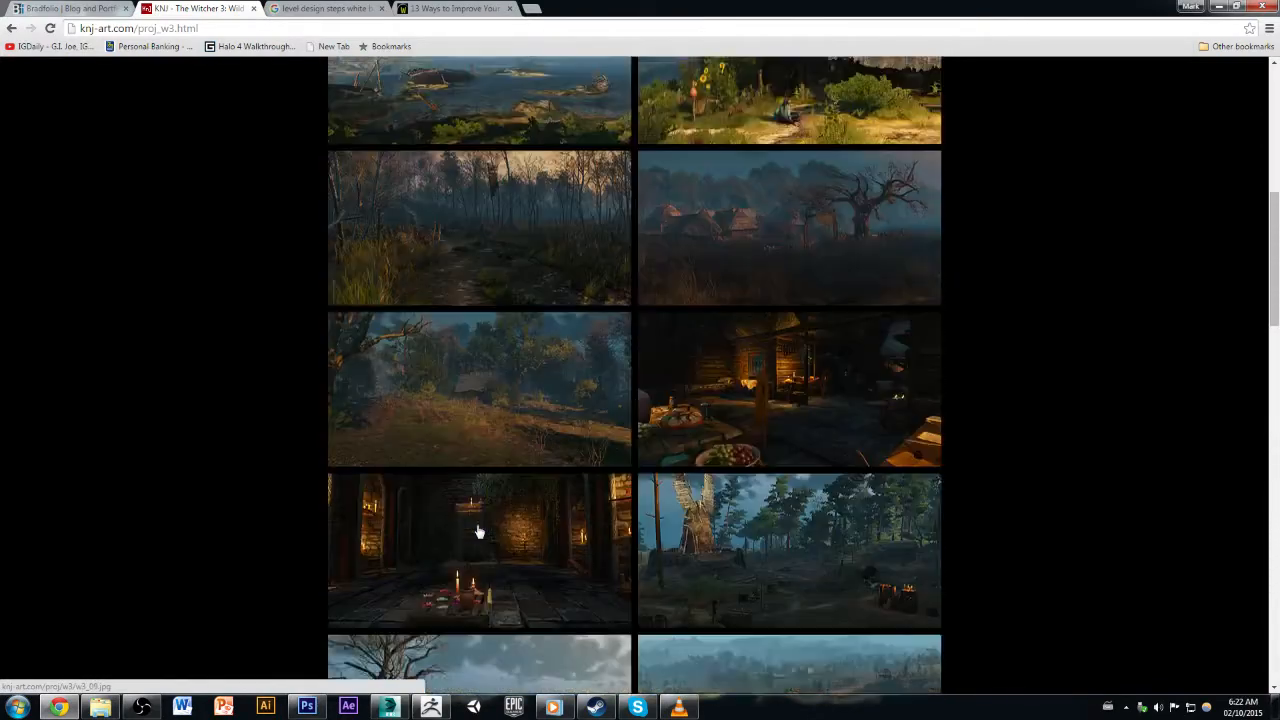
{"action": "scroll", "coordinate": [478, 532], "scroll_direction": "up", "scroll_amount": 2}
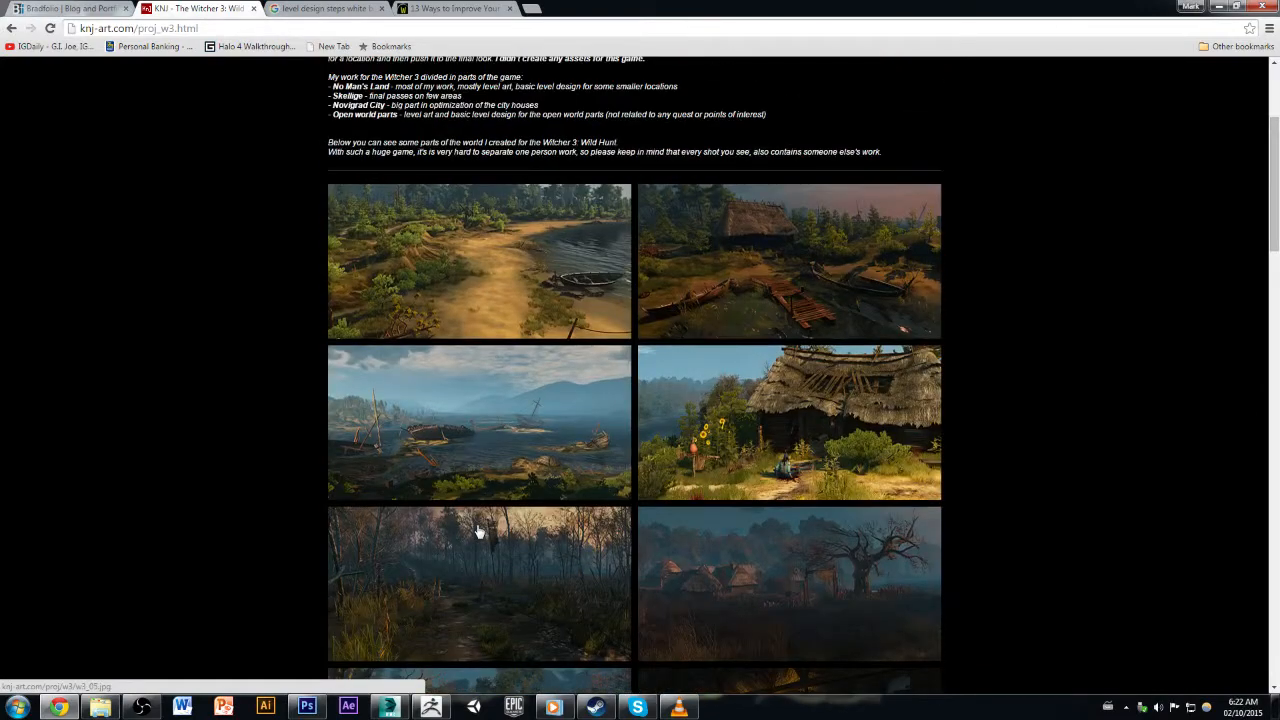
{"action": "scroll", "coordinate": [478, 532], "scroll_direction": "down", "scroll_amount": 5}
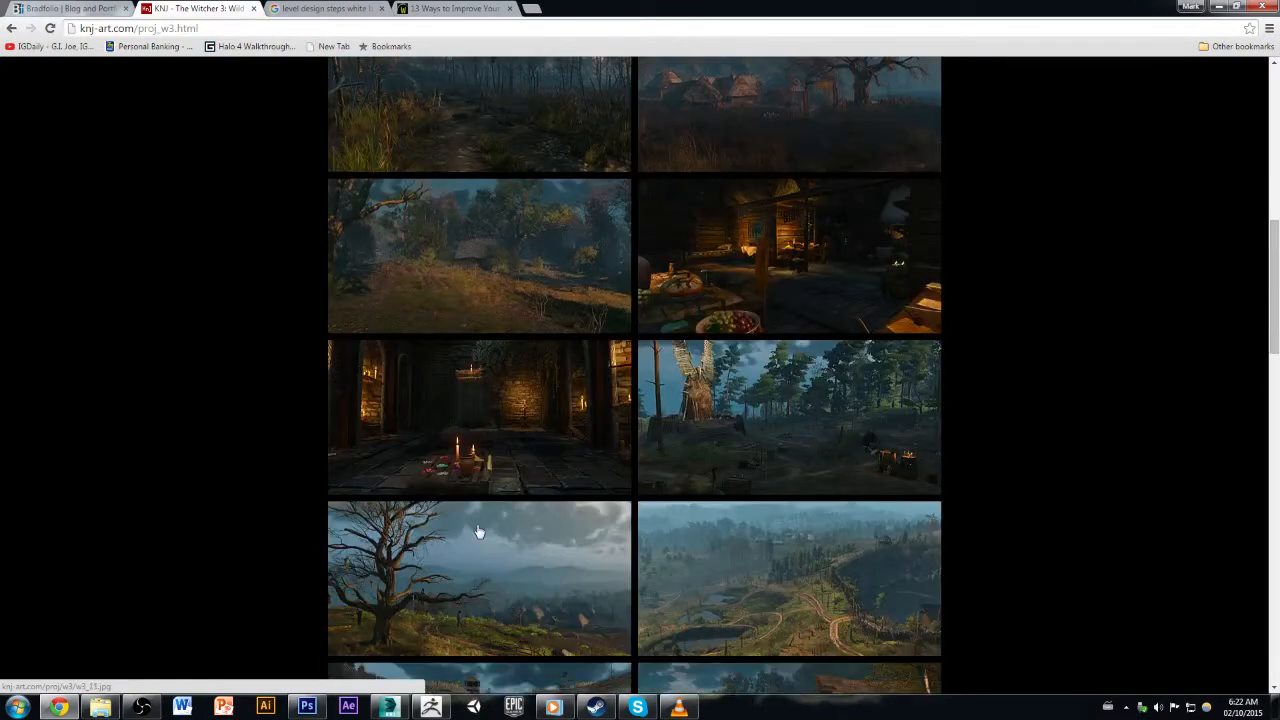
{"action": "scroll", "coordinate": [478, 532], "scroll_direction": "down", "scroll_amount": 4}
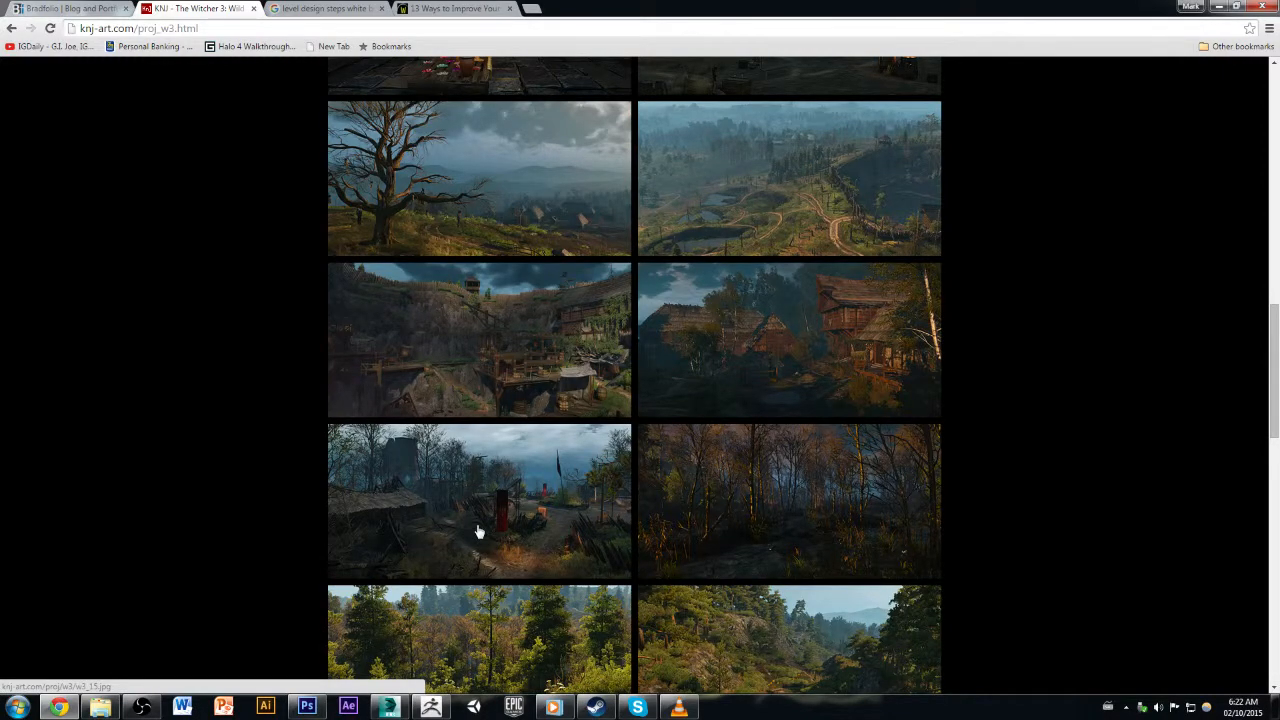
{"action": "scroll", "coordinate": [478, 532], "scroll_direction": "down", "scroll_amount": 7}
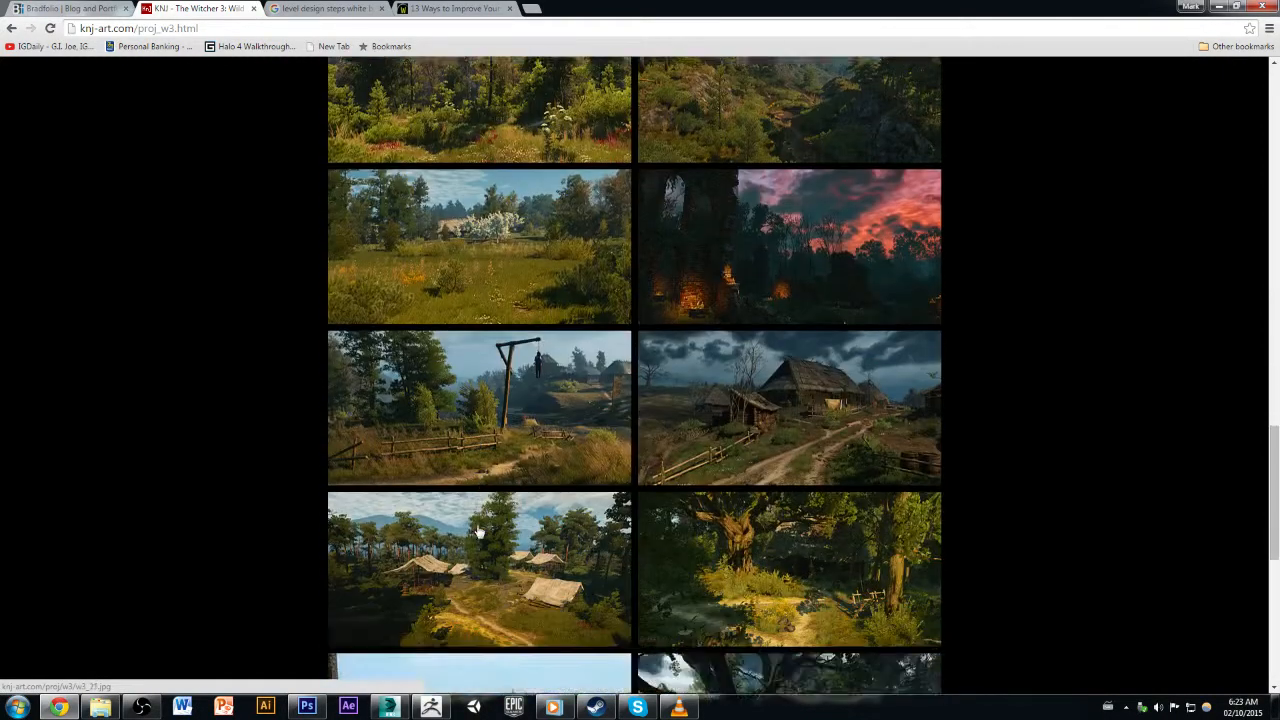
{"action": "scroll", "coordinate": [478, 532], "scroll_direction": "down", "scroll_amount": 4}
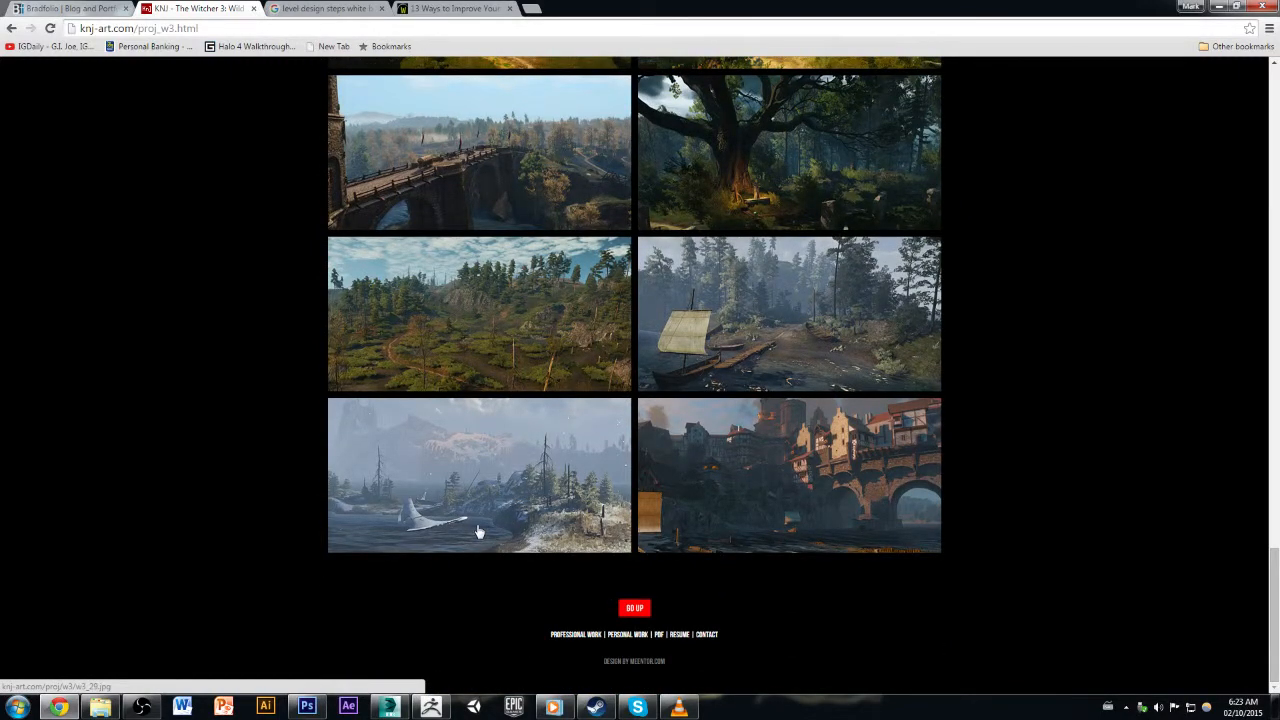
{"action": "scroll", "coordinate": [478, 532], "scroll_direction": "up", "scroll_amount": 5}
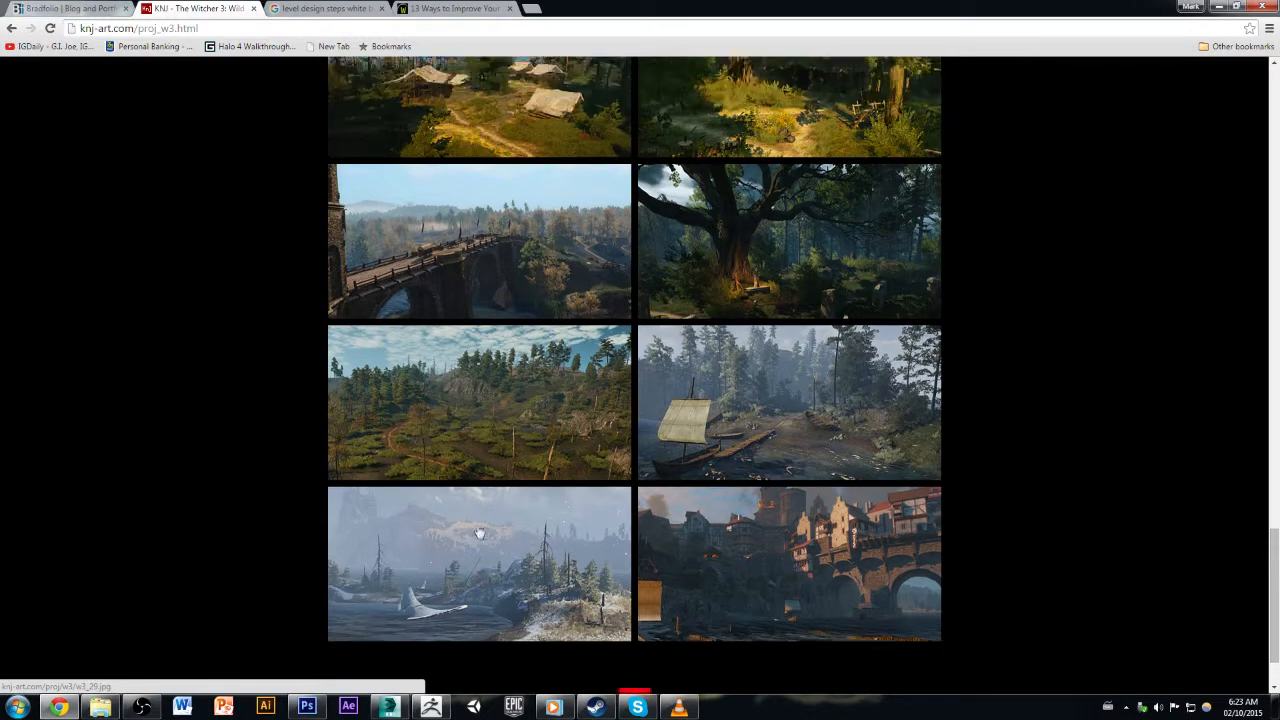
{"action": "scroll", "coordinate": [478, 532], "scroll_direction": "up", "scroll_amount": 7}
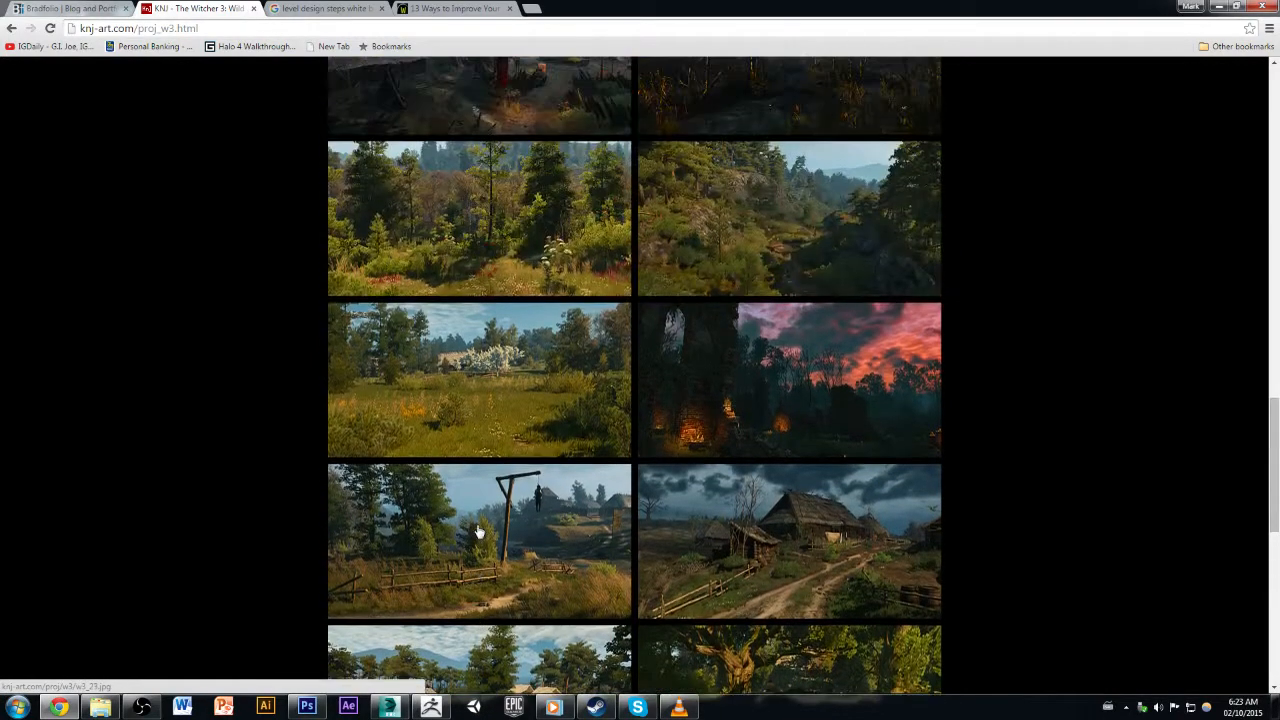
{"action": "scroll", "coordinate": [478, 532], "scroll_direction": "up", "scroll_amount": 5}
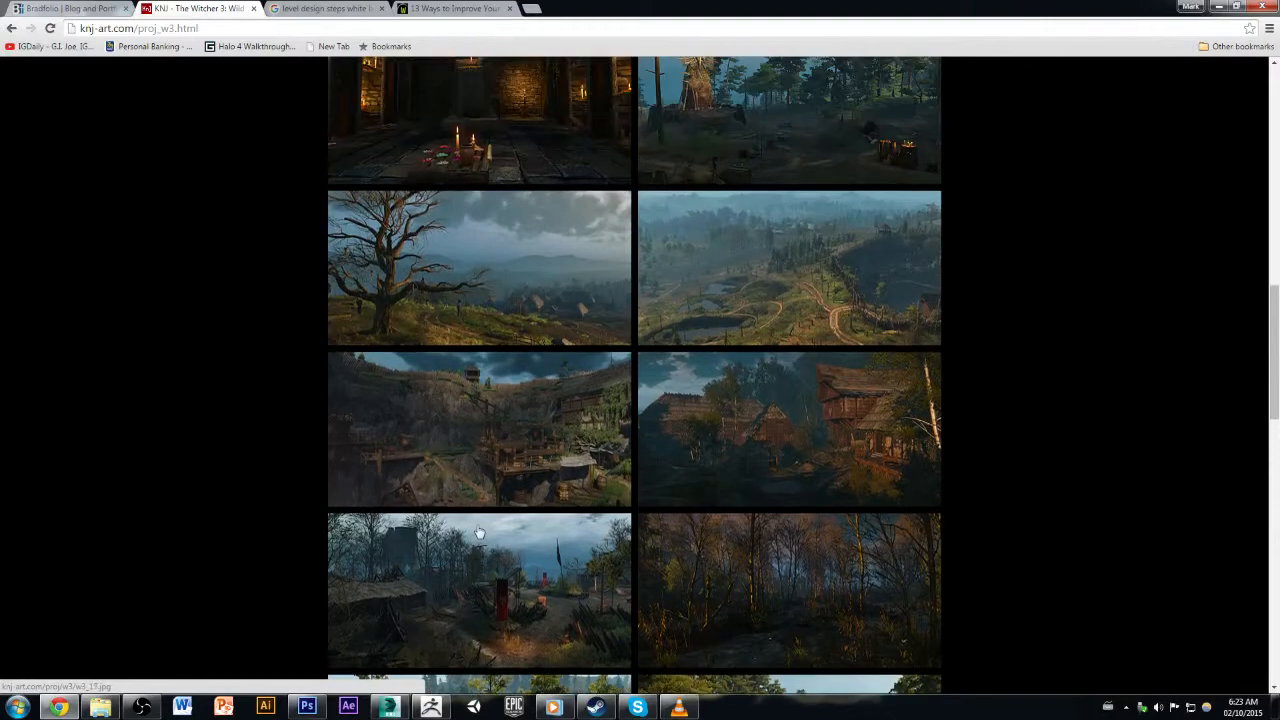
{"action": "scroll", "coordinate": [478, 532], "scroll_direction": "up", "scroll_amount": 5}
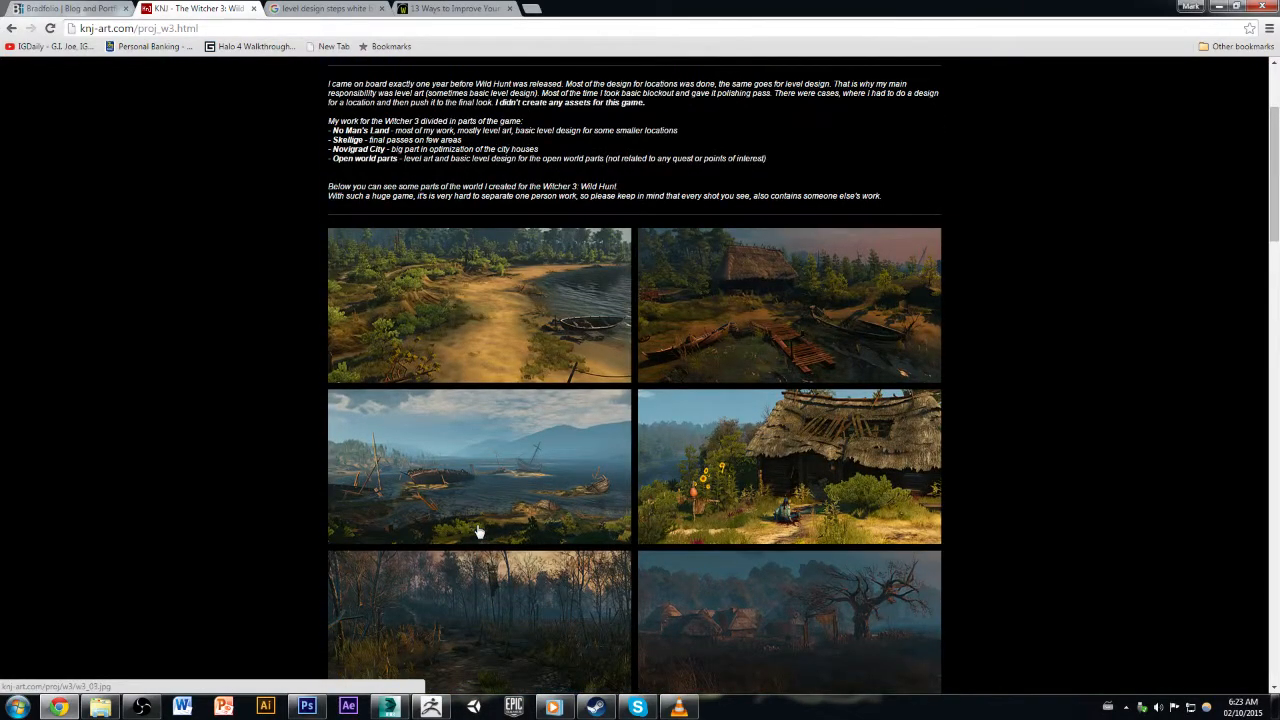
{"action": "scroll", "coordinate": [478, 532], "scroll_direction": "down", "scroll_amount": 3}
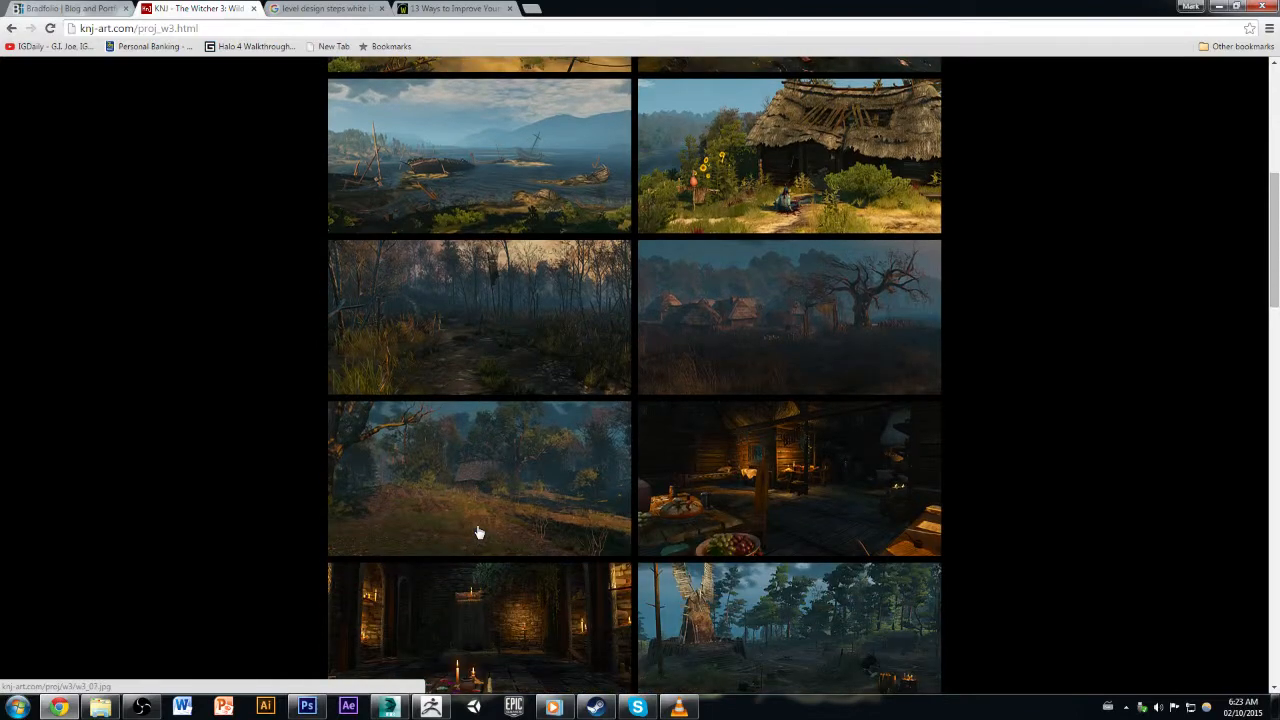
{"action": "scroll", "coordinate": [478, 532], "scroll_direction": "down", "scroll_amount": 2}
{"action": "scroll", "coordinate": [478, 532], "scroll_direction": "down", "scroll_amount": 2}
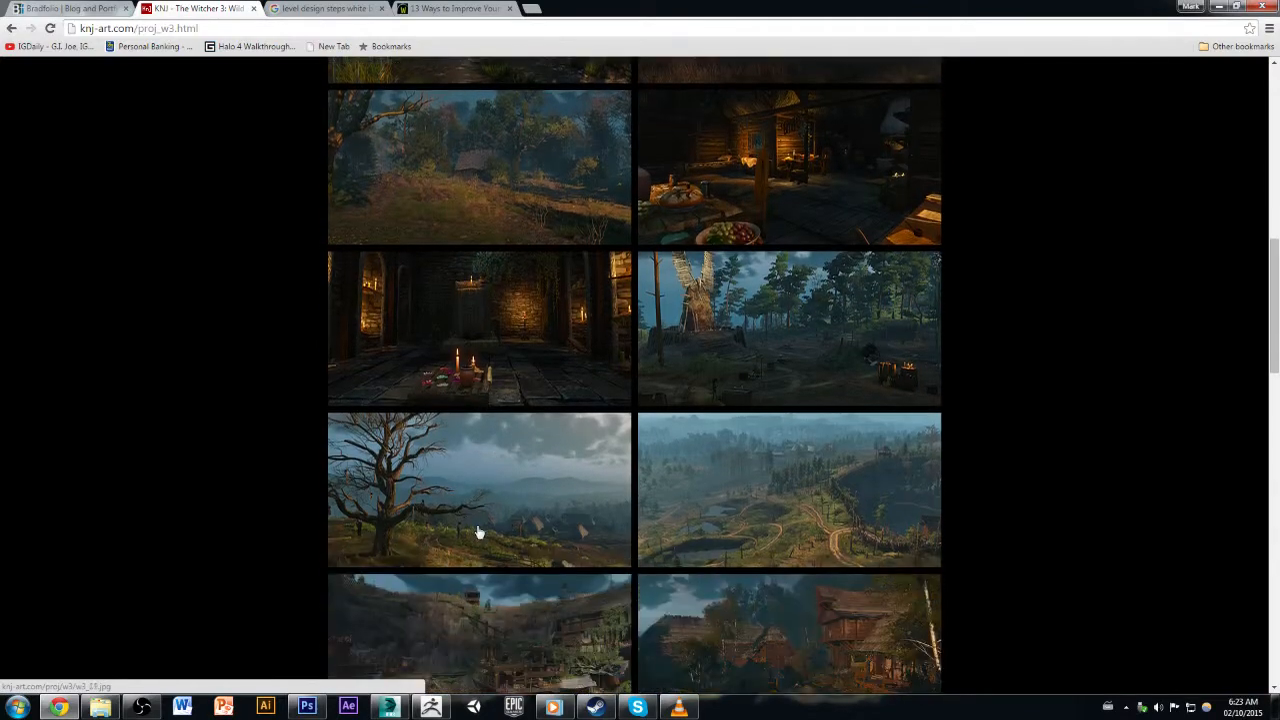
{"action": "scroll", "coordinate": [478, 532], "scroll_direction": "down", "scroll_amount": 7}
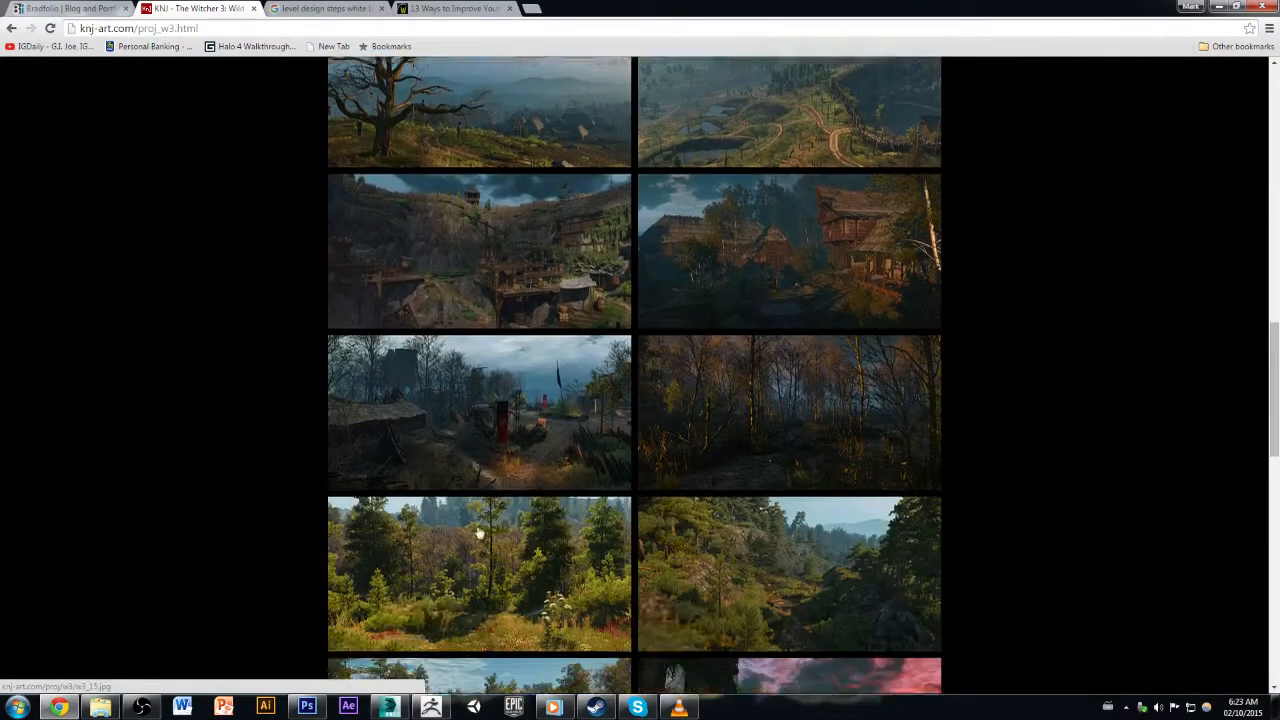
{"action": "scroll", "coordinate": [478, 532], "scroll_direction": "down", "scroll_amount": 8}
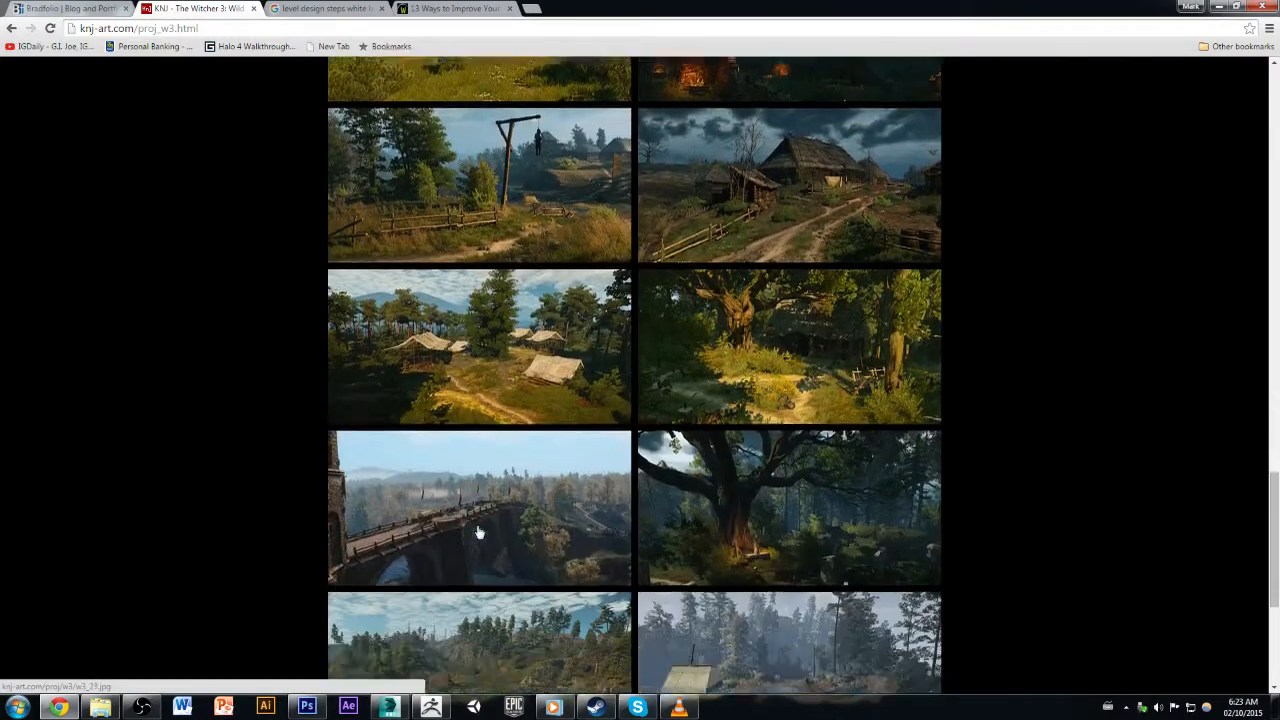
{"action": "scroll", "coordinate": [478, 533], "scroll_direction": "down", "scroll_amount": 1}
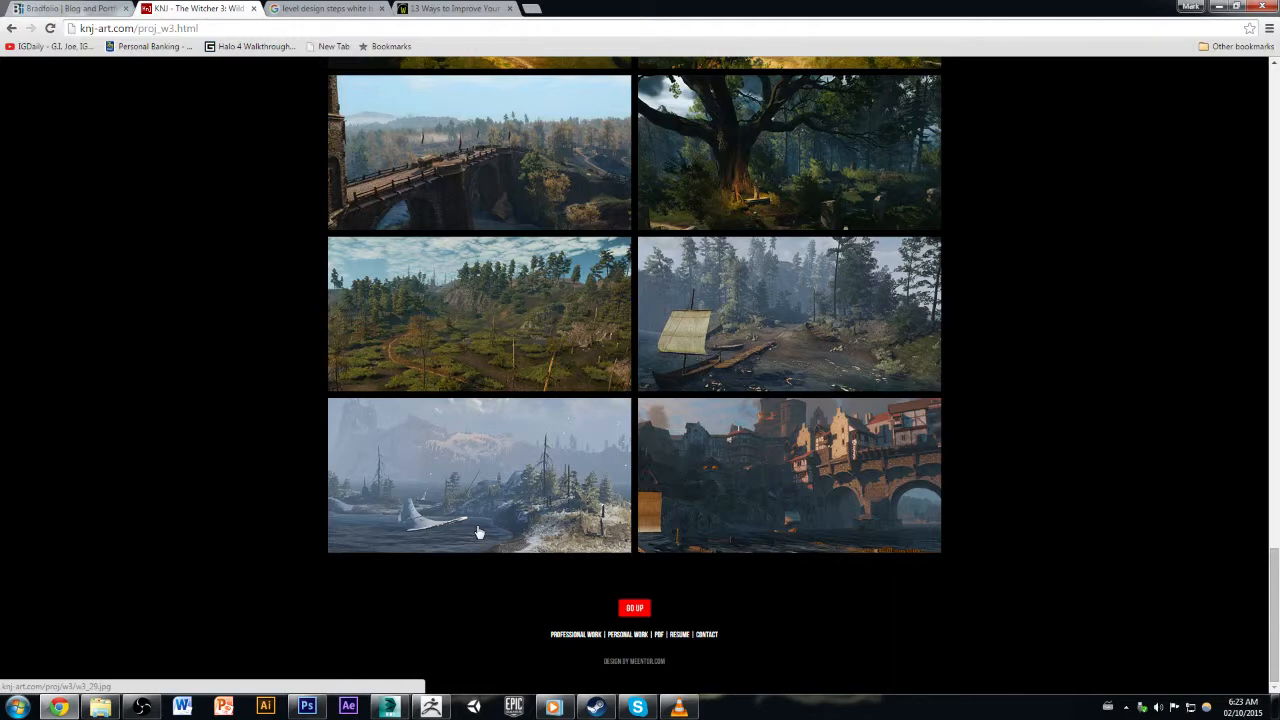
{"action": "scroll", "coordinate": [478, 532], "scroll_direction": "up", "scroll_amount": 7}
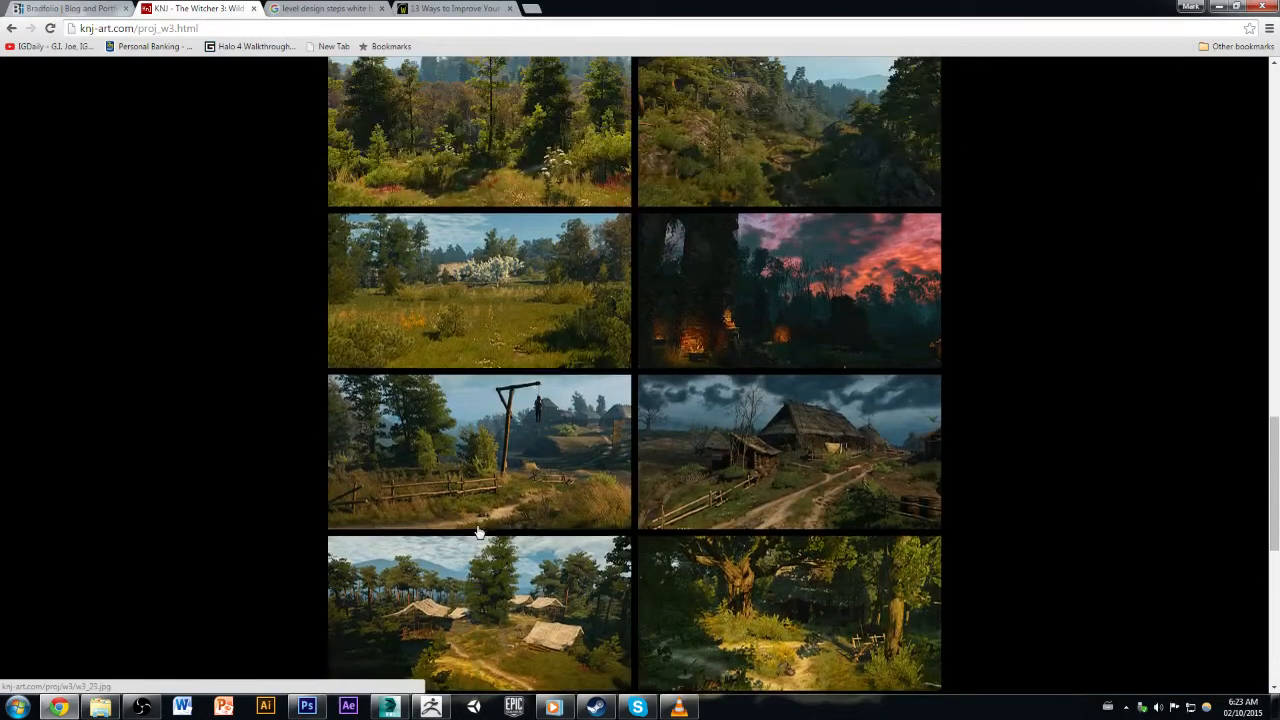
{"action": "scroll", "coordinate": [478, 532], "scroll_direction": "up", "scroll_amount": 8}
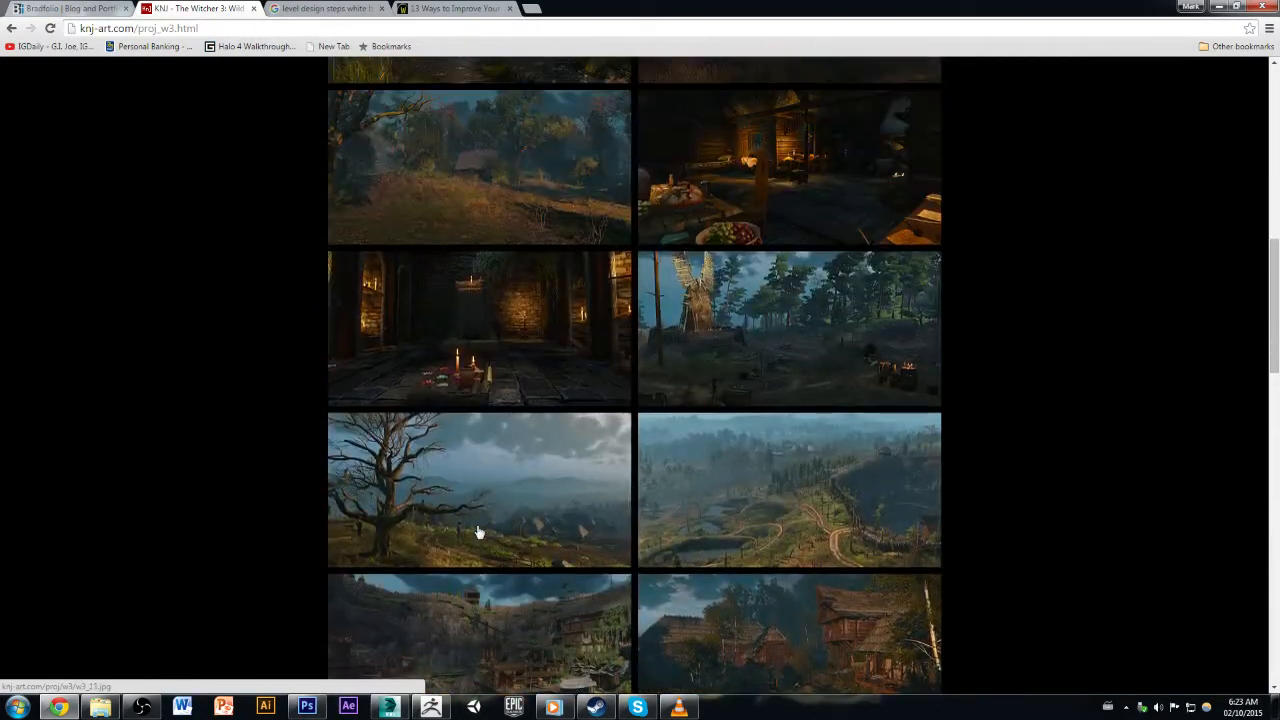
{"action": "scroll", "coordinate": [478, 533], "scroll_direction": "up", "scroll_amount": 10}
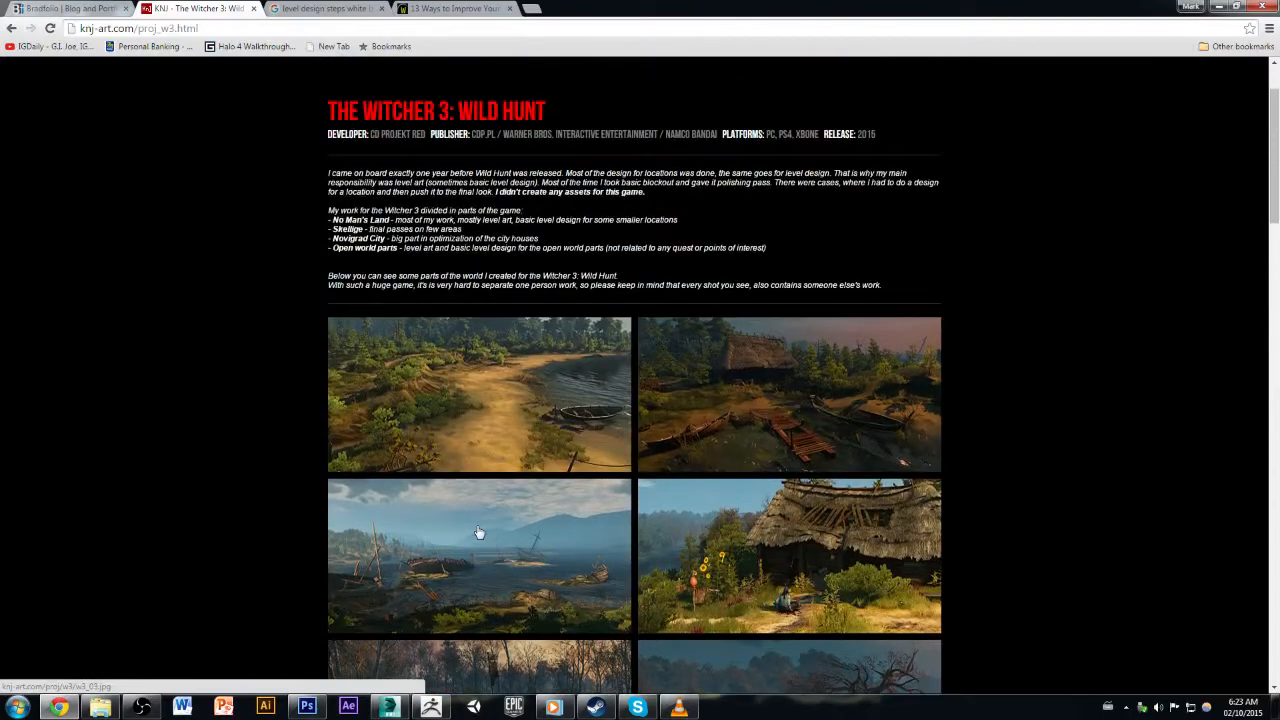
{"action": "scroll", "coordinate": [478, 532], "scroll_direction": "up", "scroll_amount": 1}
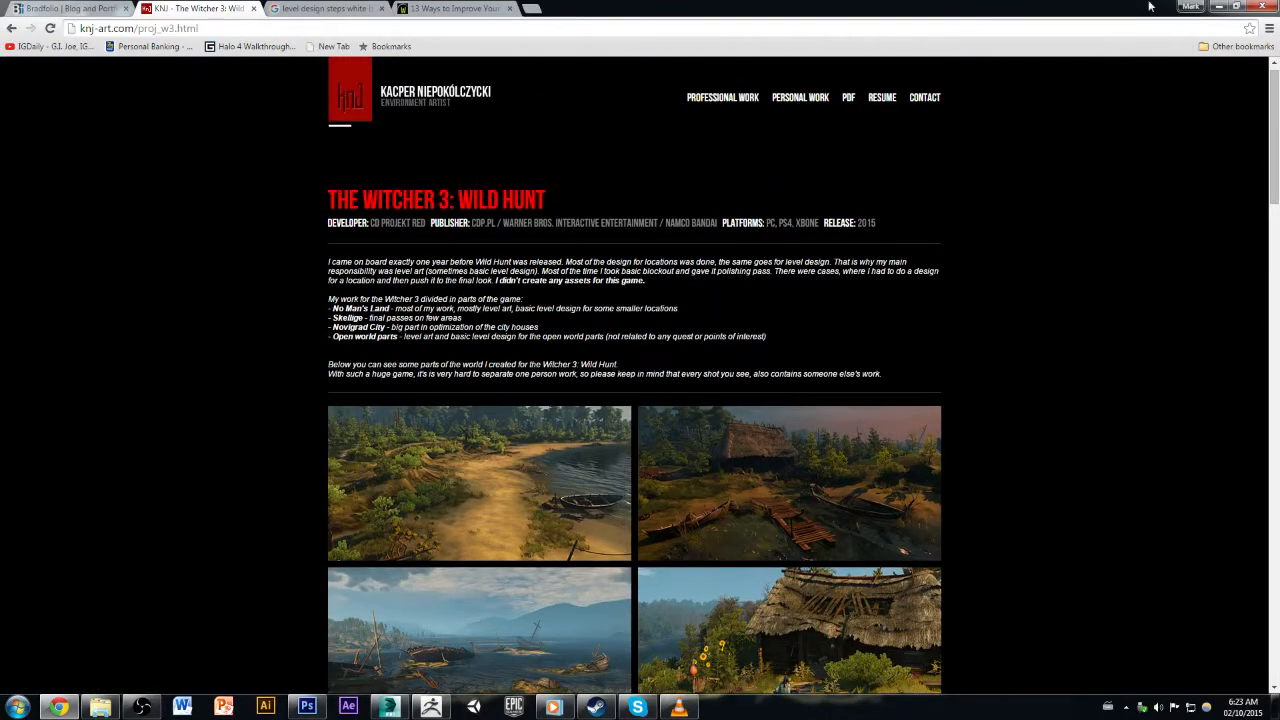
Step: Leave the browser for 3ds Max, check the park, penthouse and city block layout sketches in Photoshop, and return to 3ds Max
{"action": "left_click", "coordinate": [1215, 7]}
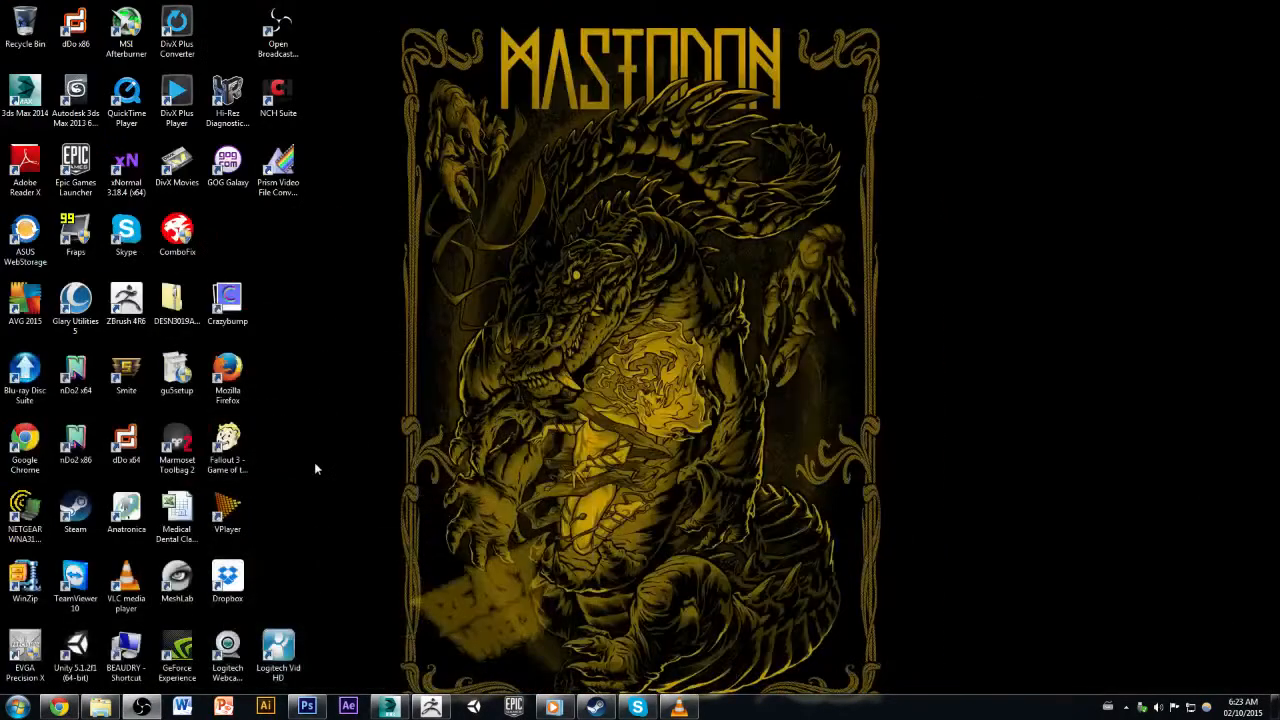
{"action": "left_click", "coordinate": [389, 707]}
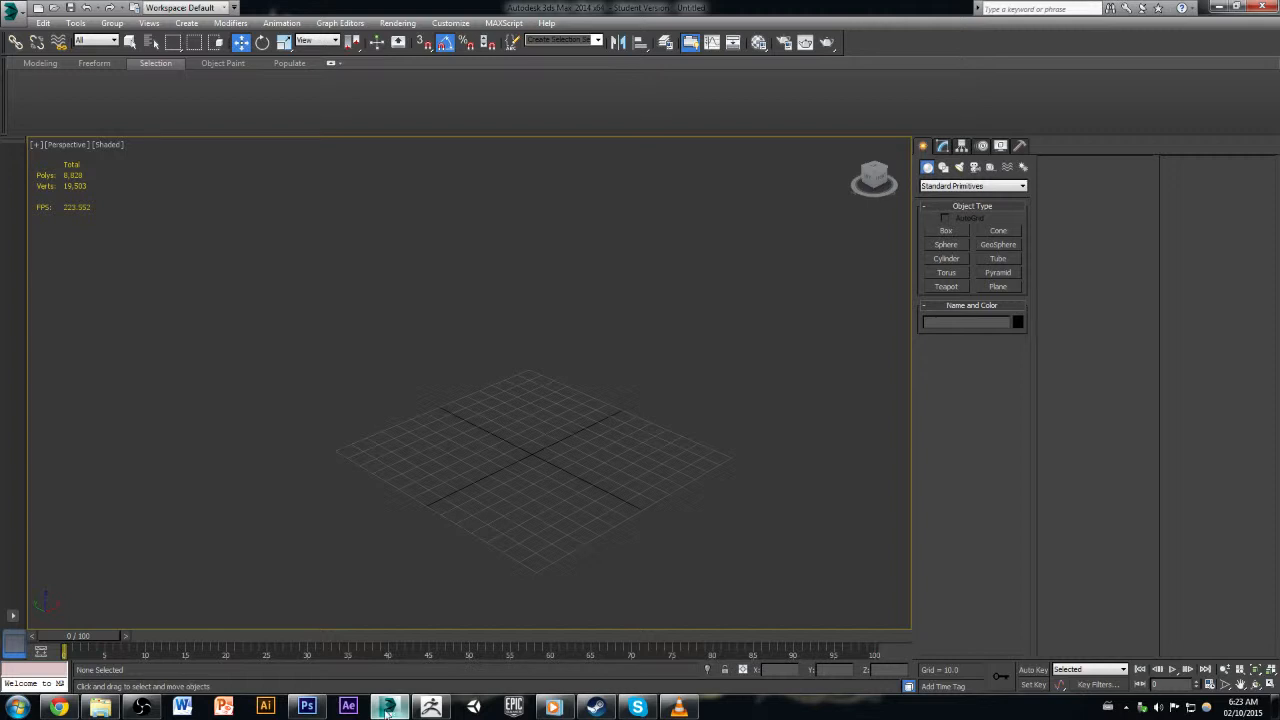
{"action": "left_click", "coordinate": [307, 706]}
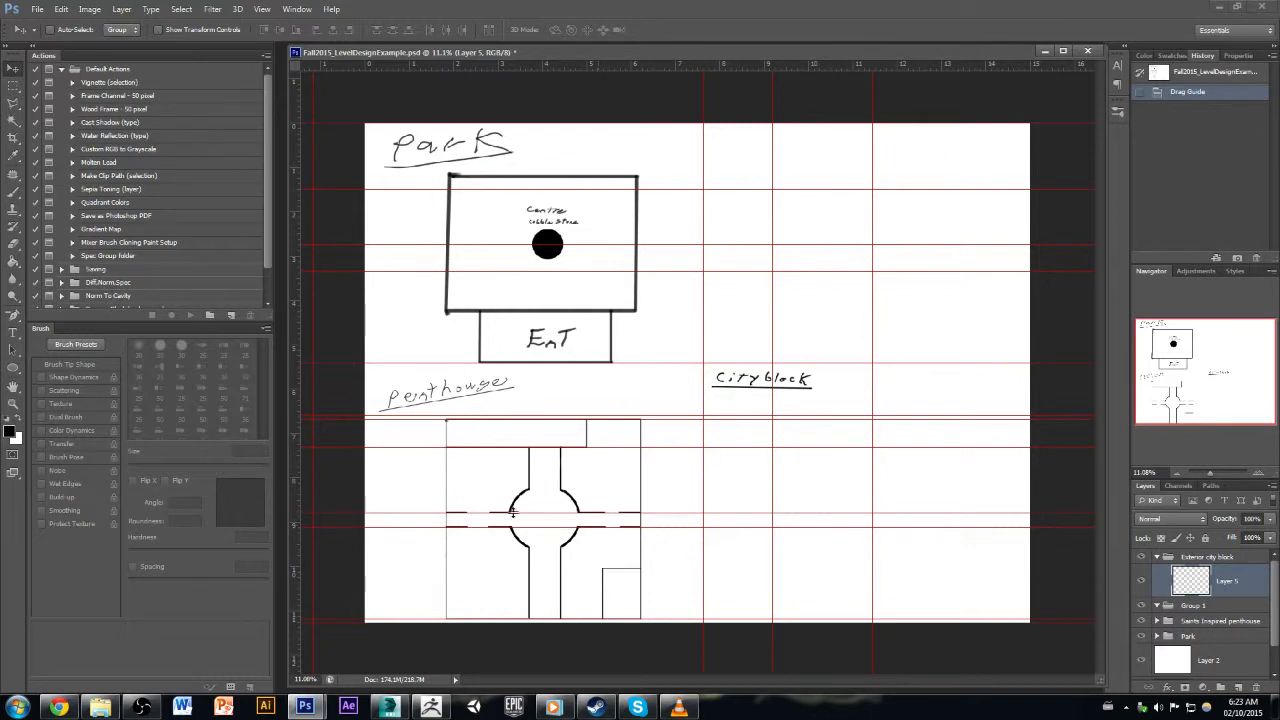
{"action": "left_click", "coordinate": [1226, 7]}
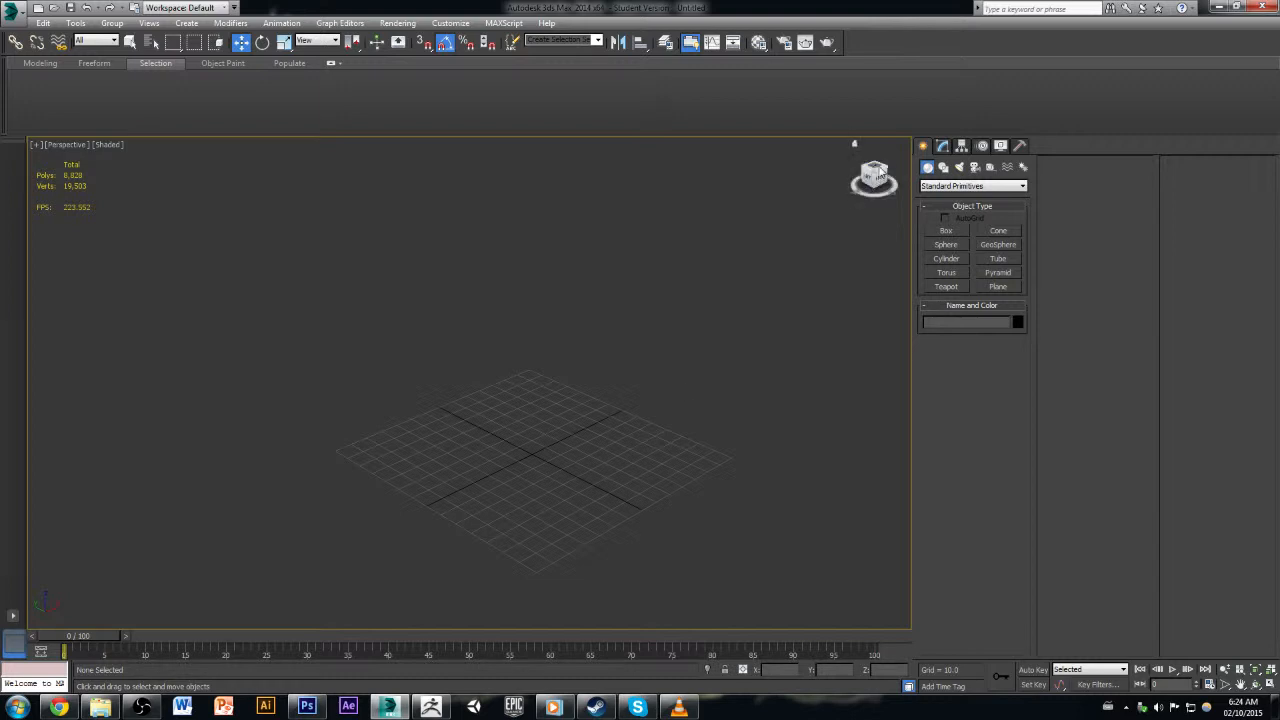
Step: Turn the Perspective view to look straight down from the top and show it side by side with the Orthographic viewport
{"action": "left_click", "coordinate": [874, 172]}
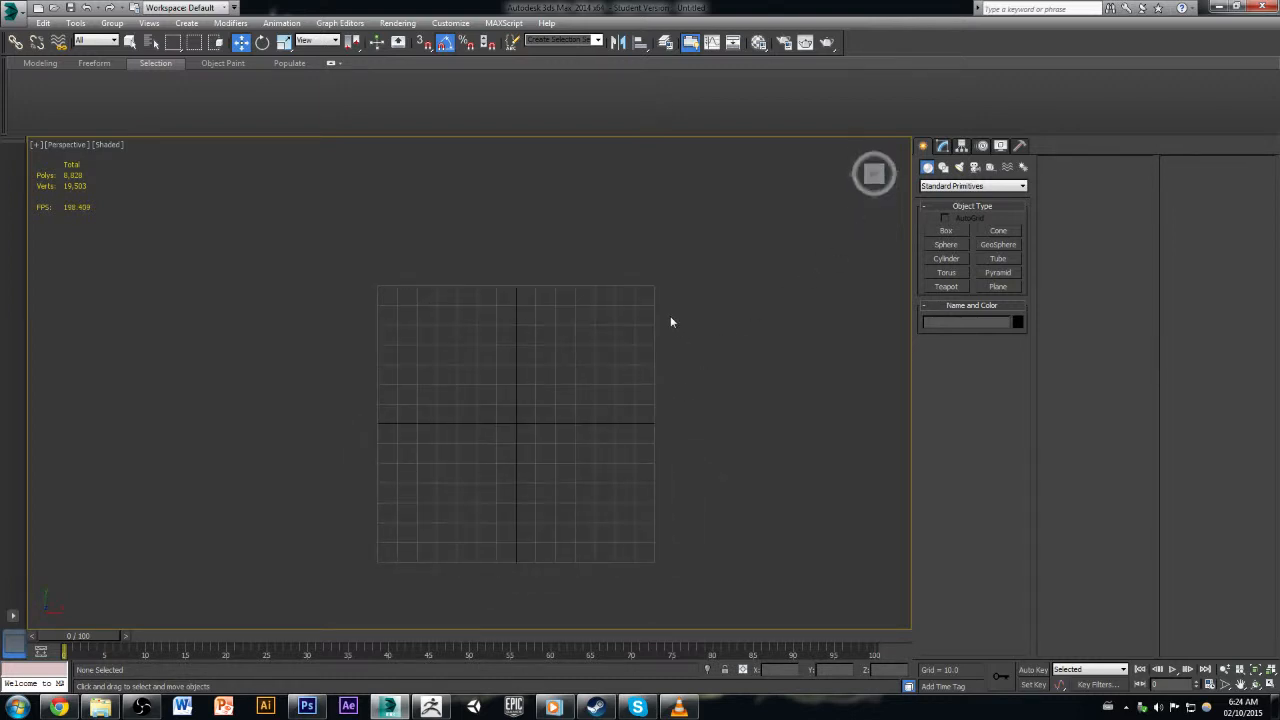
{"action": "key", "text": "alt+w"}
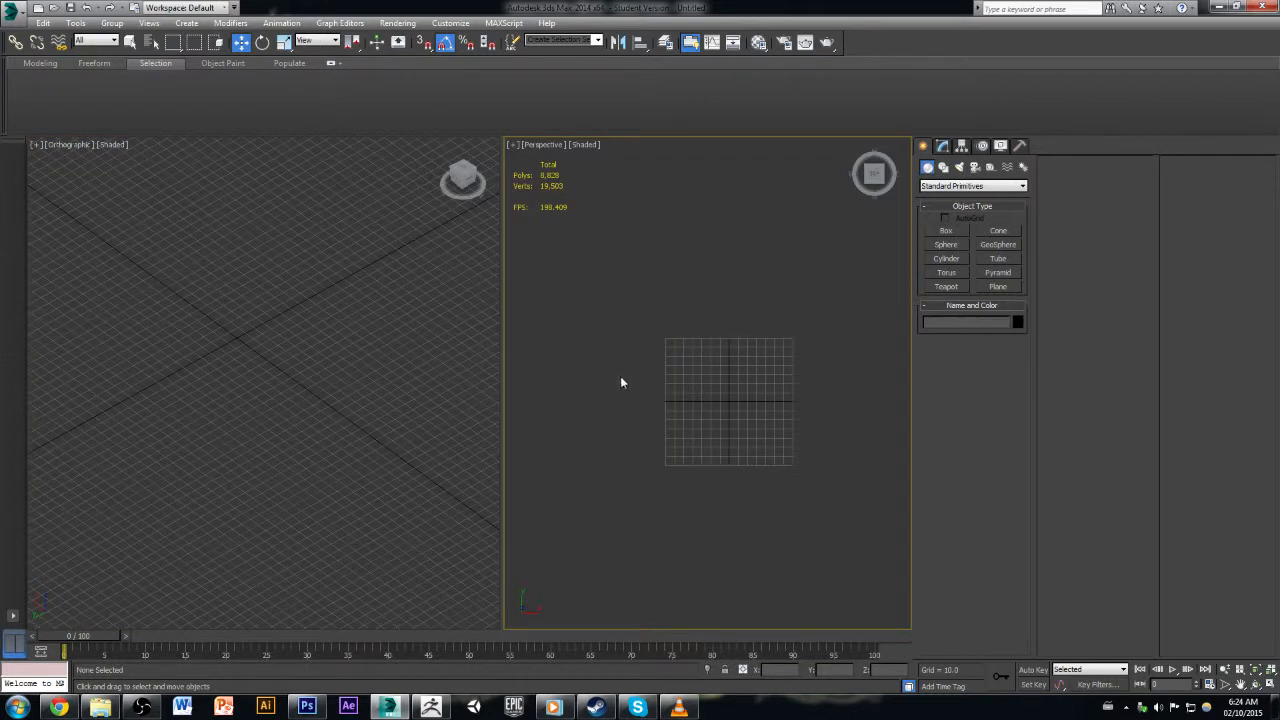
{"action": "scroll", "coordinate": [683, 449], "scroll_direction": "up", "scroll_amount": 2}
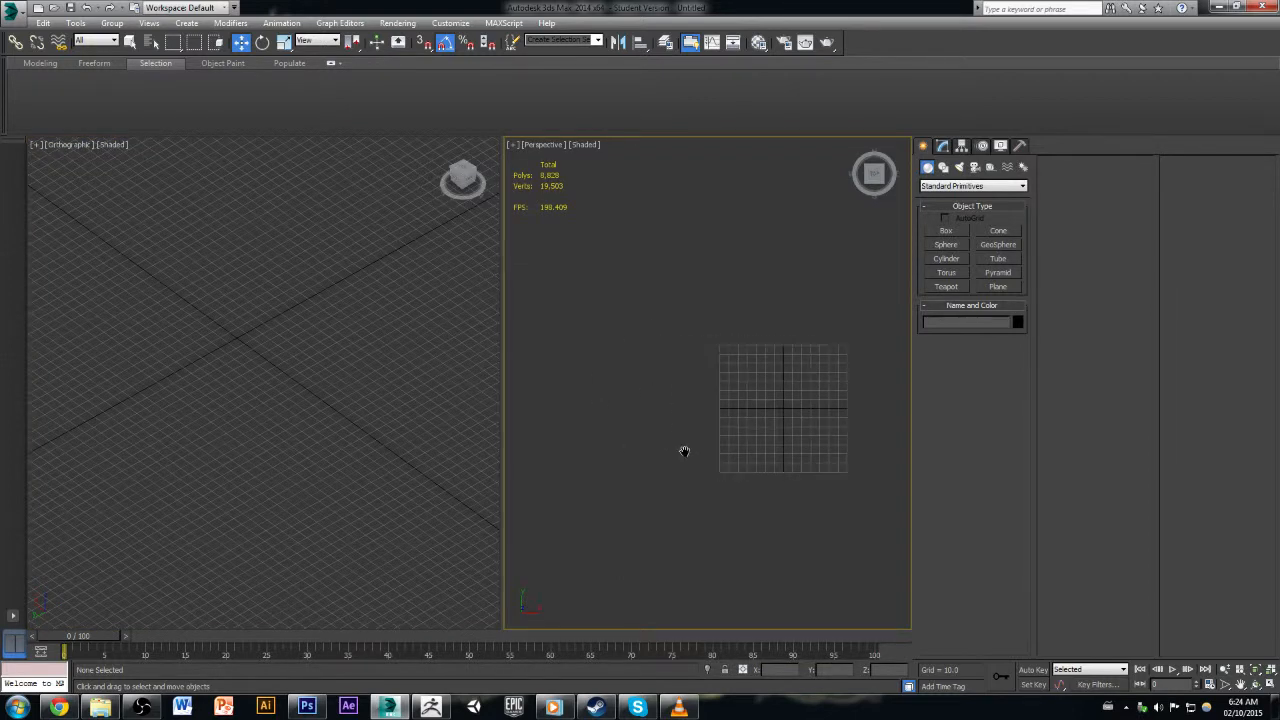
{"action": "scroll", "coordinate": [637, 446], "scroll_direction": "down", "scroll_amount": 1}
{"action": "scroll", "coordinate": [638, 450], "scroll_direction": "up", "scroll_amount": 3}
{"action": "scroll", "coordinate": [637, 450], "scroll_direction": "up", "scroll_amount": 2}
{"action": "scroll", "coordinate": [645, 438], "scroll_direction": "down", "scroll_amount": 3}
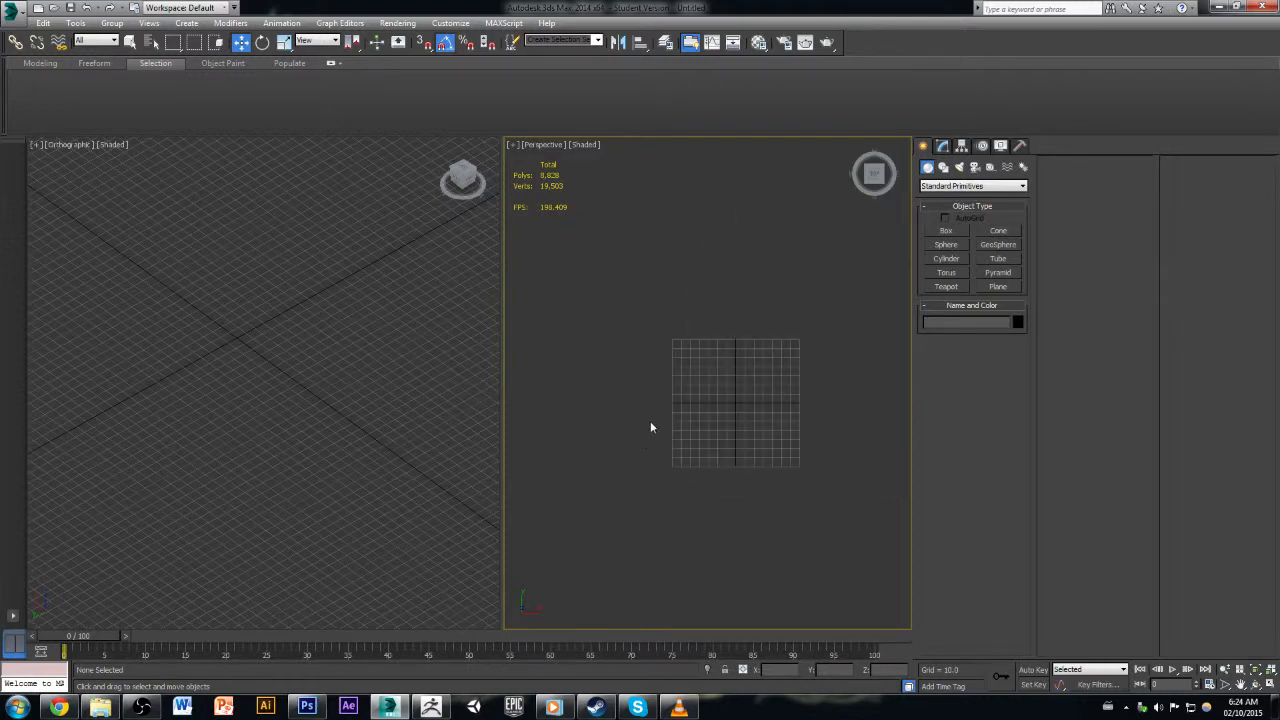
Step: Unhide all hidden objects and select the character reference in the top-down Perspective viewport
{"action": "right_click", "coordinate": [650, 421]}
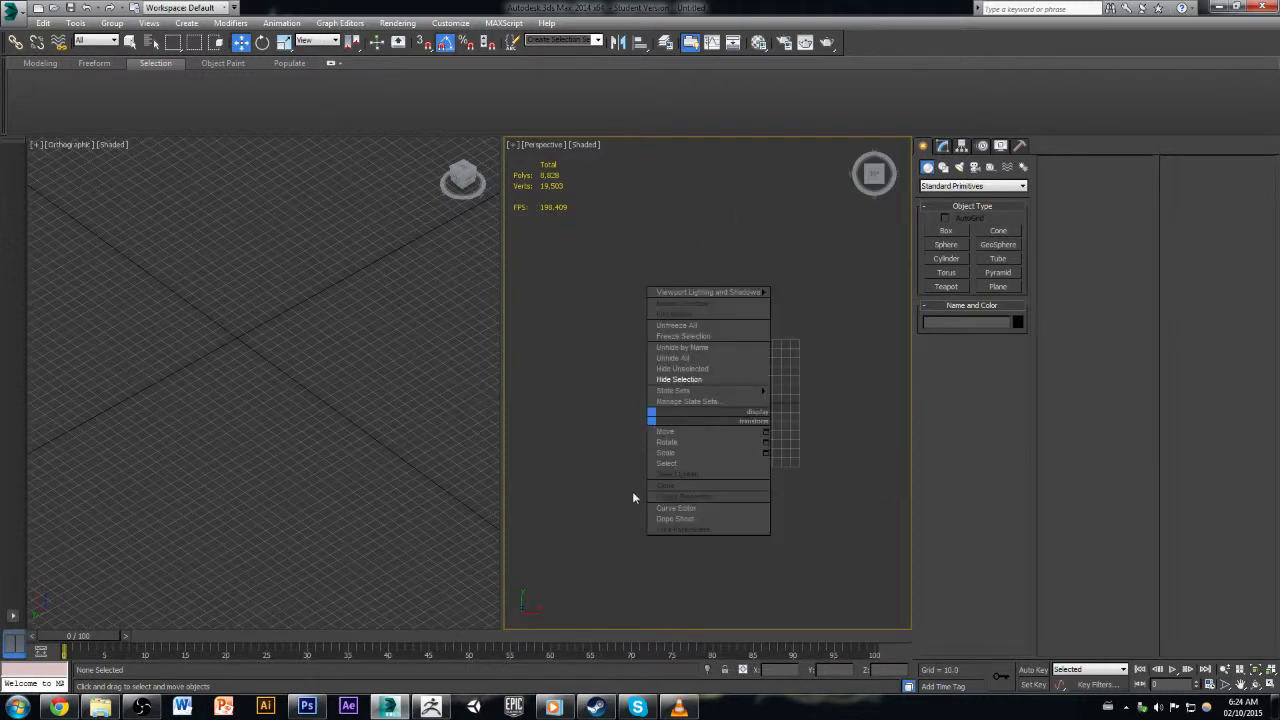
{"action": "left_click", "coordinate": [720, 362]}
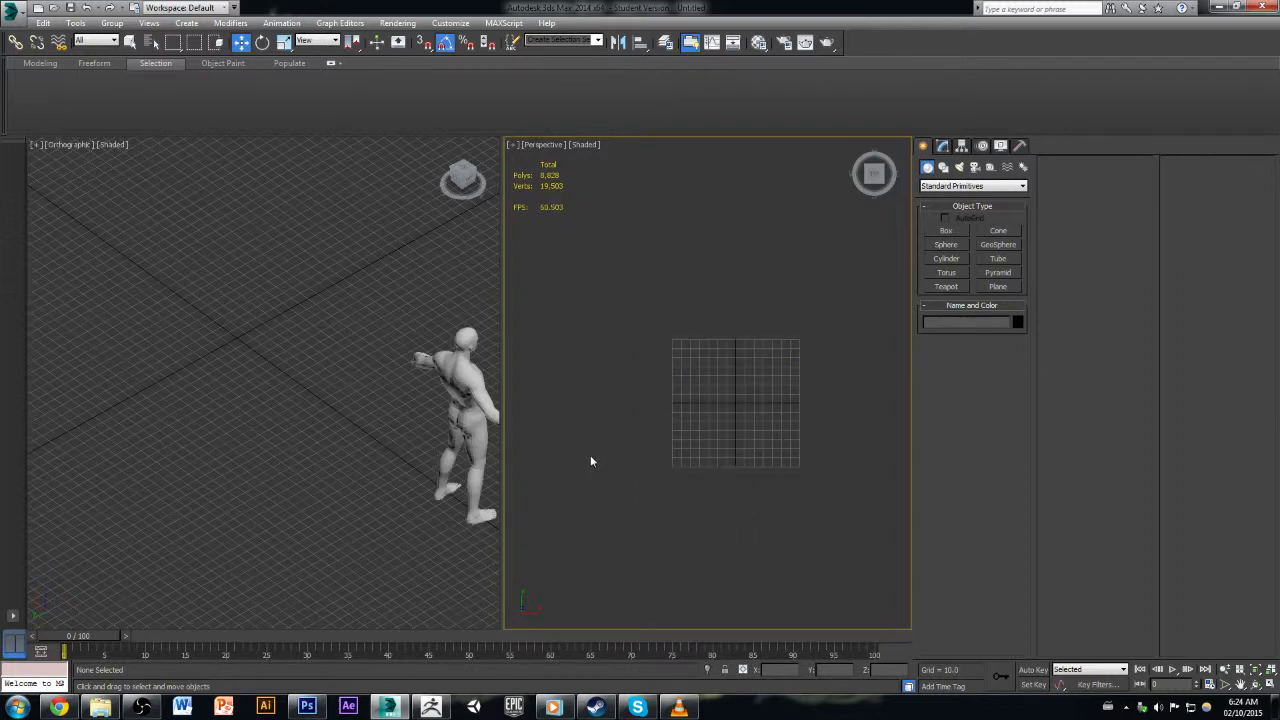
{"action": "middle_click_drag", "start_coordinate": [701, 458], "coordinate": [783, 395]}
{"action": "scroll", "coordinate": [784, 408], "scroll_direction": "down", "scroll_amount": 2}
{"action": "left_click", "coordinate": [646, 370]}
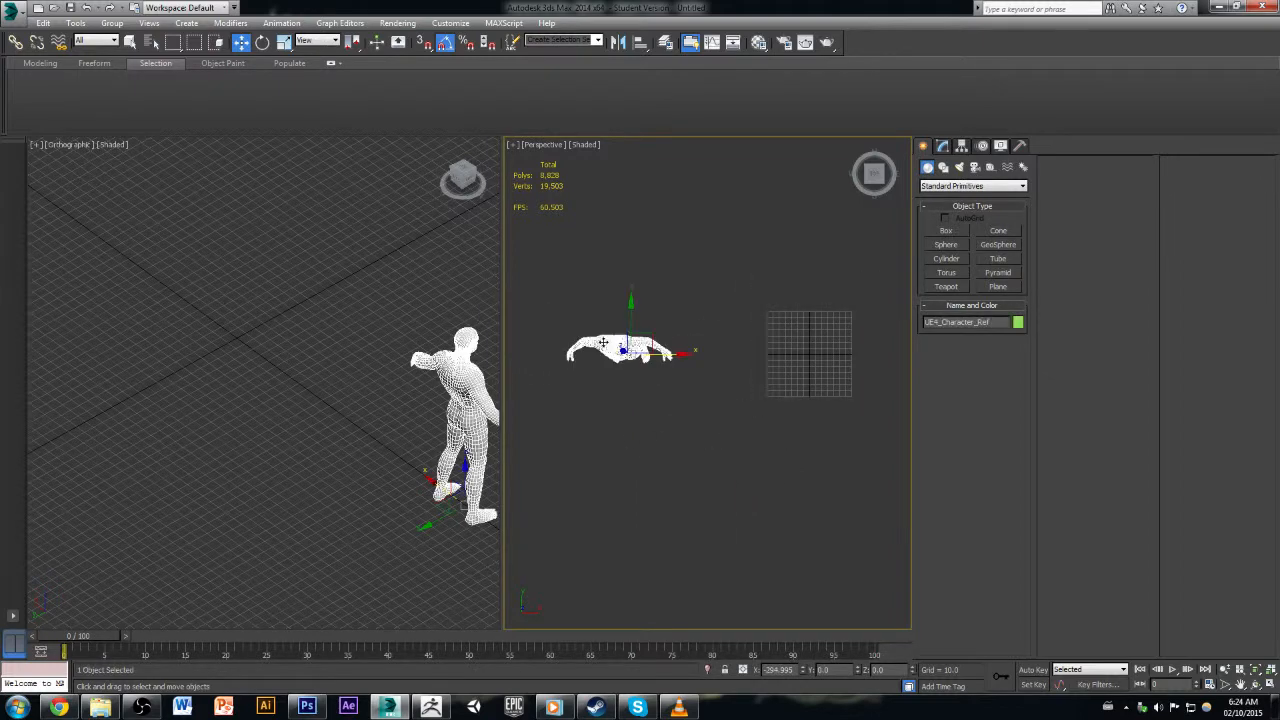
{"action": "middle_click_drag", "start_coordinate": [614, 441], "coordinate": [557, 457]}
Step: Examine the character reference from the front in the Orthographic viewport, from close-up to full body, leaving it deselected
{"action": "middle_click_drag", "start_coordinate": [368, 420], "coordinate": [272, 466], "text": "alt"}
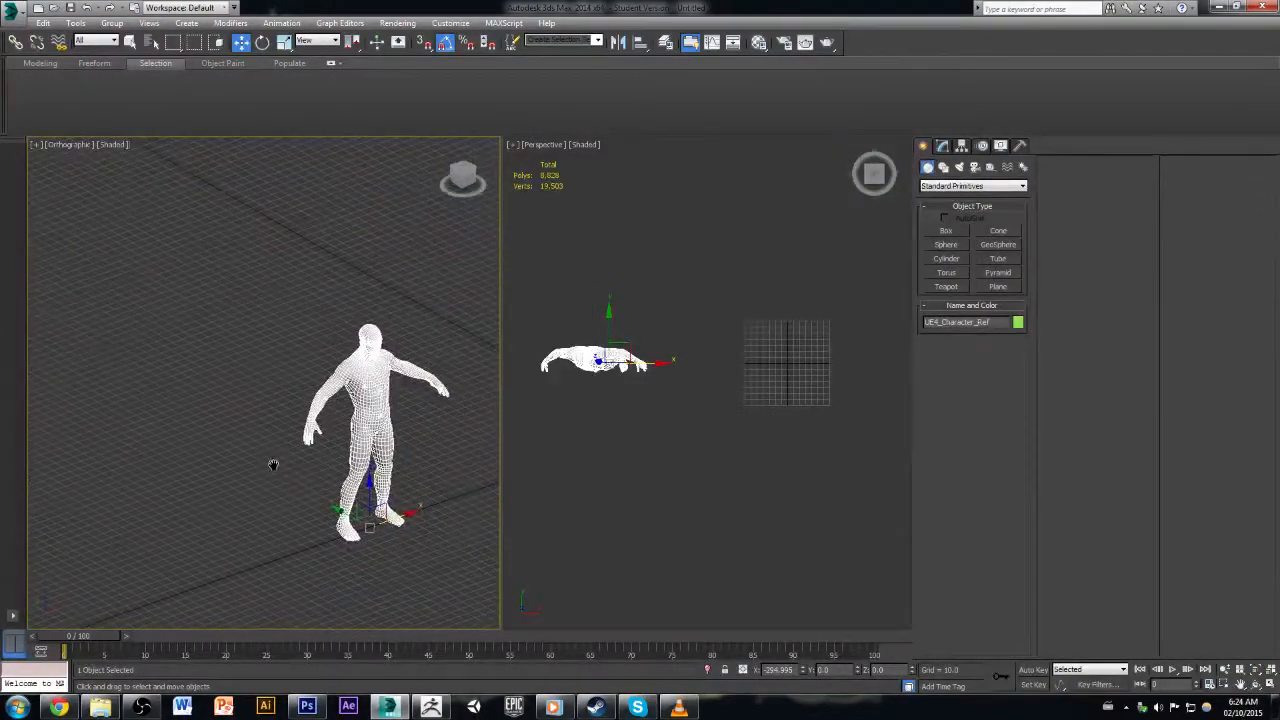
{"action": "scroll", "coordinate": [414, 362], "scroll_direction": "up", "scroll_amount": 2}
{"action": "left_click", "coordinate": [403, 343]}
{"action": "scroll", "coordinate": [404, 344], "scroll_direction": "up", "scroll_amount": 5}
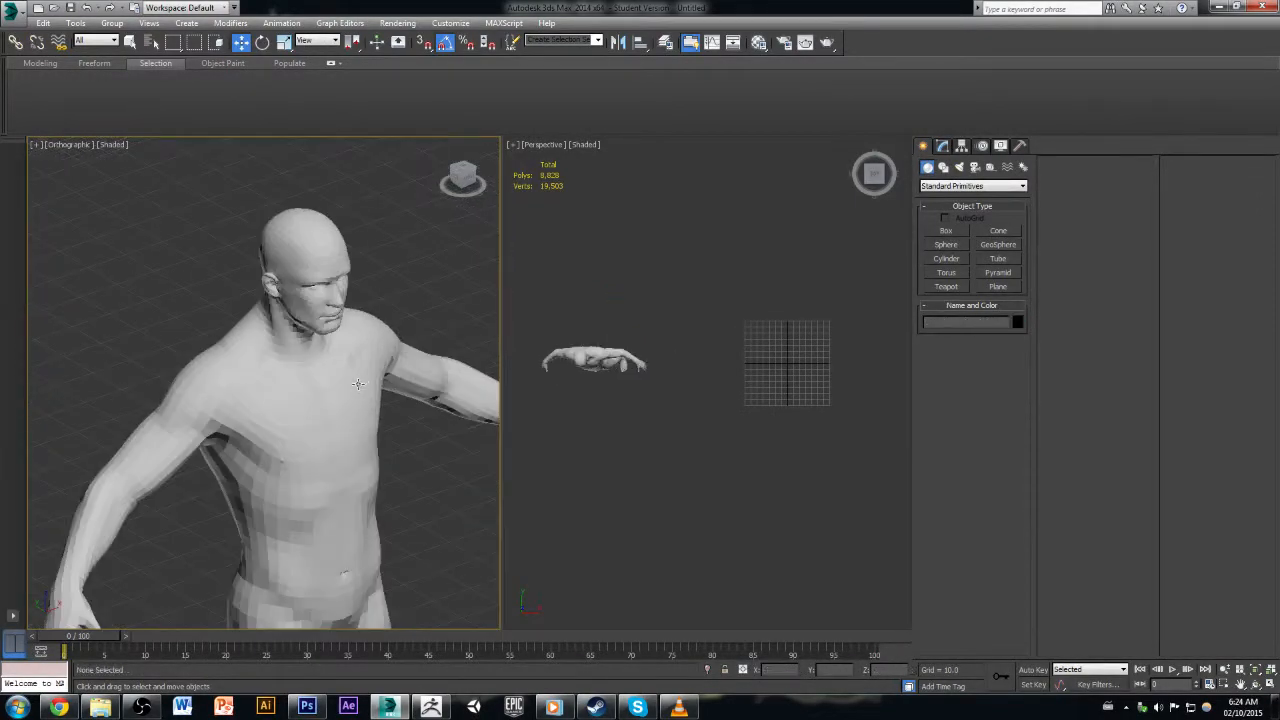
{"action": "scroll", "coordinate": [357, 384], "scroll_direction": "down", "scroll_amount": 2}
{"action": "left_click", "coordinate": [318, 334]}
{"action": "left_click", "coordinate": [374, 287]}
{"action": "left_click", "coordinate": [358, 318]}
{"action": "scroll", "coordinate": [380, 350], "scroll_direction": "down", "scroll_amount": 4}
{"action": "left_click", "coordinate": [419, 385]}
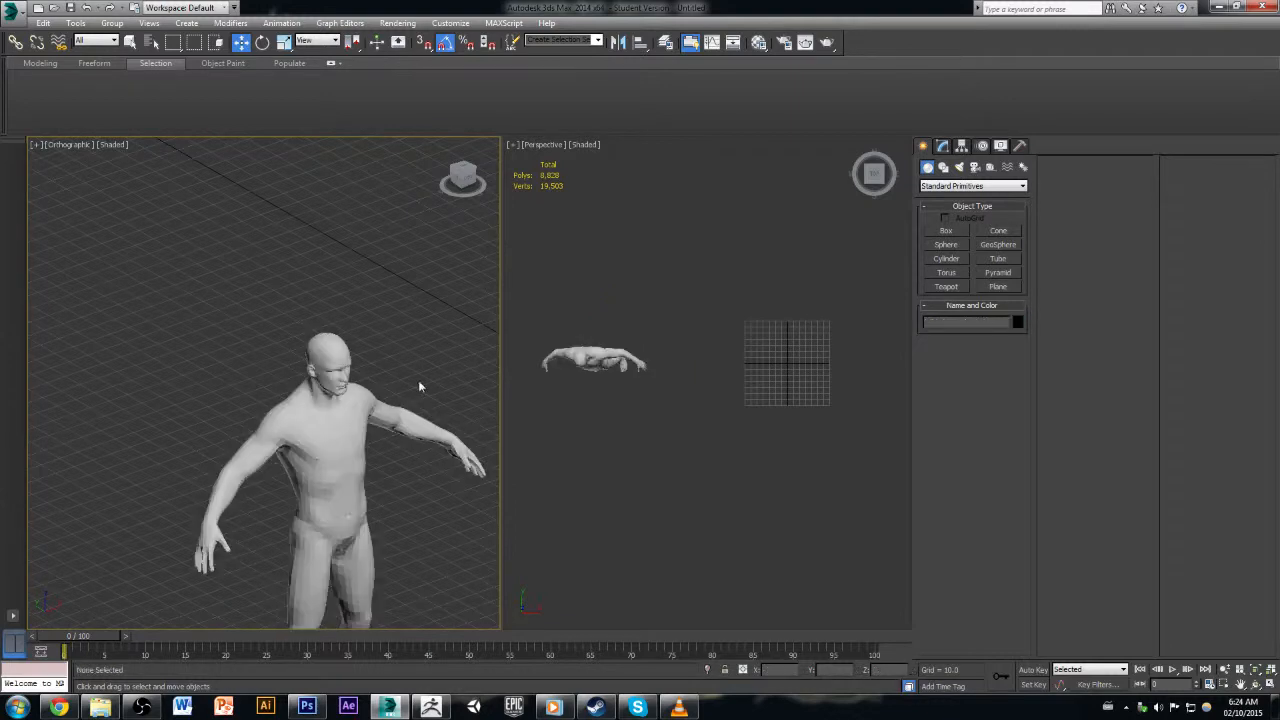
{"action": "left_click", "coordinate": [419, 430]}
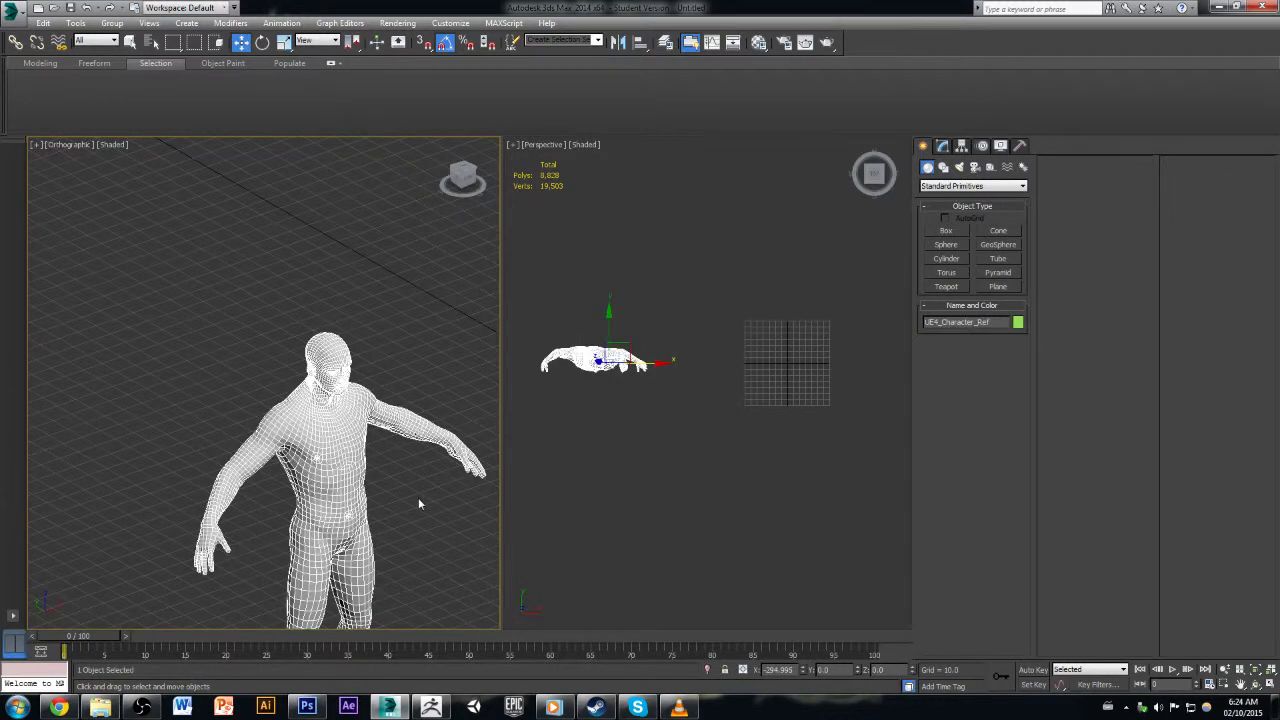
{"action": "middle_click_drag", "start_coordinate": [419, 501], "coordinate": [346, 365]}
{"action": "left_click", "coordinate": [367, 362]}
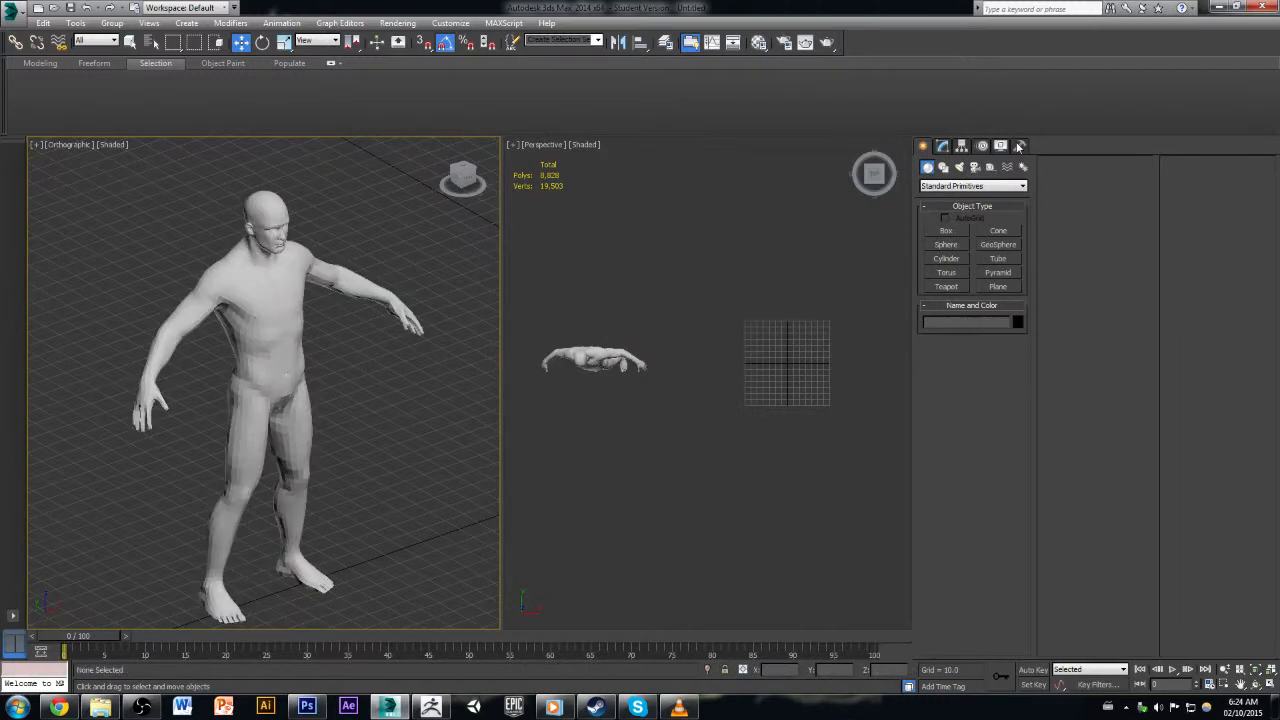
{"action": "left_click", "coordinate": [1019, 146]}
{"action": "left_click", "coordinate": [942, 146]}
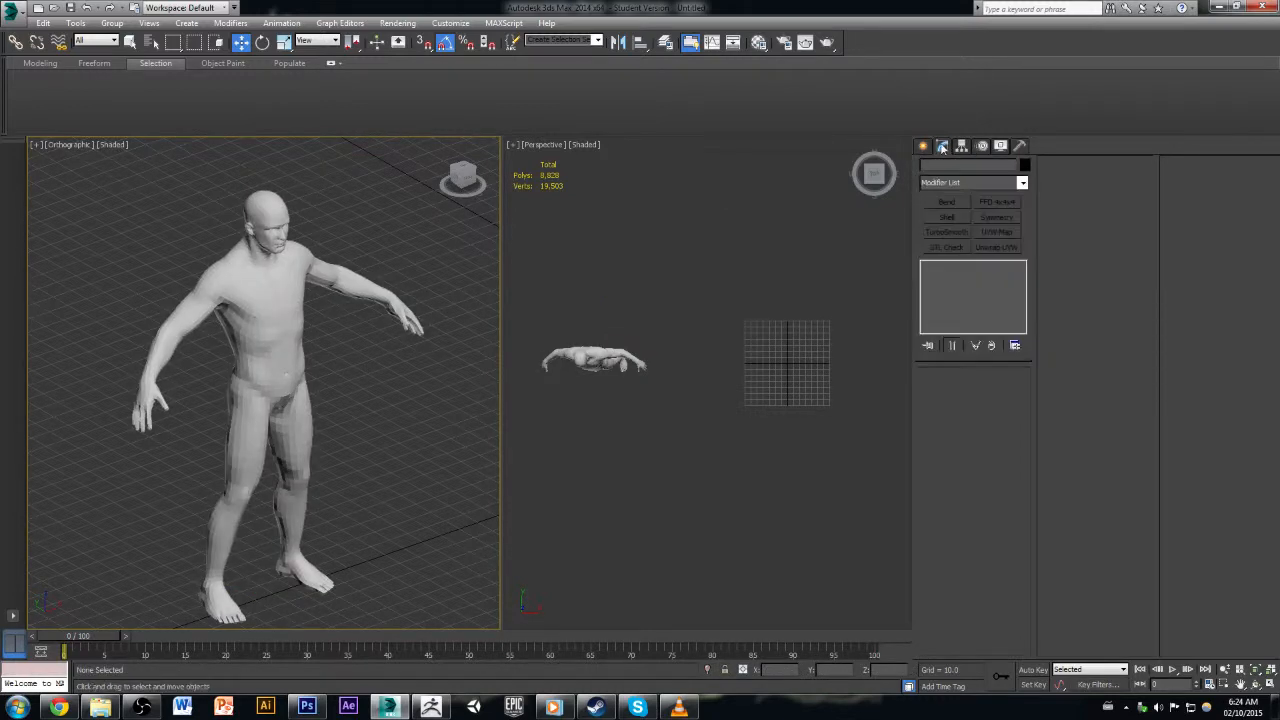
{"action": "left_click", "coordinate": [923, 147]}
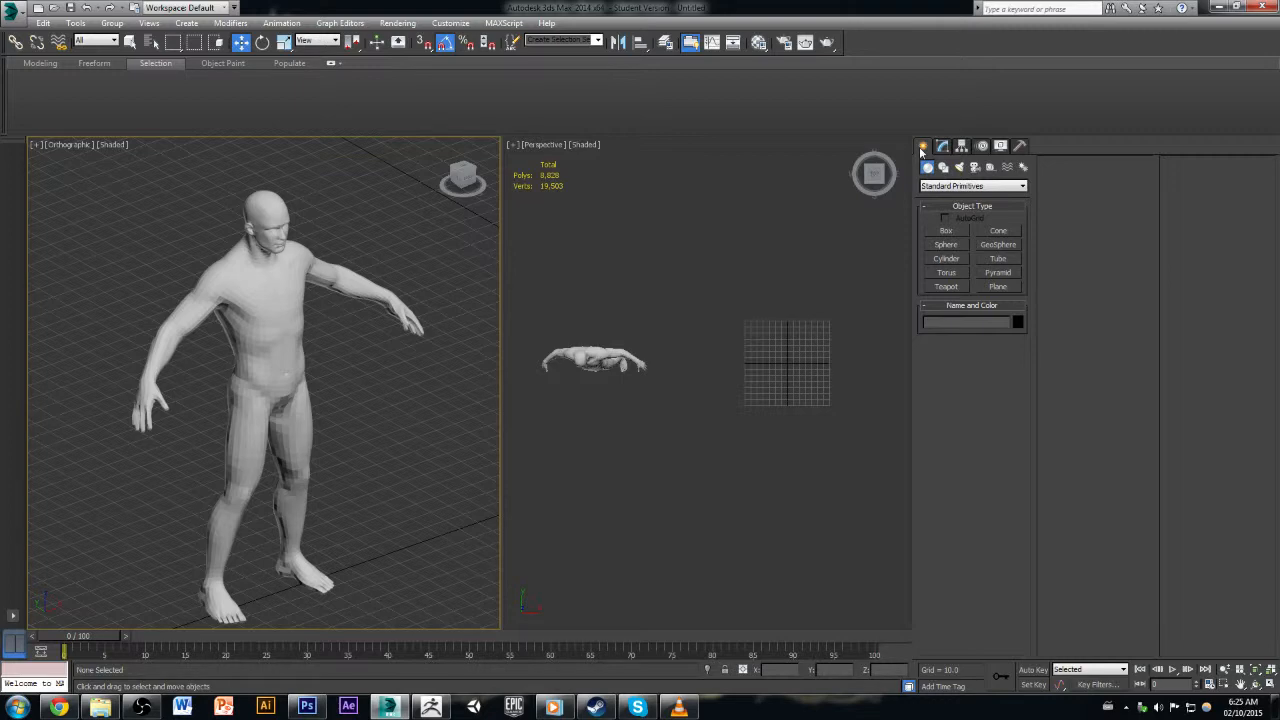
{"action": "scroll", "coordinate": [294, 380], "scroll_direction": "down", "scroll_amount": 4}
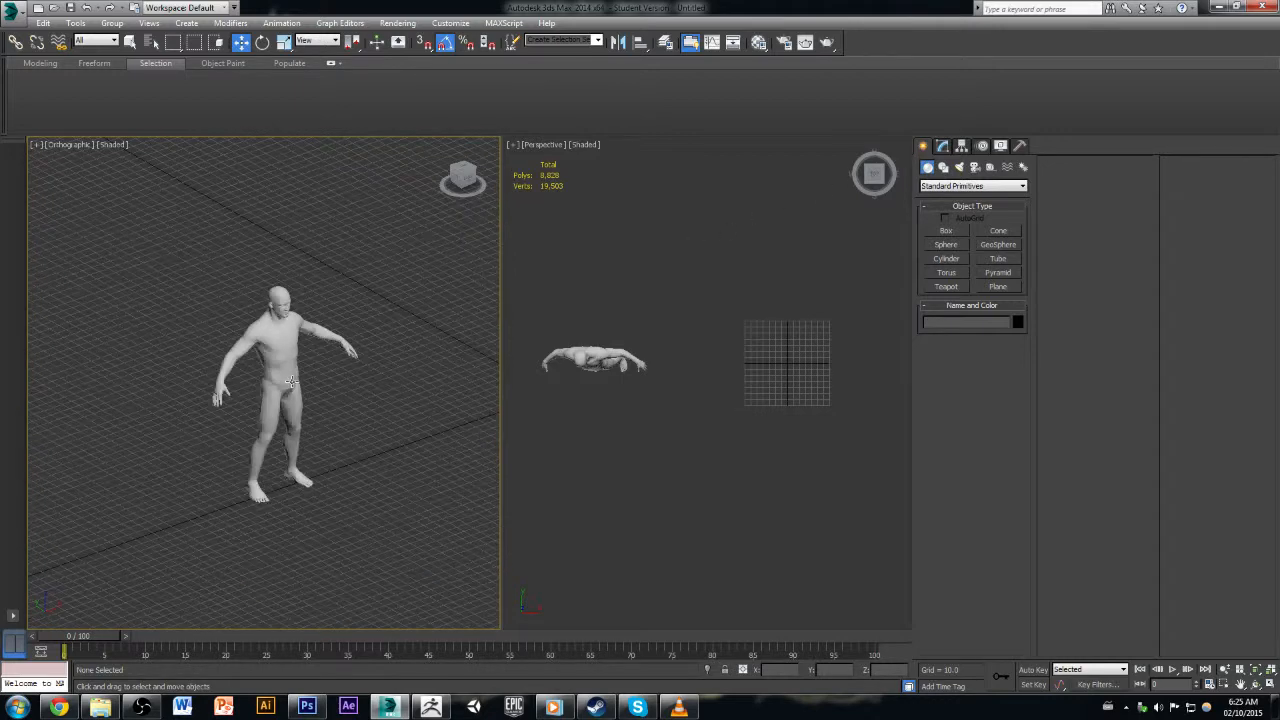
Step: Switch to the browser and skim the World of Level Design article from its sketching sections down to the closing
{"action": "left_click", "coordinate": [58, 708]}
{"action": "left_click", "coordinate": [450, 8]}
{"action": "scroll", "coordinate": [209, 365], "scroll_direction": "down", "scroll_amount": 5}
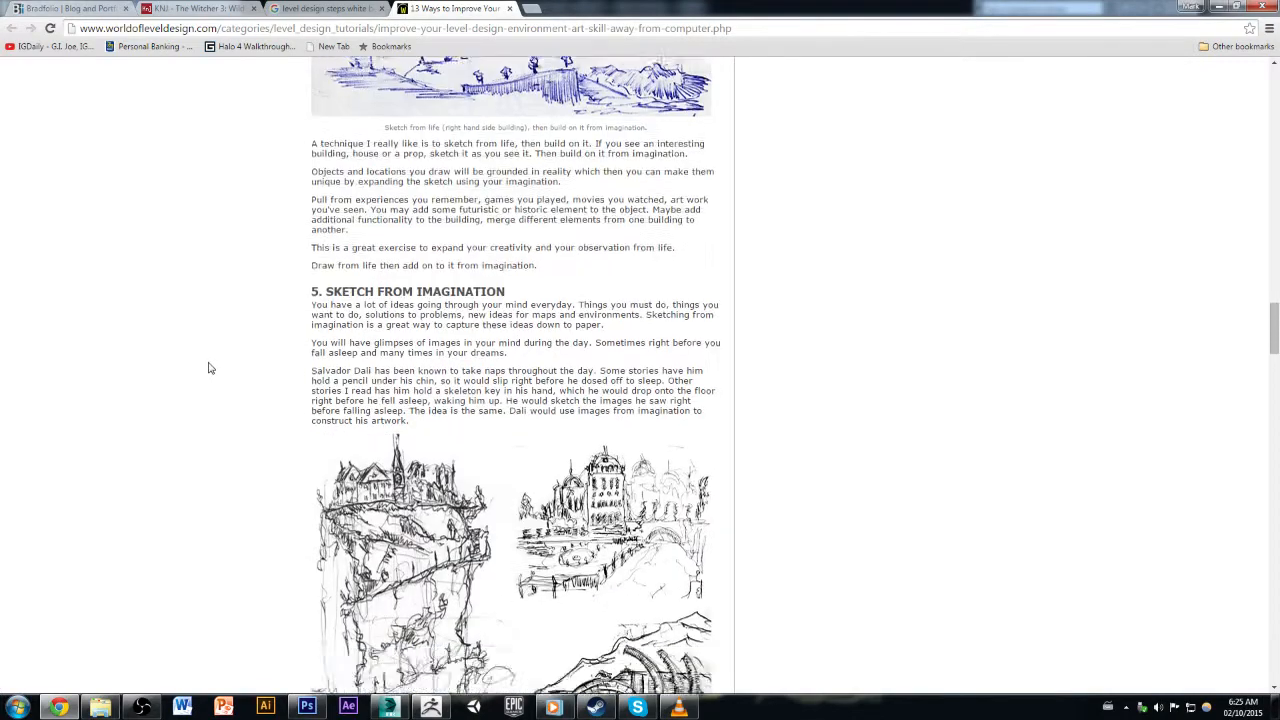
{"action": "scroll", "coordinate": [209, 368], "scroll_direction": "down", "scroll_amount": 10}
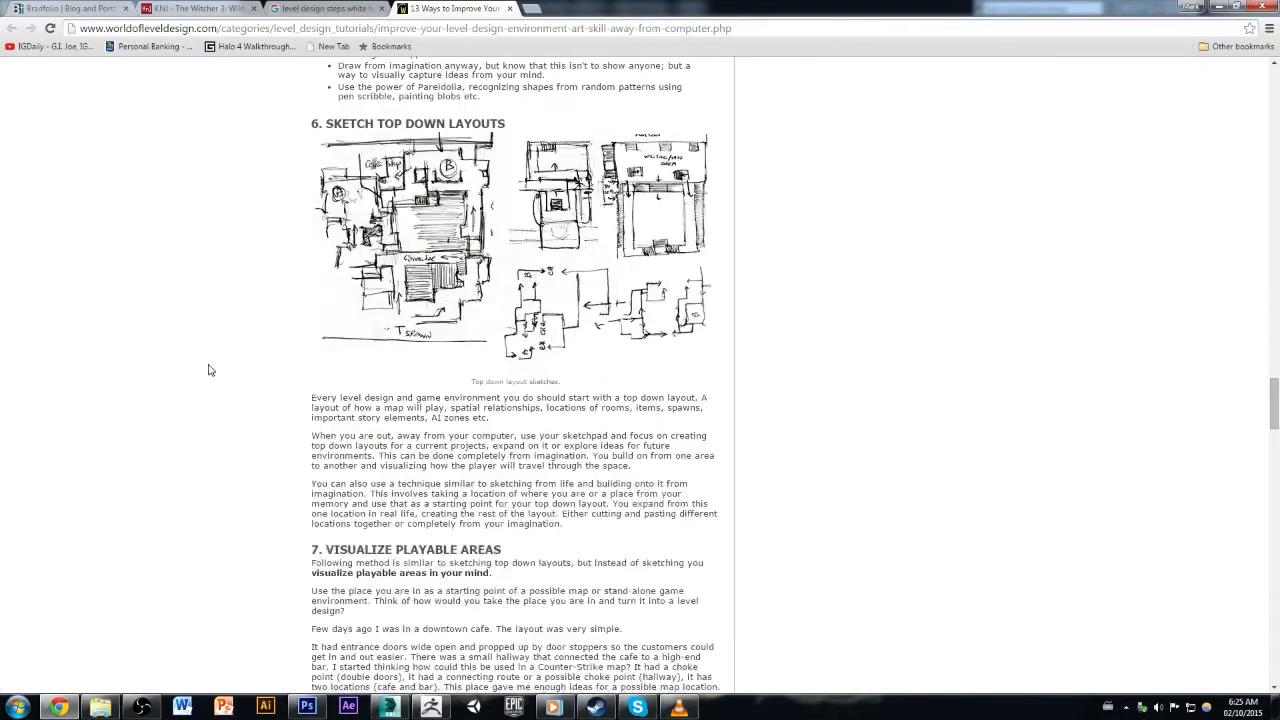
{"action": "scroll", "coordinate": [209, 370], "scroll_direction": "down", "scroll_amount": 6}
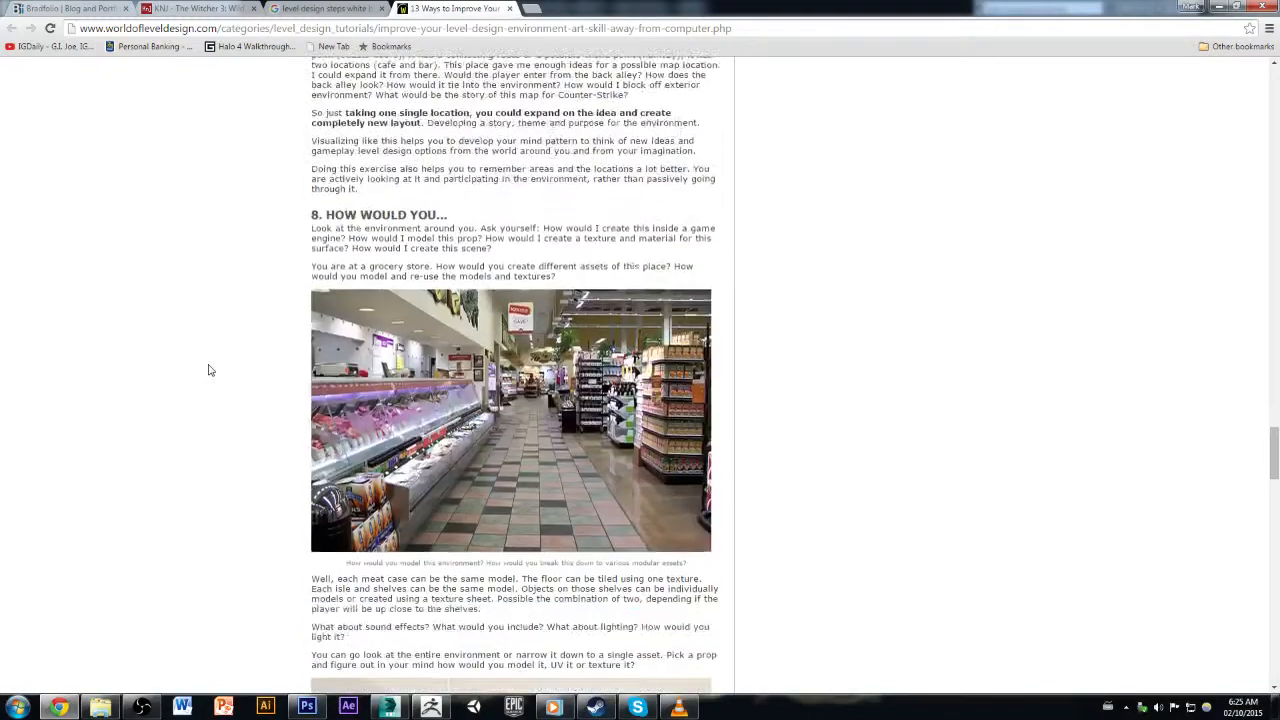
{"action": "scroll", "coordinate": [209, 370], "scroll_direction": "down", "scroll_amount": 8}
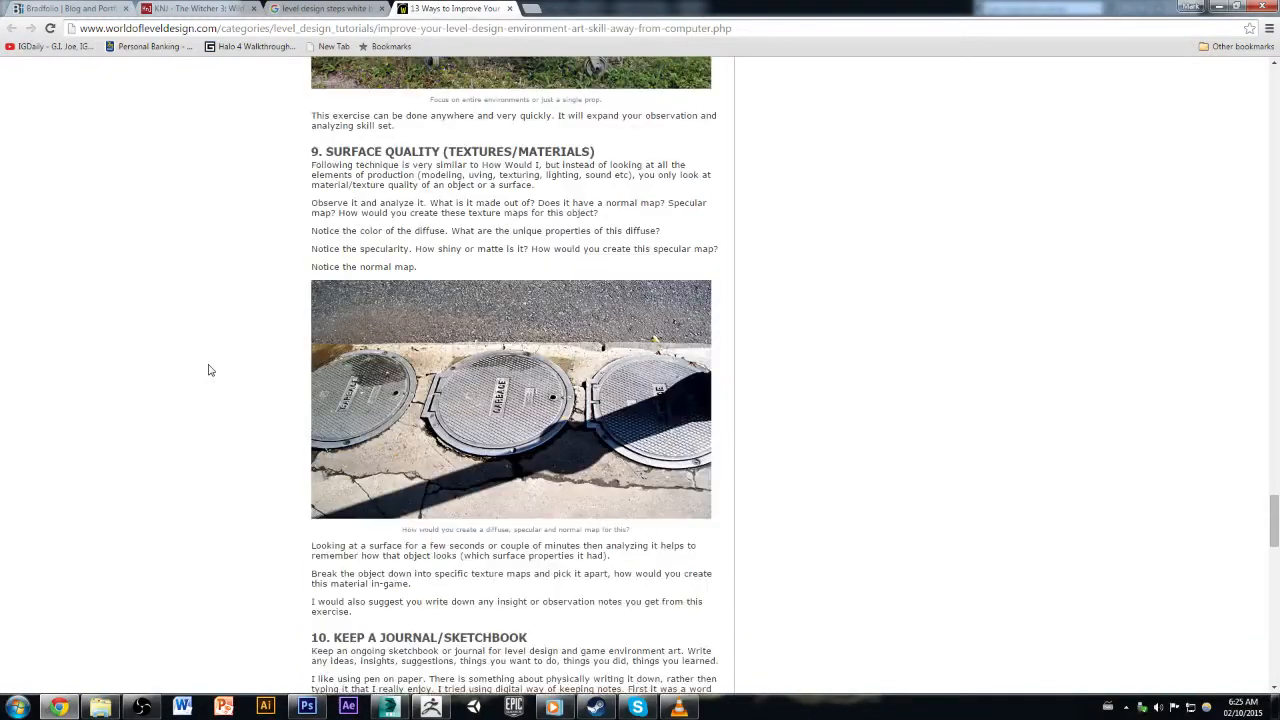
{"action": "scroll", "coordinate": [209, 370], "scroll_direction": "down", "scroll_amount": 2}
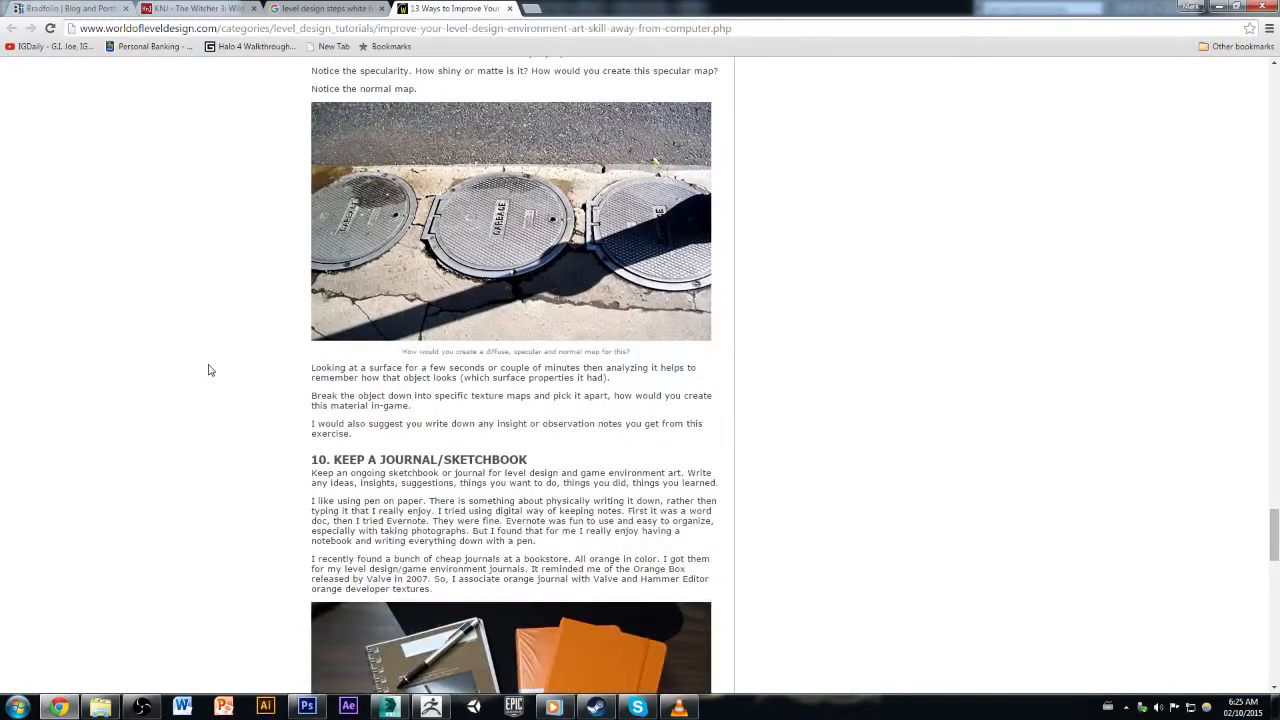
{"action": "scroll", "coordinate": [209, 370], "scroll_direction": "down", "scroll_amount": 2}
{"action": "scroll", "coordinate": [209, 372], "scroll_direction": "down", "scroll_amount": 20}
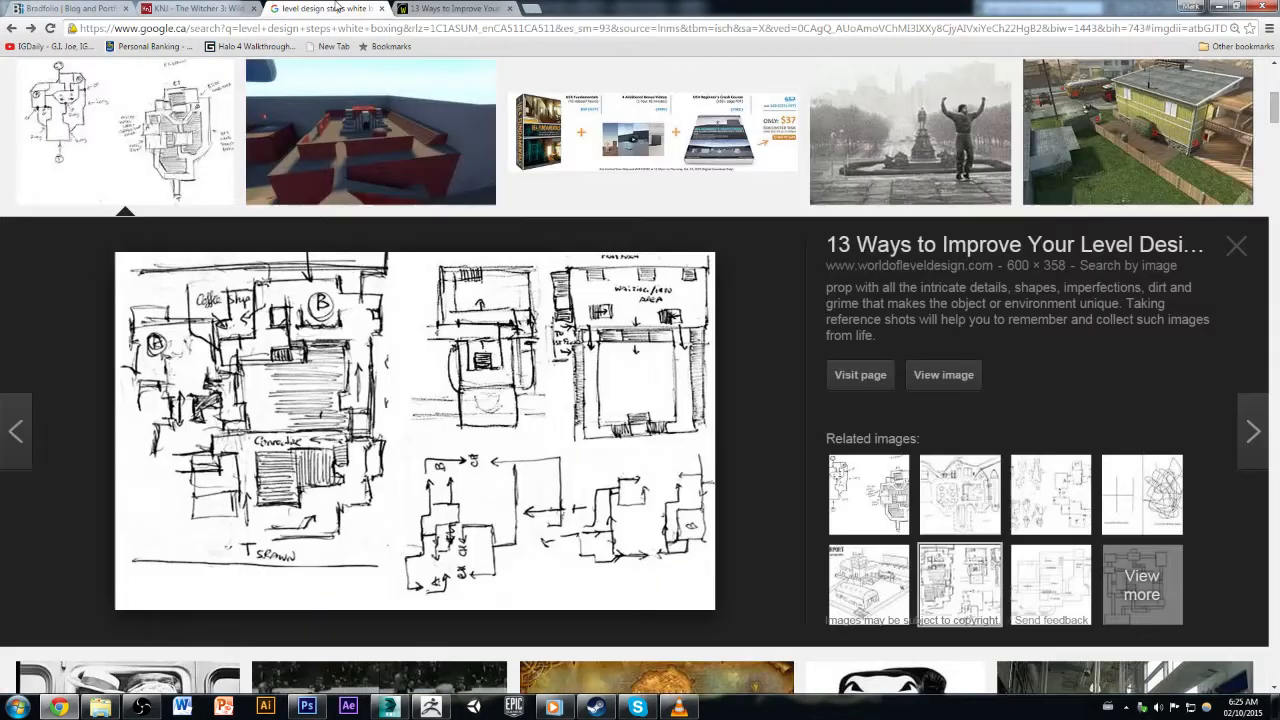
Step: Check the layout sketch in the Google image results, then revisit the article's top-down layouts section and skim to the page's end
{"action": "left_click", "coordinate": [336, 8]}
{"action": "left_click", "coordinate": [450, 8]}
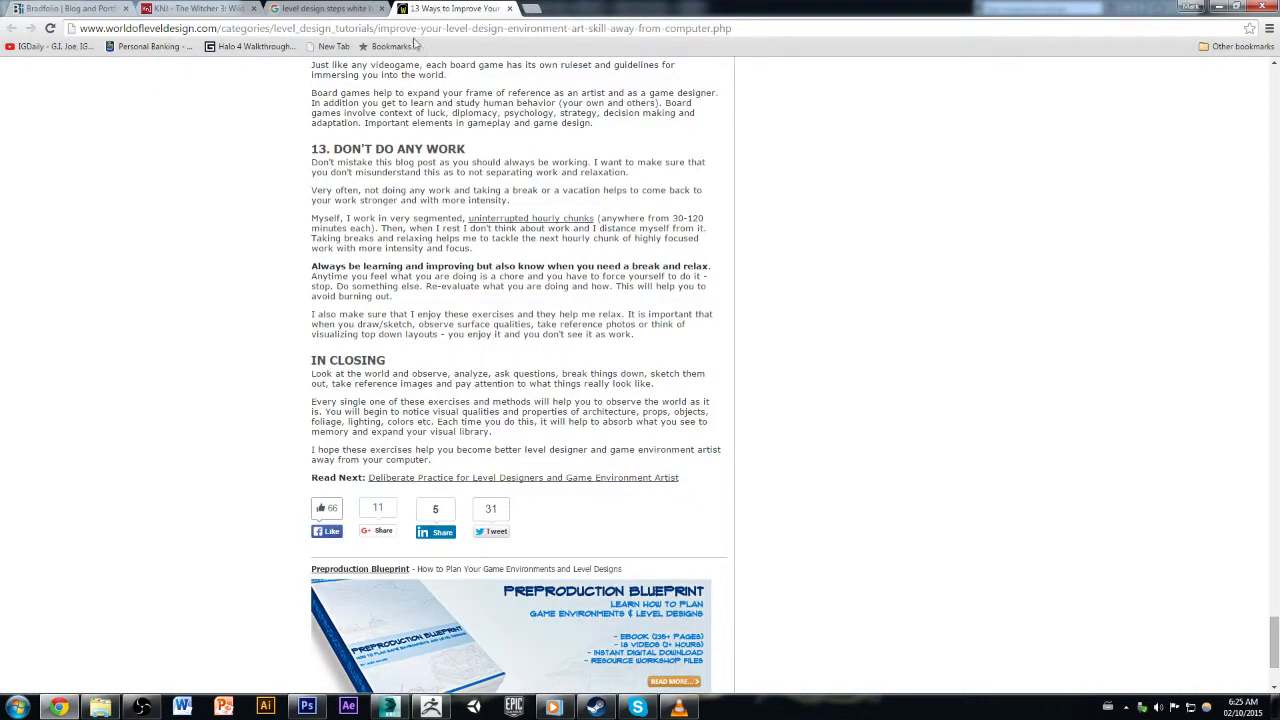
{"action": "scroll", "coordinate": [272, 340], "scroll_direction": "up", "scroll_amount": 1}
{"action": "scroll", "coordinate": [259, 352], "scroll_direction": "up", "scroll_amount": 20}
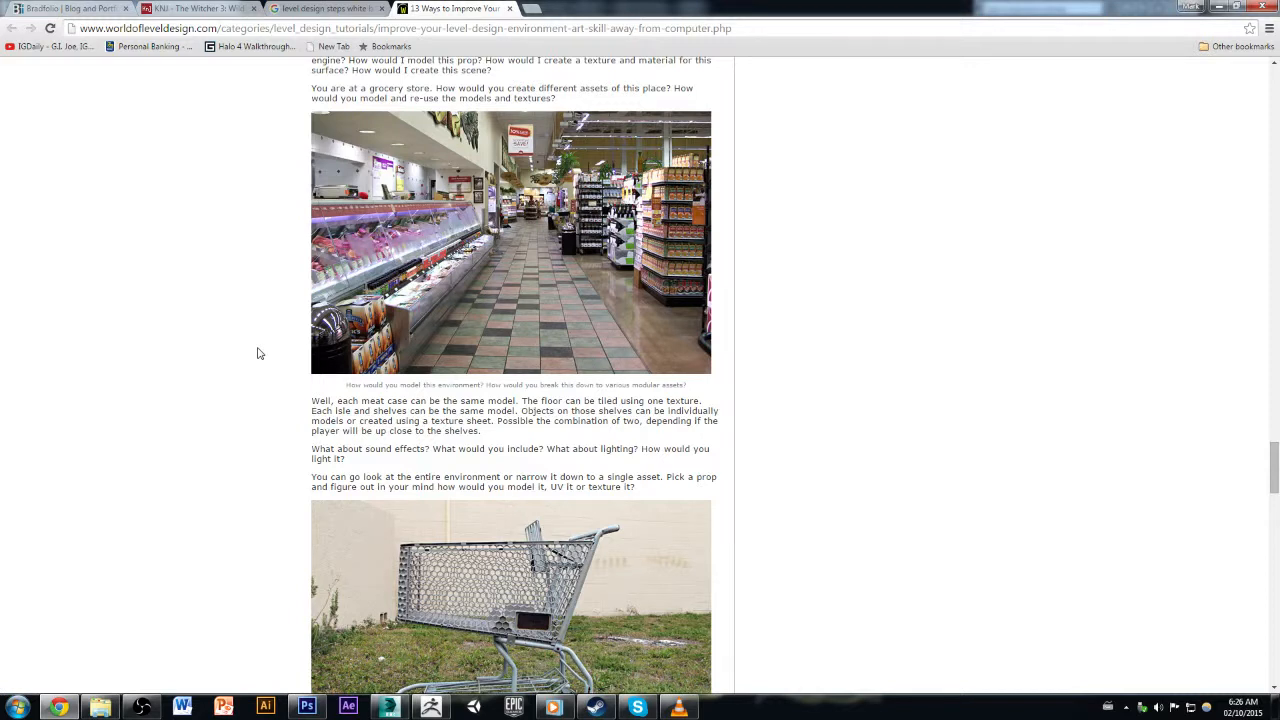
{"action": "scroll", "coordinate": [257, 353], "scroll_direction": "up", "scroll_amount": 10}
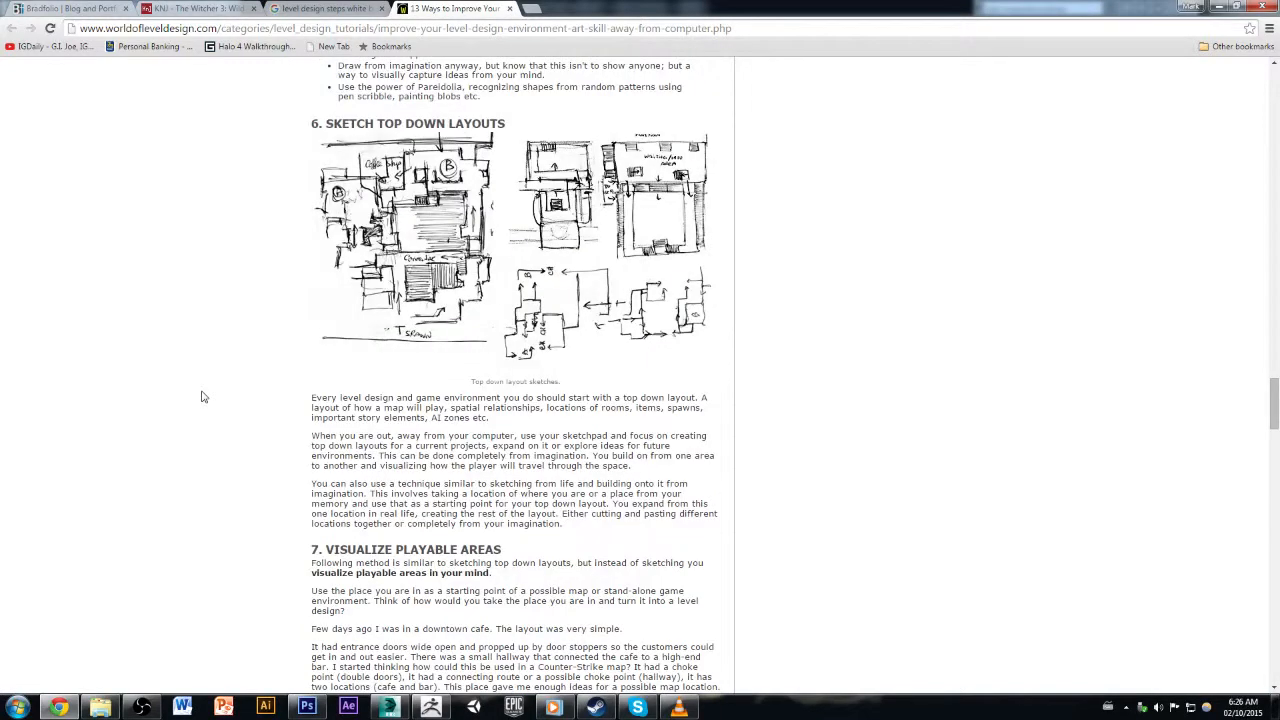
{"action": "scroll", "coordinate": [171, 397], "scroll_direction": "up", "scroll_amount": 2}
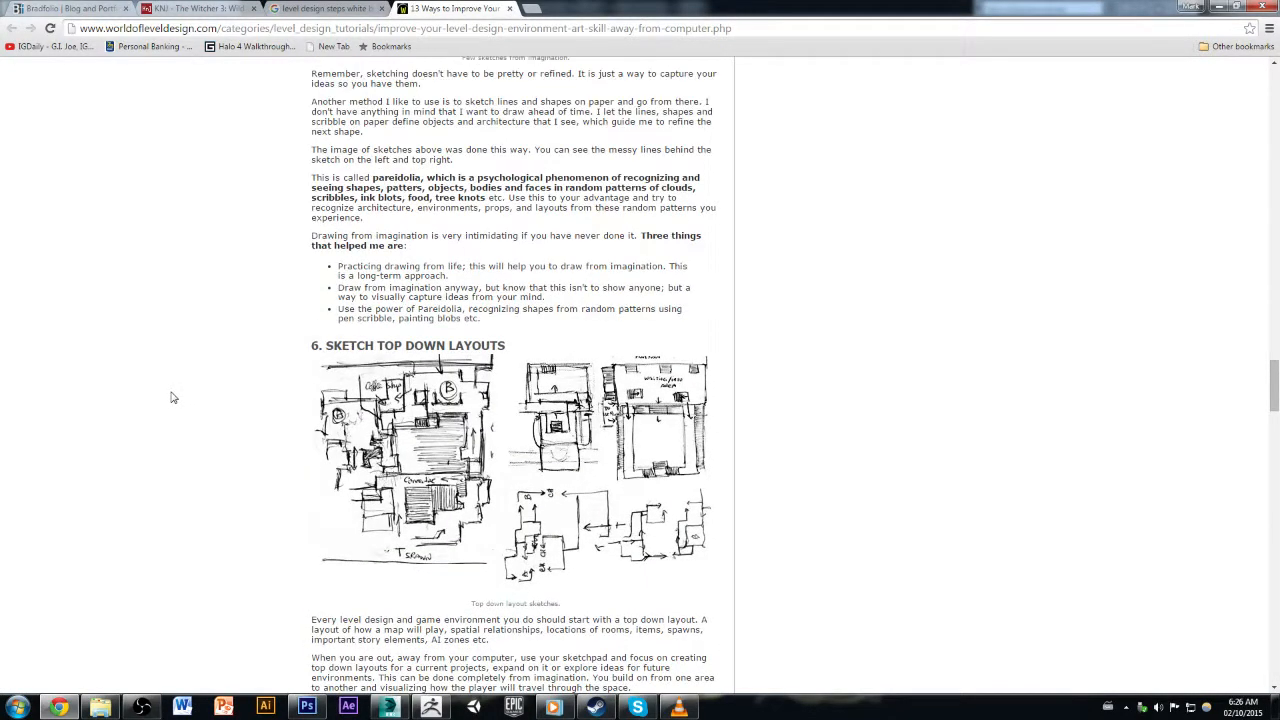
{"action": "scroll", "coordinate": [171, 397], "scroll_direction": "down", "scroll_amount": 1}
{"action": "scroll", "coordinate": [171, 397], "scroll_direction": "down", "scroll_amount": 2}
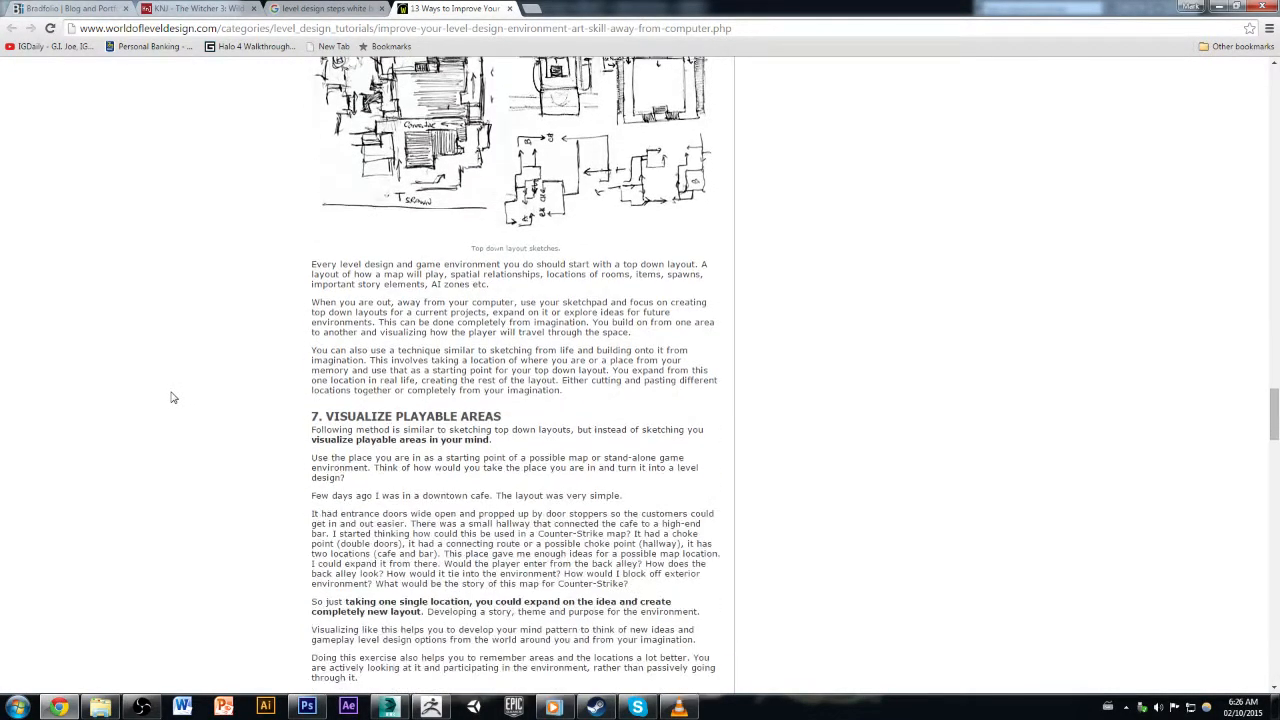
{"action": "scroll", "coordinate": [171, 397], "scroll_direction": "down", "scroll_amount": 20}
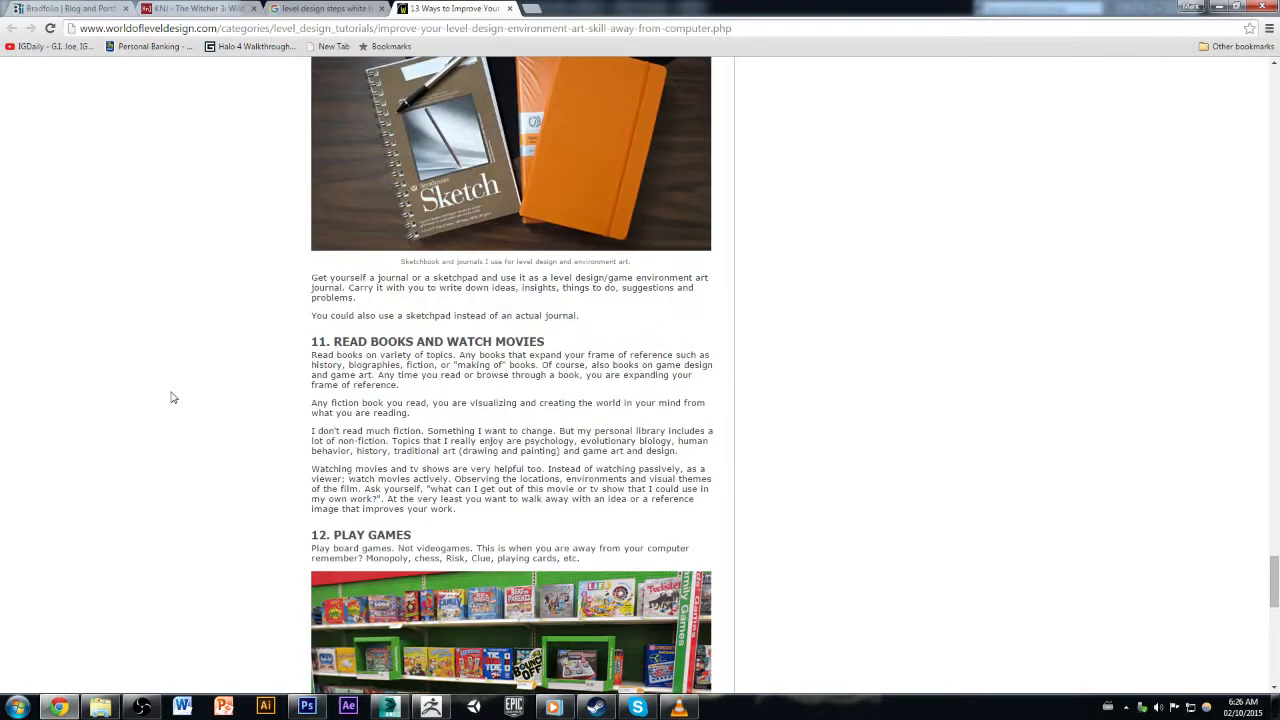
{"action": "scroll", "coordinate": [171, 397], "scroll_direction": "down", "scroll_amount": 3}
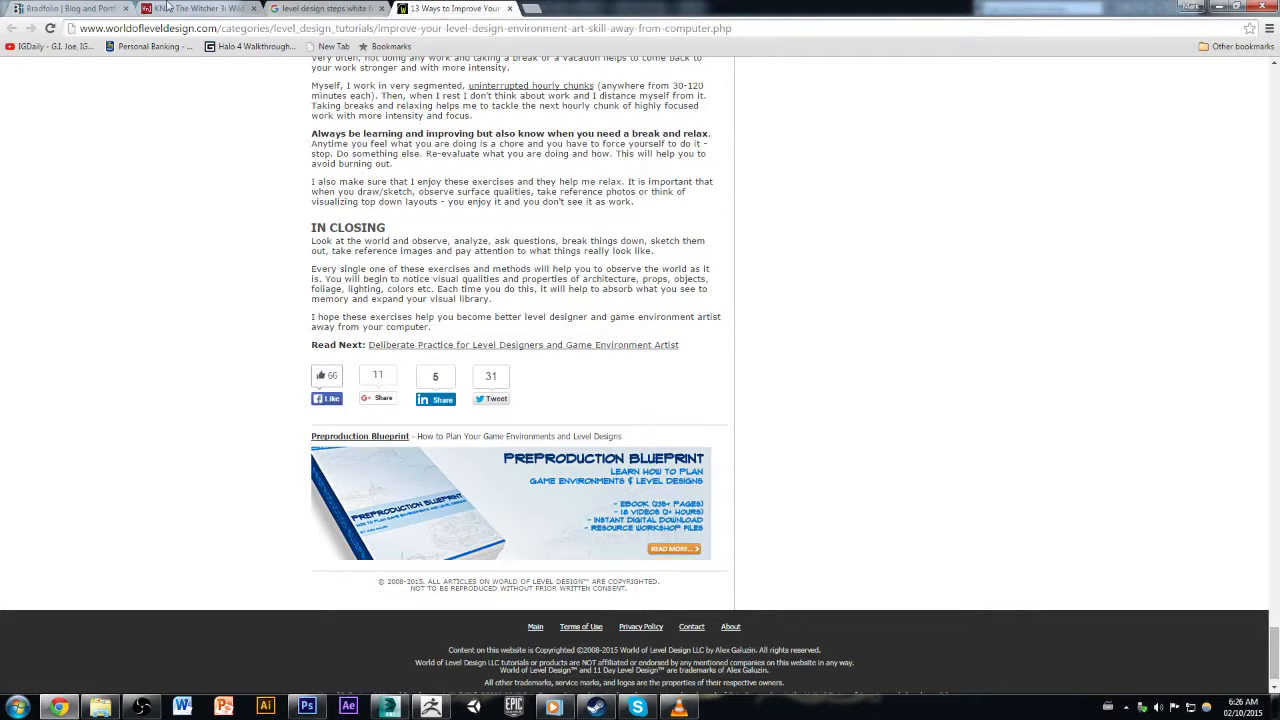
Step: Browse the Bradfolio blog up and down, looking over its Substance, Notepad++, photography reference and ZBrush tiling texture posts
{"action": "left_click", "coordinate": [85, 10]}
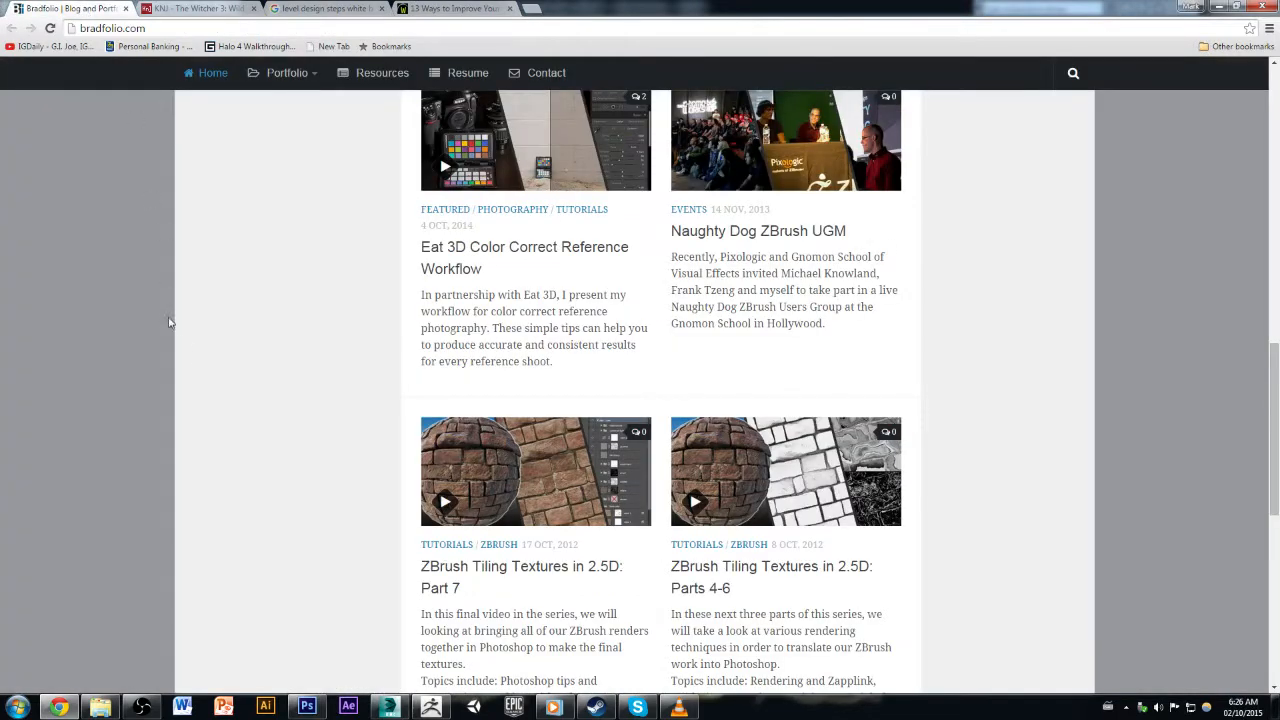
{"action": "scroll", "coordinate": [361, 428], "scroll_direction": "down", "scroll_amount": 4}
{"action": "scroll", "coordinate": [361, 428], "scroll_direction": "up", "scroll_amount": 8}
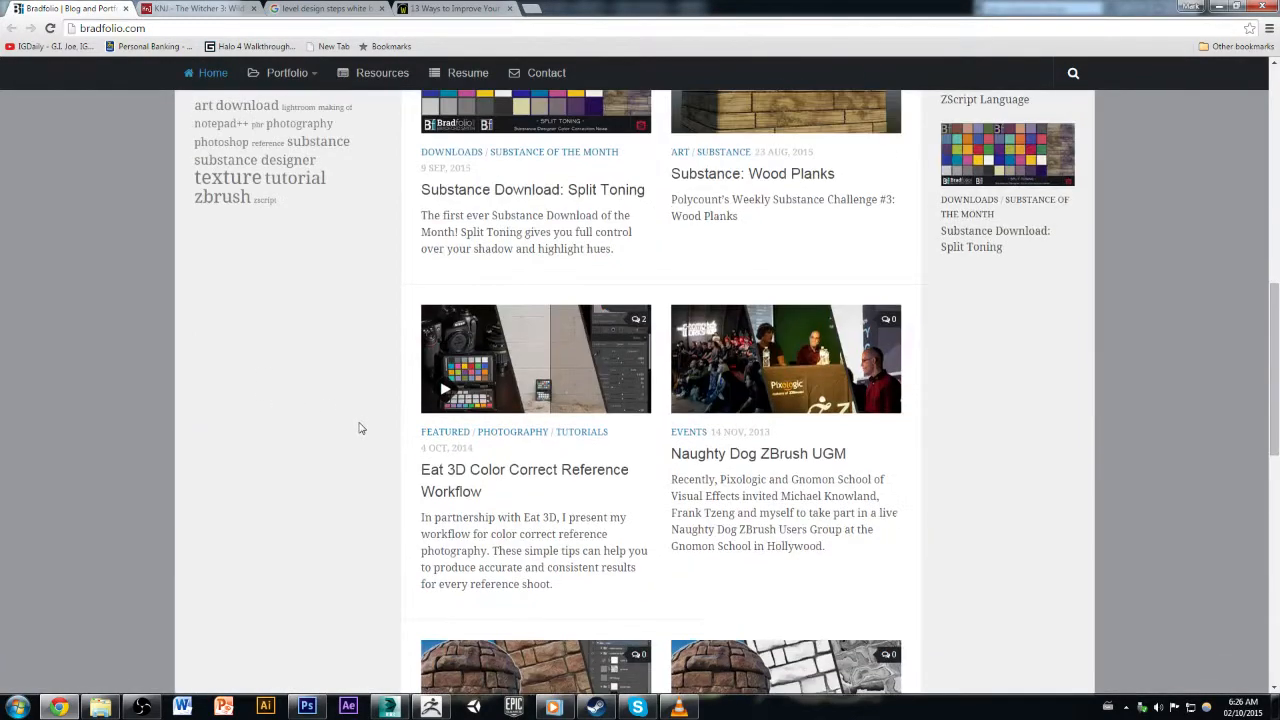
{"action": "scroll", "coordinate": [361, 428], "scroll_direction": "up", "scroll_amount": 4}
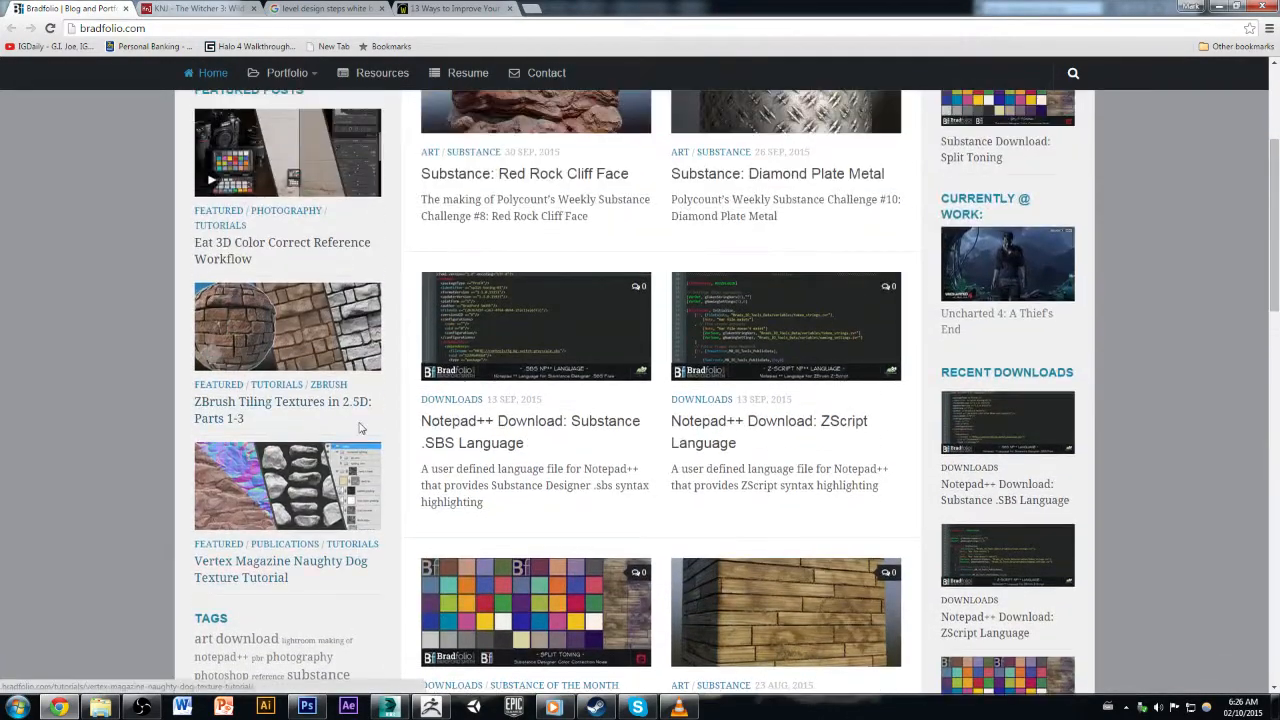
{"action": "scroll", "coordinate": [397, 617], "scroll_direction": "down", "scroll_amount": 14}
{"action": "scroll", "coordinate": [396, 621], "scroll_direction": "up", "scroll_amount": 2}
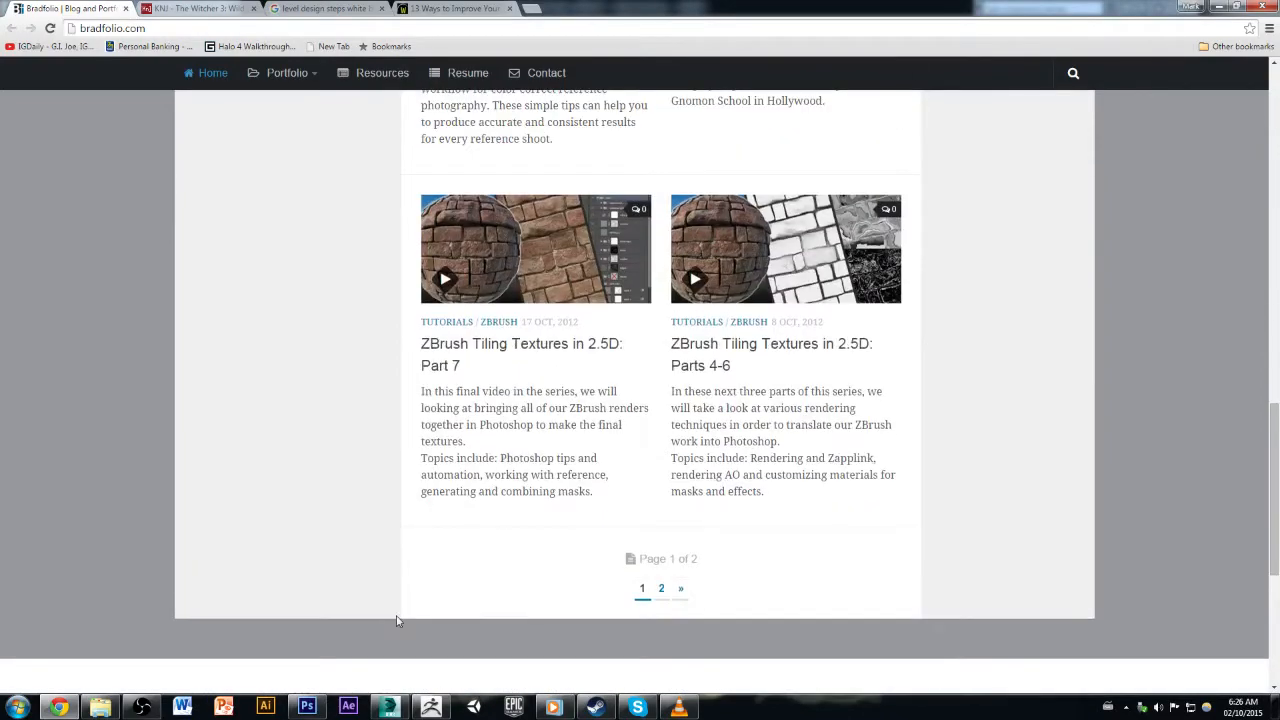
{"action": "scroll", "coordinate": [396, 621], "scroll_direction": "up", "scroll_amount": 8}
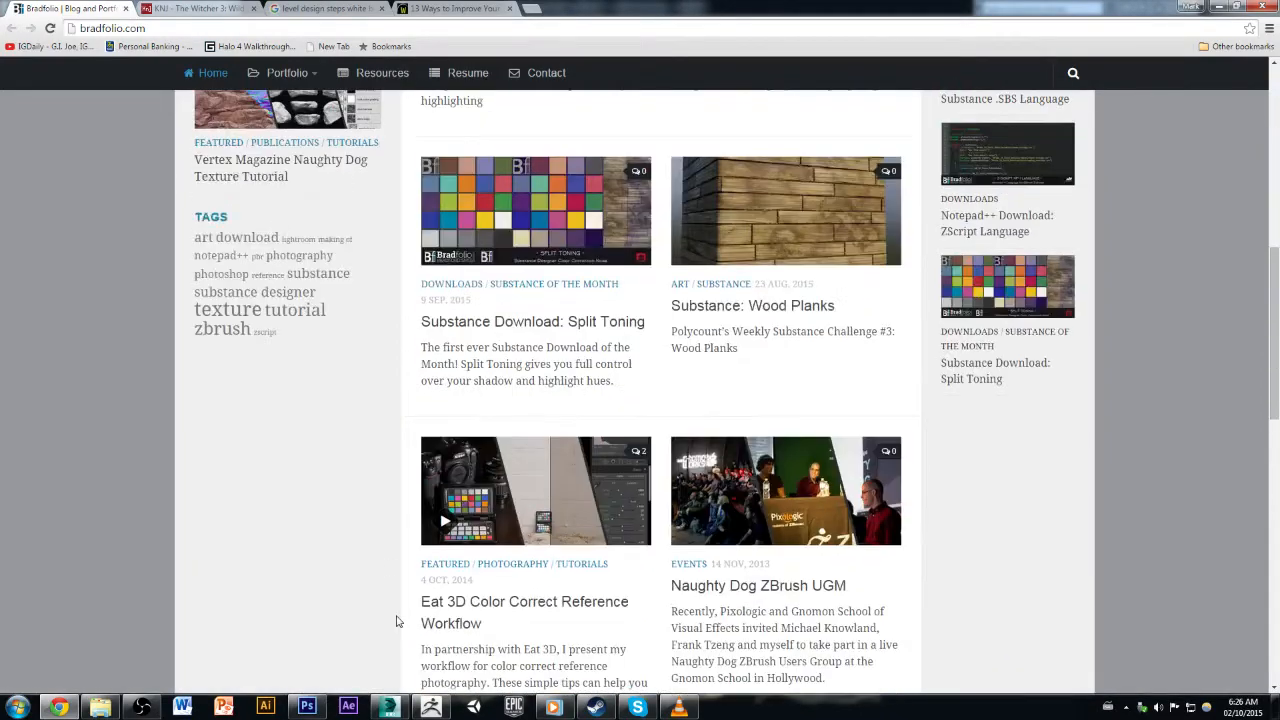
{"action": "scroll", "coordinate": [396, 621], "scroll_direction": "up", "scroll_amount": 3}
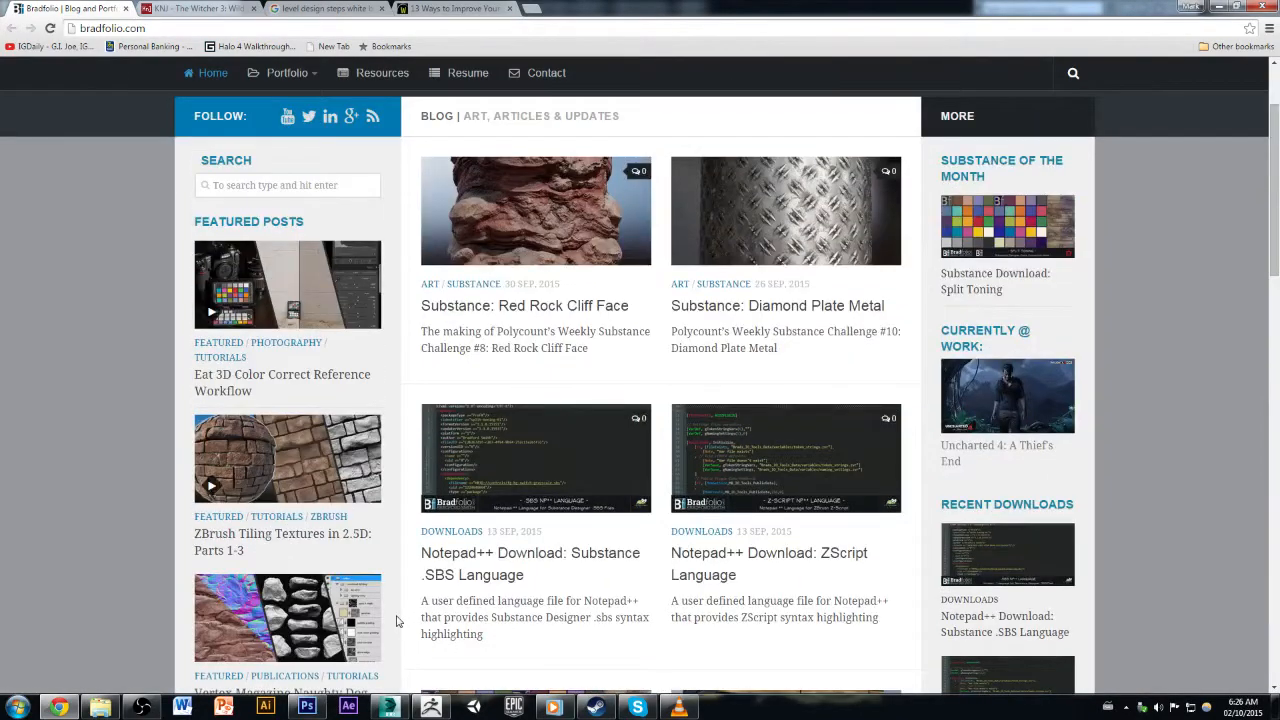
{"action": "scroll", "coordinate": [396, 621], "scroll_direction": "up", "scroll_amount": 2}
{"action": "scroll", "coordinate": [396, 621], "scroll_direction": "down", "scroll_amount": 10}
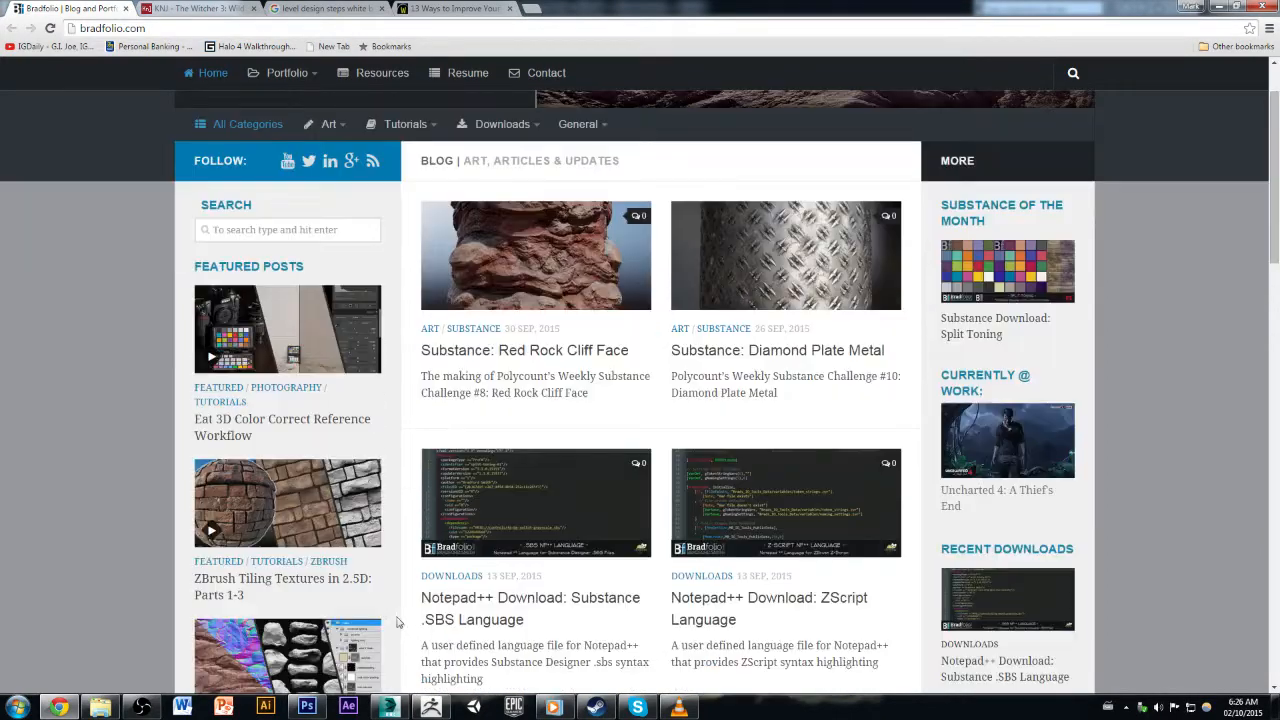
{"action": "scroll", "coordinate": [396, 621], "scroll_direction": "down", "scroll_amount": 2}
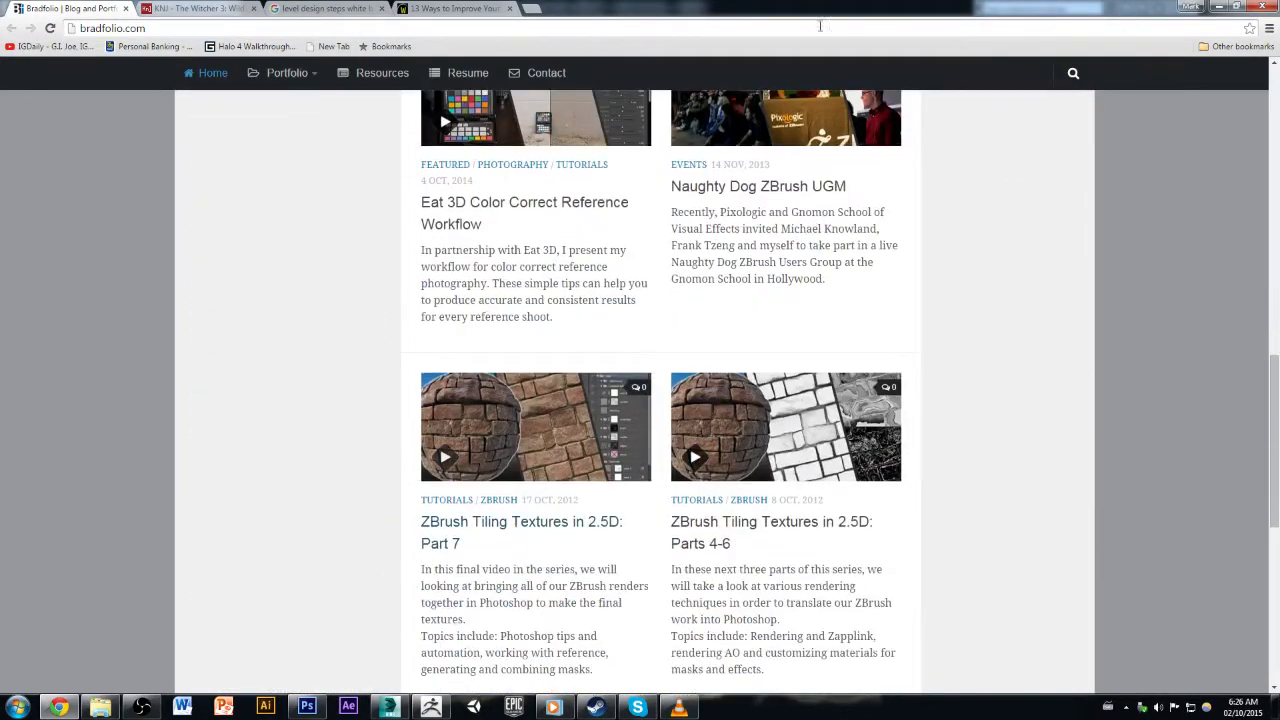
Step: Return to 3ds Max and frame the character reference together with the grid origin in the Orthographic viewport
{"action": "left_click", "coordinate": [1224, 7]}
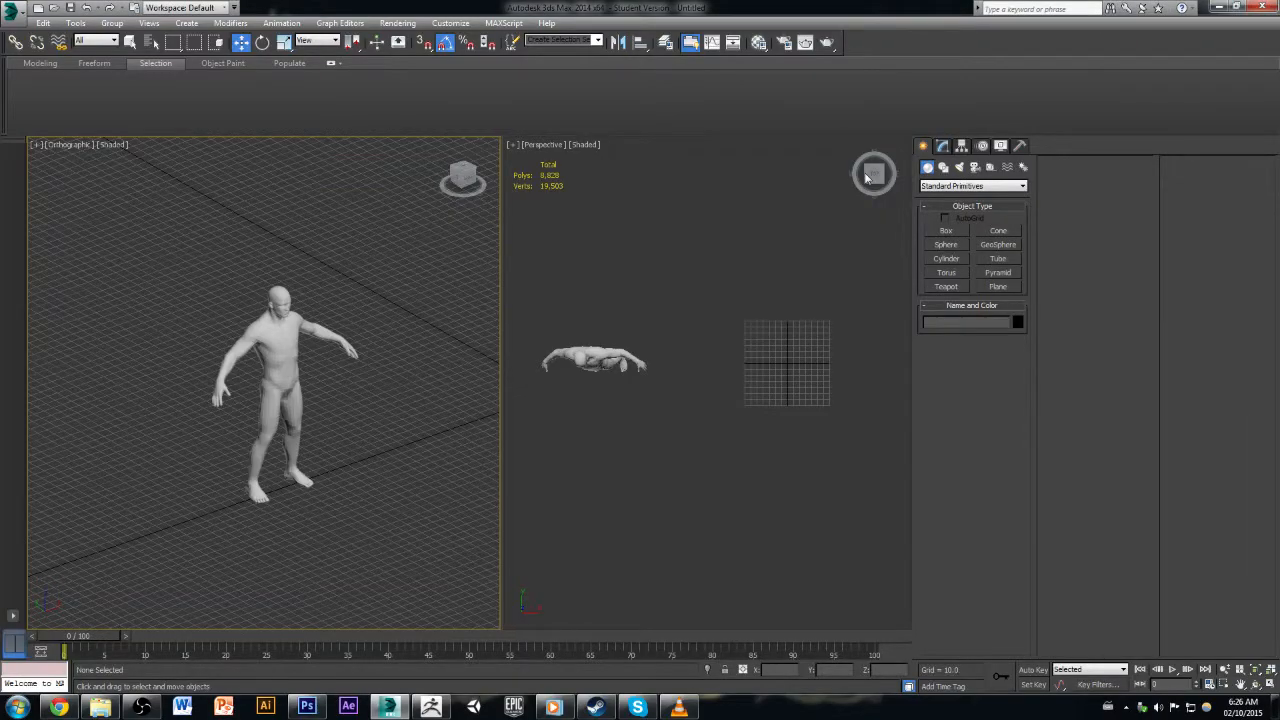
{"action": "left_click", "coordinate": [642, 245]}
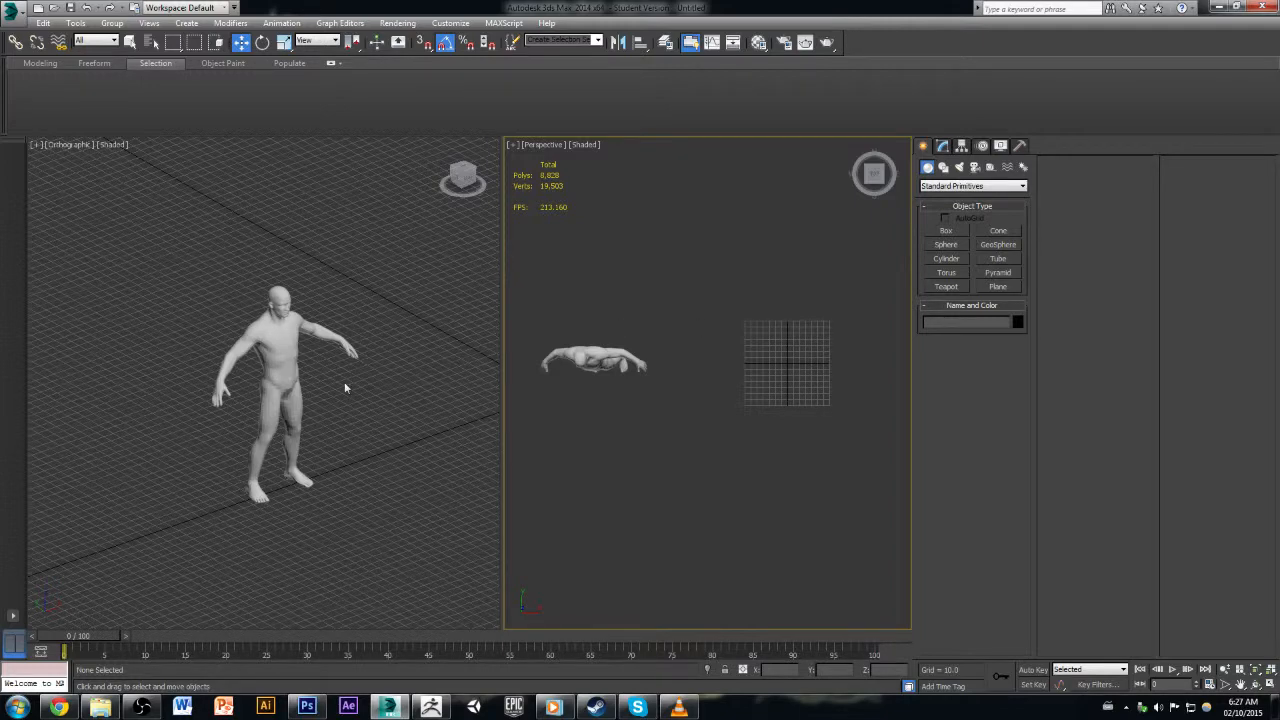
{"action": "middle_click_drag", "start_coordinate": [362, 411], "coordinate": [194, 446]}
{"action": "scroll", "coordinate": [311, 365], "scroll_direction": "down", "scroll_amount": 3}
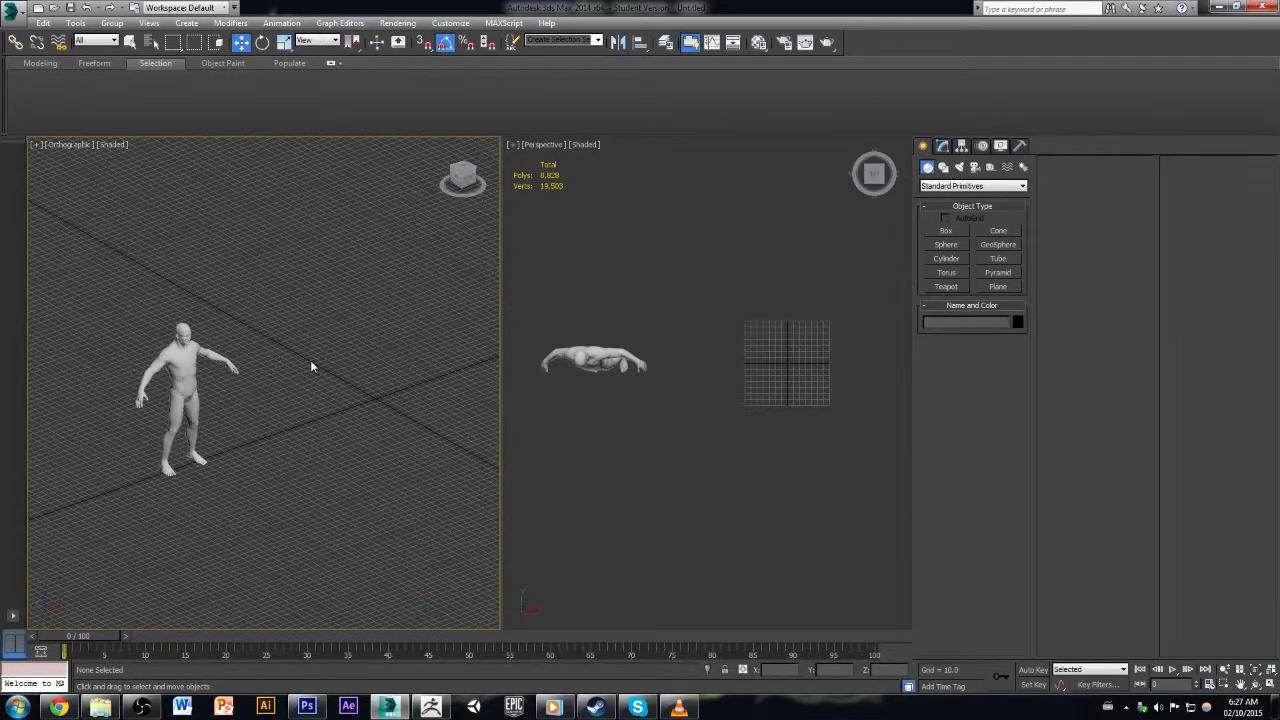
Step: Switch the Orthographic viewport to Perspective and frame the character beside the grid
{"action": "key", "text": "p"}
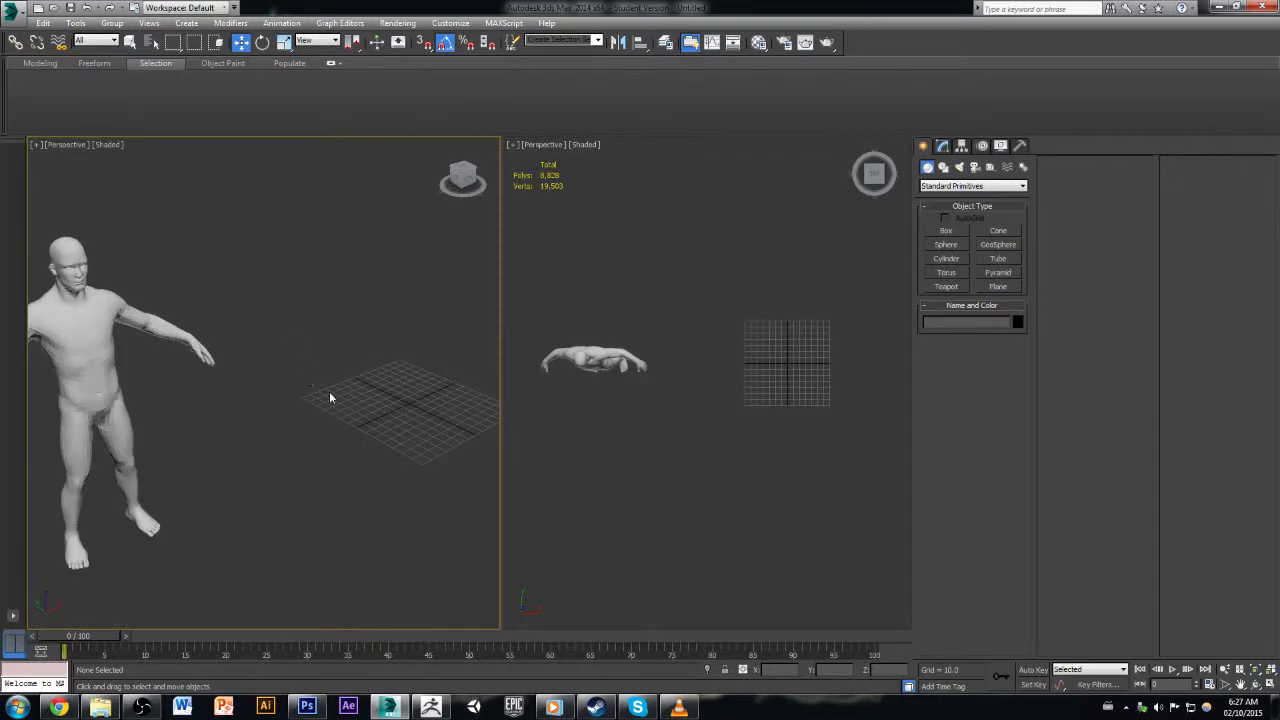
{"action": "middle_click_drag", "start_coordinate": [330, 398], "coordinate": [258, 323], "text": "alt"}
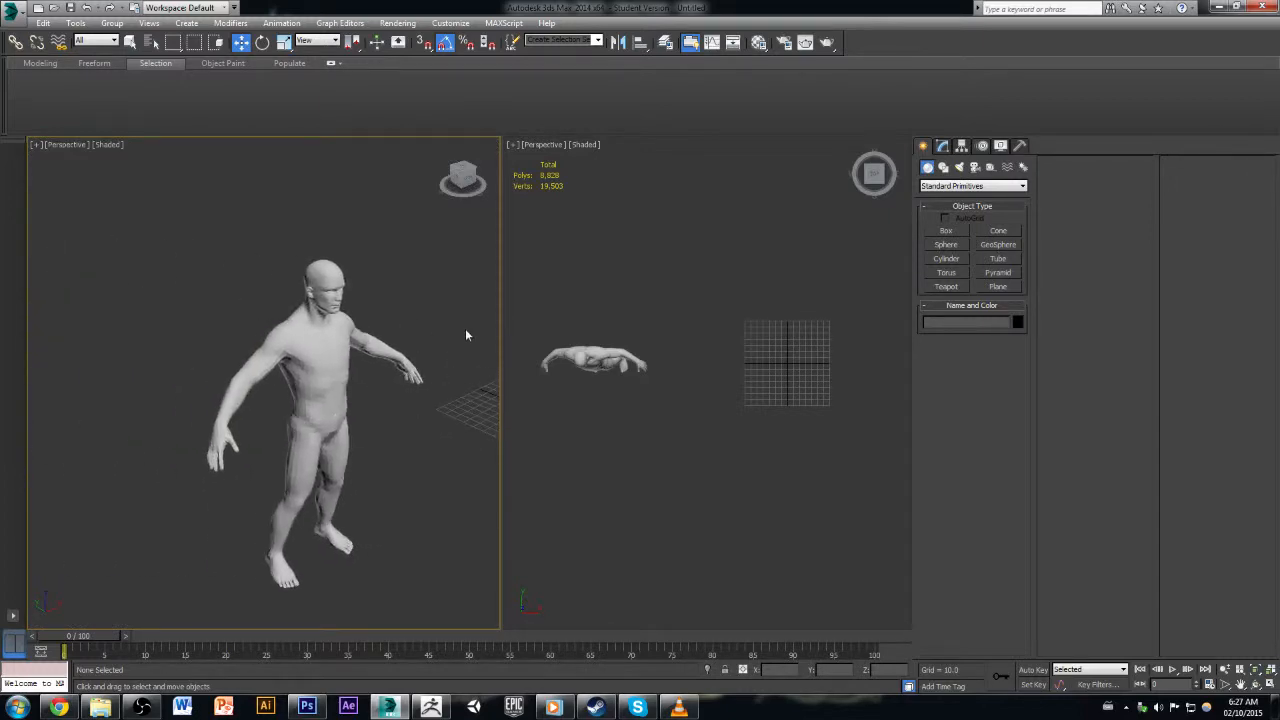
{"action": "middle_click_drag", "start_coordinate": [498, 388], "coordinate": [408, 401]}
Step: Set the second viewport to the Top view and frame the character reference near the grid origin
{"action": "left_click", "coordinate": [828, 238]}
{"action": "left_click", "coordinate": [548, 149]}
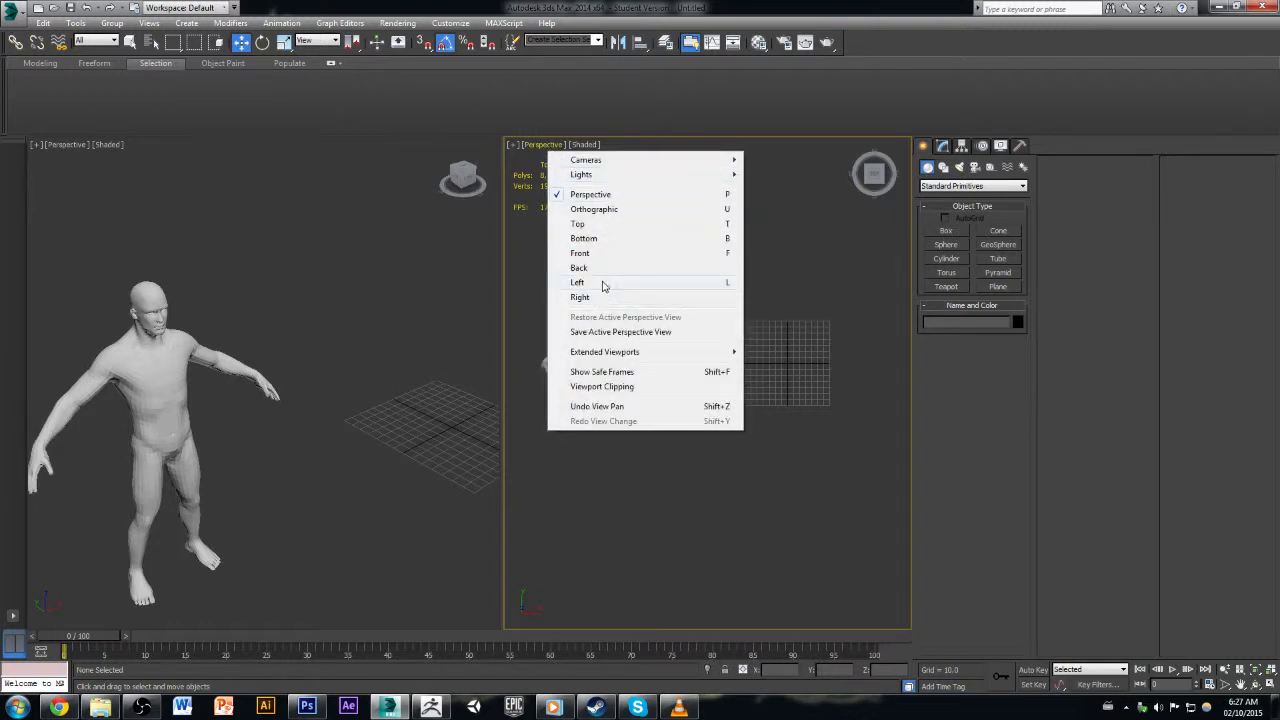
{"action": "left_click", "coordinate": [606, 224]}
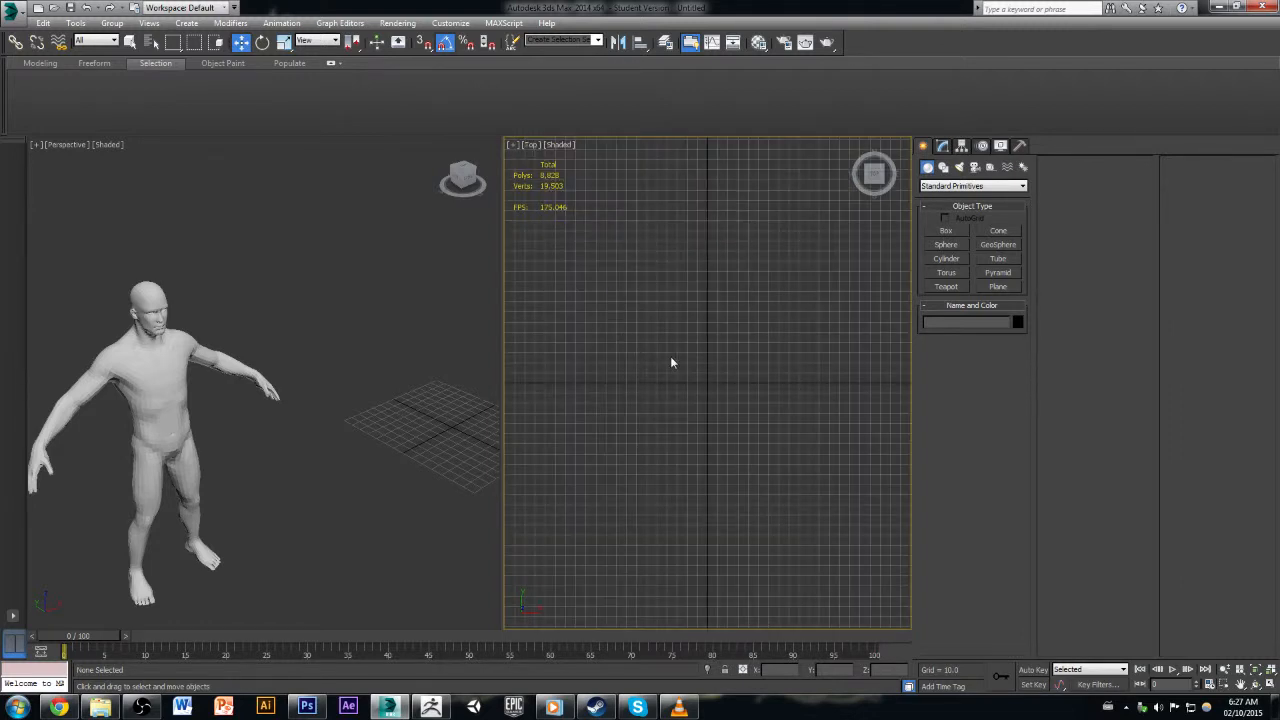
{"action": "key", "text": "z"}
{"action": "scroll", "coordinate": [730, 420], "scroll_direction": "down", "scroll_amount": 5}
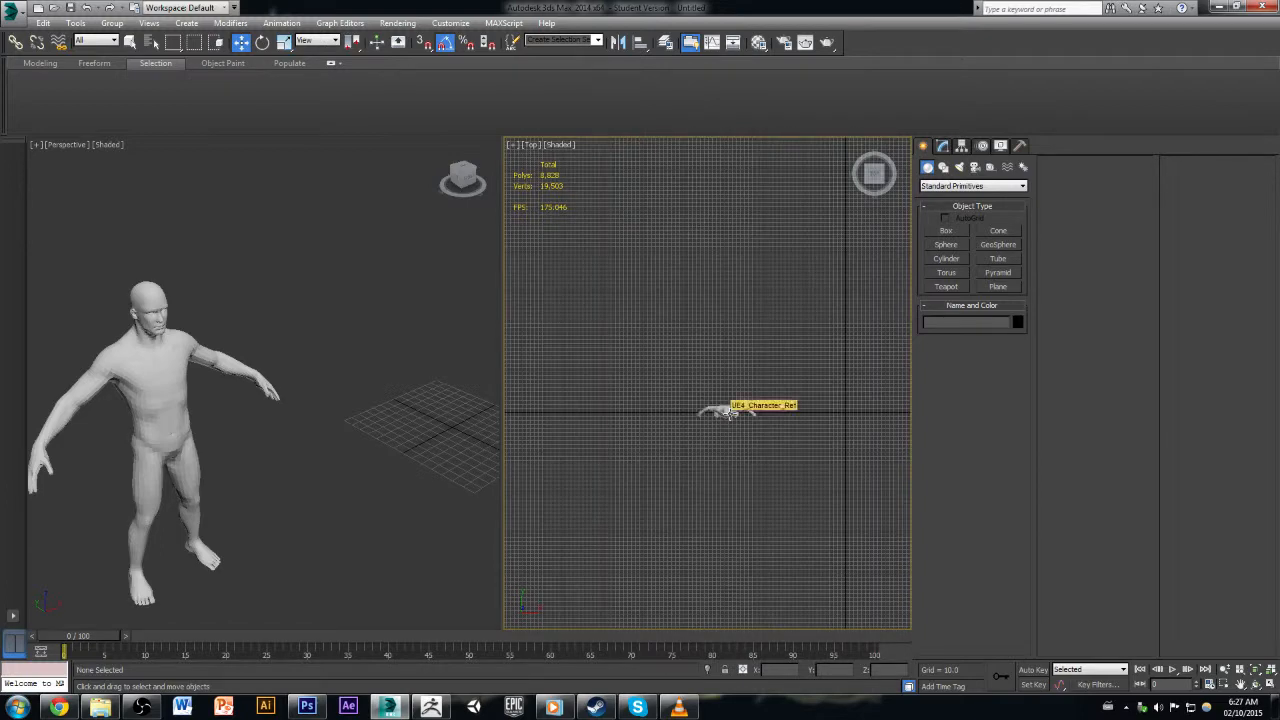
{"action": "middle_click_drag", "start_coordinate": [762, 421], "coordinate": [701, 417]}
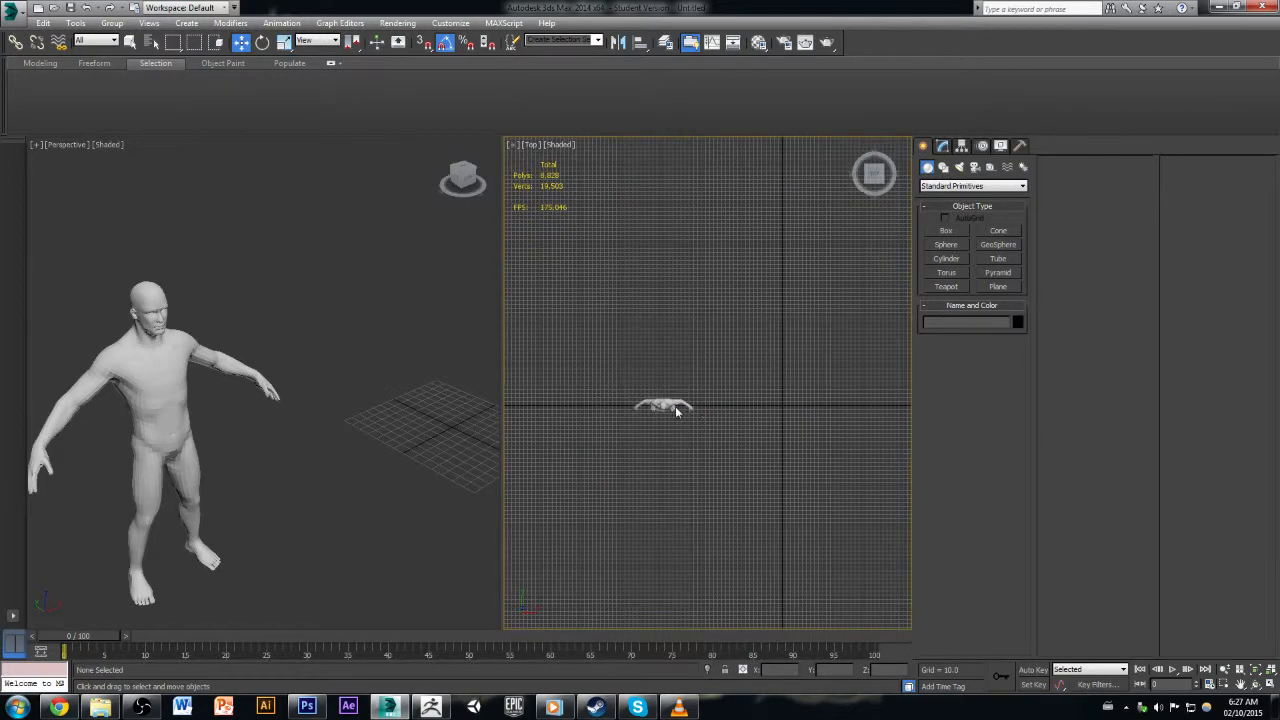
Step: Reposition the character reference in the Top viewport so it stands below and to the left of the grid origin
{"action": "left_click", "coordinate": [676, 410]}
{"action": "left_click_drag", "start_coordinate": [676, 388], "coordinate": [729, 458]}
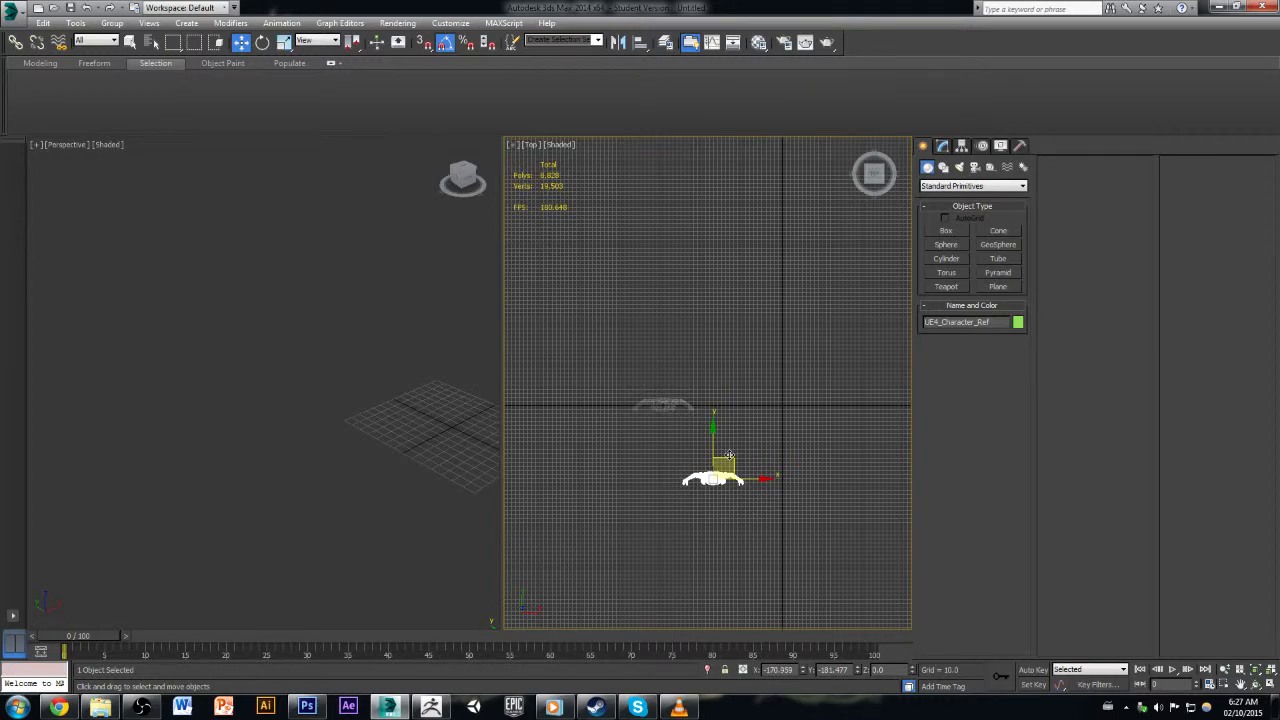
{"action": "left_click", "coordinate": [671, 411]}
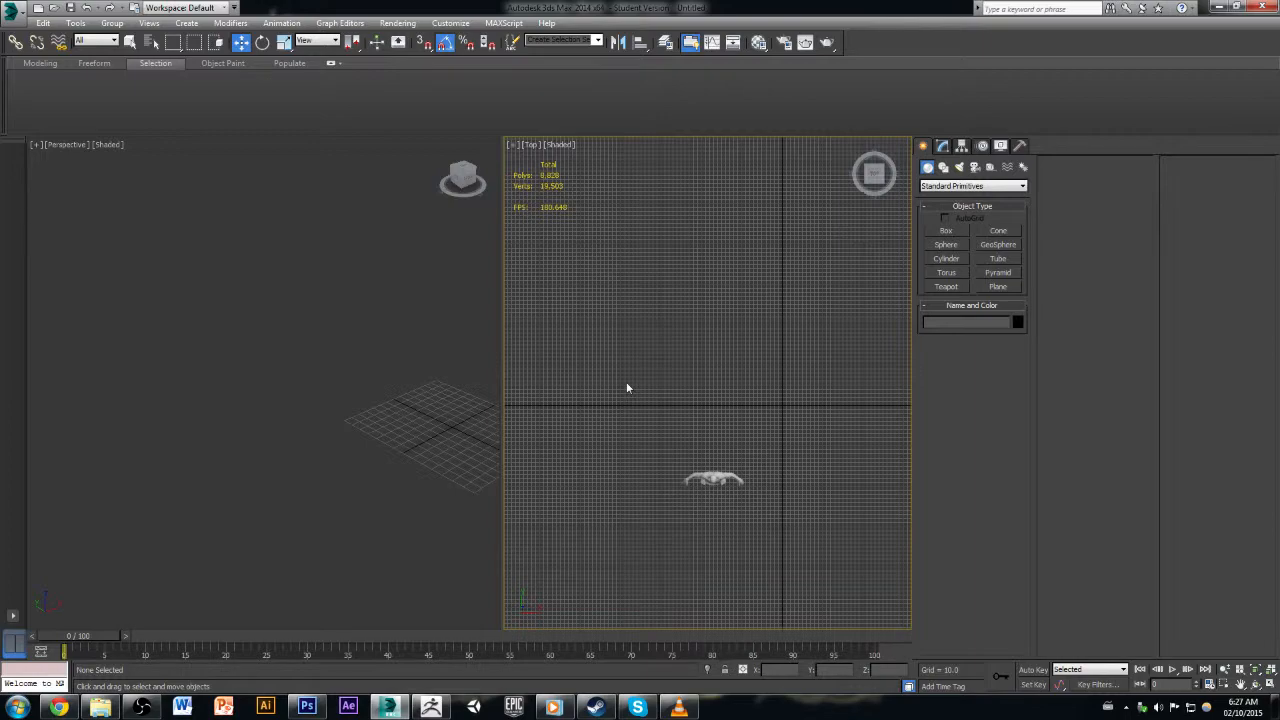
{"action": "left_click", "coordinate": [714, 488]}
{"action": "left_click_drag", "start_coordinate": [729, 462], "coordinate": [632, 426]}
{"action": "left_click", "coordinate": [704, 439]}
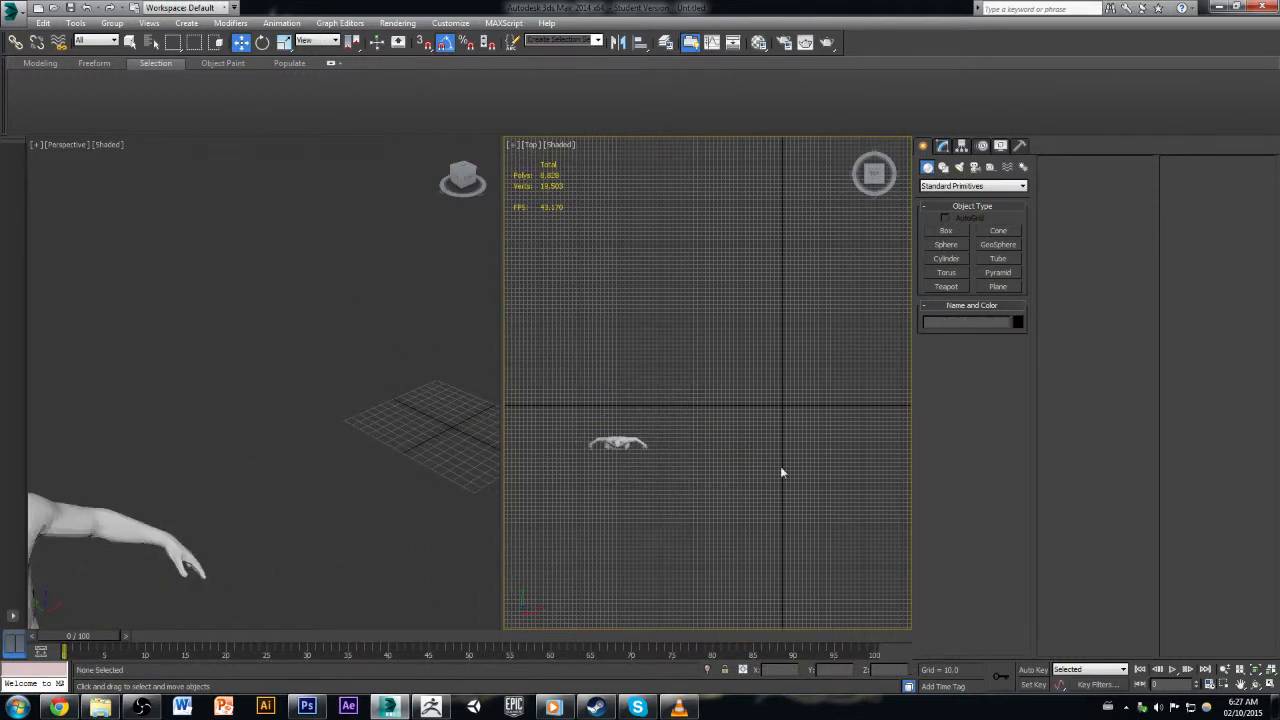
{"action": "left_click", "coordinate": [618, 444]}
{"action": "left_click", "coordinate": [650, 426]}
{"action": "left_click", "coordinate": [621, 446]}
{"action": "left_click_drag", "start_coordinate": [621, 446], "coordinate": [647, 456]}
{"action": "left_click", "coordinate": [712, 441]}
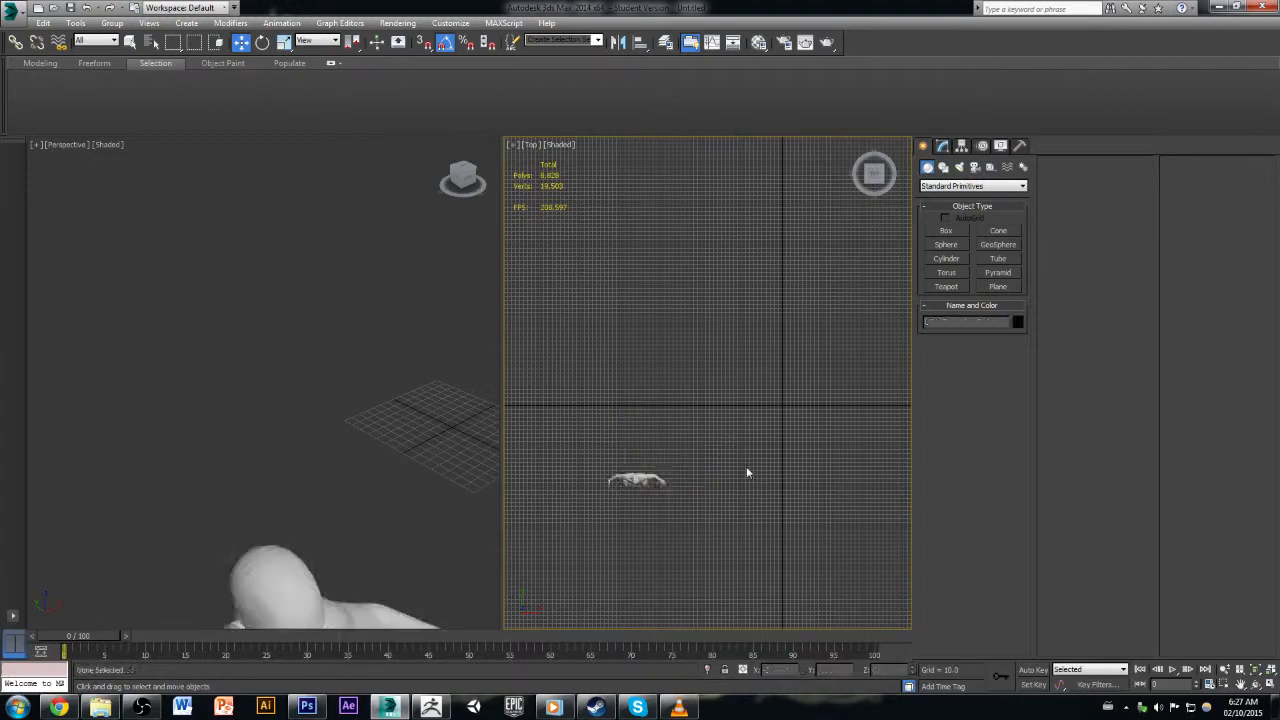
Step: Hide the grid in the Top viewport and keep the character reference in view
{"action": "middle_click_drag", "start_coordinate": [782, 476], "coordinate": [738, 459]}
{"action": "scroll", "coordinate": [733, 428], "scroll_direction": "up", "scroll_amount": 4}
{"action": "scroll", "coordinate": [733, 428], "scroll_direction": "down", "scroll_amount": 2}
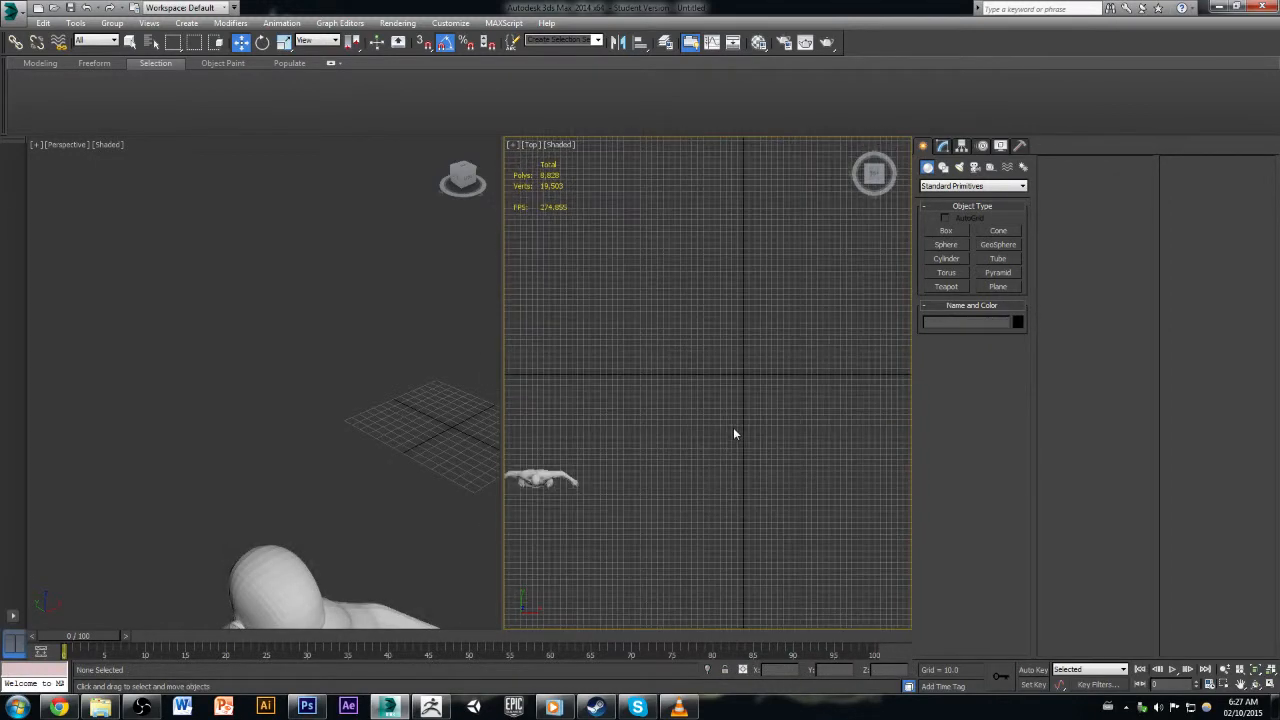
{"action": "scroll", "coordinate": [771, 354], "scroll_direction": "up", "scroll_amount": 4}
{"action": "scroll", "coordinate": [717, 404], "scroll_direction": "down", "scroll_amount": 4}
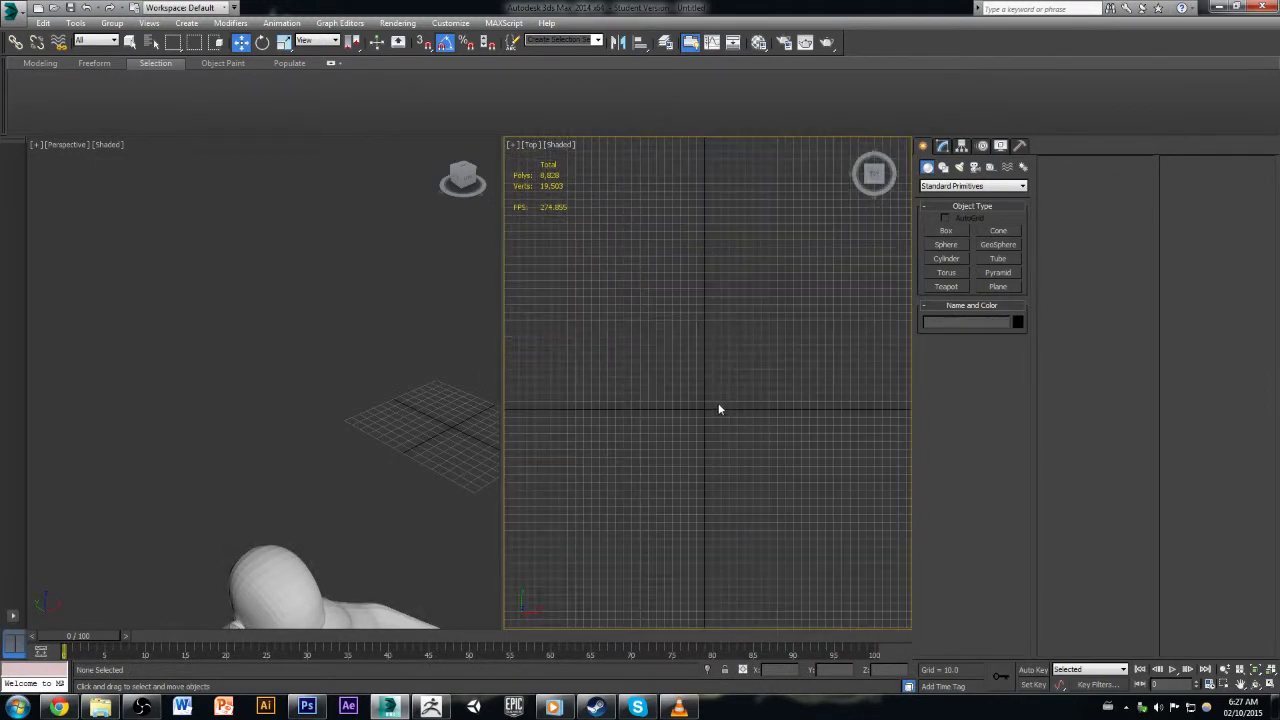
{"action": "scroll", "coordinate": [717, 408], "scroll_direction": "down", "scroll_amount": 2}
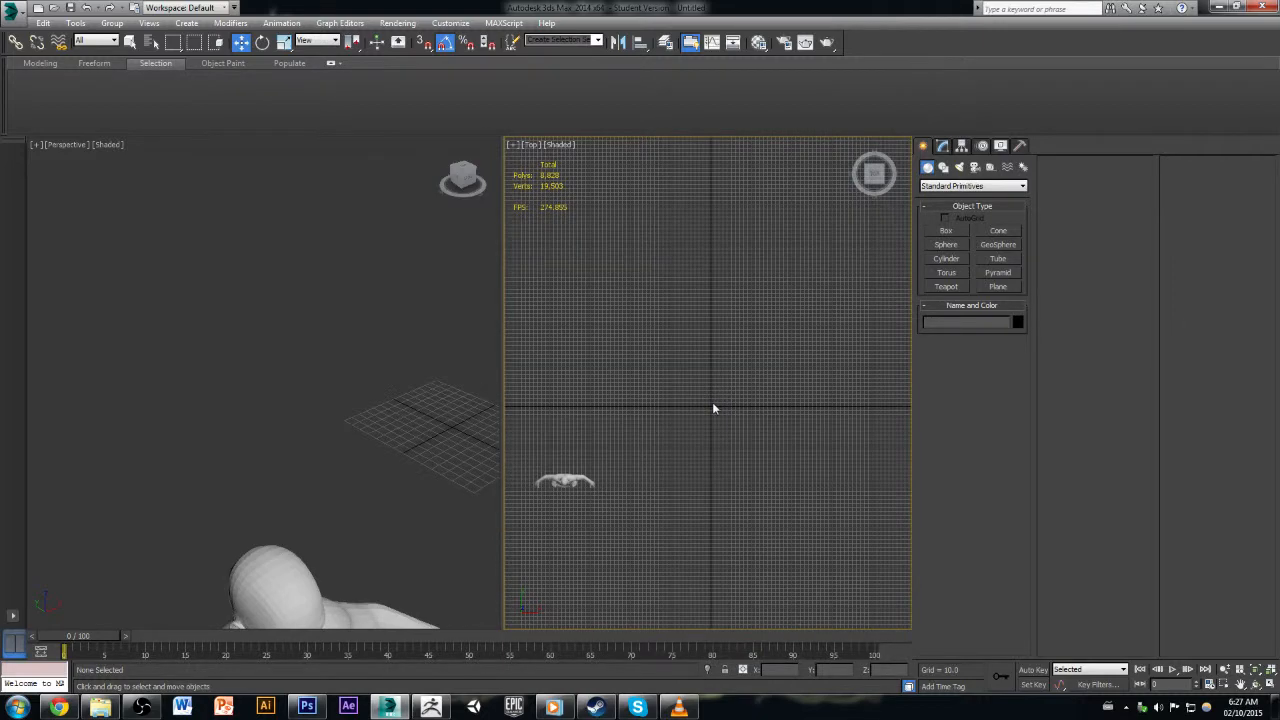
{"action": "key", "text": "g"}
{"action": "middle_click_drag", "start_coordinate": [690, 446], "coordinate": [710, 423]}
{"action": "scroll", "coordinate": [791, 407], "scroll_direction": "down", "scroll_amount": 2}
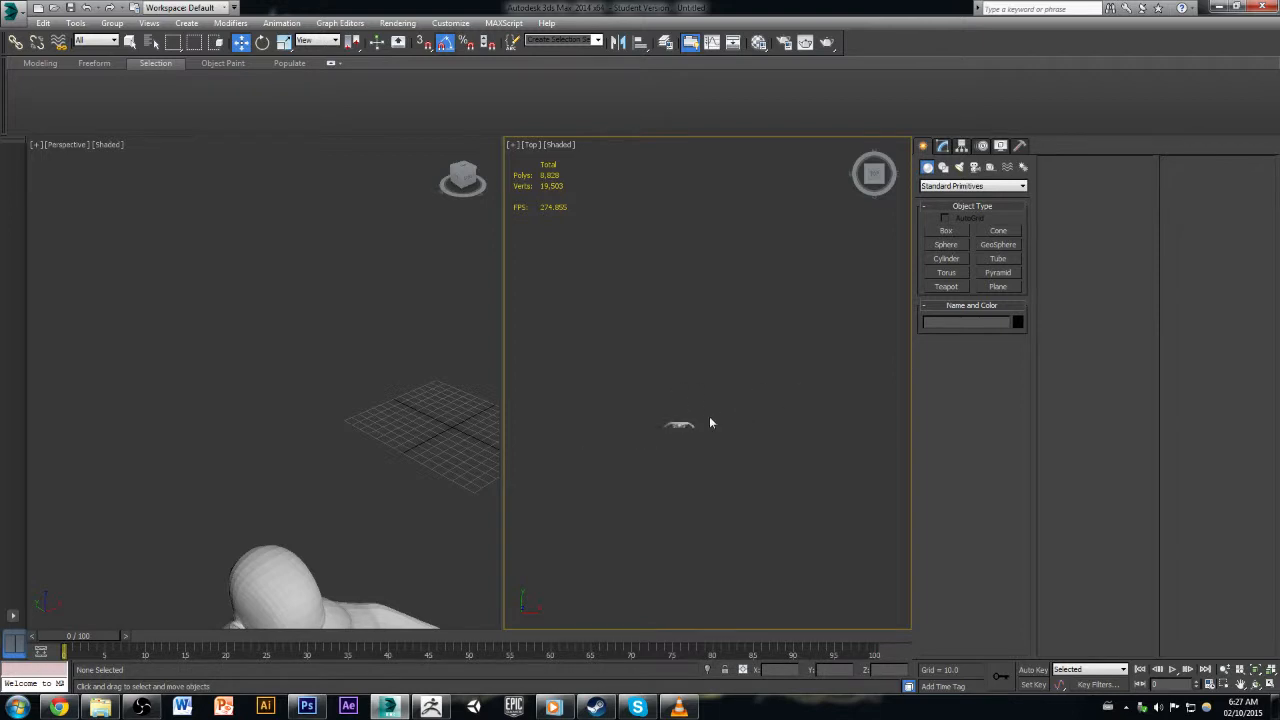
{"action": "scroll", "coordinate": [768, 414], "scroll_direction": "up", "scroll_amount": 2}
Step: Draw a ground plane about 1296 long and 1564 wide around the character in the Top viewport
{"action": "left_click", "coordinate": [998, 287]}
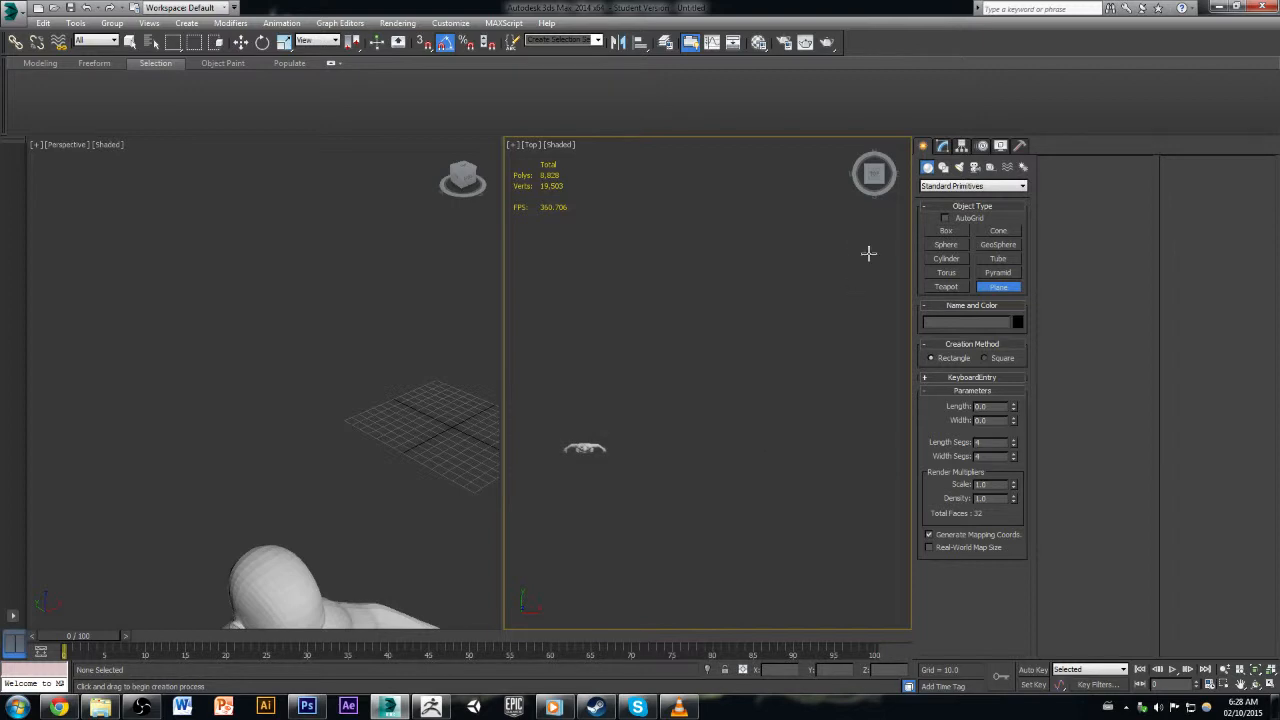
{"action": "left_click_drag", "start_coordinate": [869, 253], "coordinate": [424, 616]}
{"action": "scroll", "coordinate": [697, 408], "scroll_direction": "down", "scroll_amount": 5}
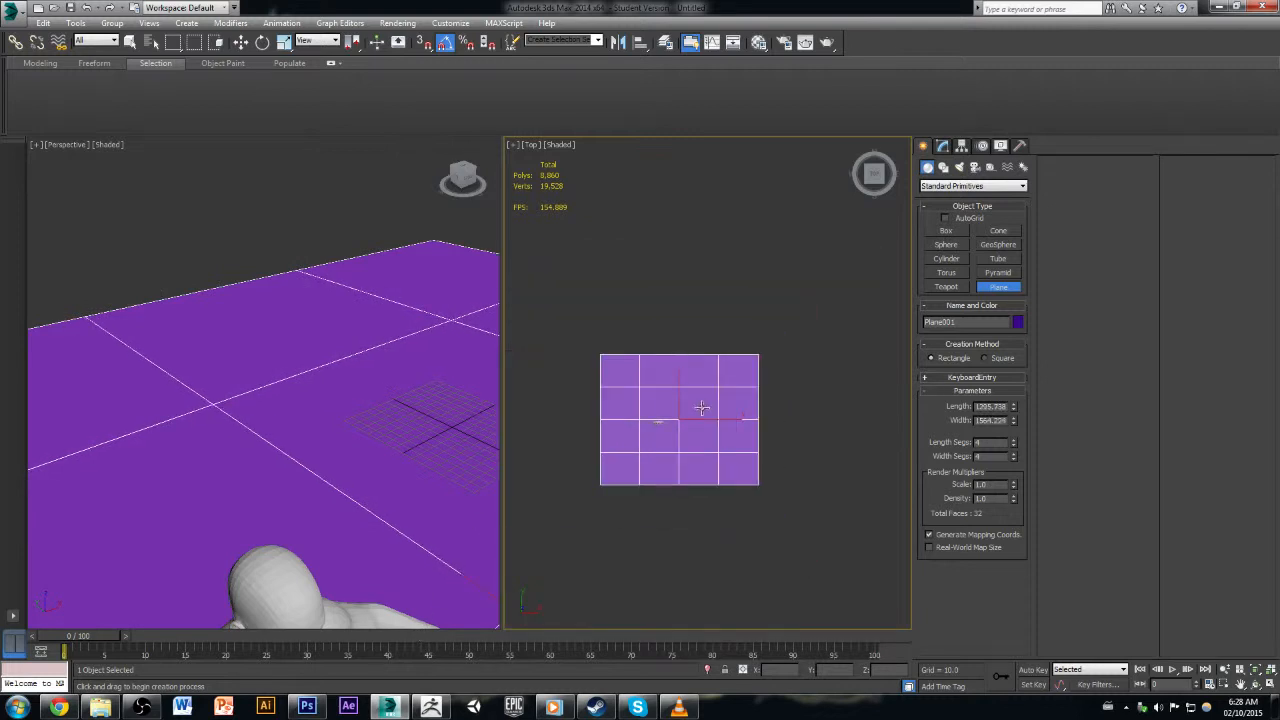
{"action": "middle_click_drag", "start_coordinate": [697, 408], "coordinate": [774, 351]}
{"action": "scroll", "coordinate": [781, 331], "scroll_direction": "up", "scroll_amount": 2}
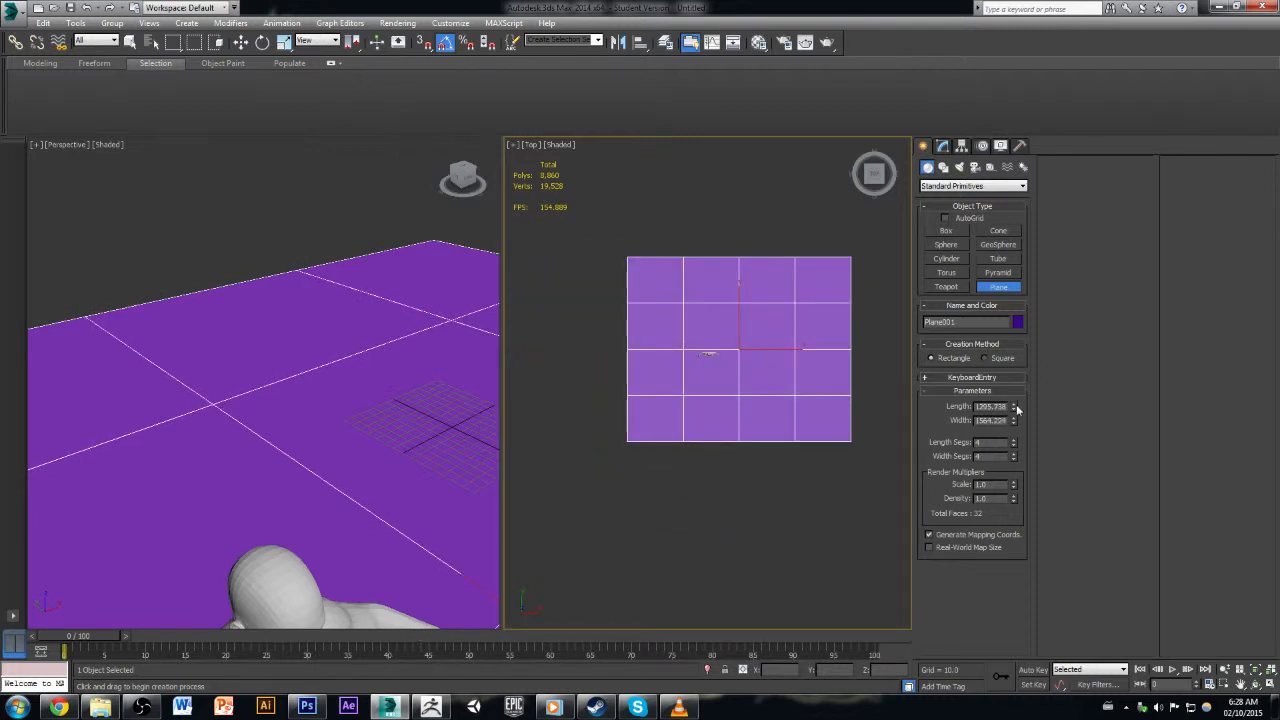
Step: Enlarge the ground plane in both directions and bring its length and width to roughly 2000
{"action": "left_click_drag", "start_coordinate": [1014, 407], "coordinate": [1028, 357]}
{"action": "left_click_drag", "start_coordinate": [1014, 420], "coordinate": [1014, 397]}
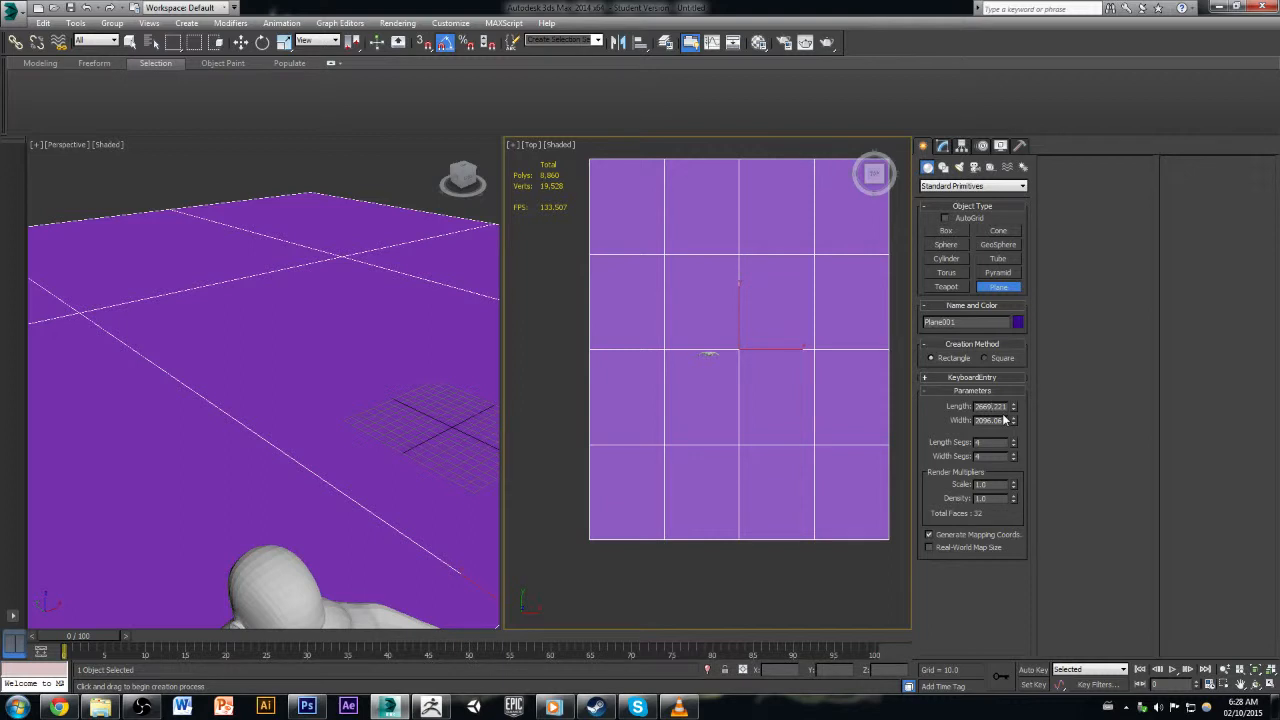
{"action": "key", "text": "BackSpace"}
{"action": "key", "text": "BackSpace"}
{"action": "key", "text": "BackSpace"}
{"action": "type", "text": "000"}
{"action": "left_click", "coordinate": [994, 421]}
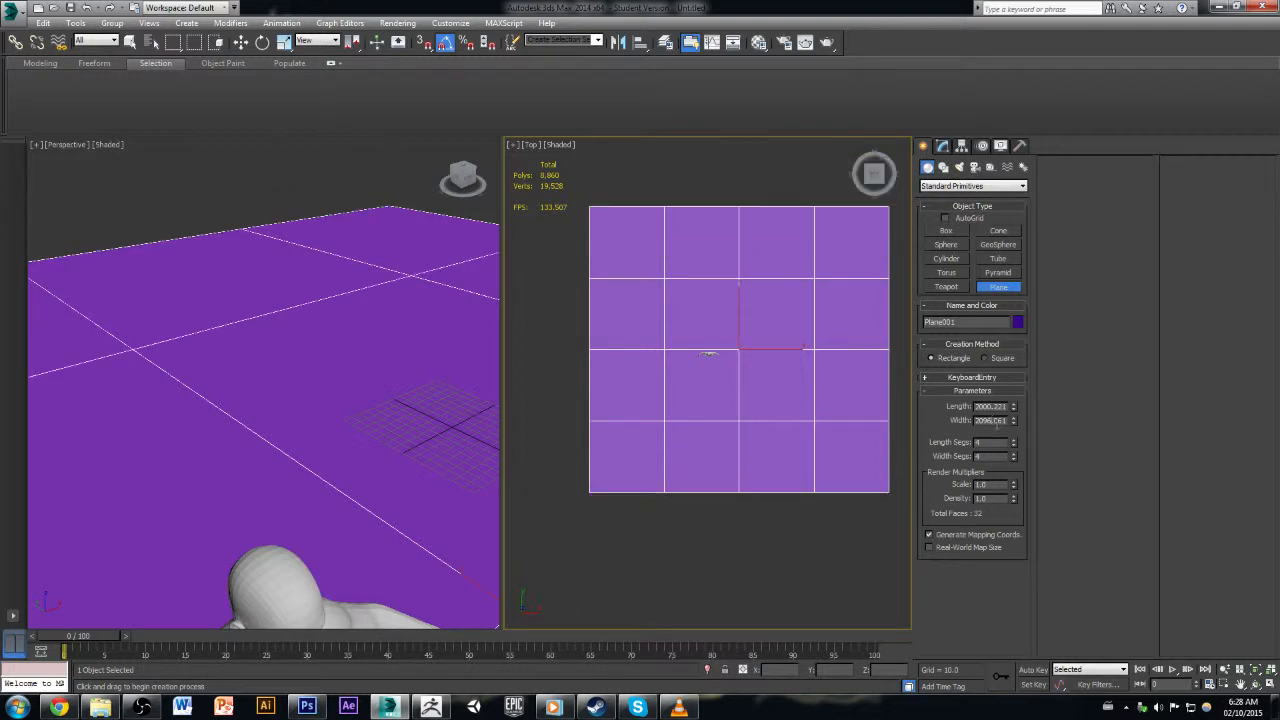
{"action": "key", "text": "BackSpace"}
{"action": "key", "text": "BackSpace"}
{"action": "type", "text": "00"}
Step: Remove the leftover decimals from the plane's width and length so both are exactly 2000.0
{"action": "left_click", "coordinate": [1007, 422]}
{"action": "key", "text": "BackSpace"}
{"action": "key", "text": "BackSpace"}
{"action": "key", "text": "BackSpace"}
{"action": "left_click", "coordinate": [1009, 406]}
{"action": "key", "text": "BackSpace"}
{"action": "key", "text": "BackSpace"}
{"action": "key", "text": "BackSpace"}
{"action": "left_click", "coordinate": [1007, 422]}
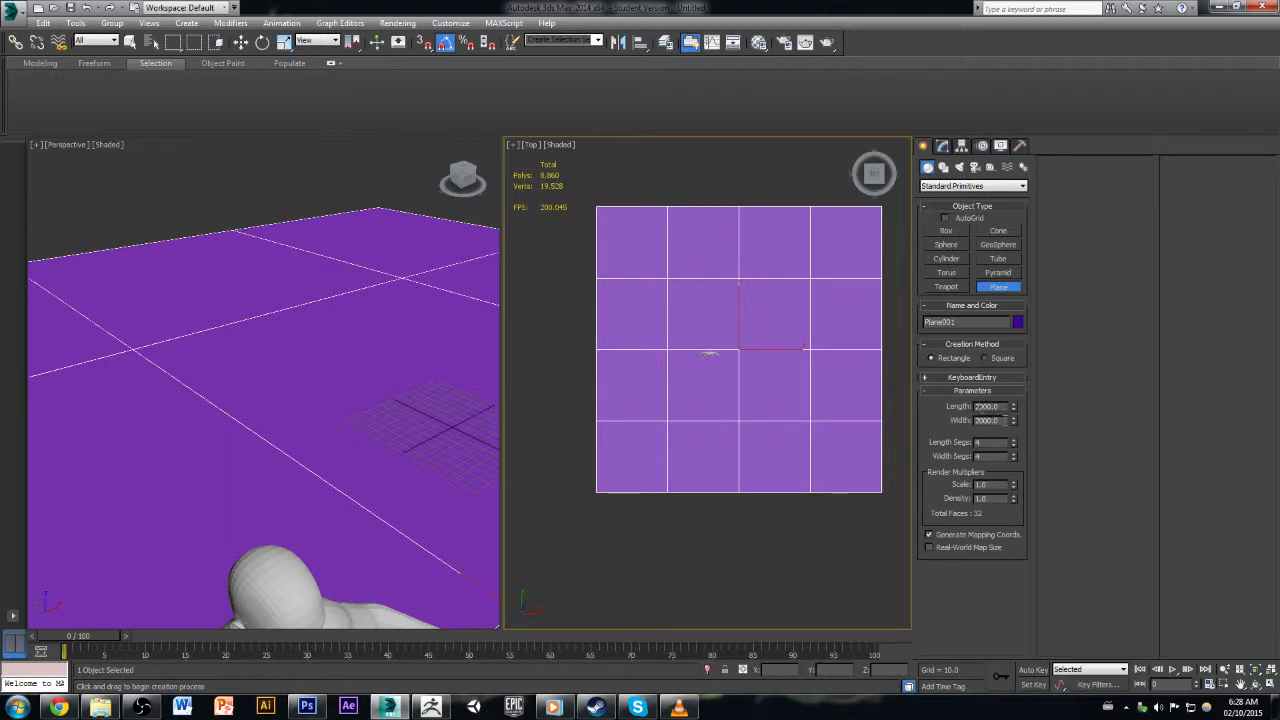
Step: Compare the plane with the character from an angled view and set its length and width to 3000
{"action": "middle_click_drag", "start_coordinate": [872, 480], "coordinate": [833, 376], "text": "alt"}
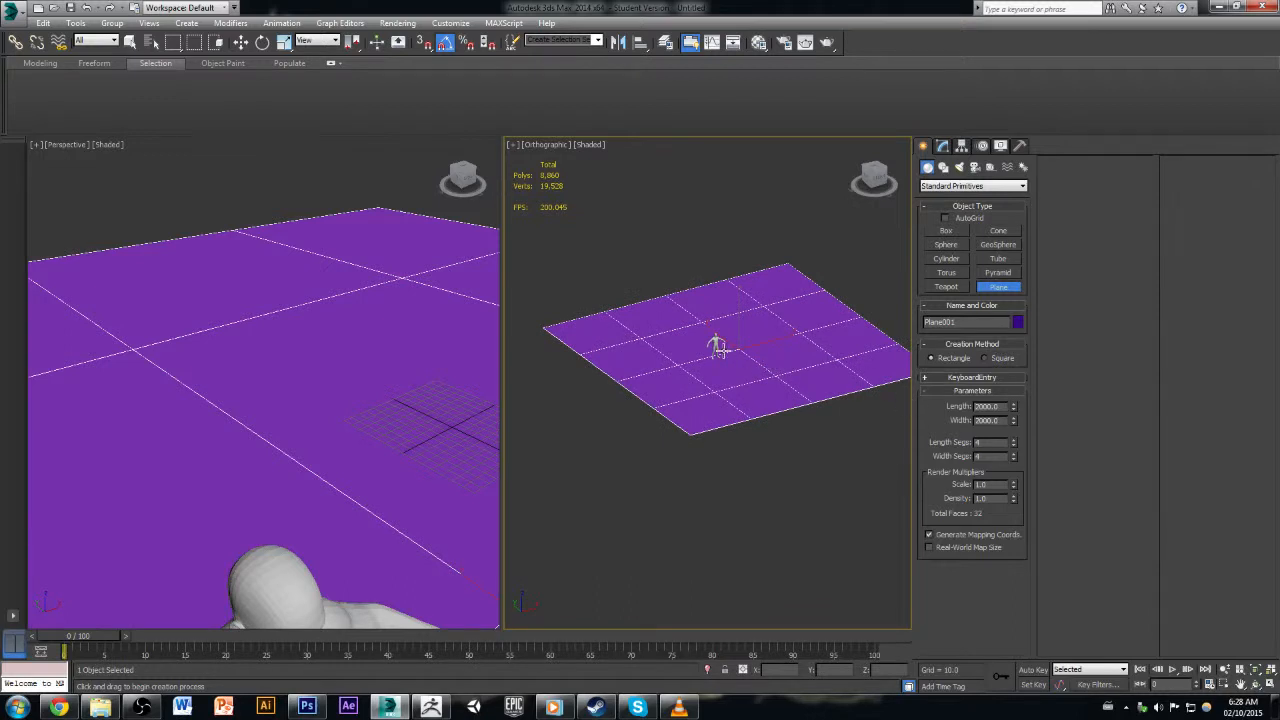
{"action": "scroll", "coordinate": [720, 352], "scroll_direction": "up", "scroll_amount": 5}
{"action": "scroll", "coordinate": [700, 345], "scroll_direction": "down", "scroll_amount": 2}
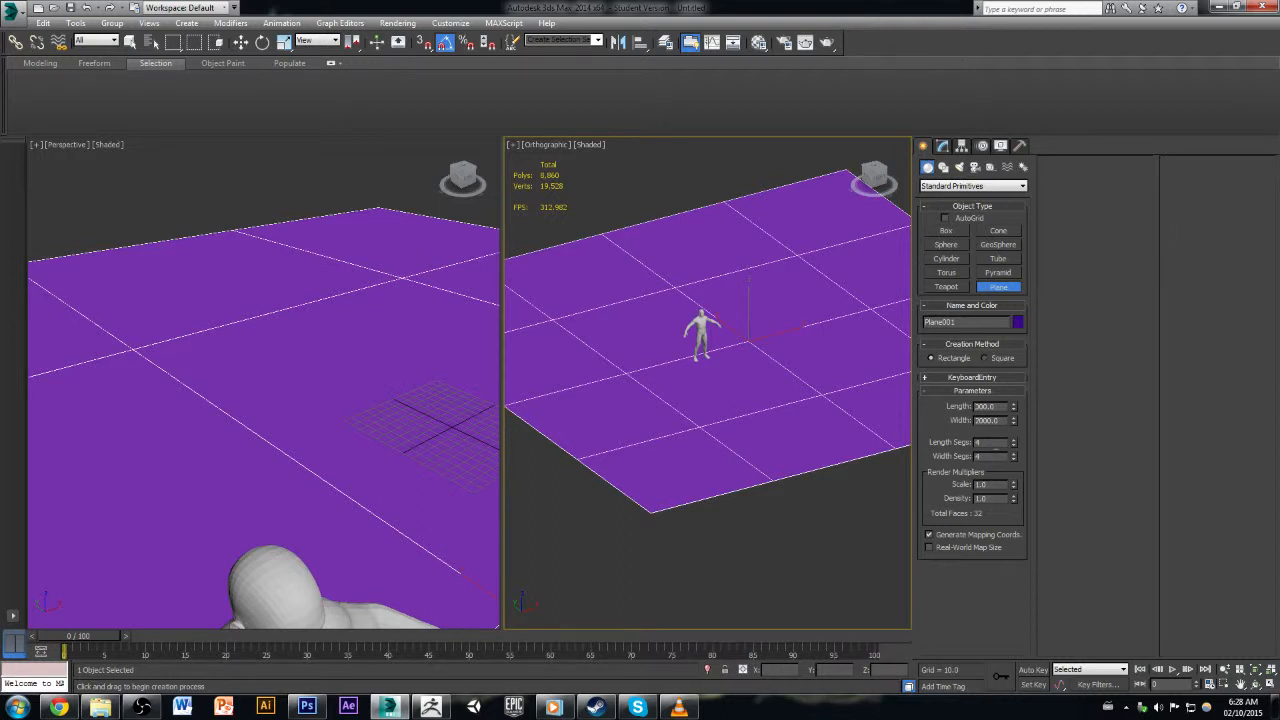
{"action": "type", "text": "3"}
{"action": "left_click", "coordinate": [982, 421]}
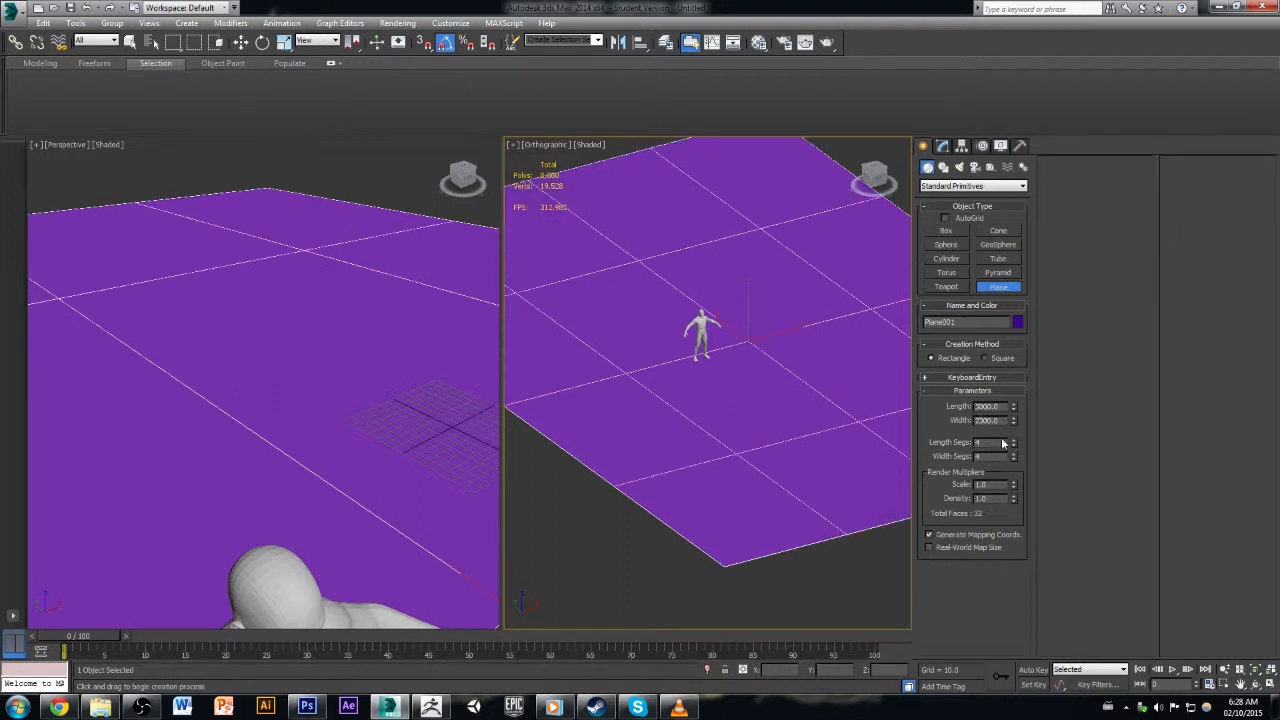
{"action": "key", "text": "BackSpace"}
{"action": "type", "text": "3"}
{"action": "key", "text": "Return"}
Step: Reduce the plane's length and width segments to 1 each
{"action": "left_click", "coordinate": [1014, 444]}
{"action": "left_click", "coordinate": [1014, 447]}
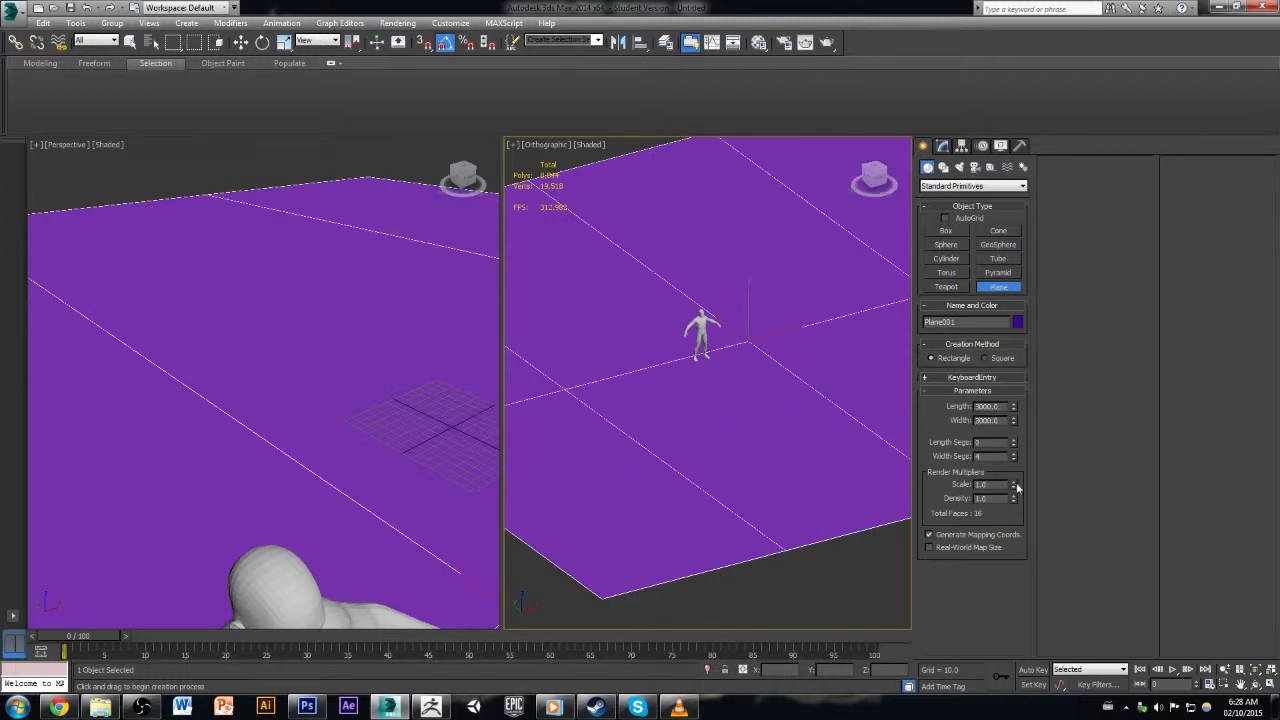
{"action": "left_click", "coordinate": [1014, 459]}
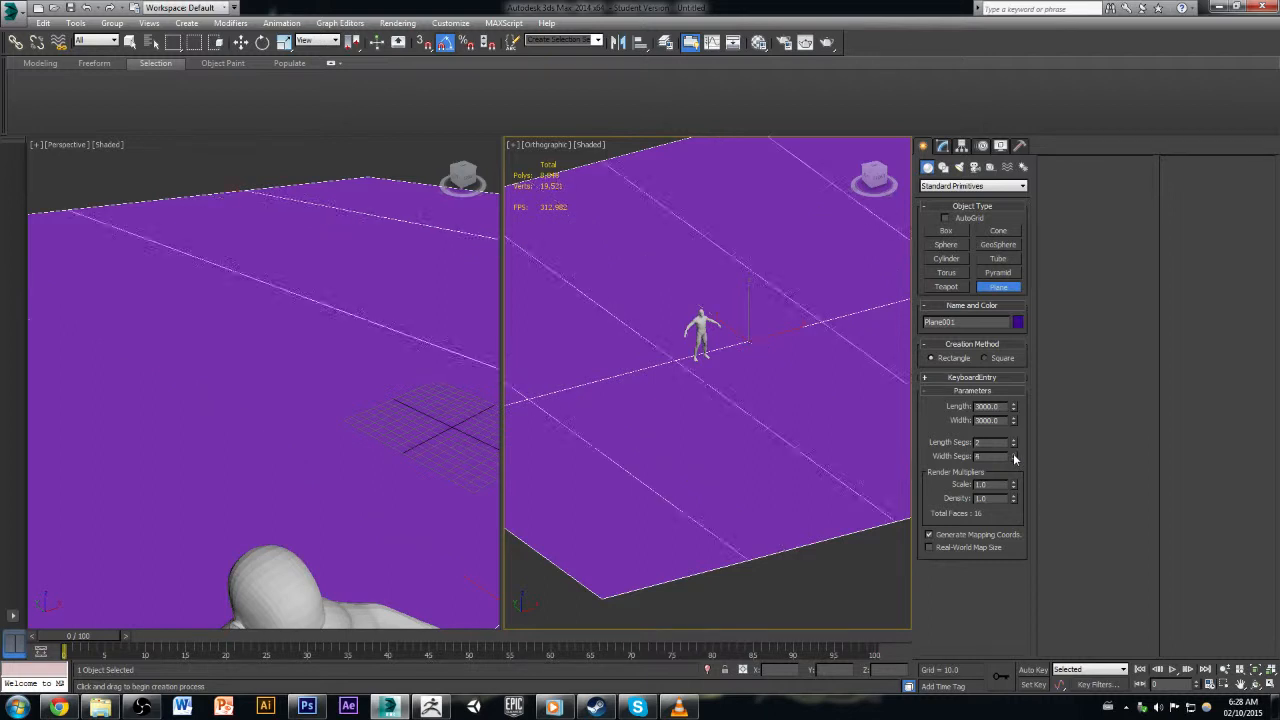
{"action": "left_click", "coordinate": [1014, 459]}
{"action": "left_click", "coordinate": [1014, 459]}
{"action": "left_click", "coordinate": [1014, 446]}
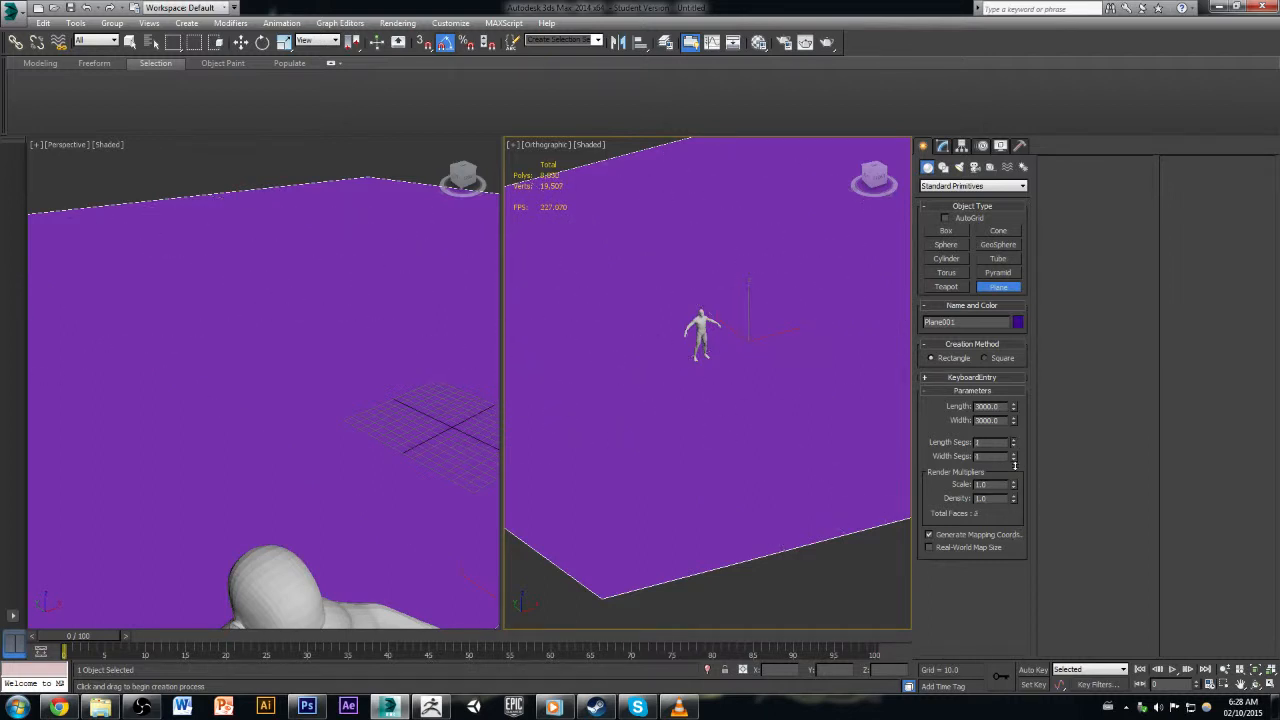
Step: Return the angled viewport to the Top view, centre the plane, and reselect it with the Move tool
{"action": "middle_click_drag", "start_coordinate": [791, 406], "coordinate": [740, 395], "text": "alt"}
{"action": "scroll", "coordinate": [721, 386], "scroll_direction": "down", "scroll_amount": 3}
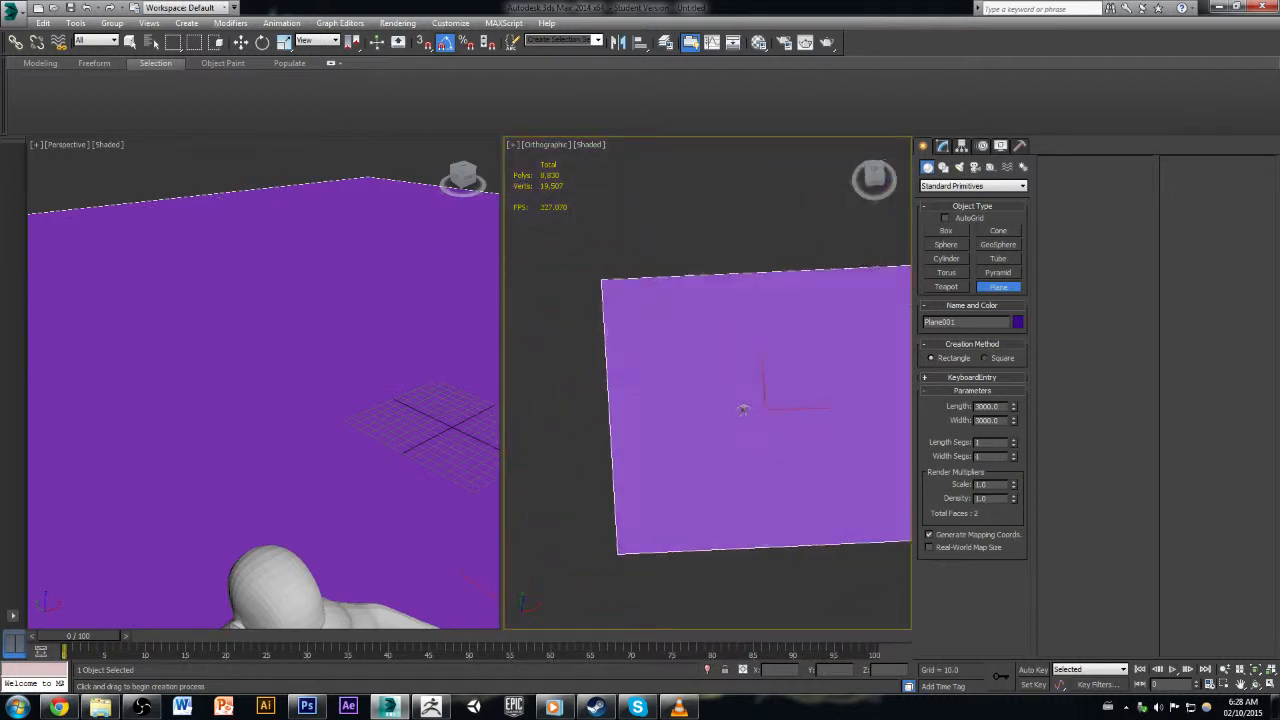
{"action": "left_click", "coordinate": [877, 174]}
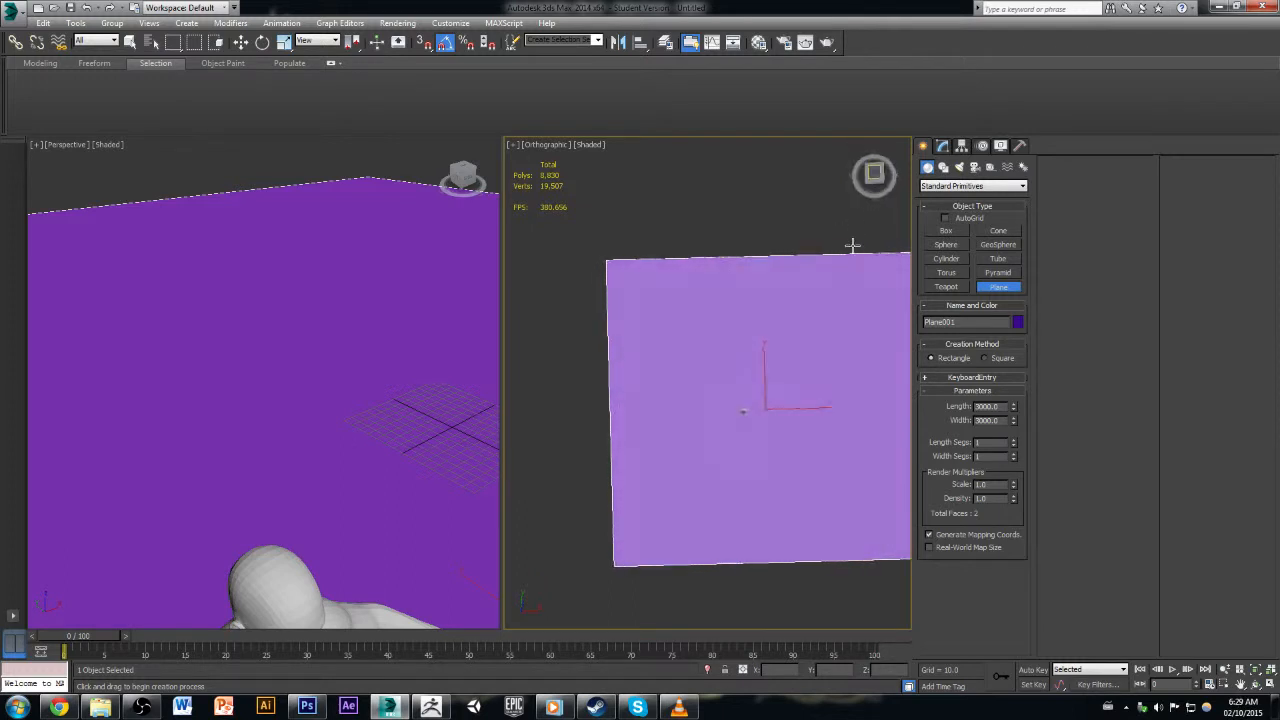
{"action": "middle_click_drag", "start_coordinate": [764, 462], "coordinate": [759, 402]}
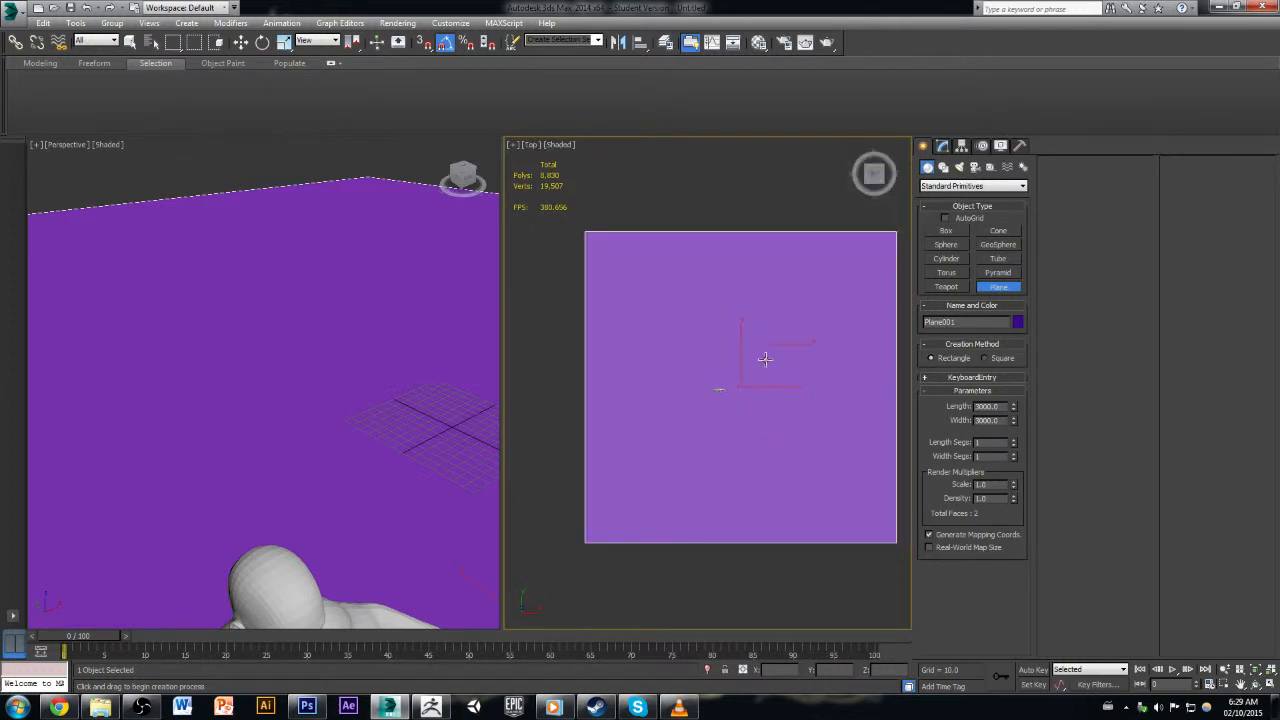
{"action": "key", "text": "w"}
{"action": "left_click", "coordinate": [759, 219]}
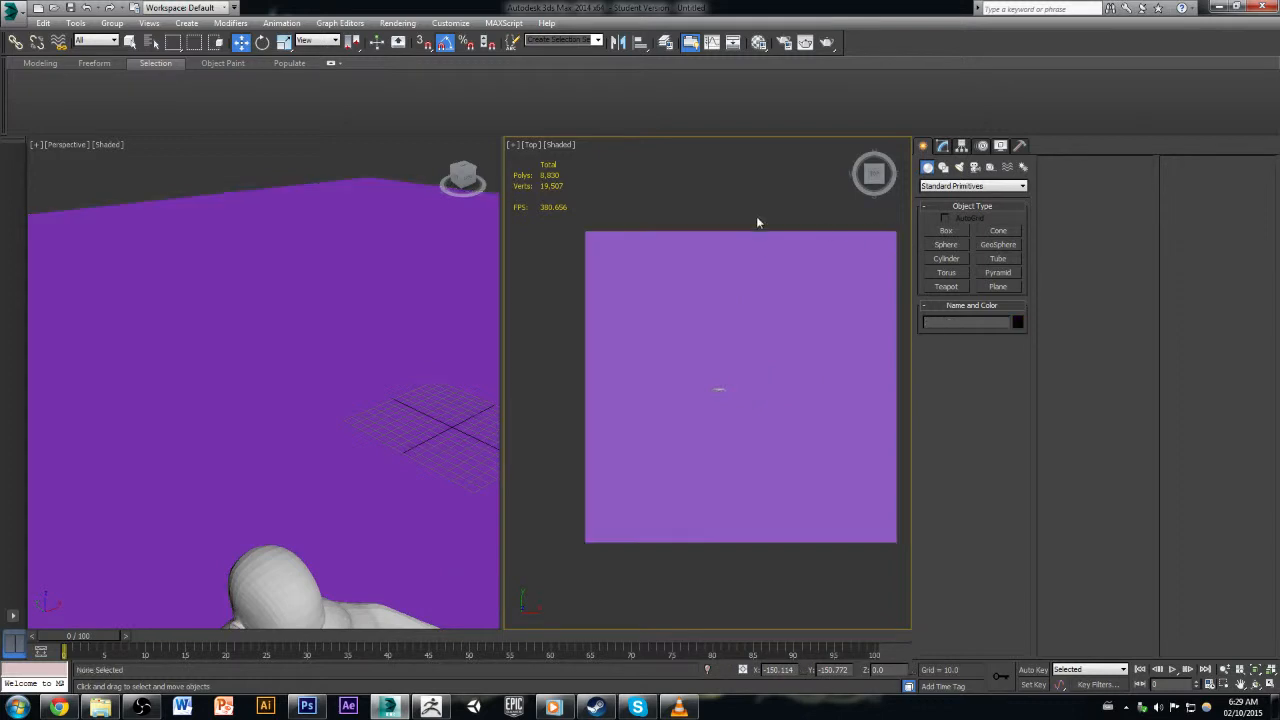
{"action": "left_click", "coordinate": [791, 354]}
{"action": "scroll", "coordinate": [737, 415], "scroll_direction": "up", "scroll_amount": 2}
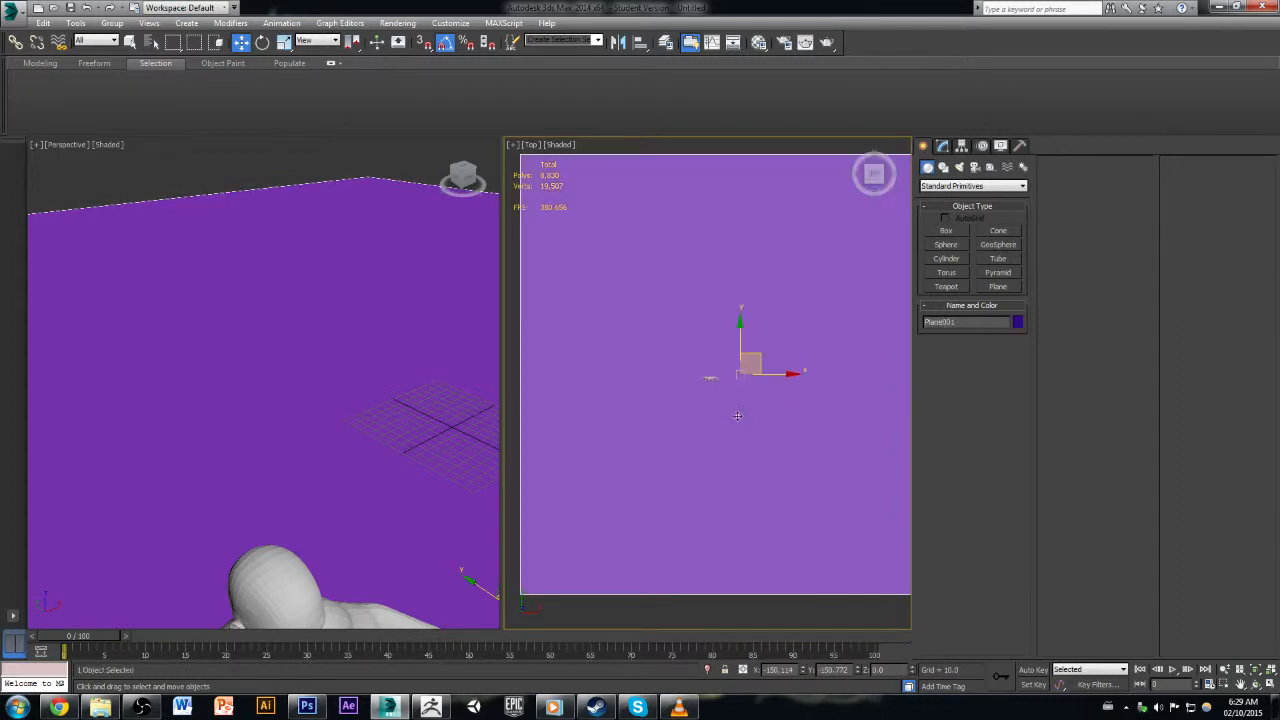
Step: Create a box with AutoGrid in the Top view near the character, about 87 long, 887 wide and 337 high
{"action": "left_click", "coordinate": [945, 231]}
{"action": "left_click", "coordinate": [945, 218]}
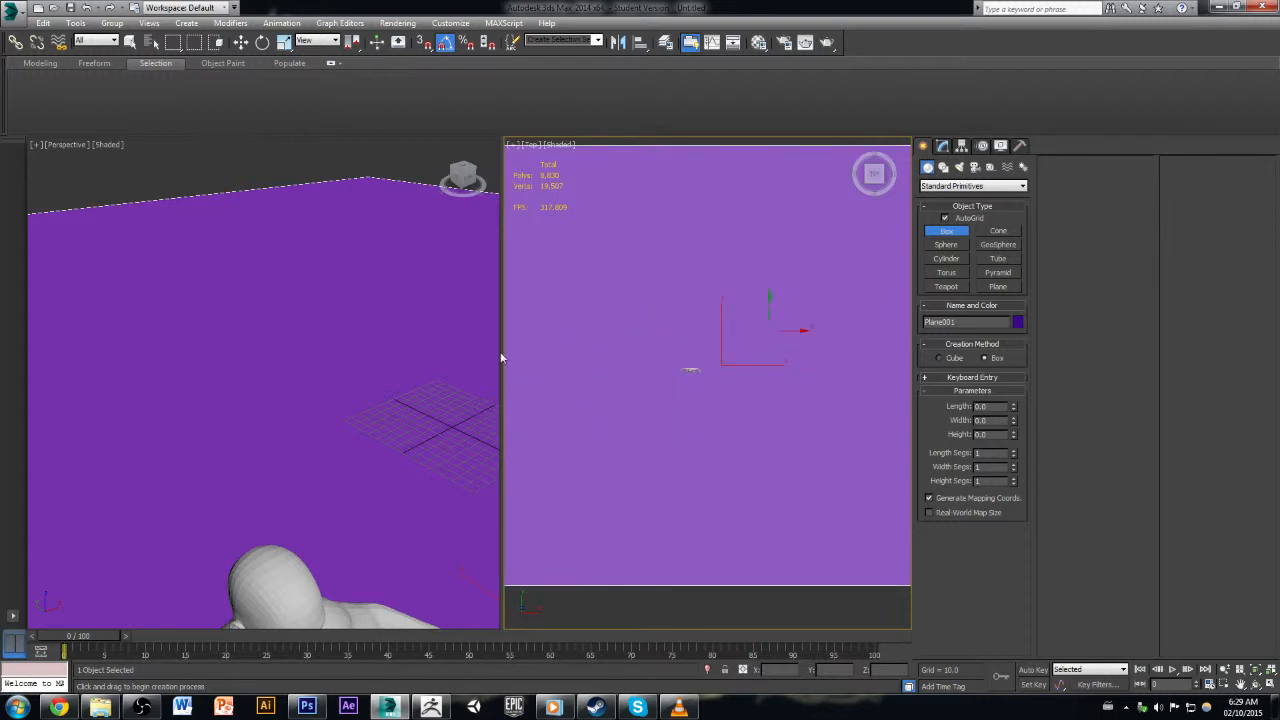
{"action": "scroll", "coordinate": [357, 351], "scroll_direction": "down", "scroll_amount": 2}
{"action": "scroll", "coordinate": [345, 356], "scroll_direction": "down", "scroll_amount": 3}
{"action": "scroll", "coordinate": [389, 380], "scroll_direction": "down", "scroll_amount": 2}
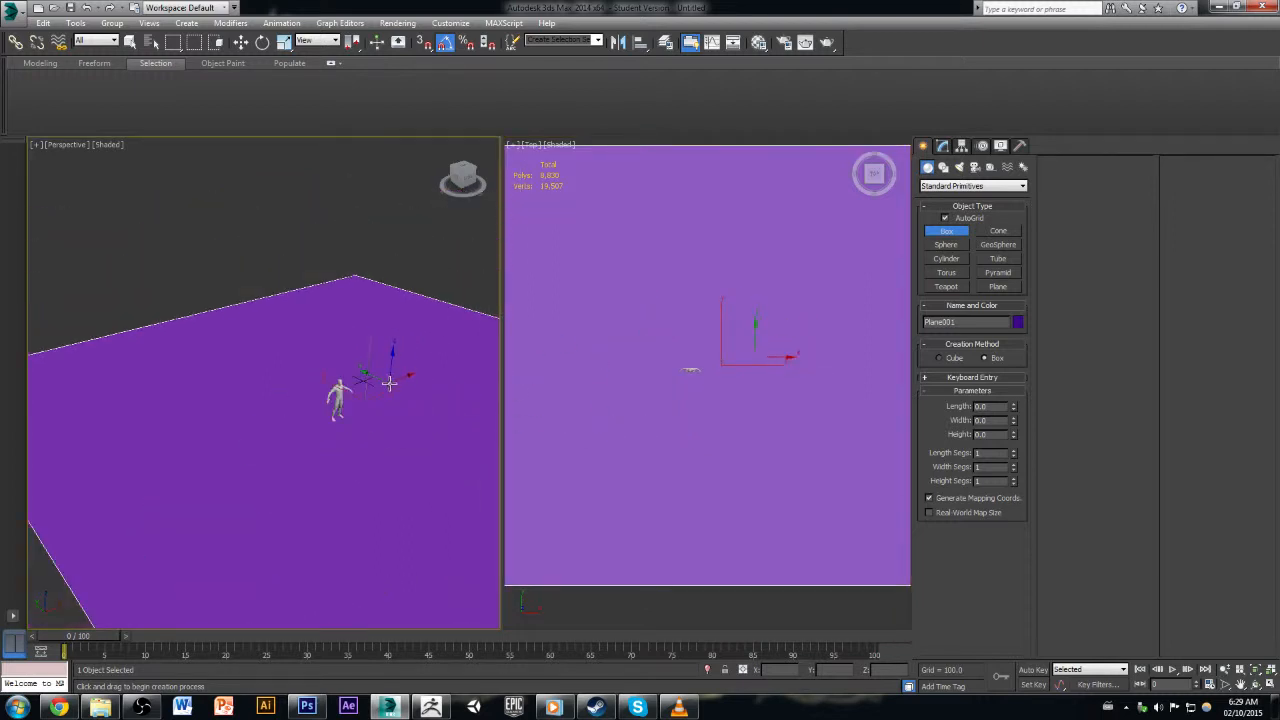
{"action": "scroll", "coordinate": [389, 380], "scroll_direction": "up", "scroll_amount": 2}
{"action": "scroll", "coordinate": [377, 398], "scroll_direction": "up", "scroll_amount": 5}
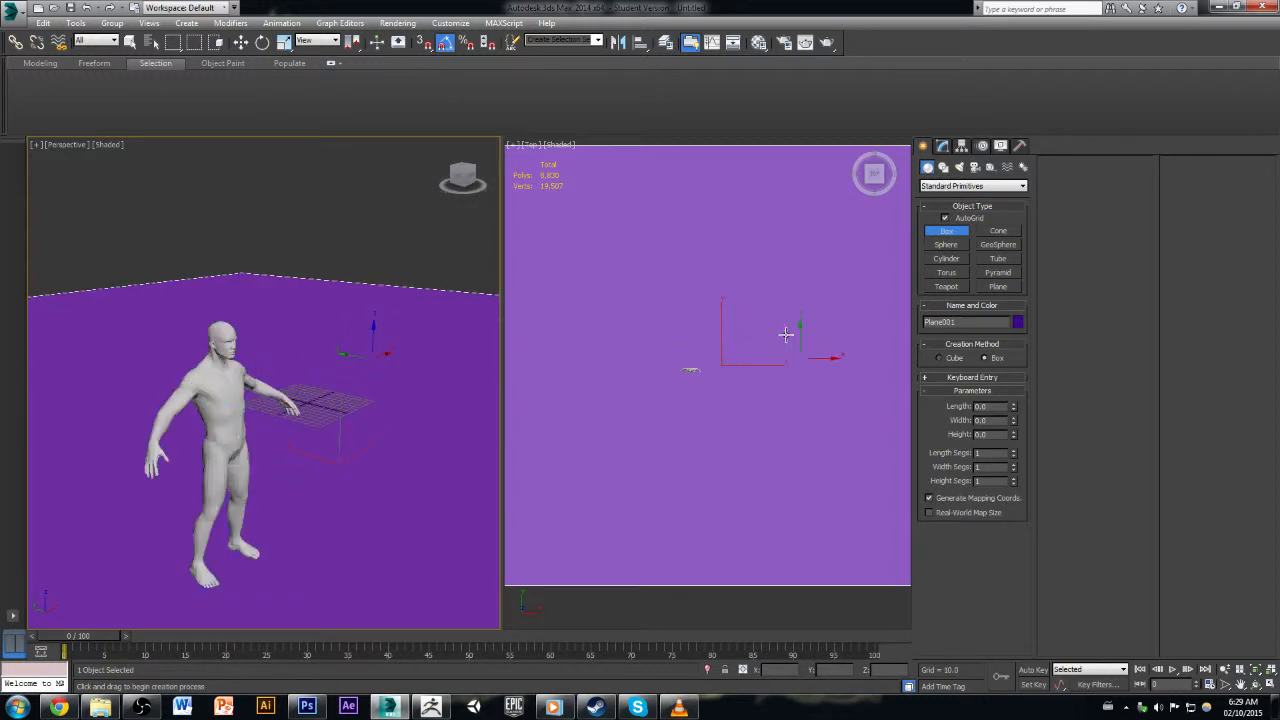
{"action": "middle_click_drag", "start_coordinate": [786, 335], "coordinate": [810, 397]}
{"action": "middle_click_drag", "start_coordinate": [765, 443], "coordinate": [763, 401]}
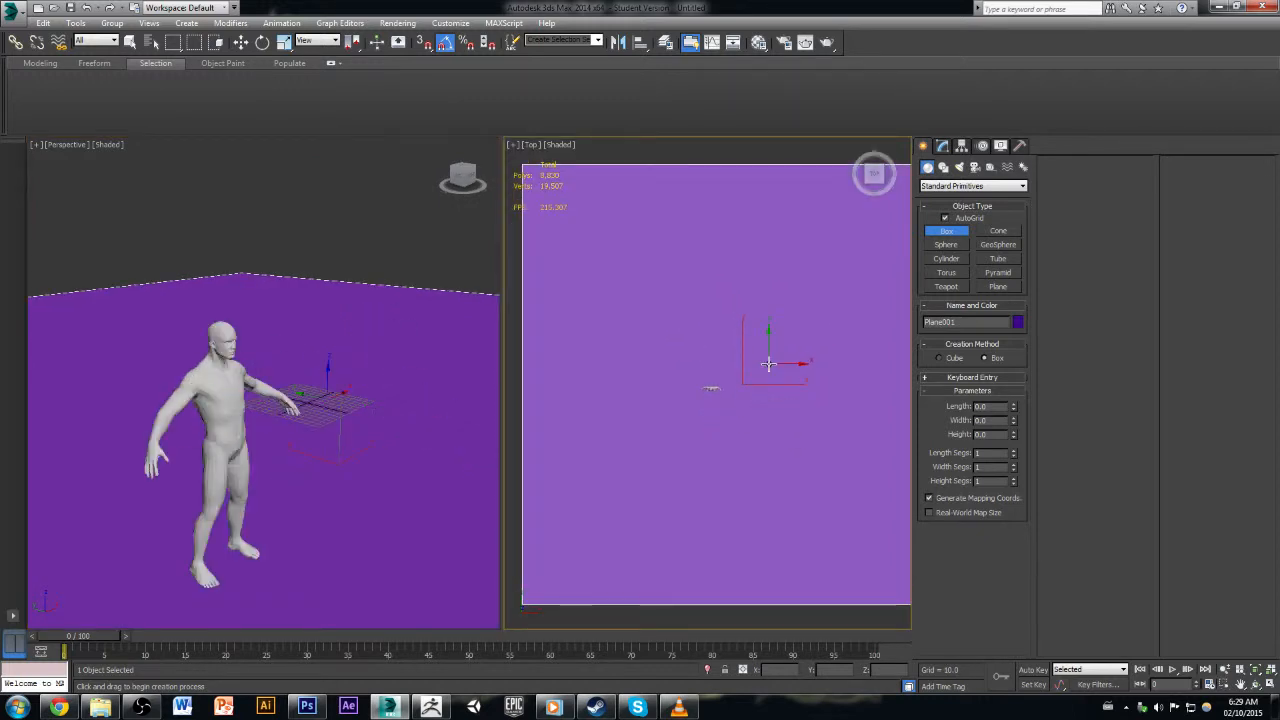
{"action": "scroll", "coordinate": [766, 363], "scroll_direction": "up", "scroll_amount": 2}
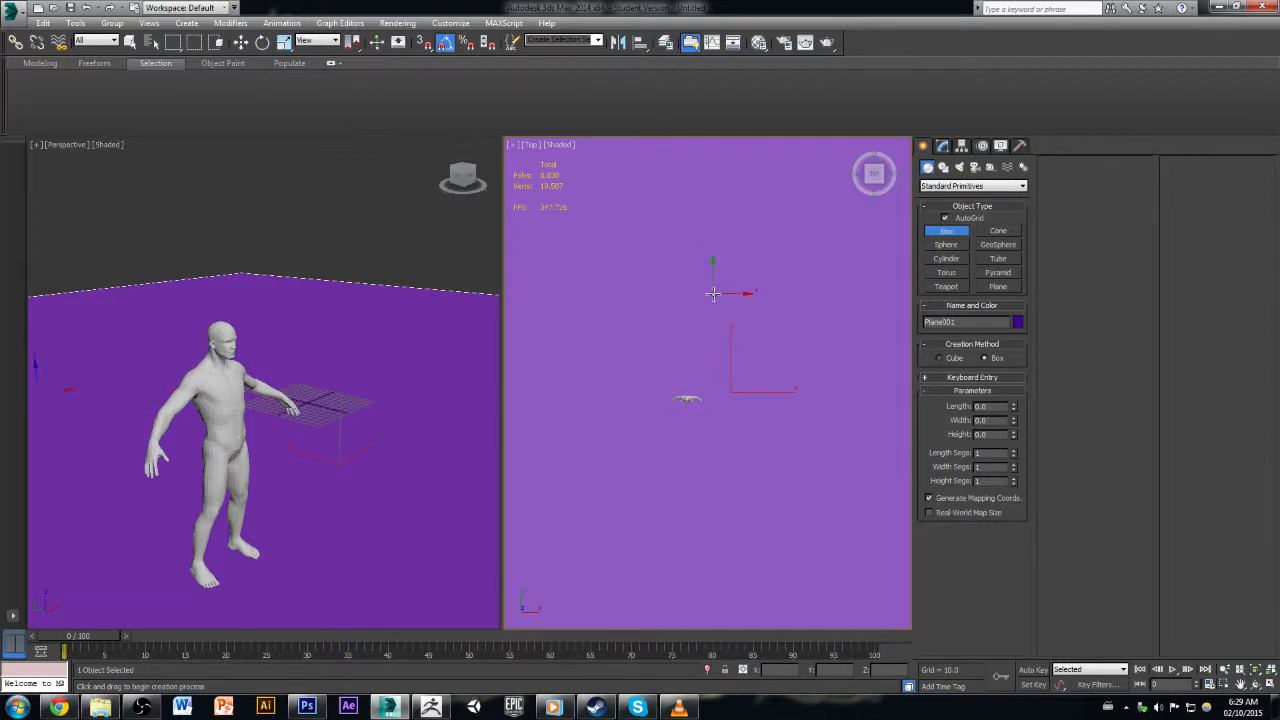
{"action": "left_click_drag", "start_coordinate": [706, 295], "coordinate": [891, 312]}
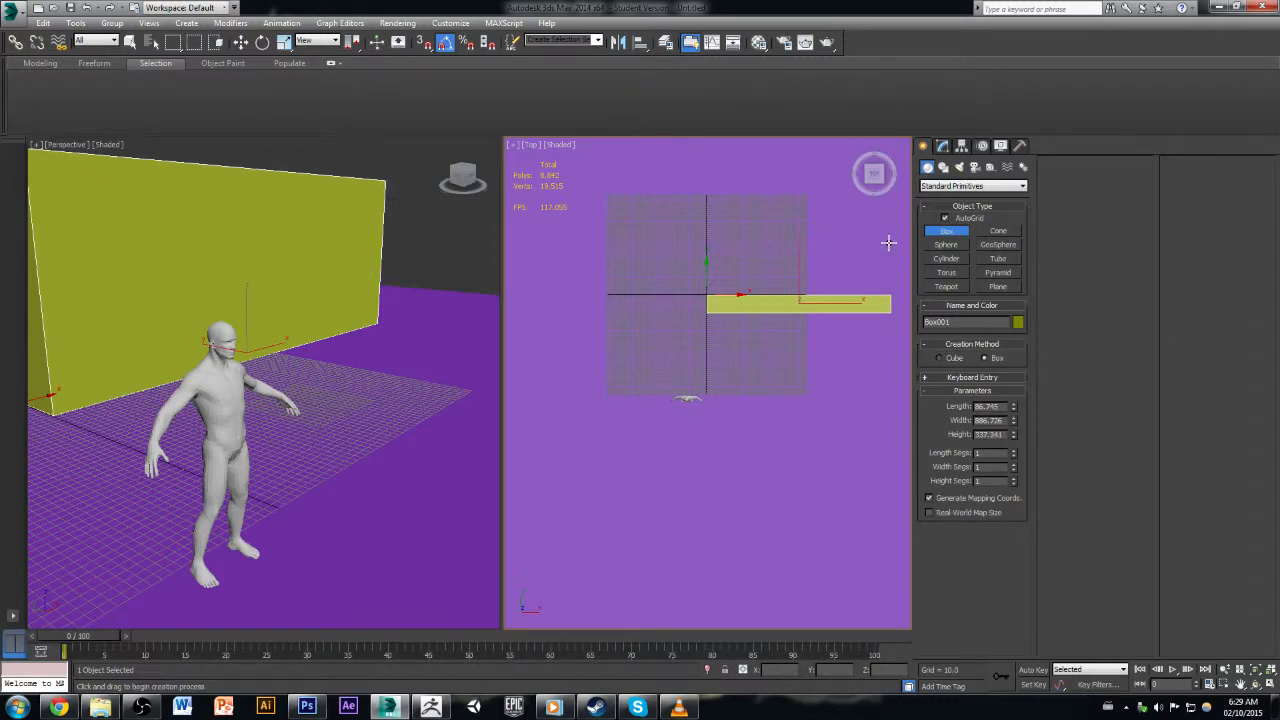
{"action": "left_click", "coordinate": [888, 243]}
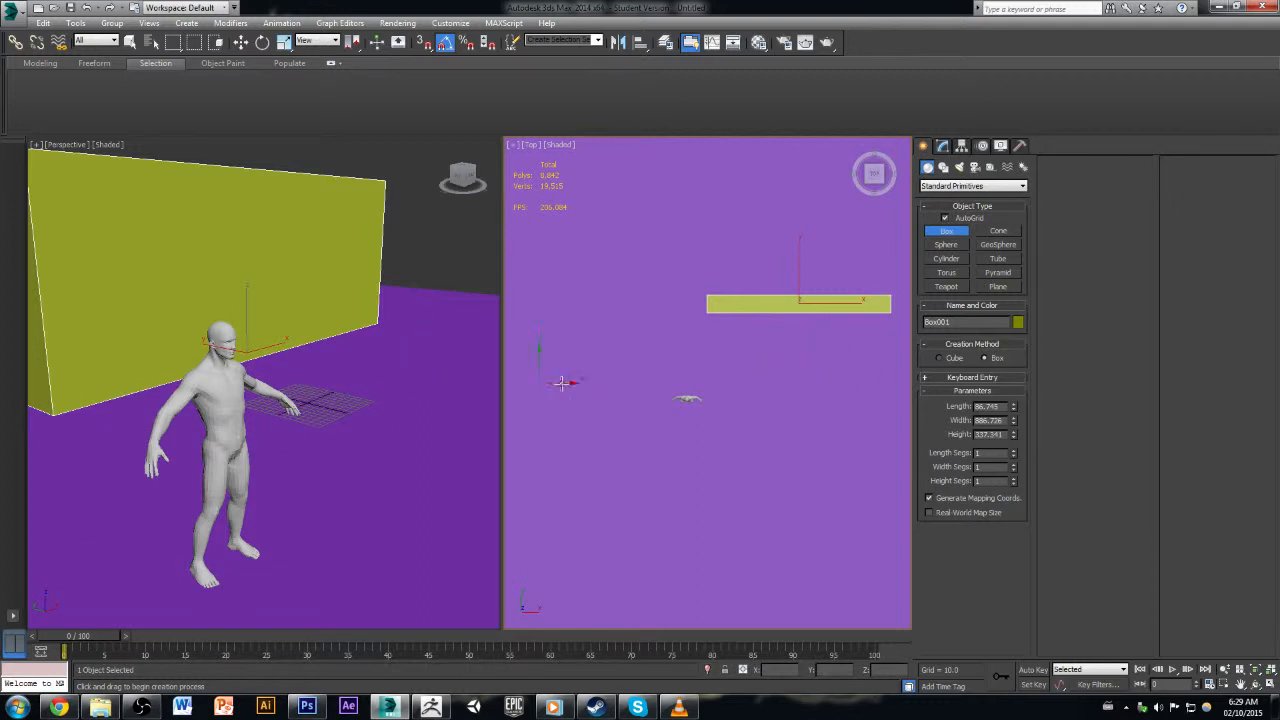
Step: Change the Perspective viewport to the Front view, compare the box's height with the character, and hide the grid
{"action": "middle_click_drag", "start_coordinate": [434, 374], "coordinate": [554, 457], "text": "alt"}
{"action": "key", "text": "f"}
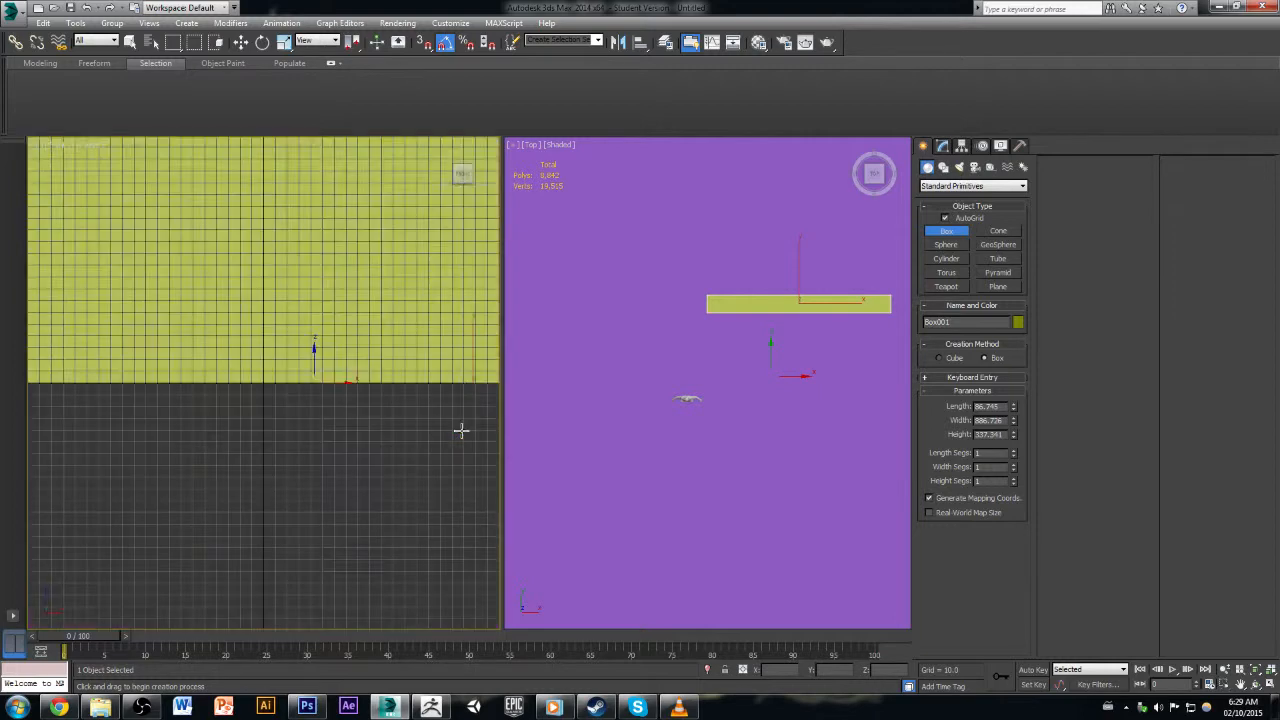
{"action": "scroll", "coordinate": [371, 326], "scroll_direction": "up", "scroll_amount": 3}
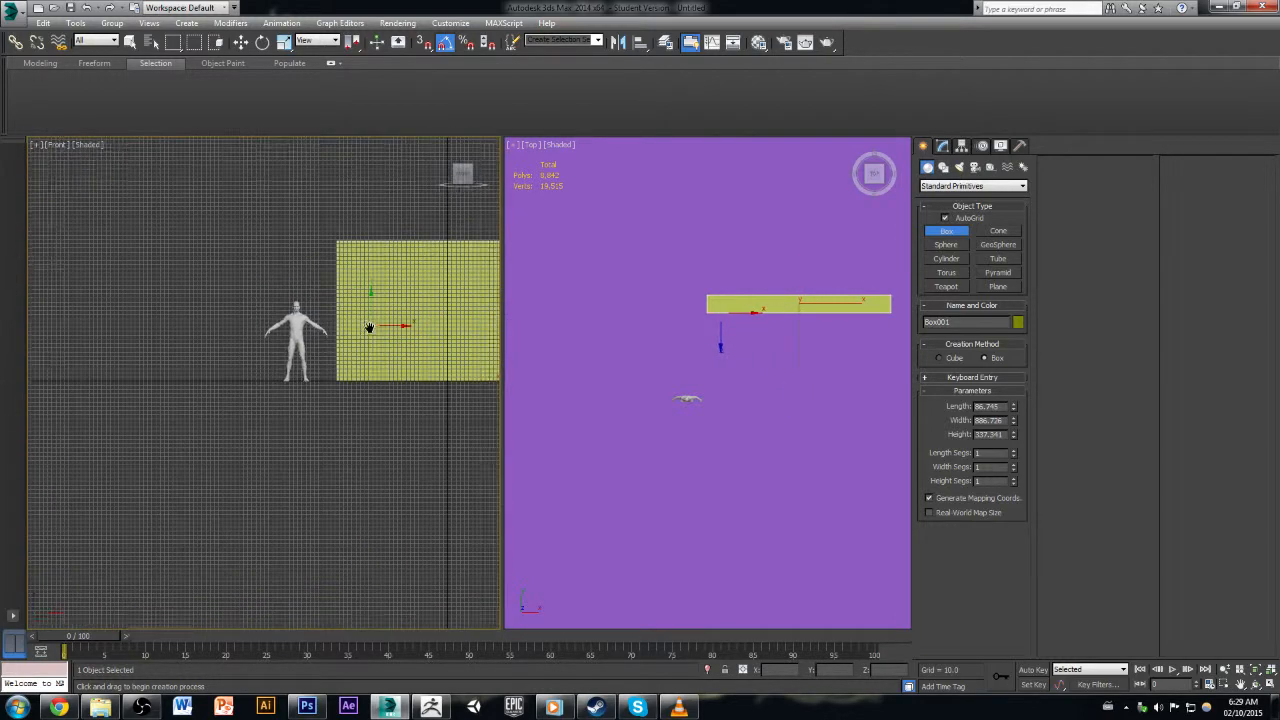
{"action": "scroll", "coordinate": [349, 296], "scroll_direction": "up", "scroll_amount": 2}
{"action": "scroll", "coordinate": [371, 289], "scroll_direction": "up", "scroll_amount": 2}
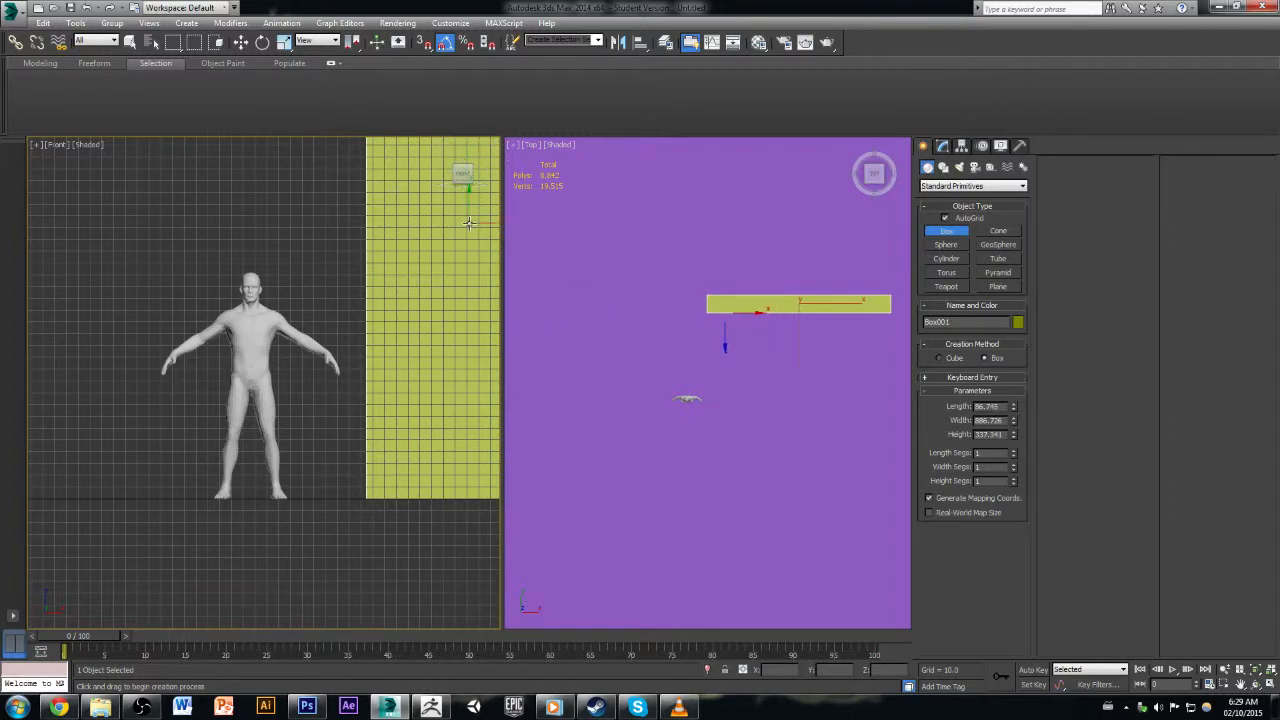
{"action": "scroll", "coordinate": [381, 246], "scroll_direction": "down", "scroll_amount": 4}
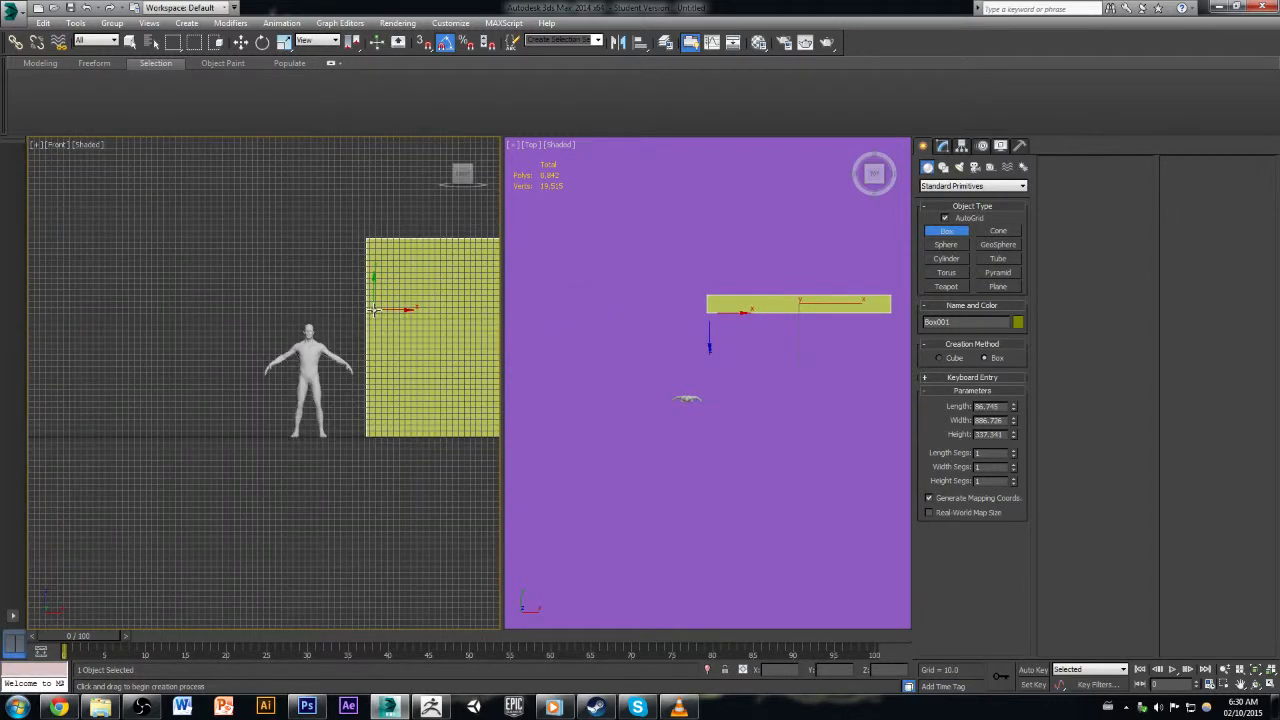
{"action": "key", "text": "g"}
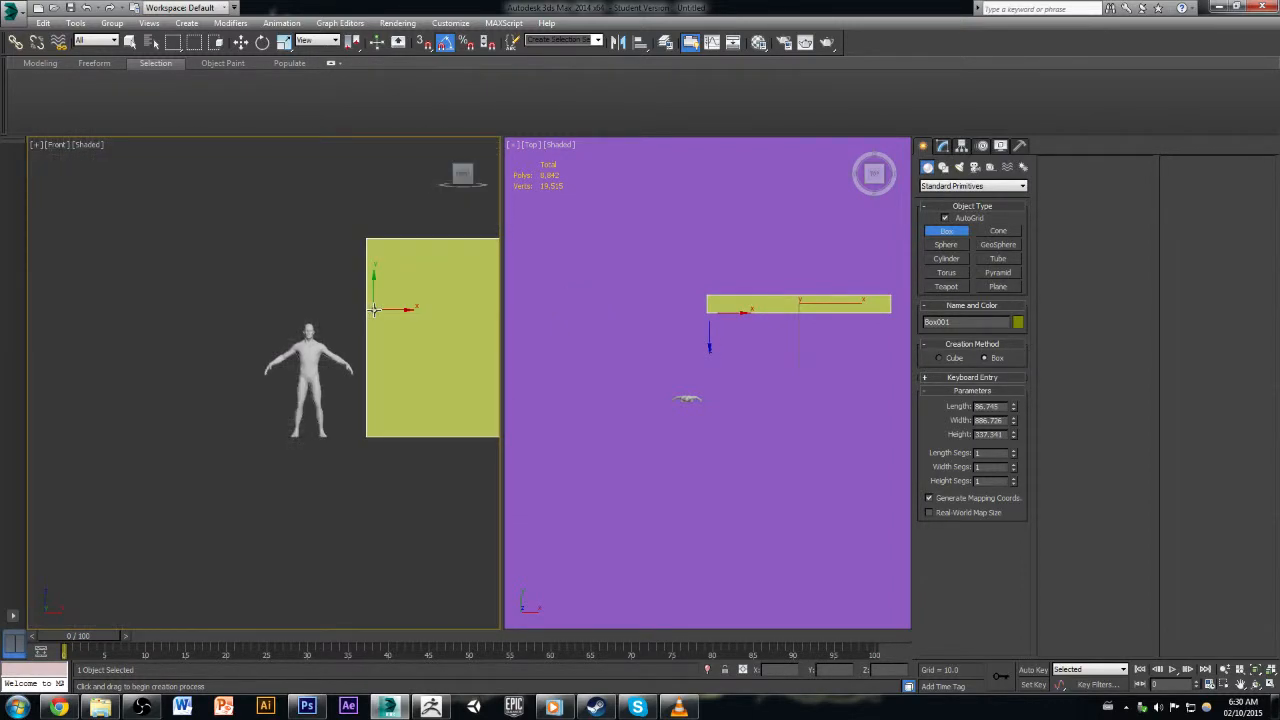
Step: Select the character reference and read its dimensions with the Measure utility
{"action": "key", "text": "w"}
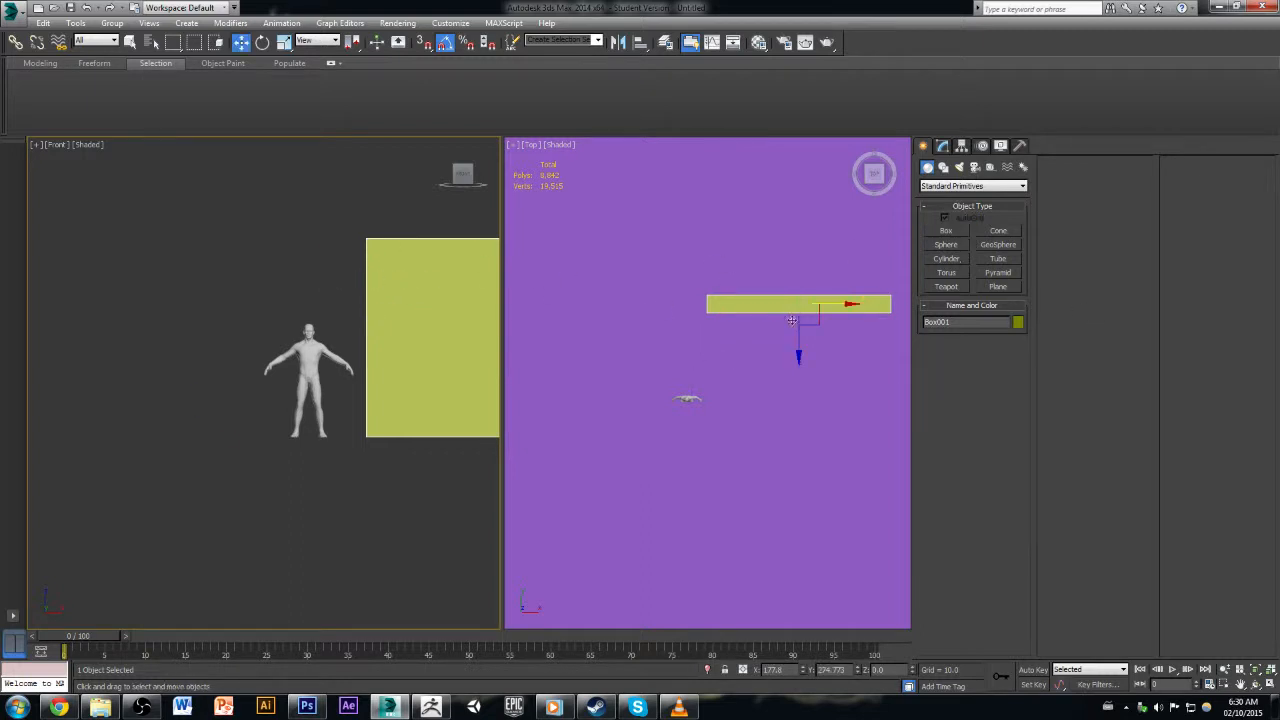
{"action": "left_click", "coordinate": [312, 380]}
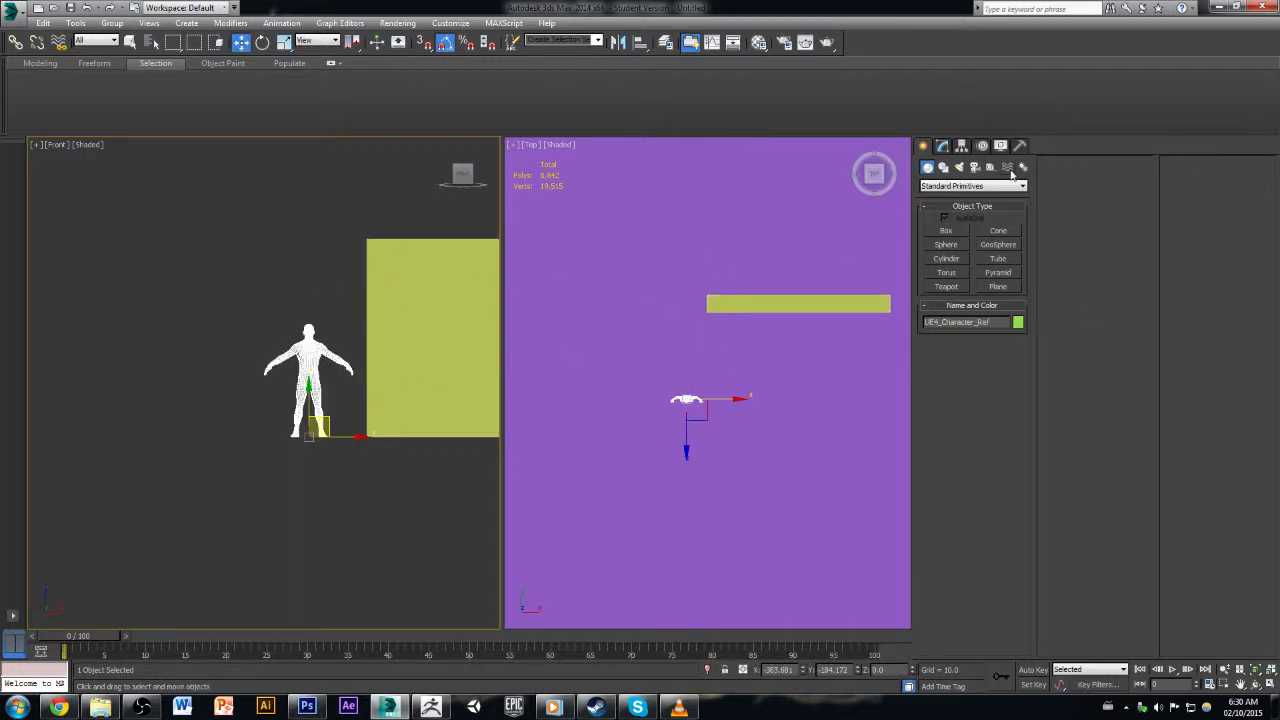
{"action": "left_click", "coordinate": [1020, 145]}
{"action": "left_click", "coordinate": [985, 283]}
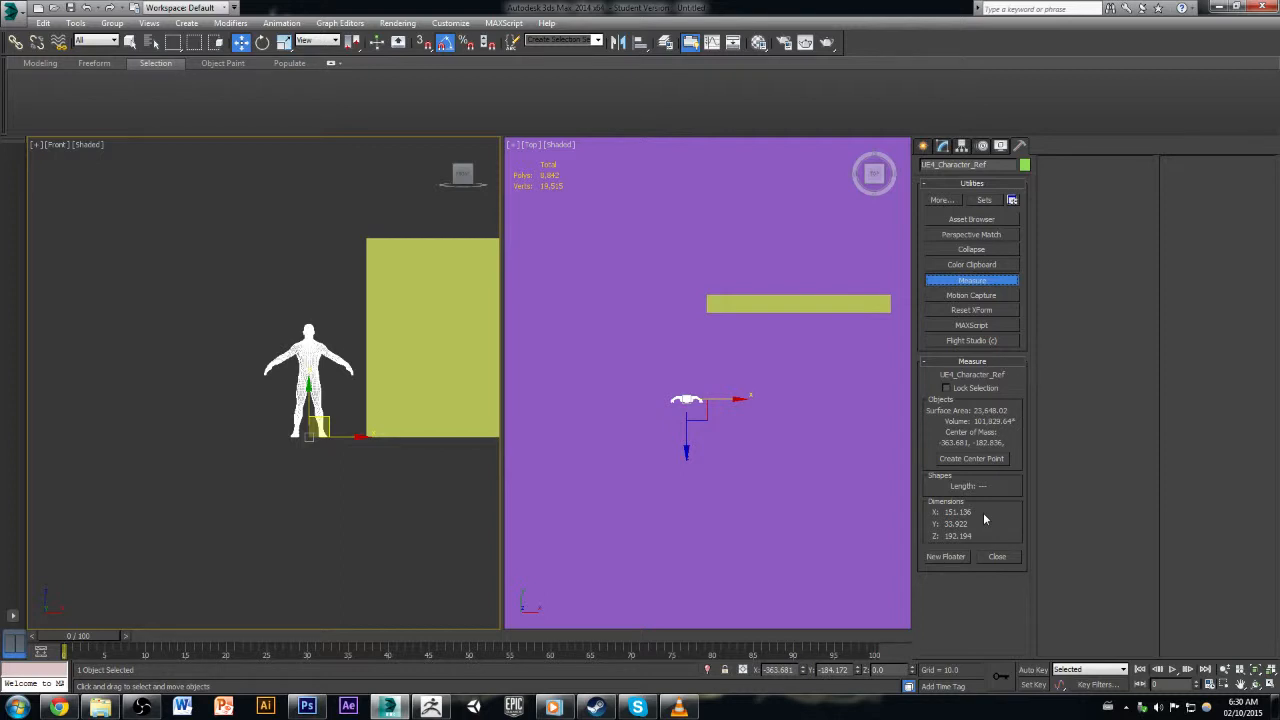
Step: Reselect the box and set its length to 86.0, width to 886.0 and height to 337.0
{"action": "left_click", "coordinate": [947, 146]}
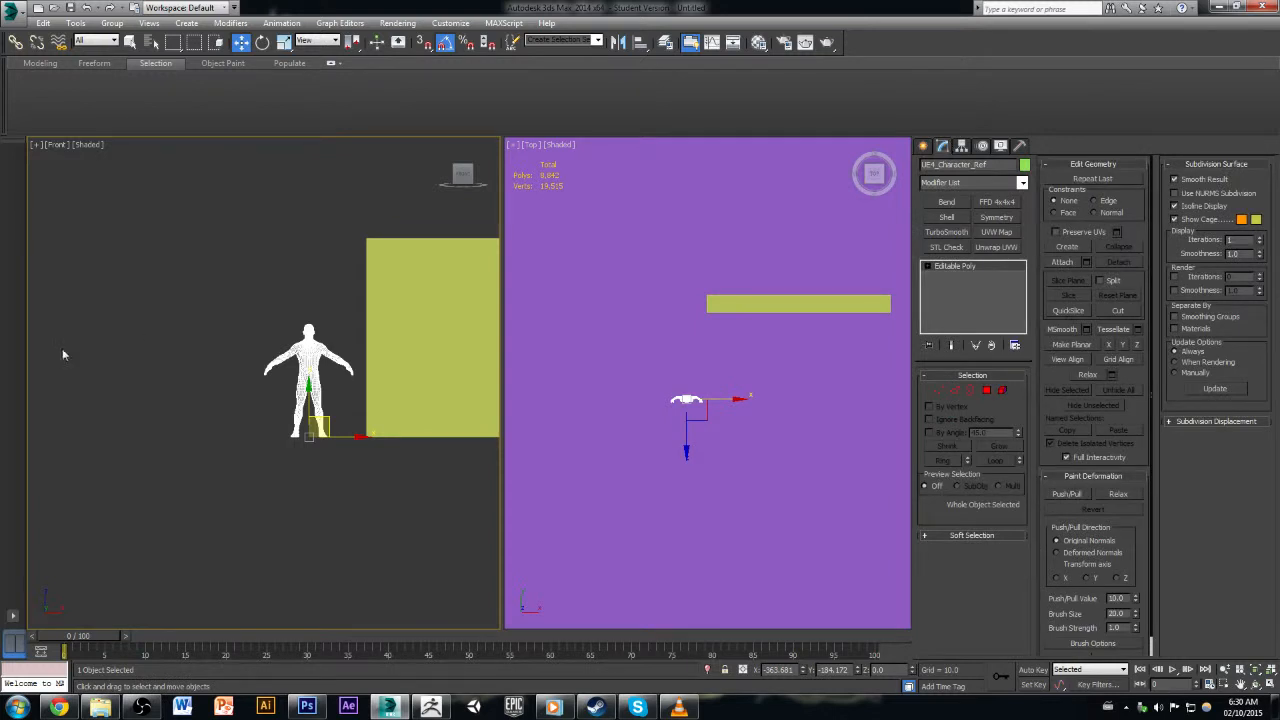
{"action": "left_click", "coordinate": [370, 294]}
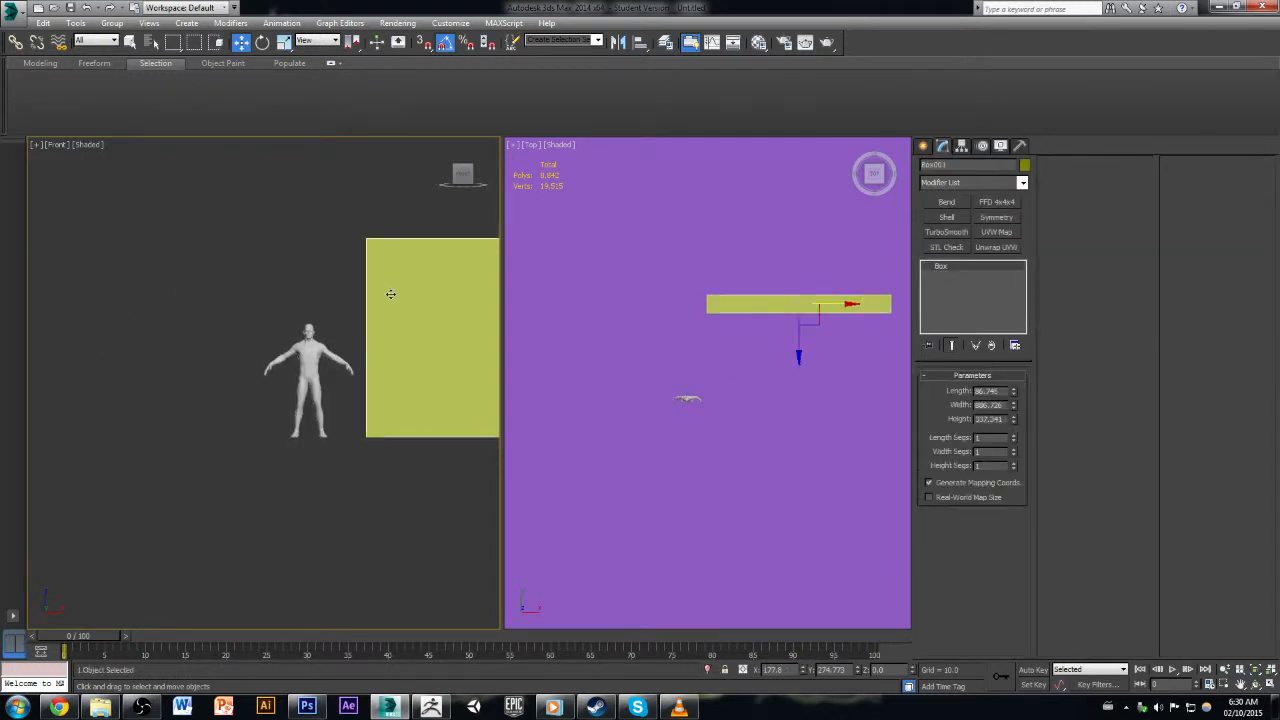
{"action": "mouse_move", "coordinate": [442, 400]}
{"action": "left_mouse_down"}
{"action": "mouse_move", "coordinate": [399, 399]}
{"action": "mouse_move", "coordinate": [439, 417]}
{"action": "left_mouse_up"}
{"action": "scroll", "coordinate": [360, 453], "scroll_direction": "up", "scroll_amount": 2}
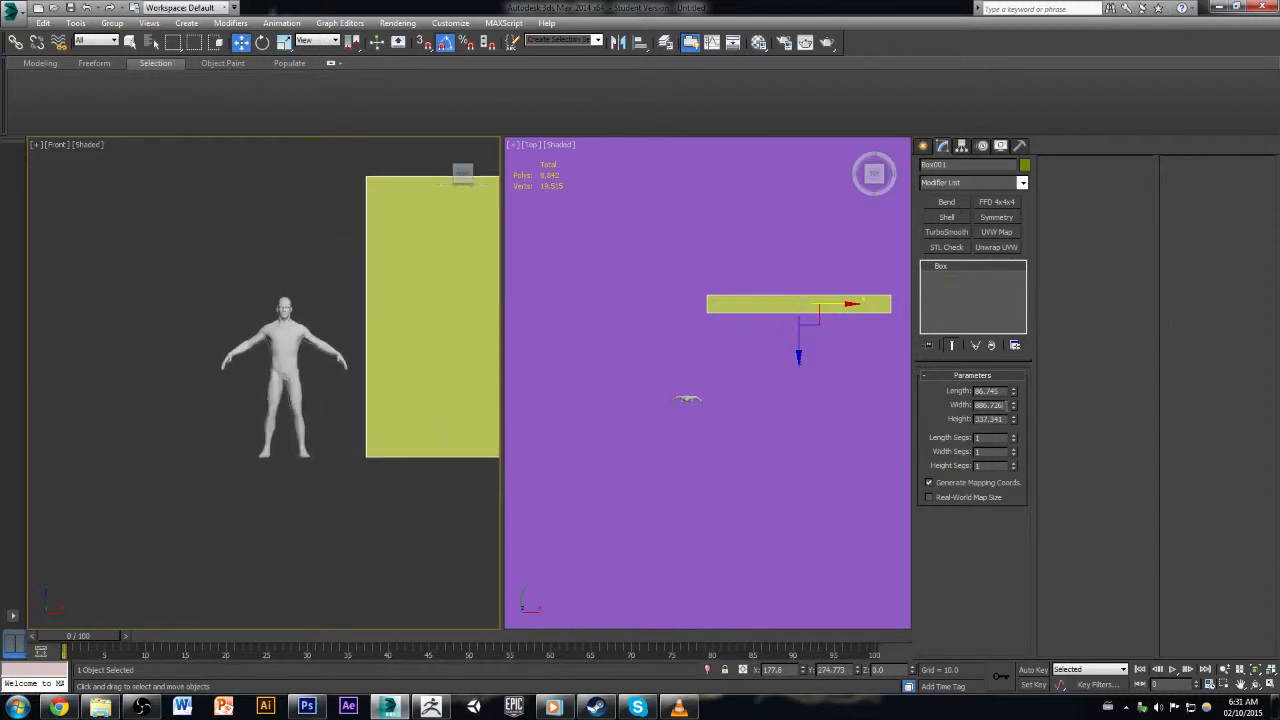
{"action": "key", "text": "BackSpace"}
{"action": "key", "text": "BackSpace"}
{"action": "key", "text": "BackSpace"}
{"action": "key", "text": "BackSpace"}
{"action": "key", "text": "BackSpace"}
{"action": "left_click", "coordinate": [1002, 405]}
Step: Move the box along X towards the character to about 103 and convert it to an editable poly
{"action": "middle_click_drag", "start_coordinate": [789, 391], "coordinate": [806, 420]}
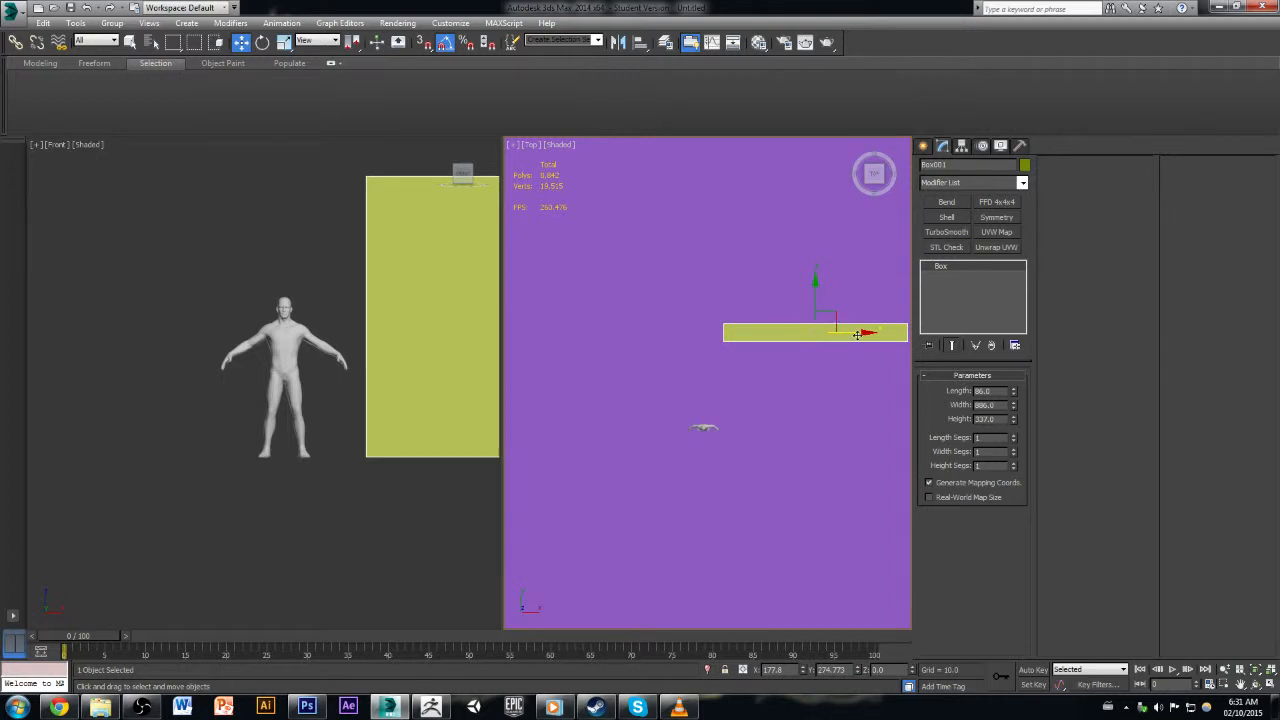
{"action": "left_click_drag", "start_coordinate": [857, 332], "coordinate": [842, 334]}
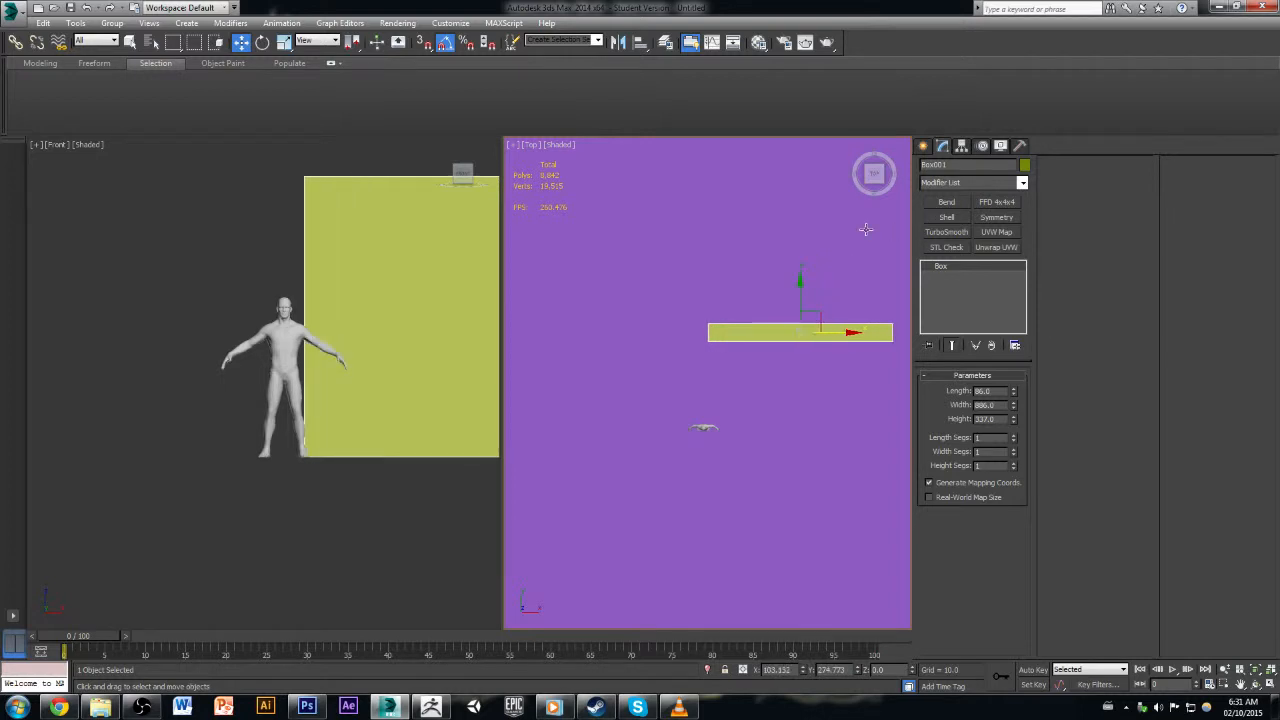
{"action": "right_click", "coordinate": [992, 275]}
{"action": "left_click", "coordinate": [1032, 394]}
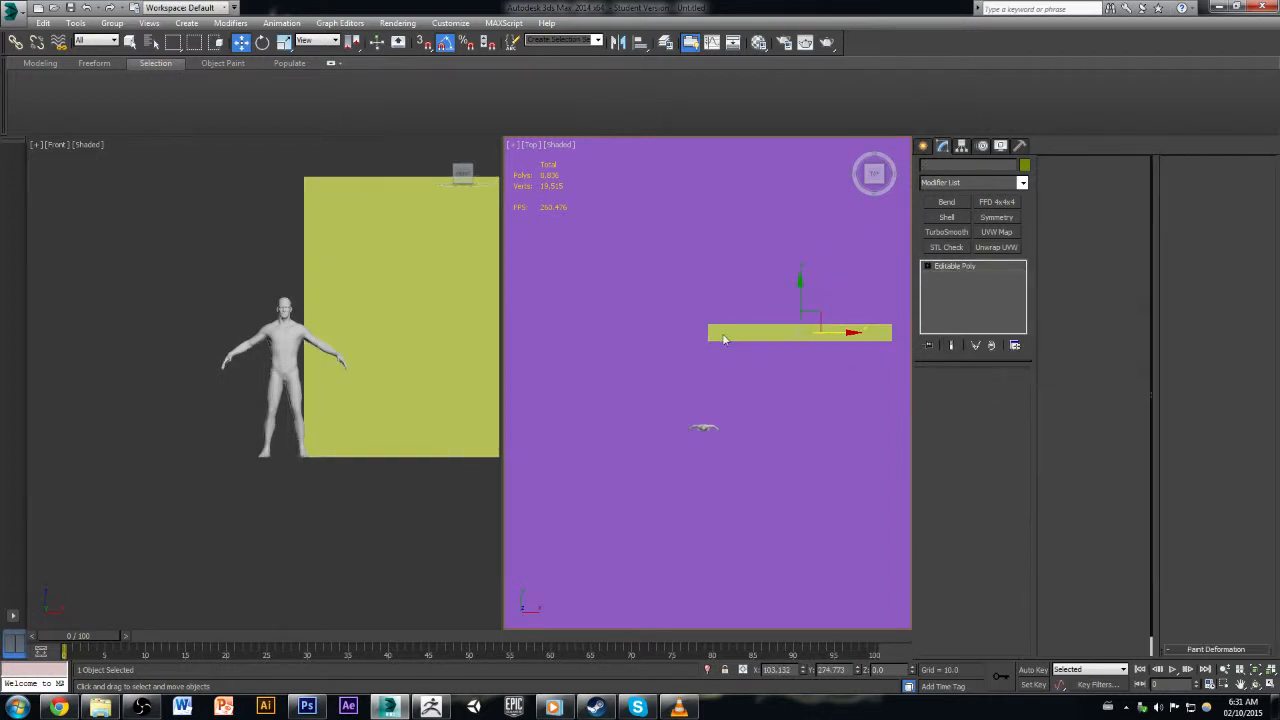
Step: Move the wall box directly behind the character, to about X -3.5 and Y -111, and compare their sizes
{"action": "left_click_drag", "start_coordinate": [800, 292], "coordinate": [801, 379]}
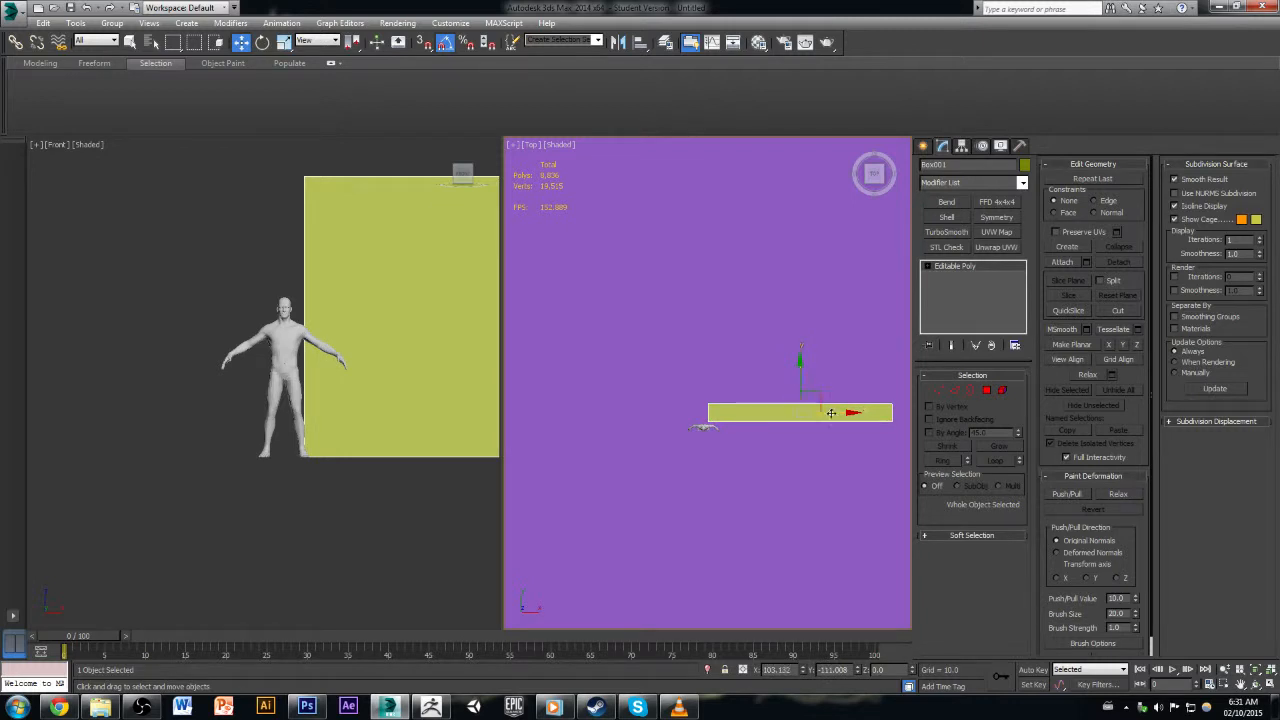
{"action": "left_click_drag", "start_coordinate": [832, 413], "coordinate": [808, 423]}
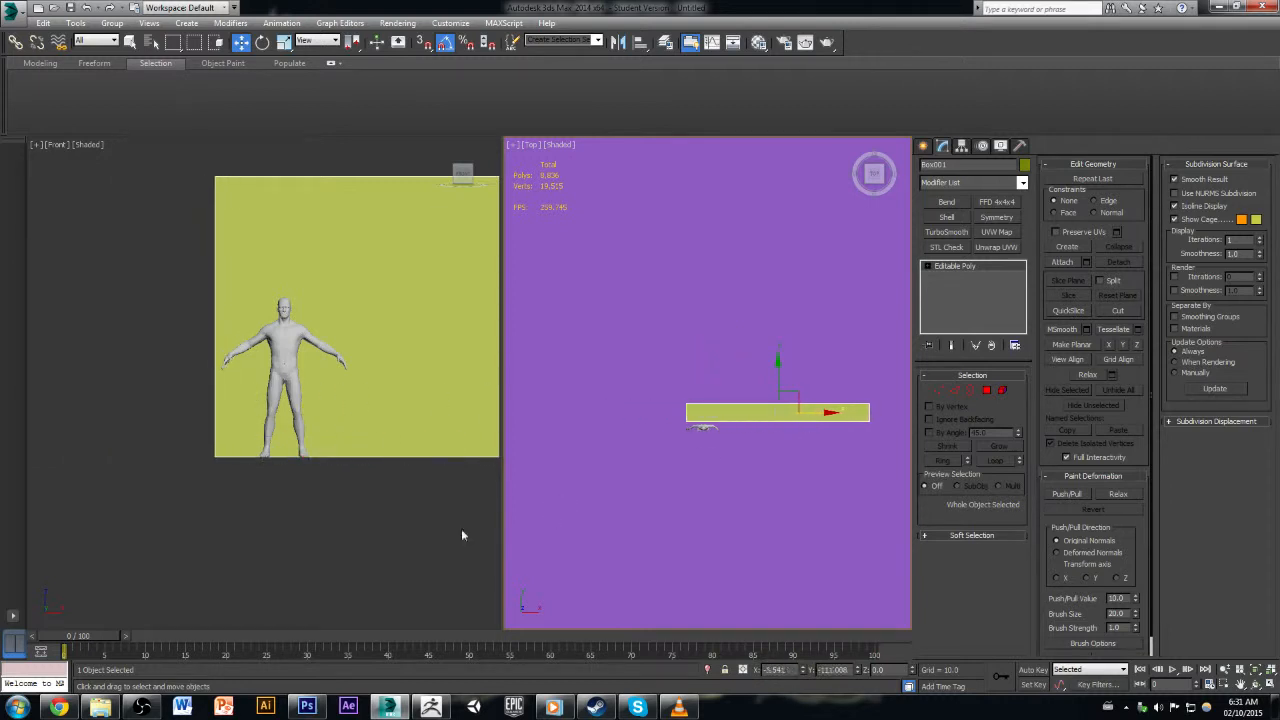
{"action": "left_click", "coordinate": [433, 533]}
{"action": "scroll", "coordinate": [705, 422], "scroll_direction": "up", "scroll_amount": 8}
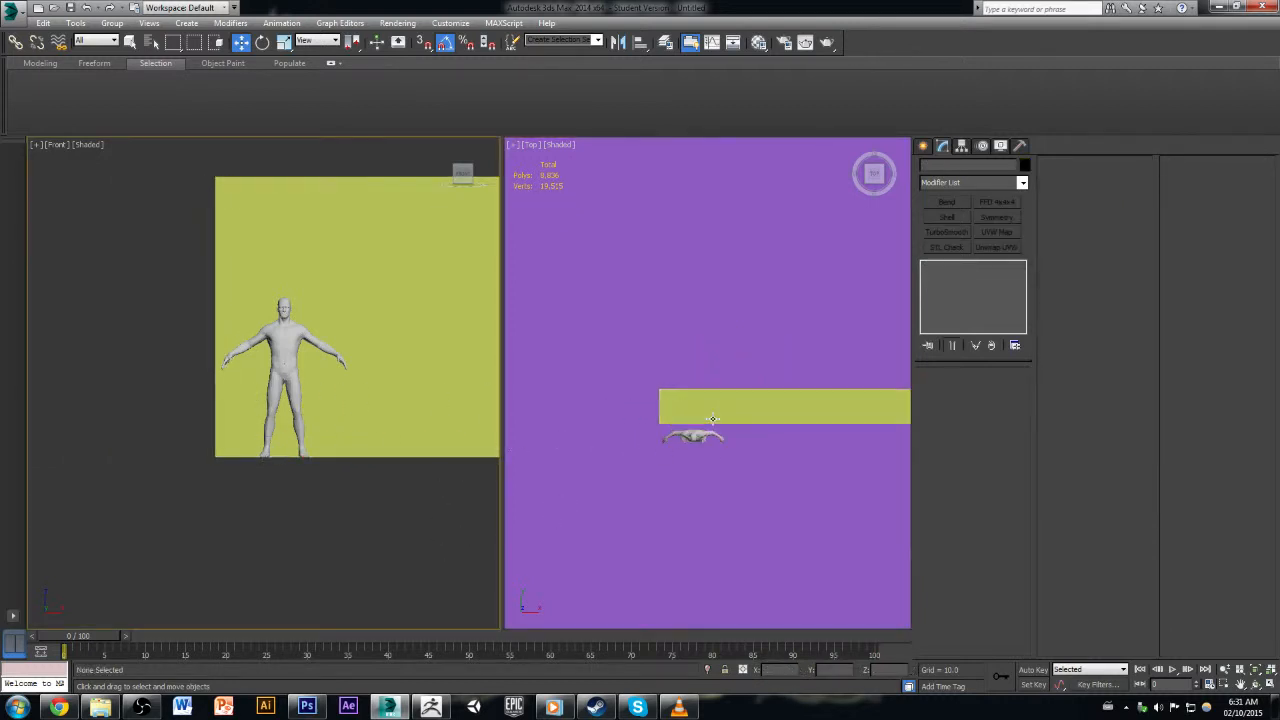
{"action": "scroll", "coordinate": [707, 423], "scroll_direction": "down", "scroll_amount": 3}
{"action": "left_click", "coordinate": [735, 412]}
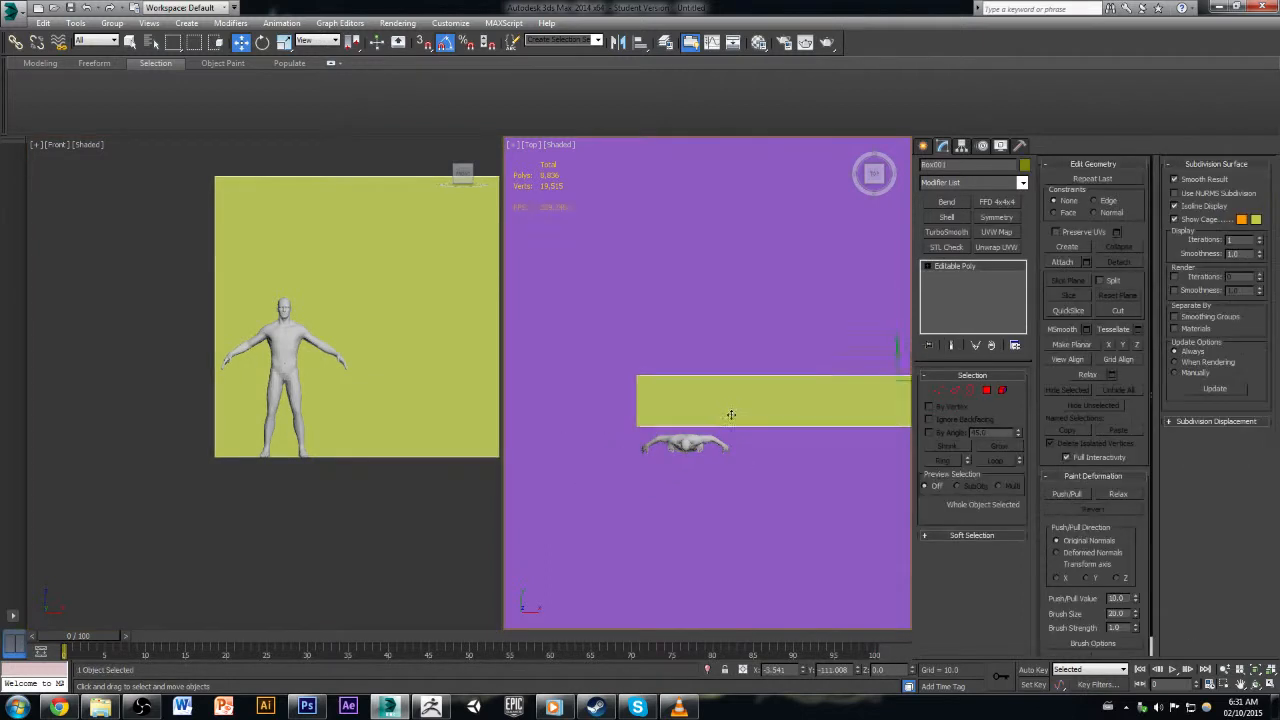
{"action": "scroll", "coordinate": [730, 415], "scroll_direction": "down", "scroll_amount": 3}
{"action": "middle_click_drag", "start_coordinate": [738, 435], "coordinate": [717, 363]}
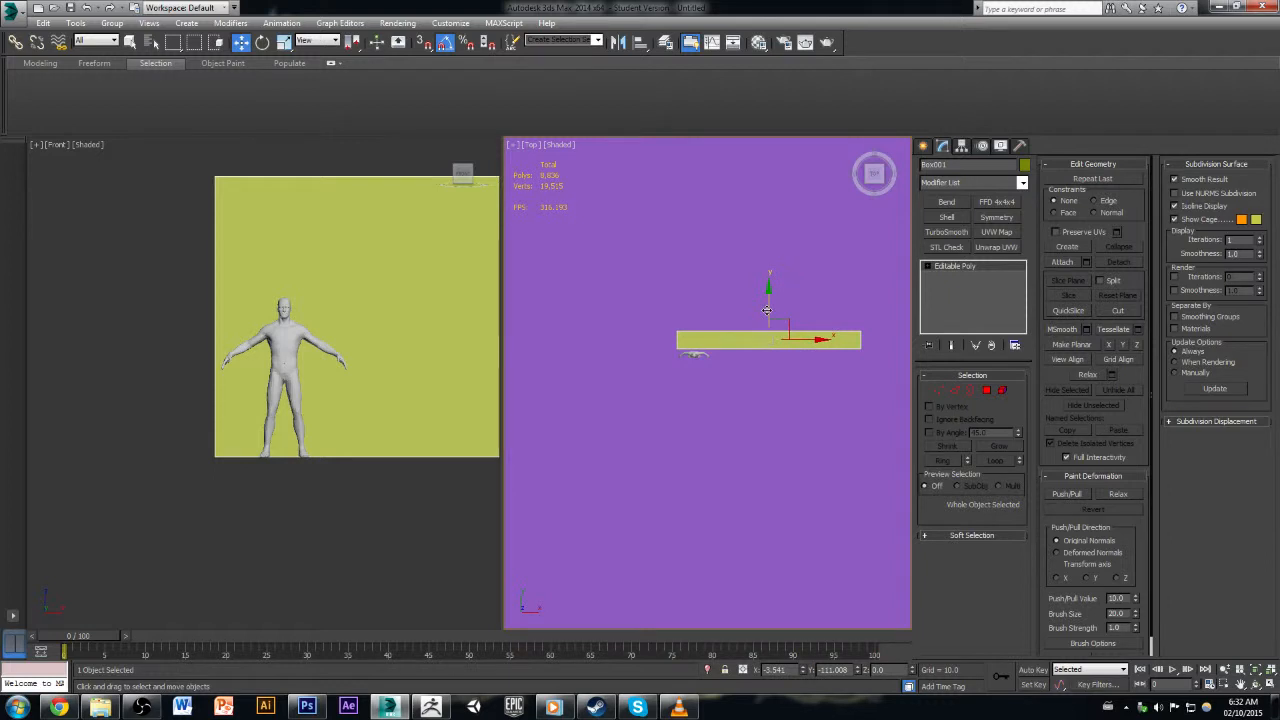
Step: Move the vertices at the wall's far end from the character along X to the ground plane's edge
{"action": "scroll", "coordinate": [750, 337], "scroll_direction": "up", "scroll_amount": 2}
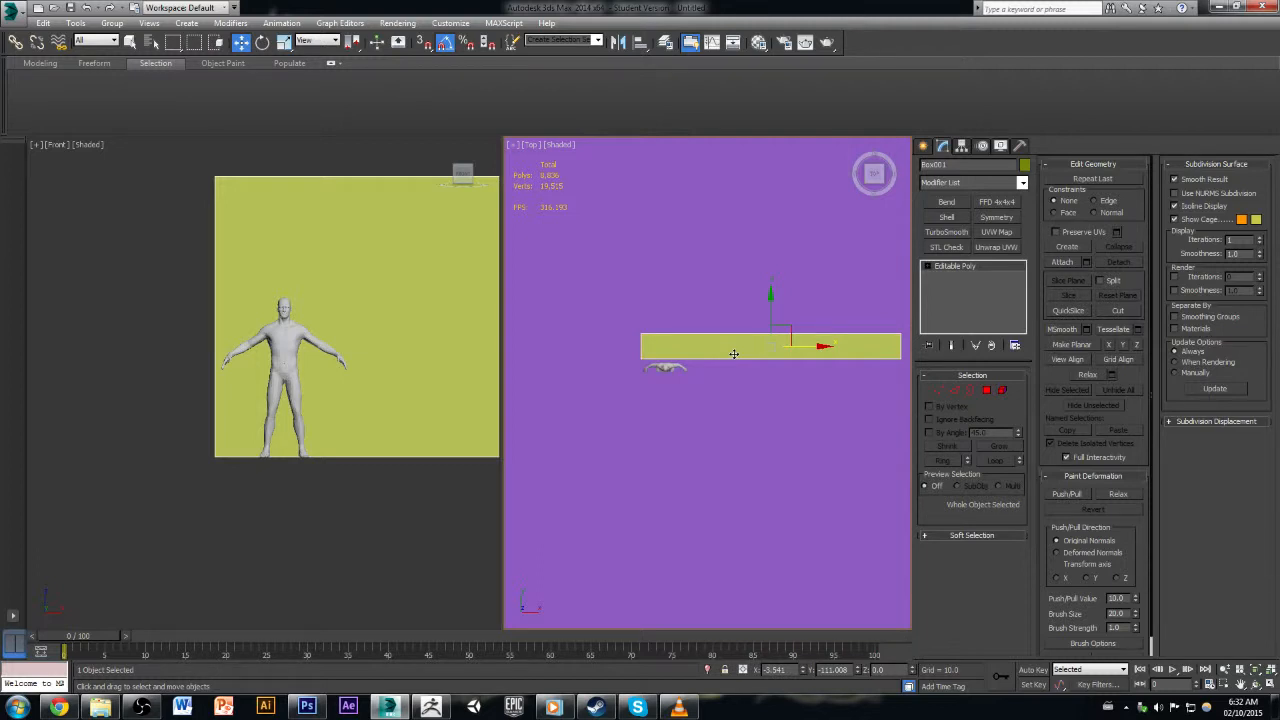
{"action": "scroll", "coordinate": [734, 354], "scroll_direction": "down", "scroll_amount": 5}
{"action": "left_click", "coordinate": [938, 390]}
{"action": "left_click_drag", "start_coordinate": [829, 336], "coordinate": [921, 354]}
{"action": "left_click", "coordinate": [714, 392]}
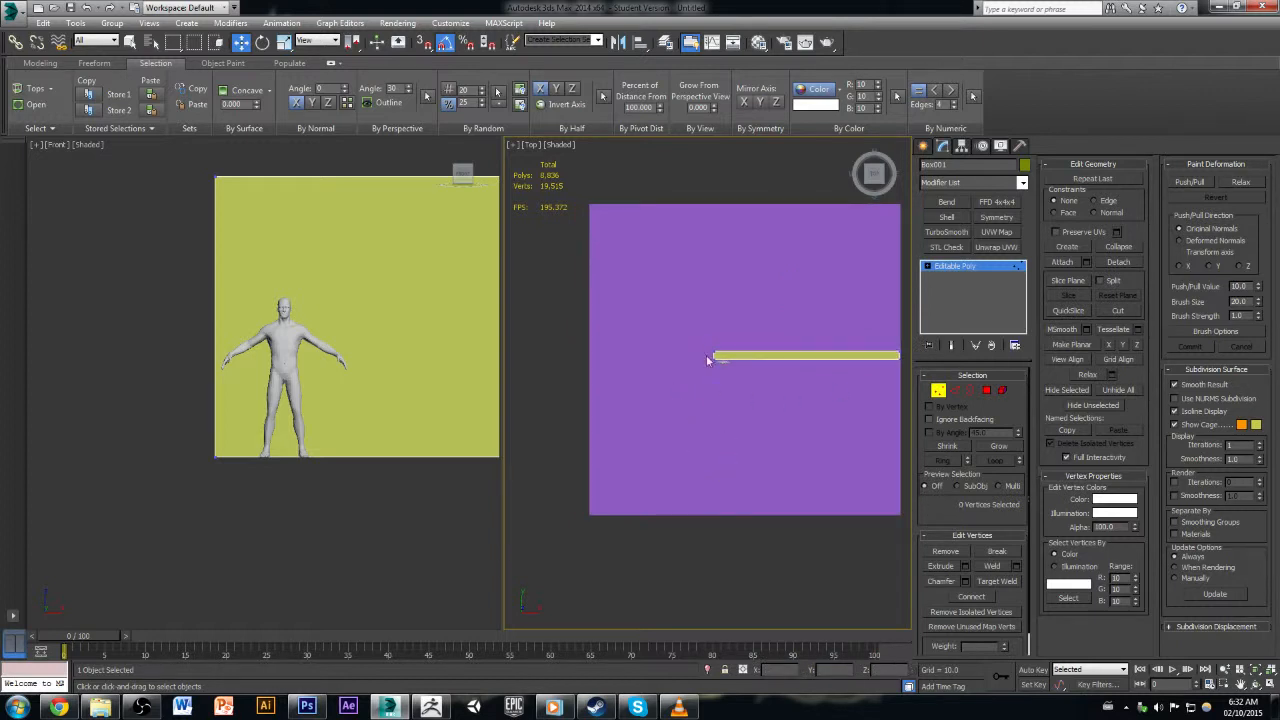
{"action": "scroll", "coordinate": [711, 358], "scroll_direction": "up", "scroll_amount": 3}
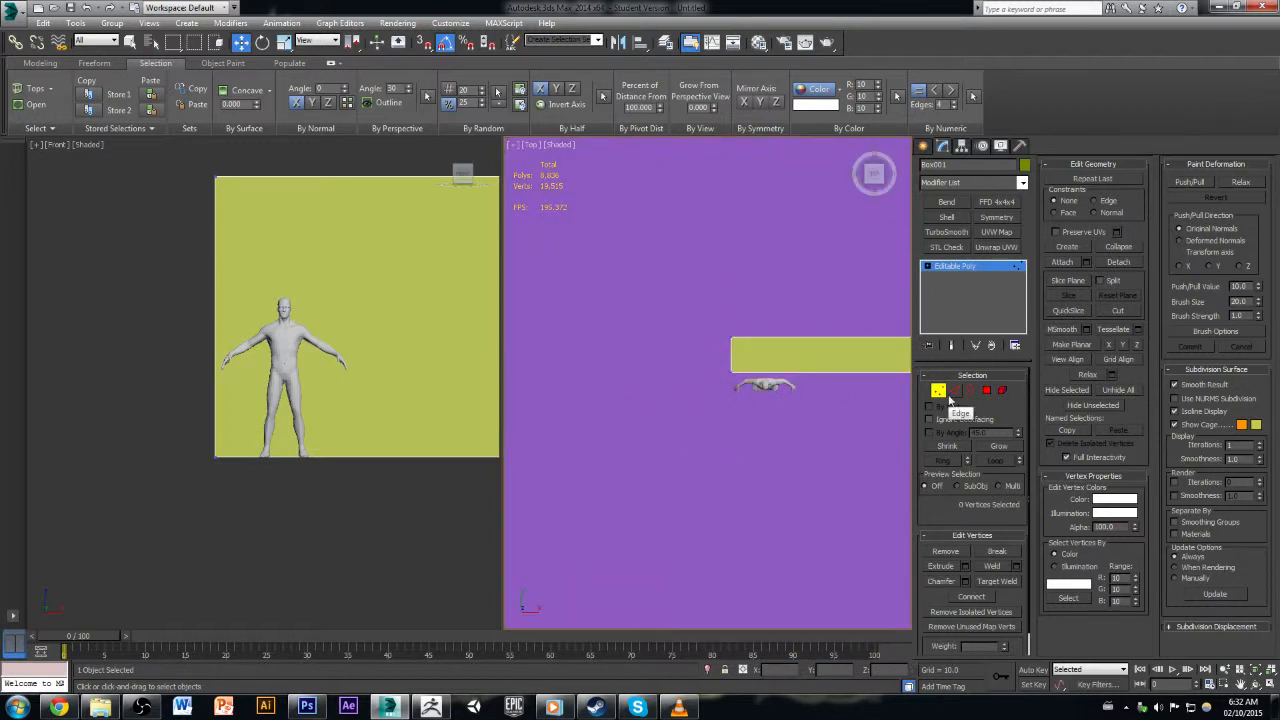
{"action": "scroll", "coordinate": [840, 405], "scroll_direction": "down", "scroll_amount": 3}
{"action": "scroll", "coordinate": [830, 413], "scroll_direction": "down", "scroll_amount": 3}
{"action": "middle_click_drag", "start_coordinate": [851, 463], "coordinate": [716, 417]}
Step: Select the whole wall as an element and clone it along Y to the other side of the character, about Y -420
{"action": "left_click", "coordinate": [1004, 393]}
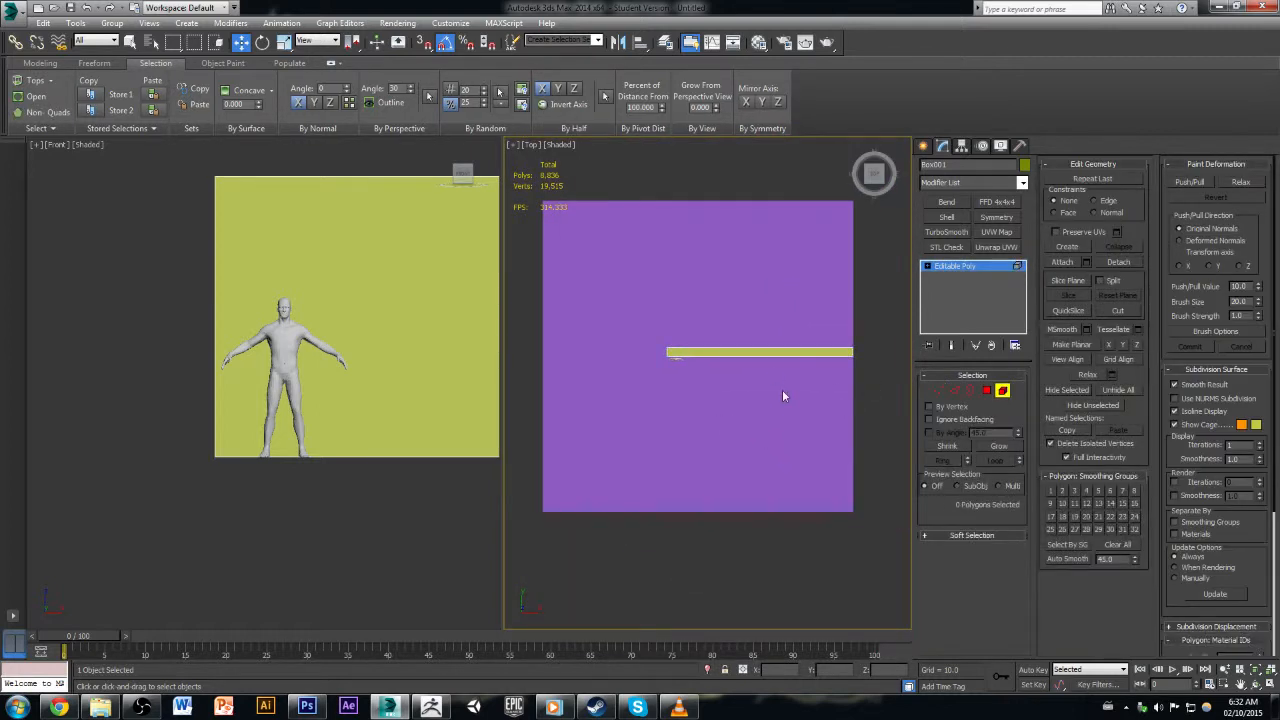
{"action": "left_click", "coordinate": [768, 353]}
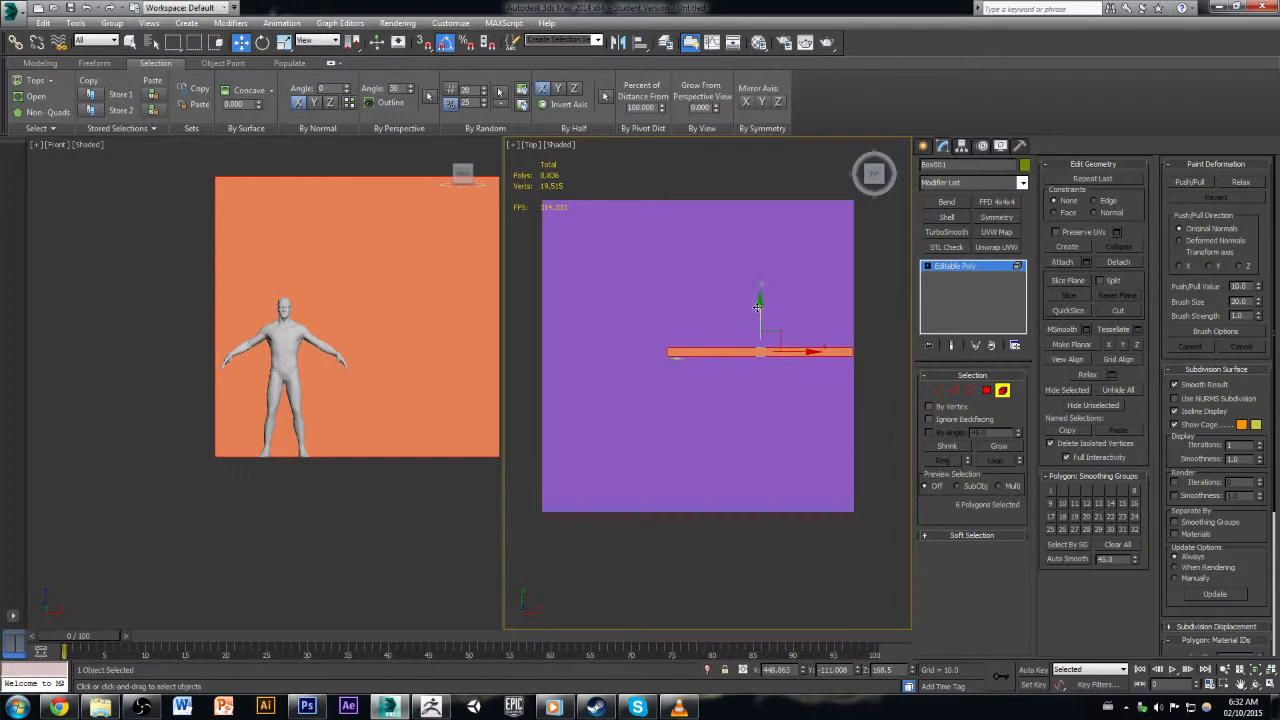
{"action": "left_click_drag", "start_coordinate": [758, 305], "coordinate": [760, 383], "text": "shift"}
{"action": "left_click", "coordinate": [694, 364]}
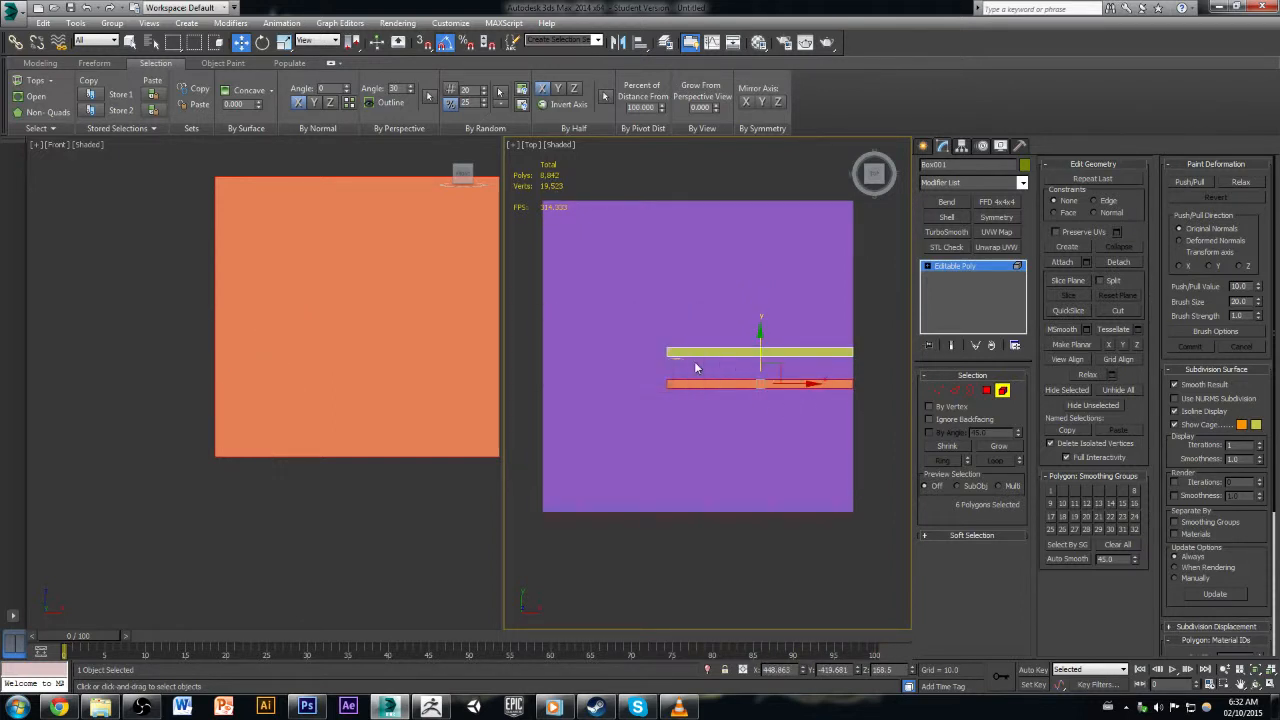
Step: Rotate the cloned wall perpendicular to the original and move it to the original's open end, about X -477
{"action": "key", "text": "e"}
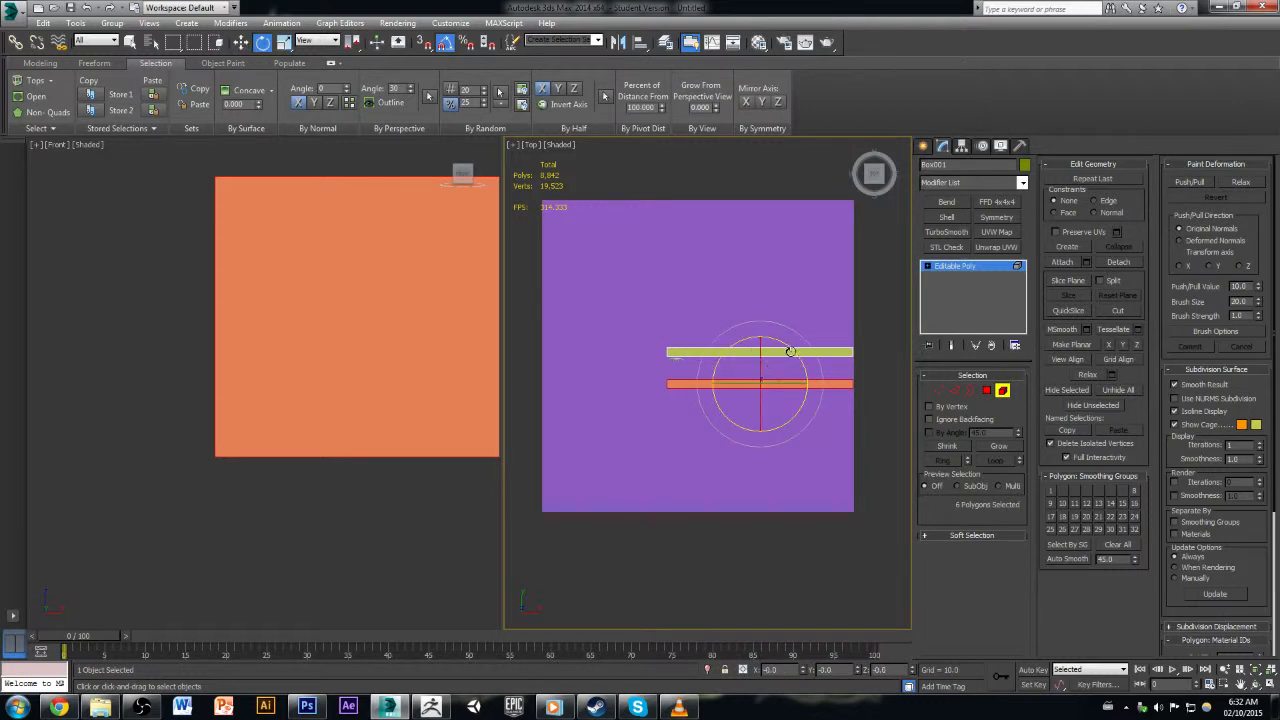
{"action": "left_click_drag", "start_coordinate": [790, 351], "coordinate": [696, 383]}
{"action": "key", "text": "w"}
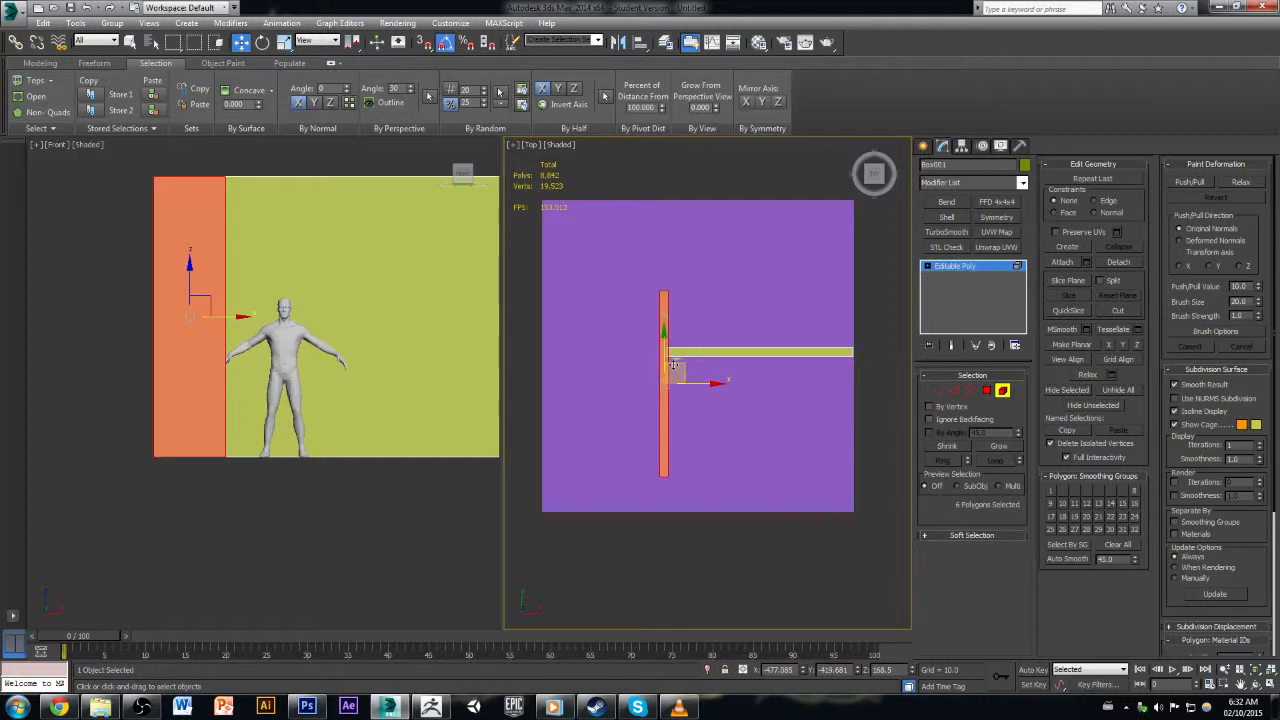
Step: Set the orthographic viewport to Perspective and orbit to view the character standing inside the corner of the two walls
{"action": "middle_click_drag", "start_coordinate": [470, 380], "coordinate": [418, 445], "text": "alt"}
{"action": "left_click", "coordinate": [46, 147]}
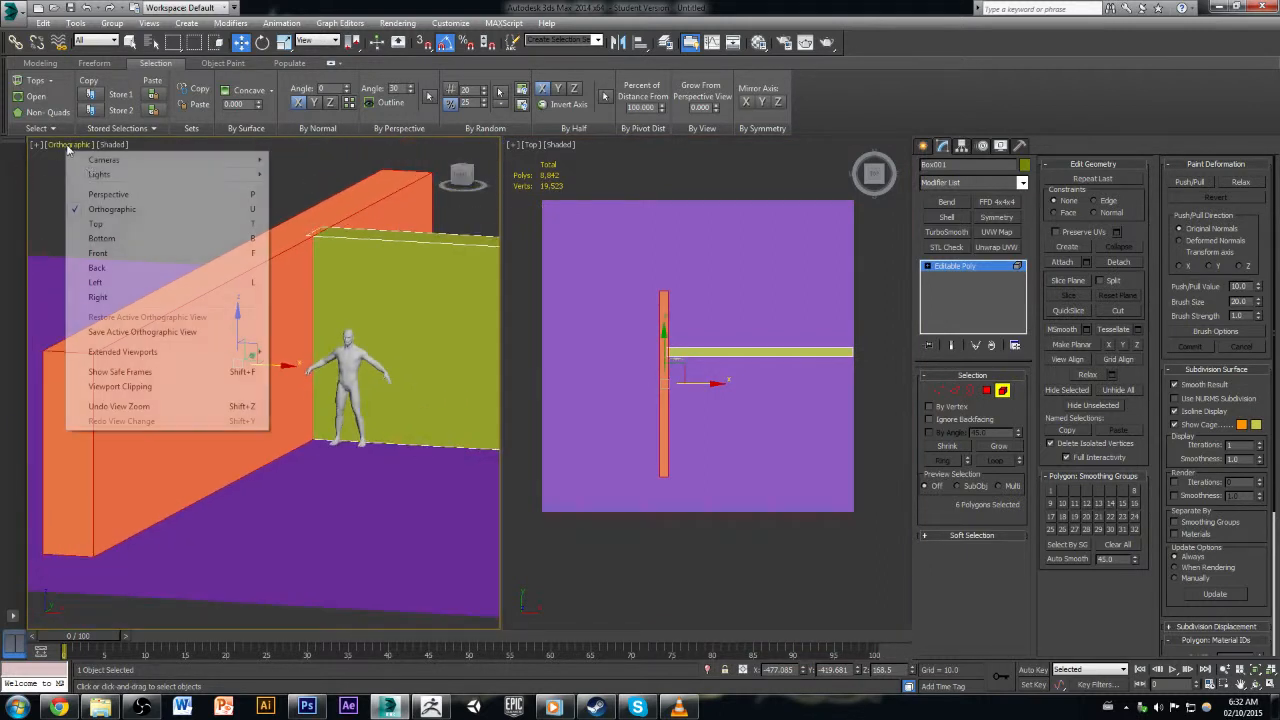
{"action": "left_click", "coordinate": [118, 192]}
{"action": "middle_click_drag", "start_coordinate": [345, 335], "coordinate": [334, 374], "text": "alt"}
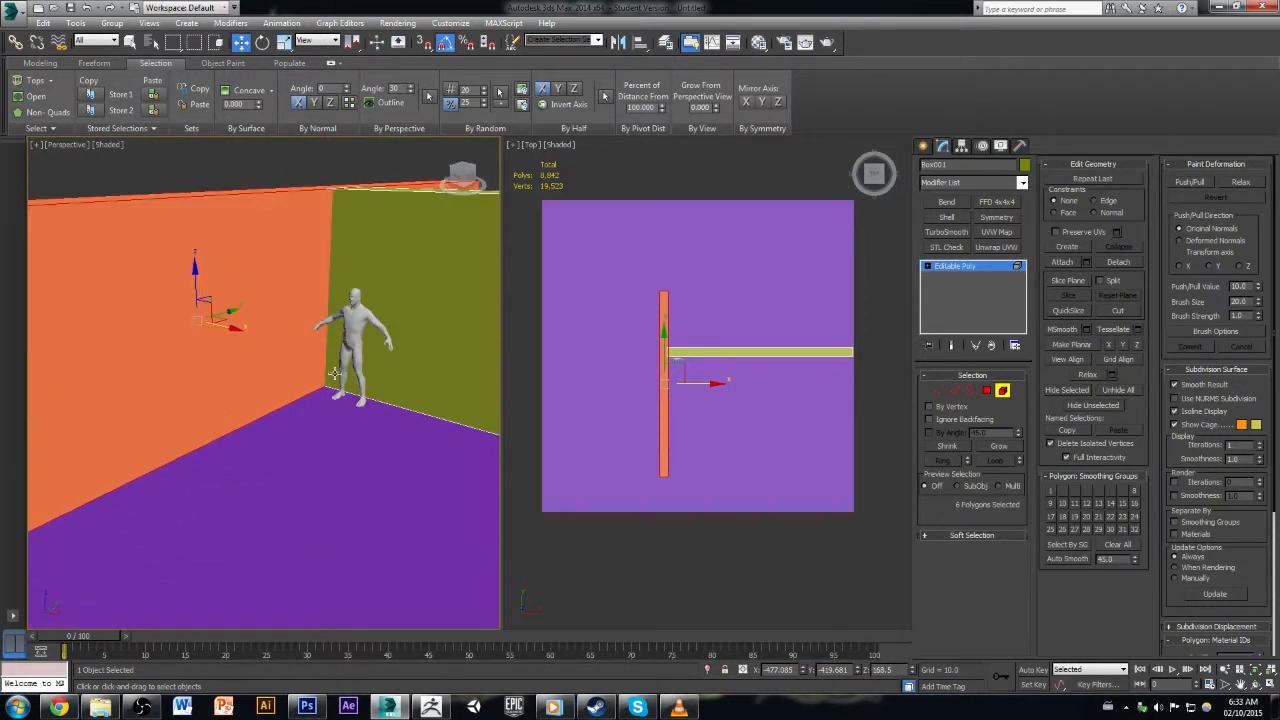
Step: Move the perpendicular wall along X to about -486, closer to the original wall's end
{"action": "middle_click_drag", "start_coordinate": [713, 455], "coordinate": [824, 495]}
{"action": "scroll", "coordinate": [800, 435], "scroll_direction": "up", "scroll_amount": 3}
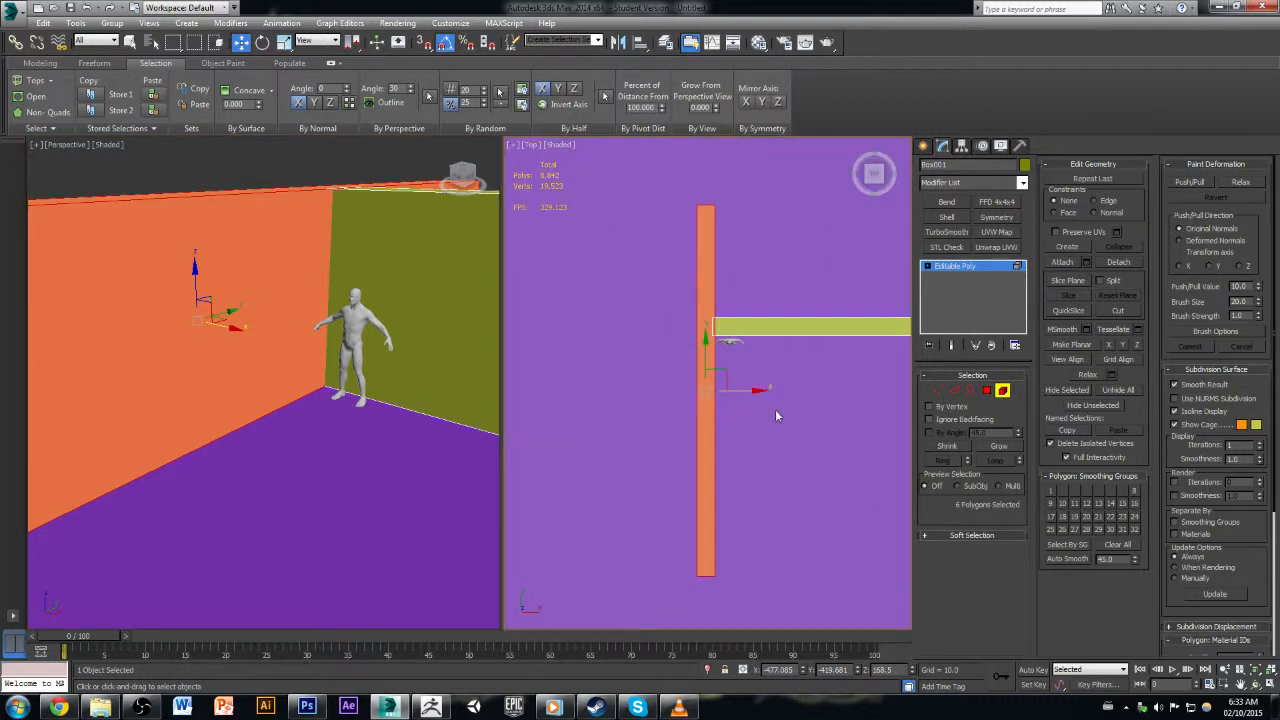
{"action": "scroll", "coordinate": [721, 377], "scroll_direction": "up", "scroll_amount": 1}
{"action": "left_click_drag", "start_coordinate": [737, 396], "coordinate": [735, 398]}
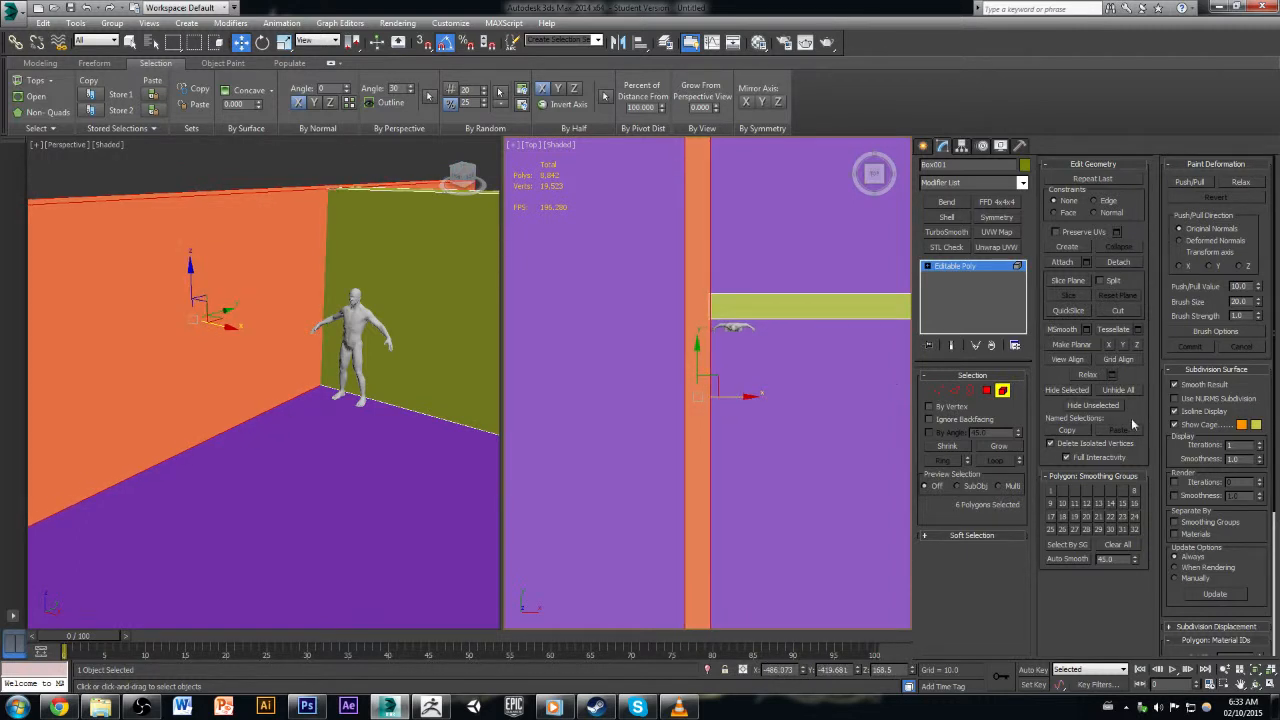
Step: Move the perpendicular wall's end vertices behind the character along Y and vertex-snap them flush with the original wall's outer edge
{"action": "key", "text": "1"}
{"action": "middle_click_drag", "start_coordinate": [822, 325], "coordinate": [819, 410]}
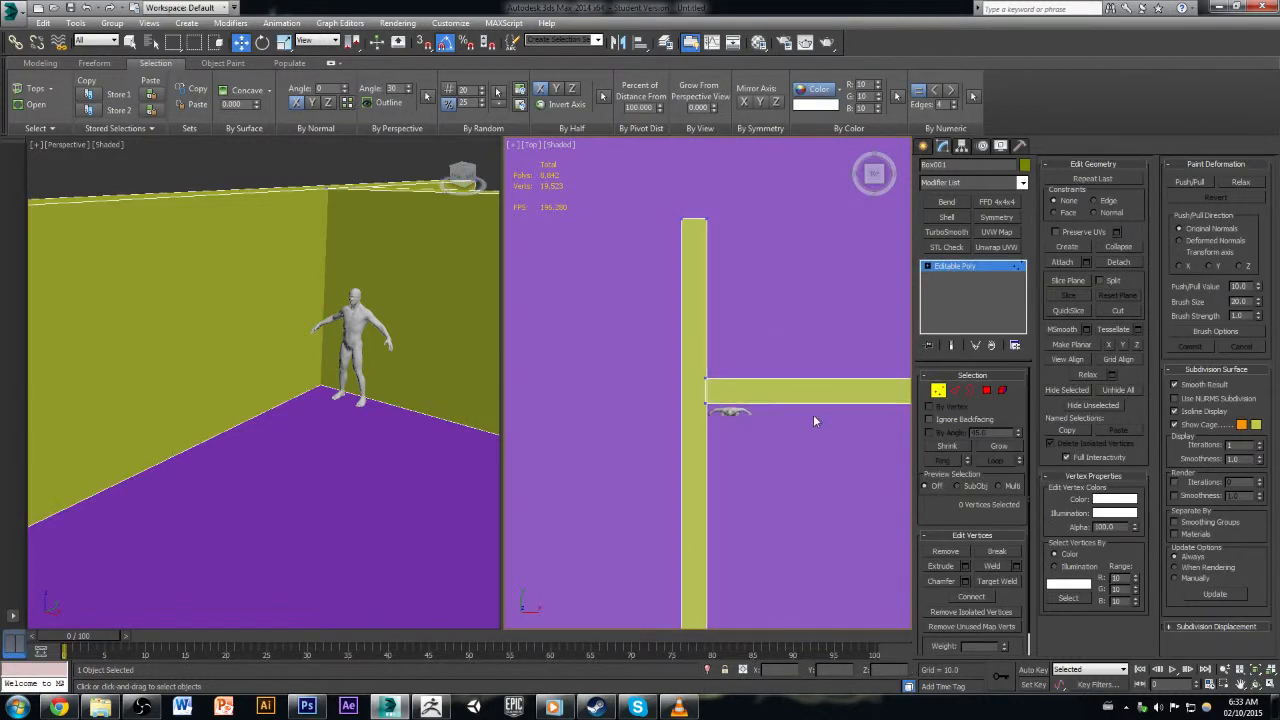
{"action": "left_click_drag", "start_coordinate": [652, 205], "coordinate": [728, 263]}
{"action": "left_click_drag", "start_coordinate": [694, 180], "coordinate": [690, 329]}
{"action": "scroll", "coordinate": [705, 362], "scroll_direction": "up", "scroll_amount": 5}
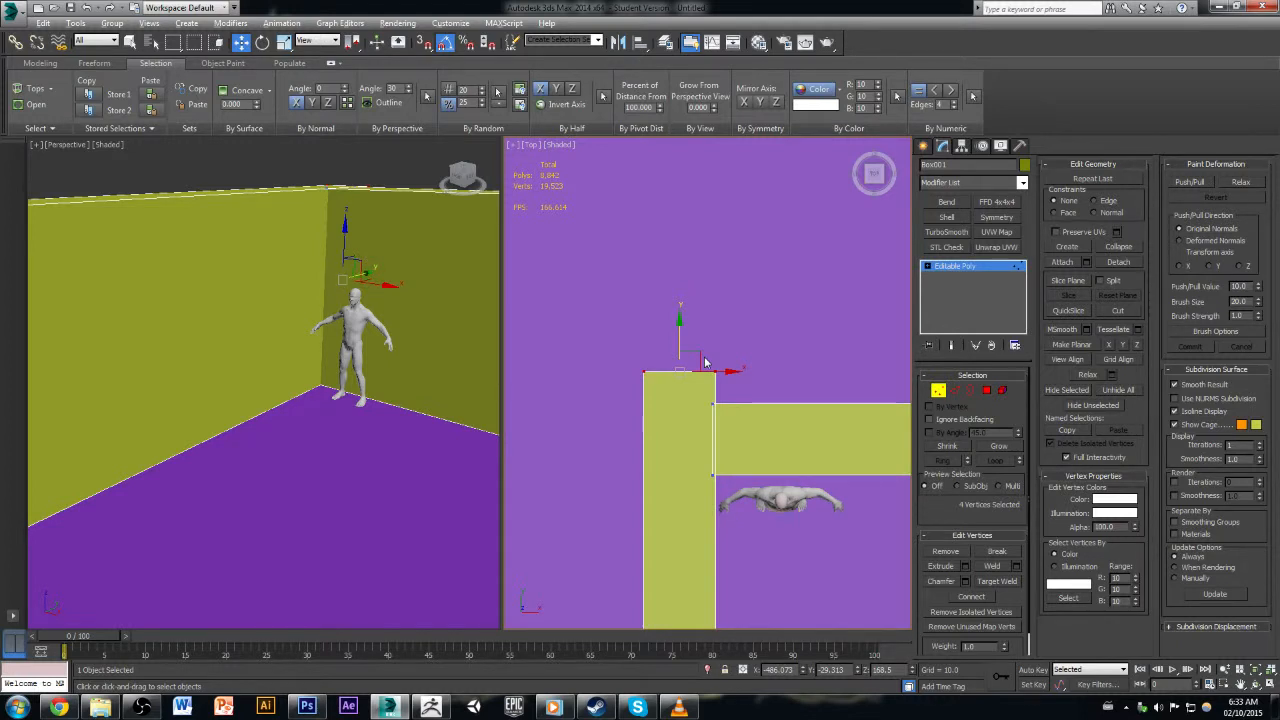
{"action": "key", "text": "s"}
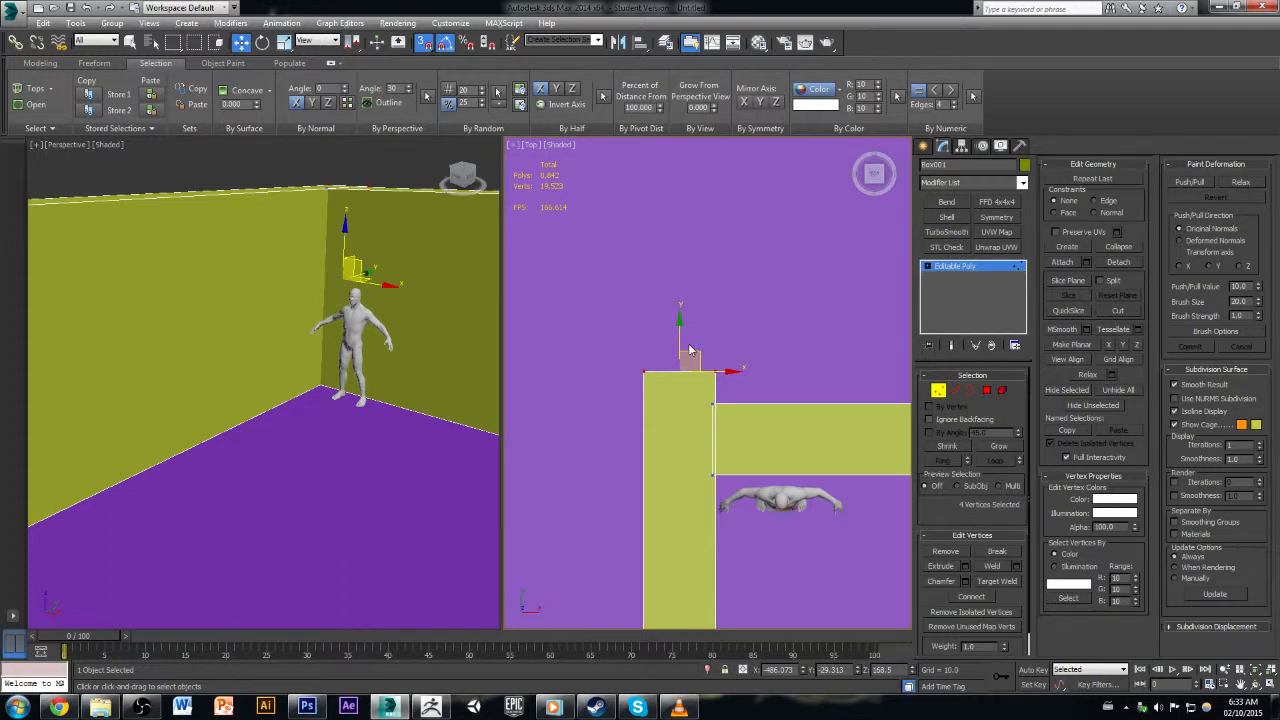
{"action": "left_click_drag", "start_coordinate": [680, 372], "coordinate": [712, 403]}
{"action": "left_click", "coordinate": [717, 421]}
Step: Snap the original wall's end vertices along X to the inner face of the perpendicular wall
{"action": "scroll", "coordinate": [717, 421], "scroll_direction": "up", "scroll_amount": 5}
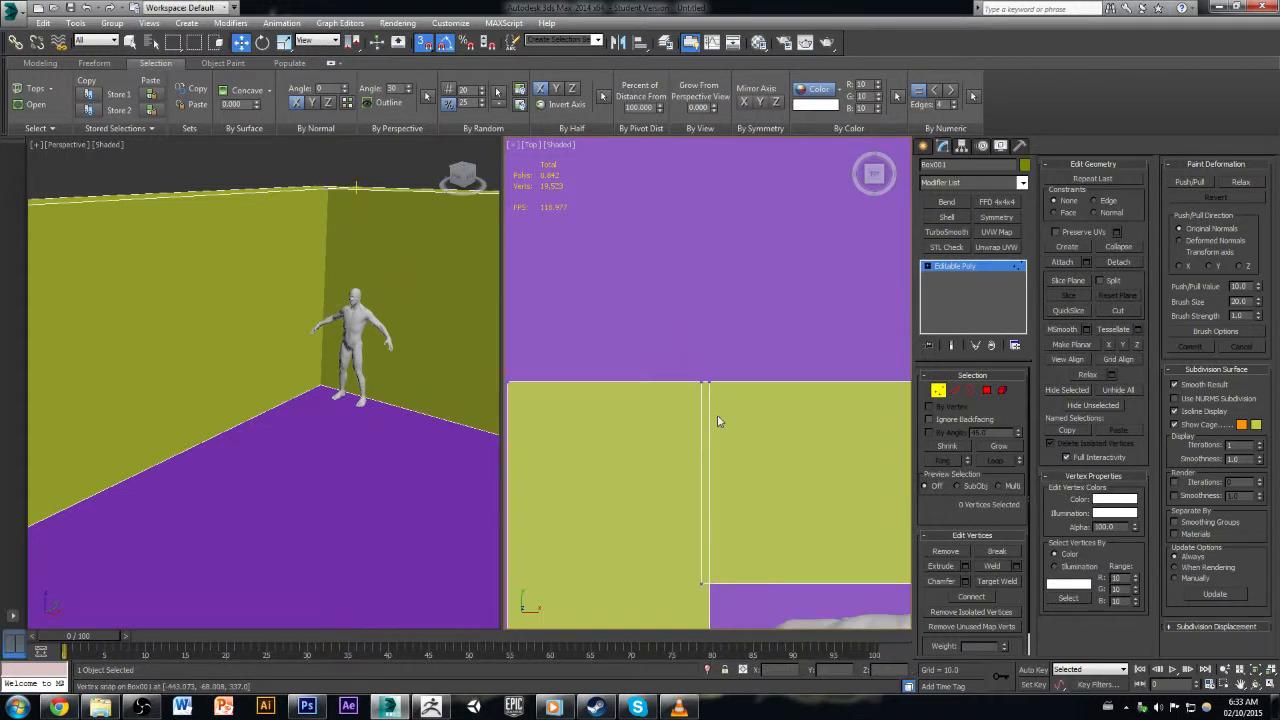
{"action": "scroll", "coordinate": [716, 421], "scroll_direction": "down", "scroll_amount": 3}
{"action": "middle_click_drag", "start_coordinate": [737, 449], "coordinate": [718, 392]}
{"action": "scroll", "coordinate": [689, 371], "scroll_direction": "up", "scroll_amount": 2}
{"action": "left_click_drag", "start_coordinate": [670, 333], "coordinate": [696, 489]}
{"action": "left_click_drag", "start_coordinate": [718, 407], "coordinate": [702, 335]}
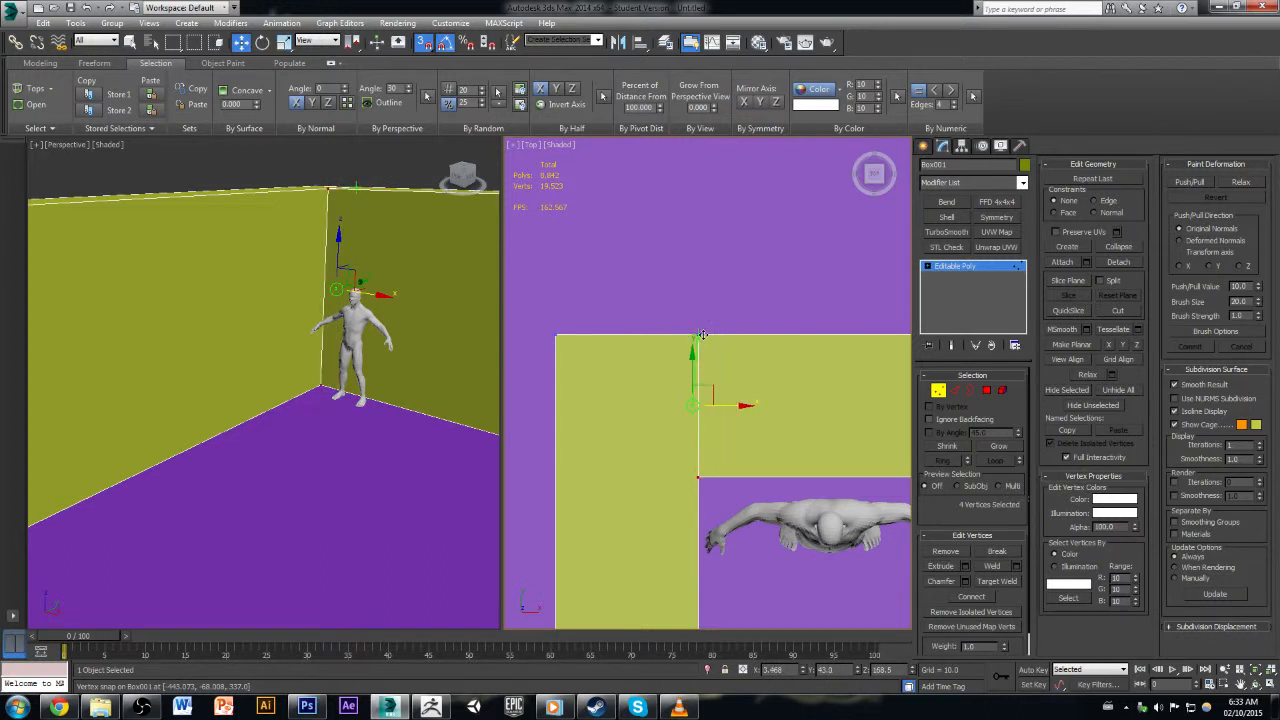
{"action": "left_click", "coordinate": [755, 304]}
Step: Inspect the corner joint between the two walls at object and element level, and check the perpendicular wall's full length
{"action": "scroll", "coordinate": [767, 443], "scroll_direction": "down", "scroll_amount": 2}
{"action": "scroll", "coordinate": [795, 508], "scroll_direction": "down", "scroll_amount": 2}
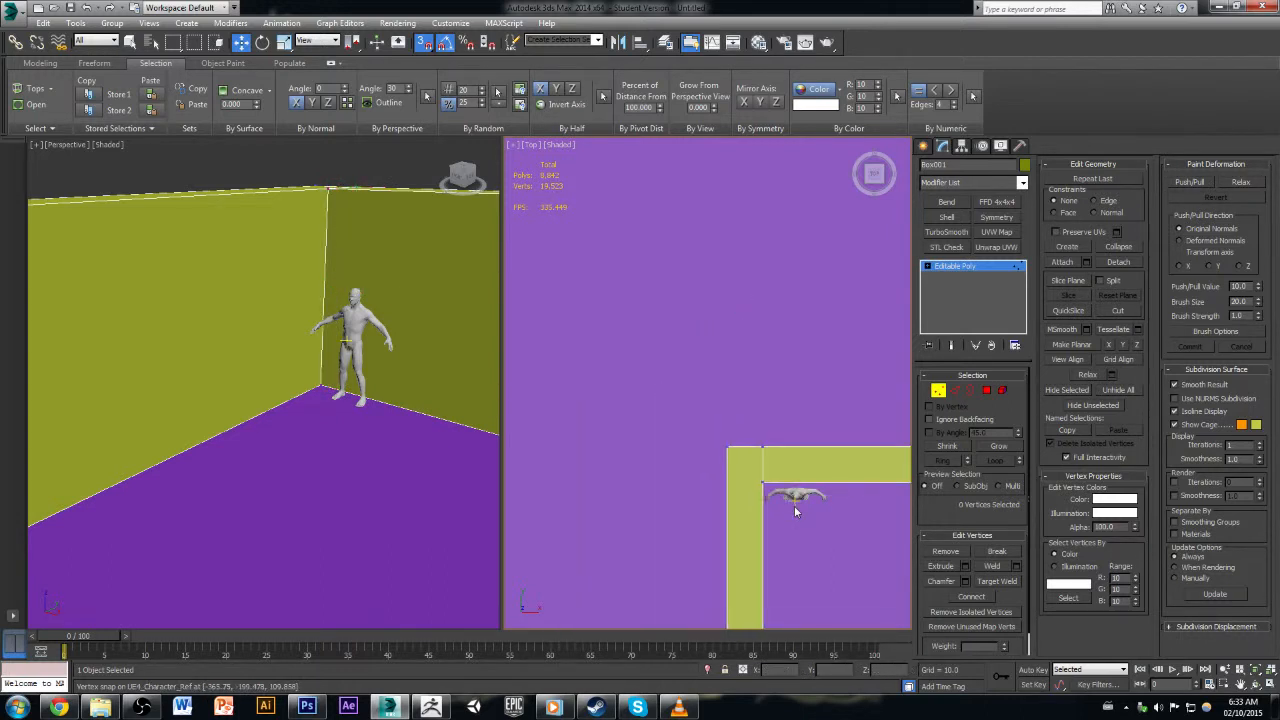
{"action": "middle_click_drag", "start_coordinate": [795, 507], "coordinate": [771, 360]}
{"action": "scroll", "coordinate": [738, 351], "scroll_direction": "up", "scroll_amount": 1}
{"action": "scroll", "coordinate": [728, 331], "scroll_direction": "up", "scroll_amount": 3}
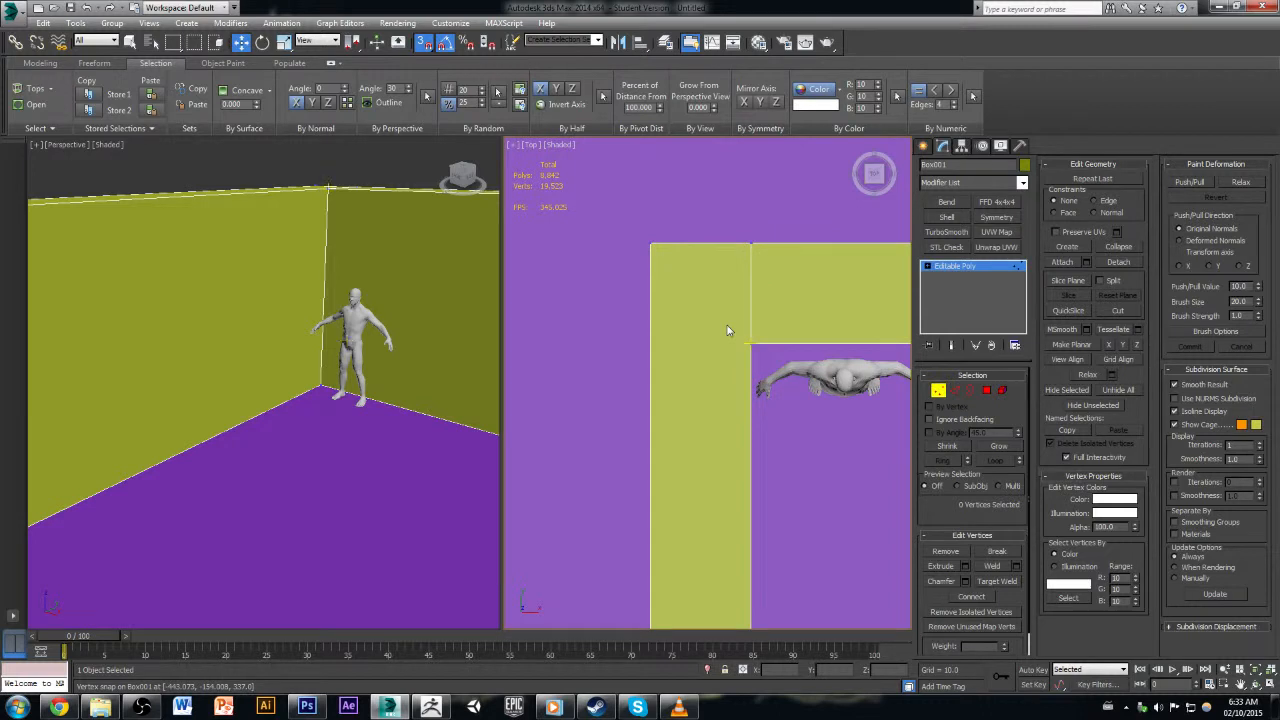
{"action": "scroll", "coordinate": [728, 331], "scroll_direction": "down", "scroll_amount": 6}
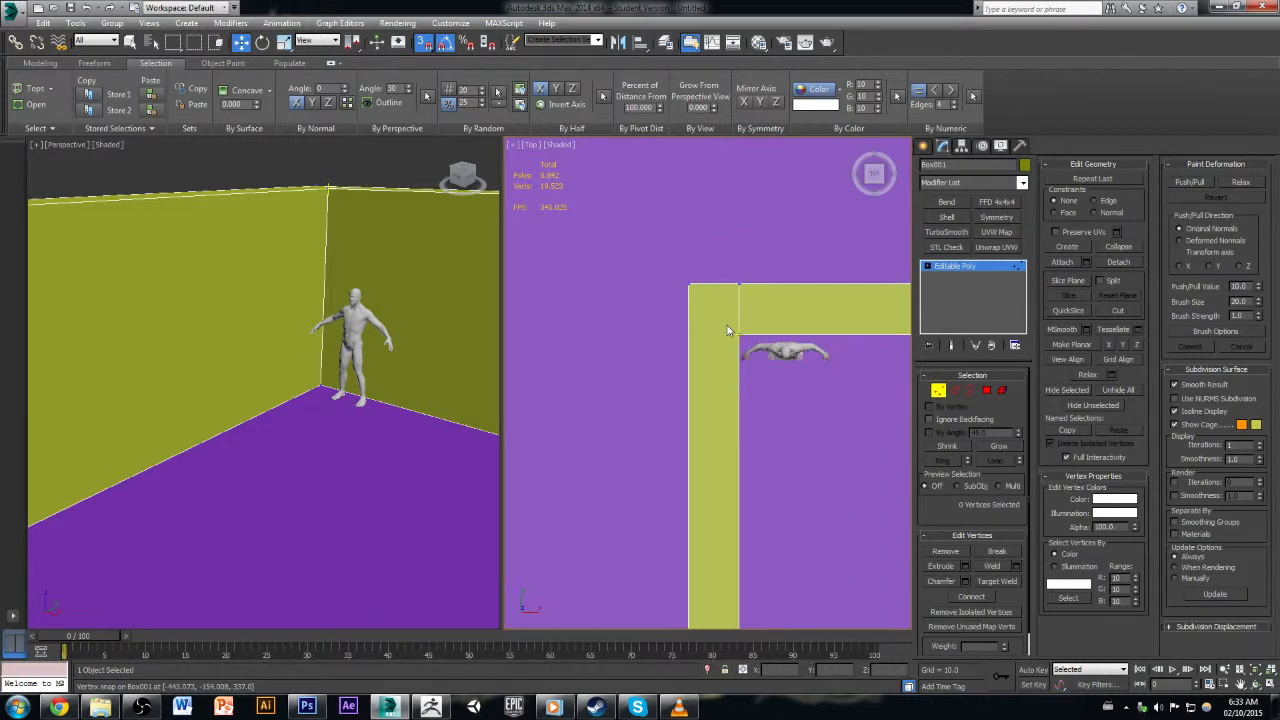
{"action": "left_click", "coordinate": [946, 391]}
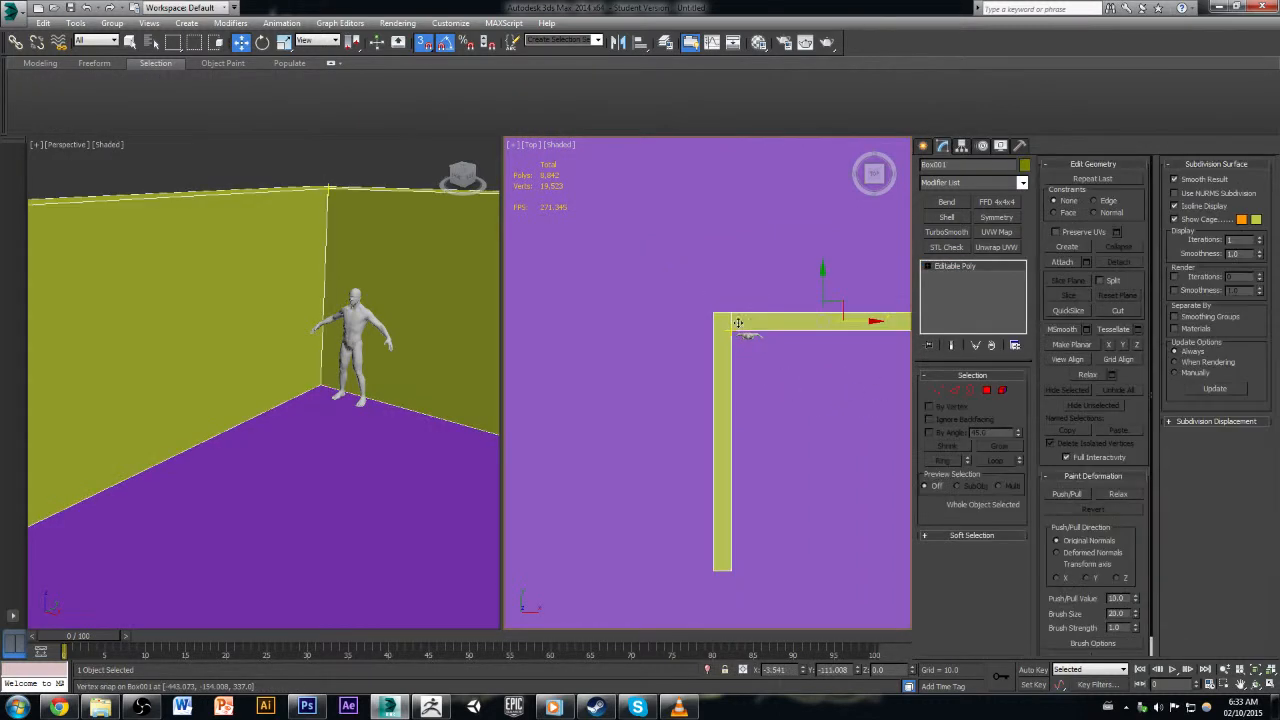
{"action": "scroll", "coordinate": [731, 332], "scroll_direction": "up", "scroll_amount": 4}
{"action": "left_click", "coordinate": [1002, 391]}
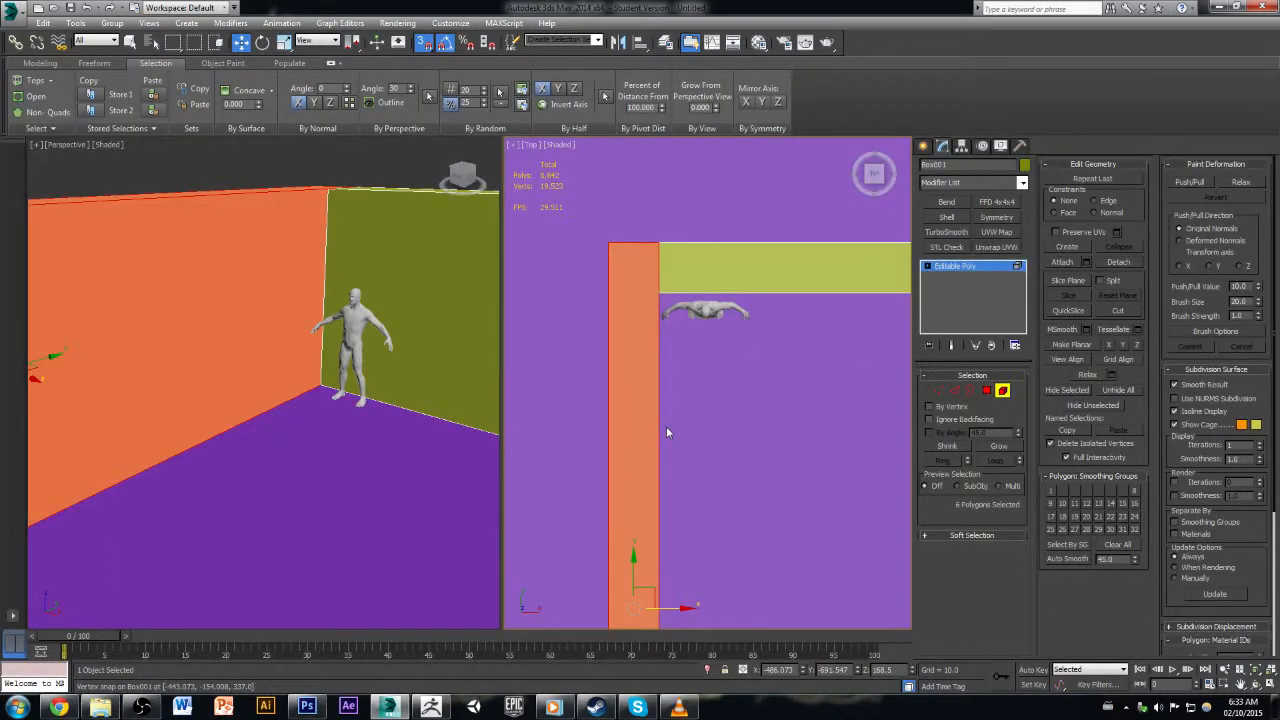
{"action": "middle_click_drag", "start_coordinate": [684, 398], "coordinate": [752, 422]}
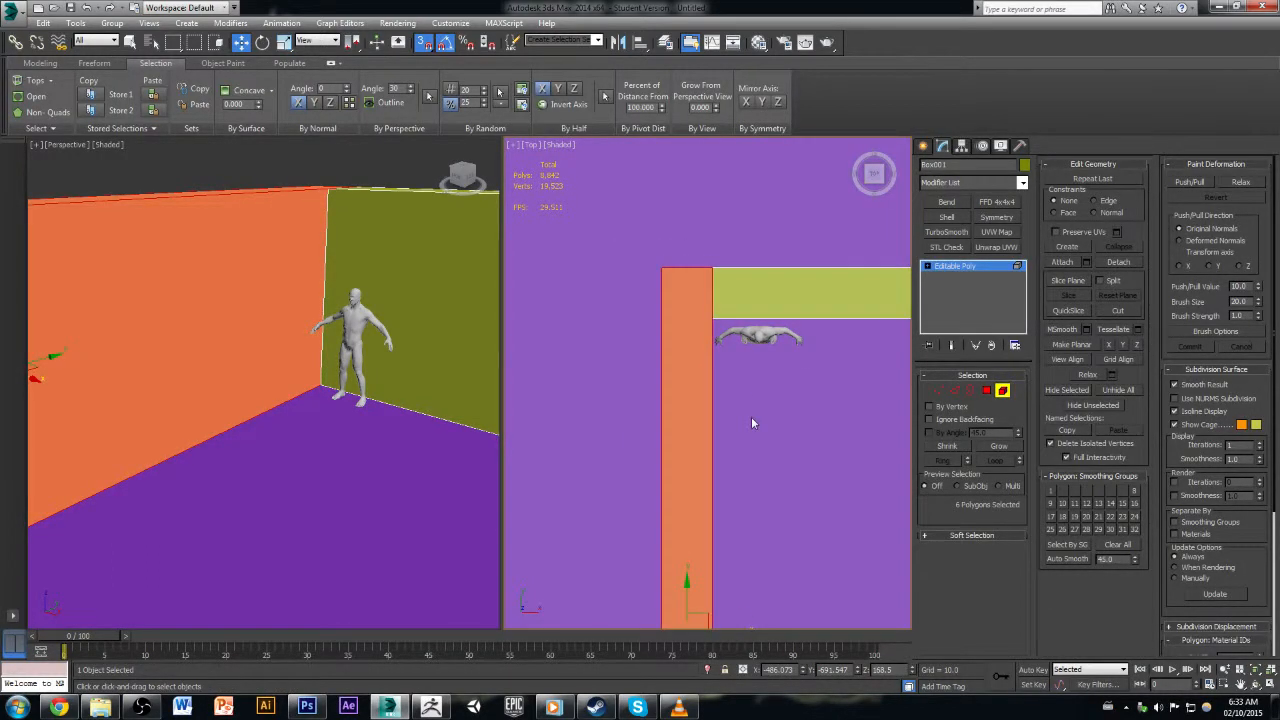
{"action": "scroll", "coordinate": [752, 420], "scroll_direction": "down", "scroll_amount": 6}
{"action": "scroll", "coordinate": [752, 420], "scroll_direction": "up", "scroll_amount": 2}
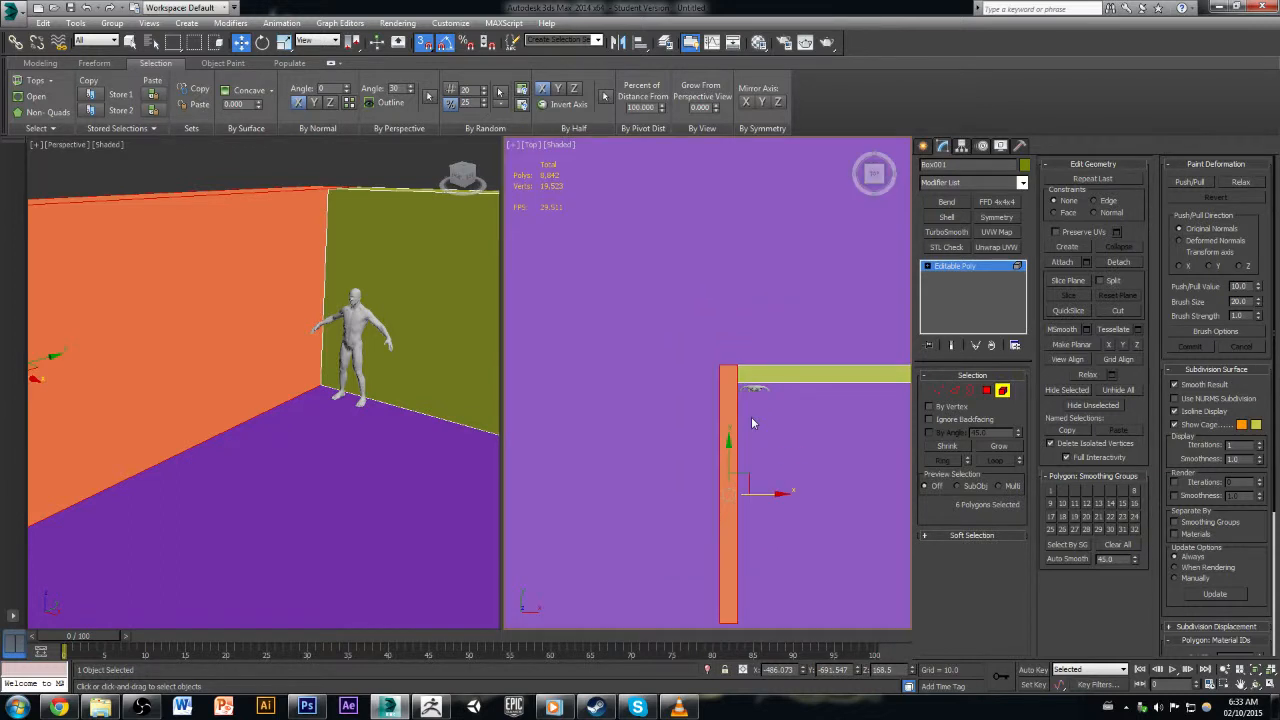
{"action": "scroll", "coordinate": [751, 416], "scroll_direction": "down", "scroll_amount": 3}
{"action": "middle_click_drag", "start_coordinate": [754, 423], "coordinate": [711, 170]}
Step: Snap the perpendicular wall's open-end vertices along Y to the ground plane's edge, then deselect the walls
{"action": "left_click", "coordinate": [937, 391]}
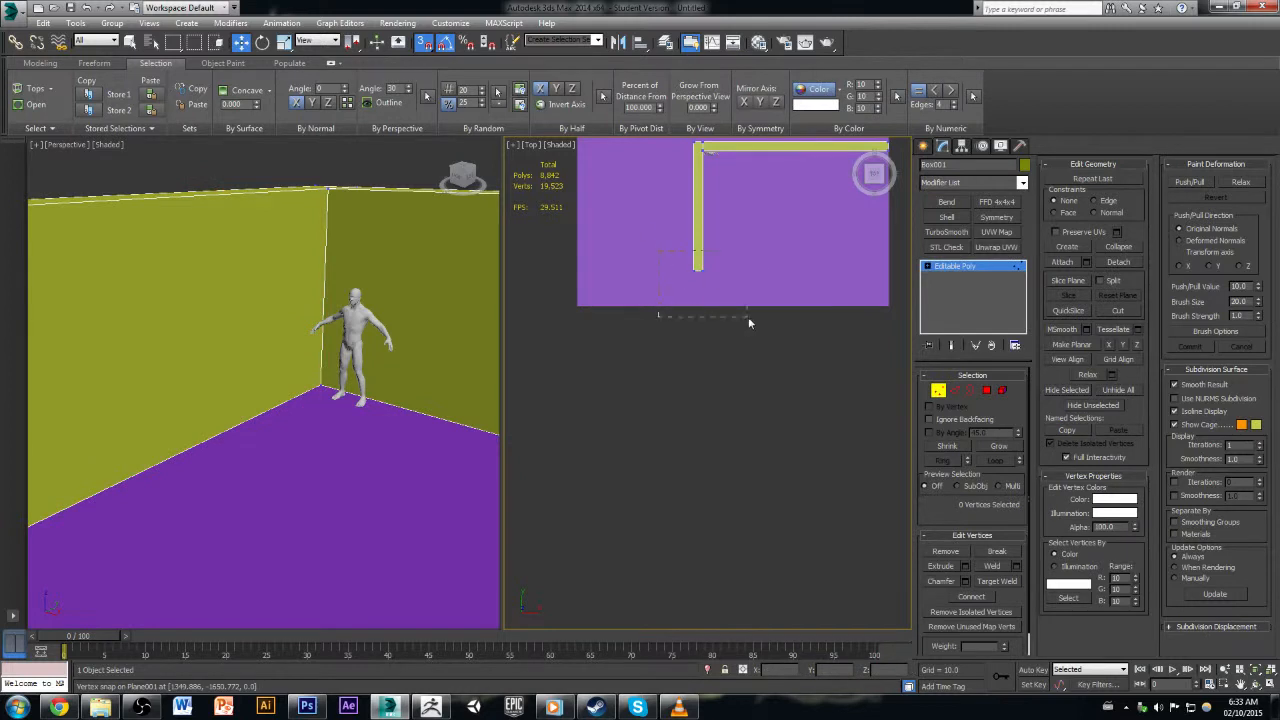
{"action": "left_click_drag", "start_coordinate": [748, 316], "coordinate": [748, 317]}
{"action": "scroll", "coordinate": [699, 262], "scroll_direction": "up", "scroll_amount": 2}
{"action": "left_click_drag", "start_coordinate": [697, 239], "coordinate": [528, 324]}
{"action": "left_click", "coordinate": [740, 361]}
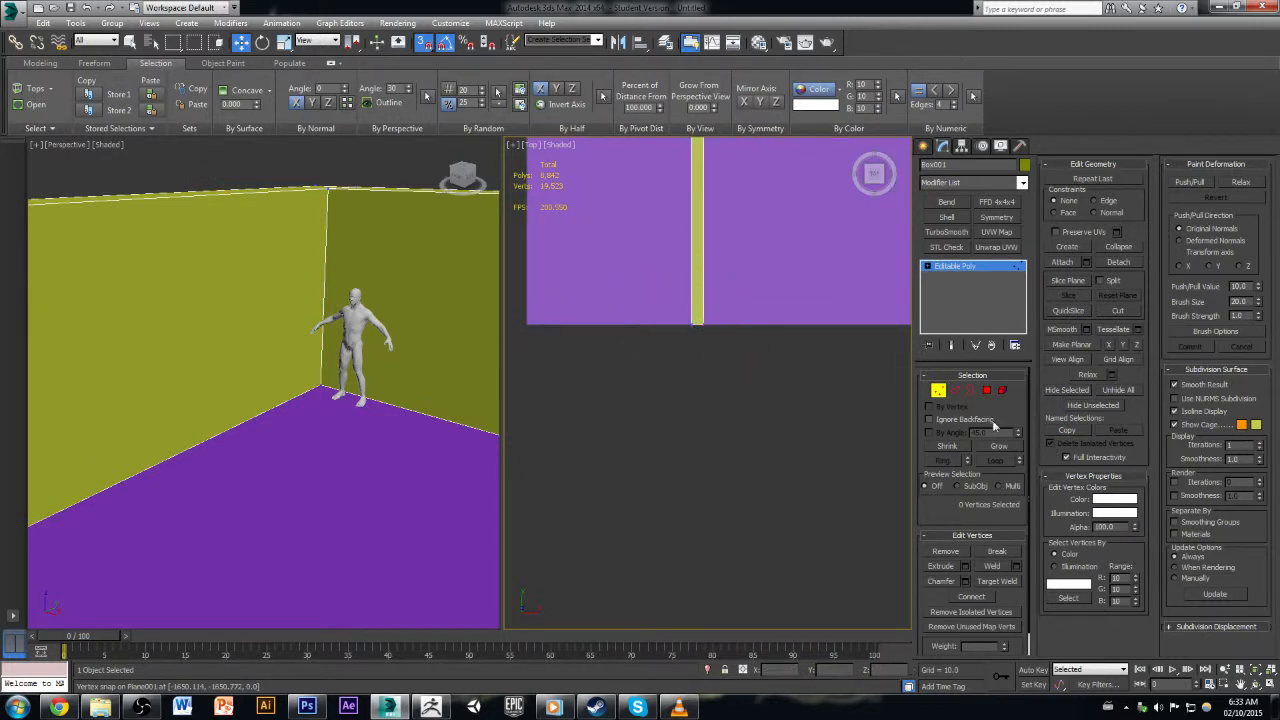
{"action": "left_click", "coordinate": [938, 391]}
{"action": "left_click", "coordinate": [792, 367]}
Step: Examine the whole L-shaped wall layout on the ground plane from above and in perspective
{"action": "middle_click_drag", "start_coordinate": [729, 378], "coordinate": [733, 434]}
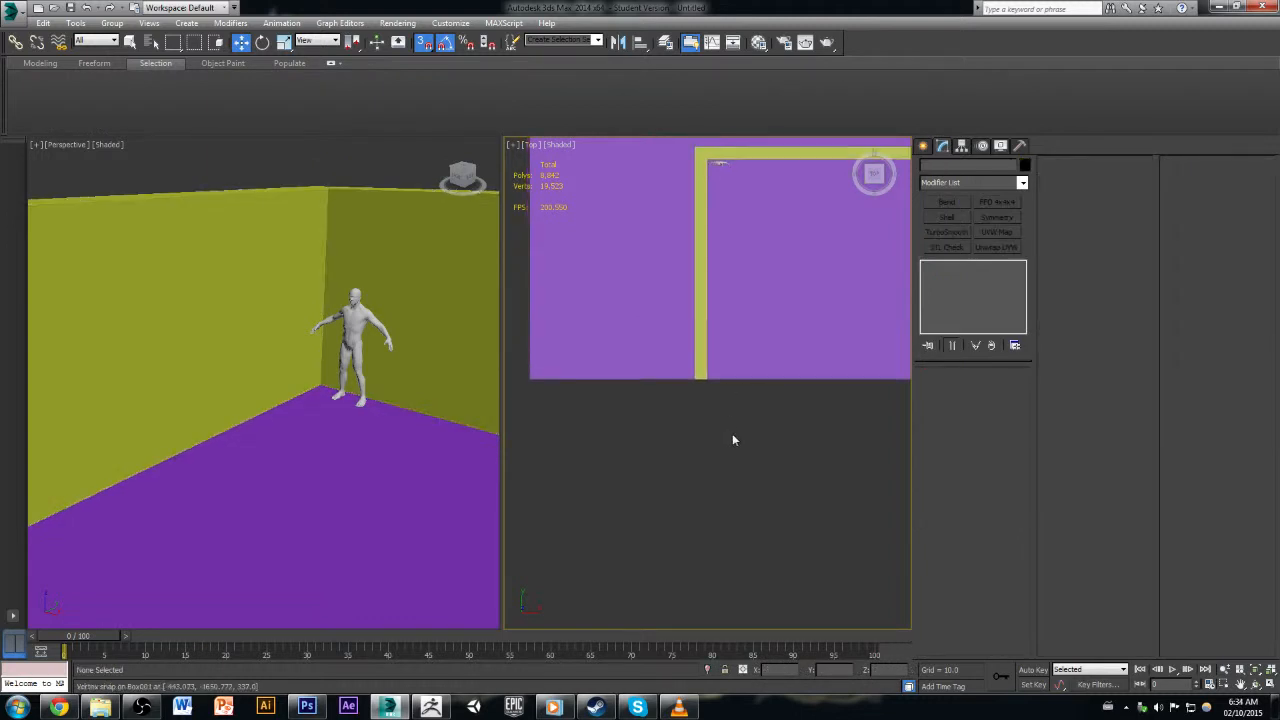
{"action": "scroll", "coordinate": [727, 419], "scroll_direction": "down", "scroll_amount": 4}
{"action": "scroll", "coordinate": [795, 266], "scroll_direction": "up", "scroll_amount": 2}
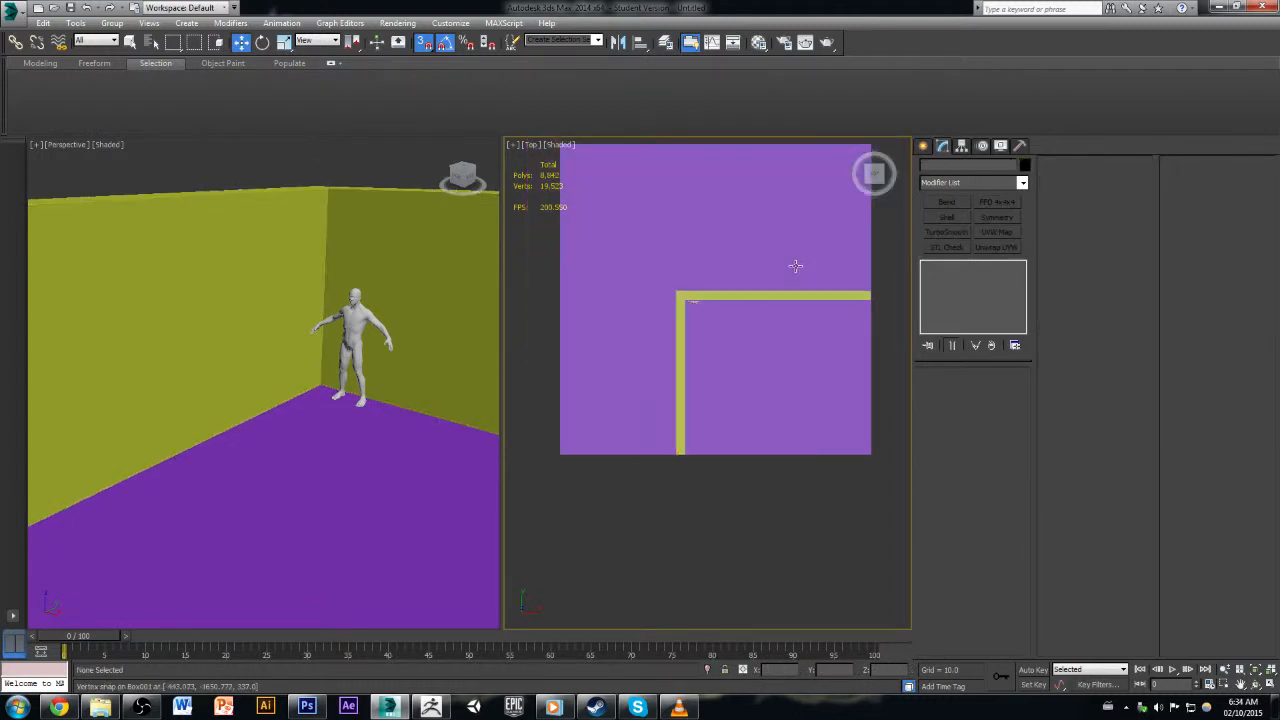
{"action": "scroll", "coordinate": [795, 266], "scroll_direction": "up", "scroll_amount": 1}
{"action": "scroll", "coordinate": [688, 319], "scroll_direction": "down", "scroll_amount": 1}
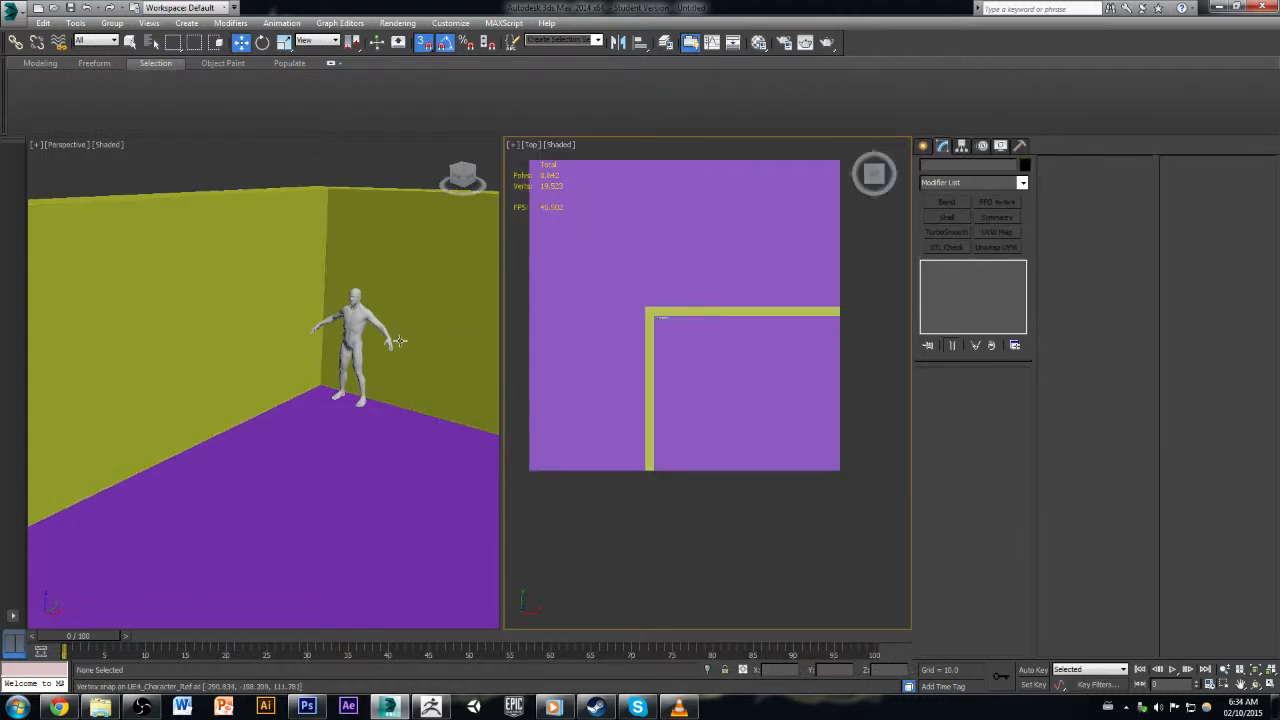
{"action": "scroll", "coordinate": [398, 341], "scroll_direction": "down", "scroll_amount": 8}
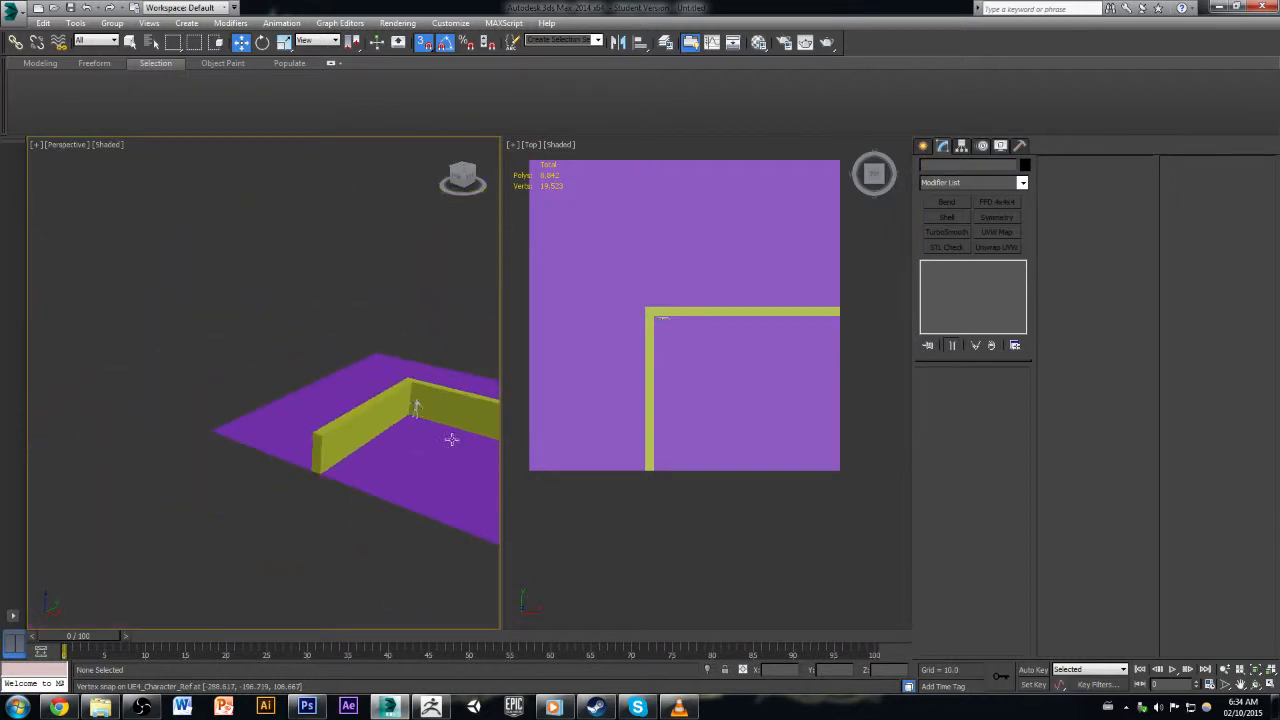
{"action": "middle_click_drag", "start_coordinate": [451, 439], "coordinate": [366, 409], "text": "alt"}
{"action": "scroll", "coordinate": [371, 401], "scroll_direction": "up", "scroll_amount": 4}
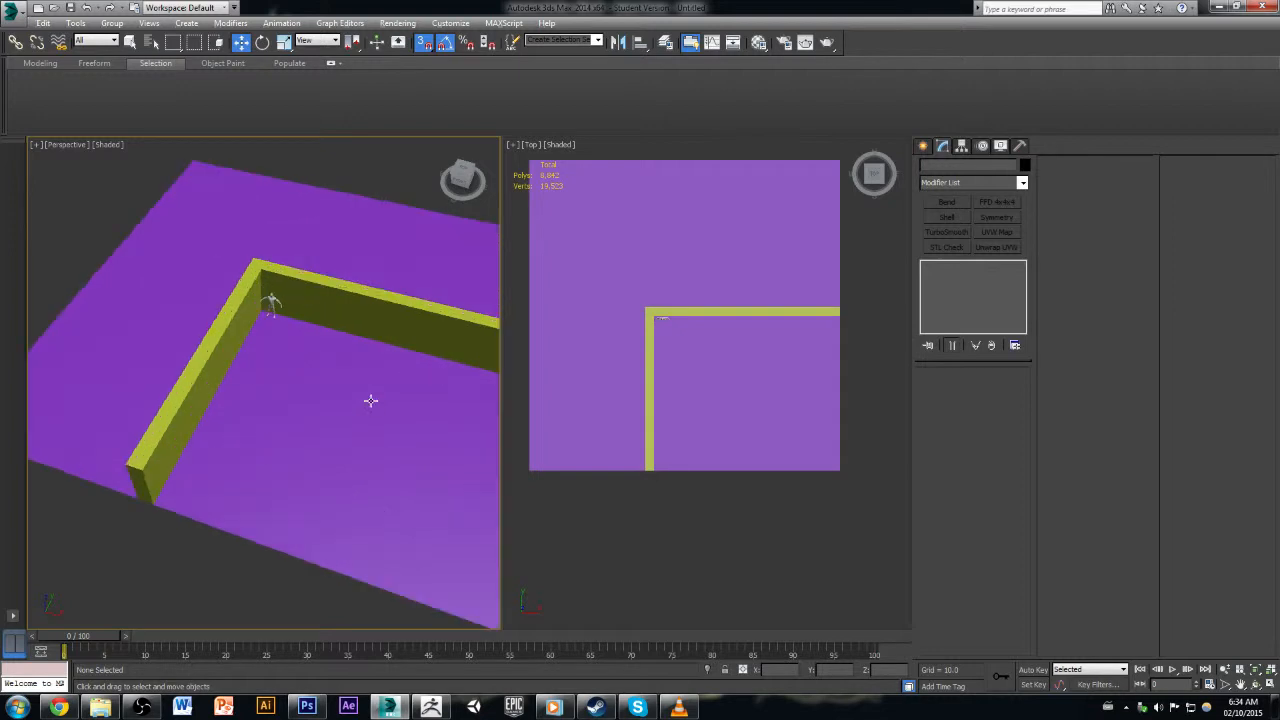
Step: Move the character reference out of the corner to the middle of the walled area, about X 551 and Y -945
{"action": "left_click", "coordinate": [366, 333]}
{"action": "left_click", "coordinate": [677, 370]}
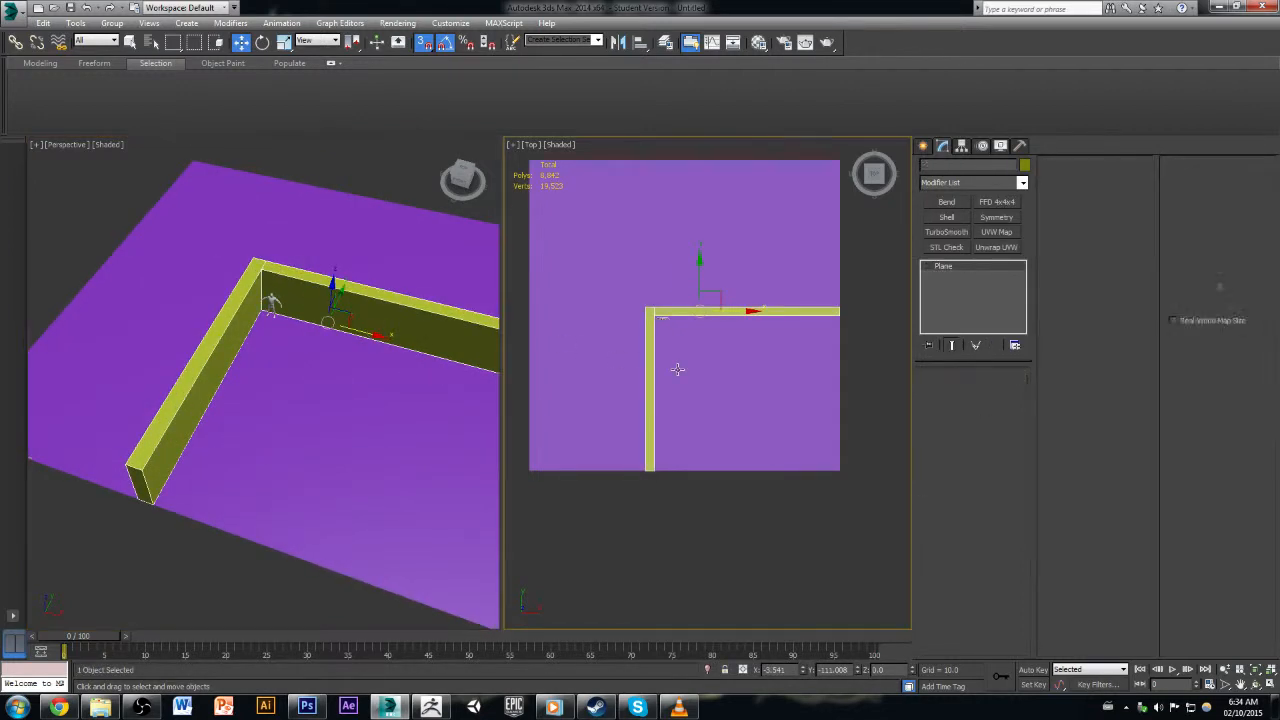
{"action": "left_click", "coordinate": [271, 300]}
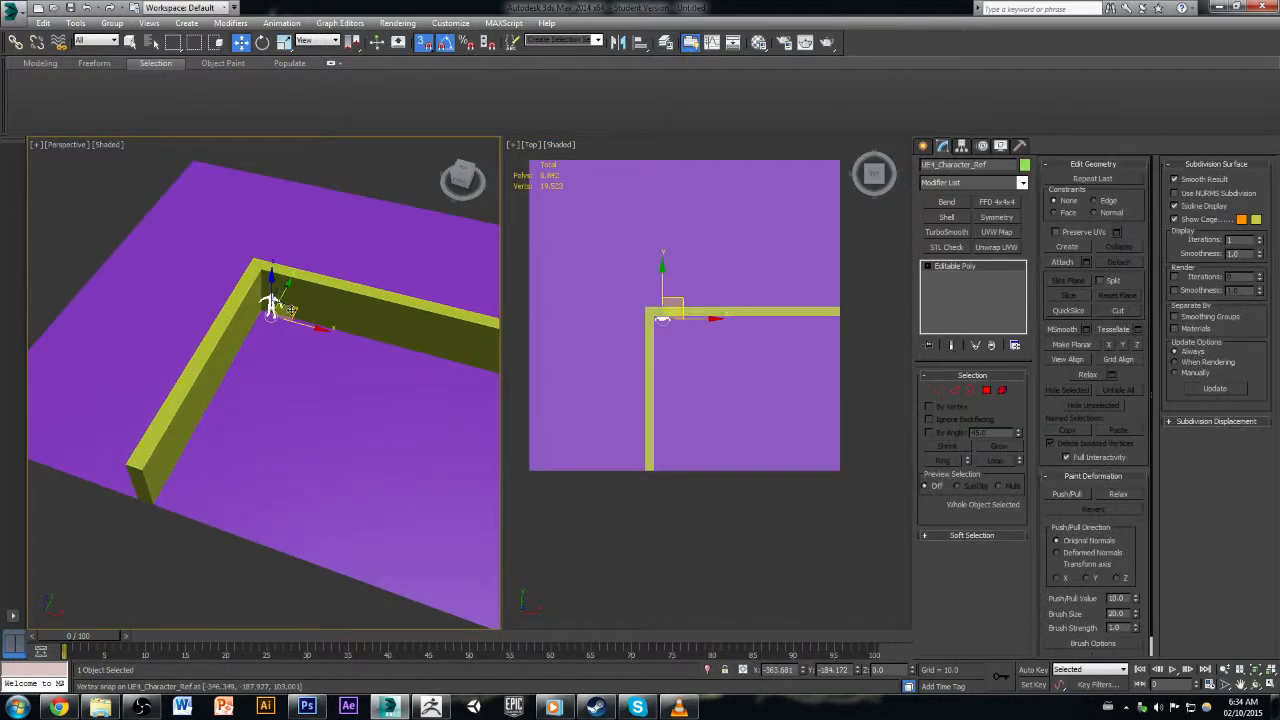
{"action": "left_click_drag", "start_coordinate": [295, 311], "coordinate": [440, 467]}
{"action": "middle_click_drag", "start_coordinate": [440, 467], "coordinate": [367, 433]}
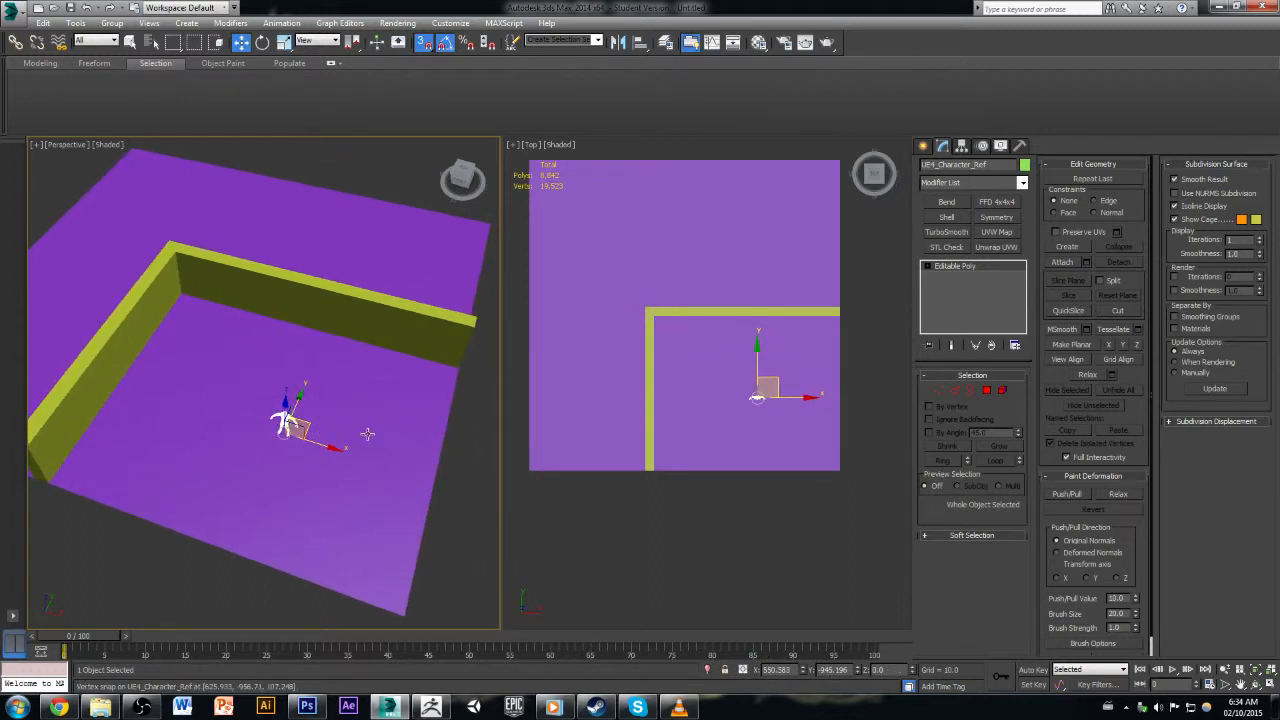
Step: Turn off snapping and move all the perpendicular wall's vertices and the adjoining wall end about 746 units along X toward the character
{"action": "key", "text": "s"}
{"action": "scroll", "coordinate": [657, 322], "scroll_direction": "up", "scroll_amount": 4}
{"action": "left_click", "coordinate": [320, 308]}
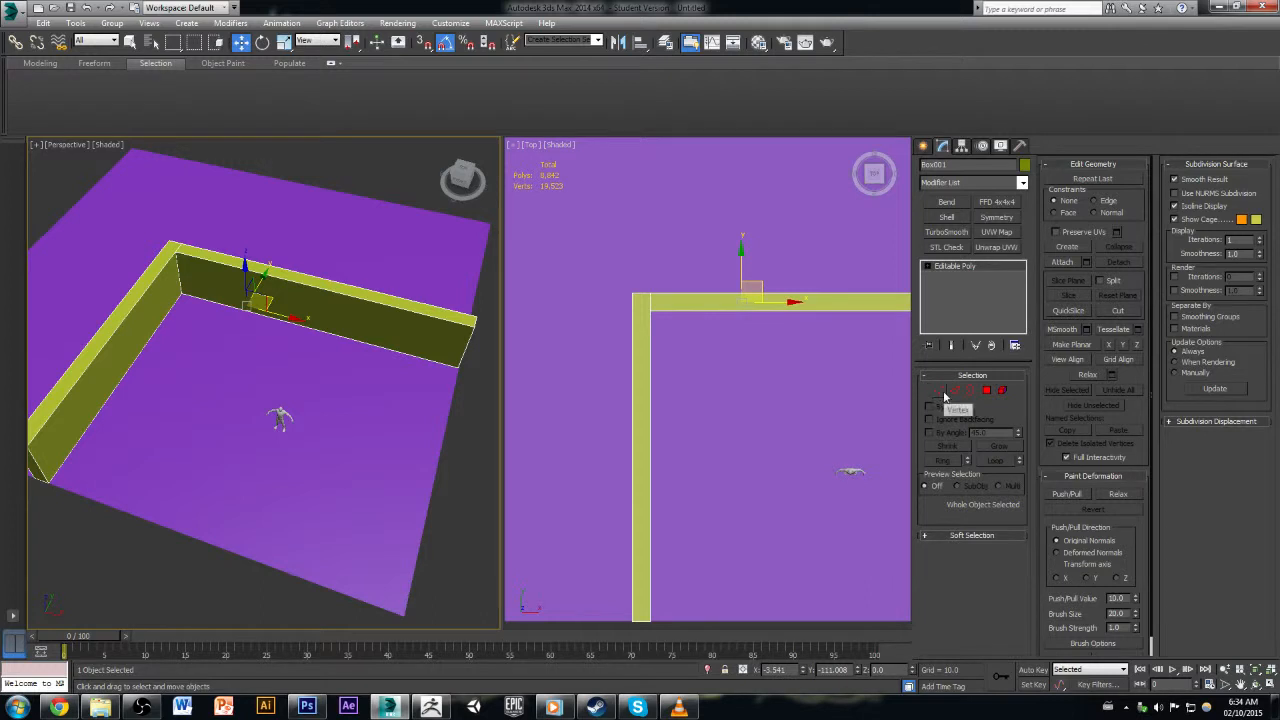
{"action": "left_click", "coordinate": [940, 391]}
{"action": "scroll", "coordinate": [787, 386], "scroll_direction": "down", "scroll_amount": 2}
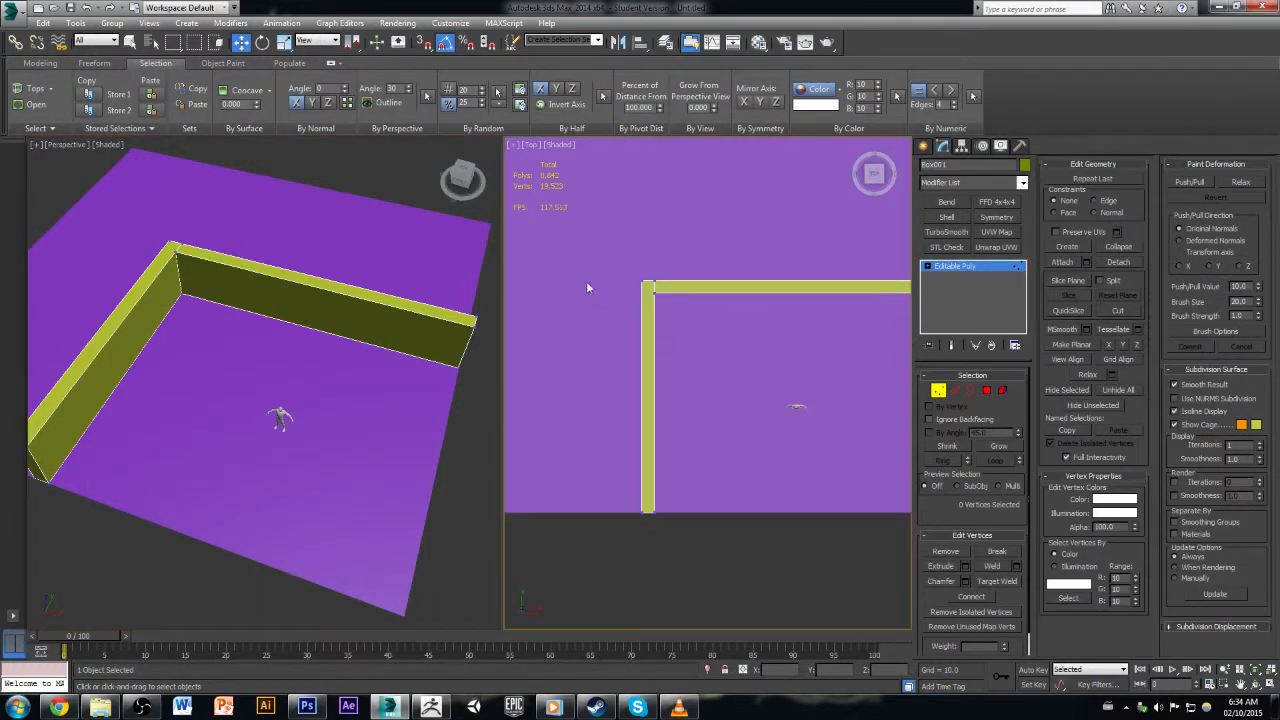
{"action": "left_click_drag", "start_coordinate": [587, 288], "coordinate": [684, 538]}
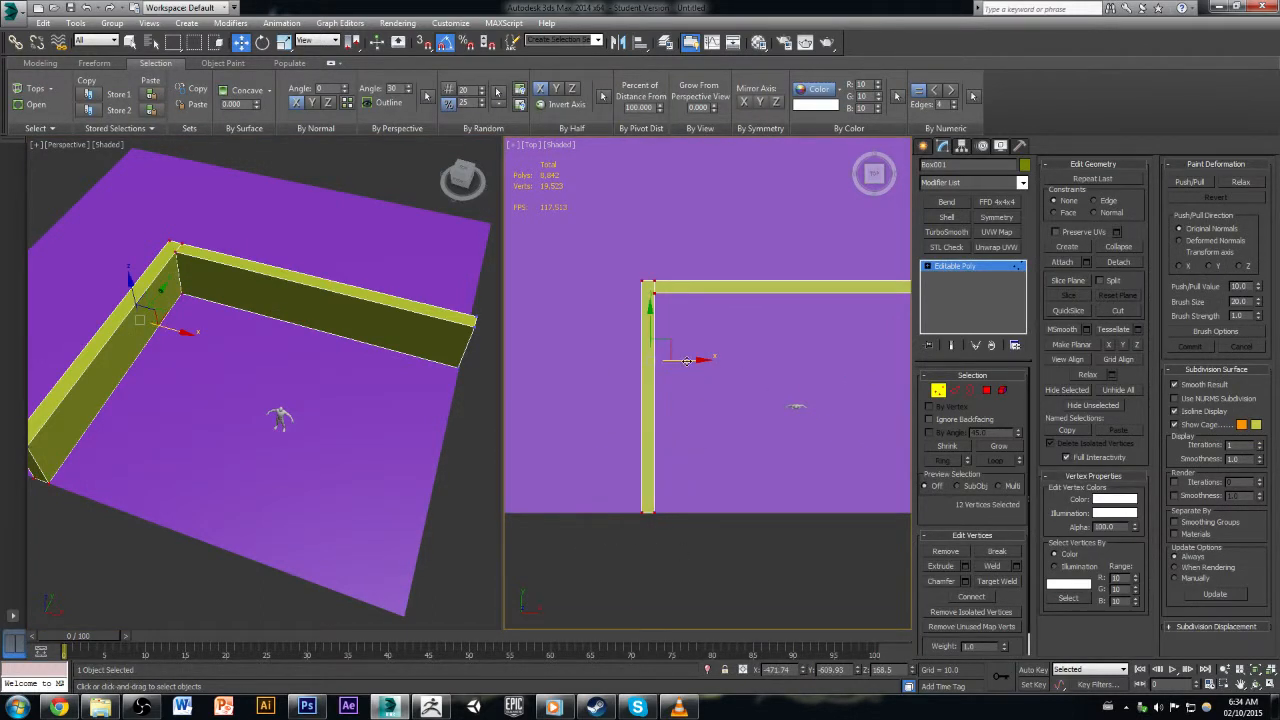
{"action": "left_click_drag", "start_coordinate": [693, 364], "coordinate": [795, 370]}
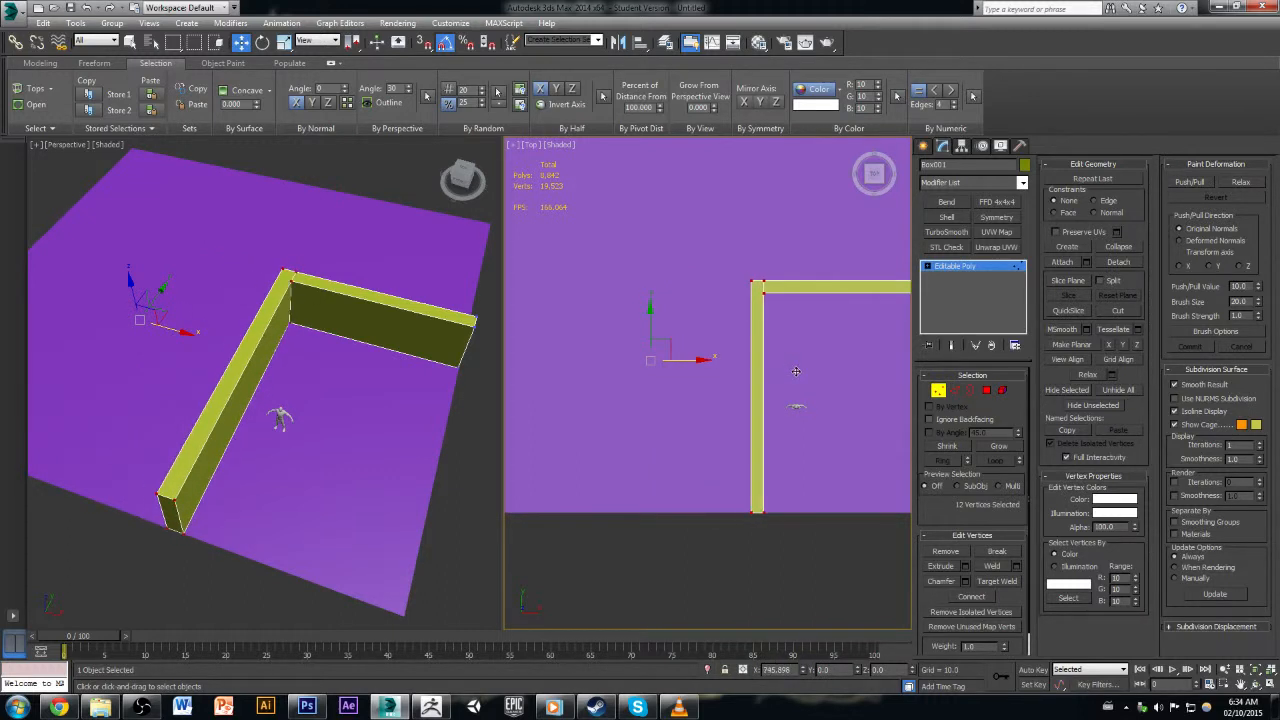
{"action": "left_click", "coordinate": [834, 446]}
Step: Switch the wall object to element selection level and clear the selection
{"action": "scroll", "coordinate": [710, 446], "scroll_direction": "down", "scroll_amount": 8}
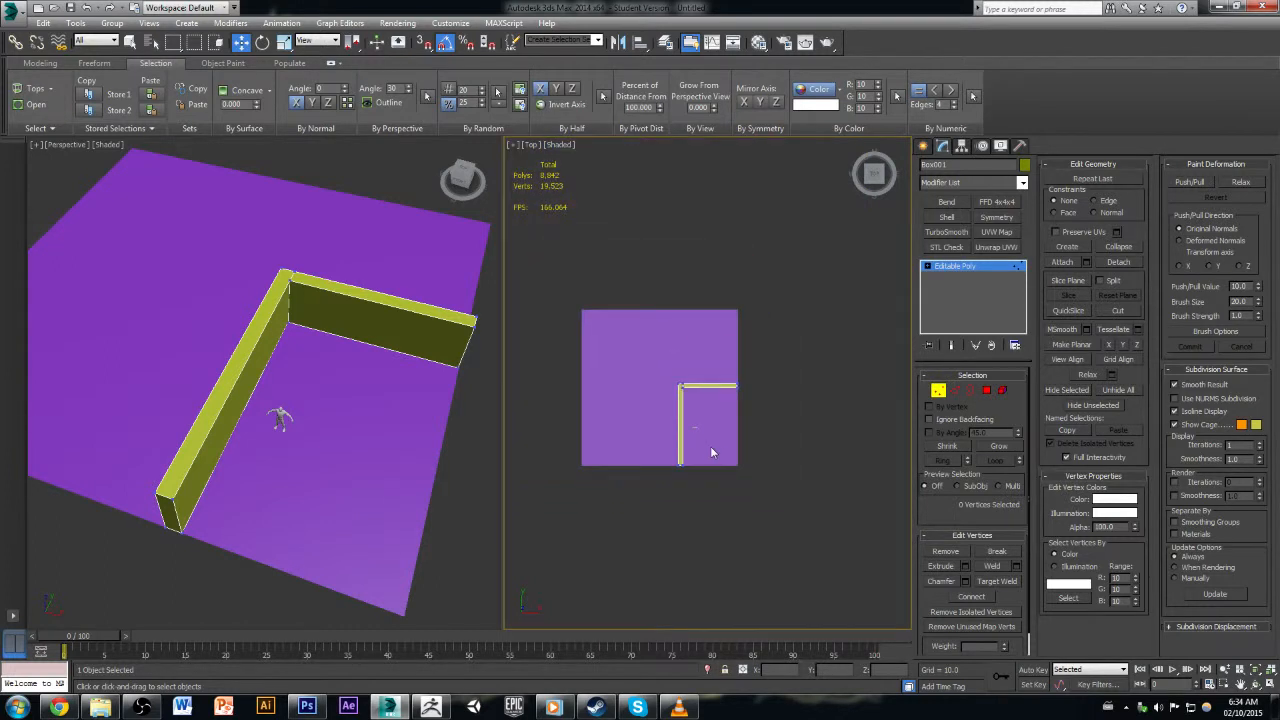
{"action": "scroll", "coordinate": [720, 445], "scroll_direction": "up", "scroll_amount": 7}
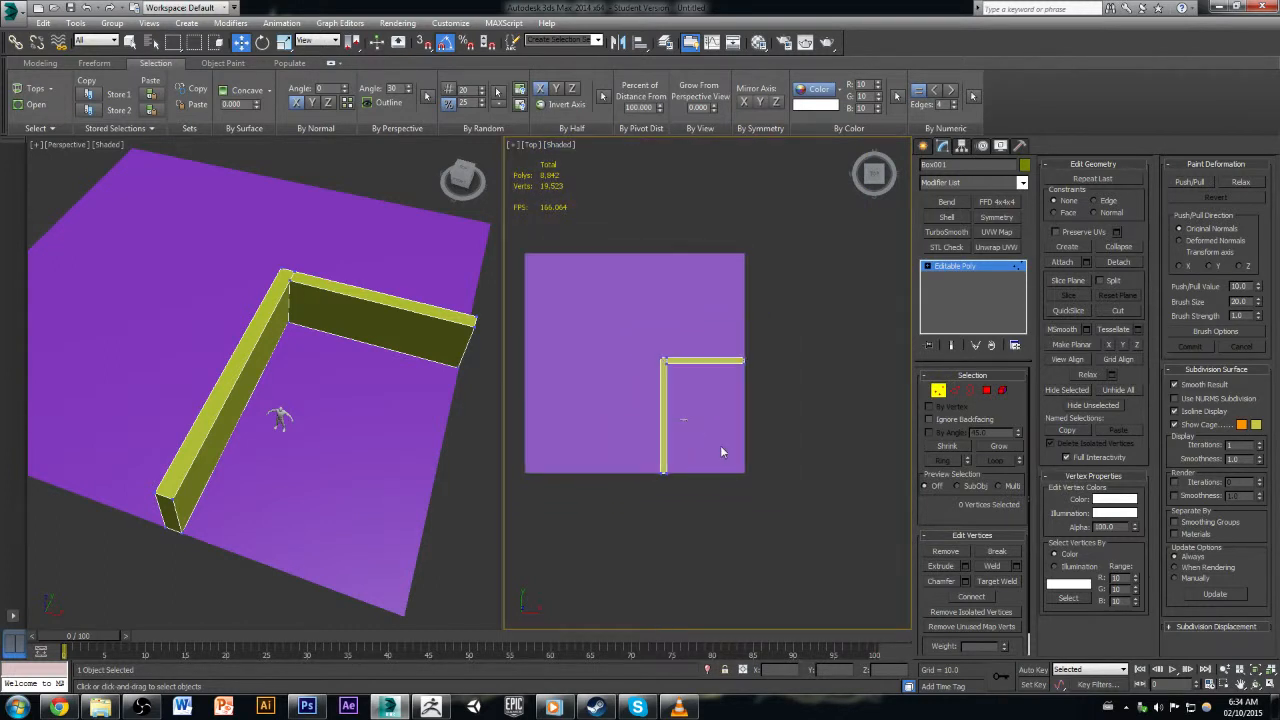
{"action": "left_click", "coordinate": [1001, 391]}
{"action": "left_click", "coordinate": [823, 224]}
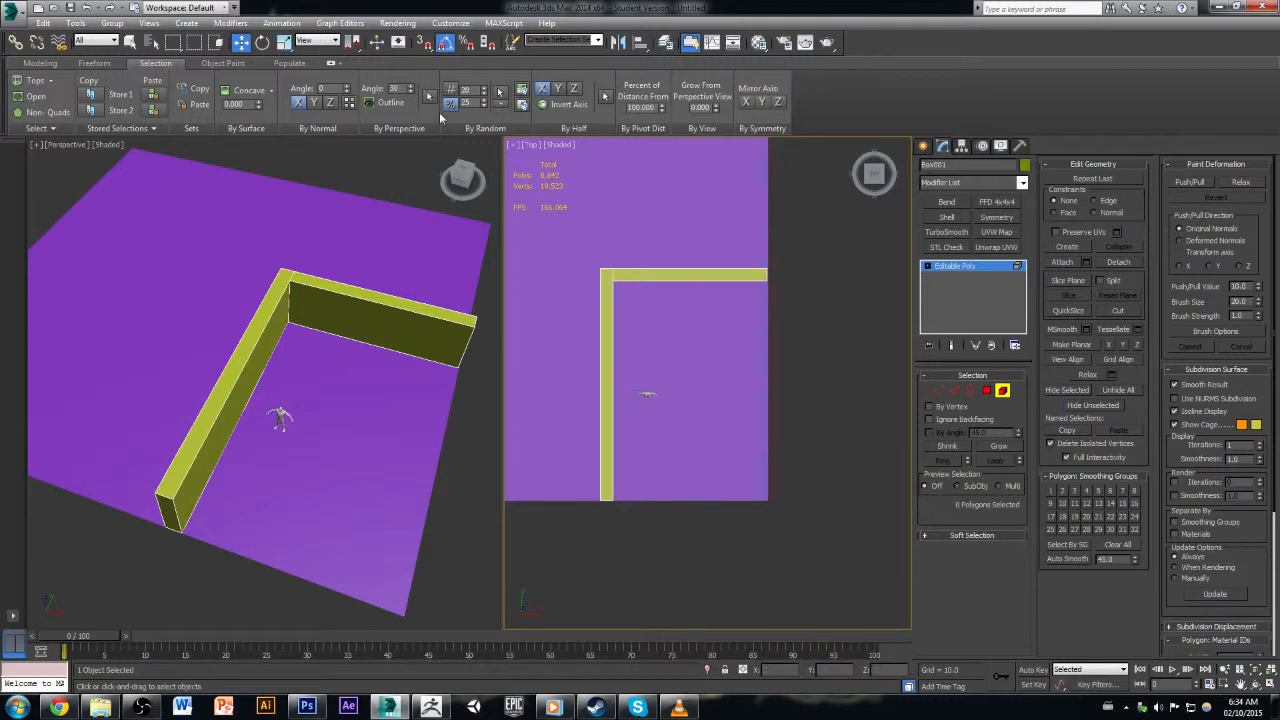
{"action": "left_click", "coordinate": [94, 62]}
{"action": "left_click", "coordinate": [40, 62]}
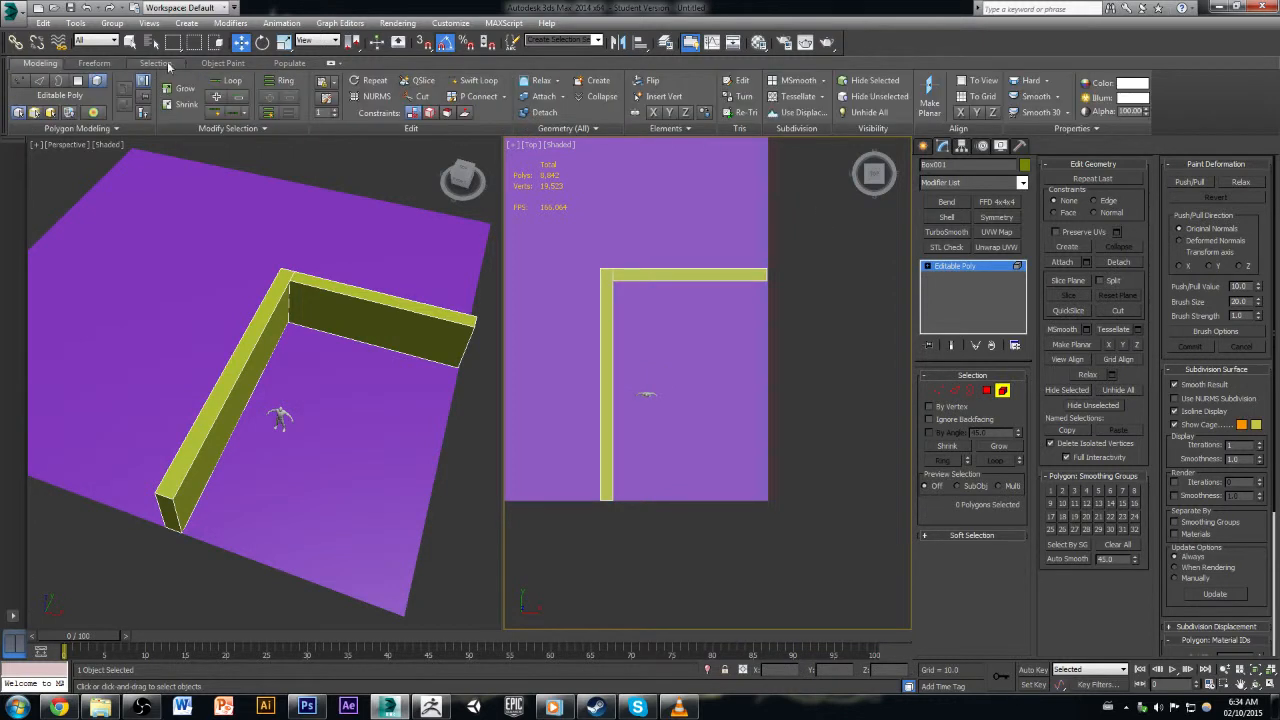
{"action": "left_click", "coordinate": [285, 64]}
{"action": "left_click", "coordinate": [225, 65]}
{"action": "left_click", "coordinate": [152, 65]}
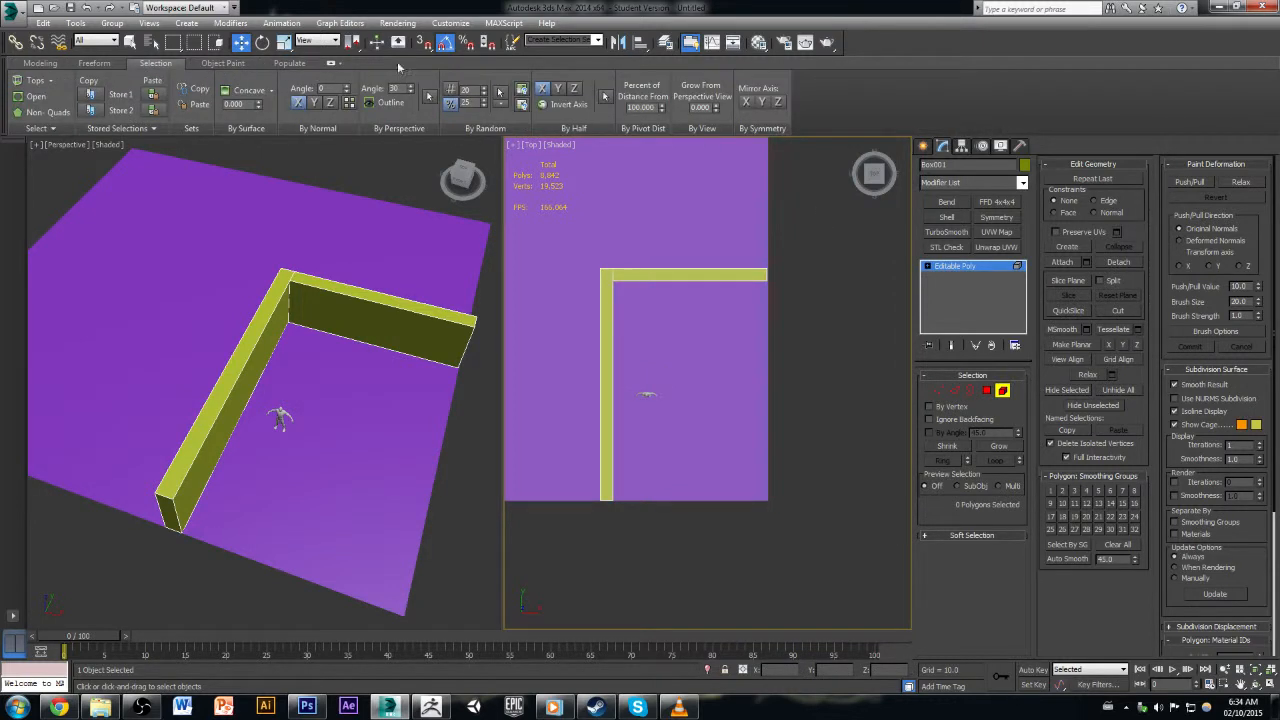
{"action": "left_click", "coordinate": [40, 63]}
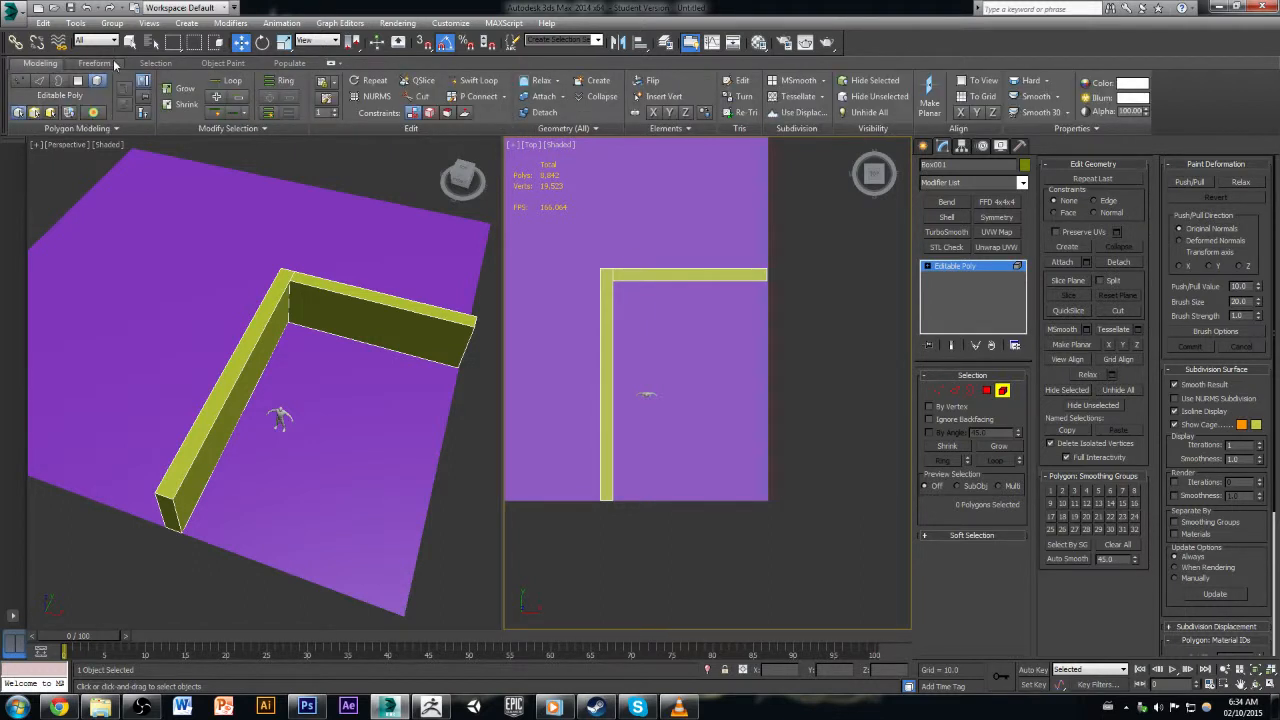
{"action": "left_click", "coordinate": [113, 63]}
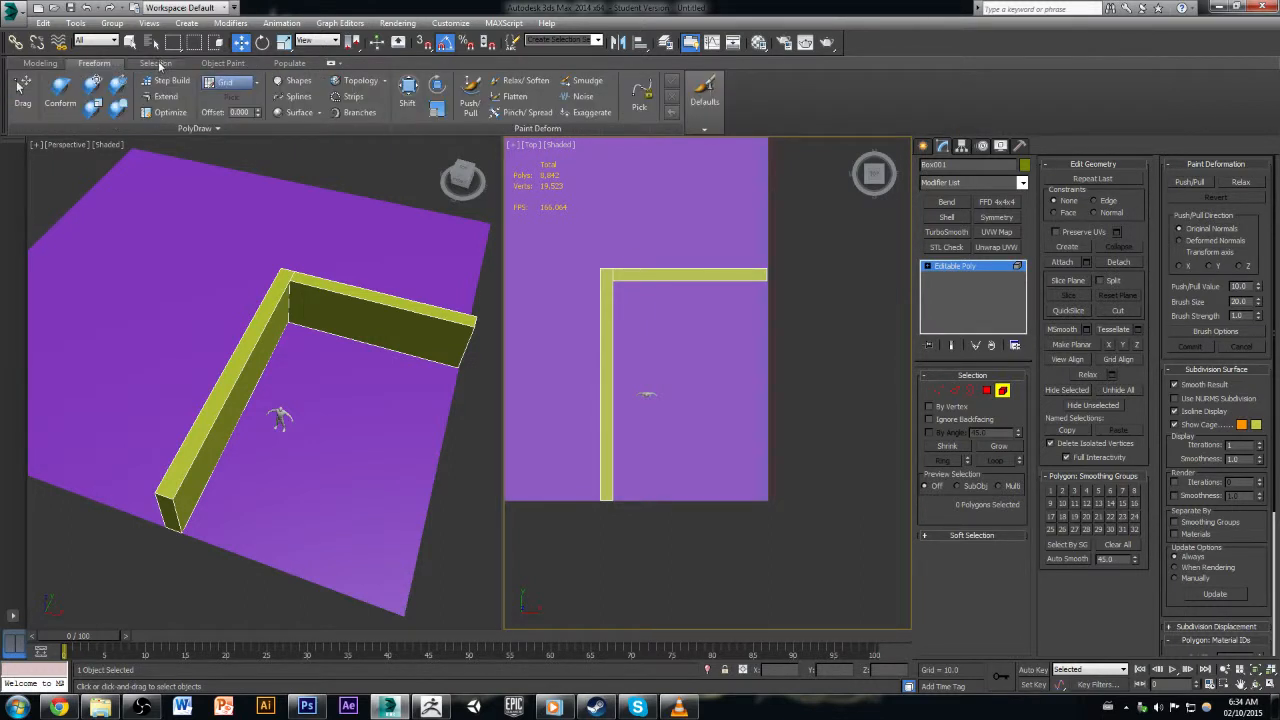
{"action": "left_click", "coordinate": [157, 64]}
{"action": "left_click", "coordinate": [74, 66]}
{"action": "left_click", "coordinate": [30, 64]}
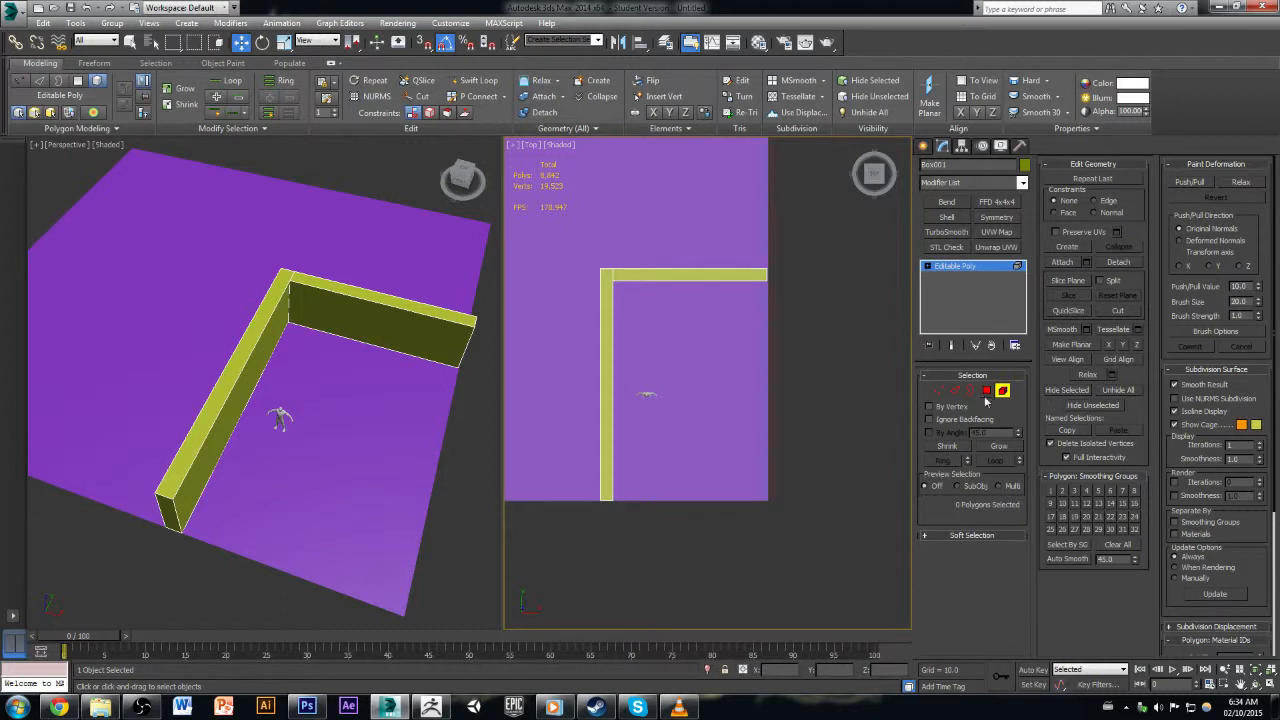
{"action": "left_click", "coordinate": [986, 391]}
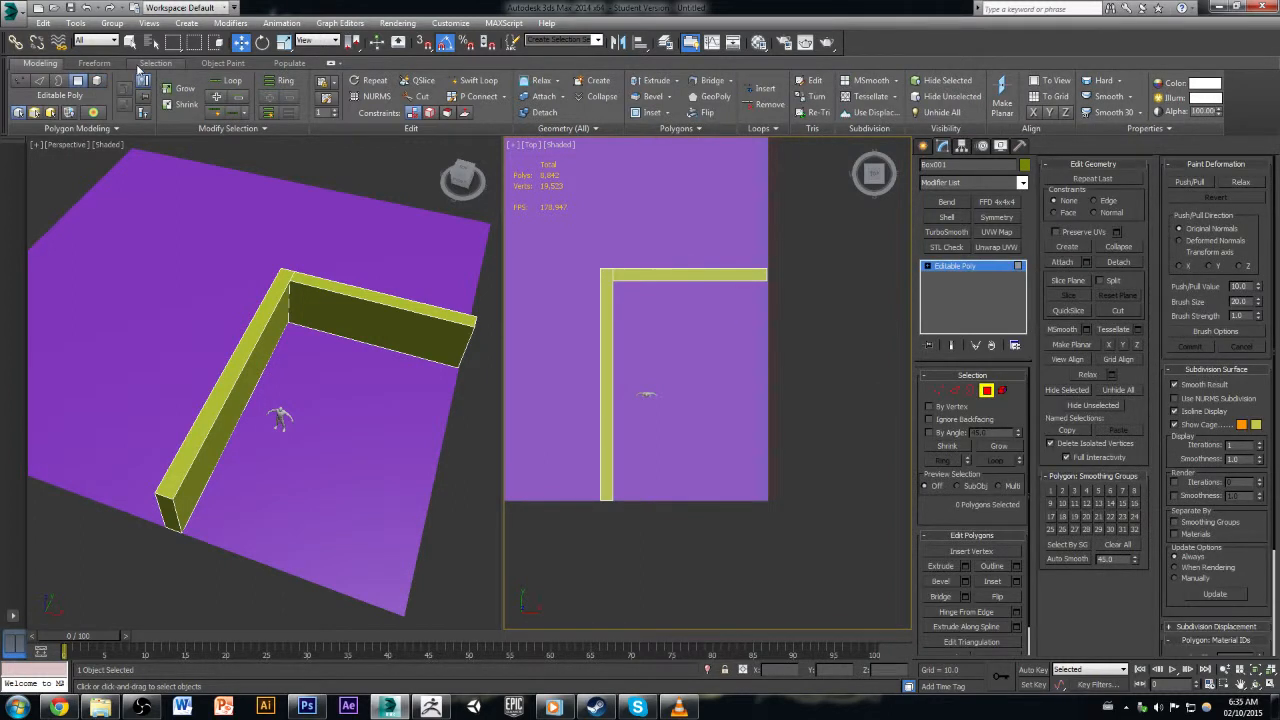
{"action": "left_click", "coordinate": [154, 64]}
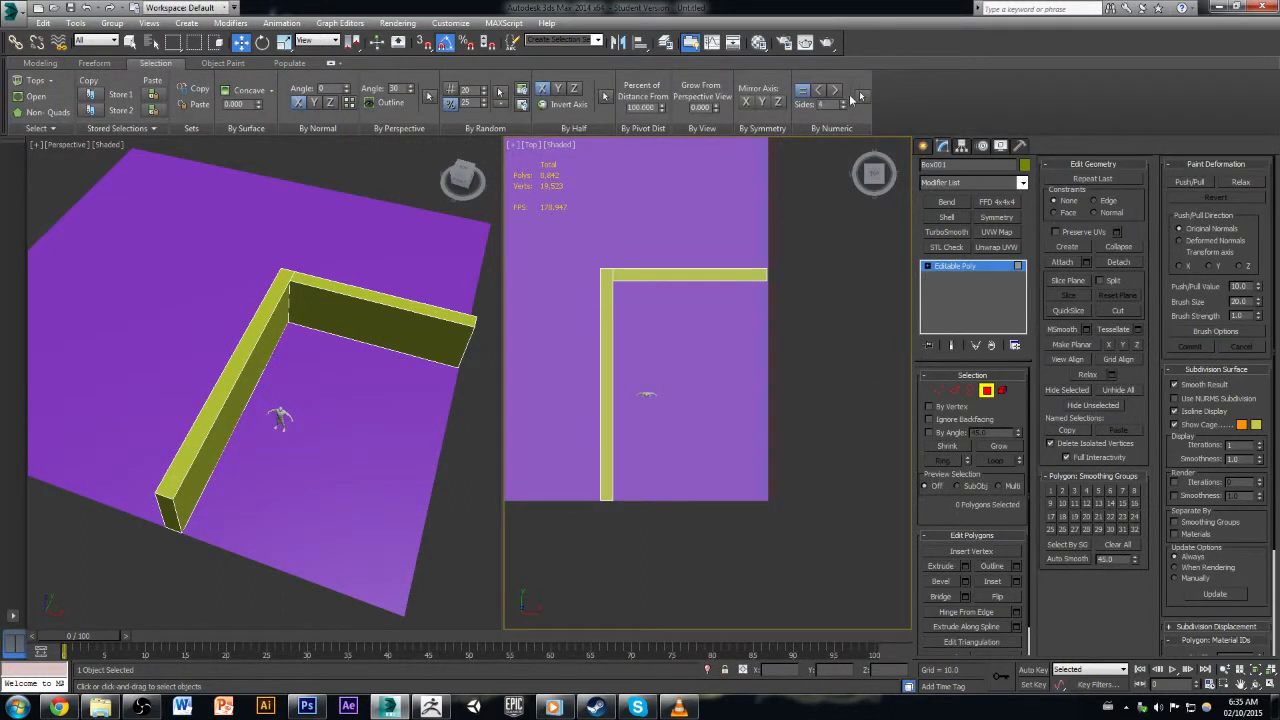
{"action": "left_click", "coordinate": [835, 90]}
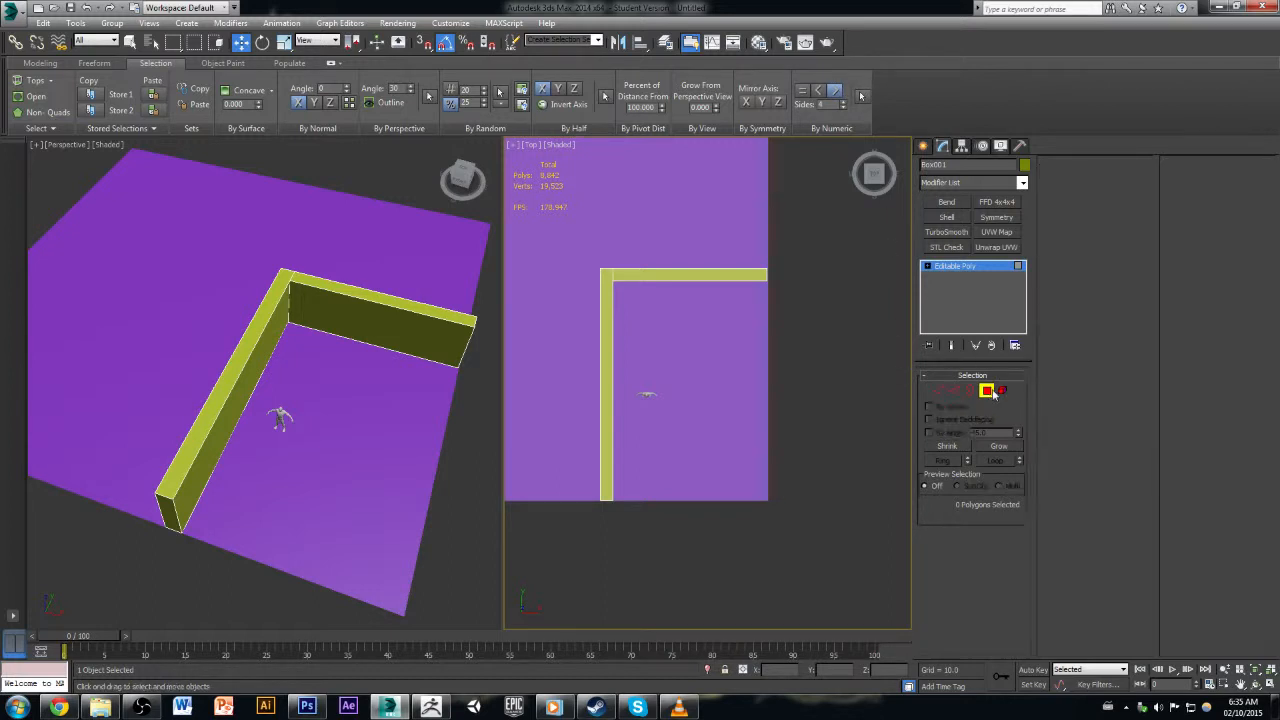
{"action": "left_click", "coordinate": [892, 404]}
Step: Detach the long wall running past the character from the L-shaped wall as its own object, keeping the default name Object001
{"action": "middle_click_drag", "start_coordinate": [740, 363], "coordinate": [903, 364]}
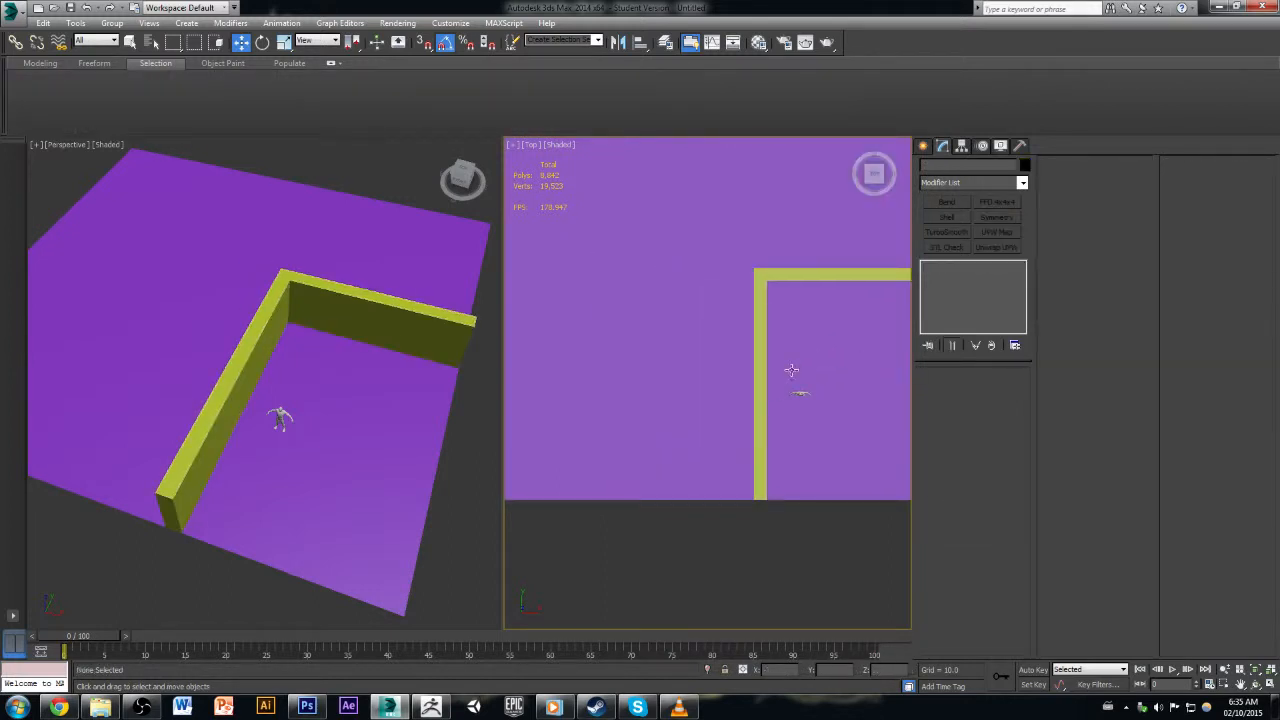
{"action": "left_click", "coordinate": [756, 336]}
{"action": "left_click", "coordinate": [756, 336]}
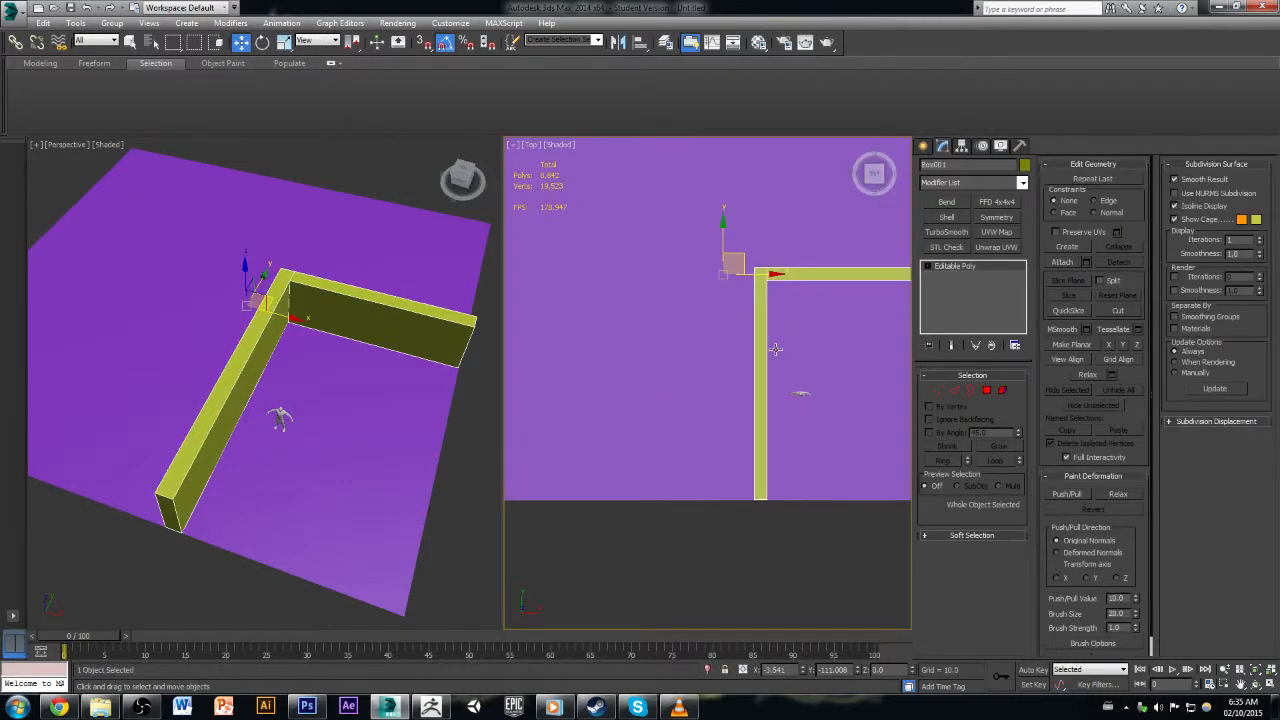
{"action": "left_click", "coordinate": [1002, 390]}
{"action": "left_click", "coordinate": [762, 330]}
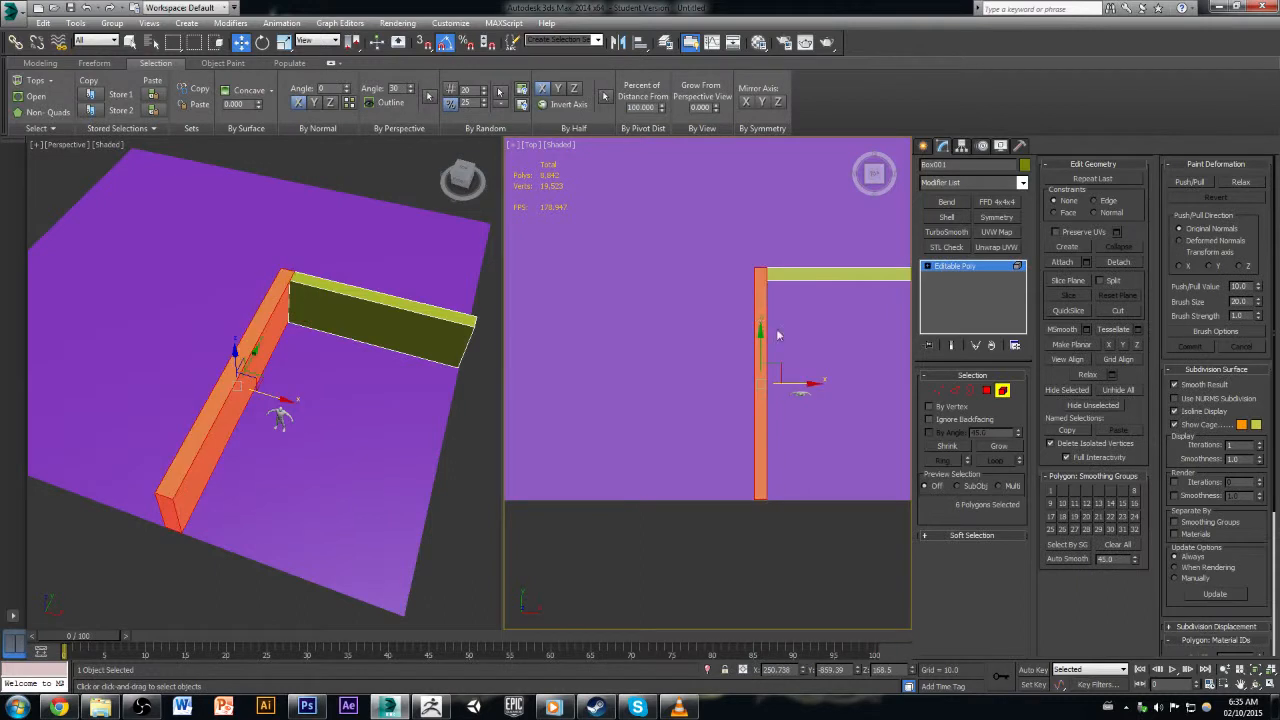
{"action": "left_click", "coordinate": [1124, 264]}
{"action": "left_click", "coordinate": [672, 370]}
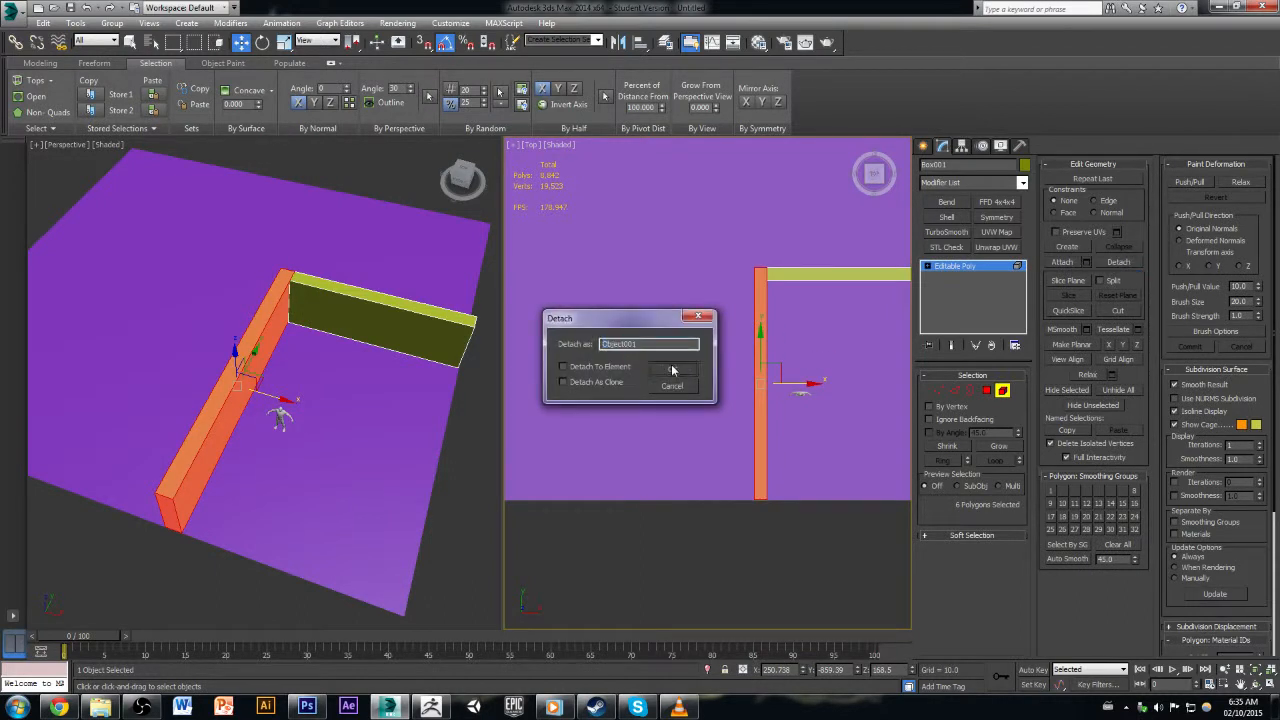
{"action": "left_click", "coordinate": [1008, 391]}
{"action": "left_click", "coordinate": [699, 558]}
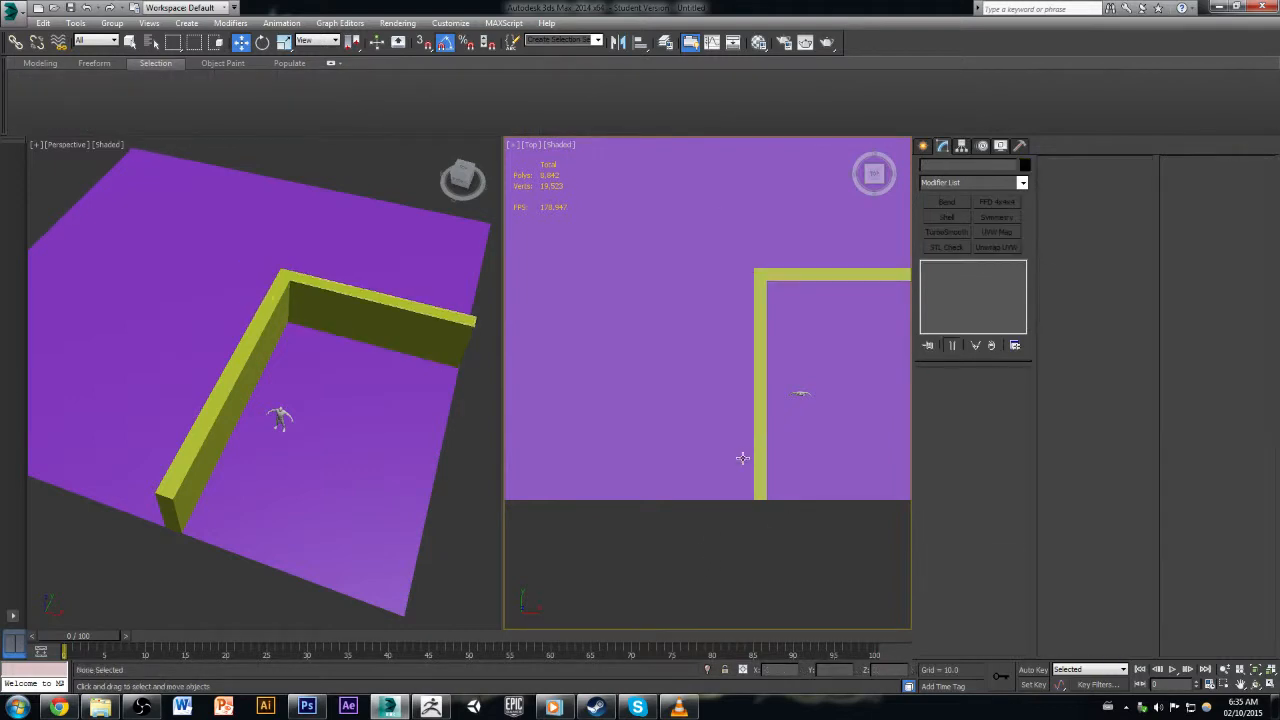
Step: Select both walls alternately to check that they are separate objects, ending with the detached long wall selected
{"action": "left_click", "coordinate": [760, 425]}
{"action": "left_click", "coordinate": [787, 273]}
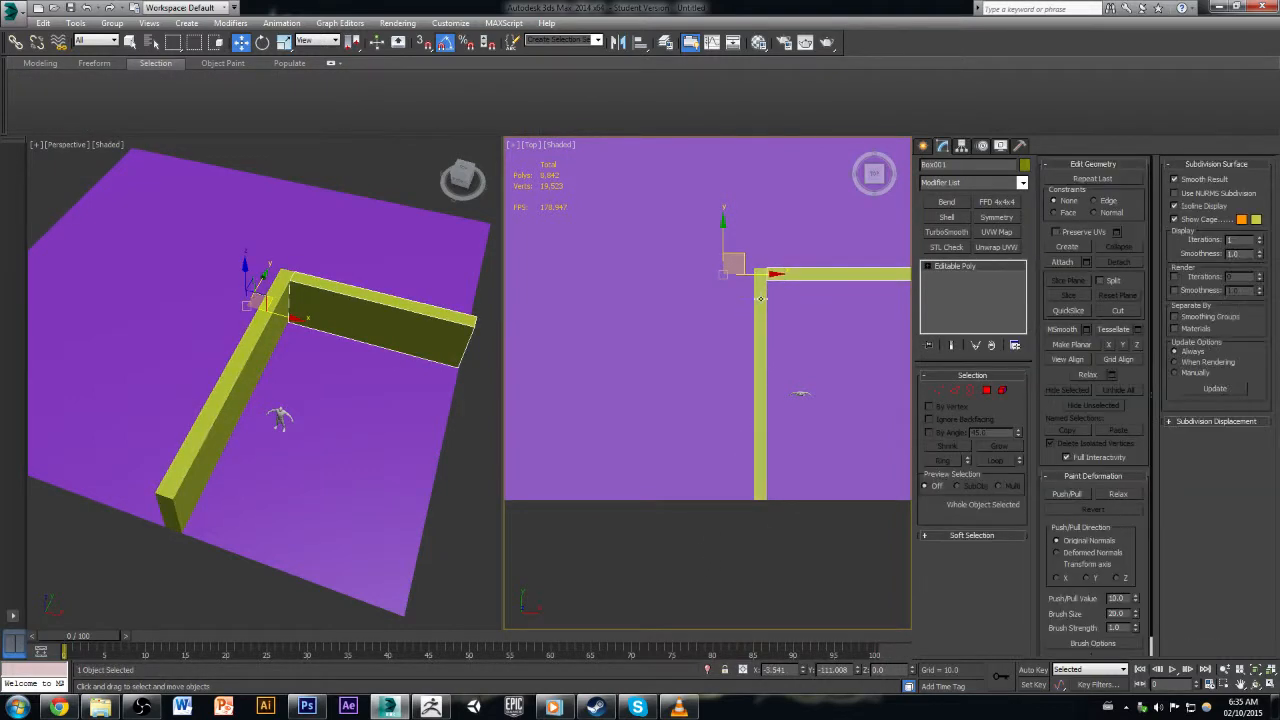
{"action": "left_click", "coordinate": [760, 304]}
{"action": "left_click", "coordinate": [778, 274]}
{"action": "left_click", "coordinate": [764, 307]}
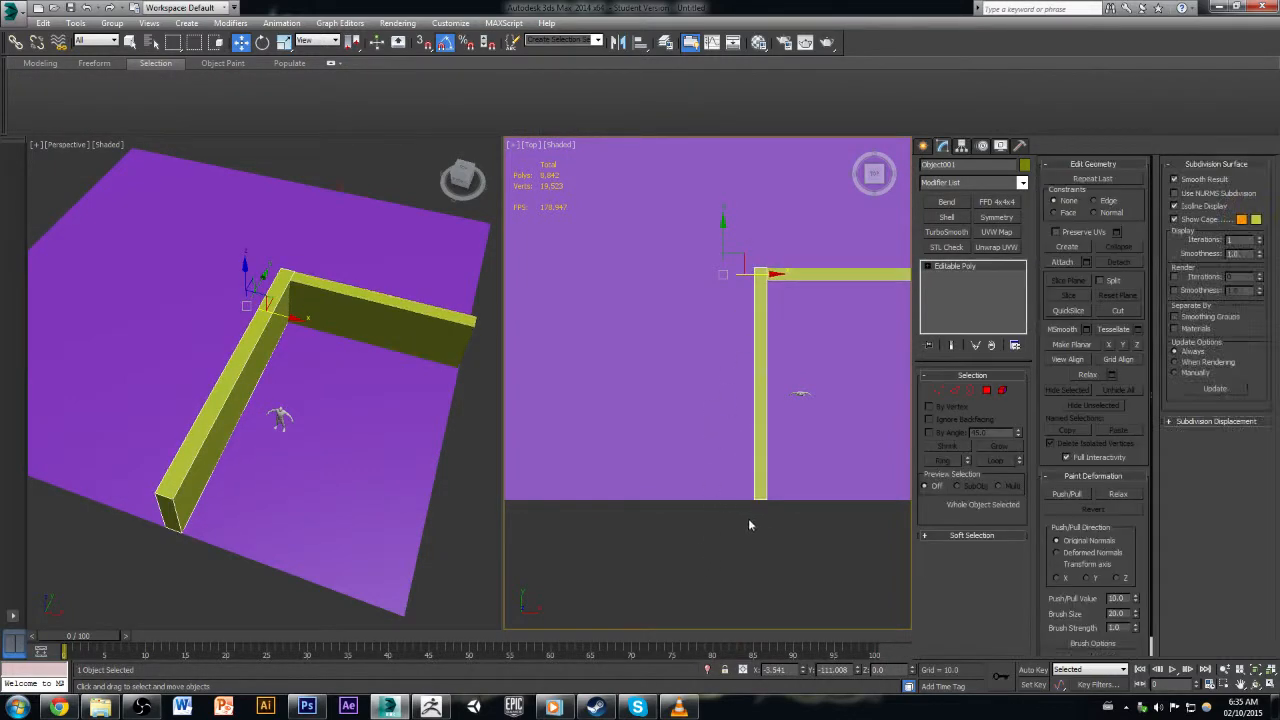
Step: Select the ring of four lengthwise edges on the detached wall and briefly open the Connect settings for them
{"action": "middle_click_drag", "start_coordinate": [748, 518], "coordinate": [775, 413], "text": "alt"}
{"action": "left_click", "coordinate": [872, 492]}
{"action": "left_click", "coordinate": [782, 381]}
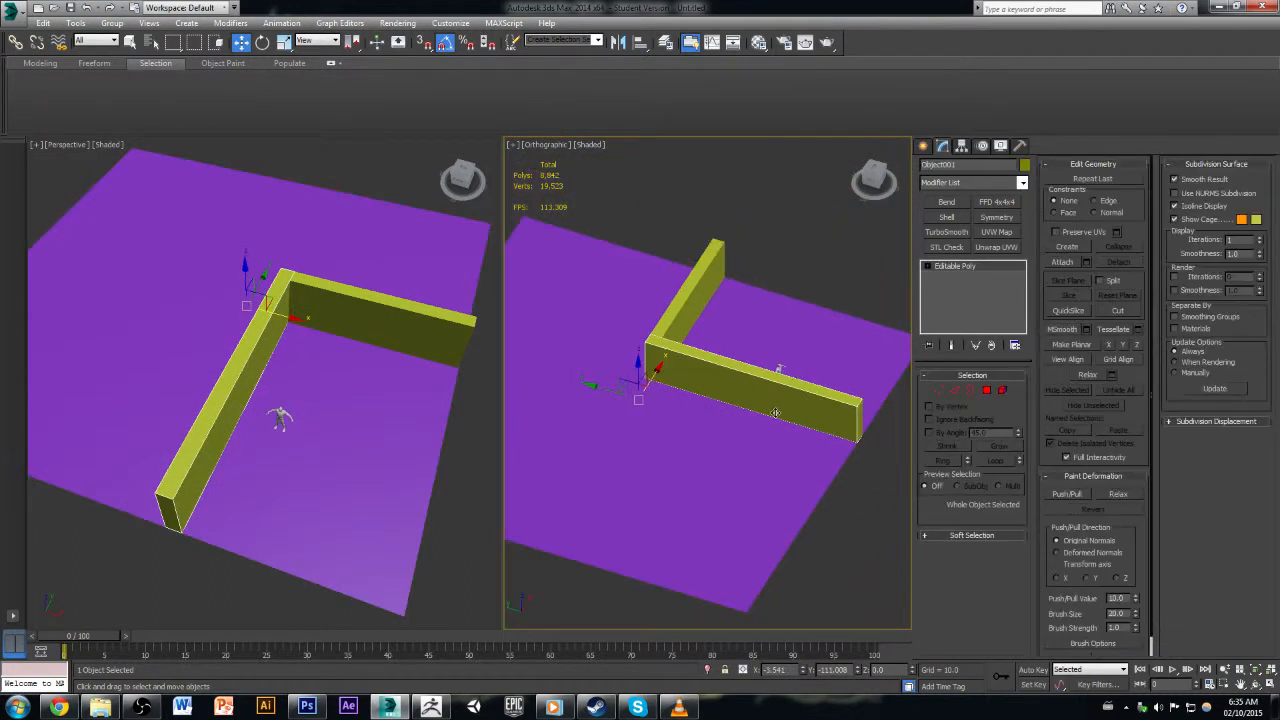
{"action": "scroll", "coordinate": [775, 413], "scroll_direction": "up", "scroll_amount": 4}
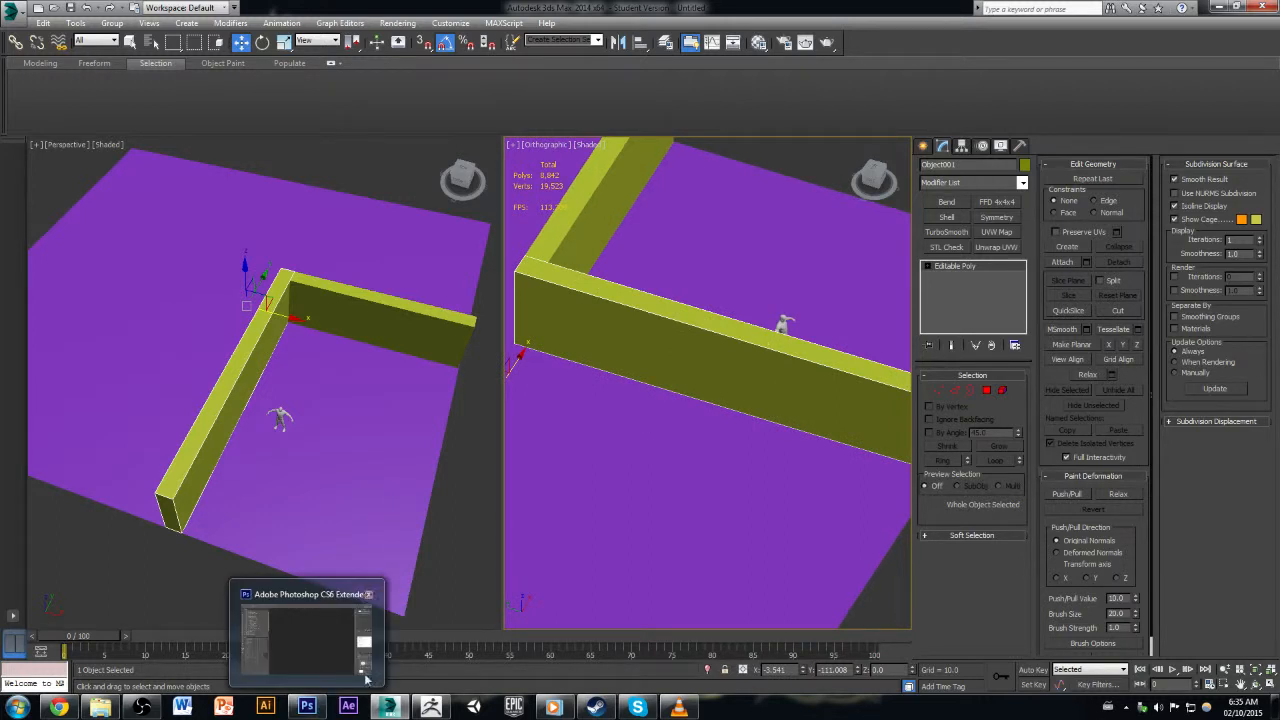
{"action": "left_click", "coordinate": [956, 391]}
{"action": "middle_click_drag", "start_coordinate": [692, 412], "coordinate": [768, 342], "text": "alt"}
{"action": "double_click", "coordinate": [768, 342]}
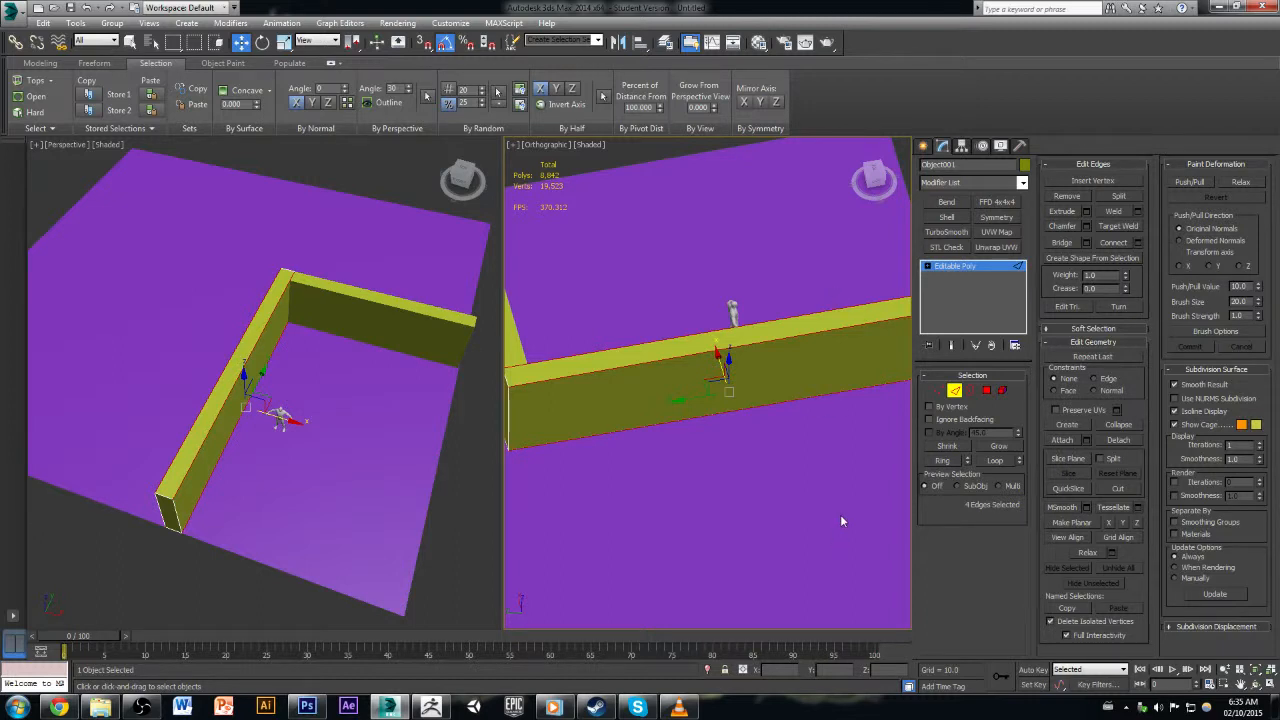
{"action": "left_click", "coordinate": [815, 377]}
{"action": "left_click", "coordinate": [790, 340]}
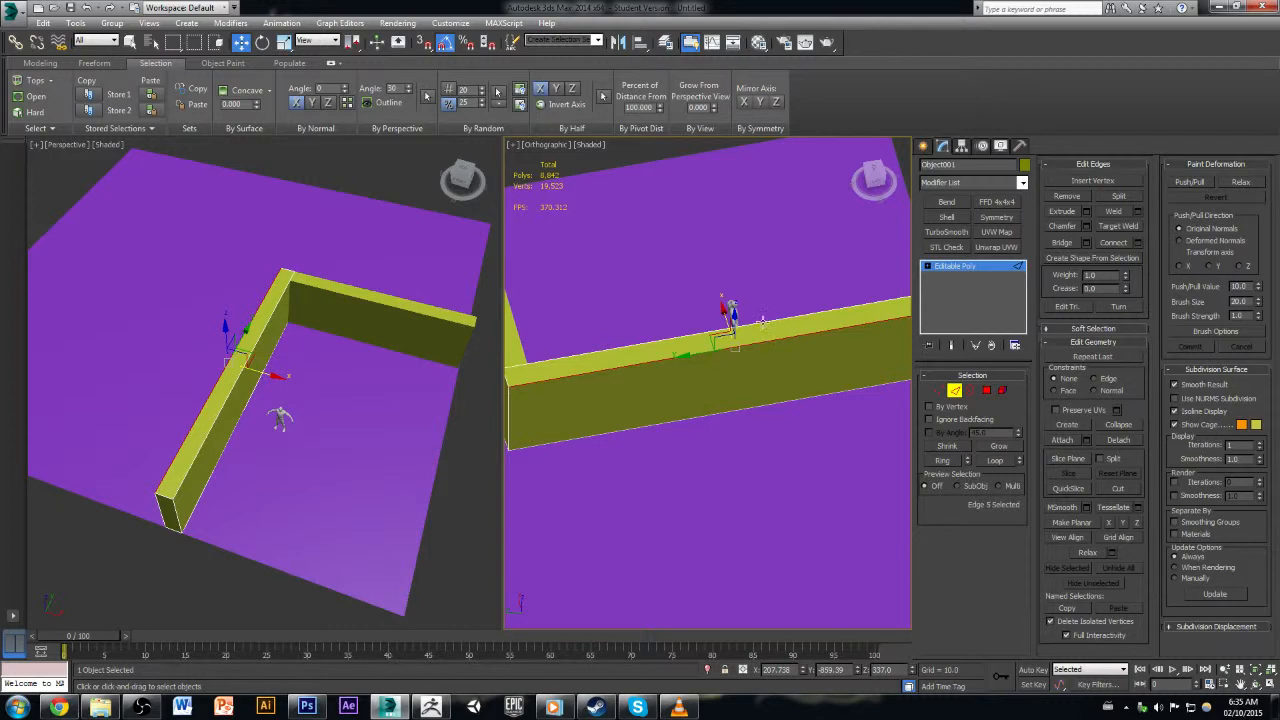
{"action": "key", "text": "alt+r"}
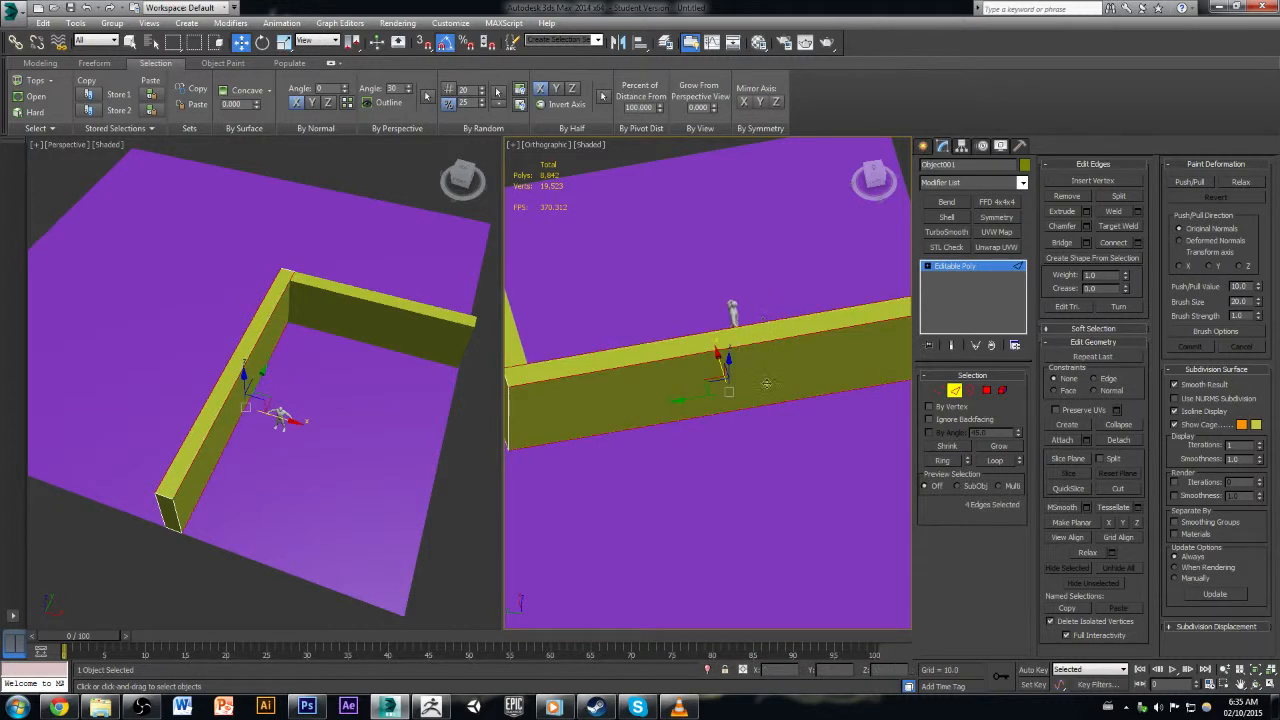
{"action": "middle_click_drag", "start_coordinate": [766, 384], "coordinate": [760, 455], "text": "alt"}
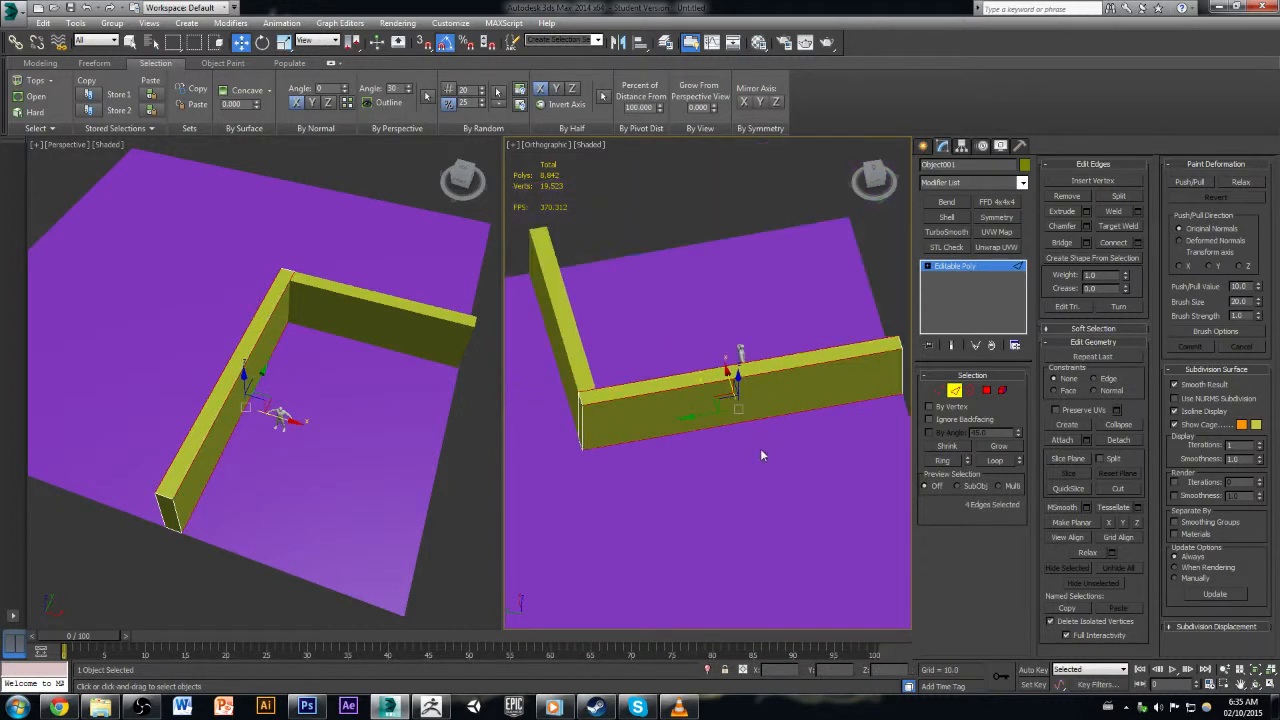
{"action": "left_click", "coordinate": [1138, 245]}
{"action": "left_click", "coordinate": [753, 447]}
Step: Open the keyboard shortcut customization and find the Connect commands in the Main UI action list
{"action": "left_click", "coordinate": [453, 24]}
{"action": "left_click", "coordinate": [458, 42]}
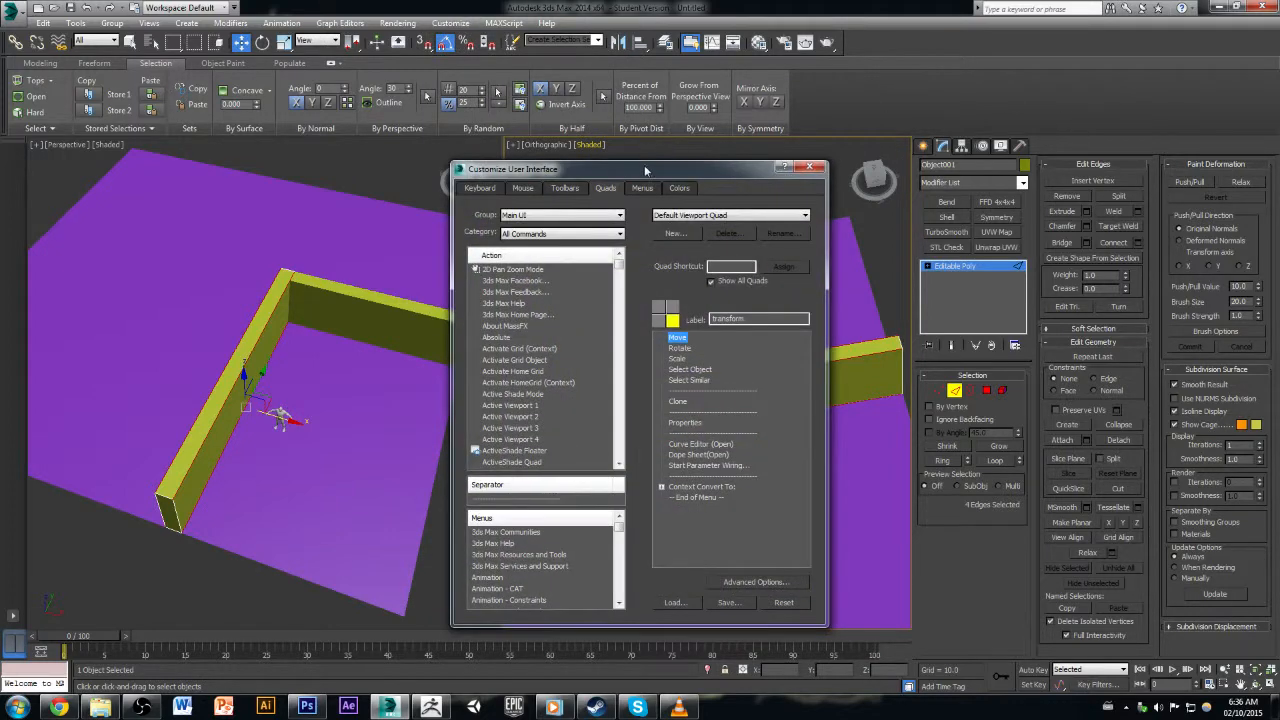
{"action": "left_click_drag", "start_coordinate": [645, 170], "coordinate": [450, 128]}
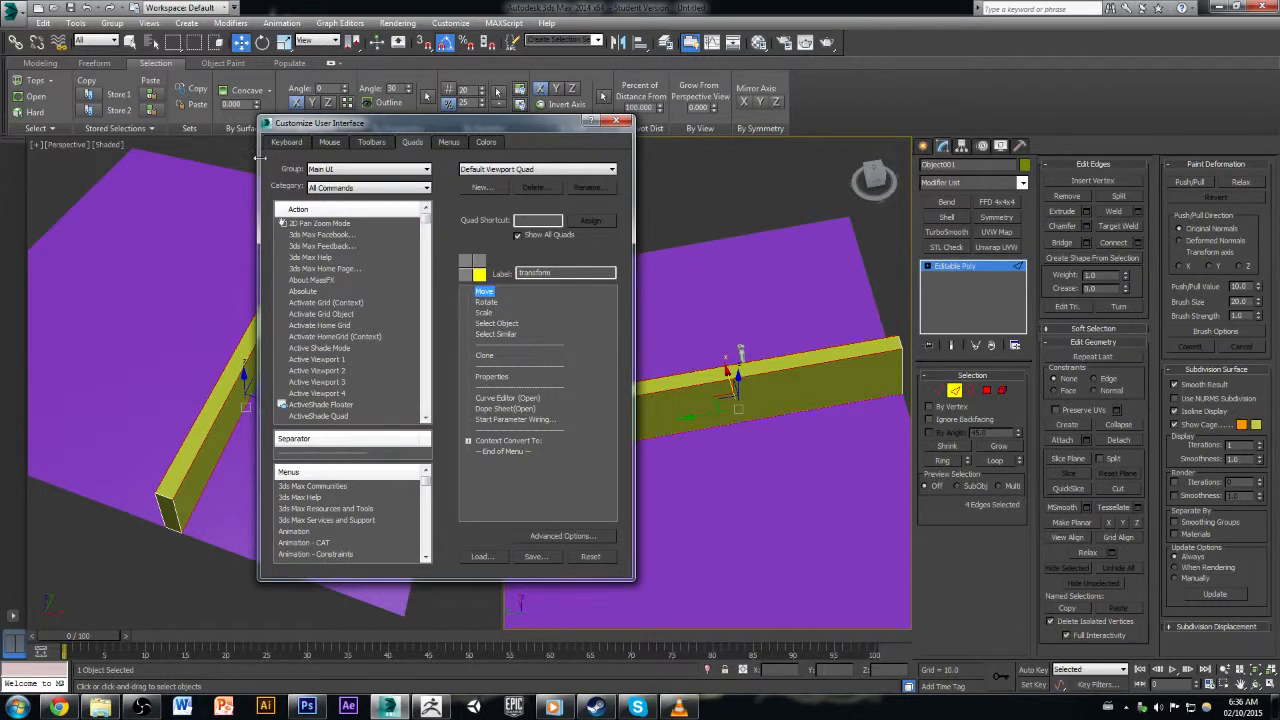
{"action": "left_click", "coordinate": [288, 142]}
{"action": "left_click_drag", "start_coordinate": [430, 218], "coordinate": [467, 266]}
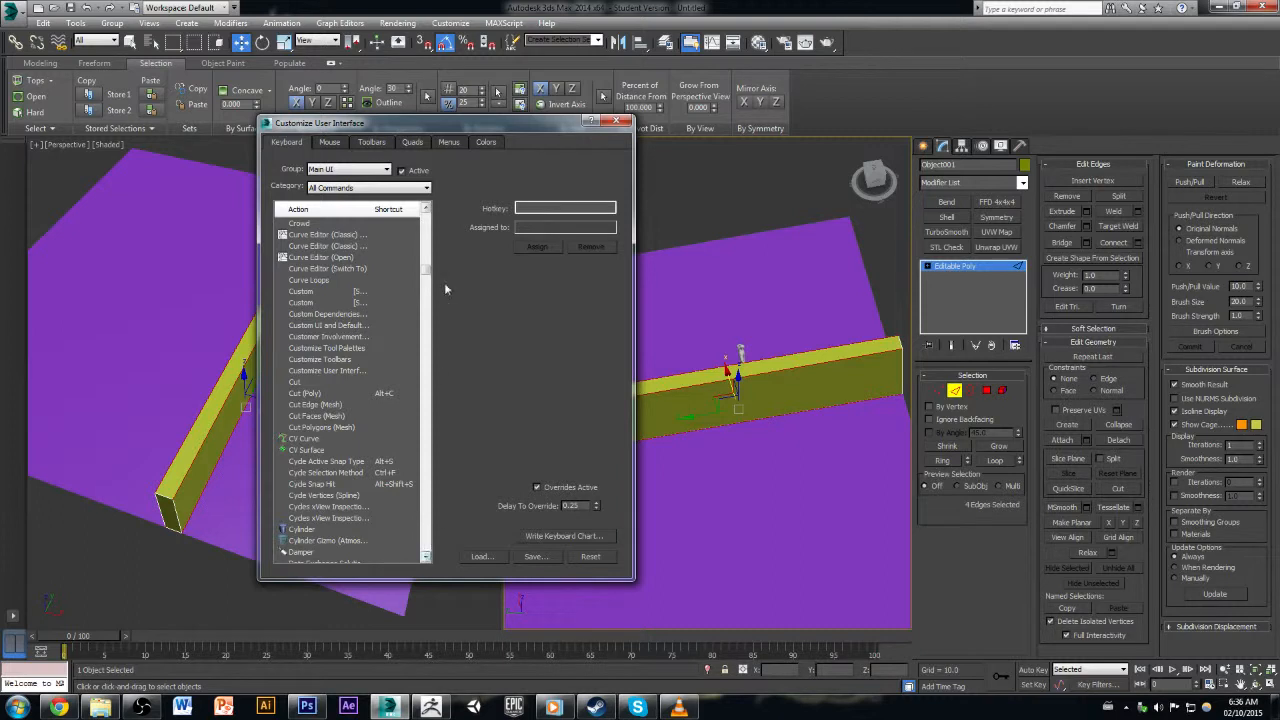
{"action": "left_click", "coordinate": [426, 210]}
{"action": "left_click", "coordinate": [426, 210]}
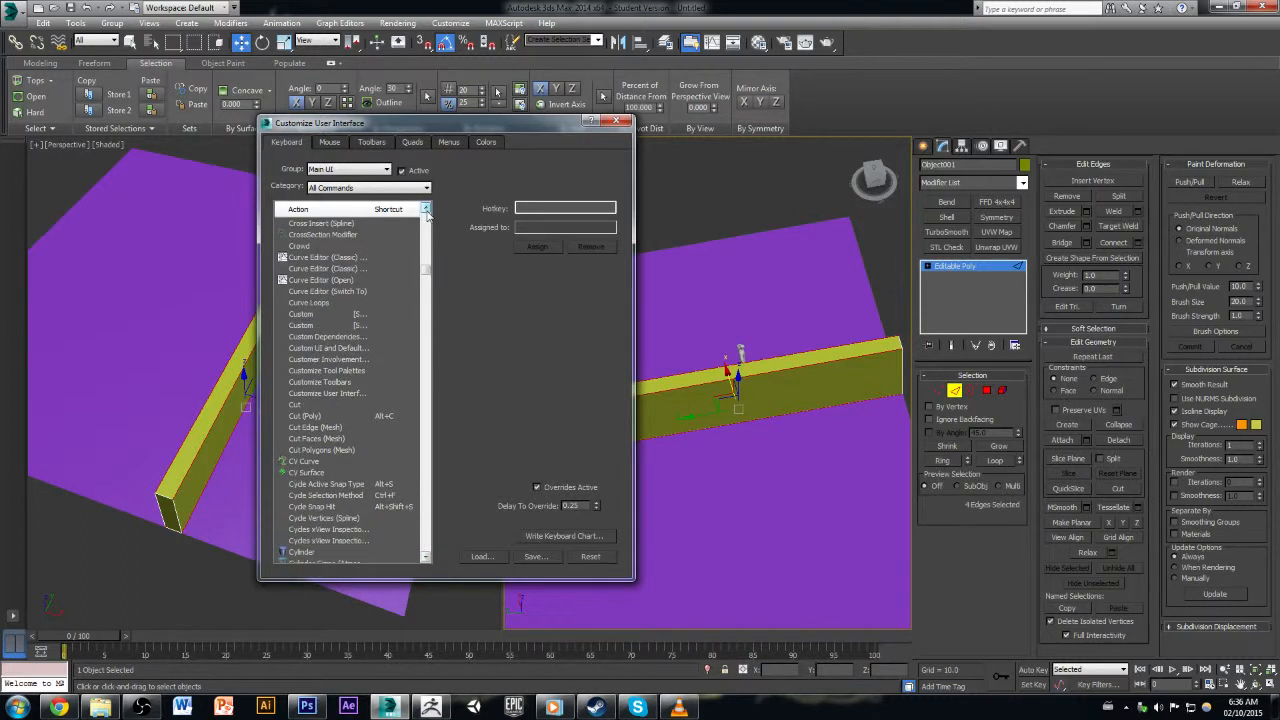
{"action": "left_click_drag", "start_coordinate": [426, 208], "coordinate": [426, 208]}
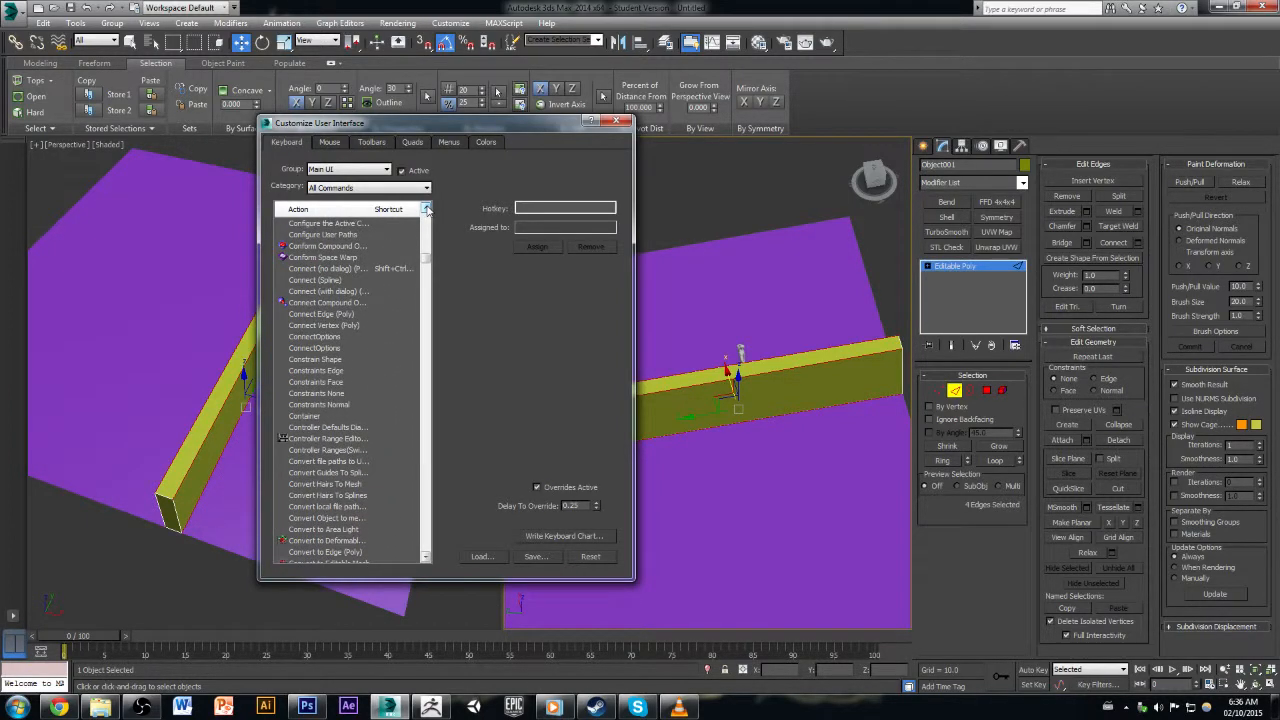
Step: Assign the hotkey Shift+Ctrl+E to the Connect (with dialog) action and close the interface customization
{"action": "left_click", "coordinate": [356, 292]}
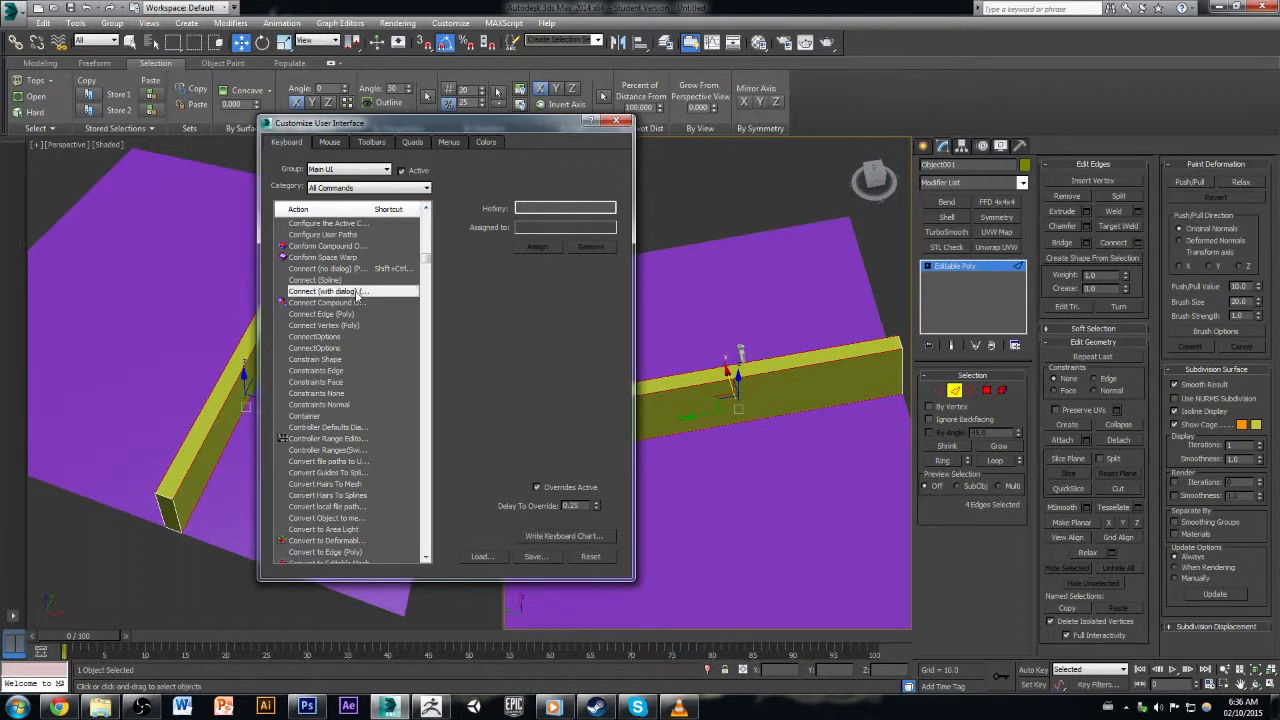
{"action": "left_click", "coordinate": [536, 206]}
{"action": "key", "text": "ctrl+shift+e"}
{"action": "left_click", "coordinate": [537, 247]}
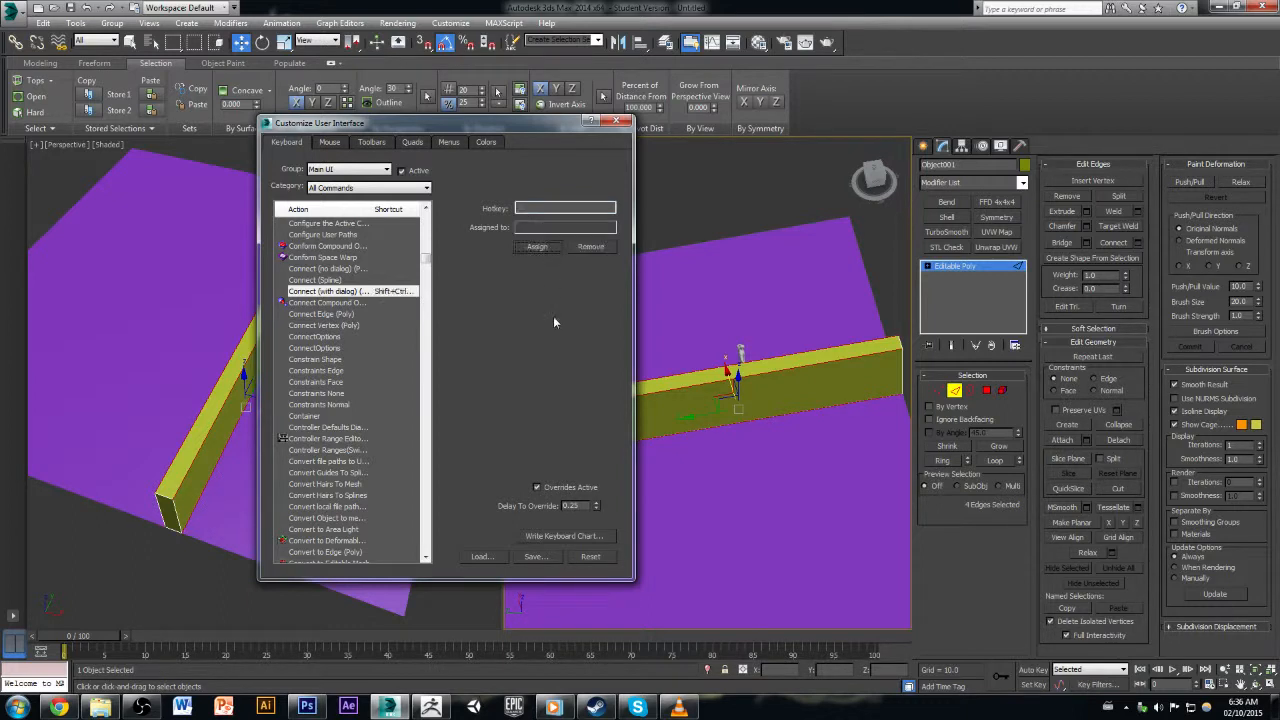
{"action": "left_click", "coordinate": [615, 123]}
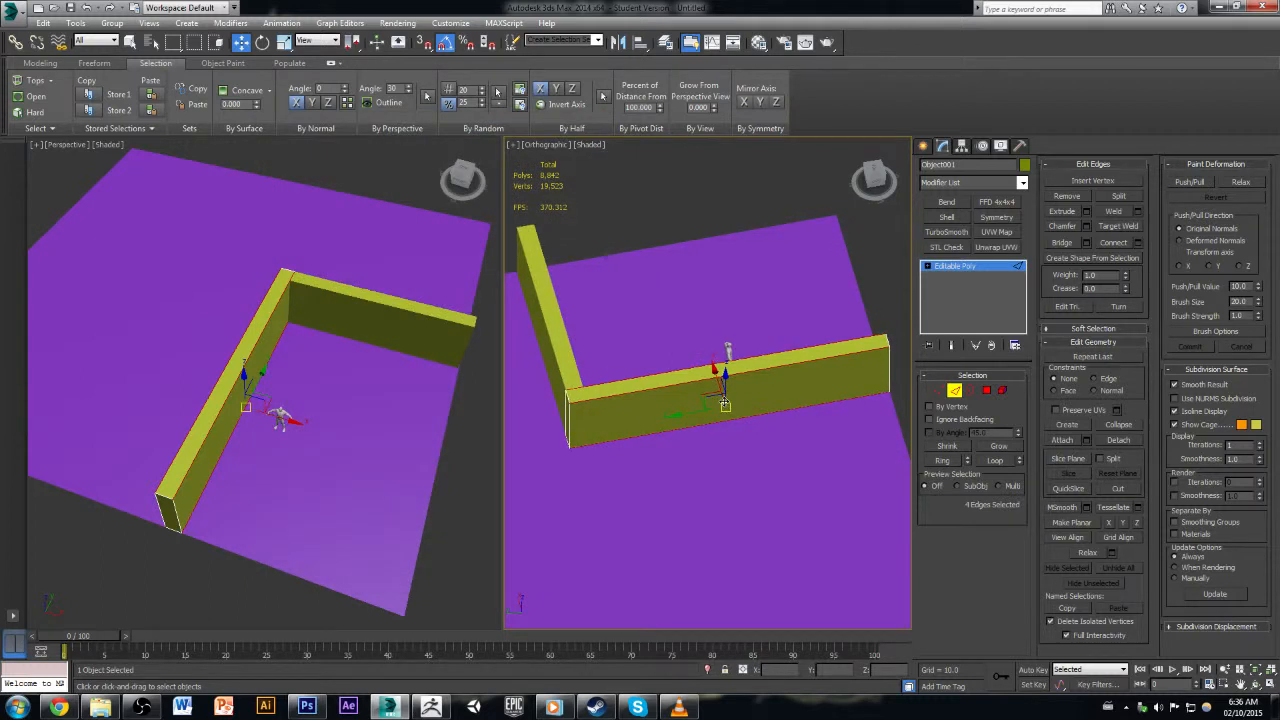
Step: Connect the four selected lengthwise edges with one edge loop across the middle of the detached wall
{"action": "key", "text": "ctrl+shift+e"}
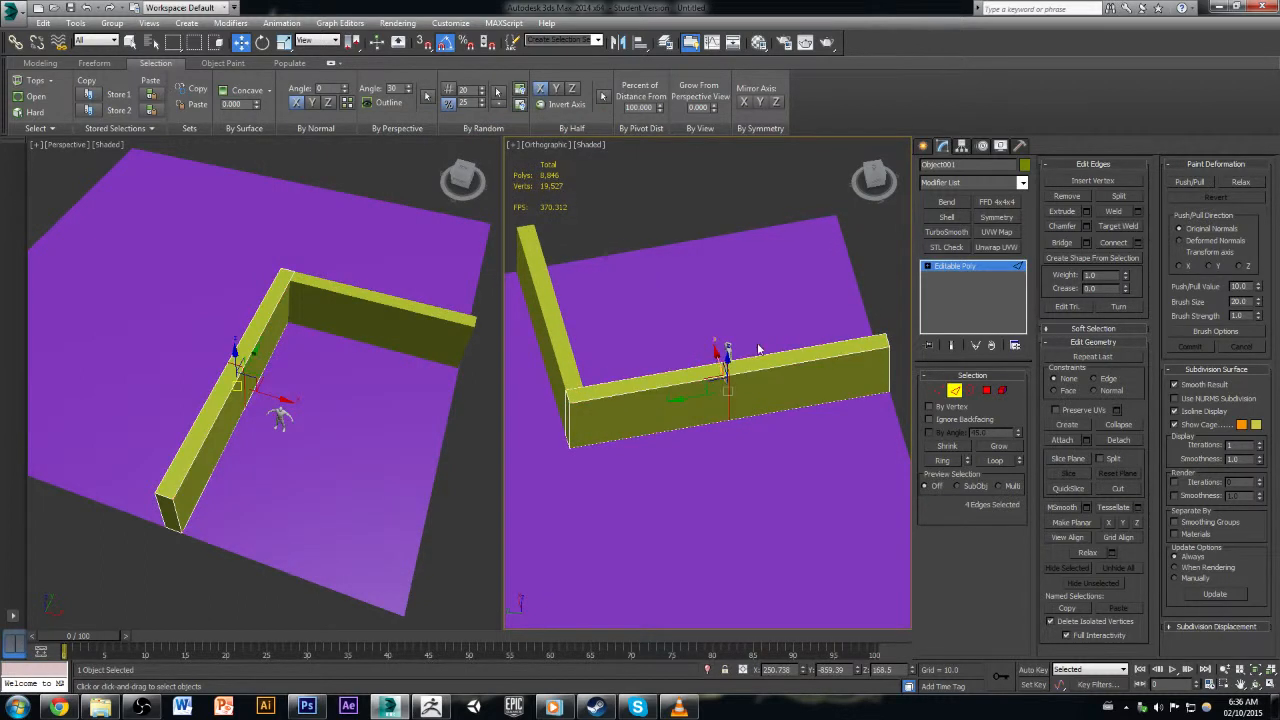
{"action": "left_click", "coordinate": [781, 218]}
{"action": "scroll", "coordinate": [770, 440], "scroll_direction": "up", "scroll_amount": 5}
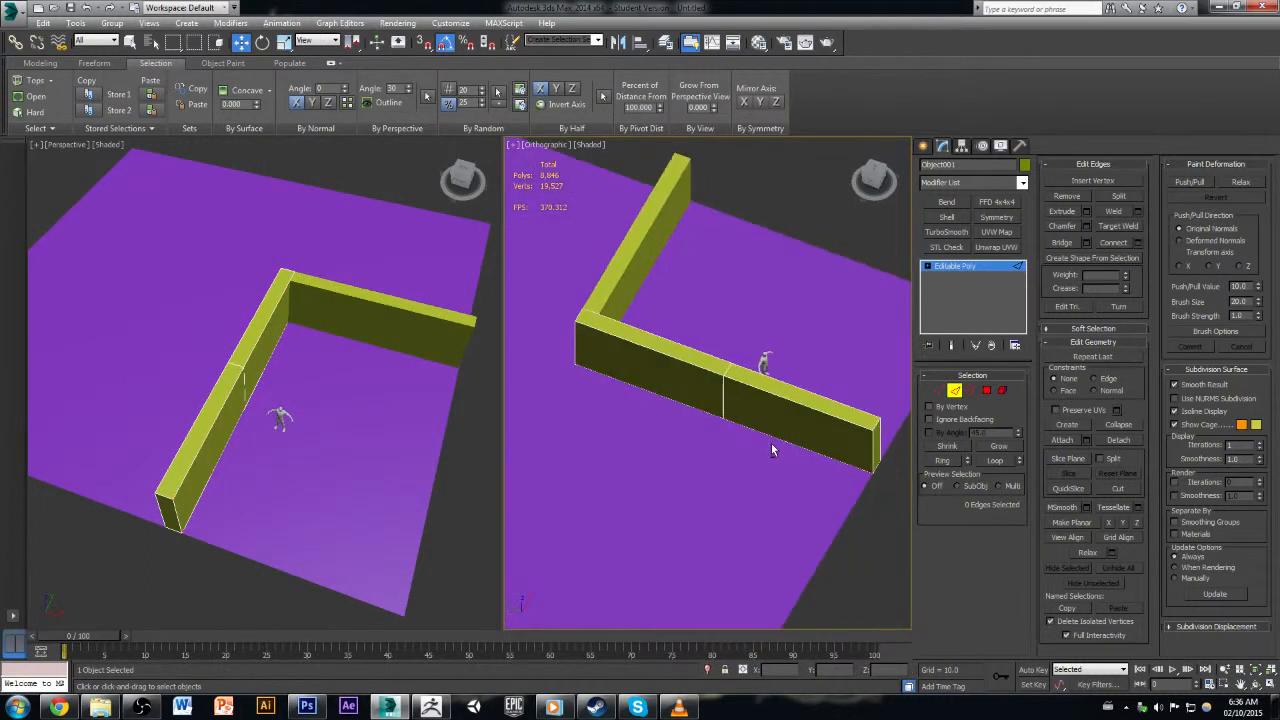
Step: Chamfer the detached wall's middle edge loop into two loops spaced apart beside the character
{"action": "double_click", "coordinate": [724, 389]}
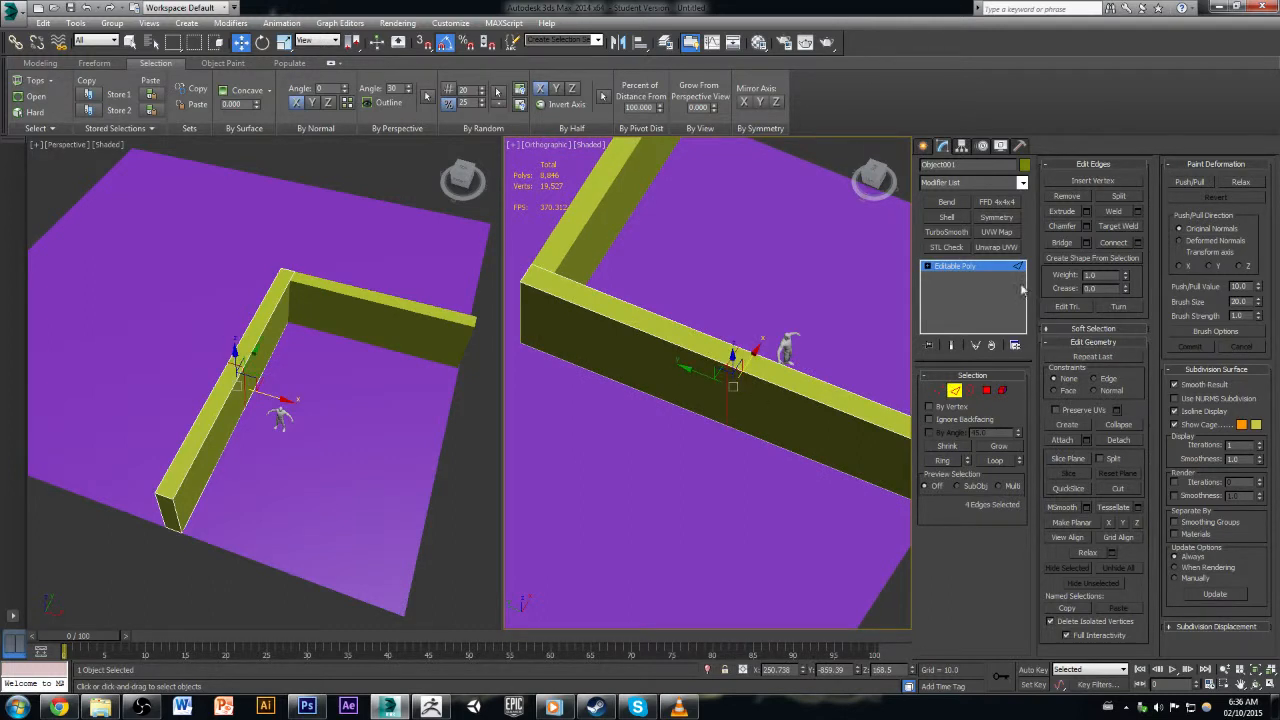
{"action": "left_click", "coordinate": [1087, 227]}
{"action": "mouse_move", "coordinate": [726, 390]}
{"action": "left_mouse_down"}
{"action": "mouse_move", "coordinate": [716, 350]}
{"action": "mouse_move", "coordinate": [725, 370]}
{"action": "left_mouse_up"}
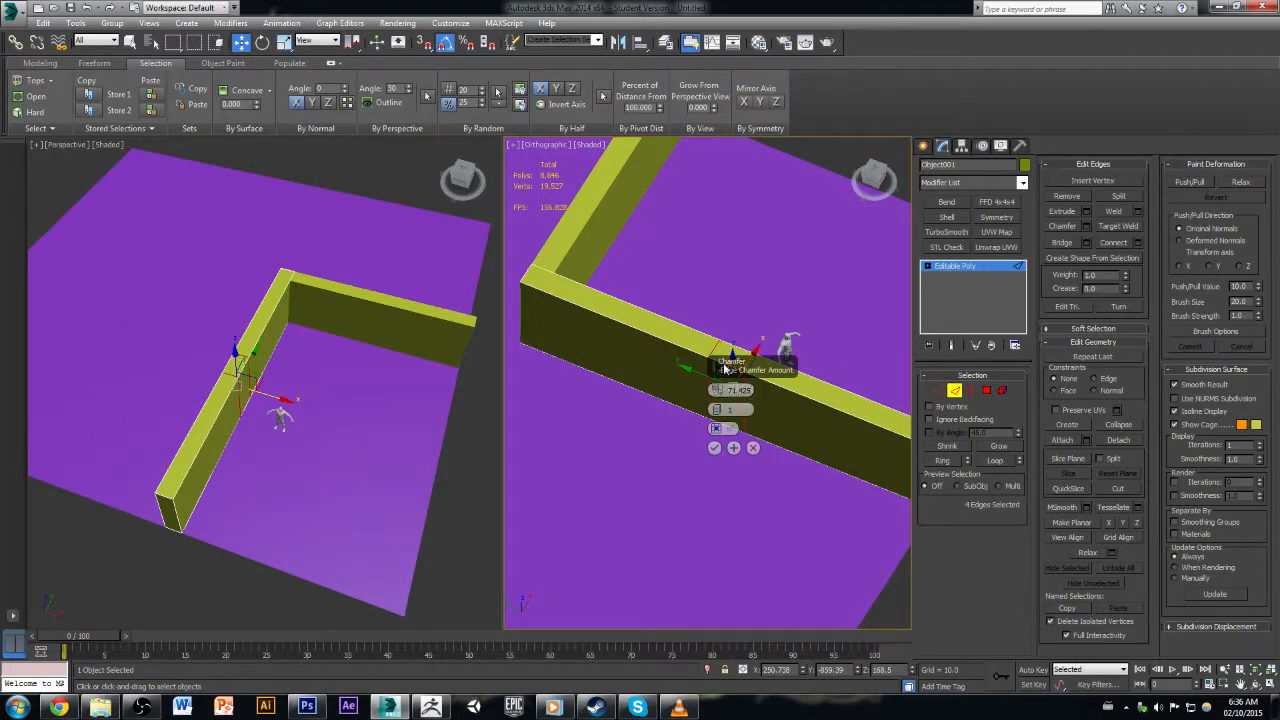
{"action": "left_click_drag", "start_coordinate": [716, 390], "coordinate": [733, 362]}
{"action": "left_click", "coordinate": [714, 447]}
Step: Select the two opposite side polygons of the wall section between the two edge loops beside the character
{"action": "middle_click_drag", "start_coordinate": [754, 488], "coordinate": [736, 425], "text": "alt"}
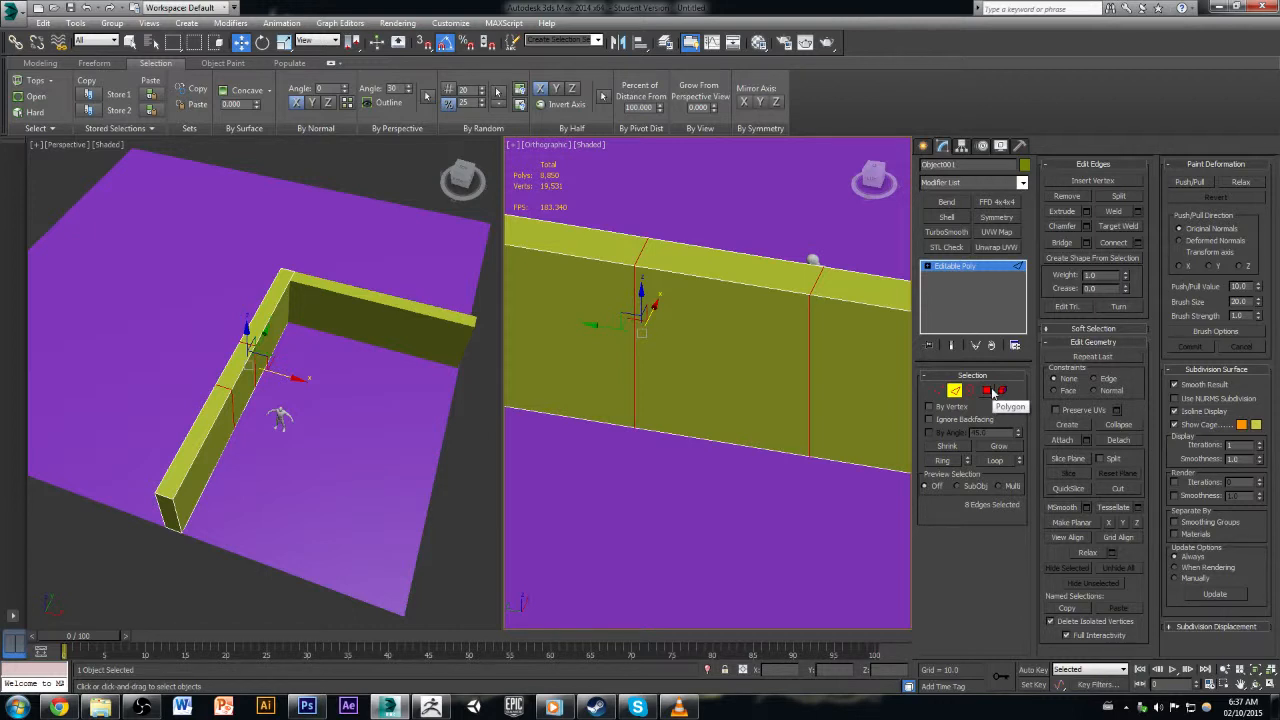
{"action": "middle_click_drag", "start_coordinate": [790, 395], "coordinate": [790, 447], "text": "alt"}
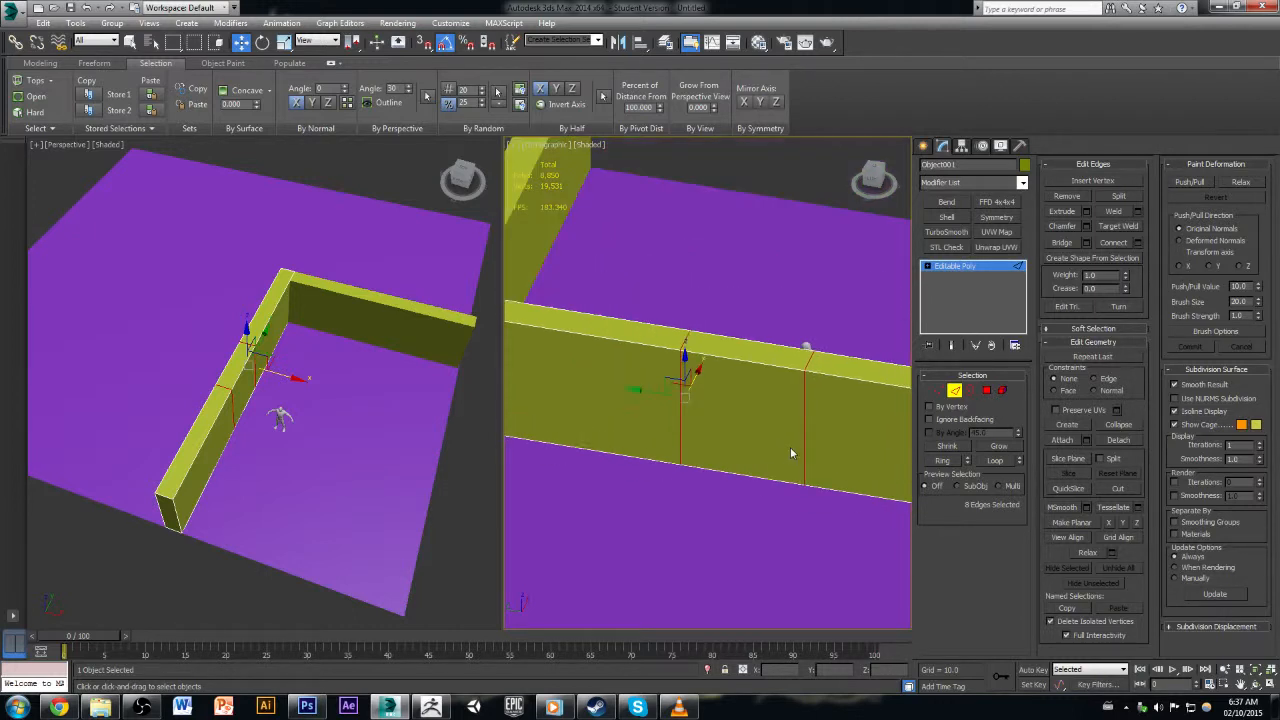
{"action": "left_click", "coordinate": [872, 215]}
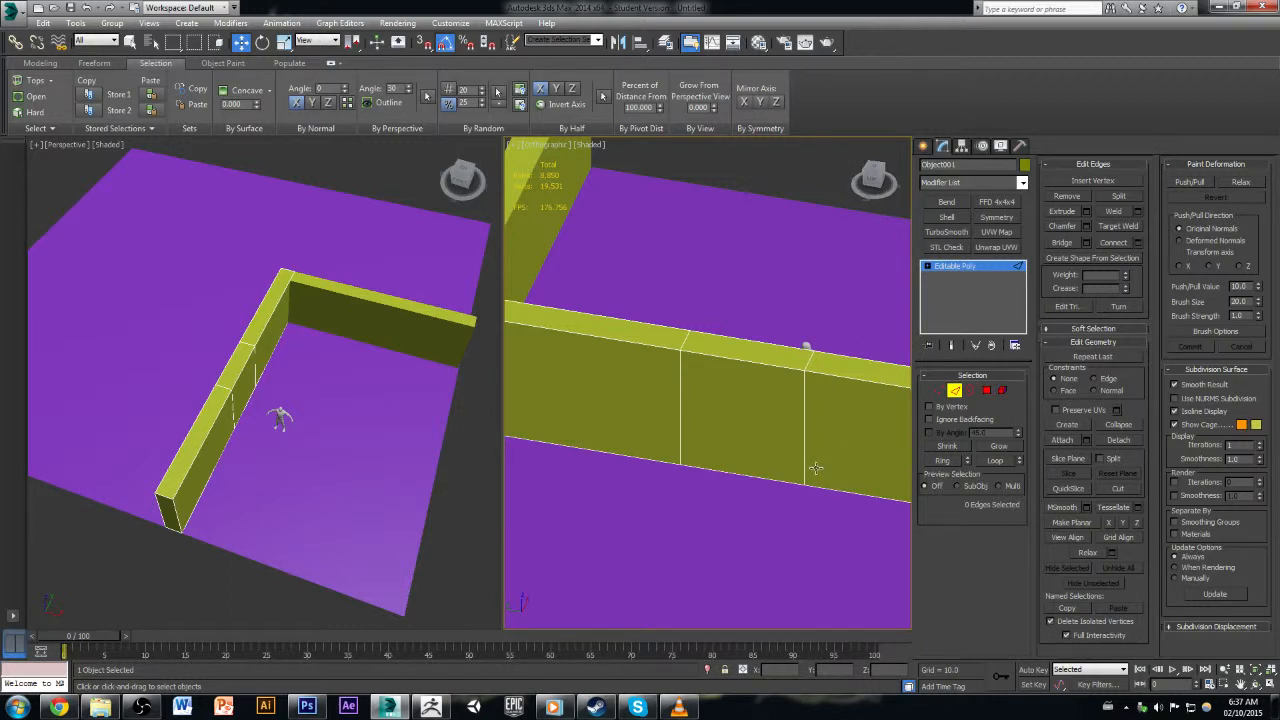
{"action": "key", "text": "4"}
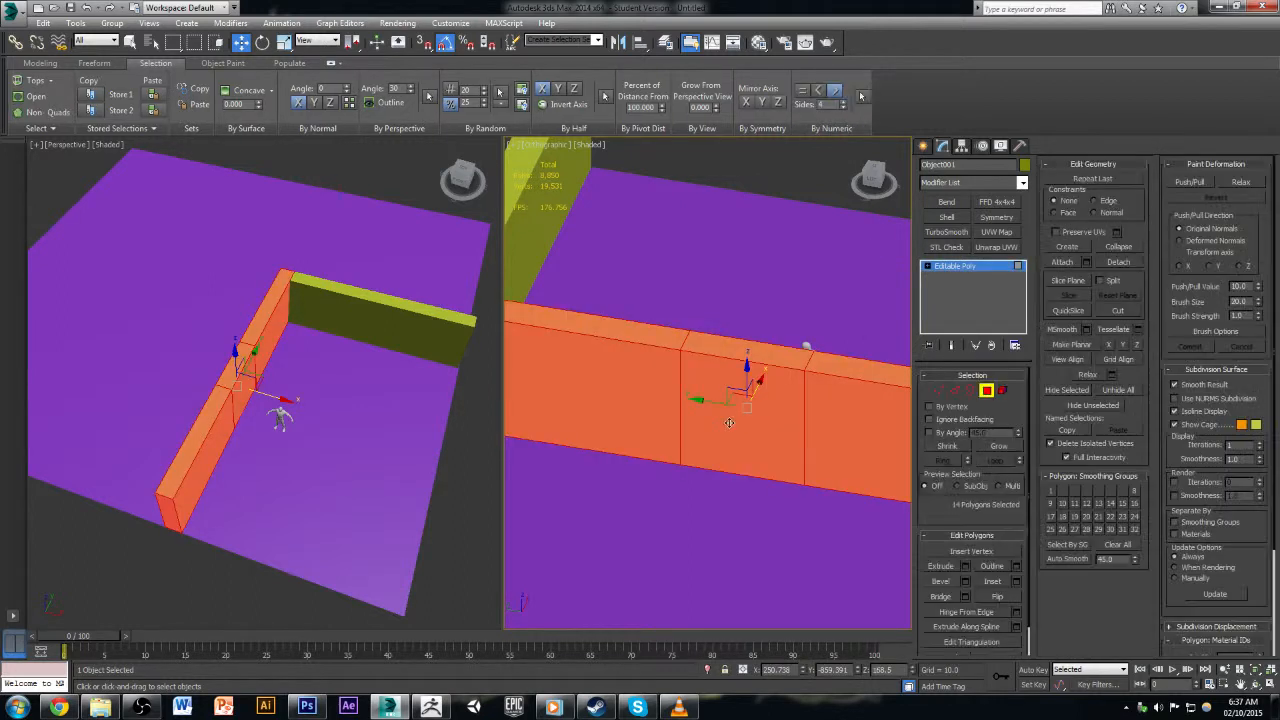
{"action": "left_click", "coordinate": [729, 422]}
{"action": "middle_click_drag", "start_coordinate": [788, 481], "coordinate": [615, 483], "text": "alt"}
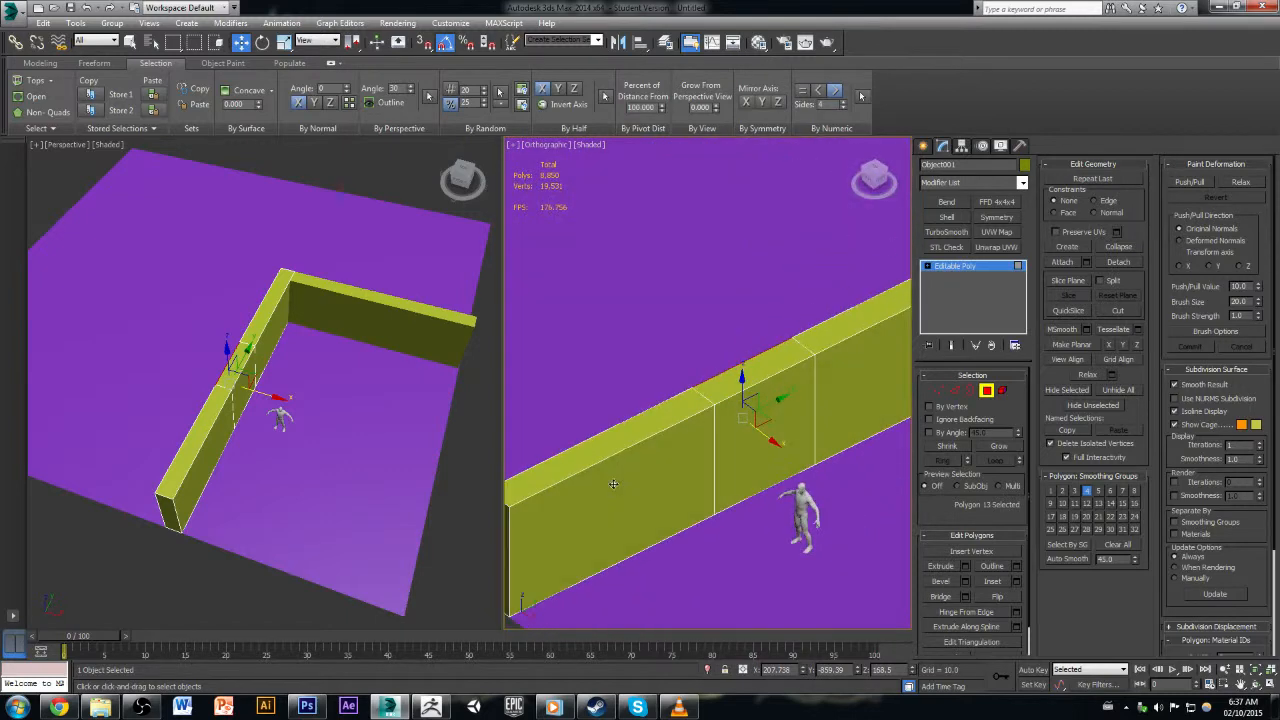
{"action": "left_click", "coordinate": [793, 442], "text": "ctrl"}
{"action": "middle_click_drag", "start_coordinate": [748, 490], "coordinate": [748, 421], "text": "alt"}
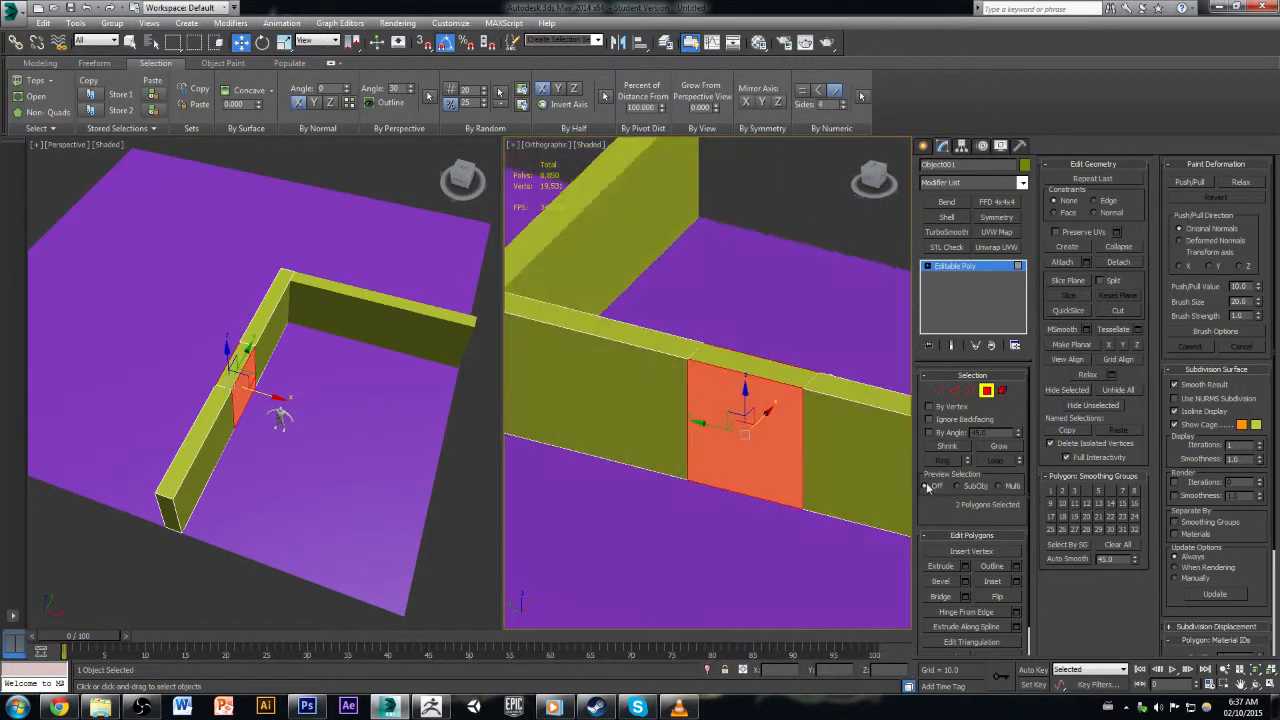
{"action": "left_click", "coordinate": [750, 419]}
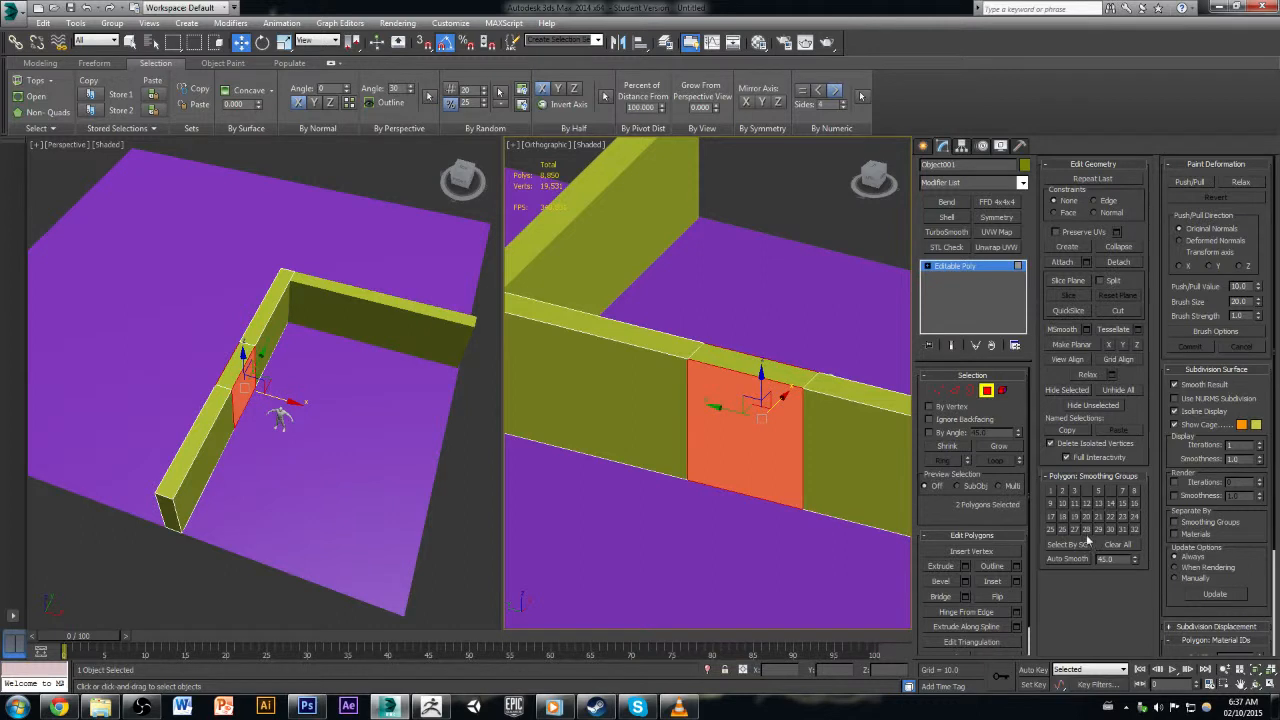
Step: Inset both selected wall polygons by 15.457 and delete the inner faces to cut an opening through the wall
{"action": "left_click", "coordinate": [1016, 581]}
{"action": "left_click_drag", "start_coordinate": [718, 412], "coordinate": [717, 408]}
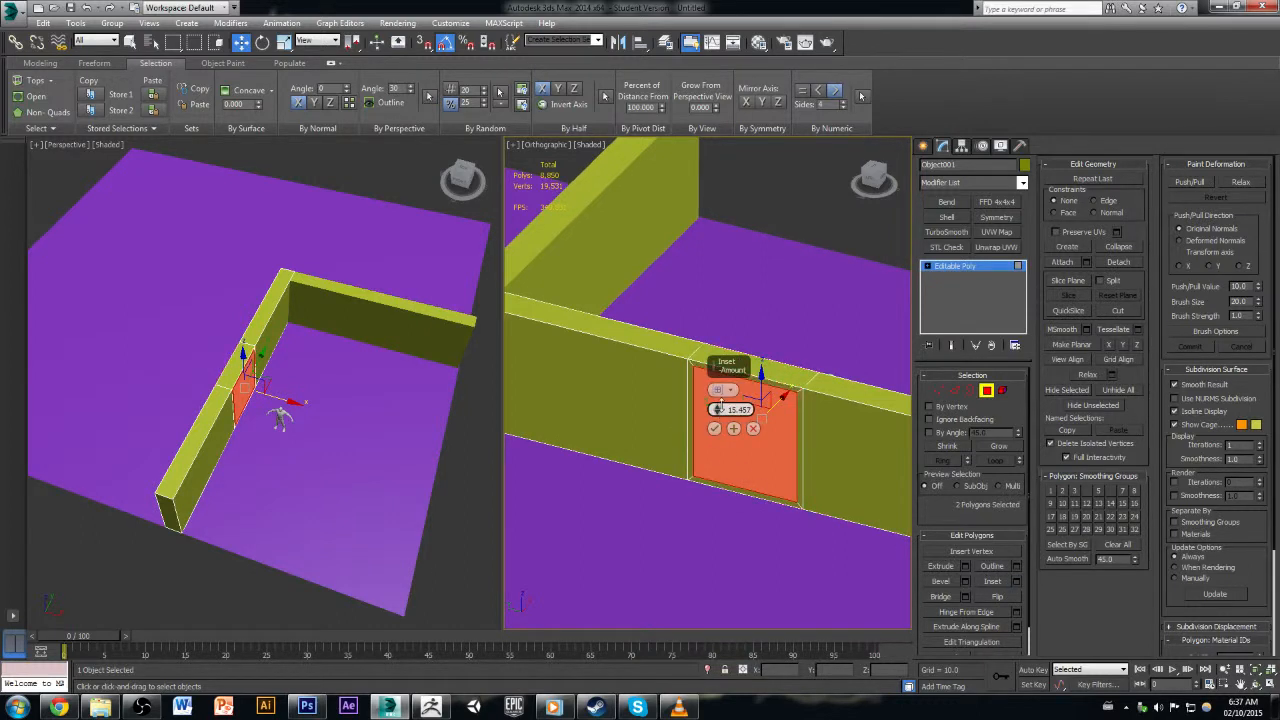
{"action": "left_click", "coordinate": [716, 430]}
{"action": "mouse_move", "coordinate": [780, 474]}
{"action": "middle_mouse_down", "text": "alt"}
{"action": "mouse_move", "coordinate": [829, 452]}
{"action": "mouse_move", "coordinate": [803, 463]}
{"action": "mouse_move", "coordinate": [822, 500]}
{"action": "mouse_move", "coordinate": [774, 468]}
{"action": "mouse_move", "coordinate": [785, 484]}
{"action": "middle_mouse_up", "text": "alt"}
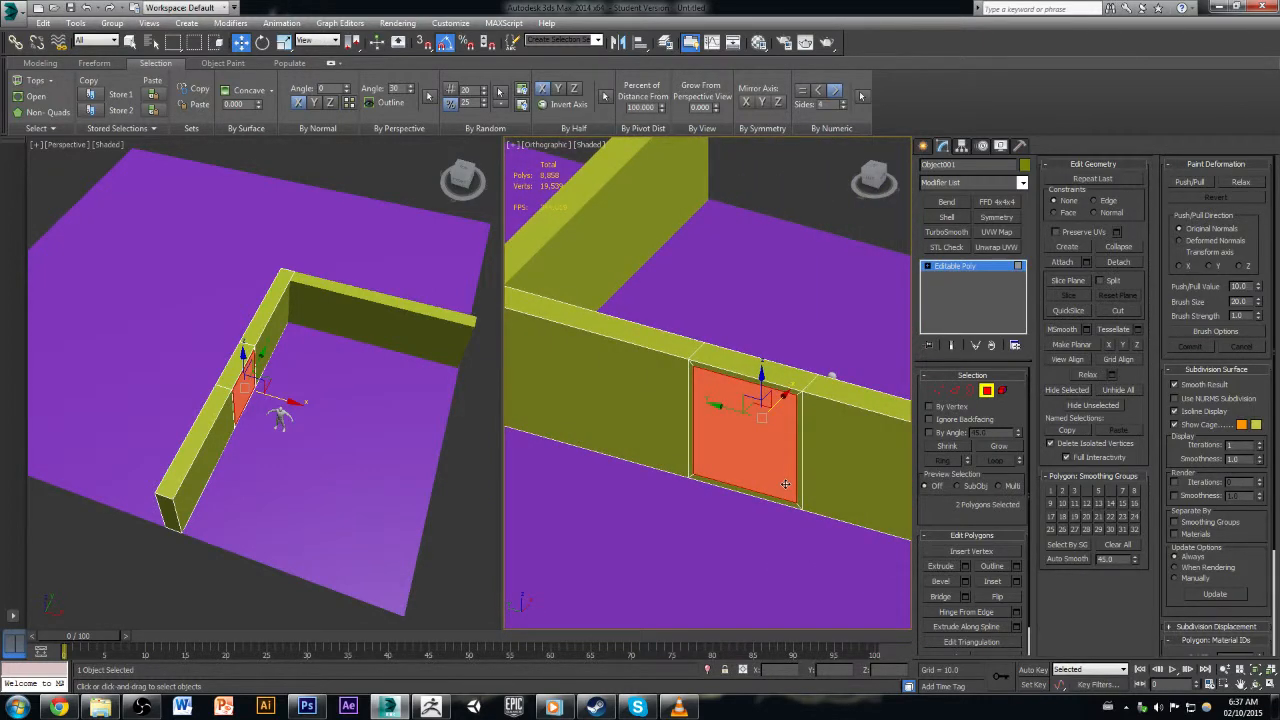
{"action": "key", "text": "Delete"}
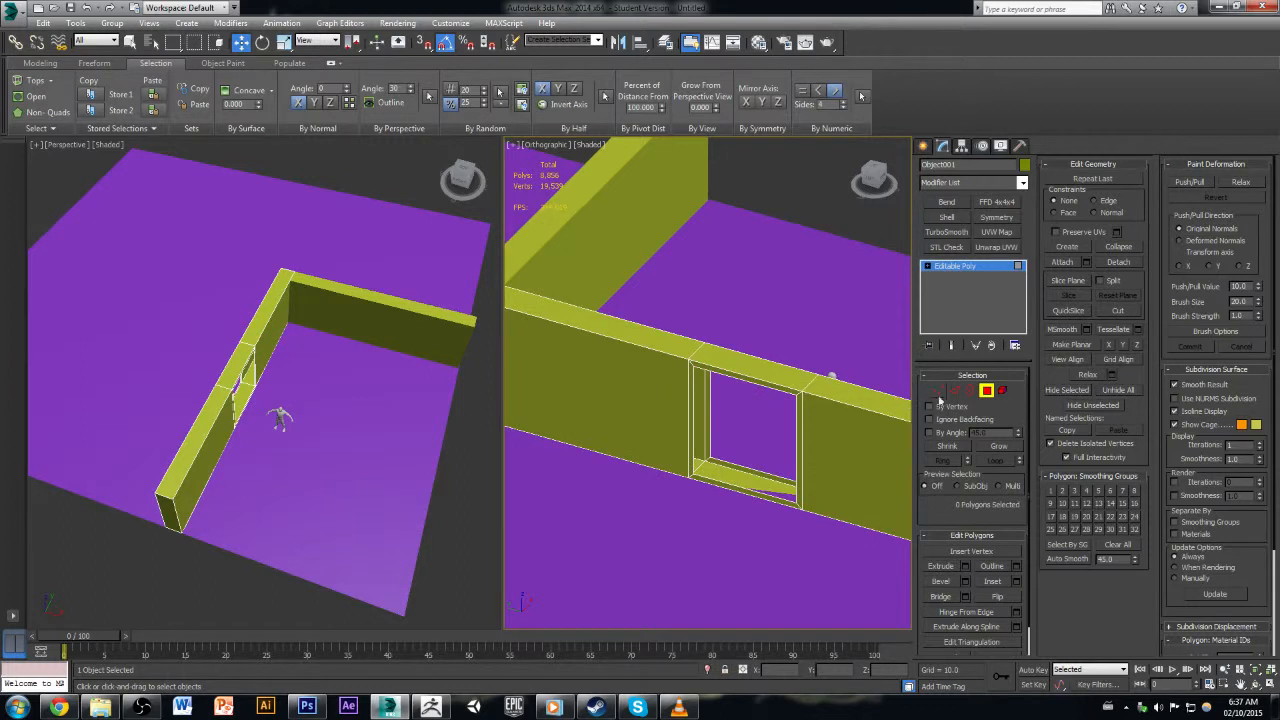
Step: Select the open border edges around the hole on both sides of the wall
{"action": "left_click", "coordinate": [954, 390]}
{"action": "left_click", "coordinate": [755, 489]}
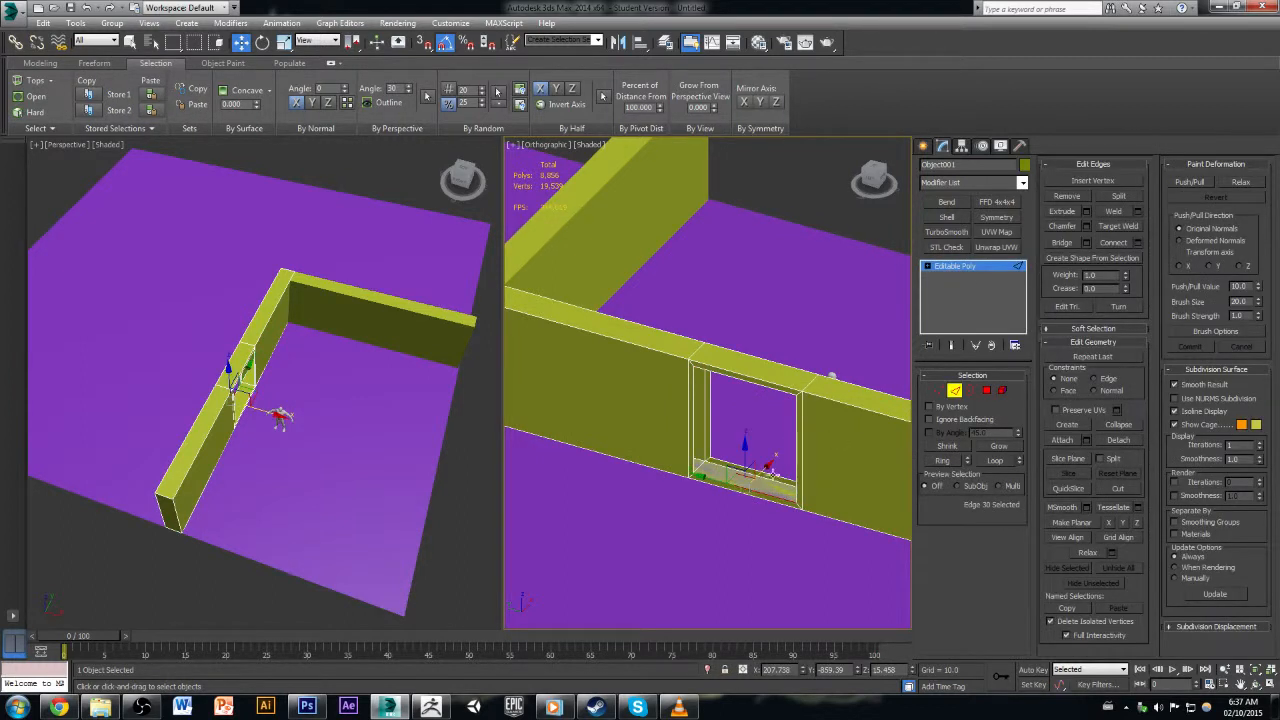
{"action": "left_click", "coordinate": [857, 305]}
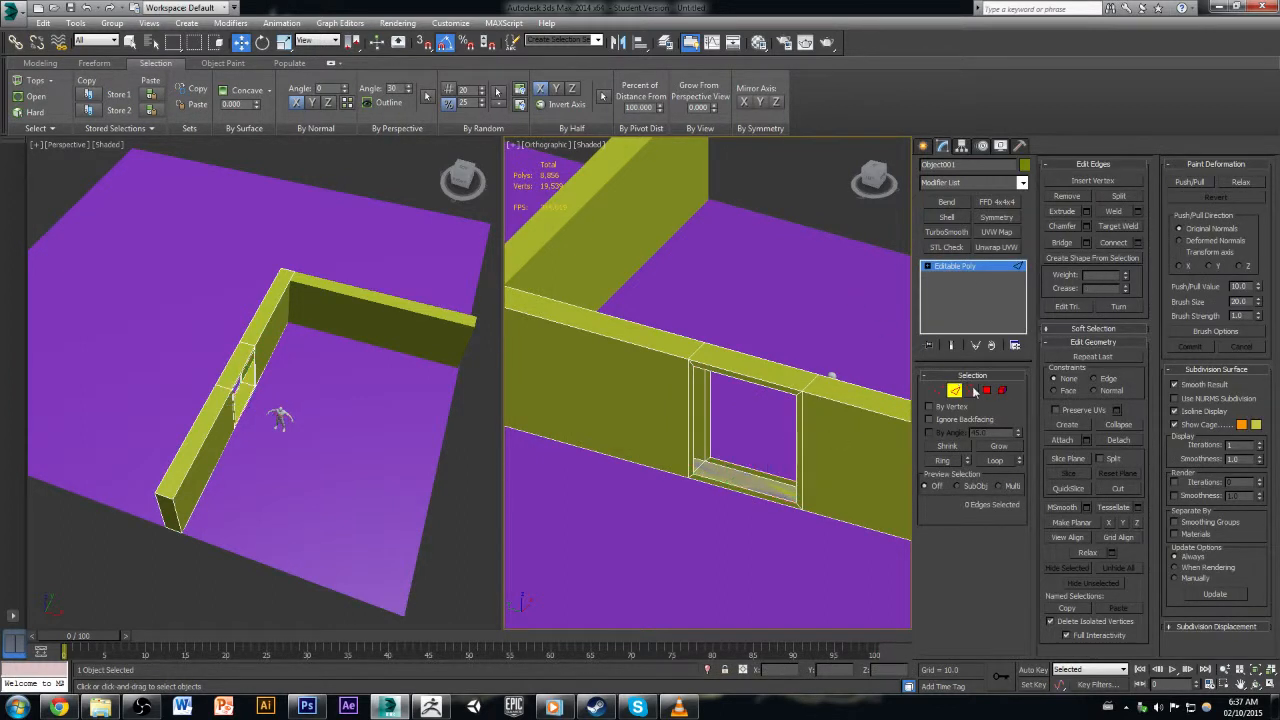
{"action": "left_click", "coordinate": [972, 390]}
{"action": "left_click", "coordinate": [716, 460]}
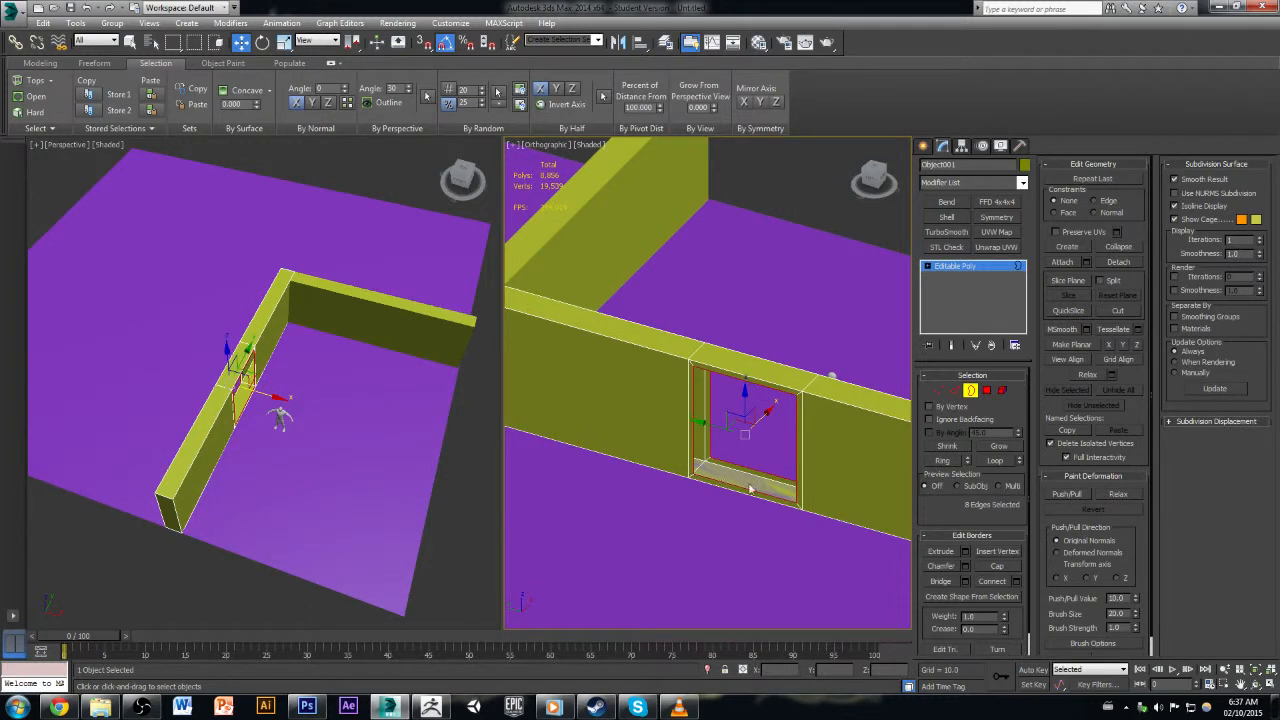
Step: Bridge the two selected borders of the wall opening to close its inner sides
{"action": "left_click", "coordinate": [945, 583]}
{"action": "middle_click_drag", "start_coordinate": [808, 527], "coordinate": [809, 480], "text": "alt"}
{"action": "left_click", "coordinate": [875, 176]}
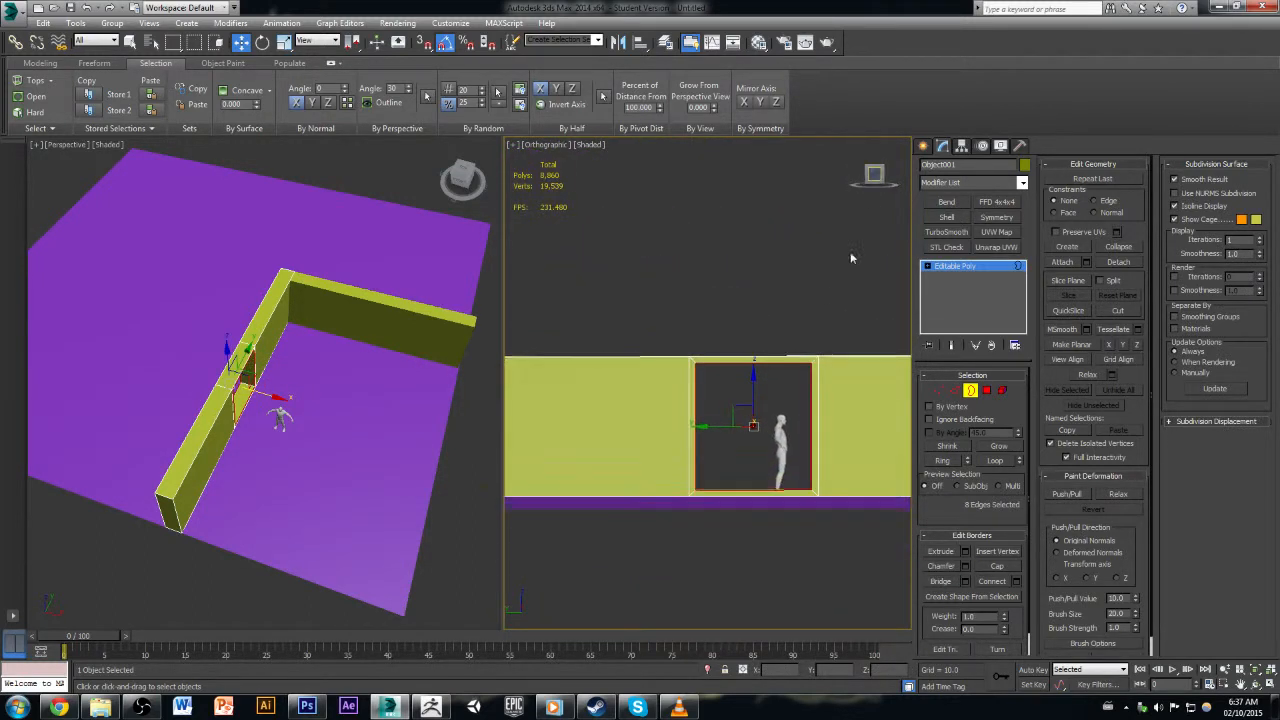
Step: Move the four bottom vertices of the wall opening down closer to the wall's base
{"action": "middle_click_drag", "start_coordinate": [735, 445], "coordinate": [743, 406]}
{"action": "scroll", "coordinate": [744, 412], "scroll_direction": "up", "scroll_amount": 2}
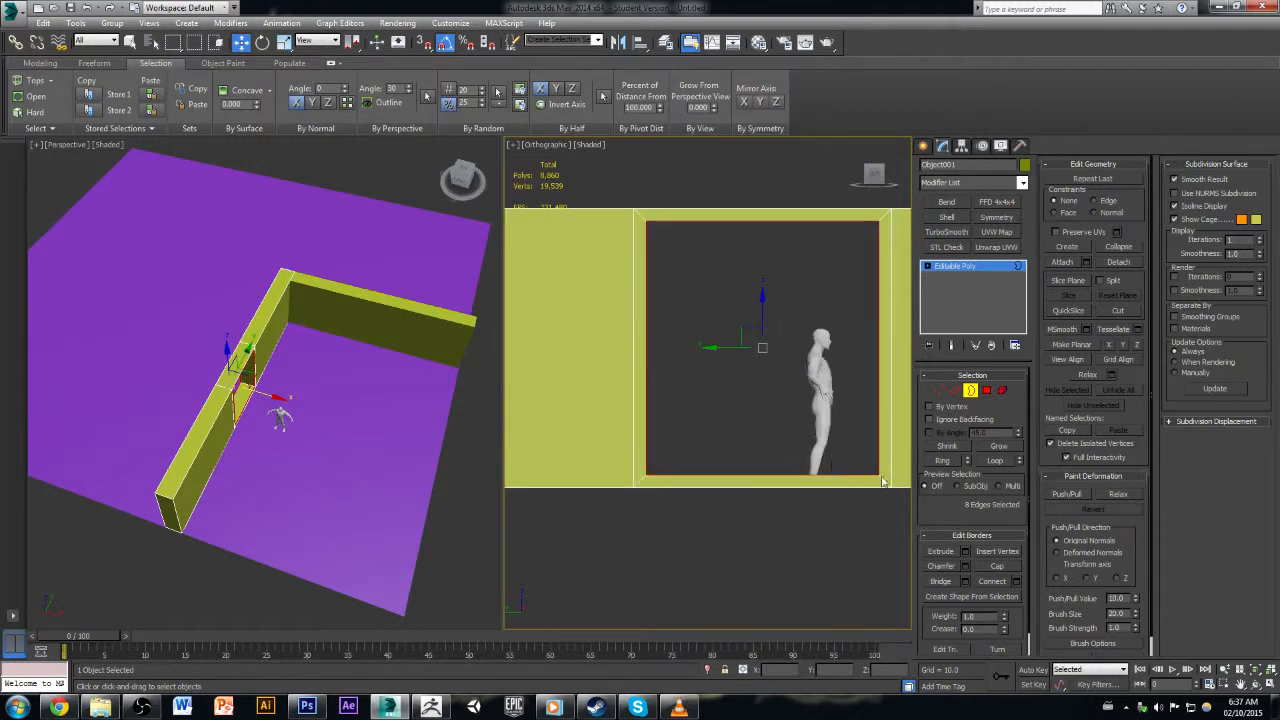
{"action": "left_click", "coordinate": [938, 391]}
{"action": "left_click_drag", "start_coordinate": [592, 436], "coordinate": [924, 484]}
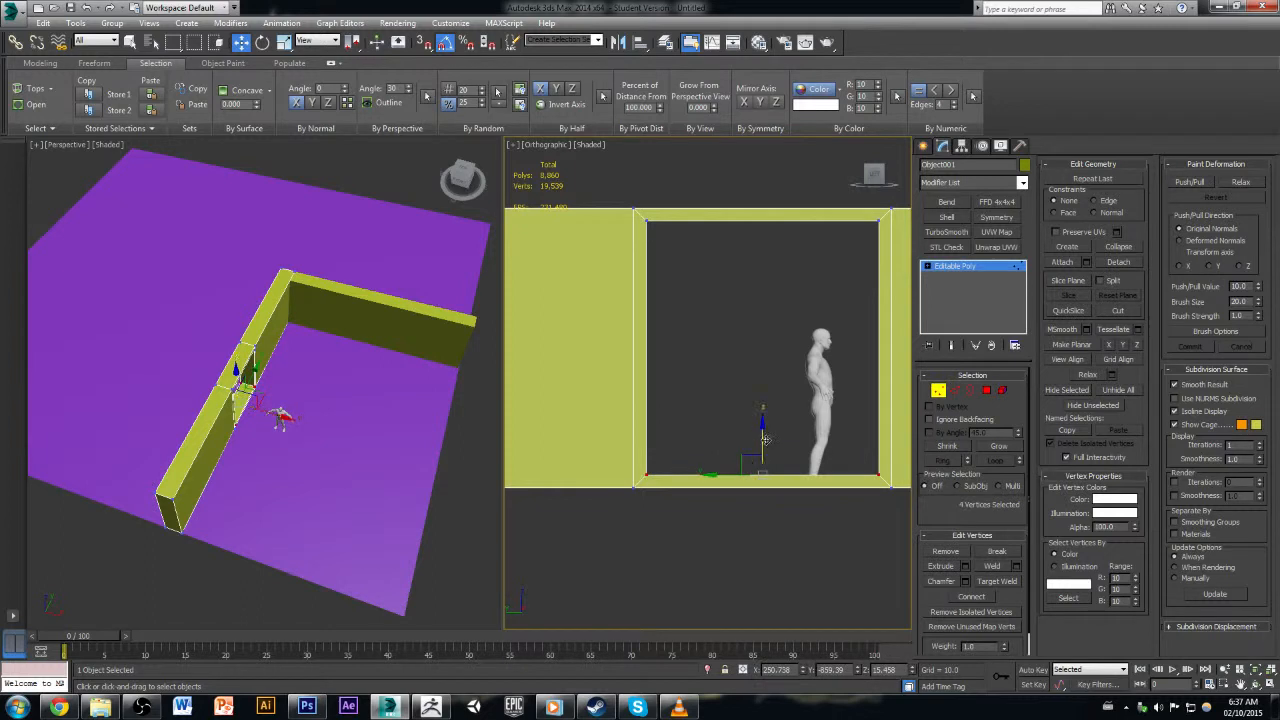
{"action": "left_click_drag", "start_coordinate": [762, 438], "coordinate": [767, 453]}
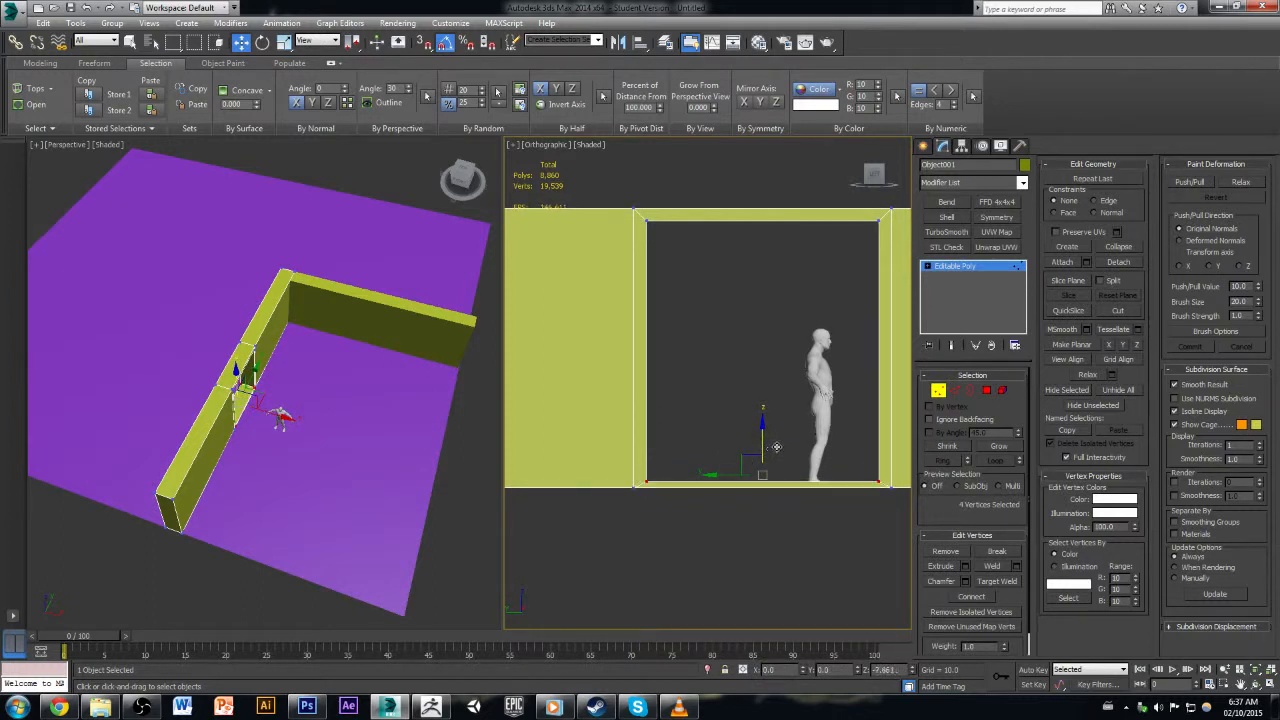
{"action": "left_click", "coordinate": [860, 450]}
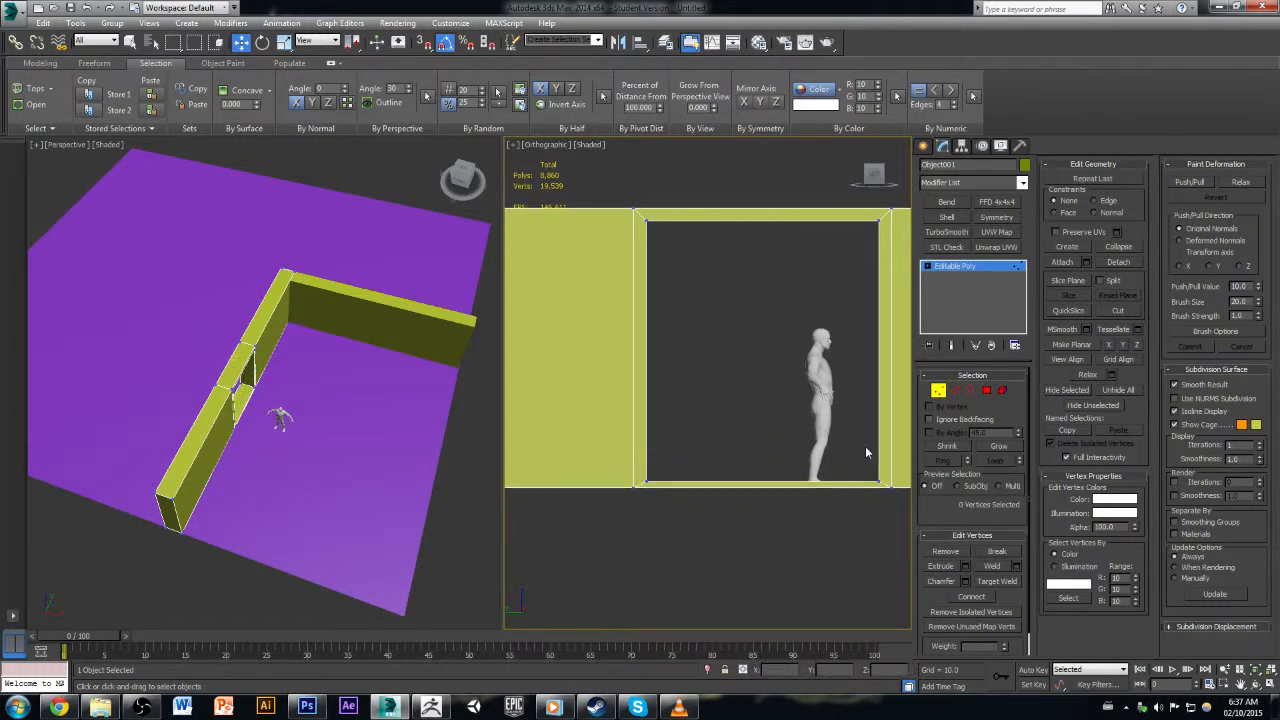
{"action": "scroll", "coordinate": [645, 484], "scroll_direction": "up", "scroll_amount": 3}
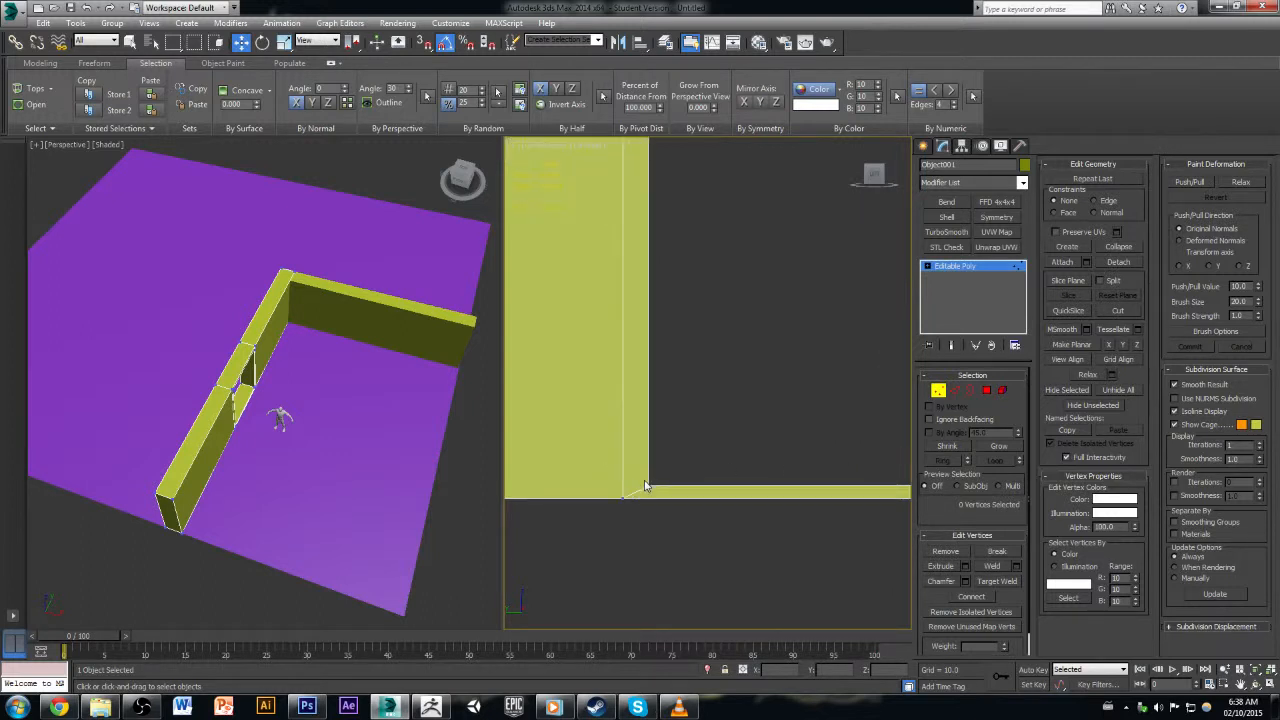
{"action": "scroll", "coordinate": [645, 484], "scroll_direction": "down", "scroll_amount": 4}
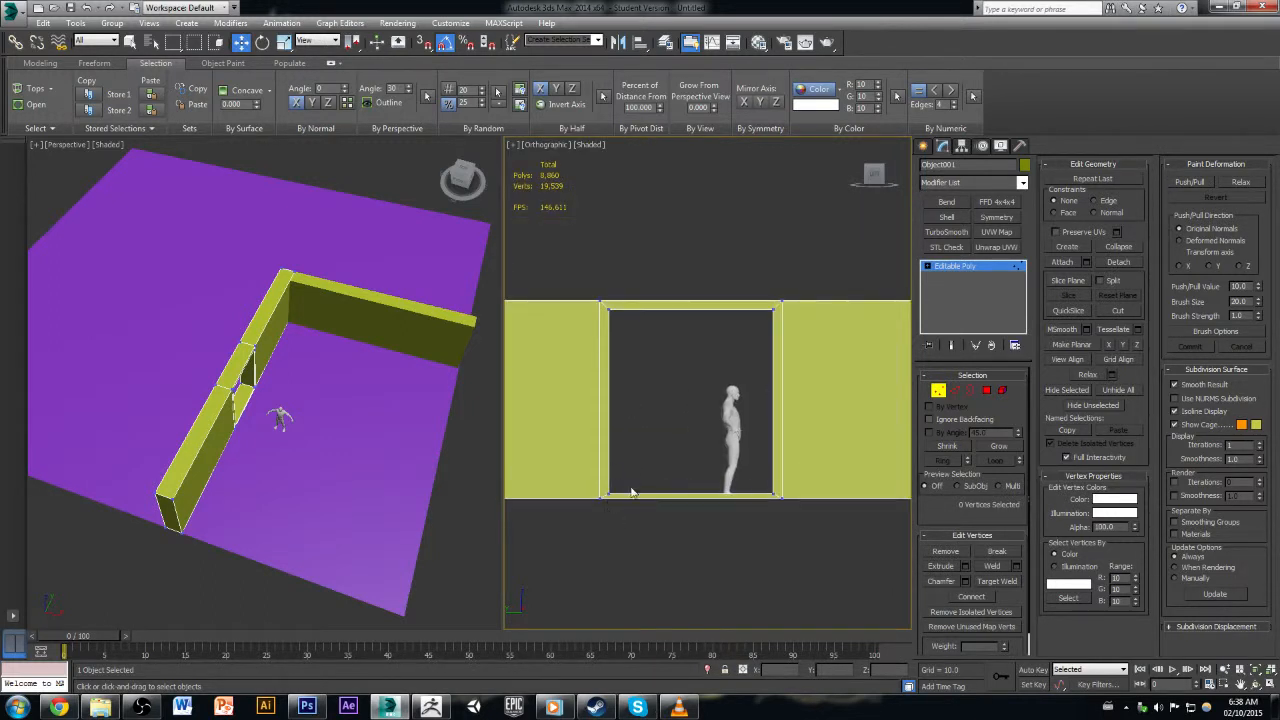
{"action": "middle_click_drag", "start_coordinate": [770, 443], "coordinate": [797, 427]}
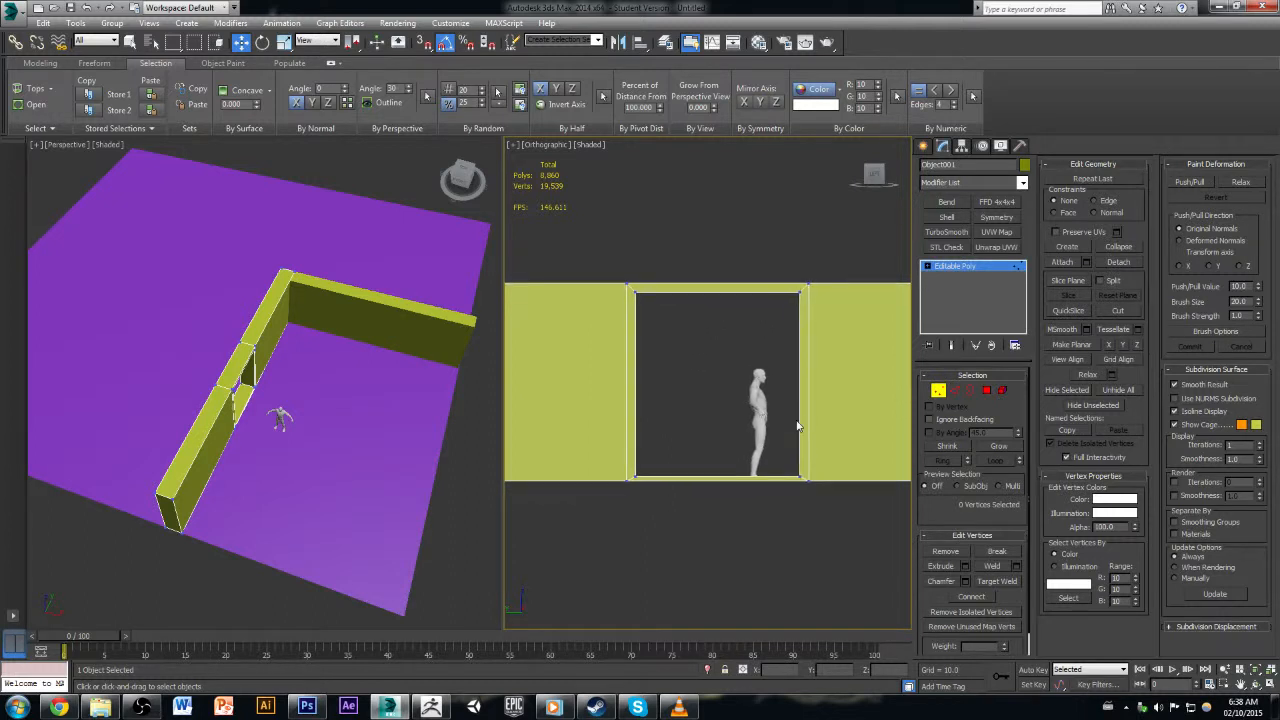
Step: Try lowering the opening's four top vertices toward the figure's head, and undo it
{"action": "left_click_drag", "start_coordinate": [577, 282], "coordinate": [860, 327]}
{"action": "left_click_drag", "start_coordinate": [717, 258], "coordinate": [770, 285]}
{"action": "key", "text": "ctrl+z"}
{"action": "left_click", "coordinate": [824, 207]}
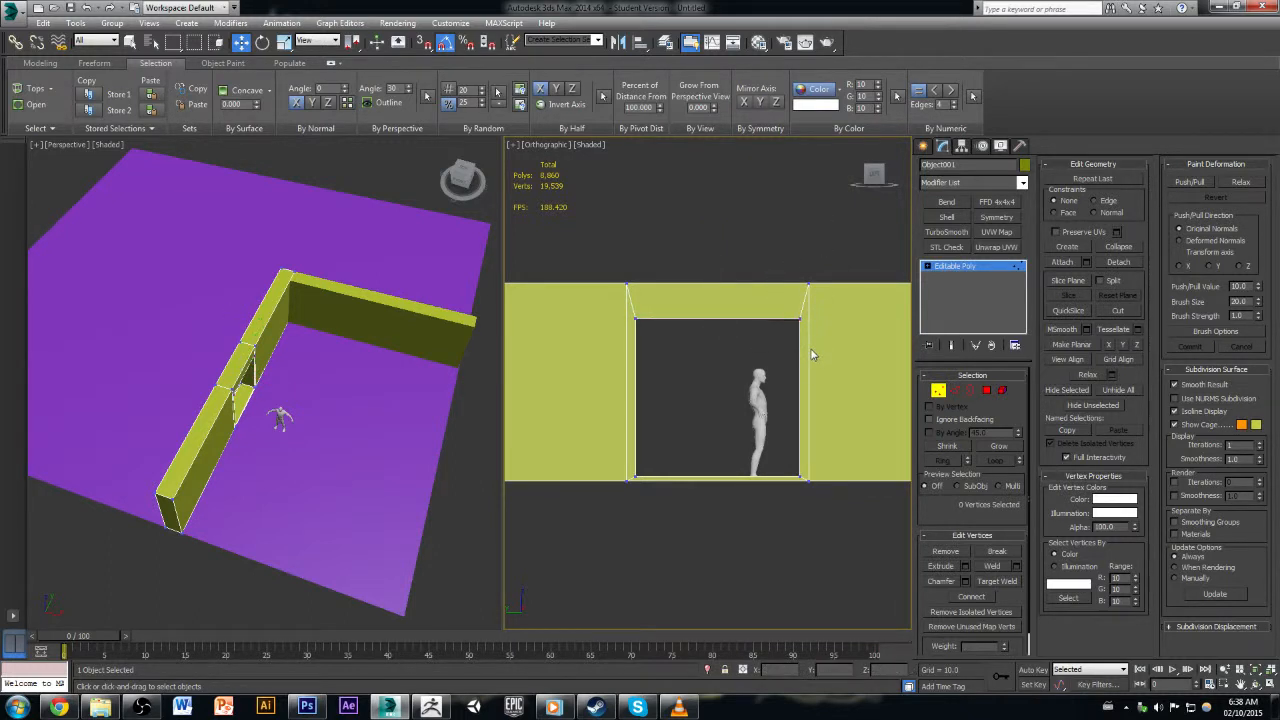
{"action": "key", "text": "ctrl+z"}
{"action": "key", "text": "ctrl+z"}
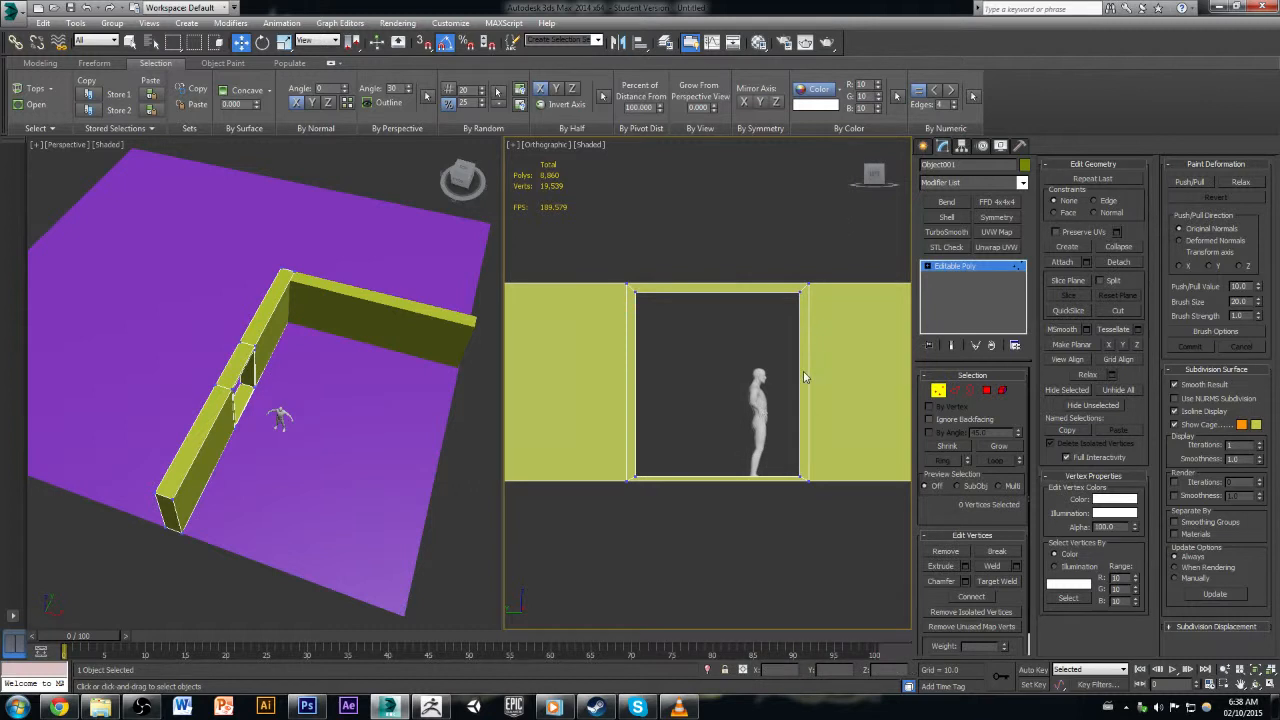
Step: Undo the lowering of the opening's bottom vertices and clear the vertex selection
{"action": "key", "text": "ctrl+z"}
{"action": "key", "text": "ctrl+z"}
{"action": "key", "text": "ctrl+z"}
{"action": "key", "text": "ctrl+z"}
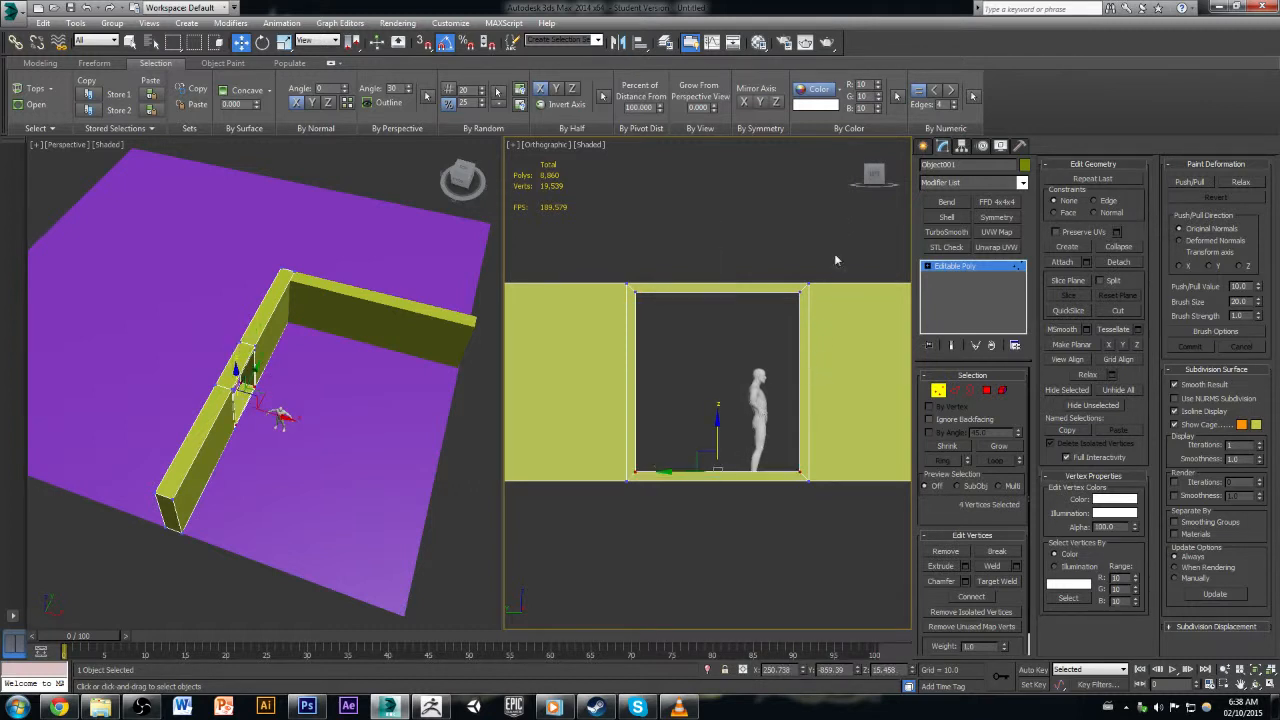
{"action": "left_click", "coordinate": [836, 260]}
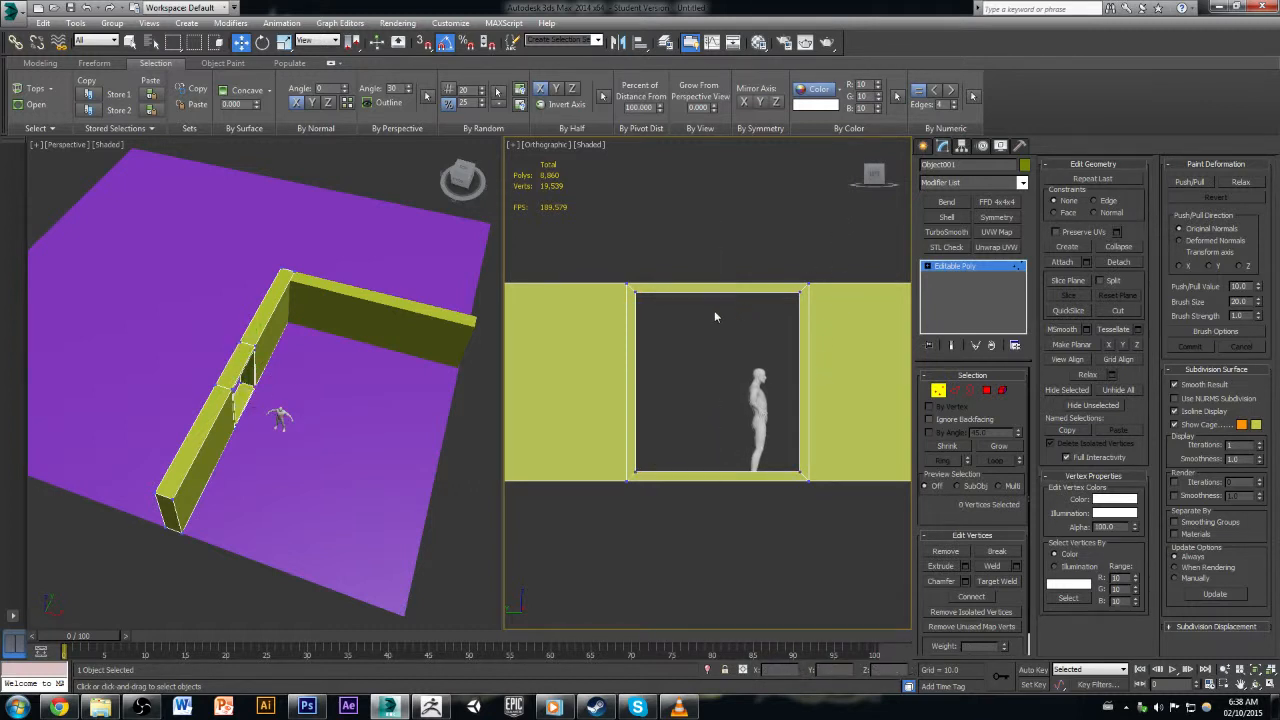
Step: Select the opening's eight inner vertices and scale them inward in the wall plane to shrink the opening
{"action": "left_click_drag", "start_coordinate": [720, 385], "coordinate": [805, 475]}
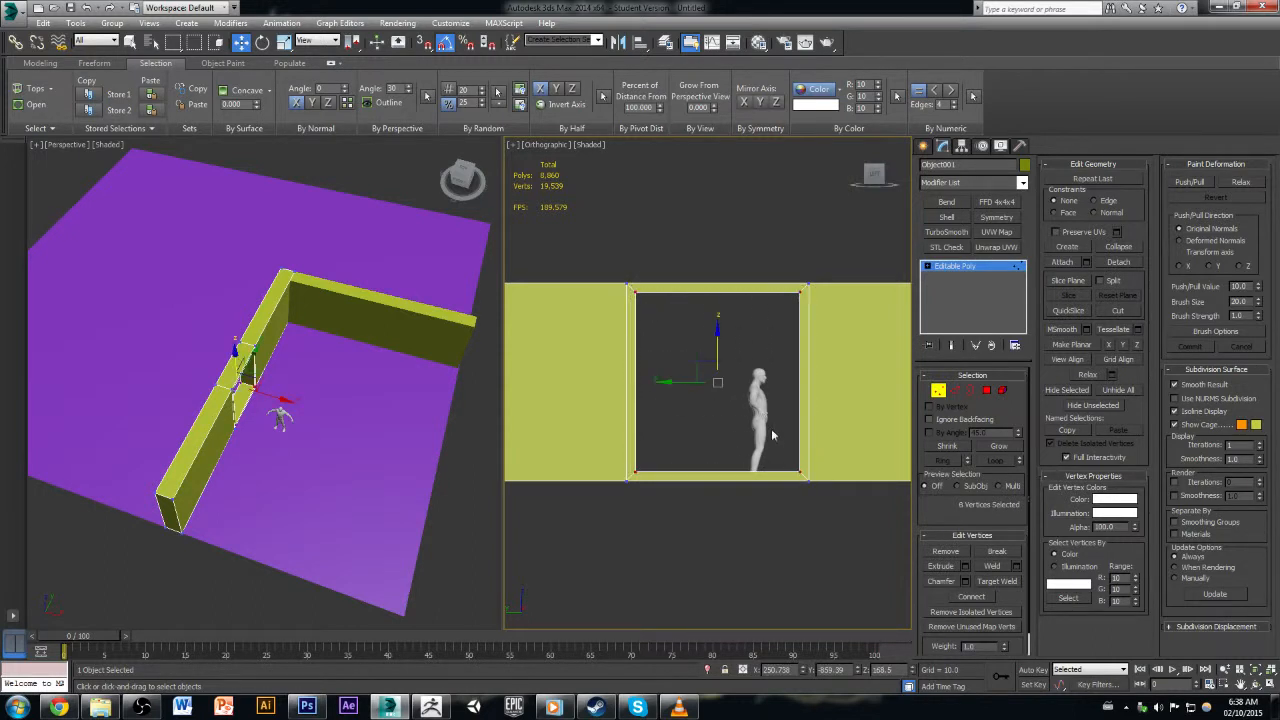
{"action": "key", "text": "r"}
{"action": "key", "text": "t"}
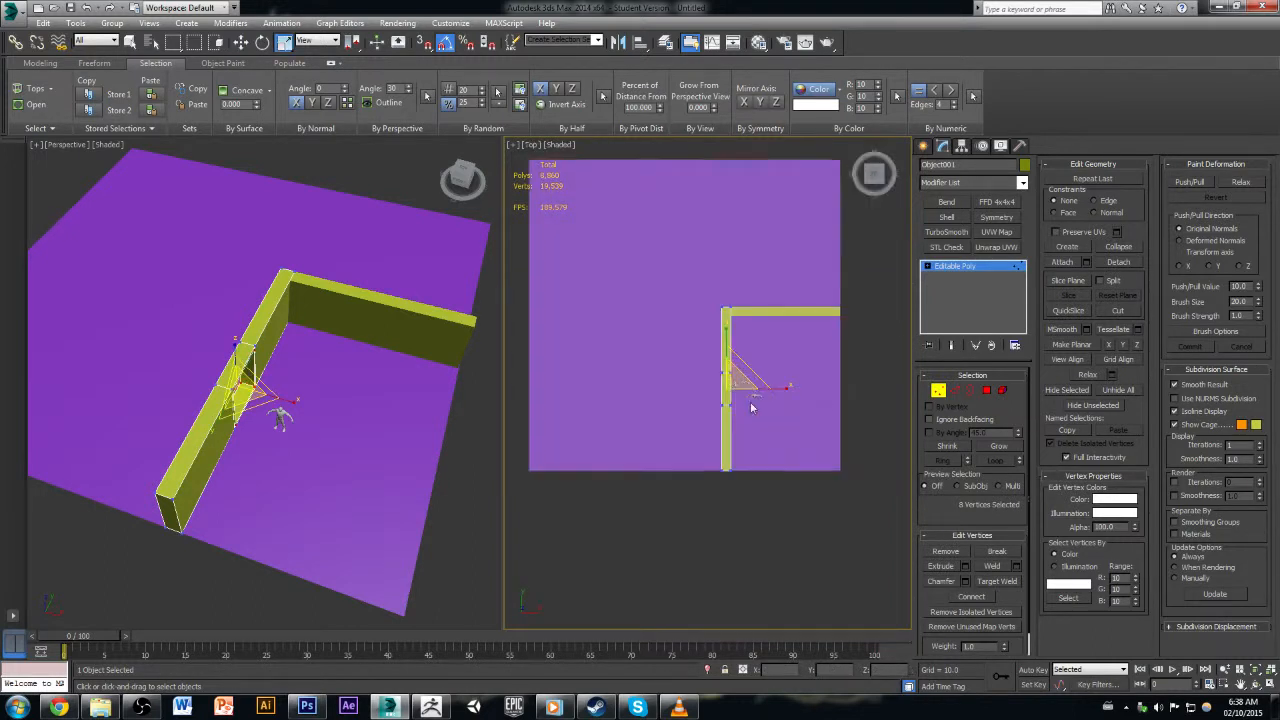
{"action": "middle_click_drag", "start_coordinate": [754, 406], "coordinate": [856, 370], "text": "alt"}
{"action": "left_click", "coordinate": [866, 180]}
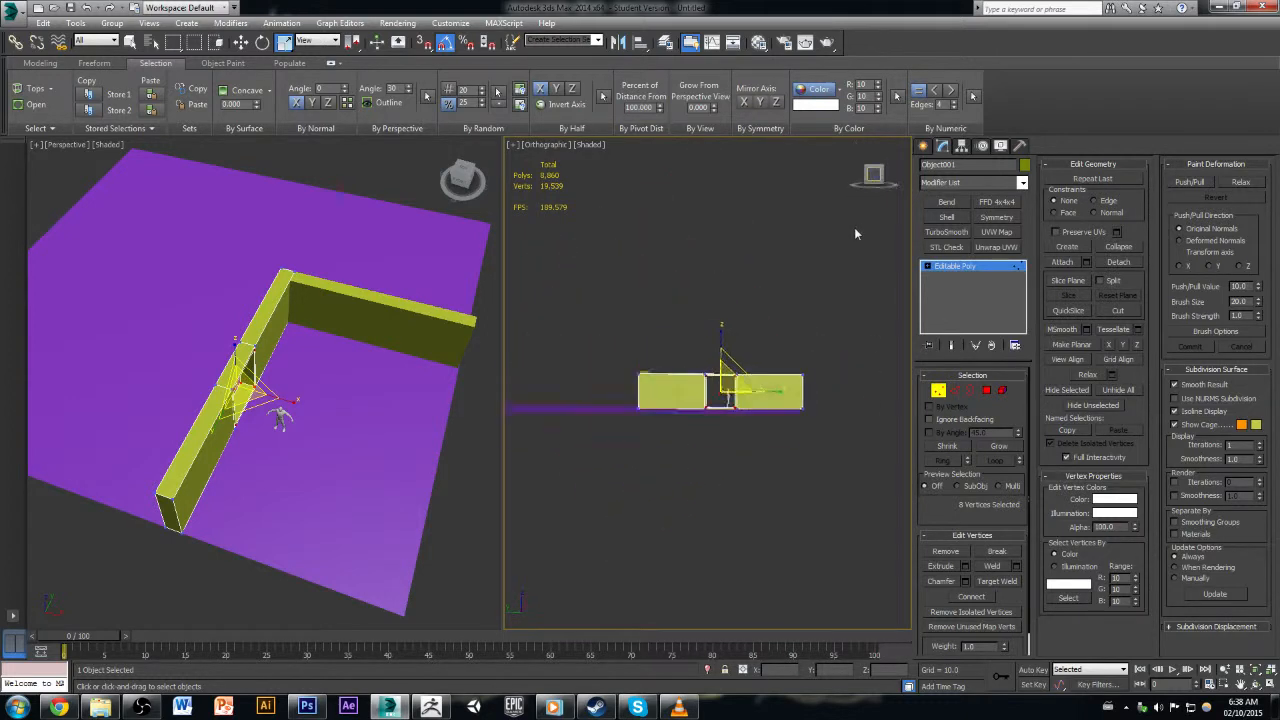
{"action": "mouse_move", "coordinate": [731, 372]}
{"action": "left_mouse_down"}
{"action": "mouse_move", "coordinate": [714, 377]}
{"action": "mouse_move", "coordinate": [714, 363]}
{"action": "left_mouse_up"}
{"action": "key", "text": "w"}
{"action": "key", "text": "ctrl+z"}
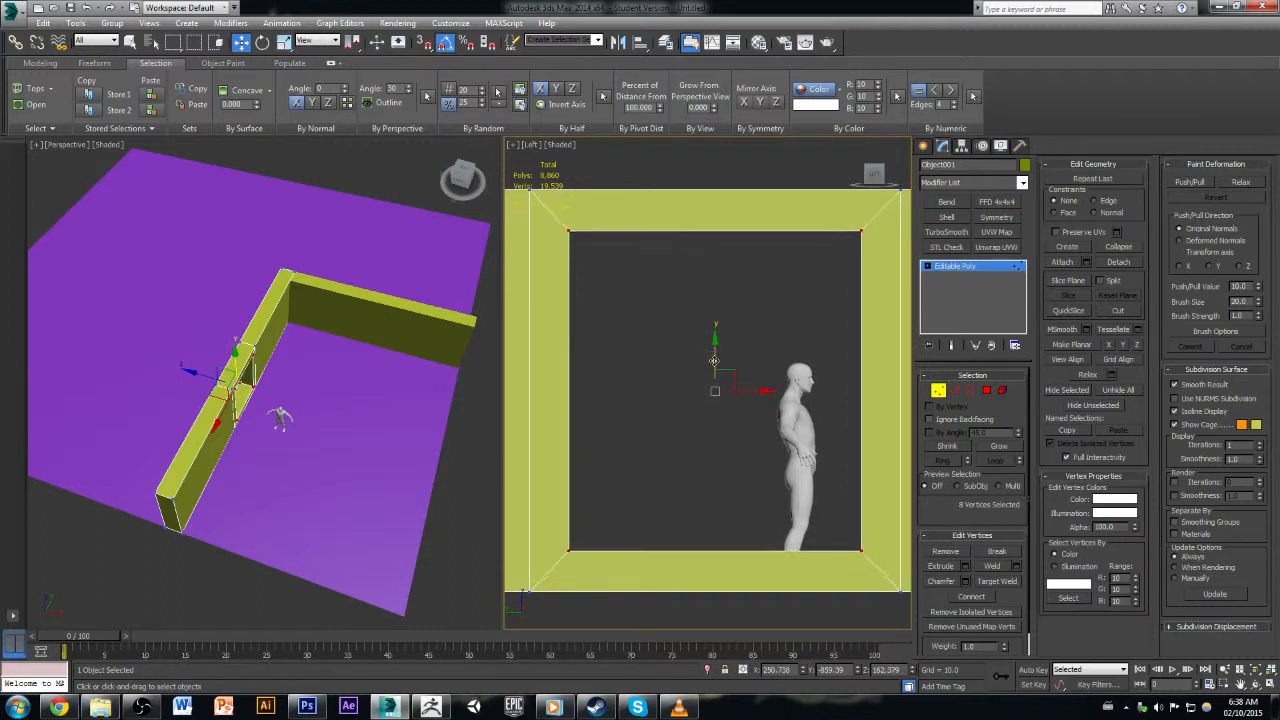
Step: Lower the opening's four bottom vertices almost to the base of the wall, leaving a thin threshold
{"action": "left_click", "coordinate": [656, 495]}
{"action": "left_click_drag", "start_coordinate": [592, 535], "coordinate": [878, 573]}
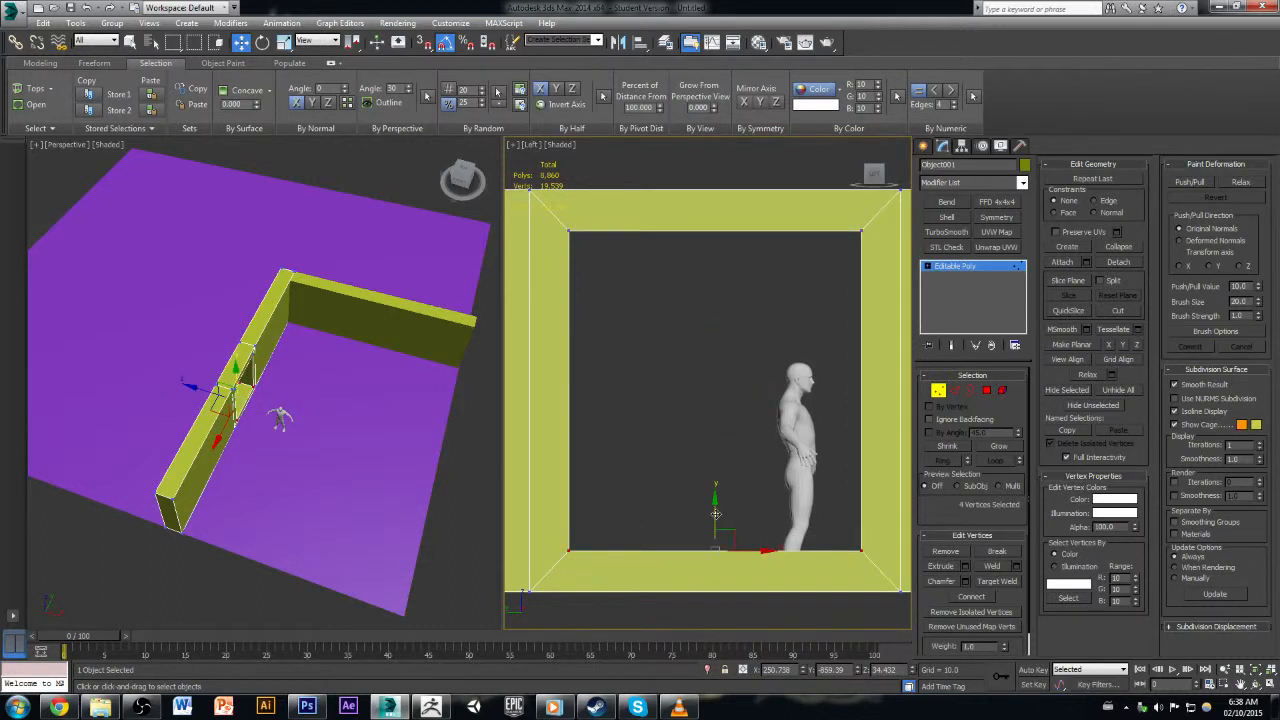
{"action": "left_click_drag", "start_coordinate": [713, 514], "coordinate": [724, 541]}
{"action": "left_click", "coordinate": [752, 461]}
{"action": "scroll", "coordinate": [769, 452], "scroll_direction": "down", "scroll_amount": 2}
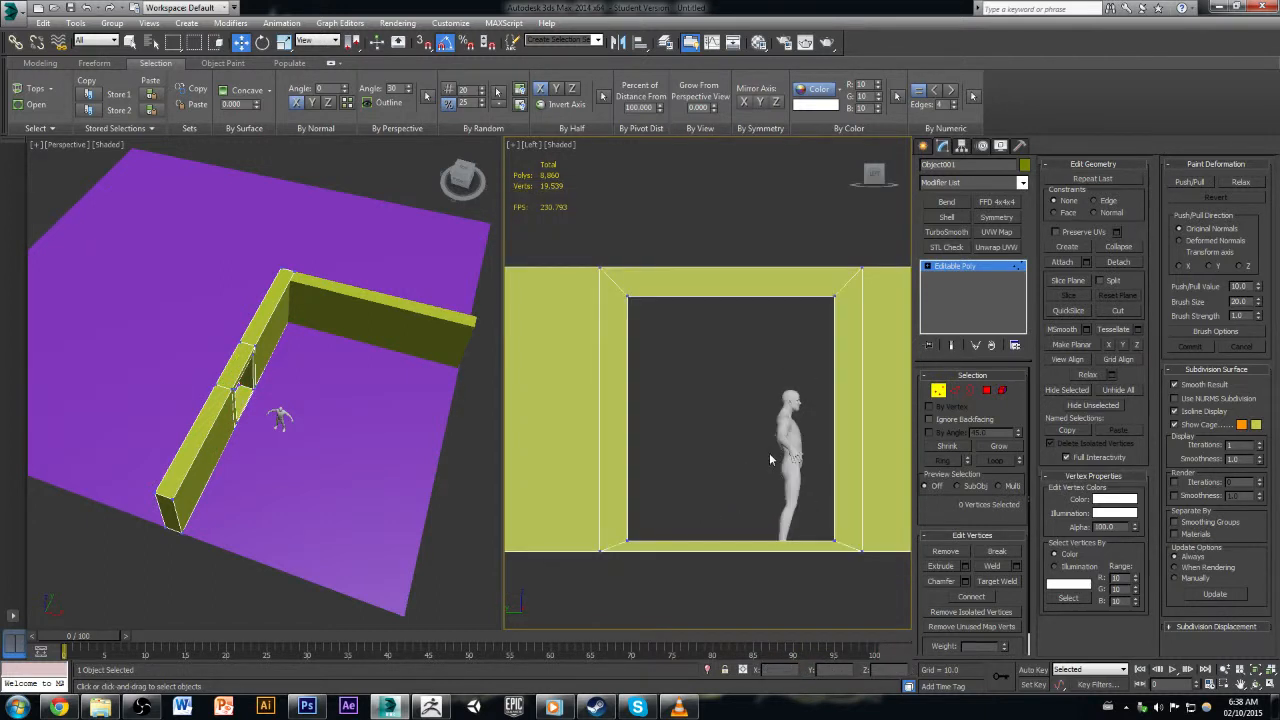
{"action": "key", "text": "ctrl+z"}
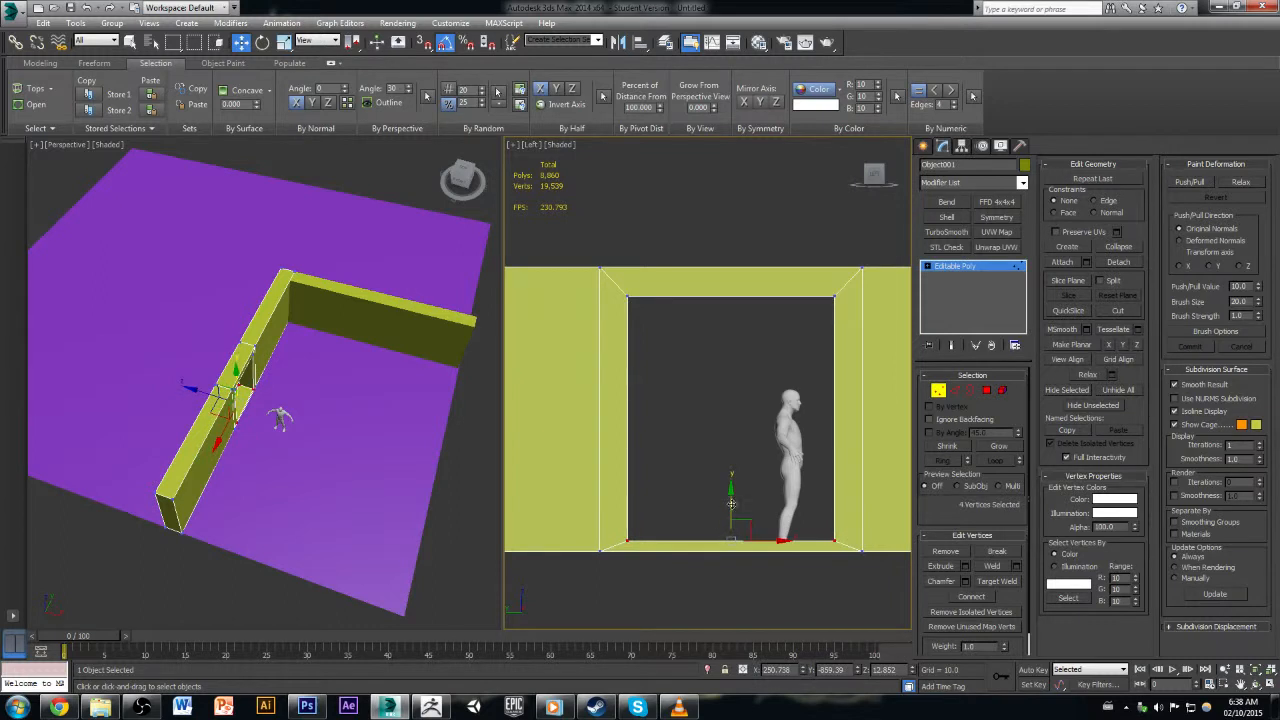
{"action": "left_click_drag", "start_coordinate": [732, 504], "coordinate": [750, 507]}
{"action": "left_click", "coordinate": [750, 410]}
{"action": "scroll", "coordinate": [768, 455], "scroll_direction": "down", "scroll_amount": 2}
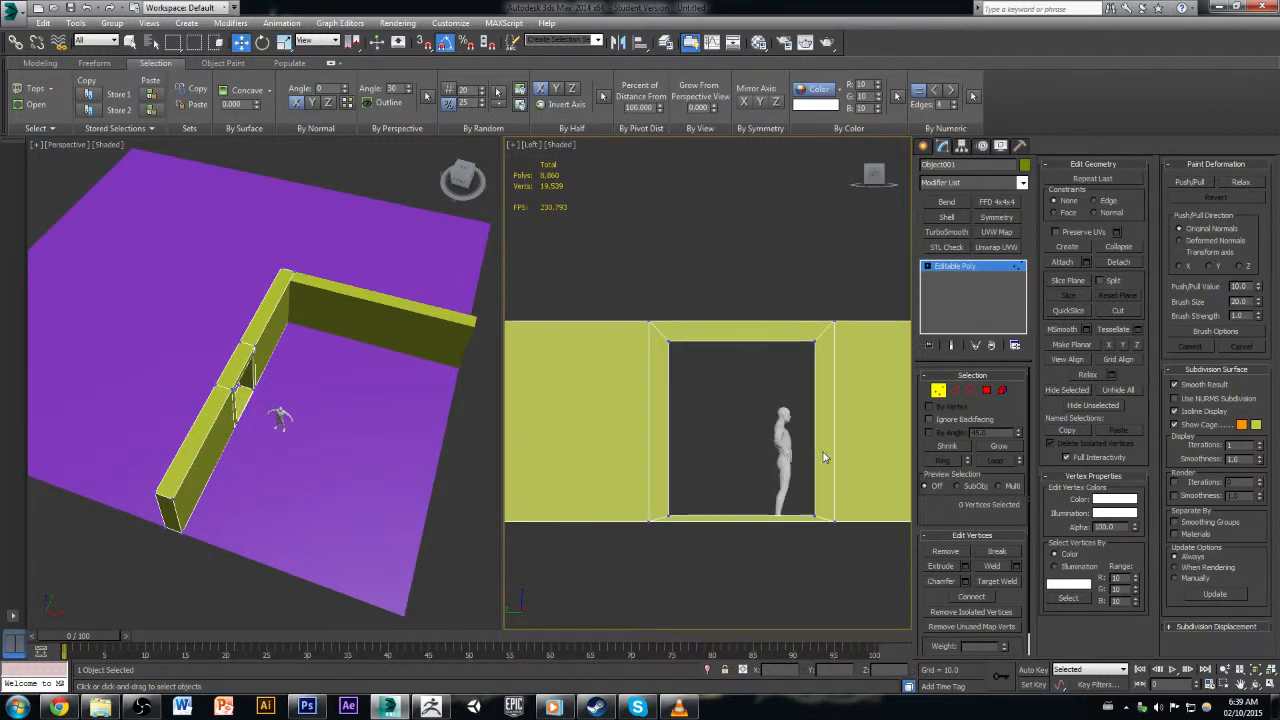
Step: Leave vertex editing on the wall and deselect it
{"action": "scroll", "coordinate": [768, 455], "scroll_direction": "down", "scroll_amount": 3}
{"action": "middle_click_drag", "start_coordinate": [760, 387], "coordinate": [858, 418], "text": "alt"}
{"action": "scroll", "coordinate": [711, 433], "scroll_direction": "down", "scroll_amount": 4}
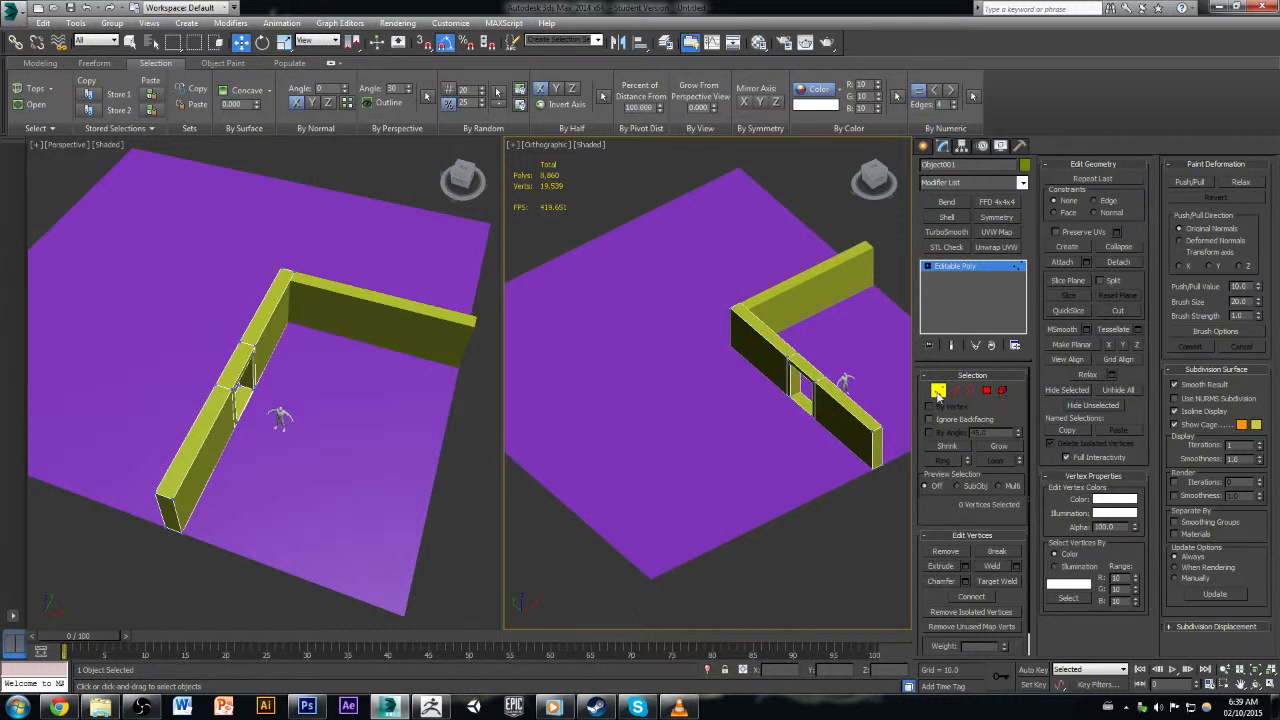
{"action": "left_click", "coordinate": [939, 394]}
{"action": "left_click", "coordinate": [882, 332]}
{"action": "scroll", "coordinate": [778, 455], "scroll_direction": "down", "scroll_amount": 3}
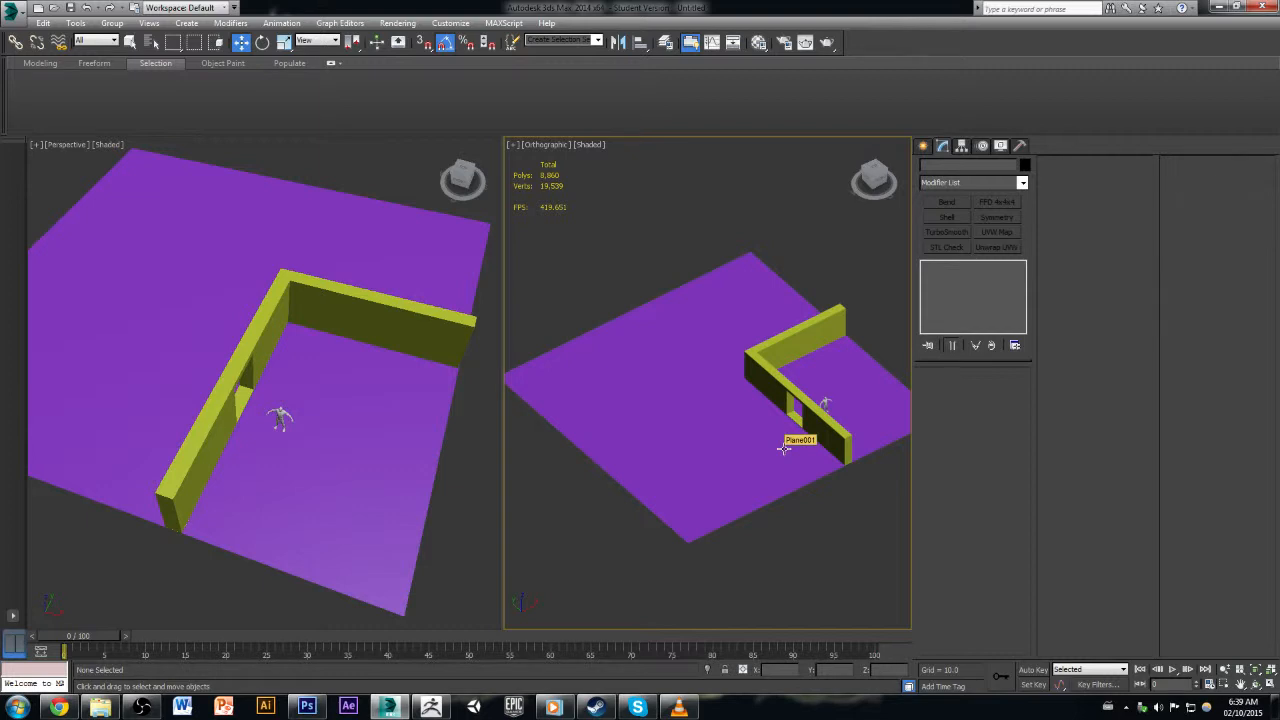
Step: Select the large ground plane and rename it Floor
{"action": "scroll", "coordinate": [828, 370], "scroll_direction": "up", "scroll_amount": 6}
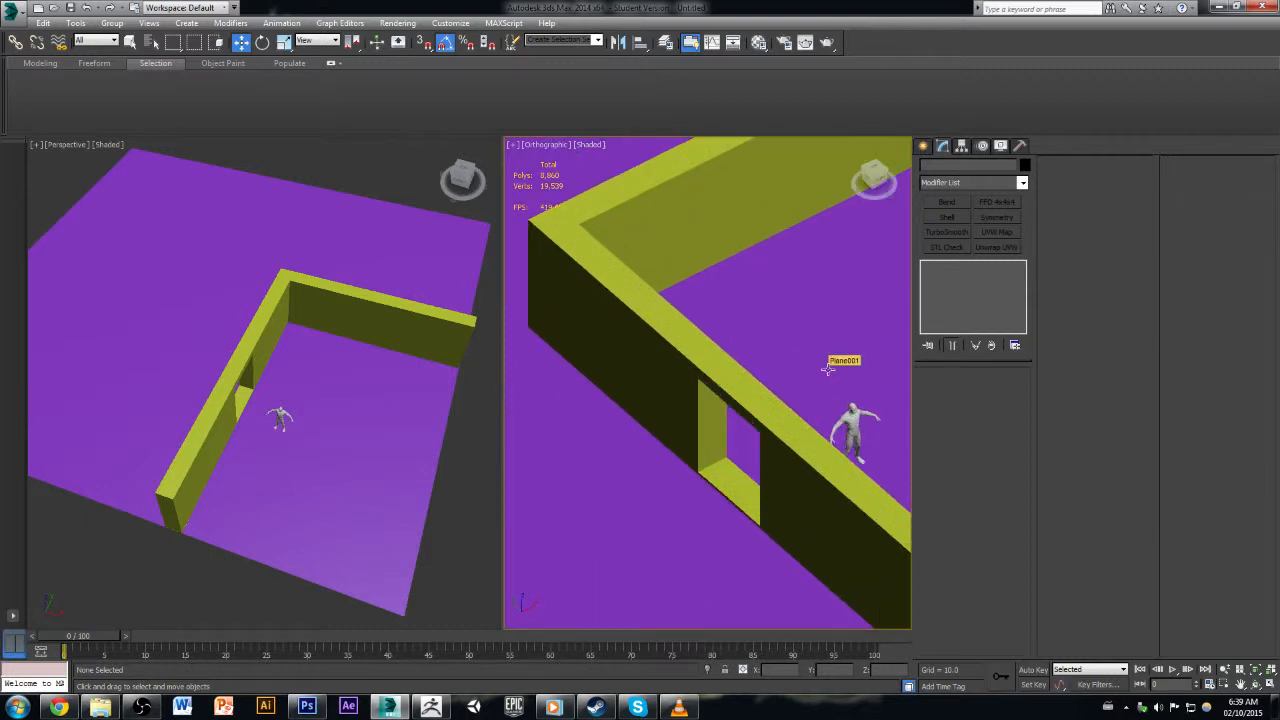
{"action": "scroll", "coordinate": [828, 370], "scroll_direction": "down", "scroll_amount": 5}
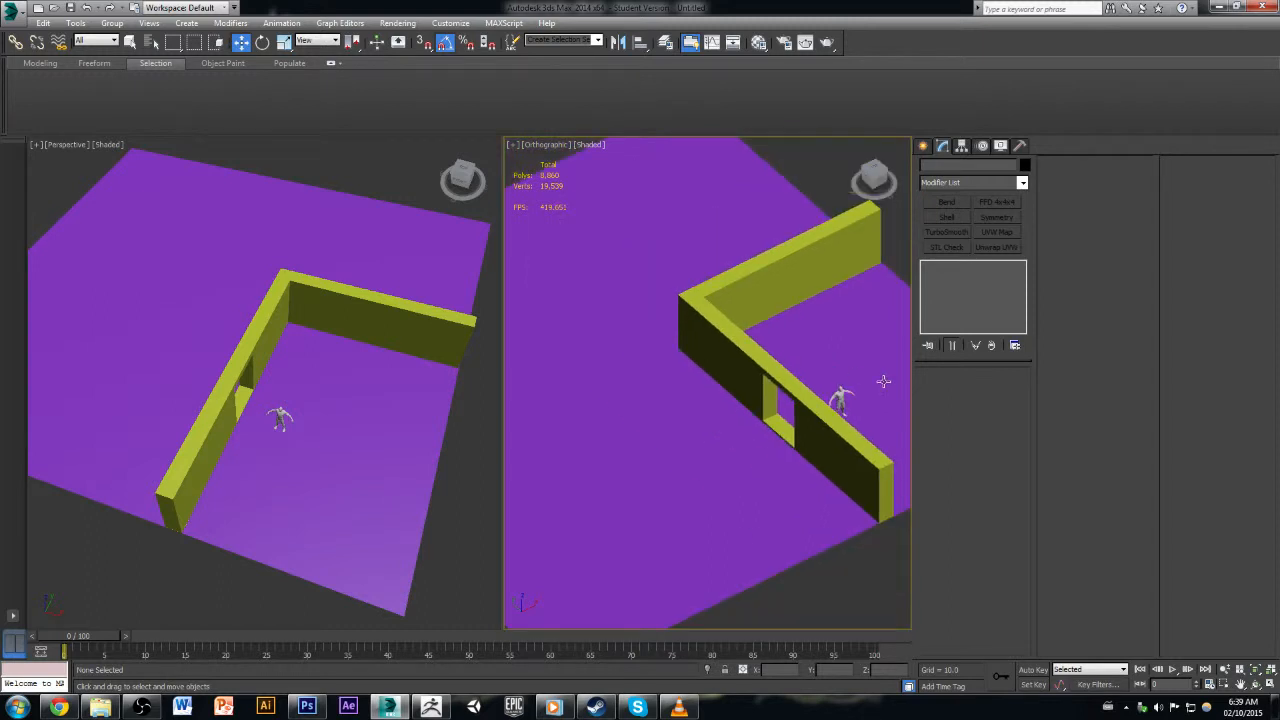
{"action": "left_click", "coordinate": [811, 353]}
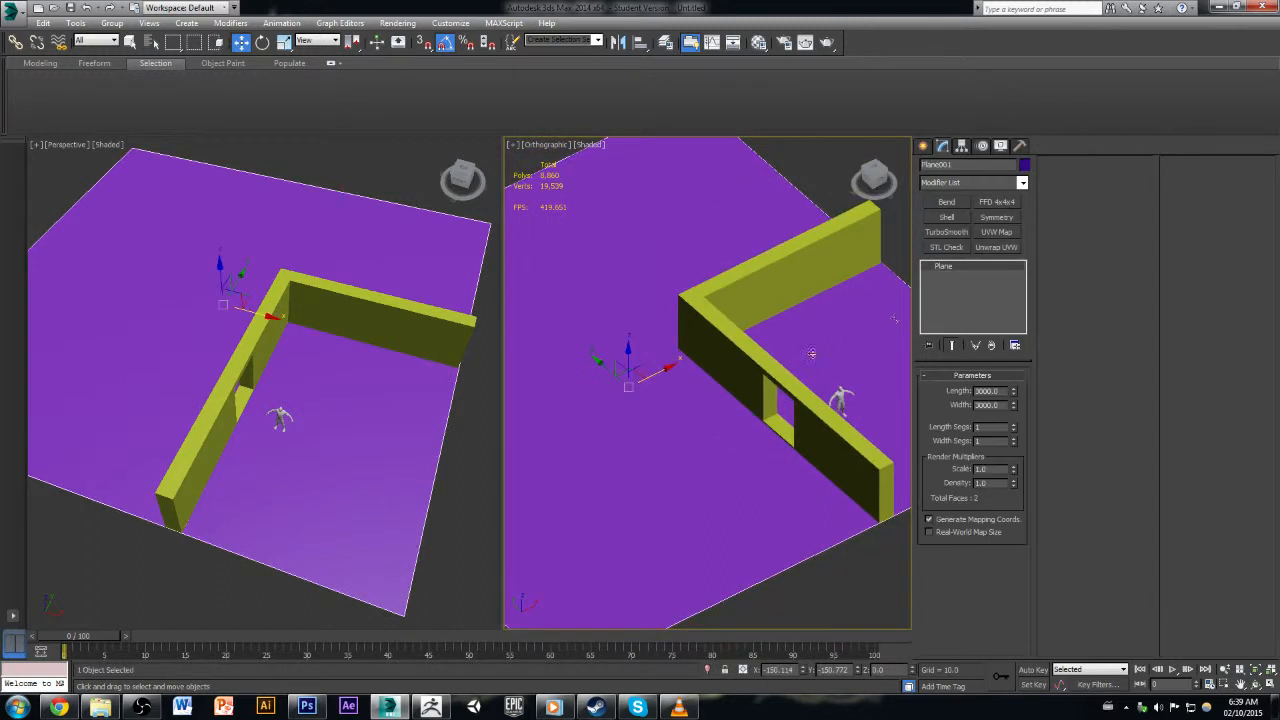
{"action": "middle_click_drag", "start_coordinate": [879, 329], "coordinate": [694, 390], "text": "alt"}
{"action": "left_click", "coordinate": [866, 314]}
{"action": "left_click", "coordinate": [780, 408]}
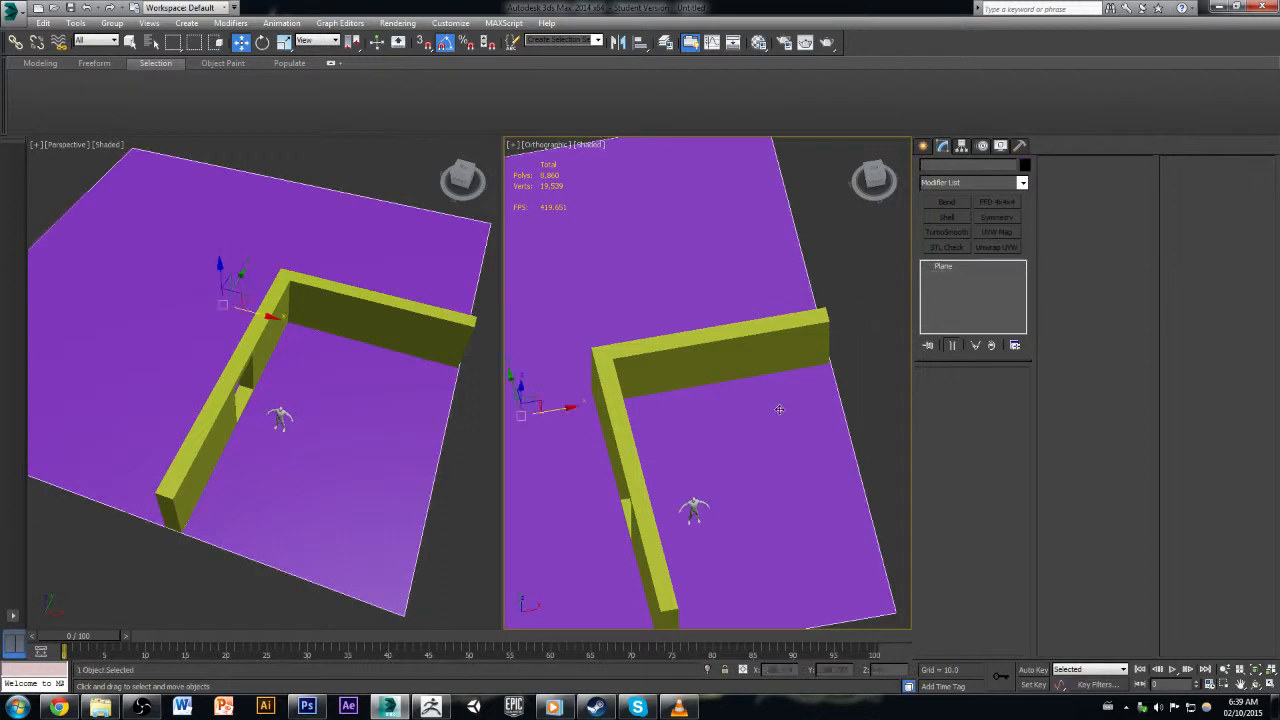
{"action": "left_click_drag", "start_coordinate": [972, 168], "coordinate": [922, 166]}
{"action": "key", "text": "BackSpace"}
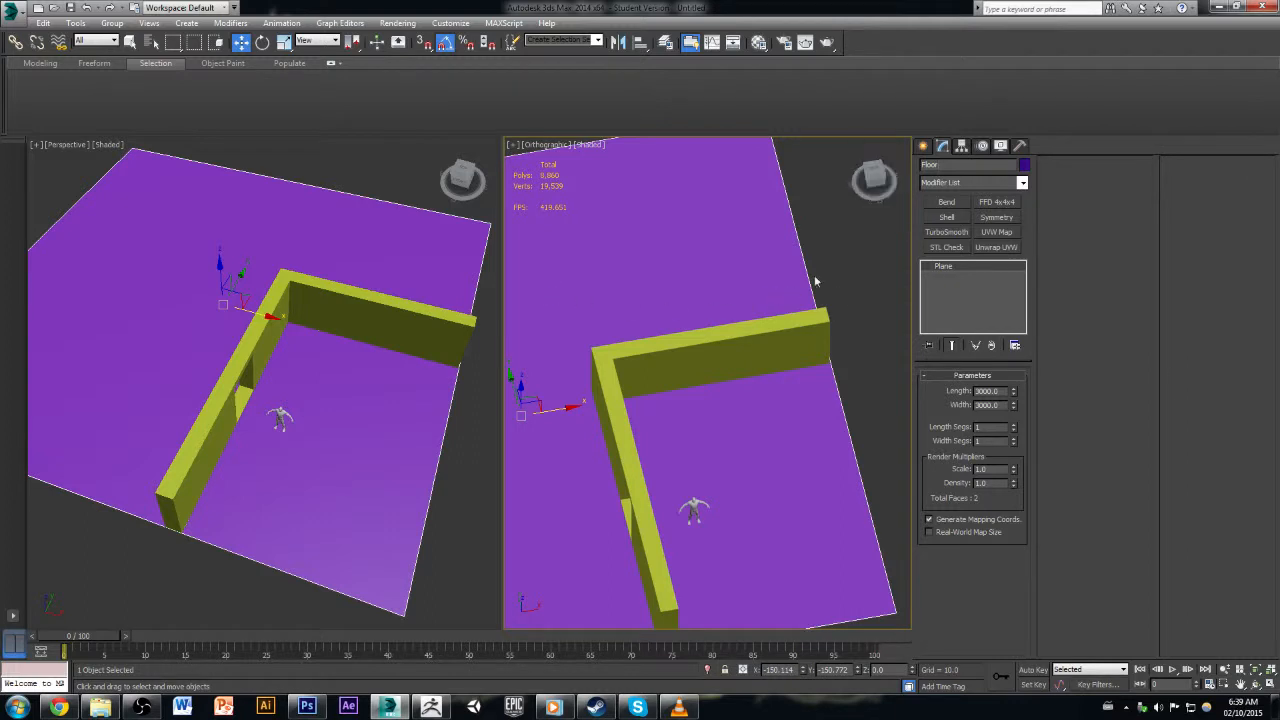
Step: Freeze the Floor plane so it cannot be selected
{"action": "right_click", "coordinate": [718, 264]}
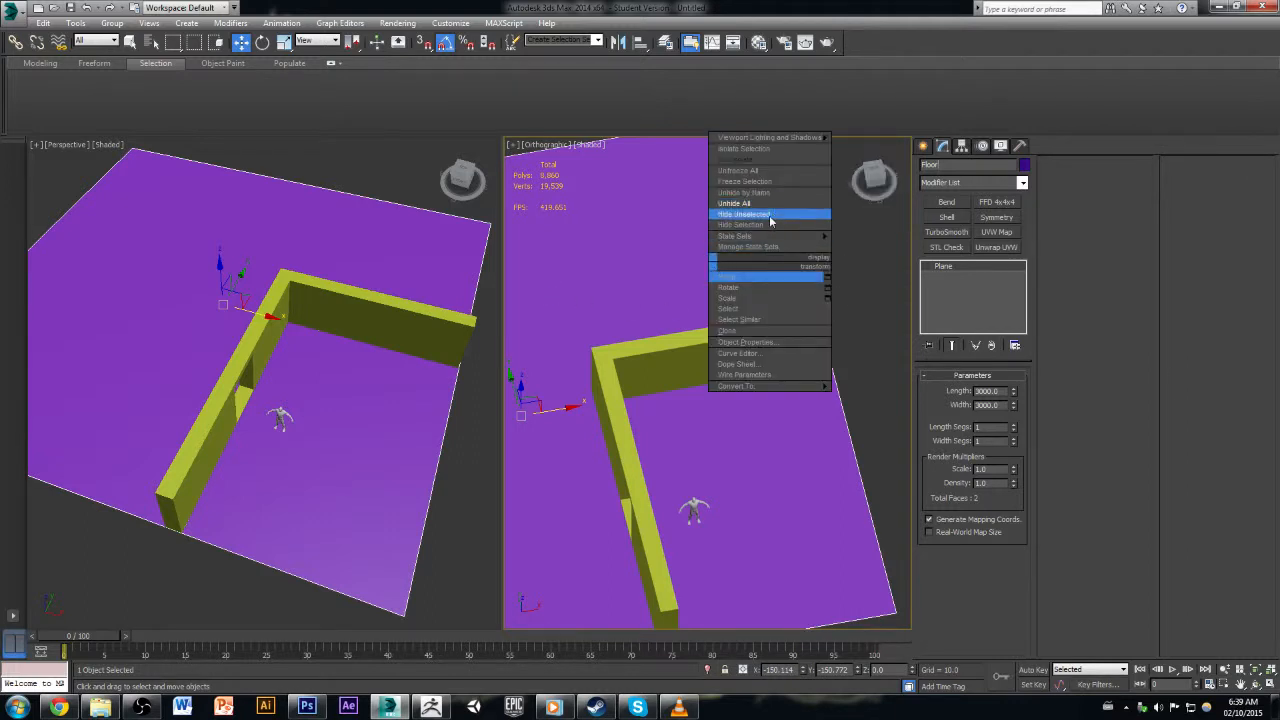
{"action": "left_click", "coordinate": [791, 182]}
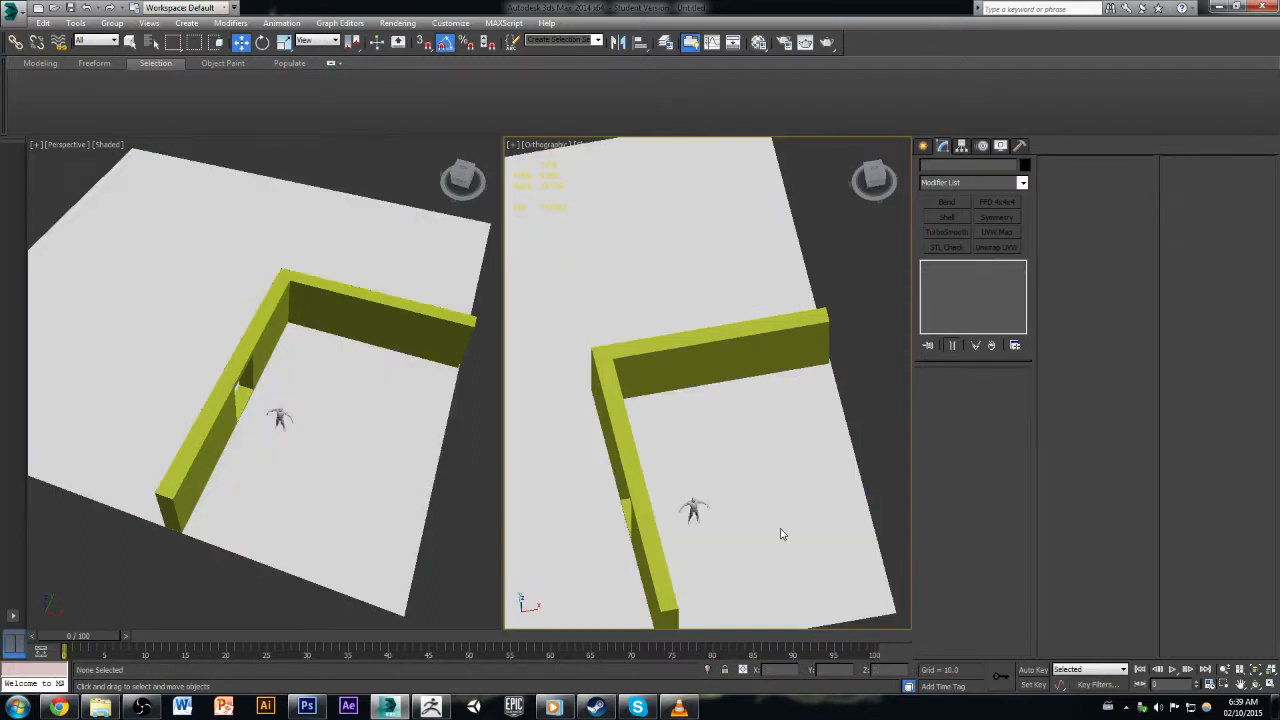
{"action": "middle_click_drag", "start_coordinate": [782, 534], "coordinate": [773, 484], "text": "alt"}
Step: Examine the doorway's proportions against the character reference from several angles, selecting the figure and the wall in turn
{"action": "left_click", "coordinate": [704, 462]}
{"action": "scroll", "coordinate": [728, 420], "scroll_direction": "up", "scroll_amount": 5}
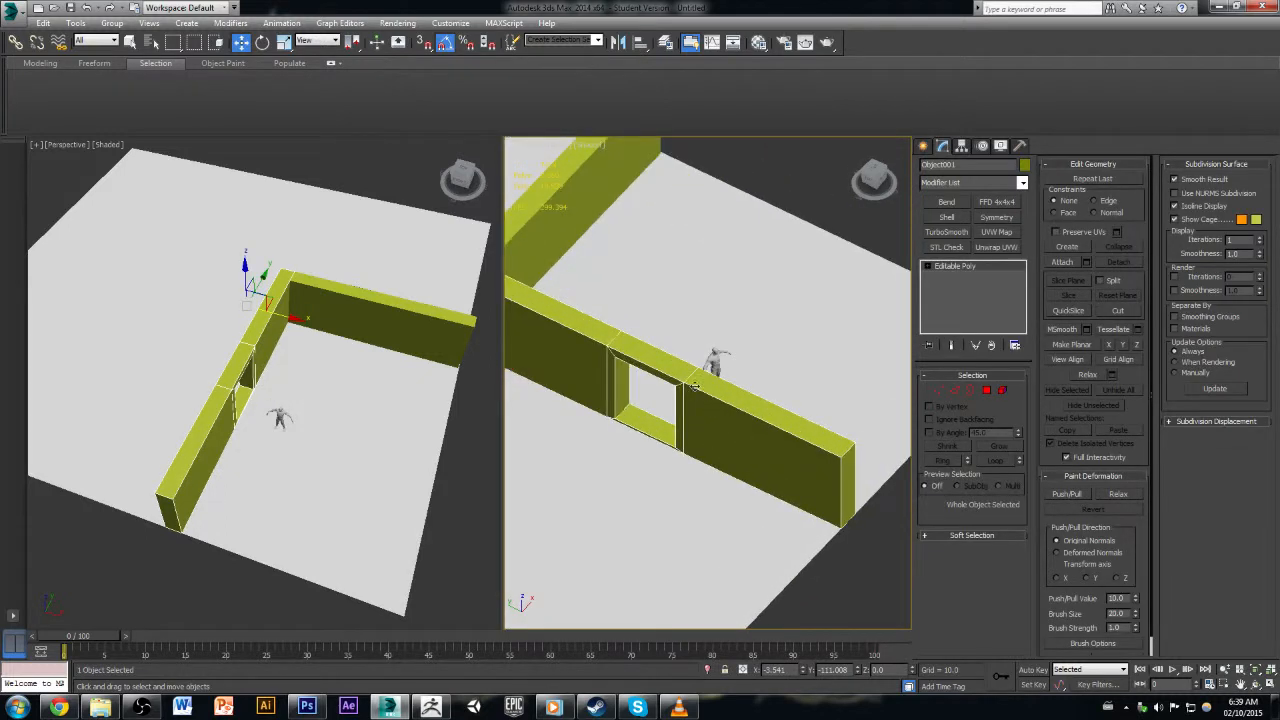
{"action": "left_click", "coordinate": [736, 344]}
{"action": "middle_click_drag", "start_coordinate": [774, 393], "coordinate": [665, 386], "text": "alt"}
{"action": "scroll", "coordinate": [672, 400], "scroll_direction": "down", "scroll_amount": 6}
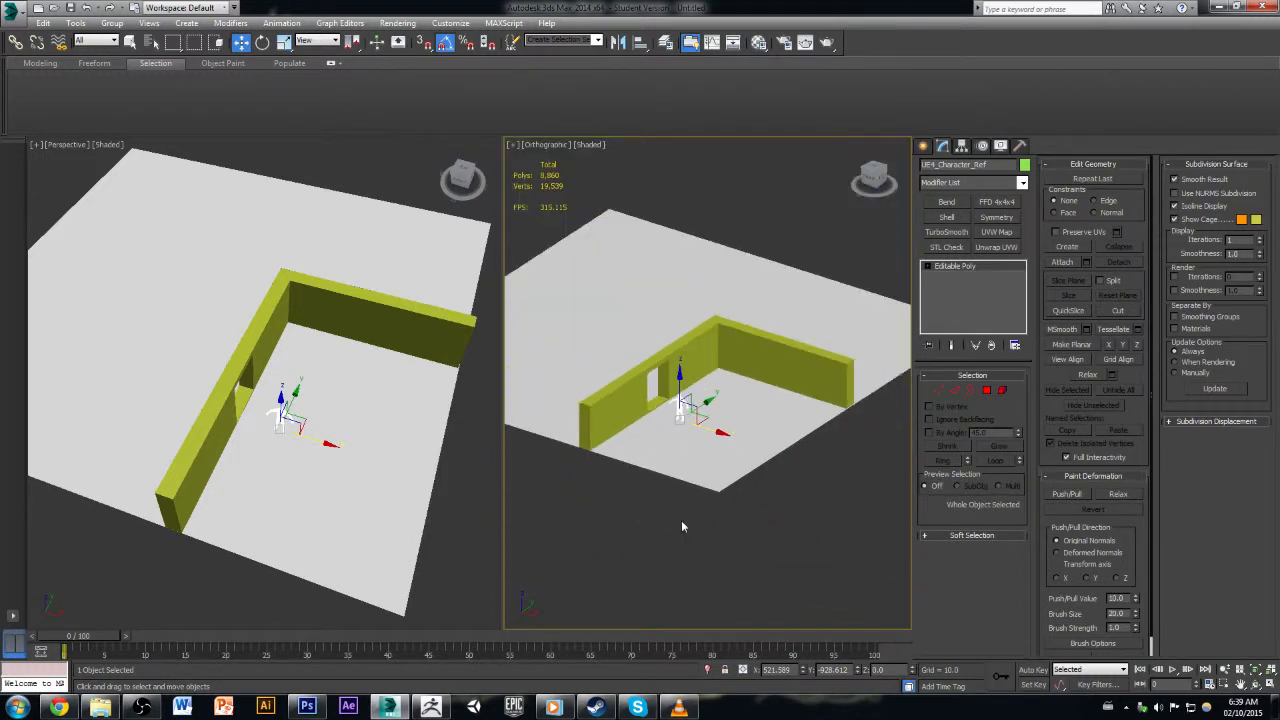
{"action": "left_click", "coordinate": [681, 520]}
{"action": "left_click", "coordinate": [642, 407]}
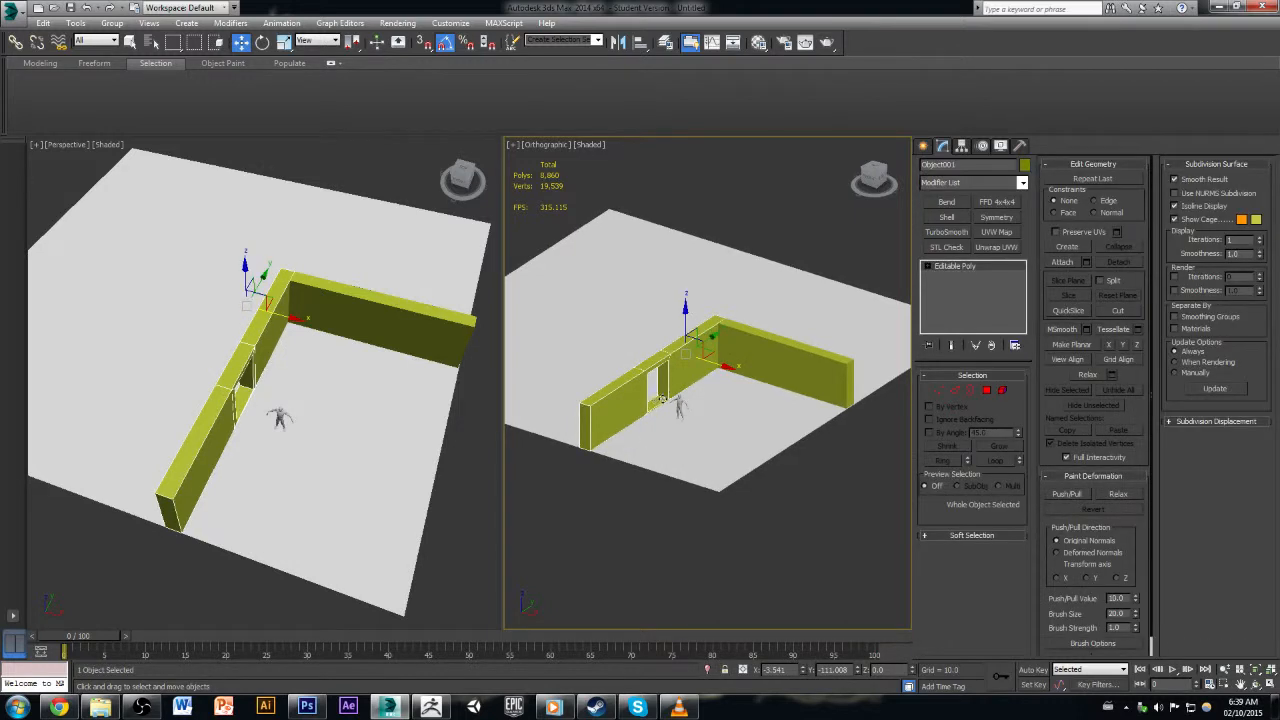
{"action": "scroll", "coordinate": [643, 400], "scroll_direction": "up", "scroll_amount": 4}
{"action": "scroll", "coordinate": [678, 443], "scroll_direction": "up", "scroll_amount": 3}
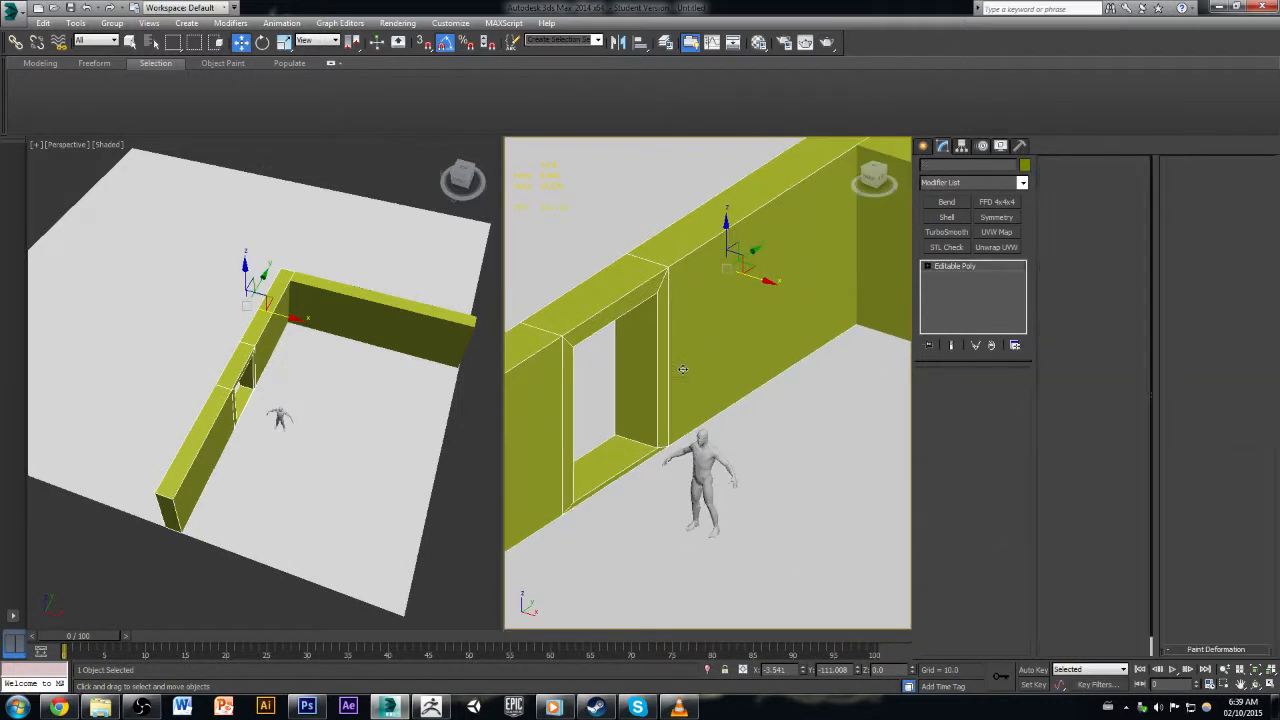
{"action": "scroll", "coordinate": [686, 447], "scroll_direction": "down", "scroll_amount": 2}
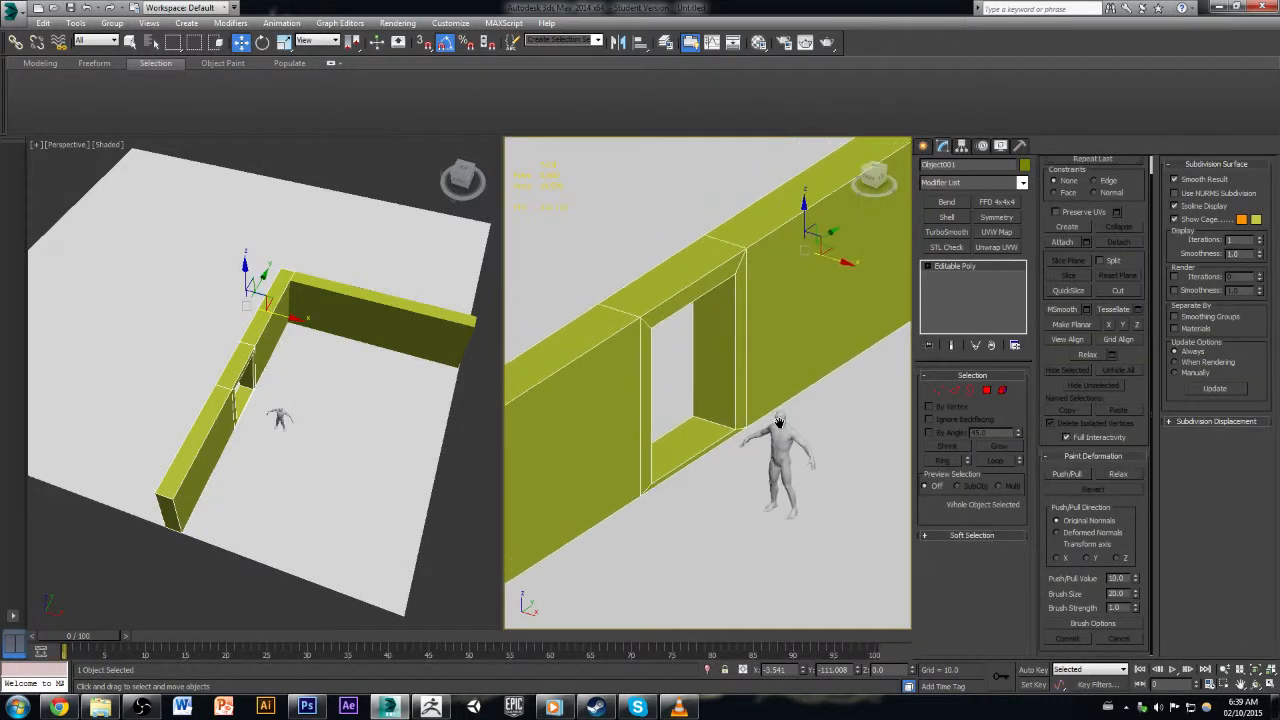
{"action": "scroll", "coordinate": [720, 394], "scroll_direction": "down", "scroll_amount": 3}
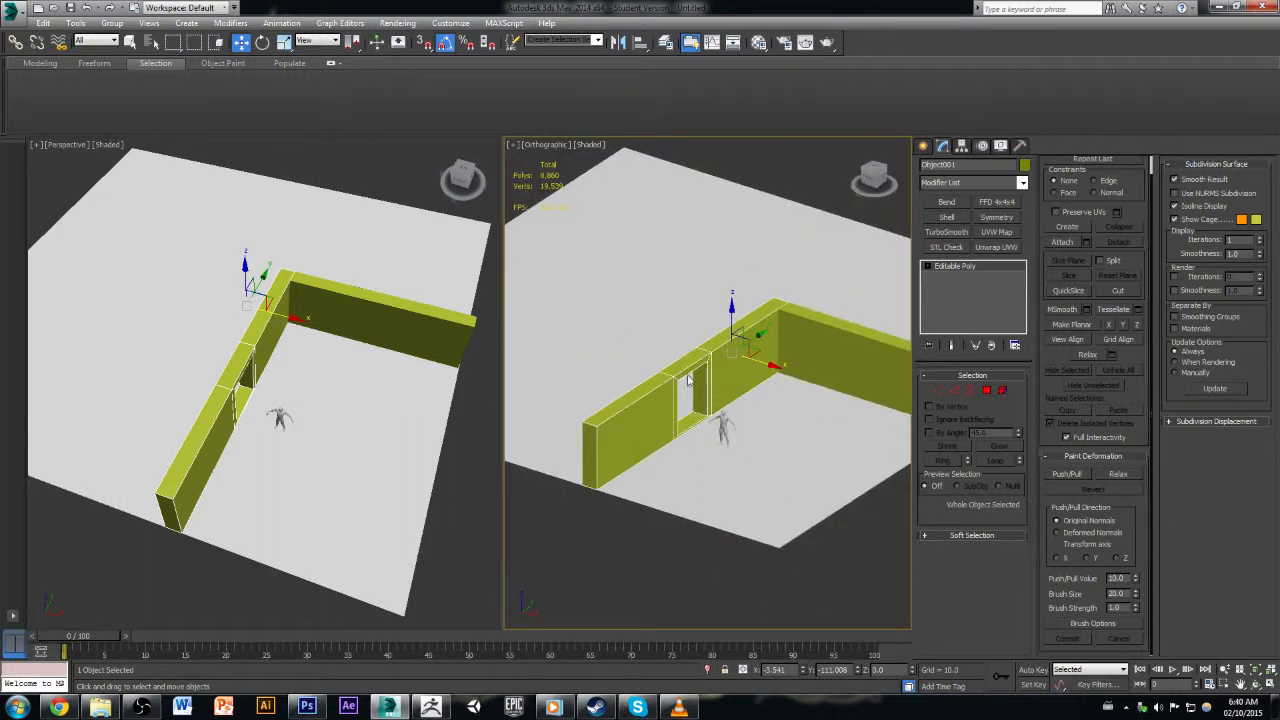
Step: Select the 16 vertices around the doorway and scale them along the wall to narrow the opening, then clear the selection
{"action": "middle_click_drag", "start_coordinate": [797, 427], "coordinate": [723, 427], "text": "alt"}
{"action": "scroll", "coordinate": [686, 408], "scroll_direction": "up", "scroll_amount": 2}
{"action": "left_click", "coordinate": [938, 390]}
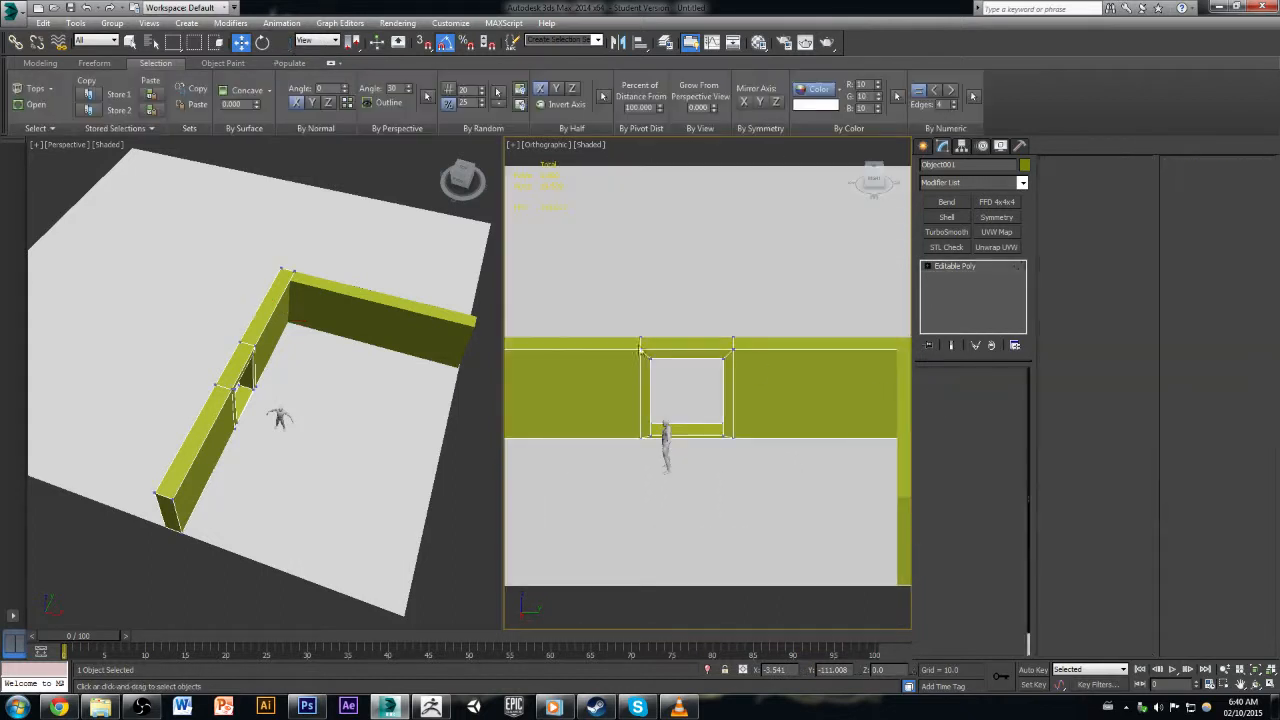
{"action": "mouse_move", "coordinate": [574, 309]}
{"action": "left_mouse_down"}
{"action": "mouse_move", "coordinate": [671, 451]}
{"action": "mouse_move", "coordinate": [791, 489]}
{"action": "left_mouse_up"}
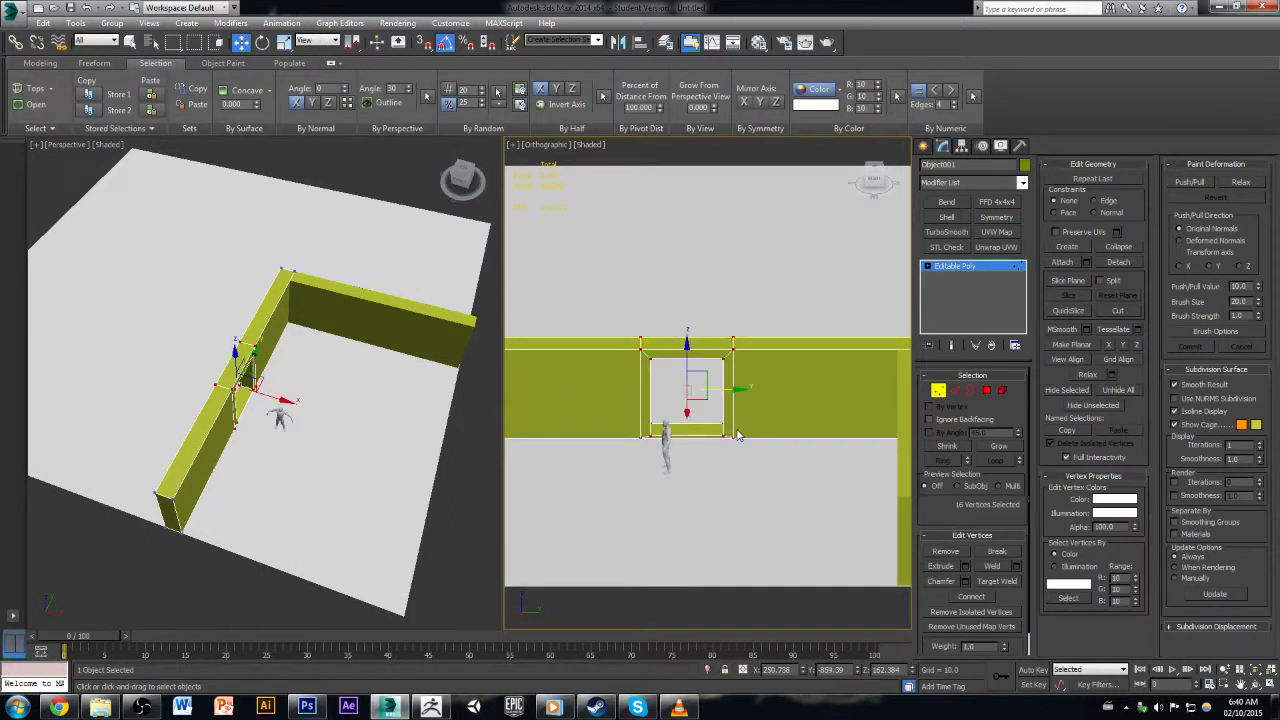
{"action": "key", "text": "e"}
{"action": "key", "text": "r"}
{"action": "middle_click_drag", "start_coordinate": [617, 477], "coordinate": [891, 412], "text": "alt"}
{"action": "left_click", "coordinate": [872, 182]}
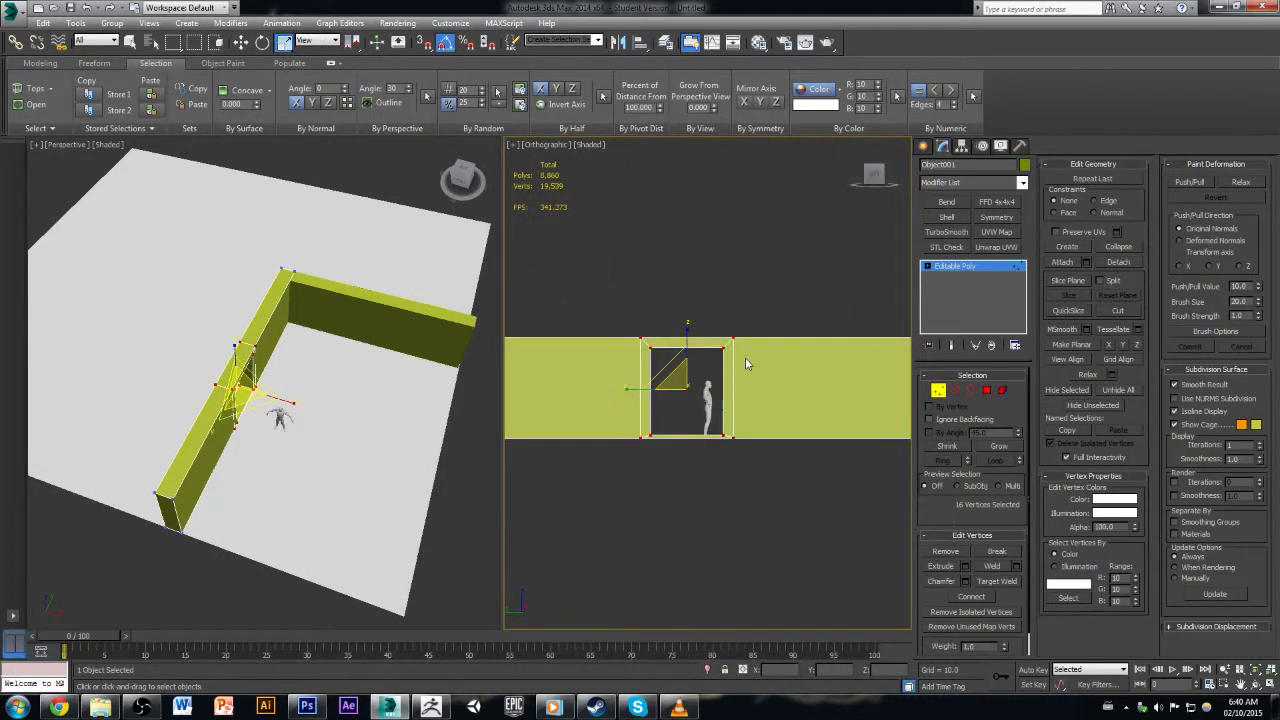
{"action": "scroll", "coordinate": [745, 395], "scroll_direction": "up", "scroll_amount": 3}
{"action": "left_click_drag", "start_coordinate": [727, 392], "coordinate": [763, 398]}
{"action": "key", "text": "w"}
{"action": "middle_click_drag", "start_coordinate": [855, 354], "coordinate": [809, 412], "text": "alt"}
{"action": "left_click", "coordinate": [809, 412]}
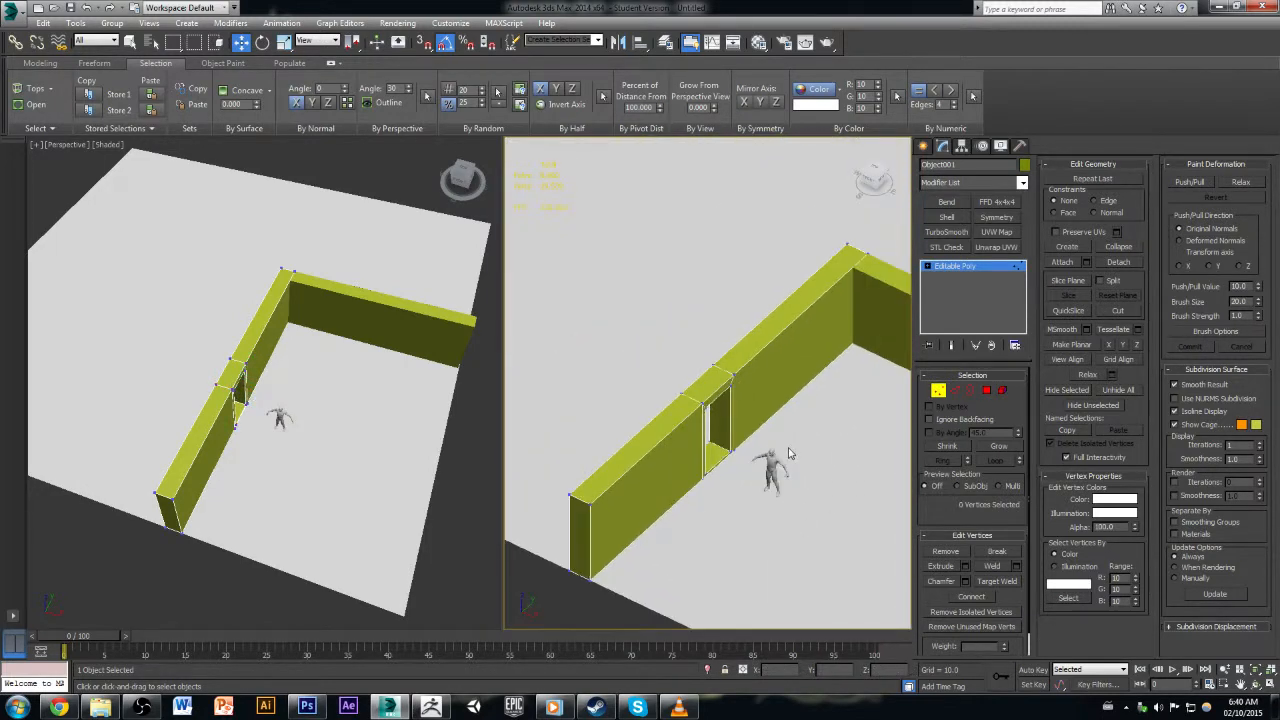
Step: Leave vertex editing on the wall and deselect it after checking the doorway against the character figure
{"action": "middle_click_drag", "start_coordinate": [788, 454], "coordinate": [629, 414], "text": "alt"}
{"action": "middle_click_drag", "start_coordinate": [708, 418], "coordinate": [811, 393], "text": "alt"}
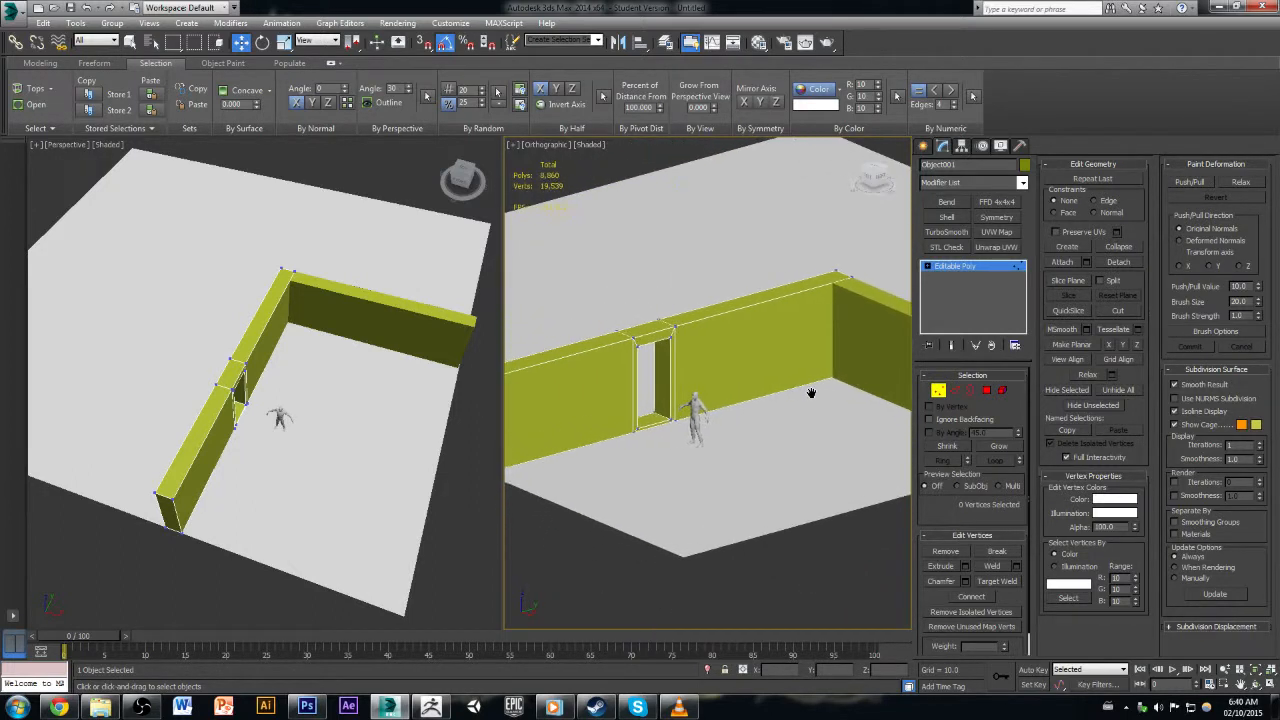
{"action": "left_click", "coordinate": [938, 392]}
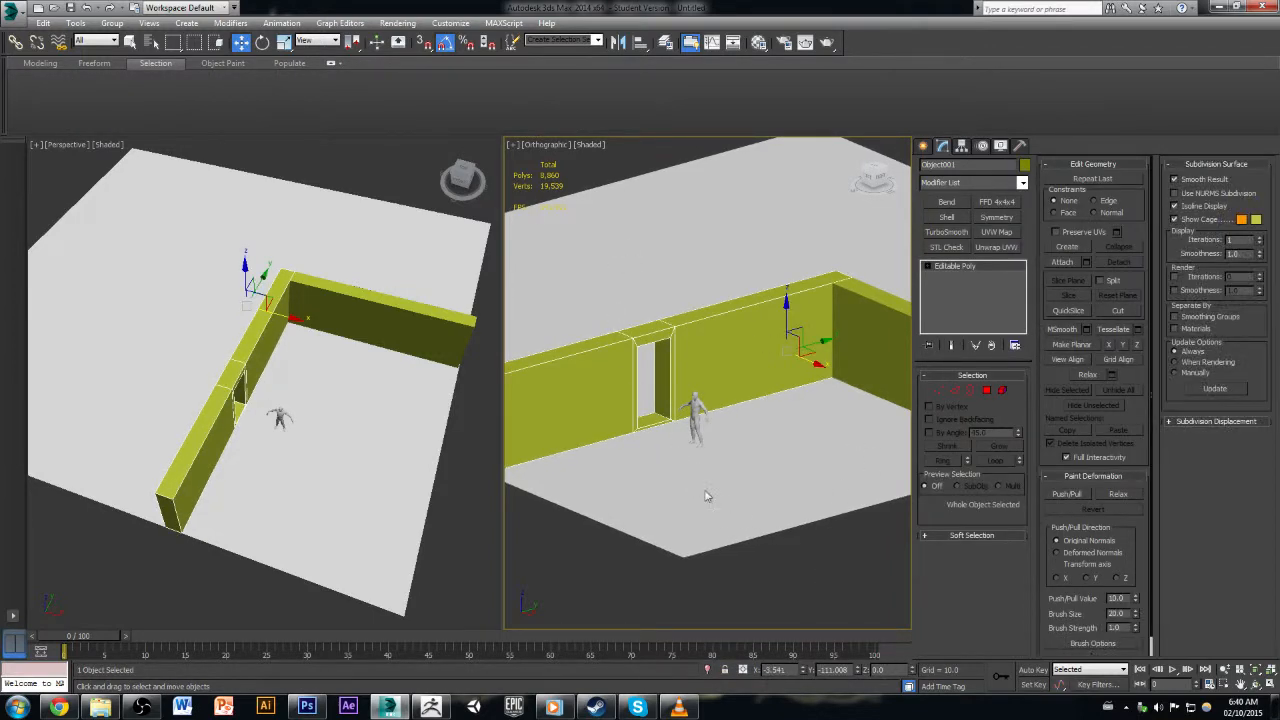
{"action": "middle_click_drag", "start_coordinate": [742, 522], "coordinate": [890, 563], "text": "alt"}
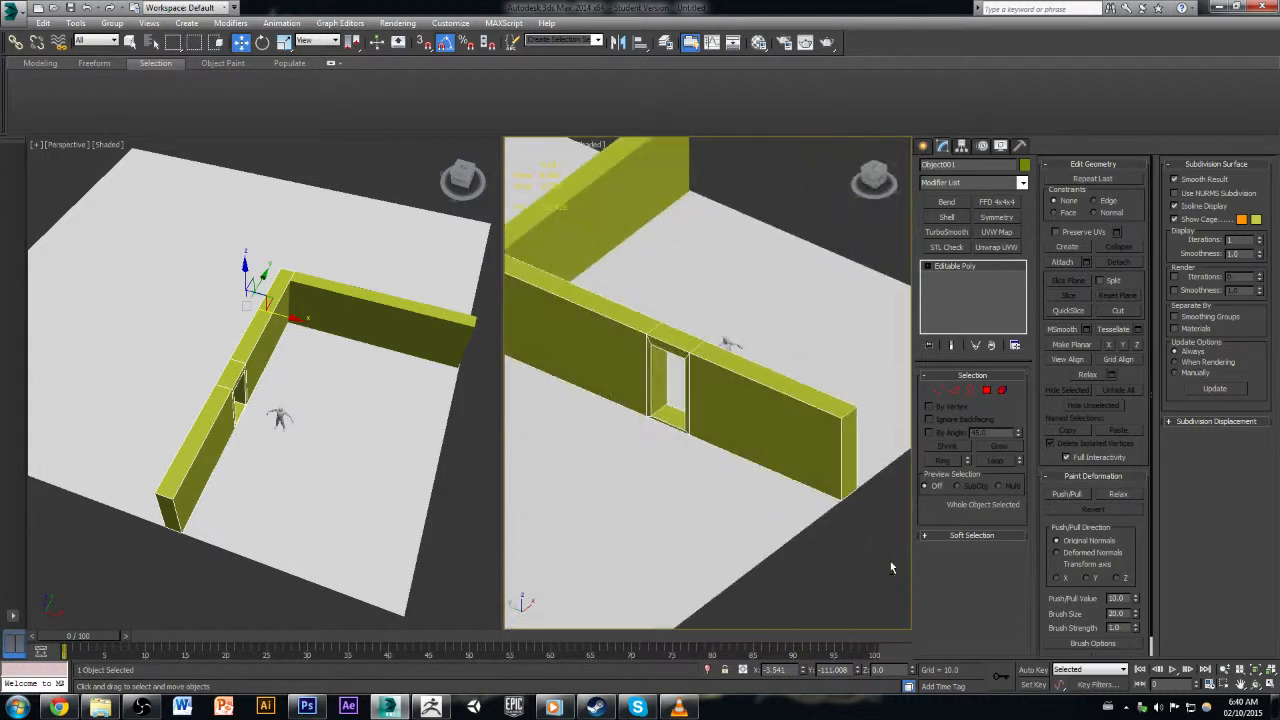
{"action": "left_click", "coordinate": [718, 588]}
Step: Create a box about 524 long, 238 wide and 93 high on the floor alongside the doorway wall, using AutoGrid
{"action": "scroll", "coordinate": [717, 531], "scroll_direction": "down", "scroll_amount": 3}
{"action": "scroll", "coordinate": [672, 500], "scroll_direction": "up", "scroll_amount": 5}
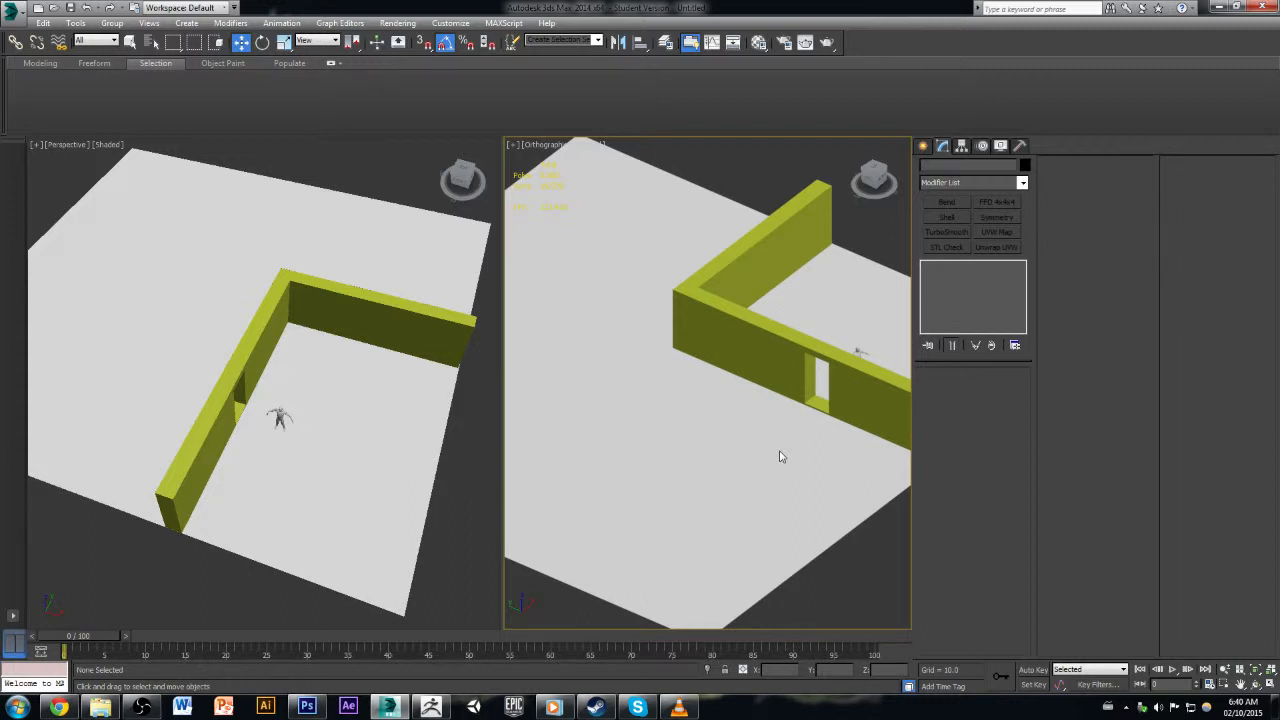
{"action": "middle_click_drag", "start_coordinate": [790, 410], "coordinate": [763, 465], "text": "alt"}
{"action": "left_click", "coordinate": [922, 146]}
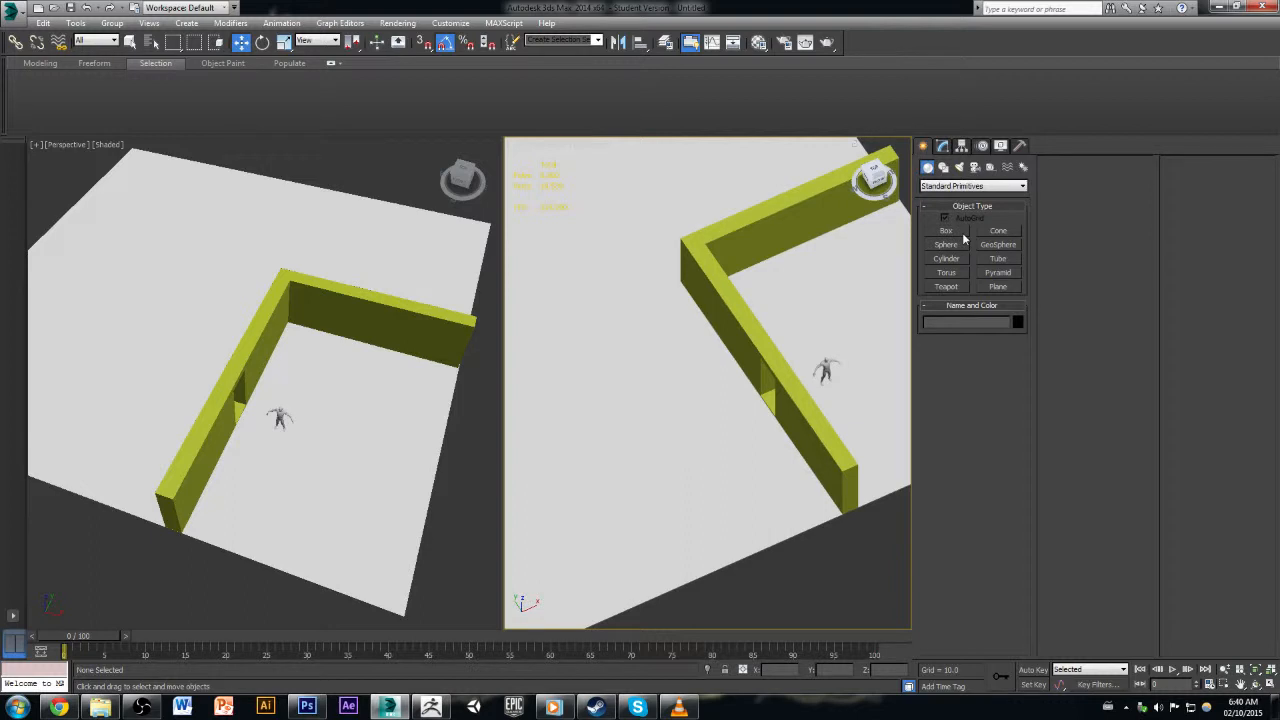
{"action": "left_click", "coordinate": [955, 231]}
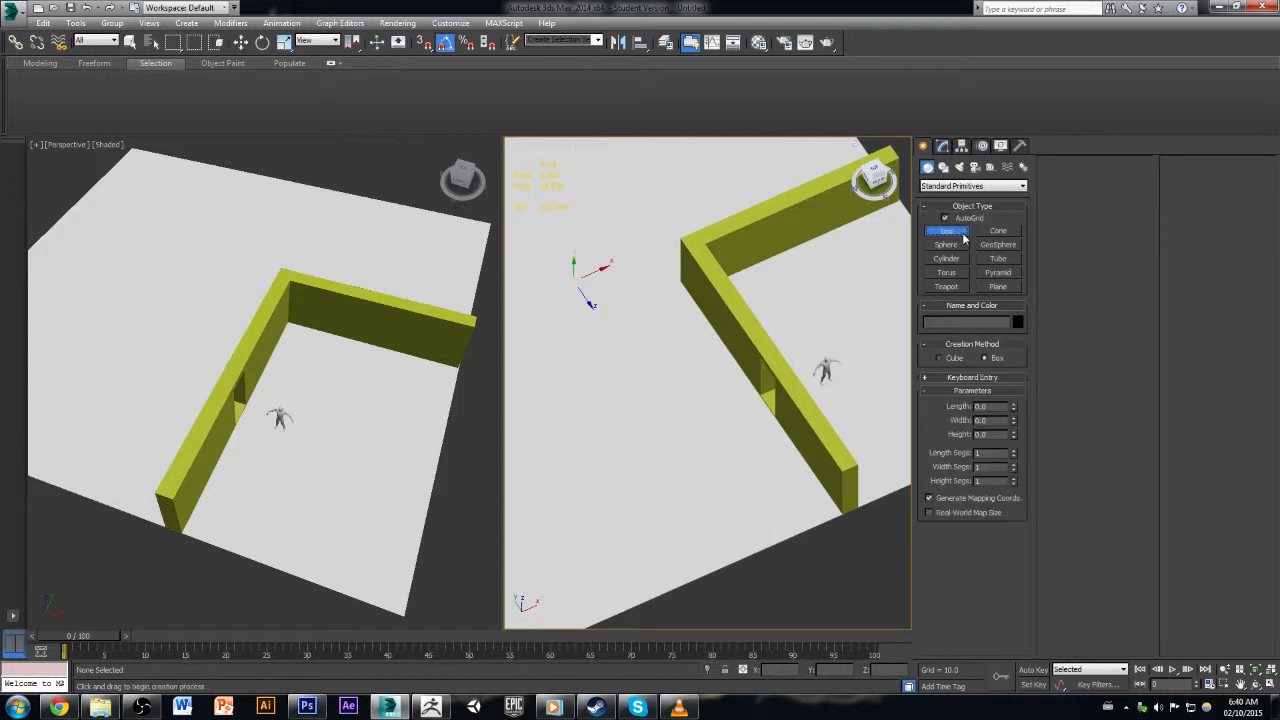
{"action": "middle_click_drag", "start_coordinate": [814, 366], "coordinate": [704, 374], "text": "alt"}
{"action": "scroll", "coordinate": [730, 340], "scroll_direction": "up", "scroll_amount": 6}
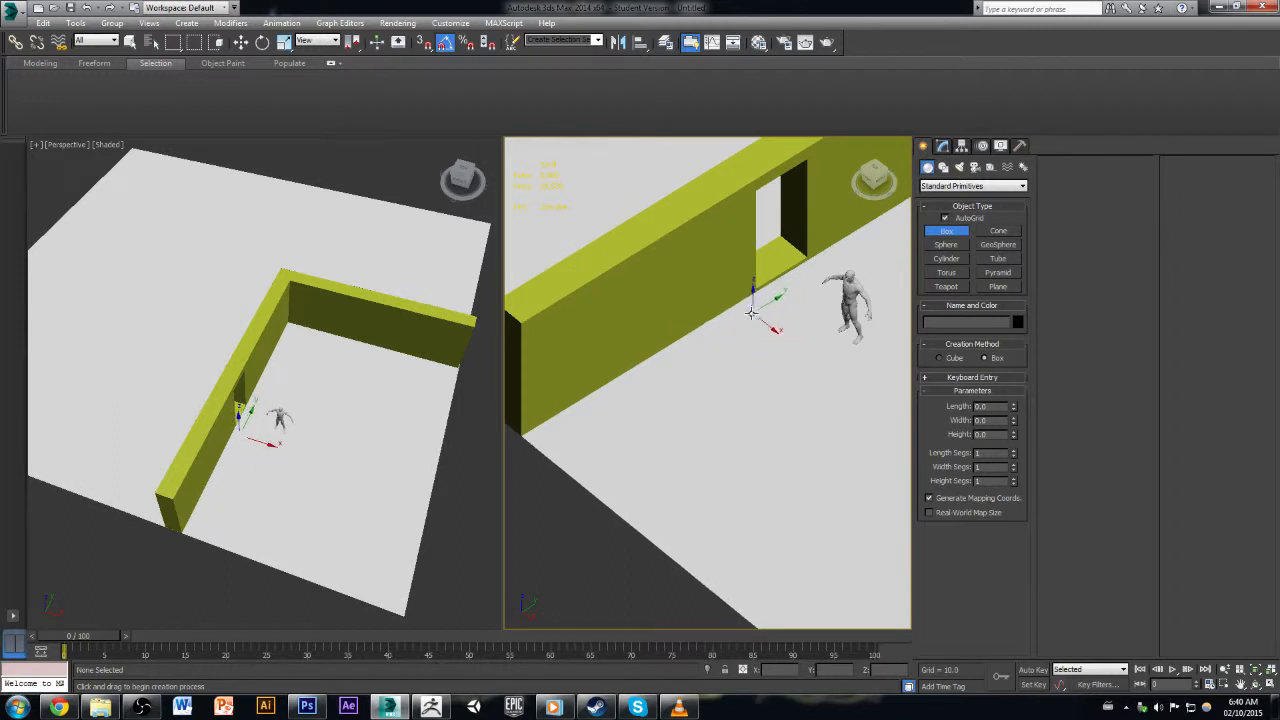
{"action": "left_click_drag", "start_coordinate": [752, 308], "coordinate": [642, 482]}
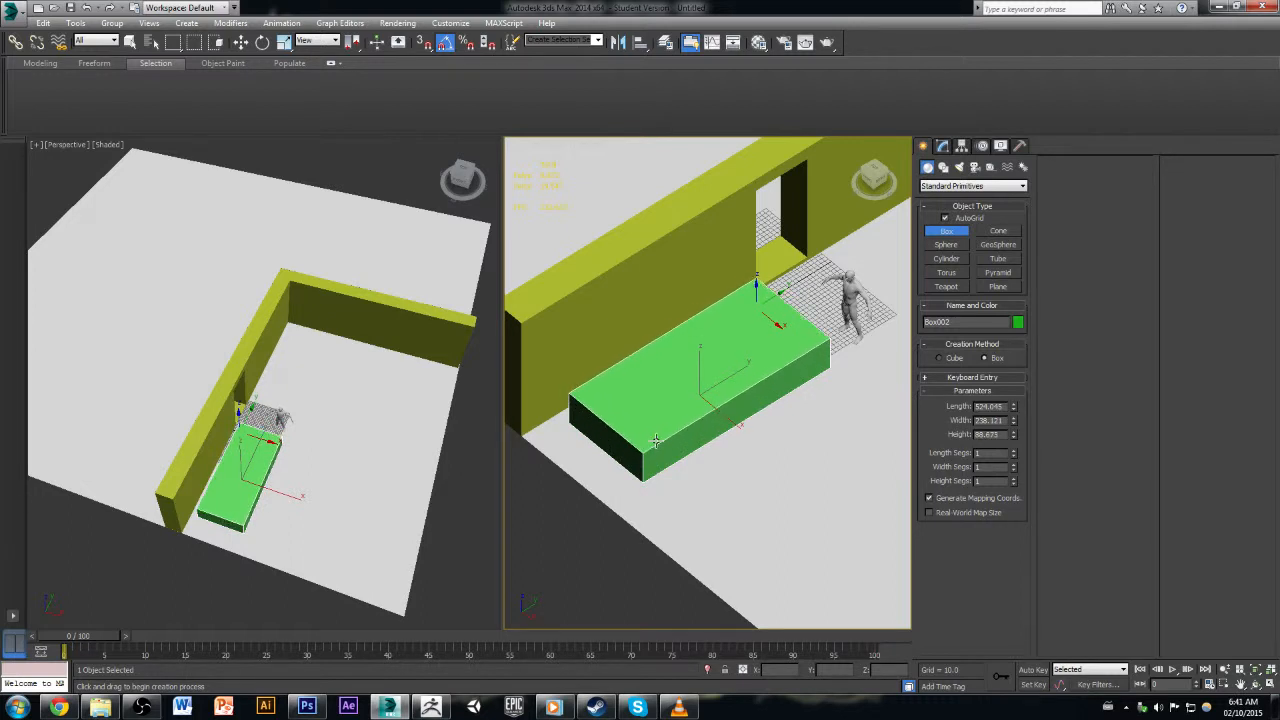
{"action": "left_click", "coordinate": [655, 441]}
{"action": "middle_click_drag", "start_coordinate": [745, 452], "coordinate": [755, 425], "text": "alt"}
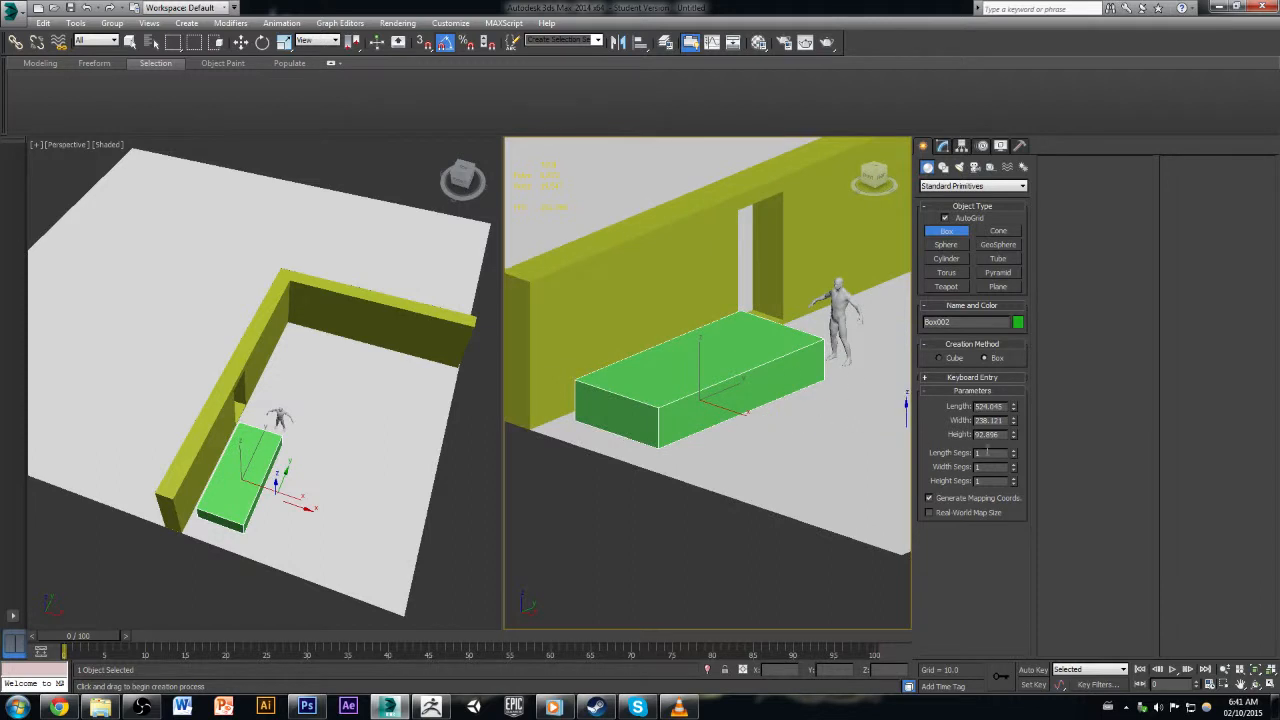
Step: Raise the box above the floor and convert it to an Editable Poly
{"action": "key", "text": "w"}
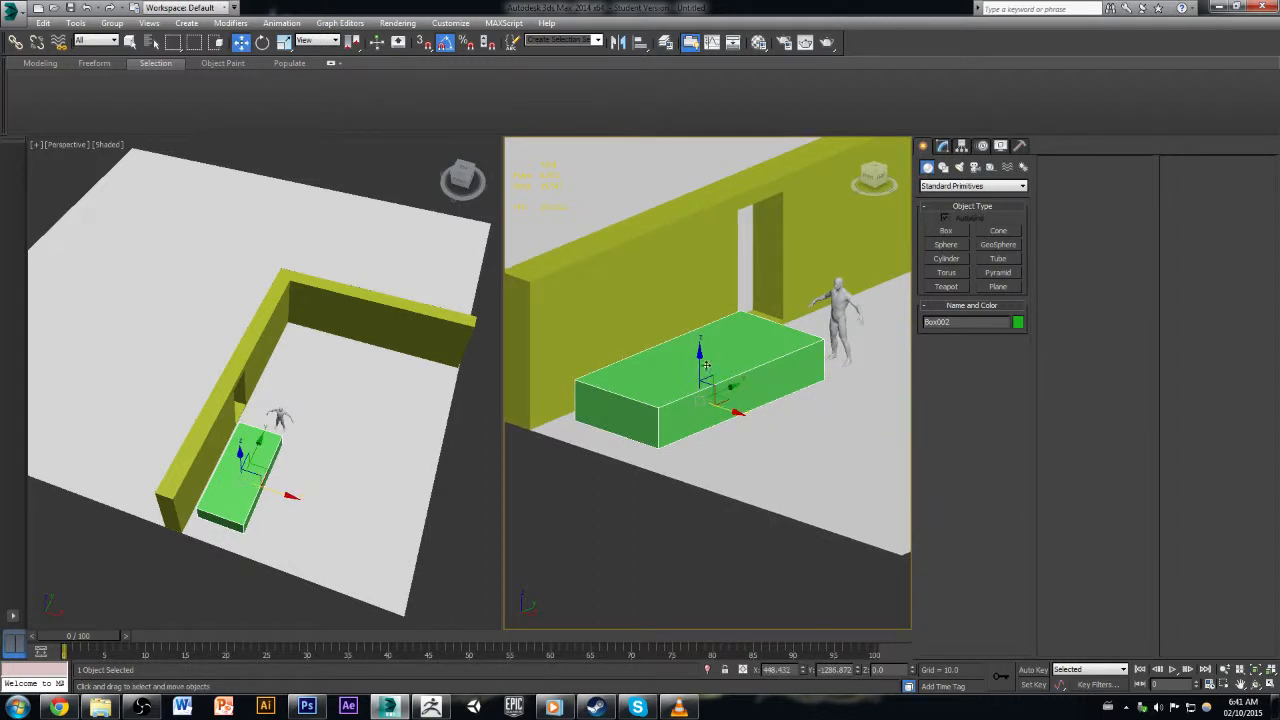
{"action": "left_click_drag", "start_coordinate": [700, 362], "coordinate": [700, 333]}
{"action": "mouse_move", "coordinate": [764, 425]}
{"action": "middle_mouse_down", "text": "alt"}
{"action": "mouse_move", "coordinate": [730, 380]}
{"action": "mouse_move", "coordinate": [764, 427]}
{"action": "middle_mouse_up", "text": "alt"}
{"action": "left_click", "coordinate": [943, 146]}
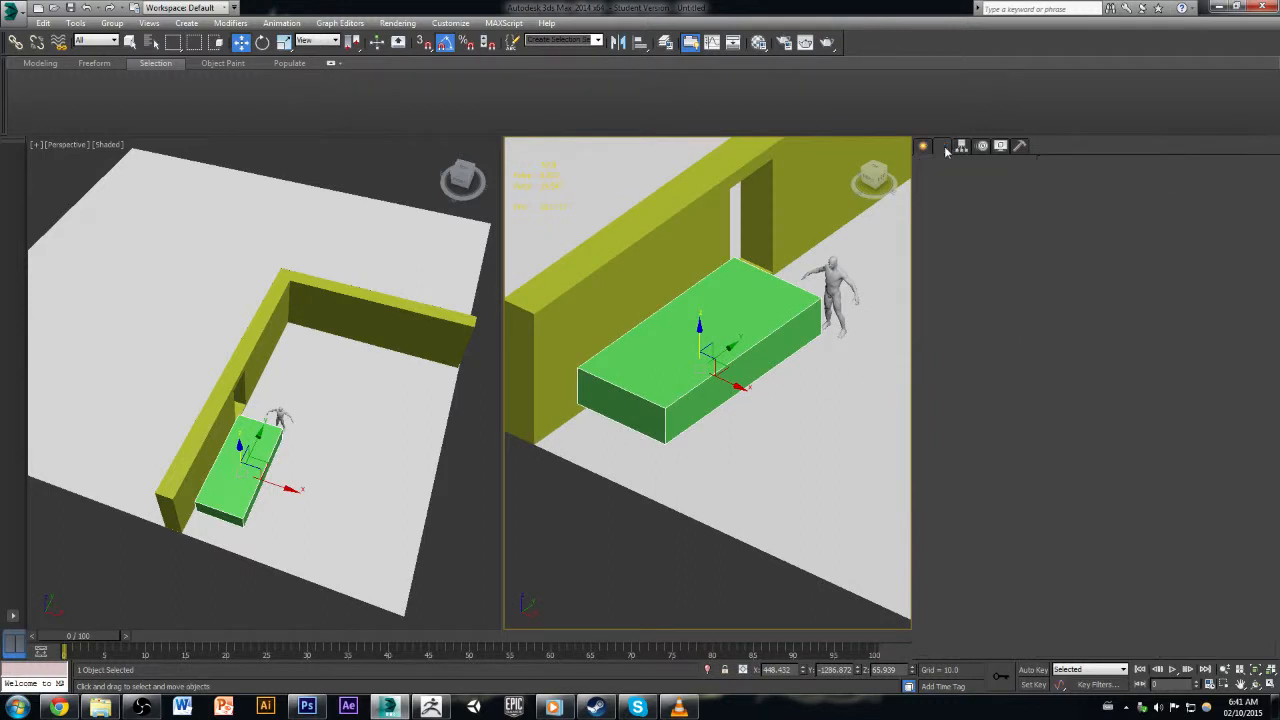
{"action": "right_click", "coordinate": [957, 296]}
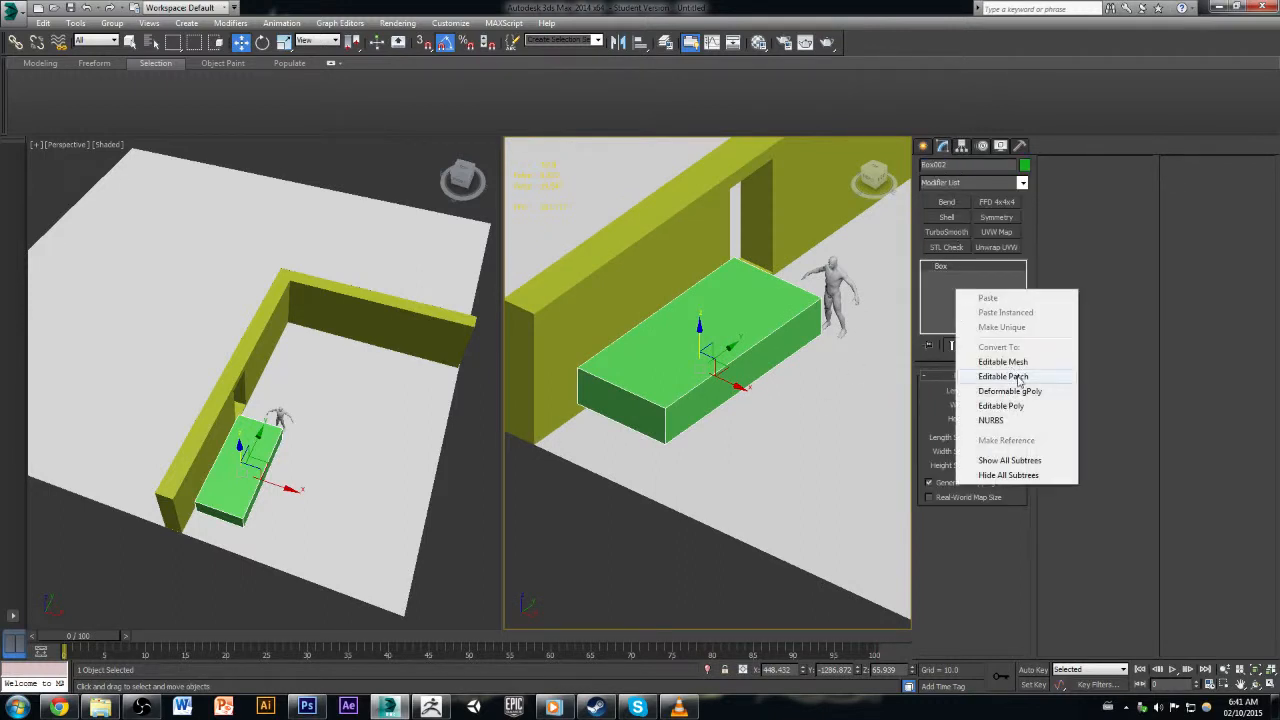
{"action": "left_click", "coordinate": [1016, 408]}
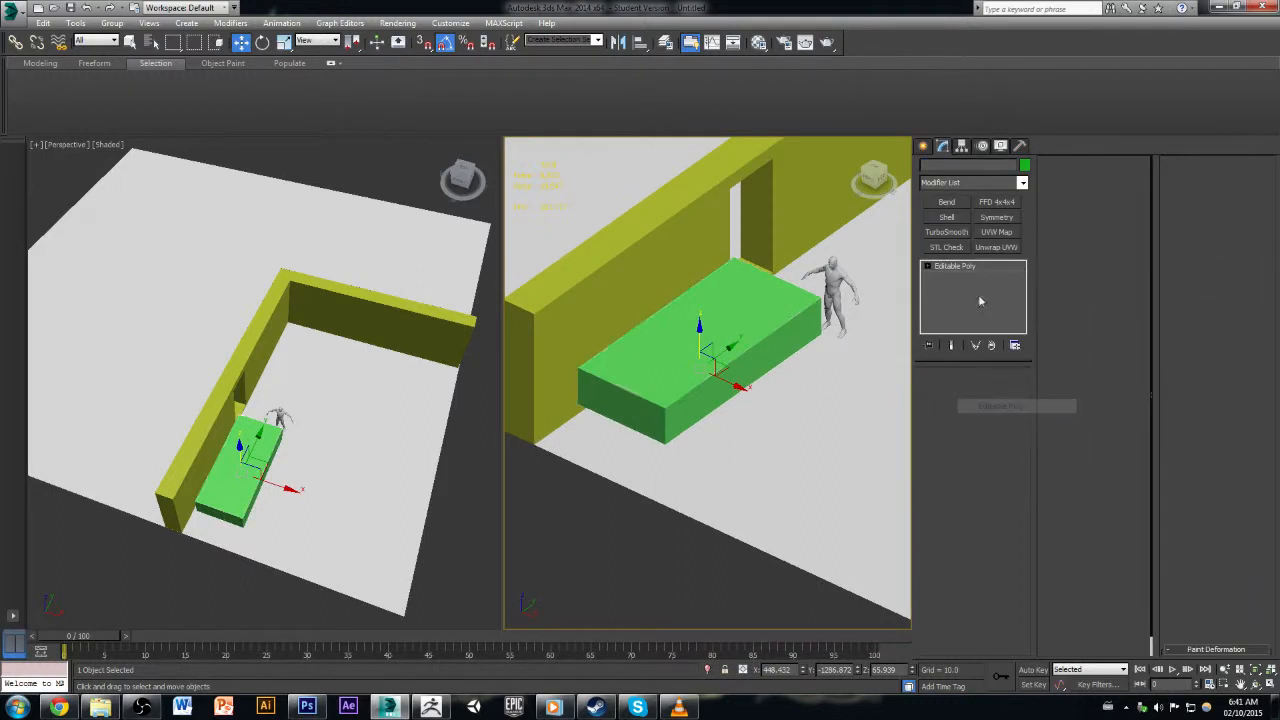
Step: Connect the box's four lengthwise edges with two segments and a pinch of 61
{"action": "left_click", "coordinate": [953, 392]}
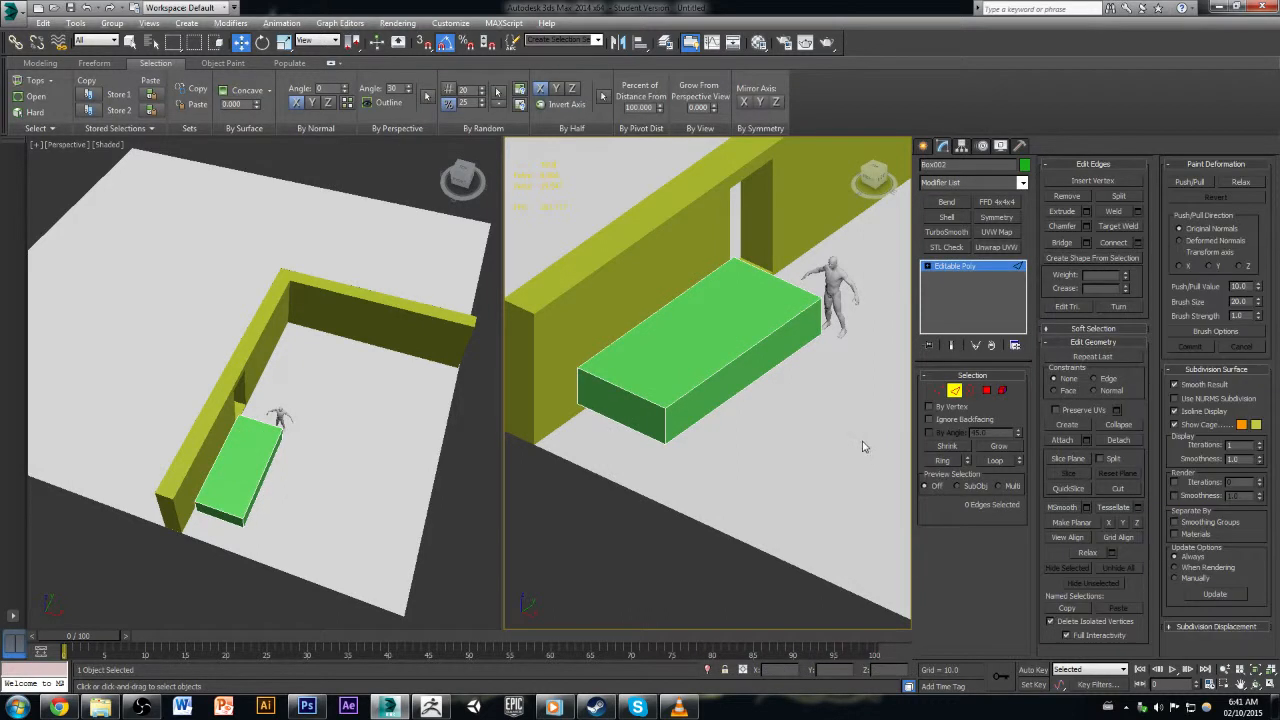
{"action": "middle_click_drag", "start_coordinate": [866, 446], "coordinate": [797, 444], "text": "alt"}
{"action": "left_click_drag", "start_coordinate": [688, 281], "coordinate": [740, 540]}
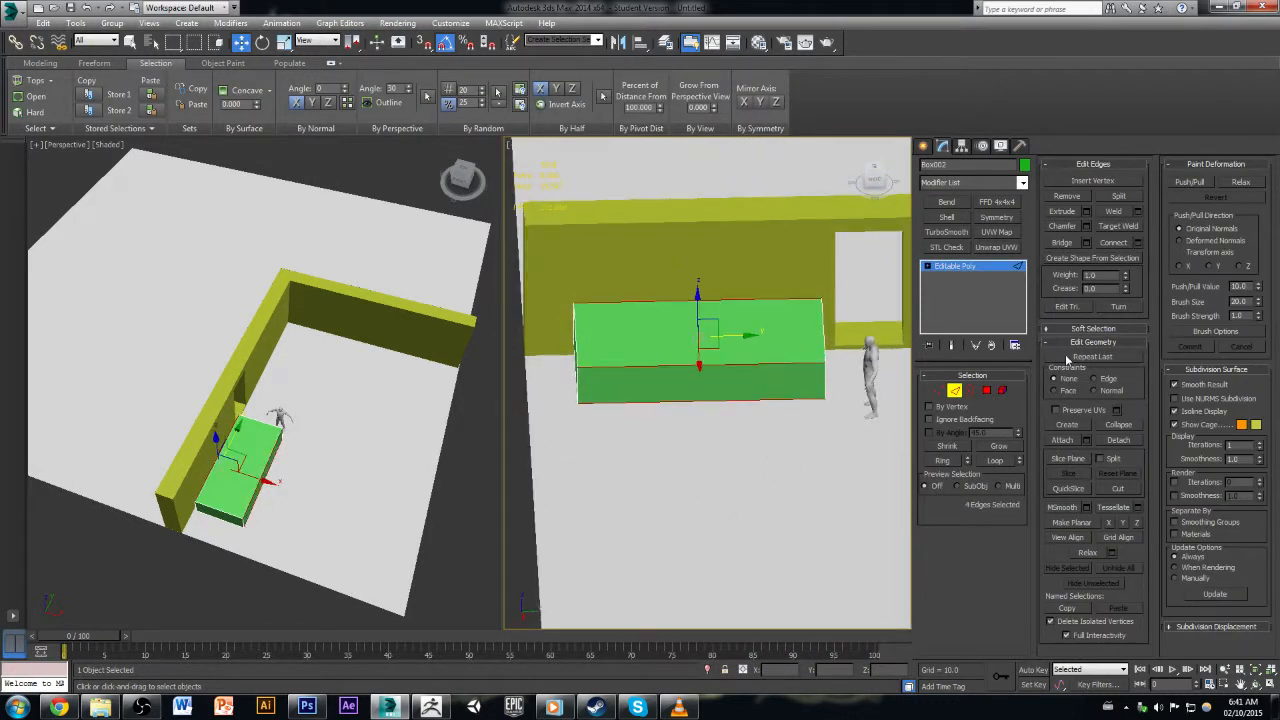
{"action": "left_click", "coordinate": [1137, 243]}
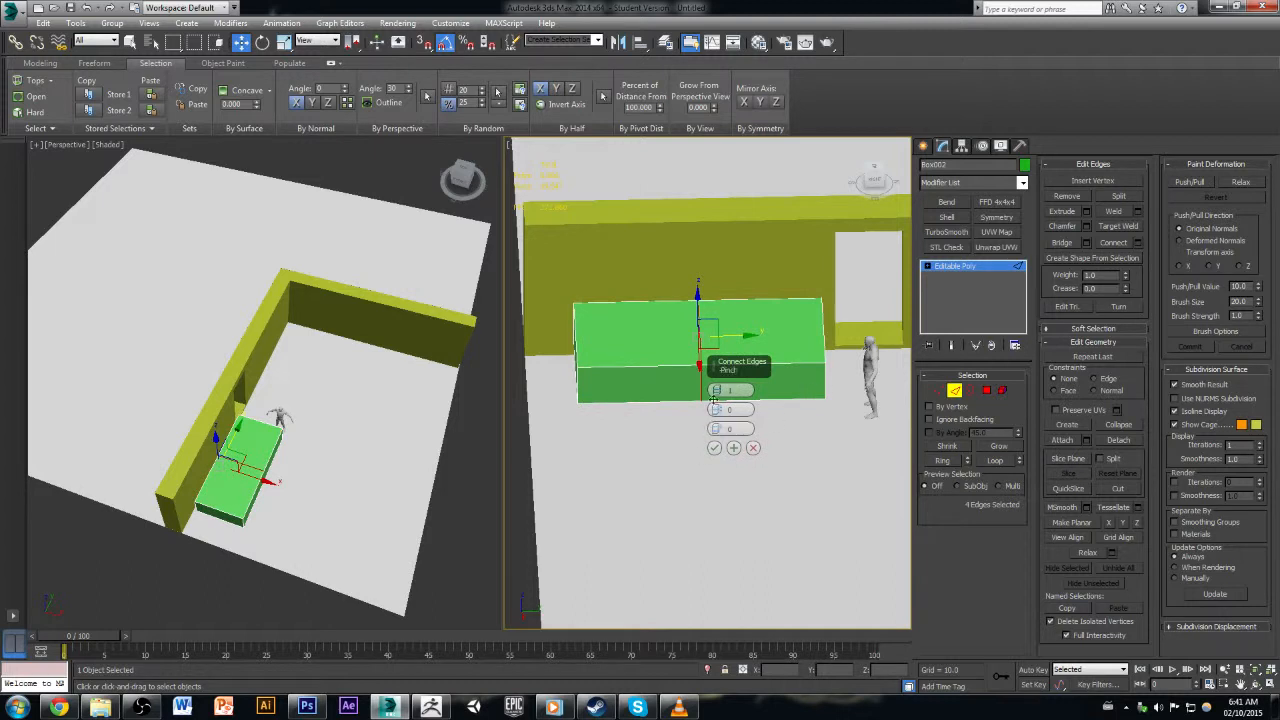
{"action": "left_click_drag", "start_coordinate": [716, 408], "coordinate": [725, 236]}
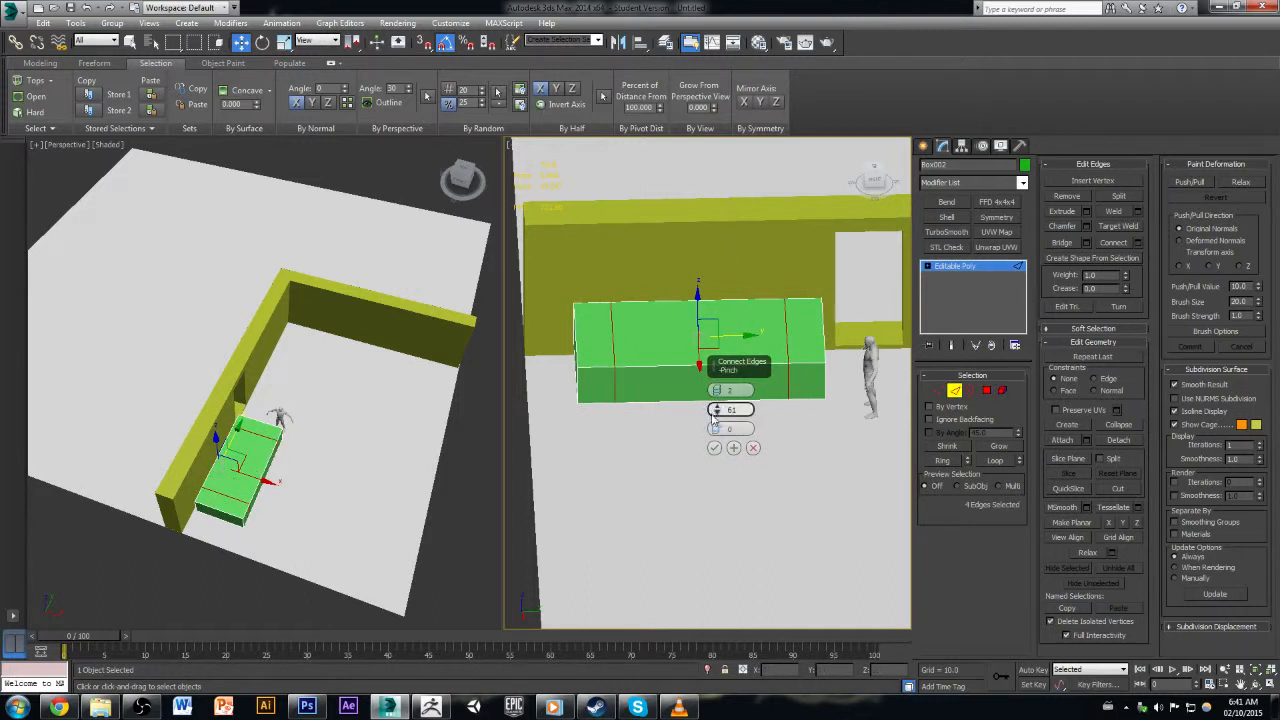
{"action": "left_click", "coordinate": [714, 447]}
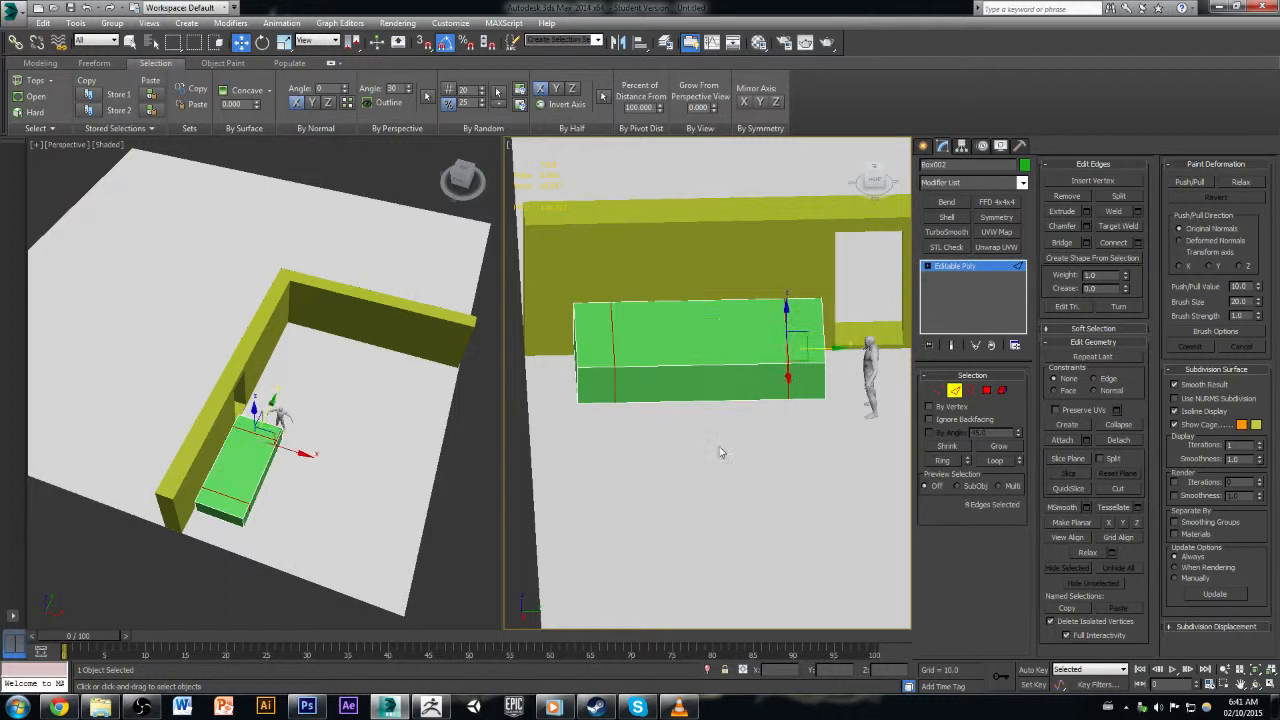
Step: Chamfer the two new edge loops near the box's ends, splitting each into a pair of loops
{"action": "left_click", "coordinate": [1086, 226]}
{"action": "left_click_drag", "start_coordinate": [718, 392], "coordinate": [766, 364]}
{"action": "left_click", "coordinate": [714, 447]}
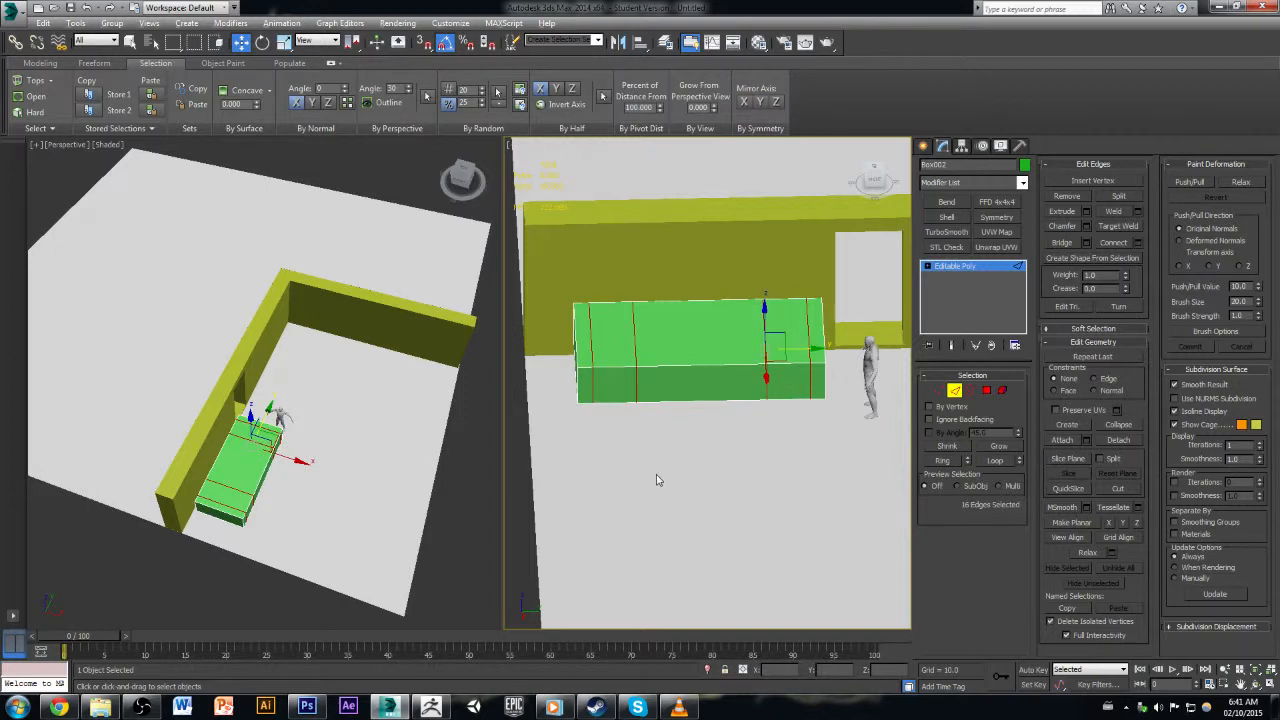
Step: Select the box's 12 crosswise edges and connect them with two lengthwise segments, adjusting the pinch to place the loops
{"action": "middle_click_drag", "start_coordinate": [656, 480], "coordinate": [757, 491], "text": "alt"}
{"action": "left_click", "coordinate": [722, 388]}
{"action": "key", "text": "t"}
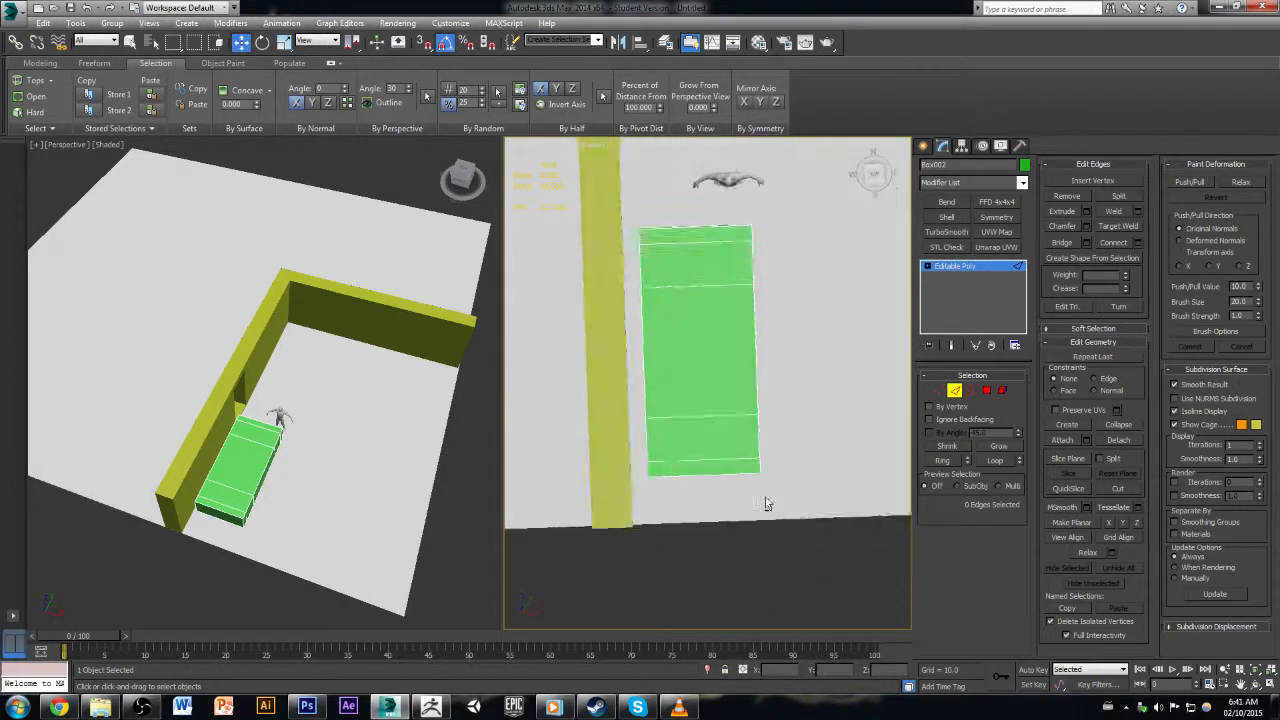
{"action": "left_click_drag", "start_coordinate": [663, 192], "coordinate": [716, 516]}
{"action": "middle_click_drag", "start_coordinate": [741, 536], "coordinate": [685, 461], "text": "alt"}
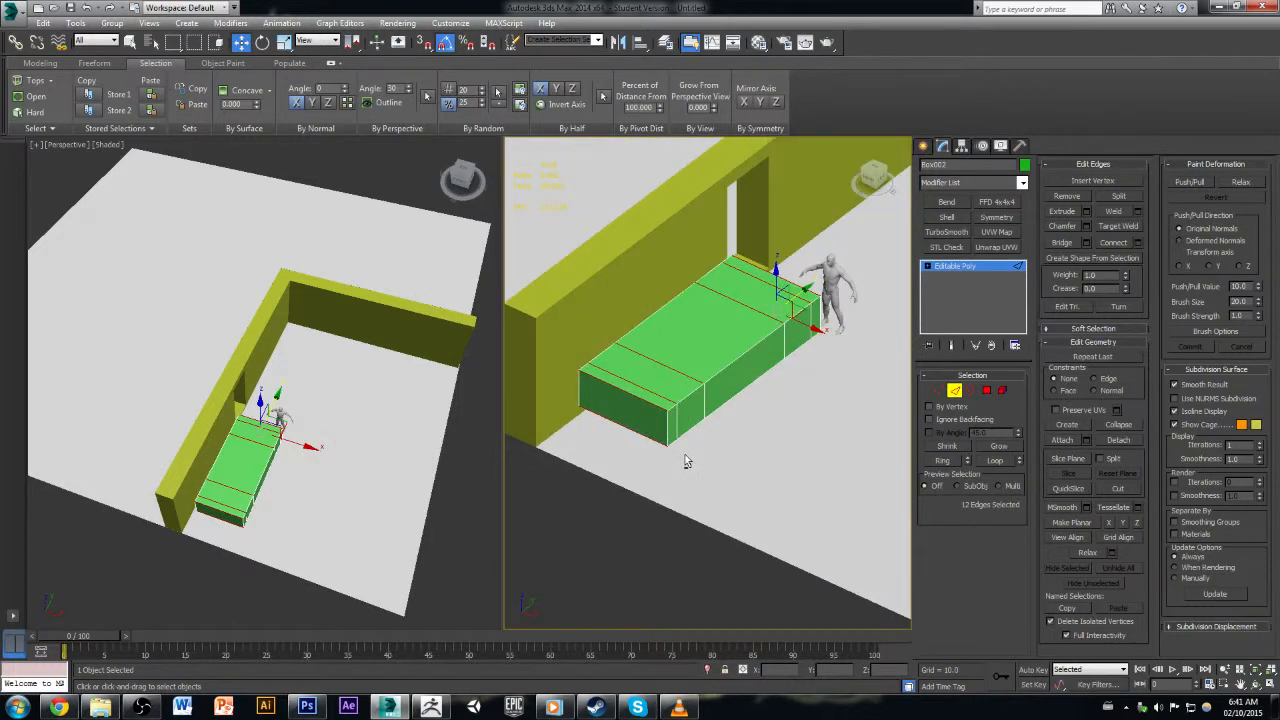
{"action": "left_click", "coordinate": [1139, 244]}
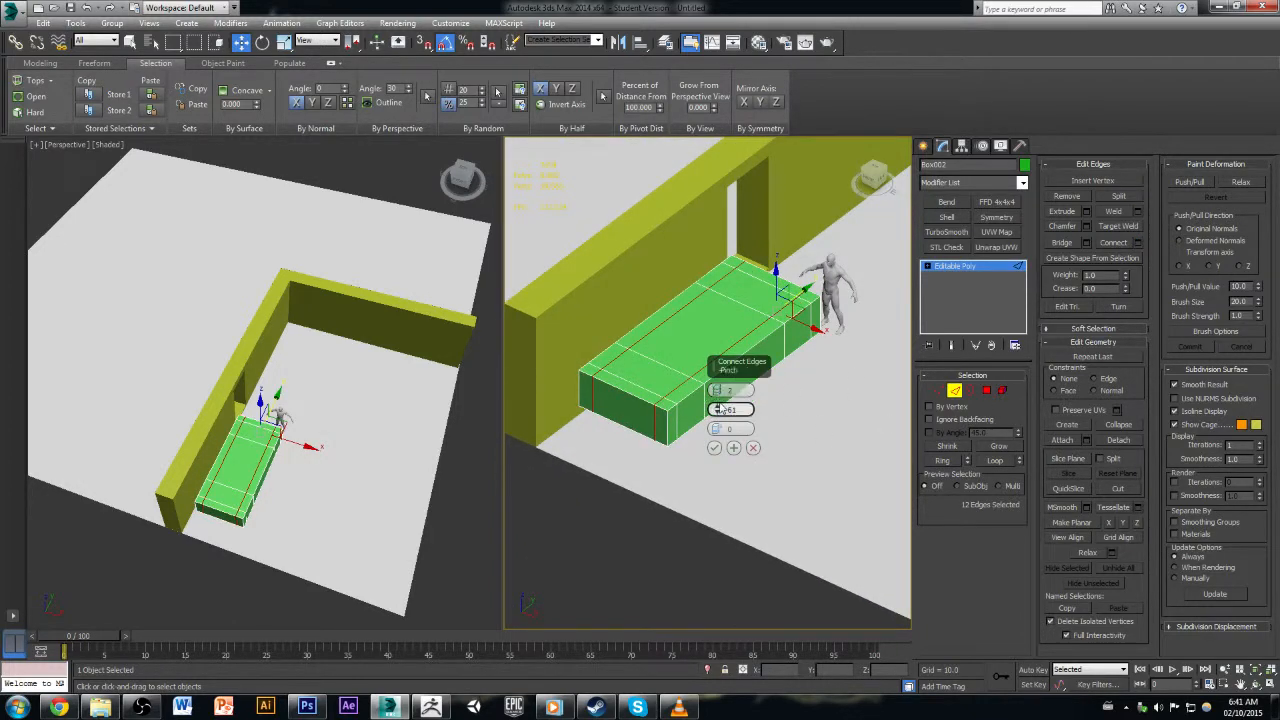
{"action": "left_click_drag", "start_coordinate": [718, 410], "coordinate": [735, 461]}
{"action": "left_click", "coordinate": [714, 447]}
Step: Isolate the box and extrude the four corner polygons of its underside downward into table legs
{"action": "middle_click_drag", "start_coordinate": [714, 486], "coordinate": [711, 400], "text": "alt"}
{"action": "left_click", "coordinate": [709, 670]}
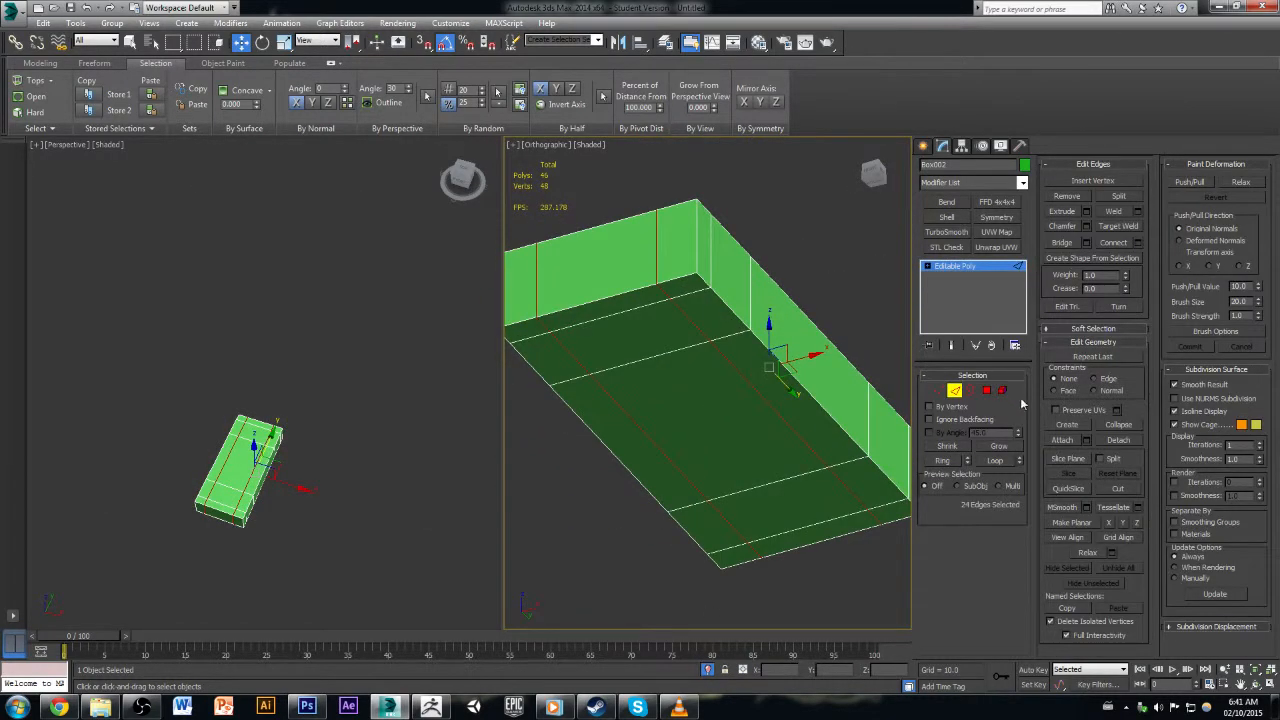
{"action": "left_click", "coordinate": [986, 390]}
{"action": "left_click", "coordinate": [683, 287]}
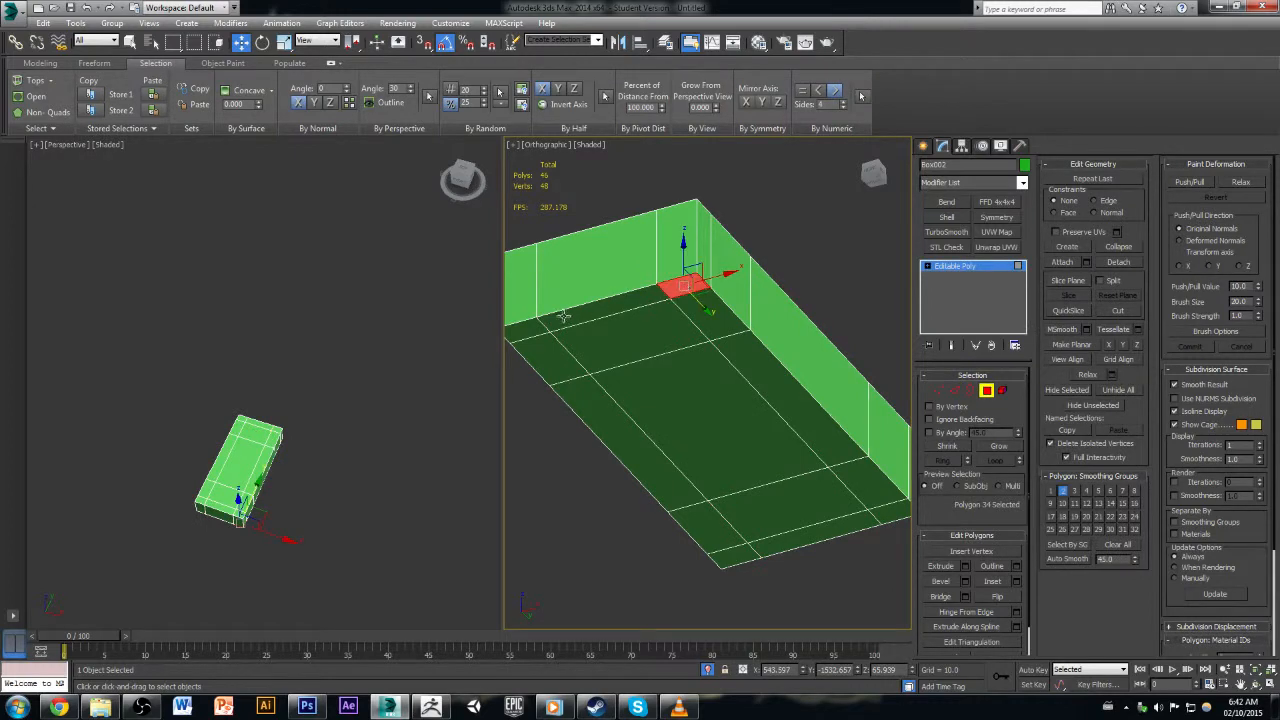
{"action": "left_click", "coordinate": [531, 330], "text": "ctrl"}
{"action": "left_click", "coordinate": [735, 556], "text": "ctrl"}
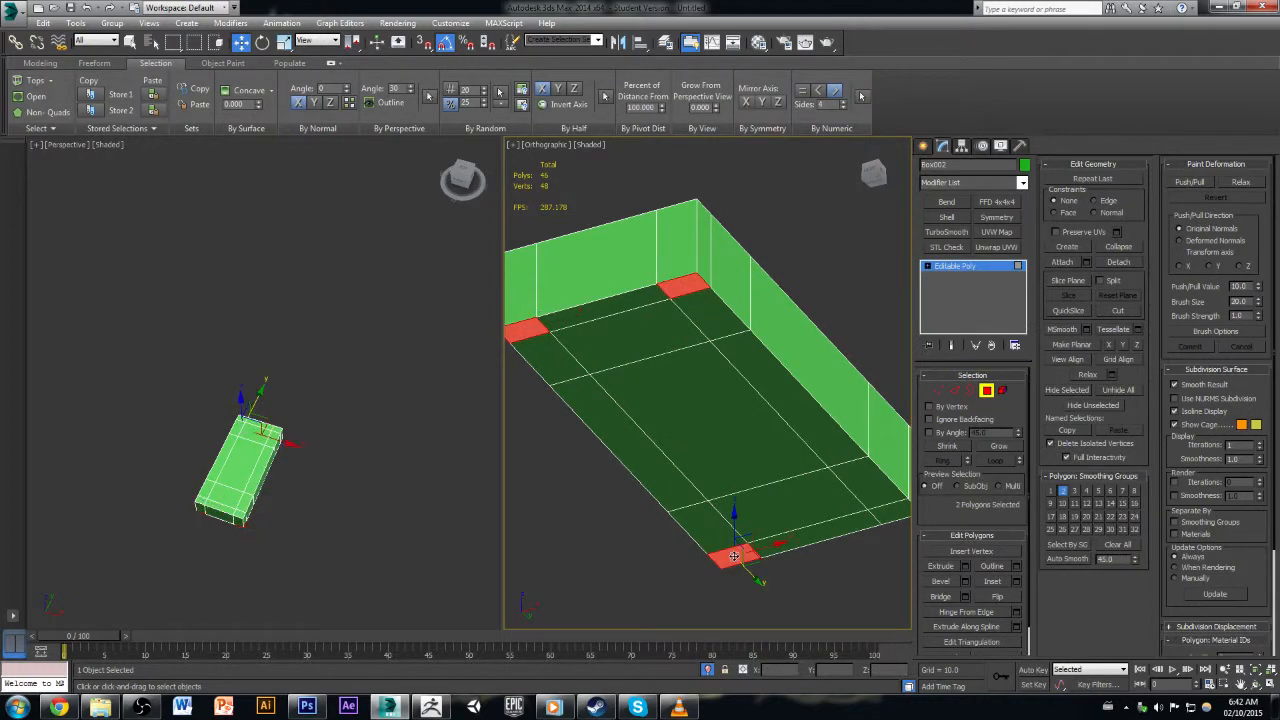
{"action": "left_click", "coordinate": [900, 510], "text": "ctrl"}
{"action": "middle_click_drag", "start_coordinate": [870, 508], "coordinate": [892, 552], "text": "alt"}
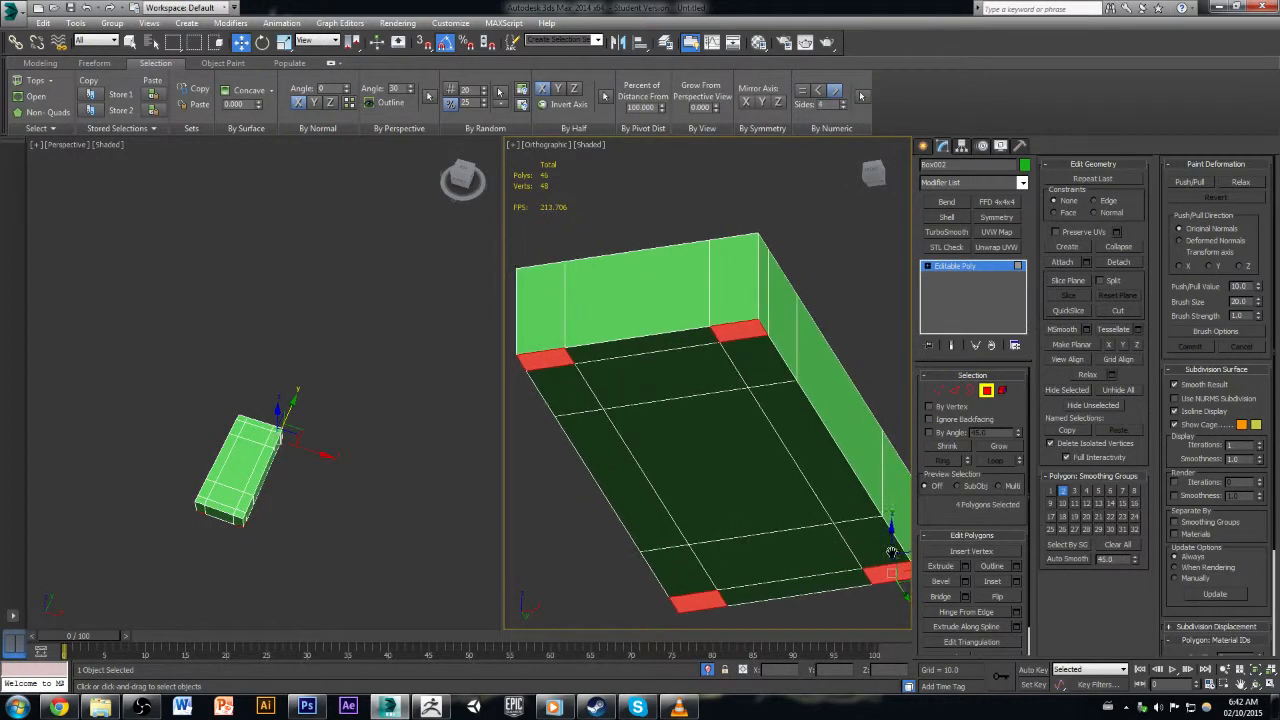
{"action": "left_click", "coordinate": [966, 566]}
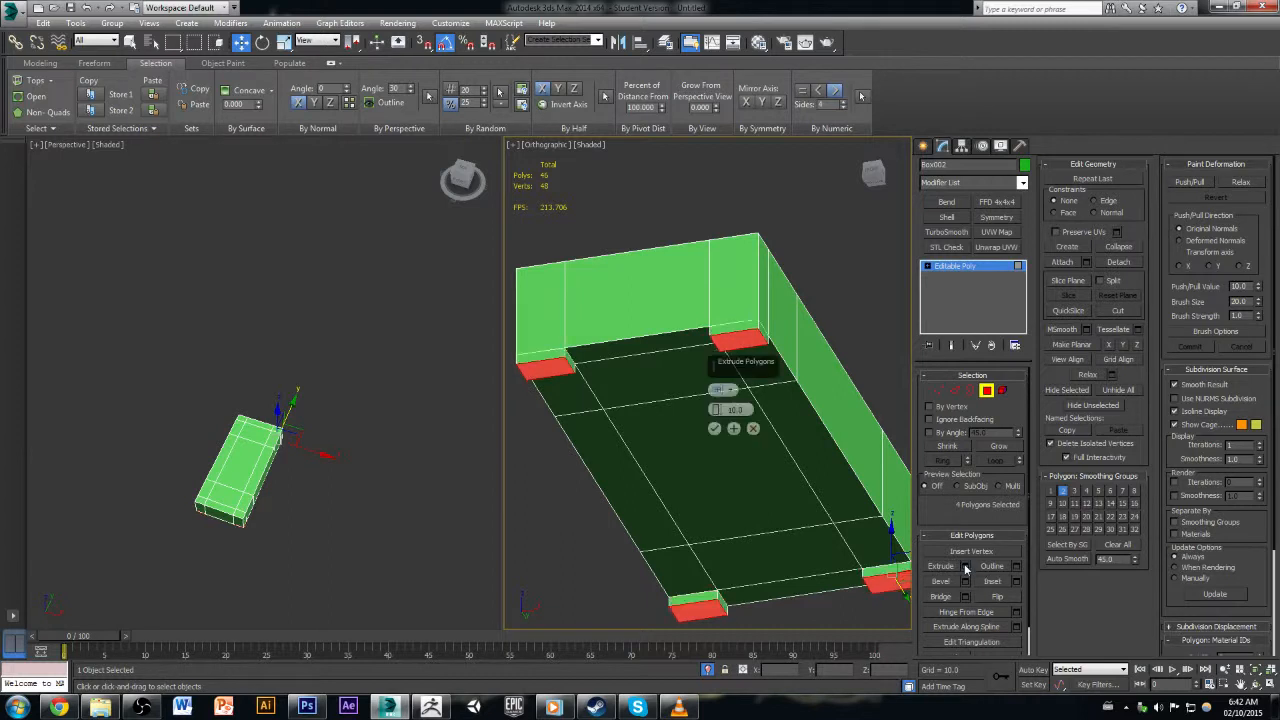
{"action": "left_click_drag", "start_coordinate": [716, 410], "coordinate": [761, 248]}
{"action": "left_click", "coordinate": [714, 428]}
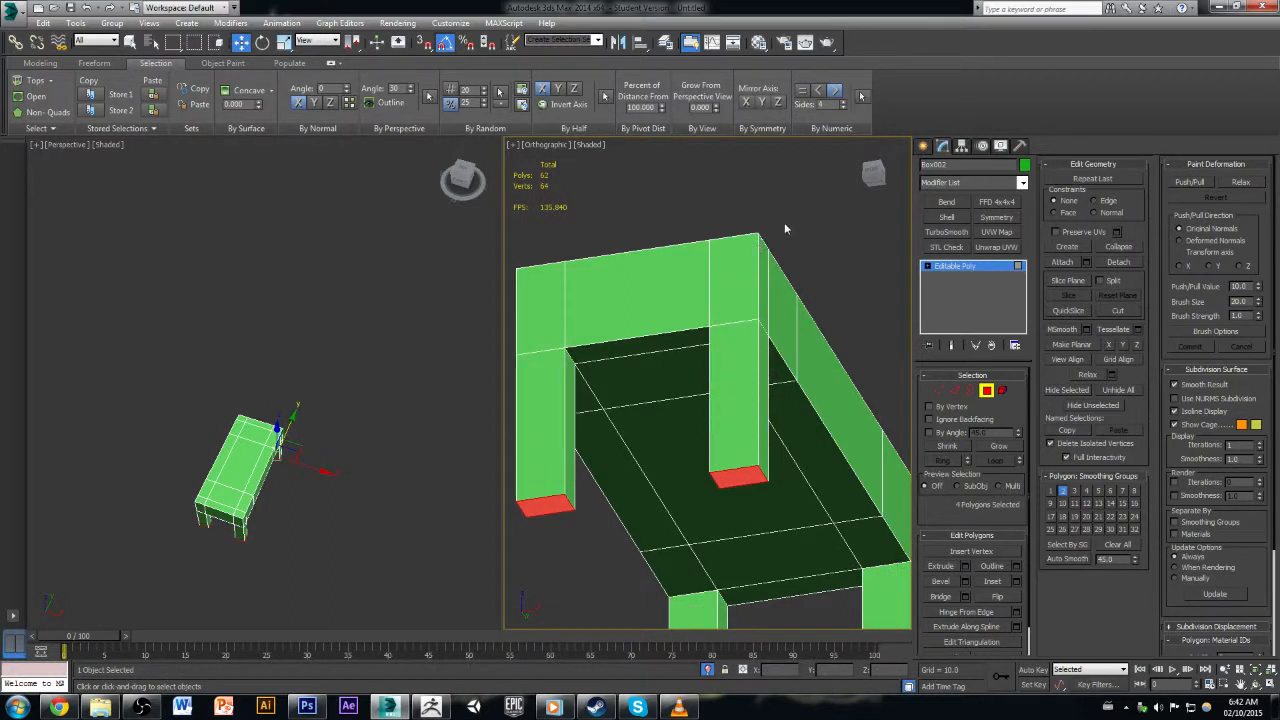
Step: End the isolation and move the selected leg ends upward to shorten the legs to floor level
{"action": "scroll", "coordinate": [838, 318], "scroll_direction": "down", "scroll_amount": 5}
{"action": "middle_click_drag", "start_coordinate": [838, 318], "coordinate": [808, 378], "text": "alt"}
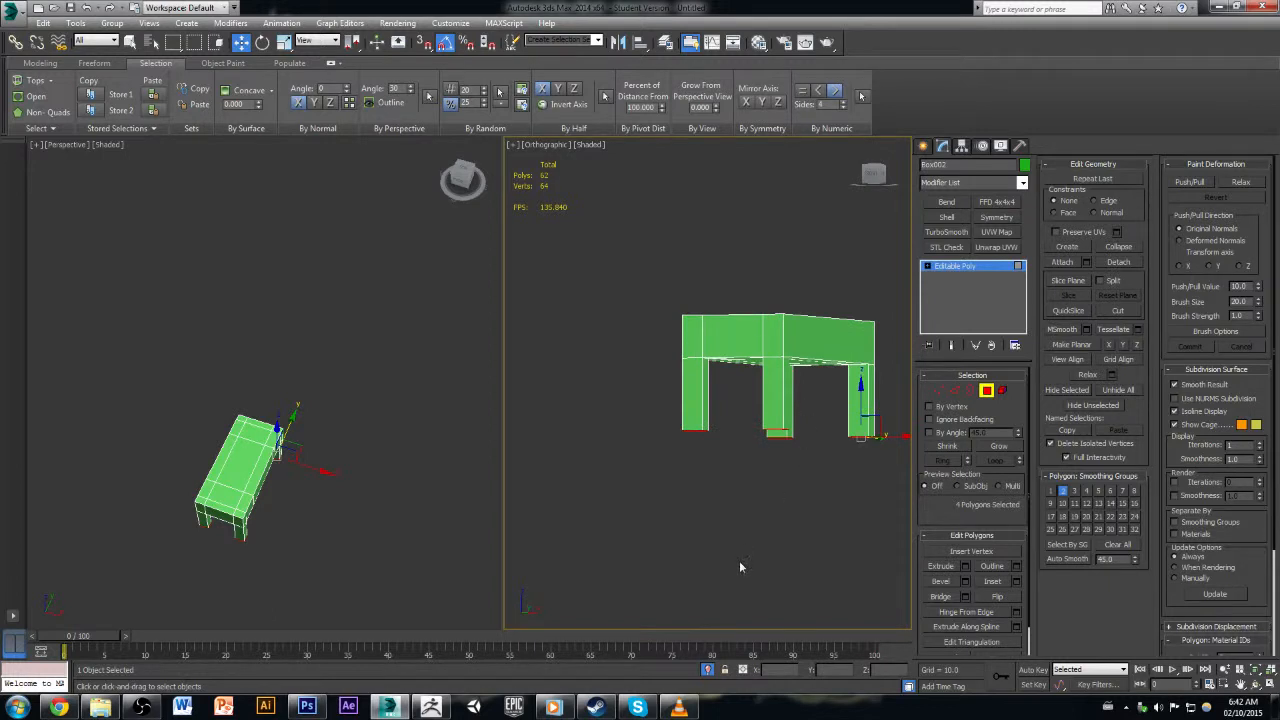
{"action": "left_click", "coordinate": [708, 670]}
{"action": "middle_click_drag", "start_coordinate": [701, 518], "coordinate": [703, 486], "text": "alt"}
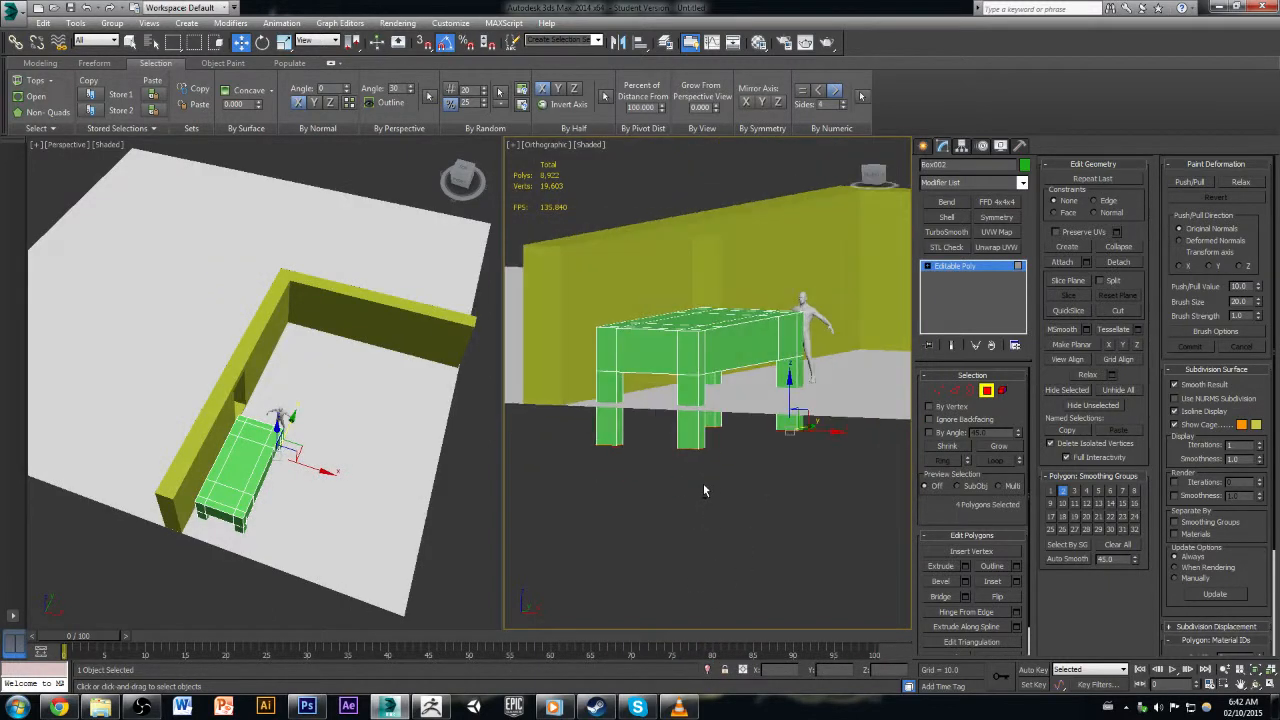
{"action": "mouse_move", "coordinate": [794, 361]}
{"action": "left_mouse_down"}
{"action": "mouse_move", "coordinate": [798, 340]}
{"action": "mouse_move", "coordinate": [804, 349]}
{"action": "left_mouse_up"}
{"action": "middle_click_drag", "start_coordinate": [810, 385], "coordinate": [738, 431], "text": "alt"}
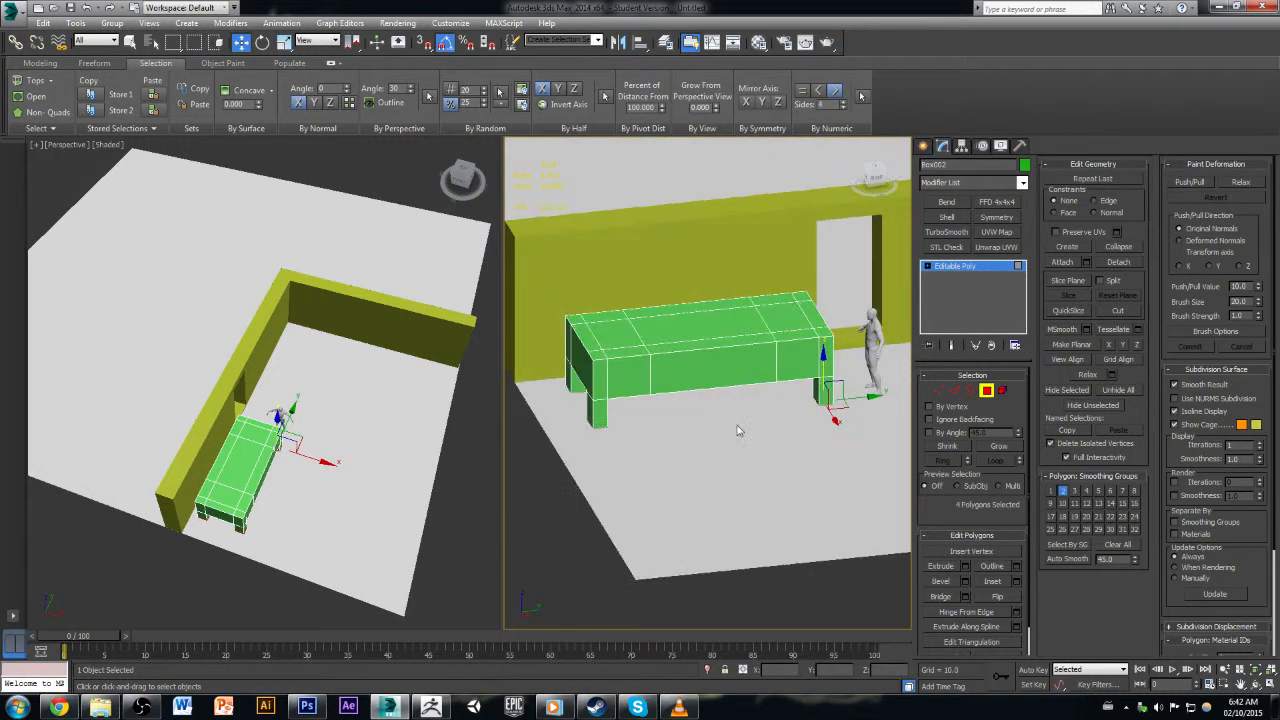
Step: Select the 24 vertices along the table's upper surface and move them down to thin the tabletop
{"action": "left_click", "coordinate": [542, 510]}
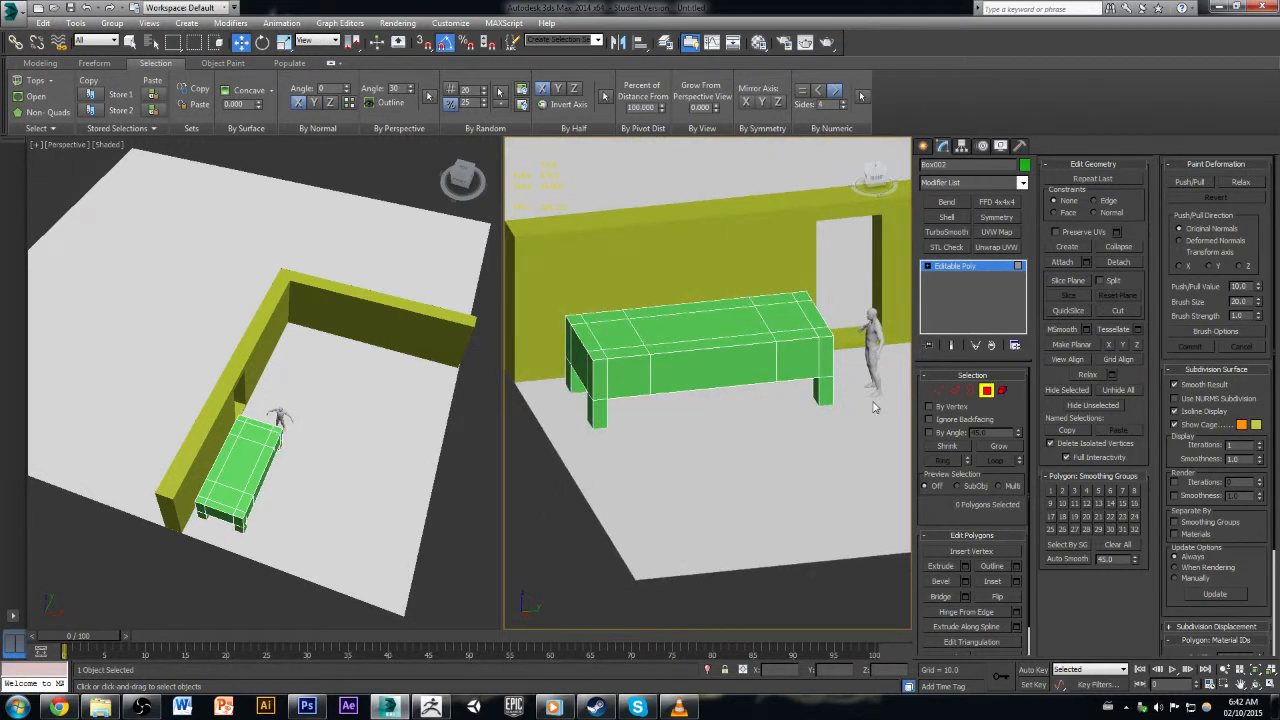
{"action": "mouse_move", "coordinate": [793, 449]}
{"action": "middle_mouse_down", "text": "alt"}
{"action": "mouse_move", "coordinate": [768, 437]}
{"action": "mouse_move", "coordinate": [796, 463]}
{"action": "middle_mouse_up", "text": "alt"}
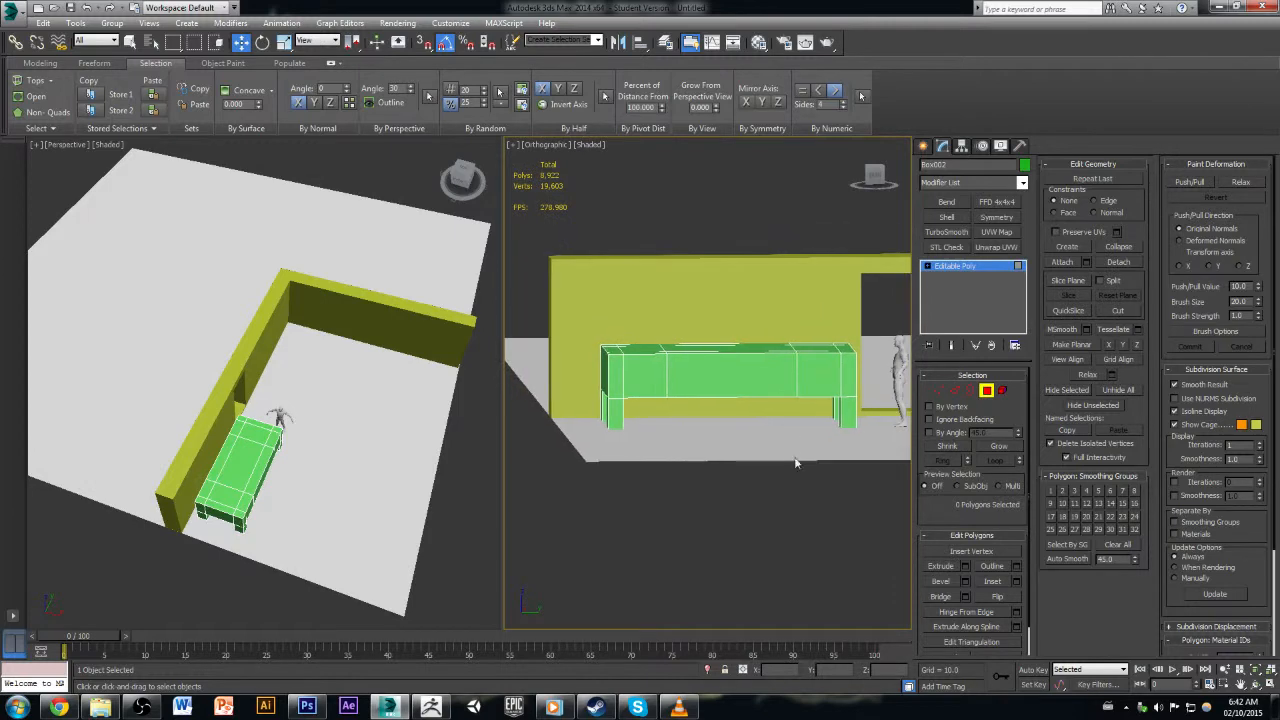
{"action": "key", "text": "1"}
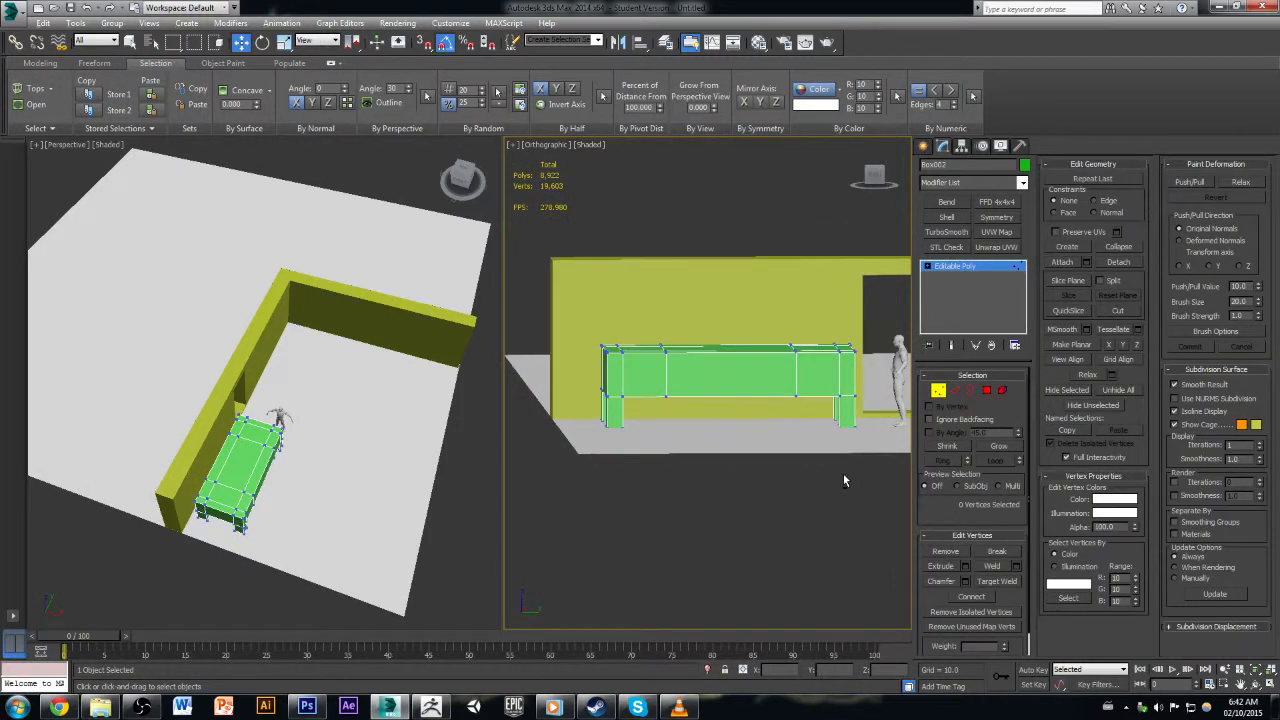
{"action": "left_click_drag", "start_coordinate": [548, 280], "coordinate": [885, 365]}
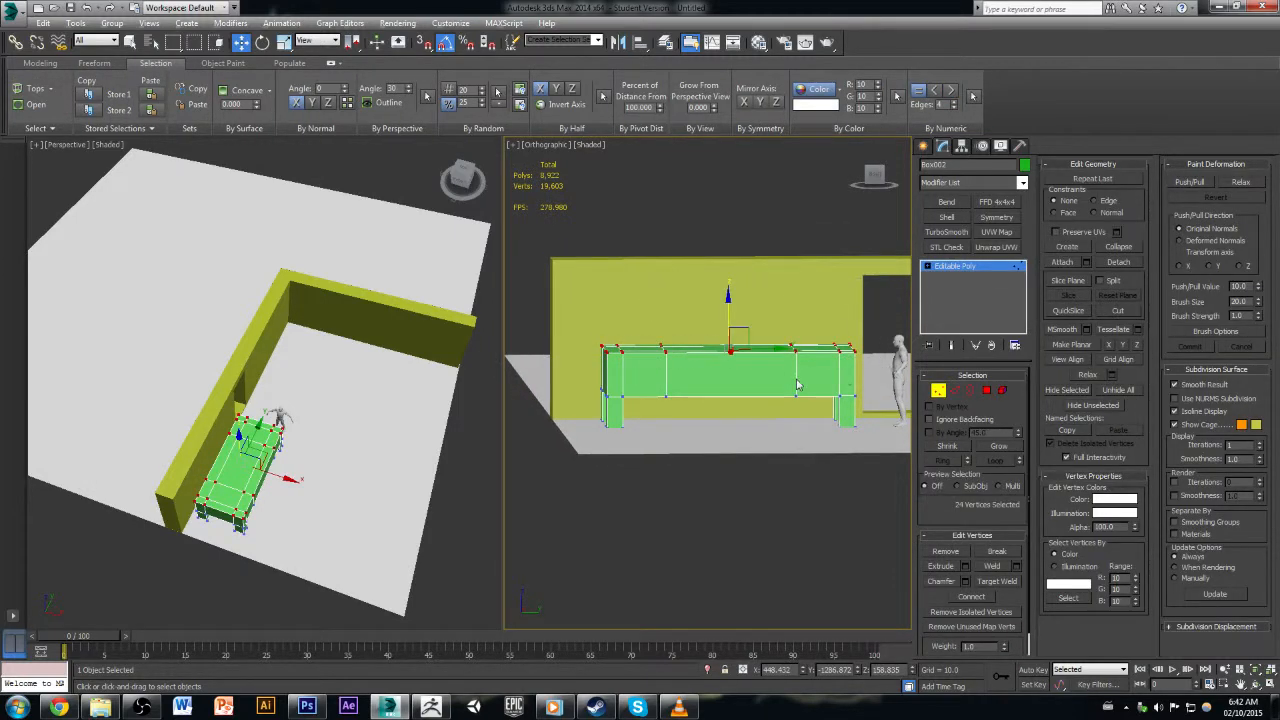
{"action": "middle_click_drag", "start_coordinate": [797, 384], "coordinate": [886, 414], "text": "alt"}
{"action": "left_click_drag", "start_coordinate": [727, 309], "coordinate": [735, 342]}
{"action": "left_click", "coordinate": [684, 538]}
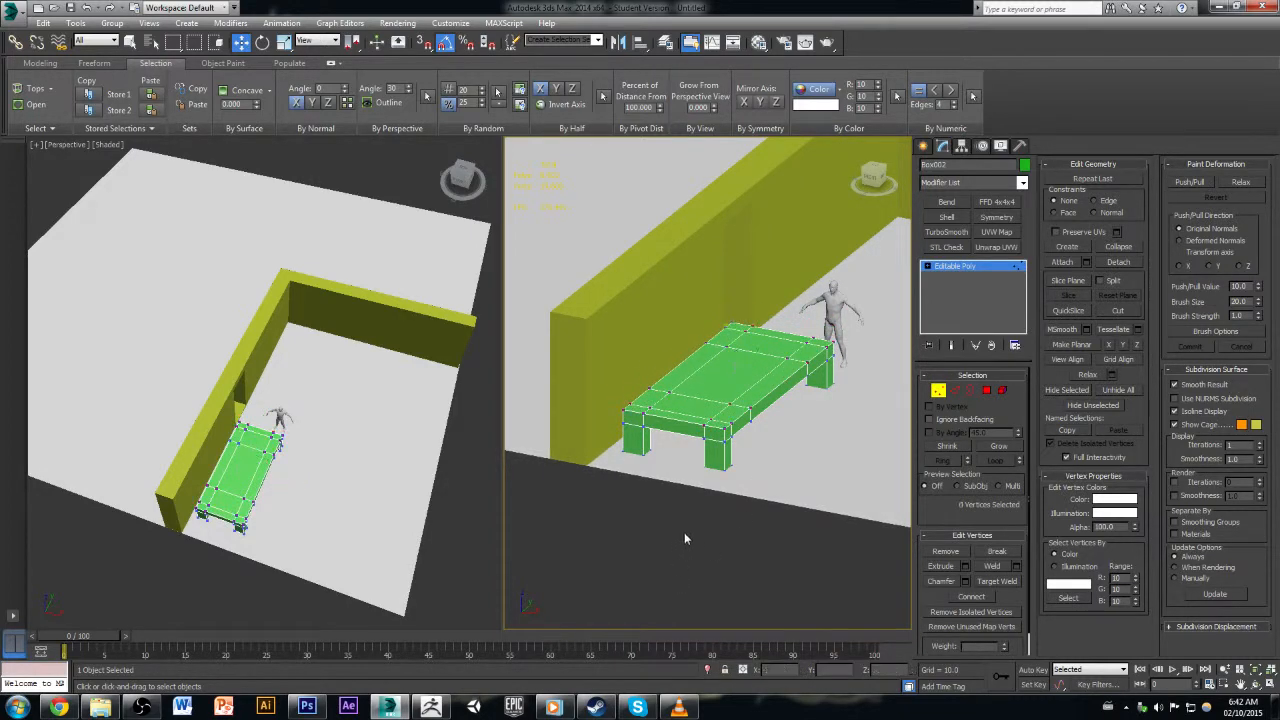
Step: Leave vertex editing and rename the green box object as Table
{"action": "middle_click_drag", "start_coordinate": [907, 432], "coordinate": [761, 456], "text": "alt"}
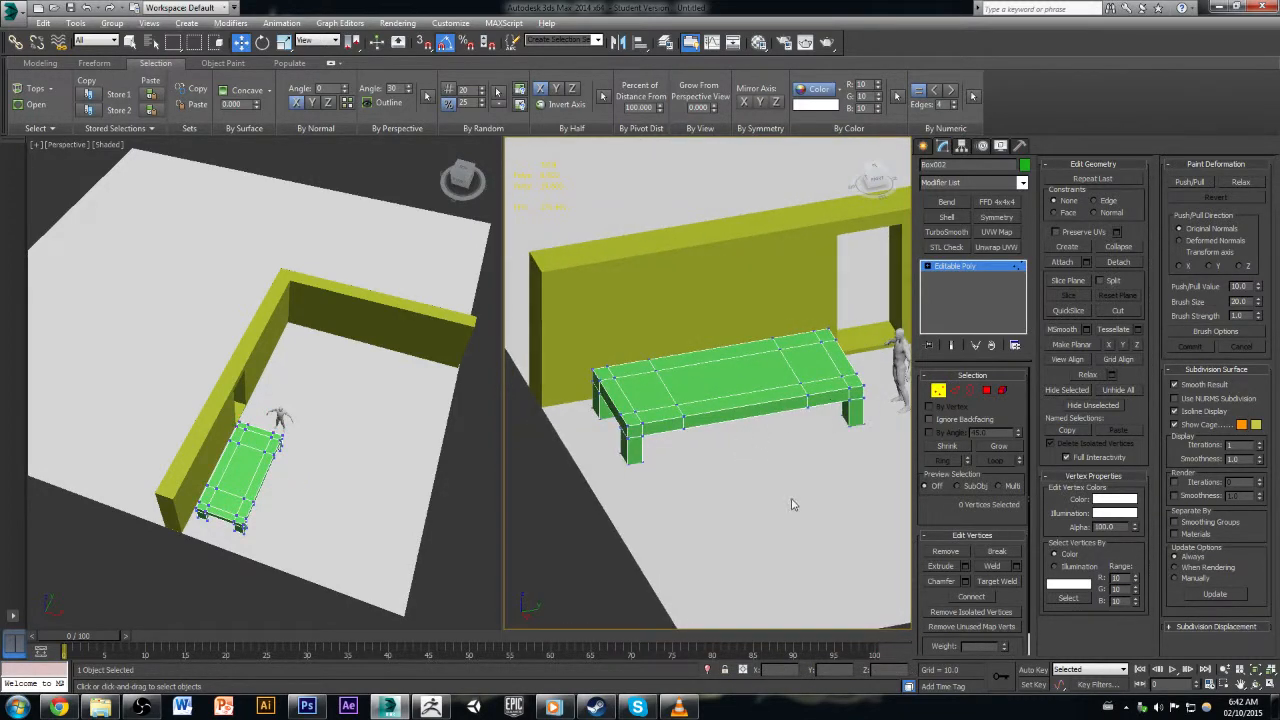
{"action": "middle_click_drag", "start_coordinate": [793, 500], "coordinate": [819, 477], "text": "alt"}
{"action": "key", "text": "u"}
{"action": "left_click", "coordinate": [938, 390]}
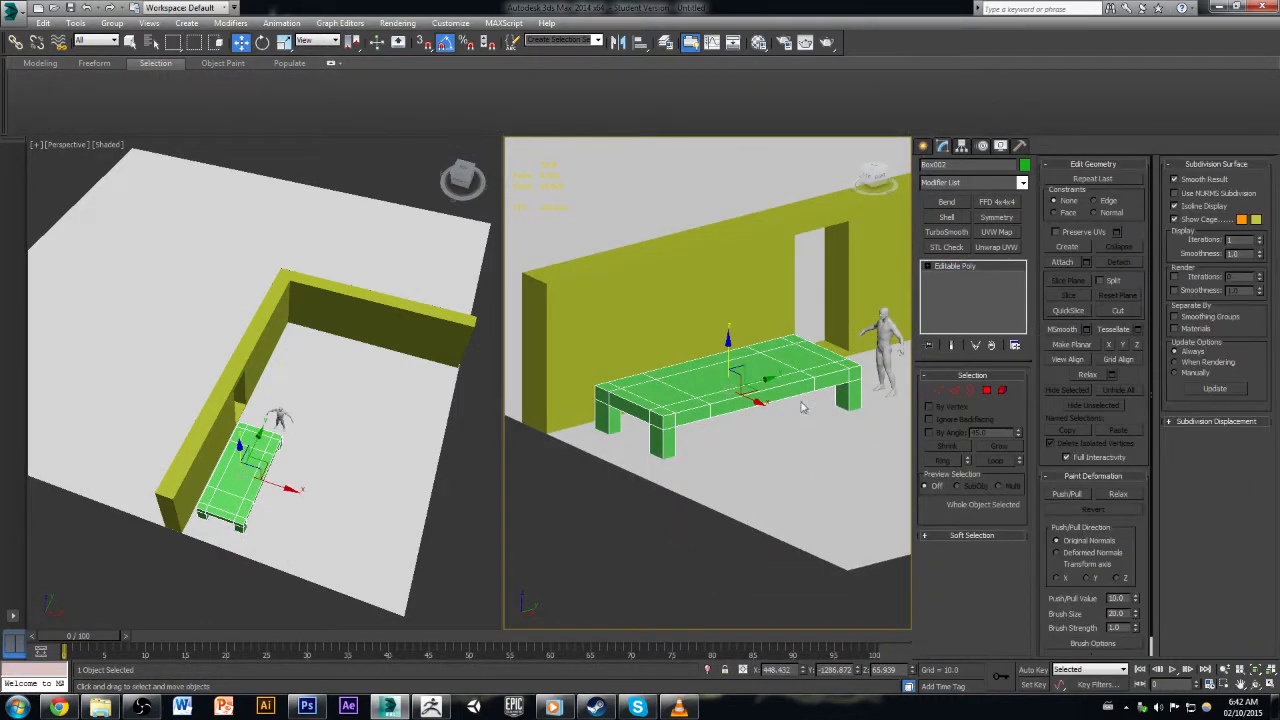
{"action": "left_click_drag", "start_coordinate": [932, 165], "coordinate": [829, 171]}
{"action": "key", "text": "BackSpace"}
{"action": "left_click", "coordinate": [641, 518]}
{"action": "left_click", "coordinate": [699, 410]}
Step: Examine the table's proportions and placement relative to the character reference, doorway and walls
{"action": "middle_click_drag", "start_coordinate": [699, 410], "coordinate": [674, 501], "text": "alt"}
{"action": "scroll", "coordinate": [728, 500], "scroll_direction": "down", "scroll_amount": 3}
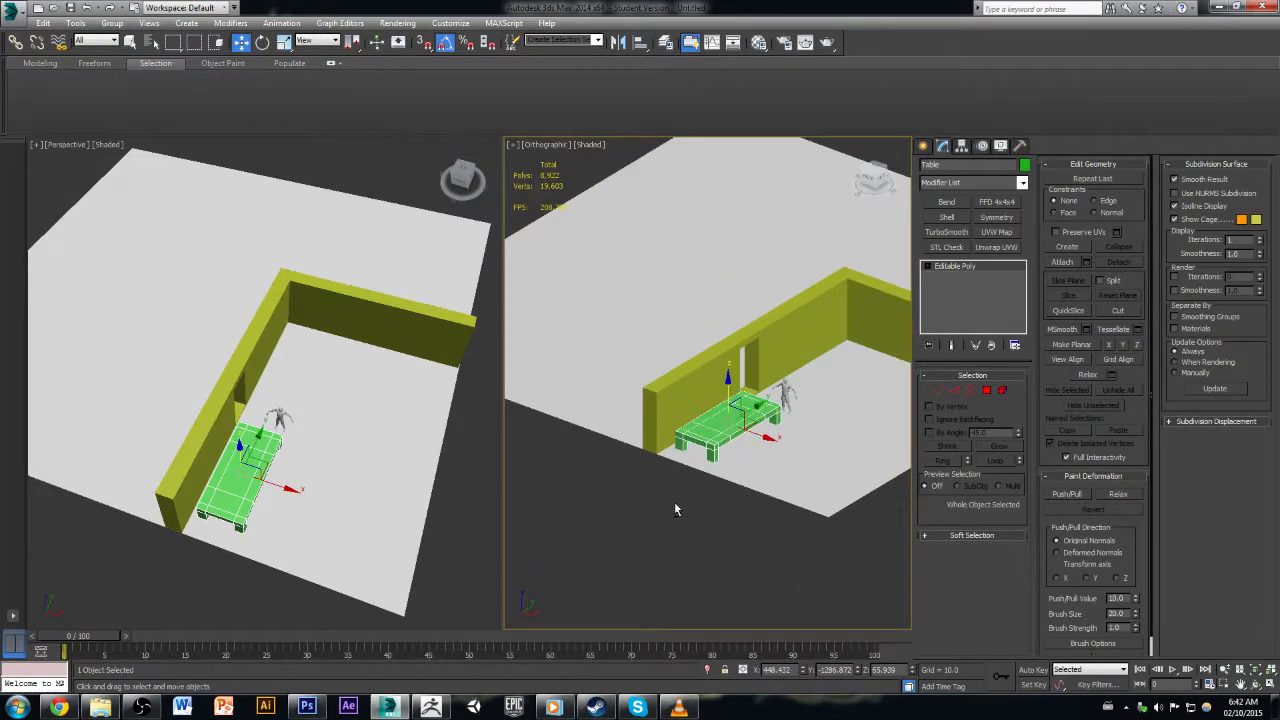
{"action": "scroll", "coordinate": [703, 452], "scroll_direction": "up", "scroll_amount": 4}
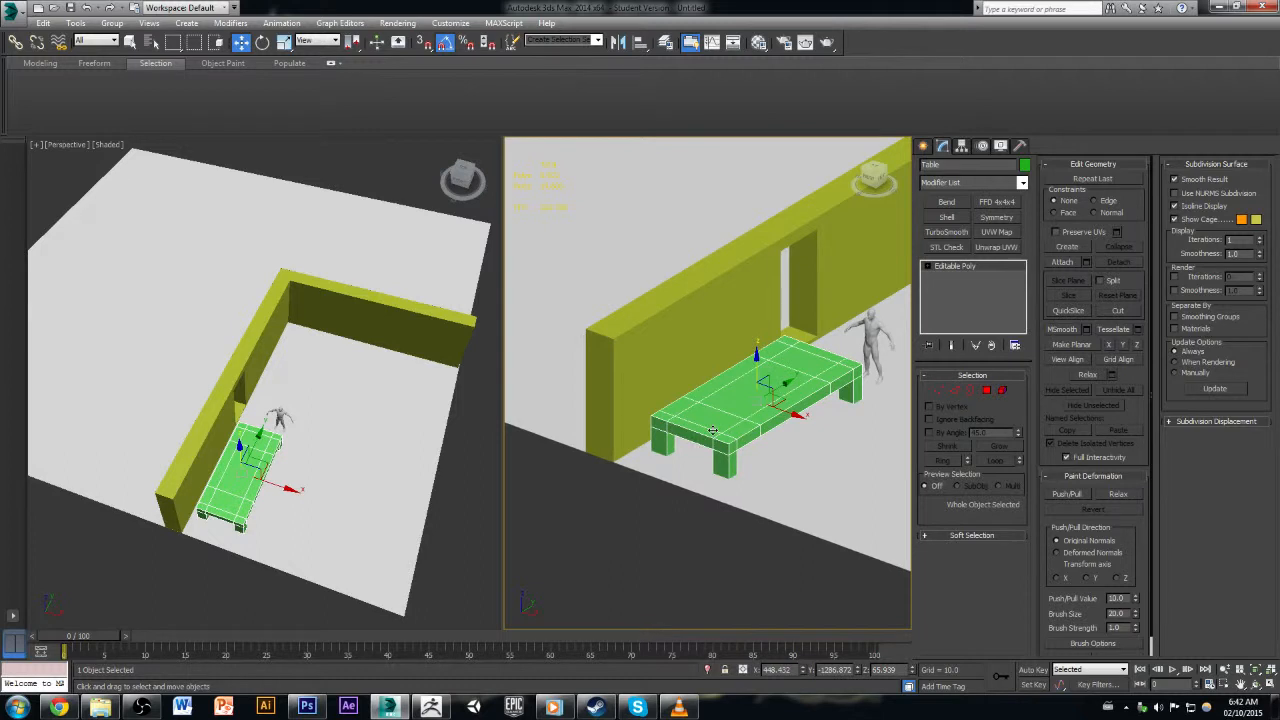
{"action": "scroll", "coordinate": [712, 430], "scroll_direction": "down", "scroll_amount": 2}
{"action": "middle_click_drag", "start_coordinate": [850, 383], "coordinate": [733, 382]}
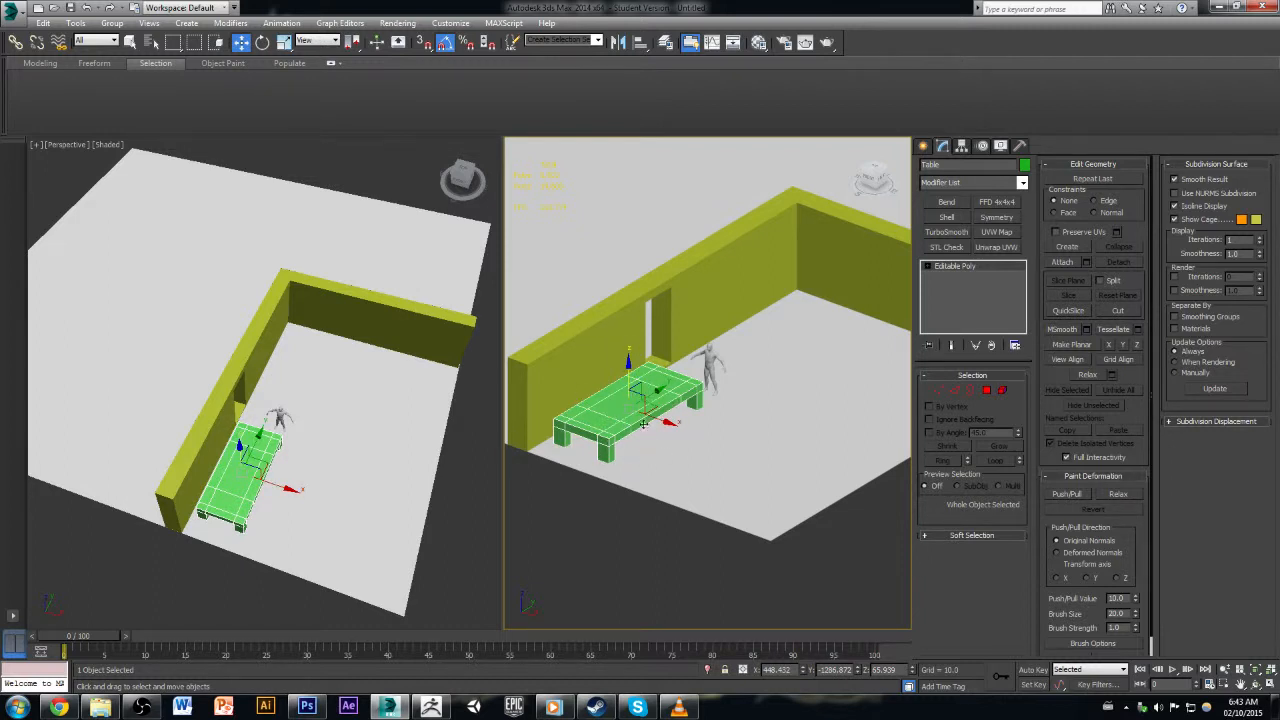
{"action": "middle_click_drag", "start_coordinate": [645, 421], "coordinate": [723, 449], "text": "alt"}
{"action": "left_click", "coordinate": [572, 527]}
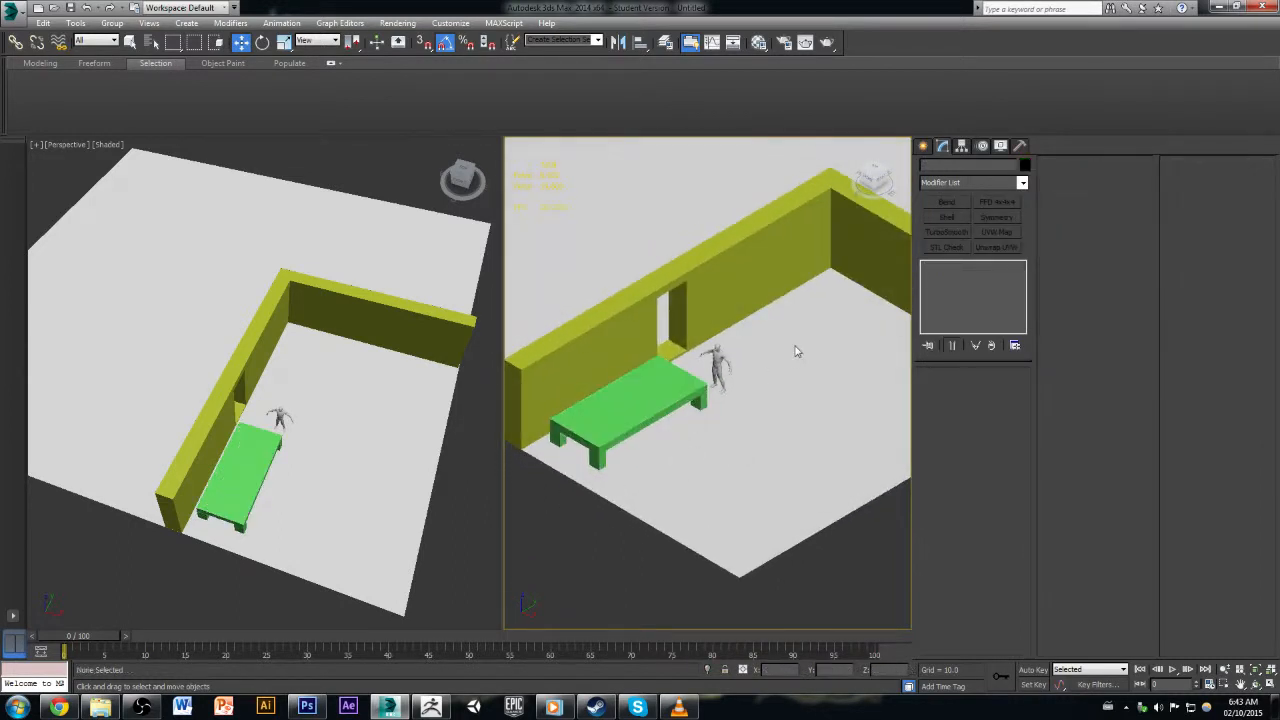
{"action": "scroll", "coordinate": [725, 362], "scroll_direction": "up", "scroll_amount": 4}
{"action": "scroll", "coordinate": [715, 355], "scroll_direction": "down", "scroll_amount": 6}
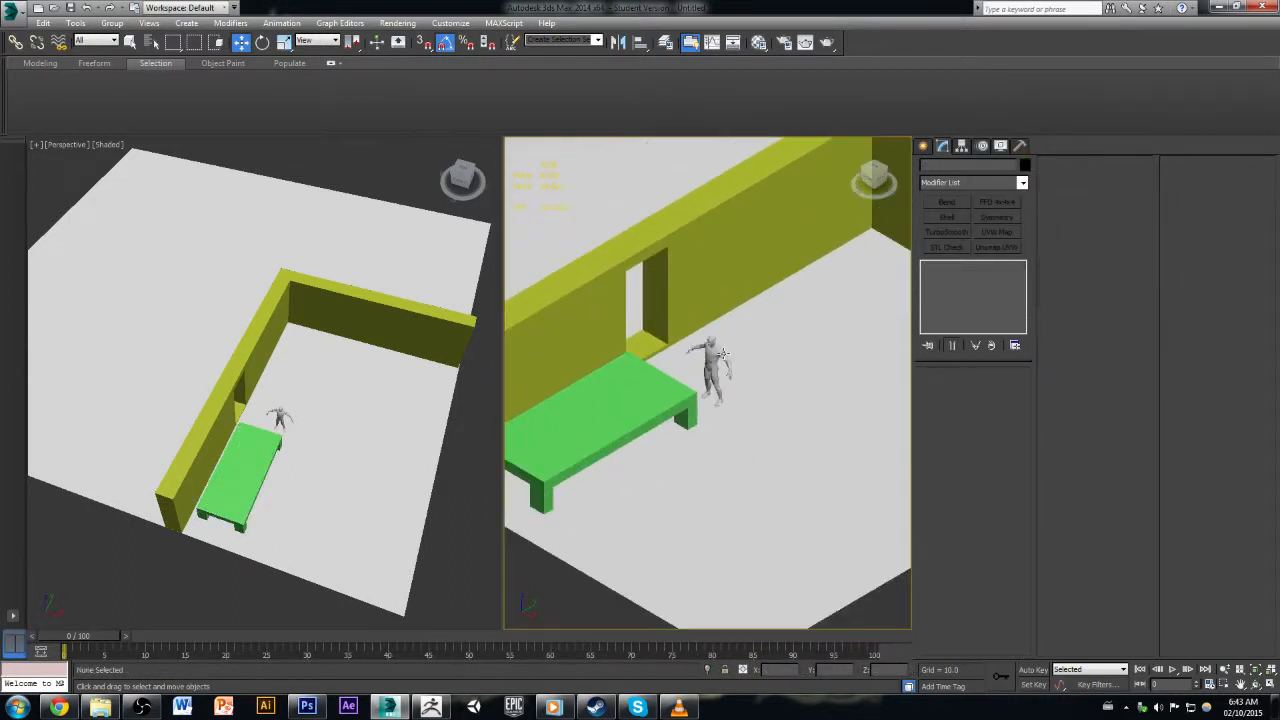
{"action": "mouse_move", "coordinate": [773, 370]}
{"action": "middle_mouse_down"}
{"action": "mouse_move", "coordinate": [703, 391]}
{"action": "mouse_move", "coordinate": [794, 394]}
{"action": "mouse_move", "coordinate": [723, 371]}
{"action": "mouse_move", "coordinate": [733, 362]}
{"action": "mouse_move", "coordinate": [720, 380]}
{"action": "mouse_move", "coordinate": [757, 400]}
{"action": "mouse_move", "coordinate": [651, 423]}
{"action": "middle_mouse_up"}
Step: Select the two wall objects in turn and examine where they meet at the corner
{"action": "left_click", "coordinate": [683, 358]}
{"action": "middle_click_drag", "start_coordinate": [674, 379], "coordinate": [774, 361]}
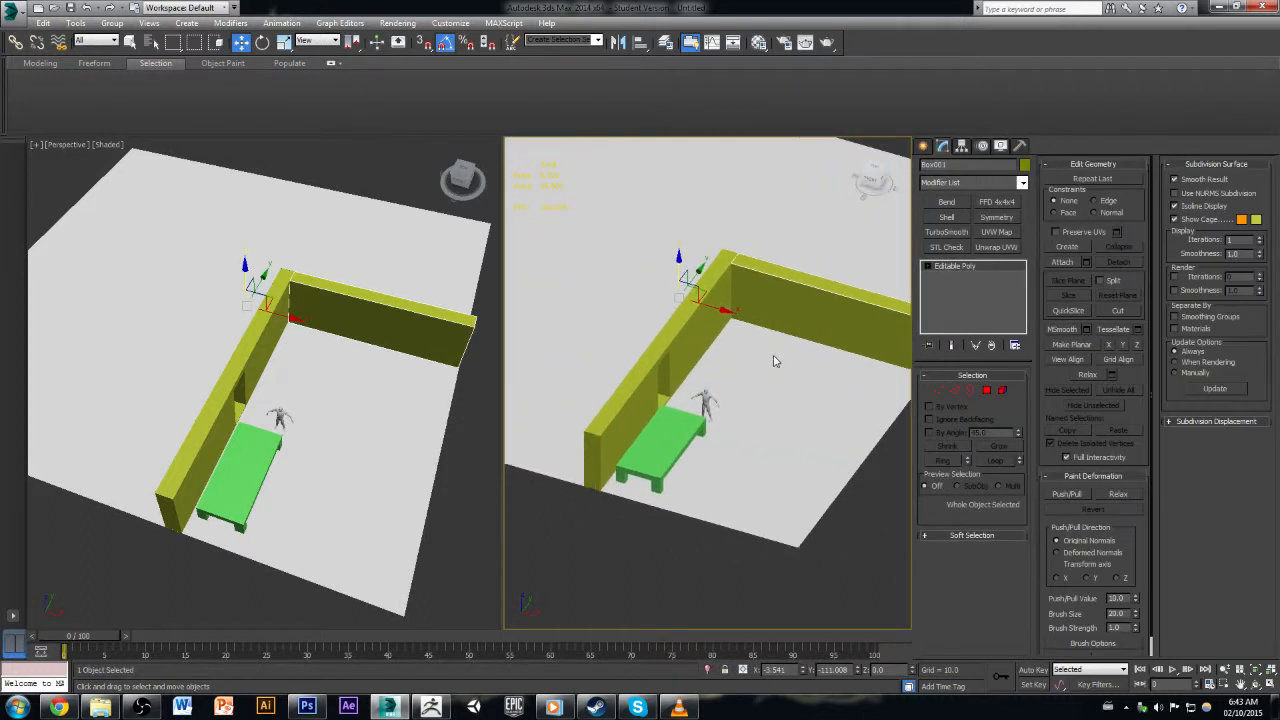
{"action": "scroll", "coordinate": [716, 315], "scroll_direction": "up", "scroll_amount": 4}
{"action": "left_click", "coordinate": [704, 320]}
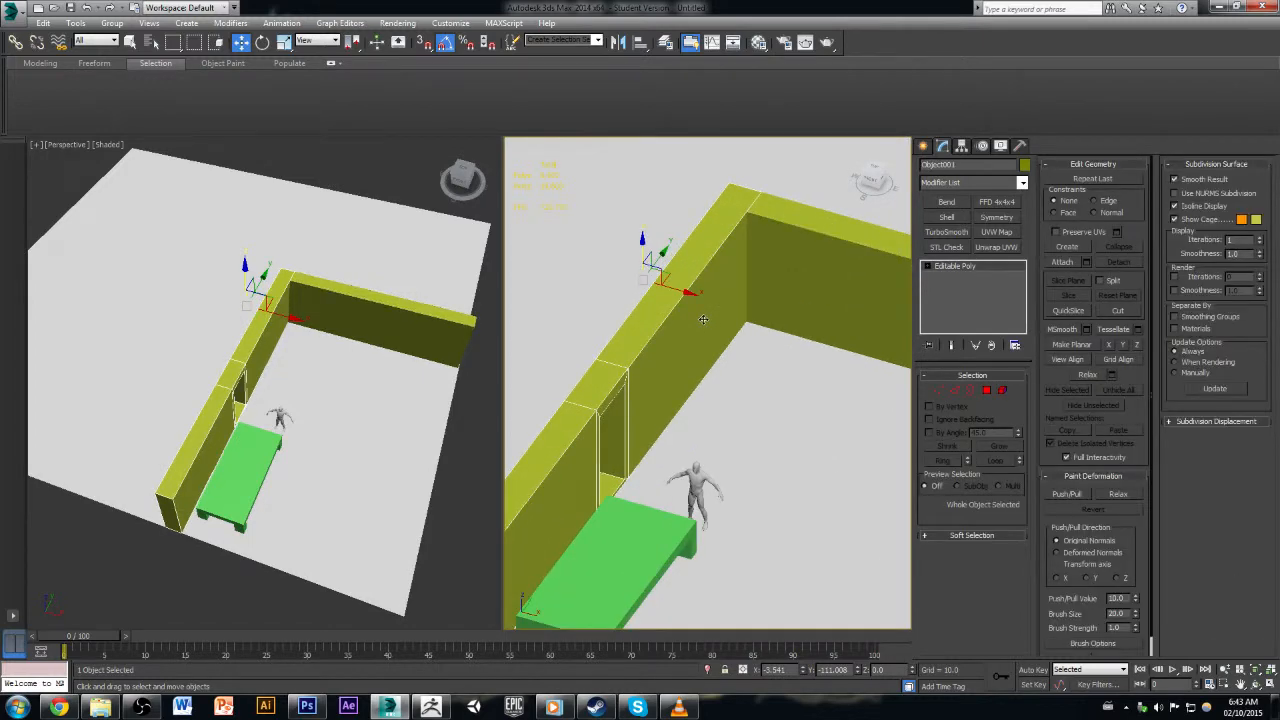
{"action": "left_click", "coordinate": [757, 299]}
{"action": "scroll", "coordinate": [774, 368], "scroll_direction": "down", "scroll_amount": 2}
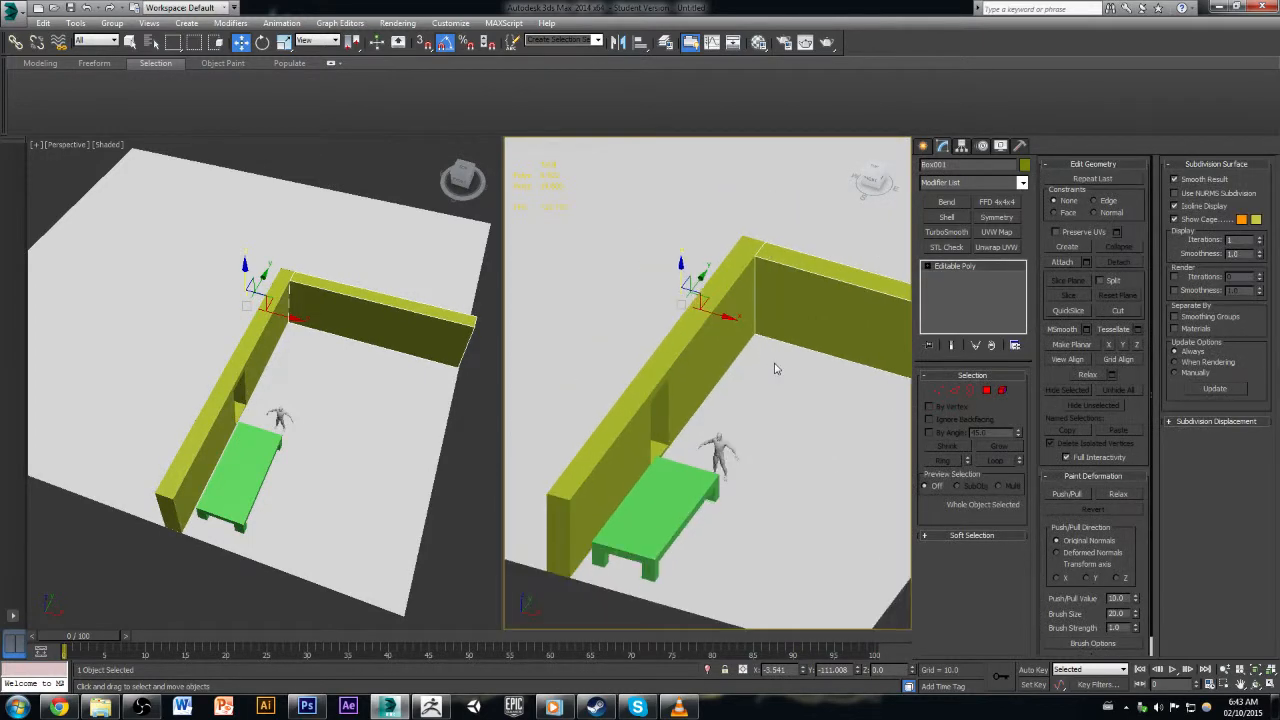
{"action": "scroll", "coordinate": [776, 368], "scroll_direction": "down", "scroll_amount": 3}
{"action": "middle_click_drag", "start_coordinate": [820, 442], "coordinate": [867, 320], "text": "alt"}
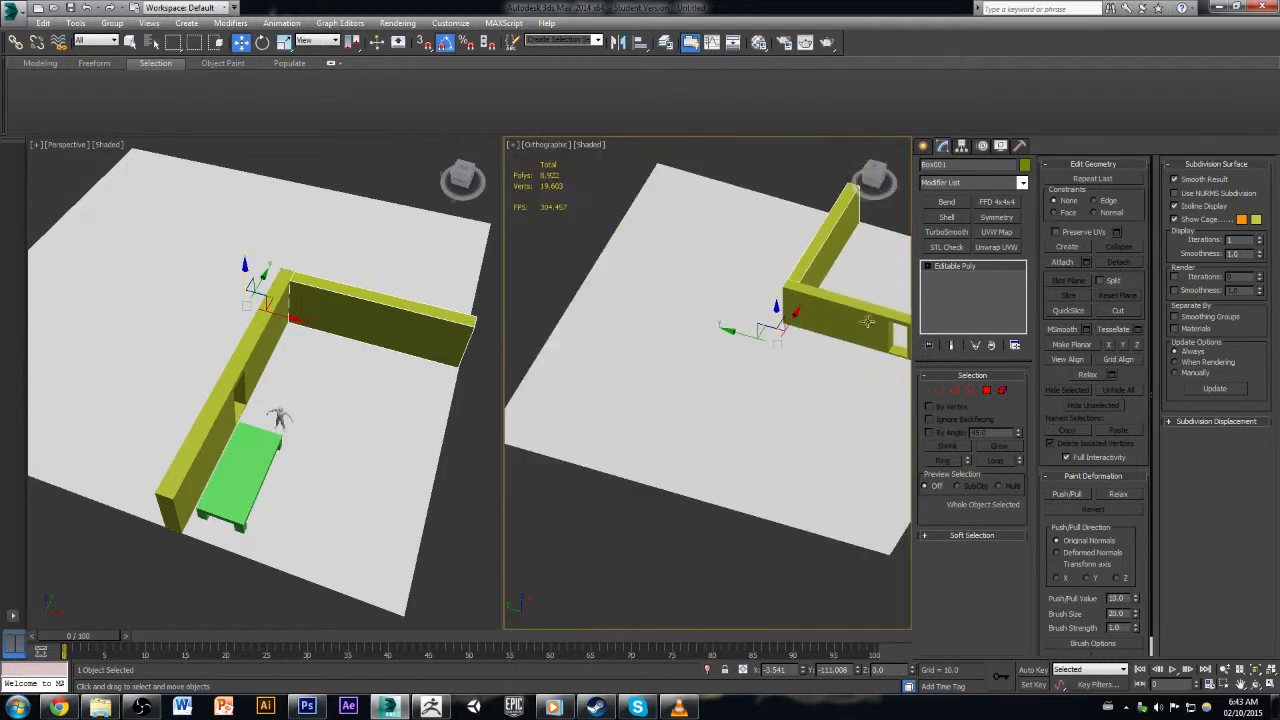
Step: Unfreeze all objects and clone the Floor plane upward as a single copy level with the wall tops
{"action": "left_click", "coordinate": [828, 358]}
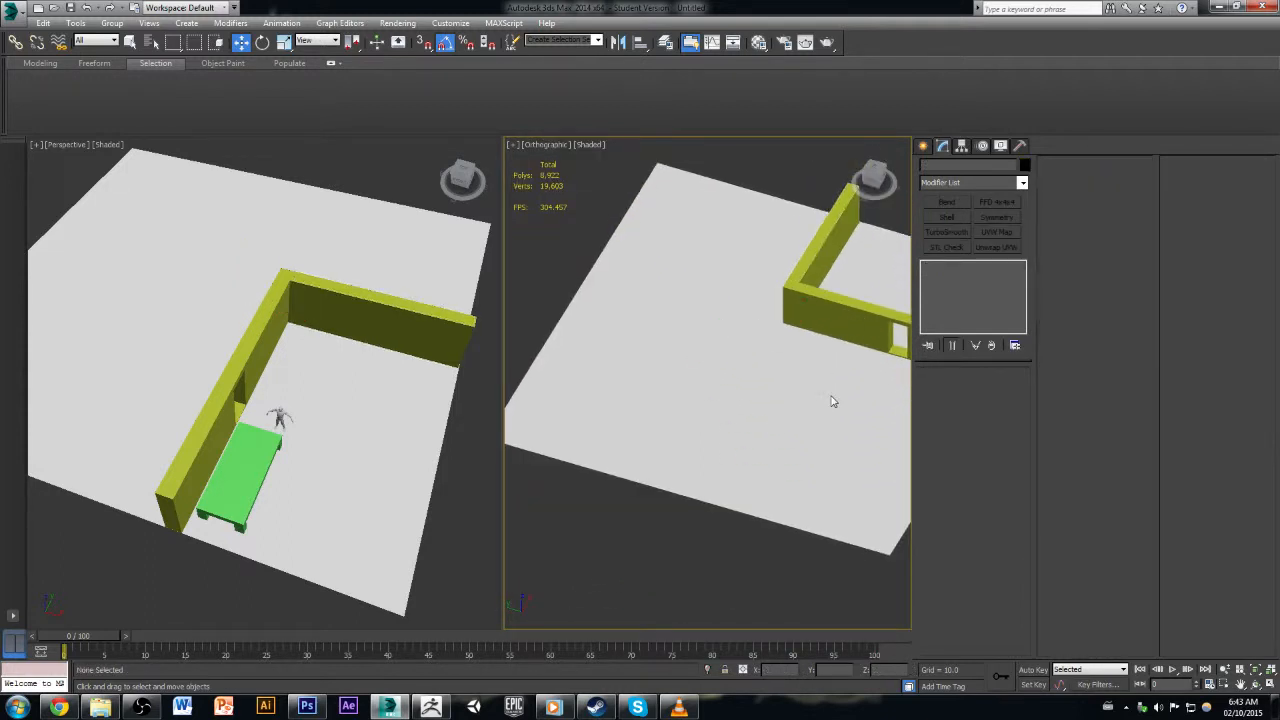
{"action": "middle_click_drag", "start_coordinate": [832, 397], "coordinate": [843, 426], "text": "alt"}
{"action": "right_click", "coordinate": [860, 442]}
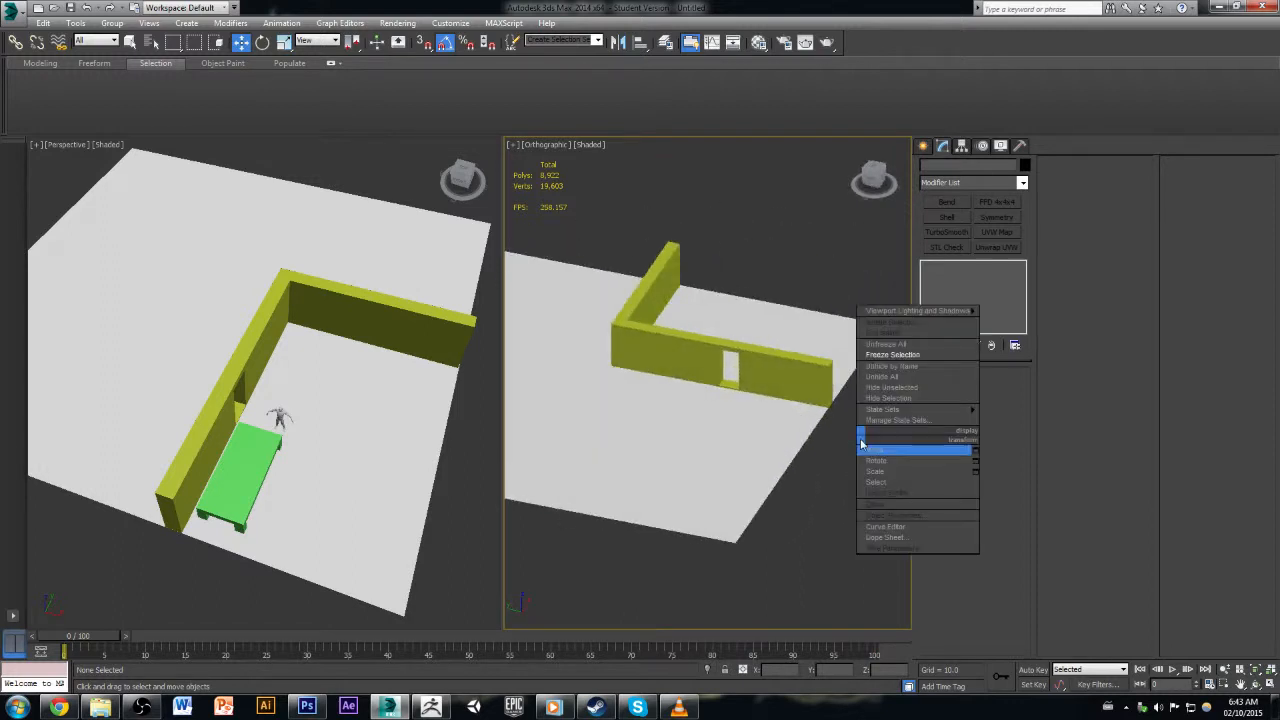
{"action": "left_click", "coordinate": [909, 345]}
{"action": "left_click", "coordinate": [789, 414]}
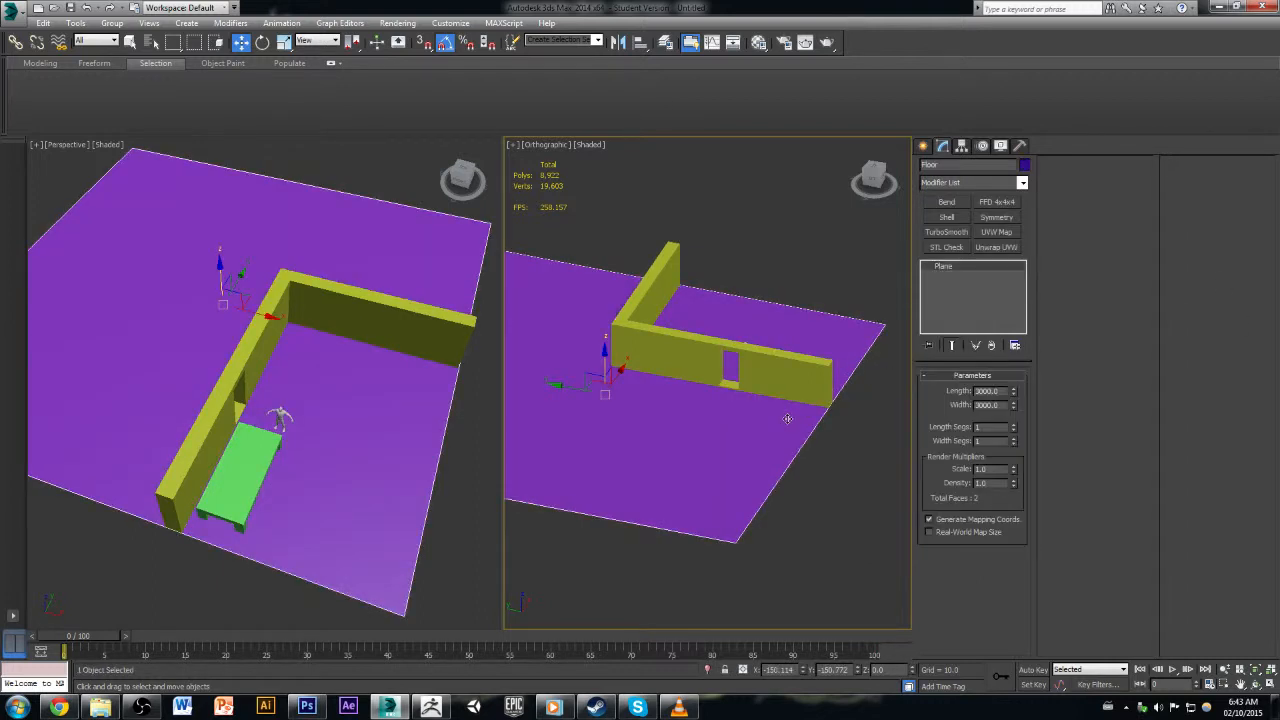
{"action": "mouse_move", "coordinate": [602, 364]}
{"action": "left_mouse_down", "text": "shift"}
{"action": "mouse_move", "coordinate": [605, 322]}
{"action": "mouse_move", "coordinate": [652, 336]}
{"action": "left_mouse_up", "text": "shift"}
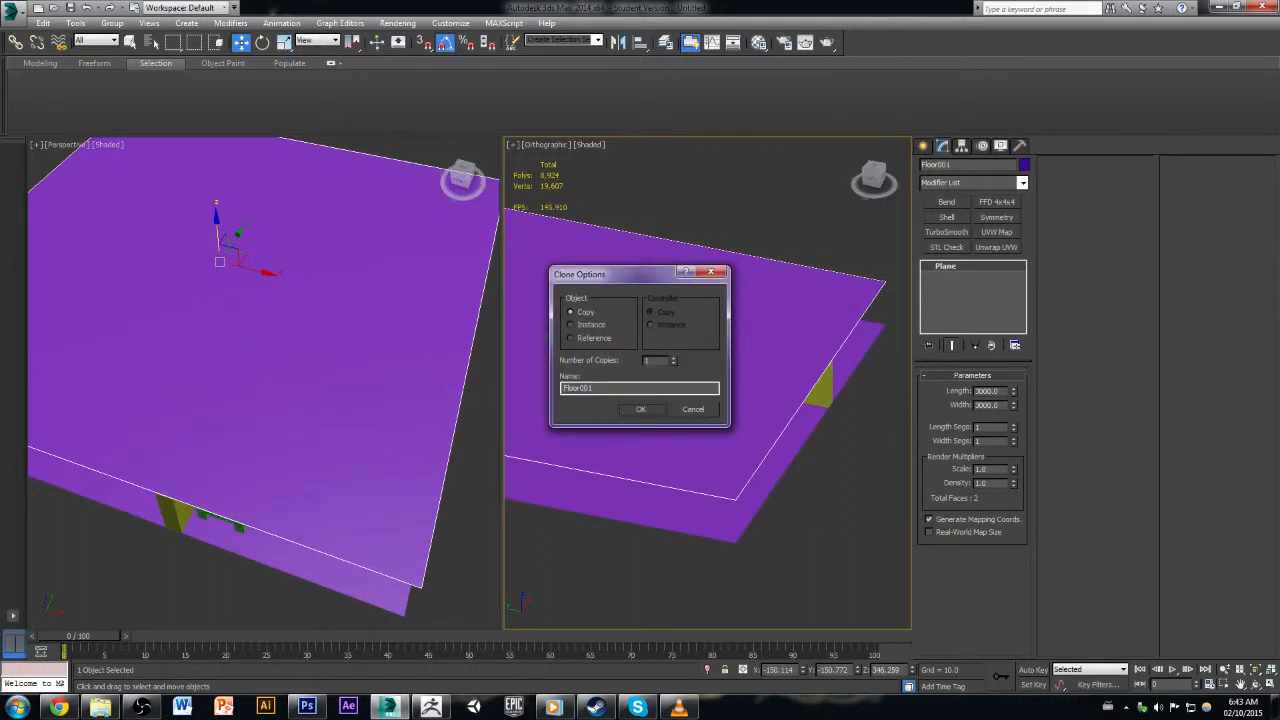
{"action": "left_click", "coordinate": [632, 416]}
Step: Check the copied plane's height against the walls and convert it to an Editable Poly
{"action": "mouse_move", "coordinate": [823, 434]}
{"action": "middle_mouse_down", "text": "alt"}
{"action": "mouse_move", "coordinate": [684, 402]}
{"action": "mouse_move", "coordinate": [732, 398]}
{"action": "middle_mouse_up", "text": "alt"}
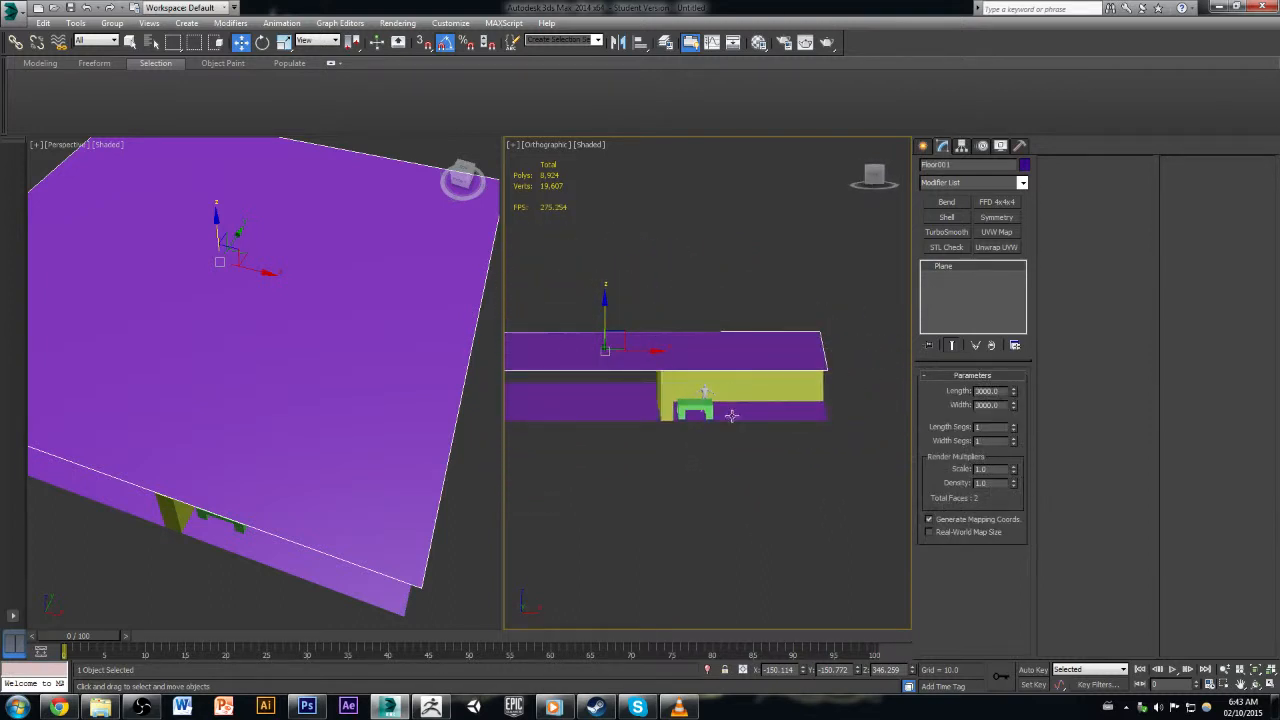
{"action": "middle_click_drag", "start_coordinate": [731, 414], "coordinate": [794, 414]}
{"action": "scroll", "coordinate": [796, 414], "scroll_direction": "up", "scroll_amount": 2}
{"action": "scroll", "coordinate": [795, 412], "scroll_direction": "up", "scroll_amount": 2}
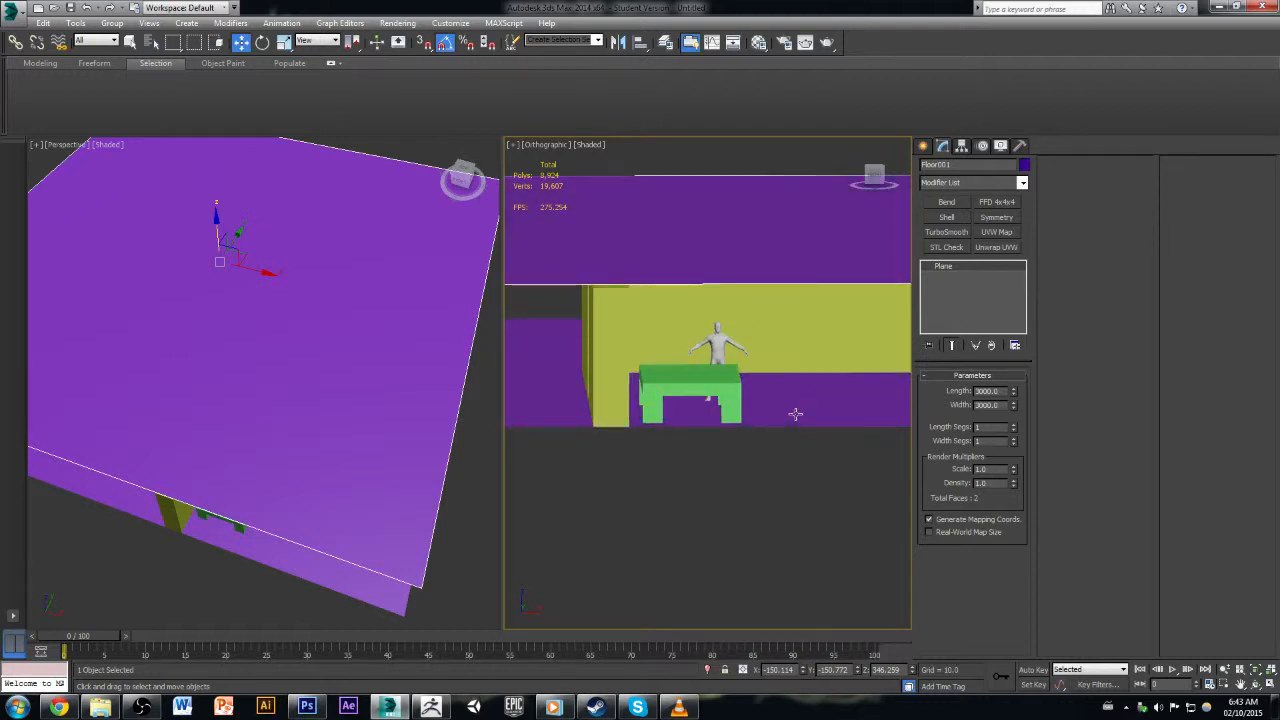
{"action": "scroll", "coordinate": [795, 412], "scroll_direction": "down", "scroll_amount": 2}
{"action": "middle_click_drag", "start_coordinate": [783, 508], "coordinate": [802, 537], "text": "alt"}
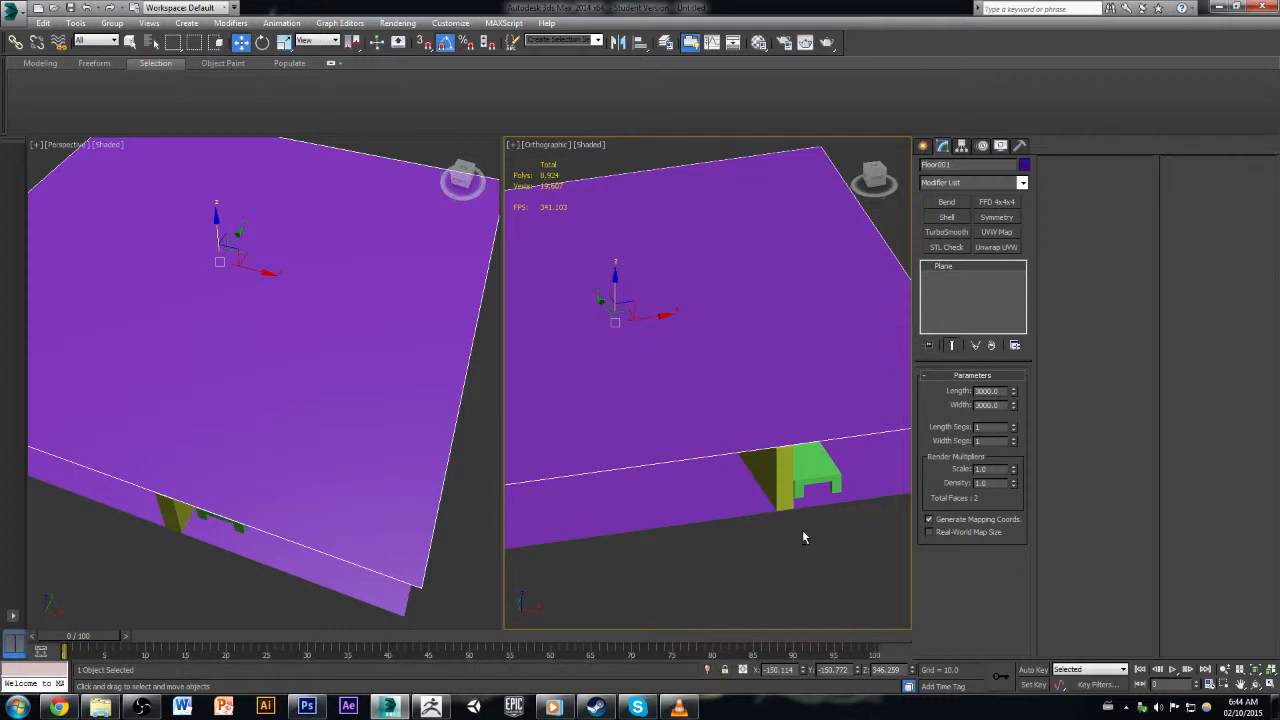
{"action": "right_click", "coordinate": [966, 313]}
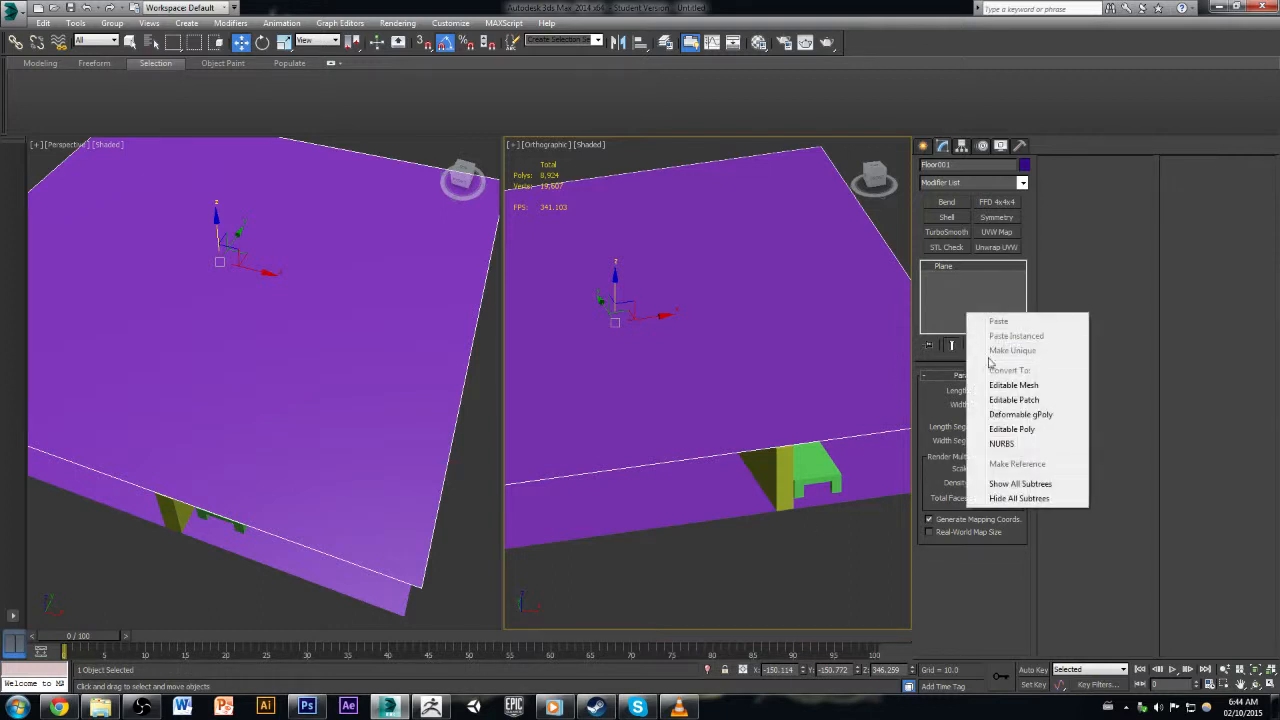
{"action": "left_click", "coordinate": [1012, 429]}
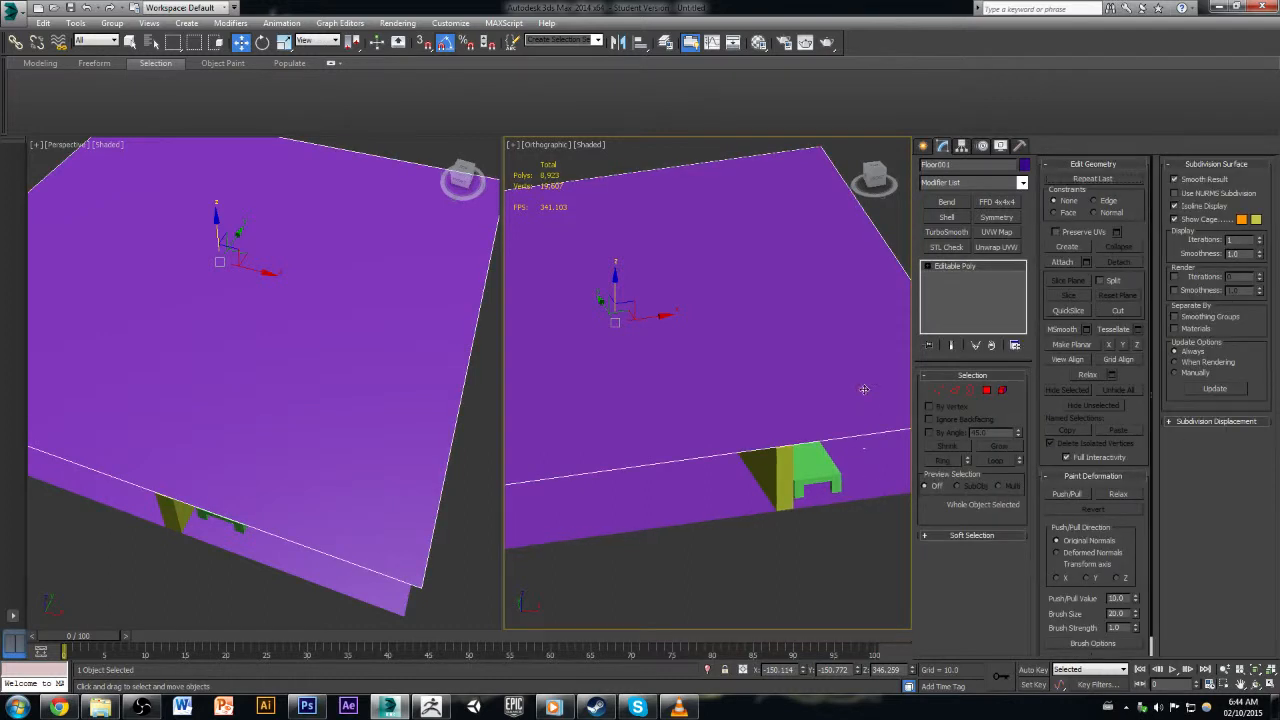
Step: Extrude the copied plane's polygon upward by 22.902 to give the ceiling thickness
{"action": "left_click", "coordinate": [986, 390]}
{"action": "middle_click_drag", "start_coordinate": [752, 390], "coordinate": [809, 447], "text": "alt"}
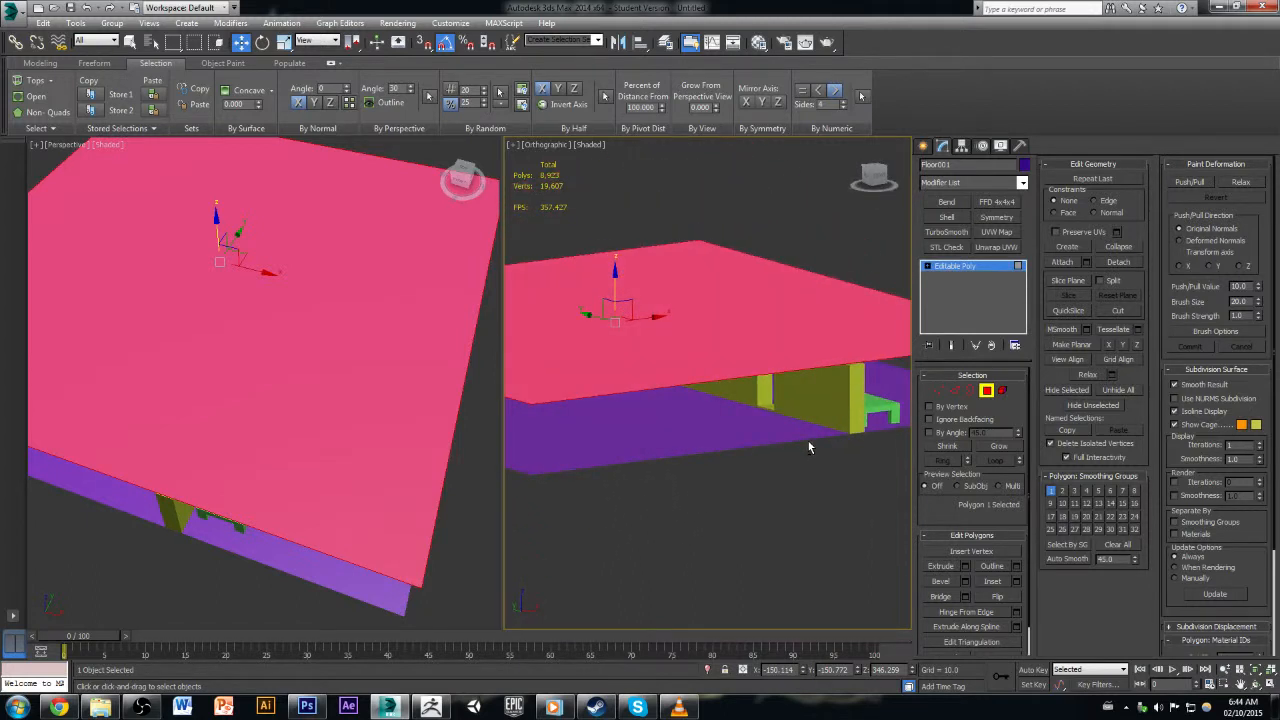
{"action": "left_click", "coordinate": [808, 445]}
{"action": "left_click", "coordinate": [796, 330]}
{"action": "left_click", "coordinate": [966, 567]}
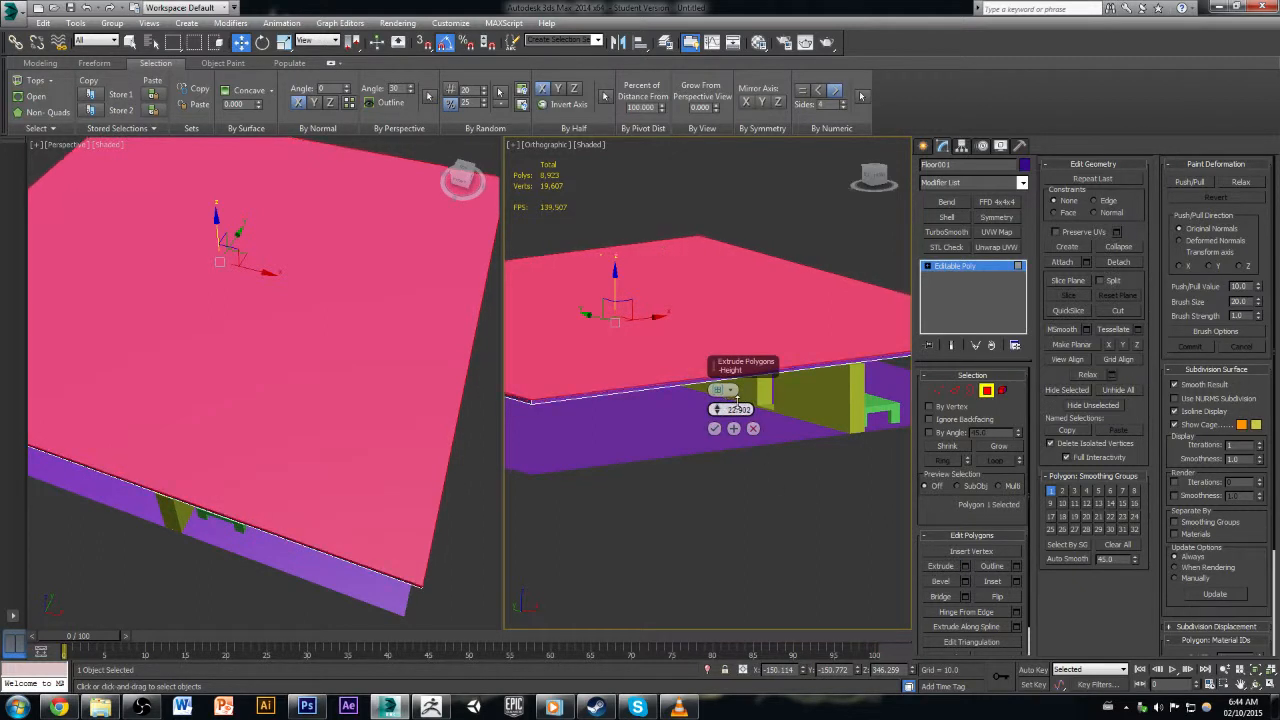
{"action": "left_click", "coordinate": [714, 428]}
Step: Select the open border around the ceiling slab's underside and cap it
{"action": "middle_click_drag", "start_coordinate": [762, 506], "coordinate": [762, 449], "text": "alt"}
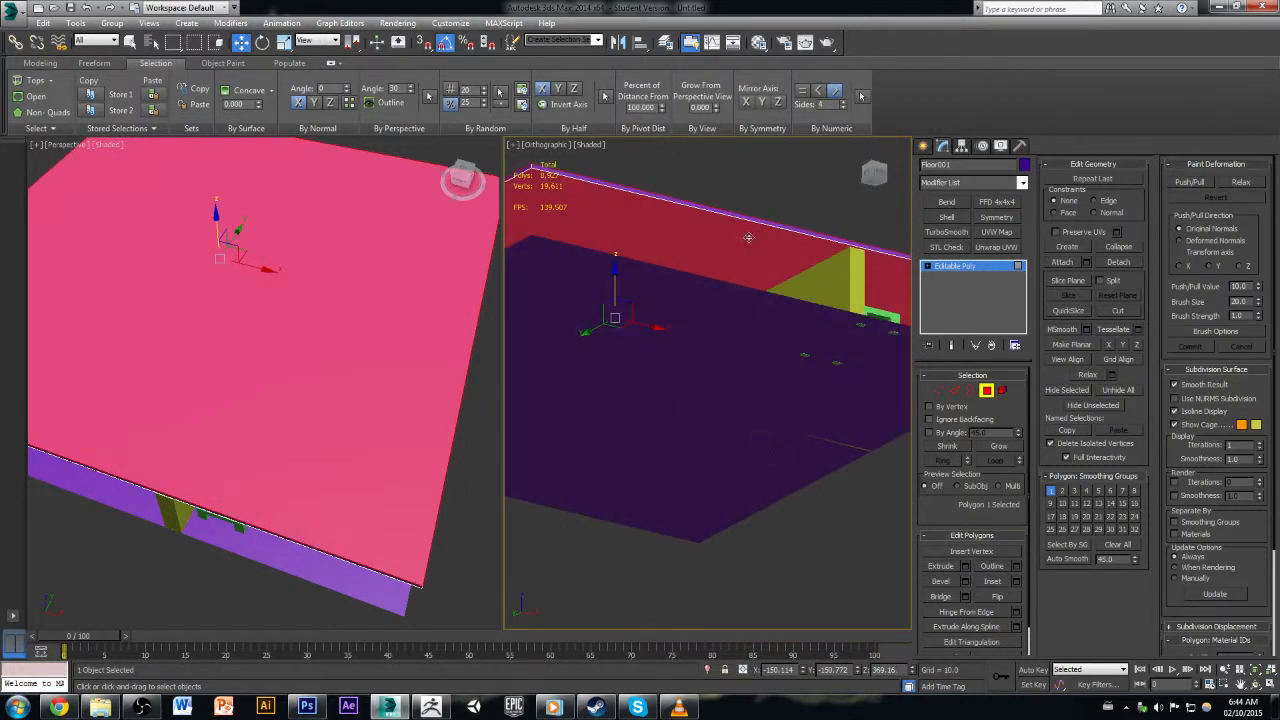
{"action": "left_click", "coordinate": [800, 187]}
{"action": "left_click", "coordinate": [780, 232]}
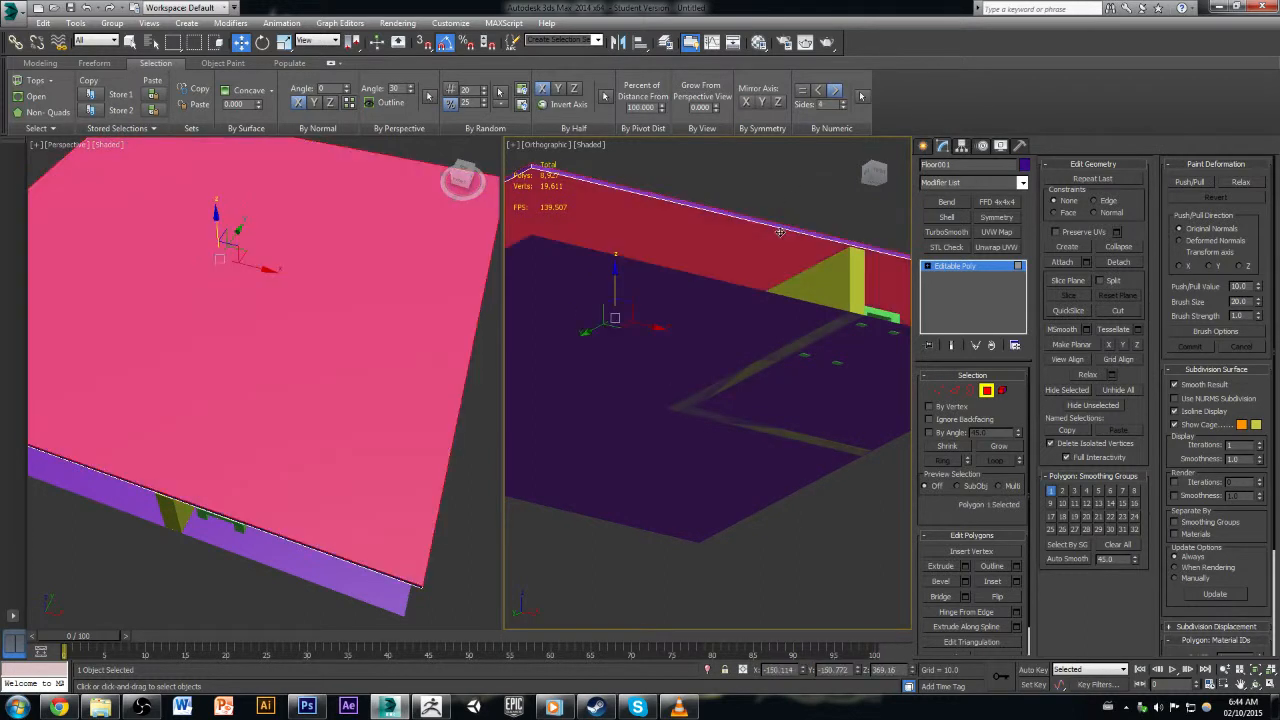
{"action": "left_click", "coordinate": [786, 229]}
{"action": "middle_click_drag", "start_coordinate": [786, 229], "coordinate": [800, 271], "text": "alt"}
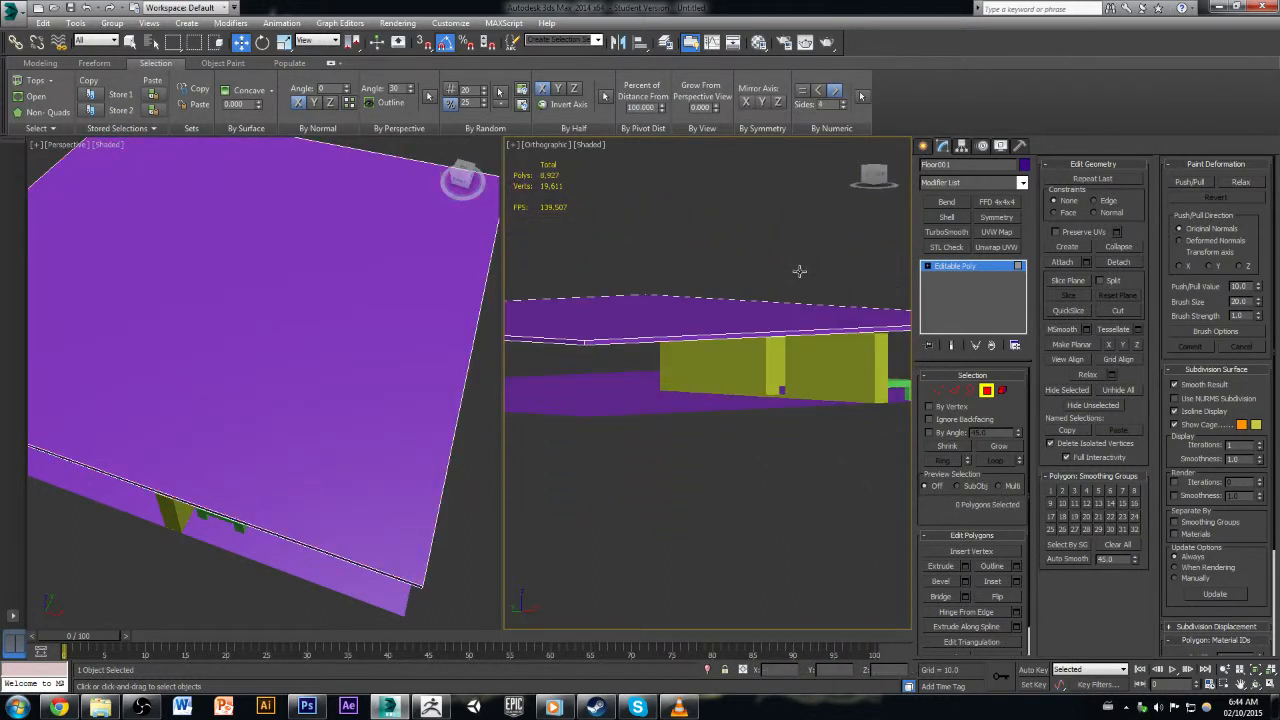
{"action": "left_click", "coordinate": [955, 390]}
{"action": "left_click", "coordinate": [970, 390]}
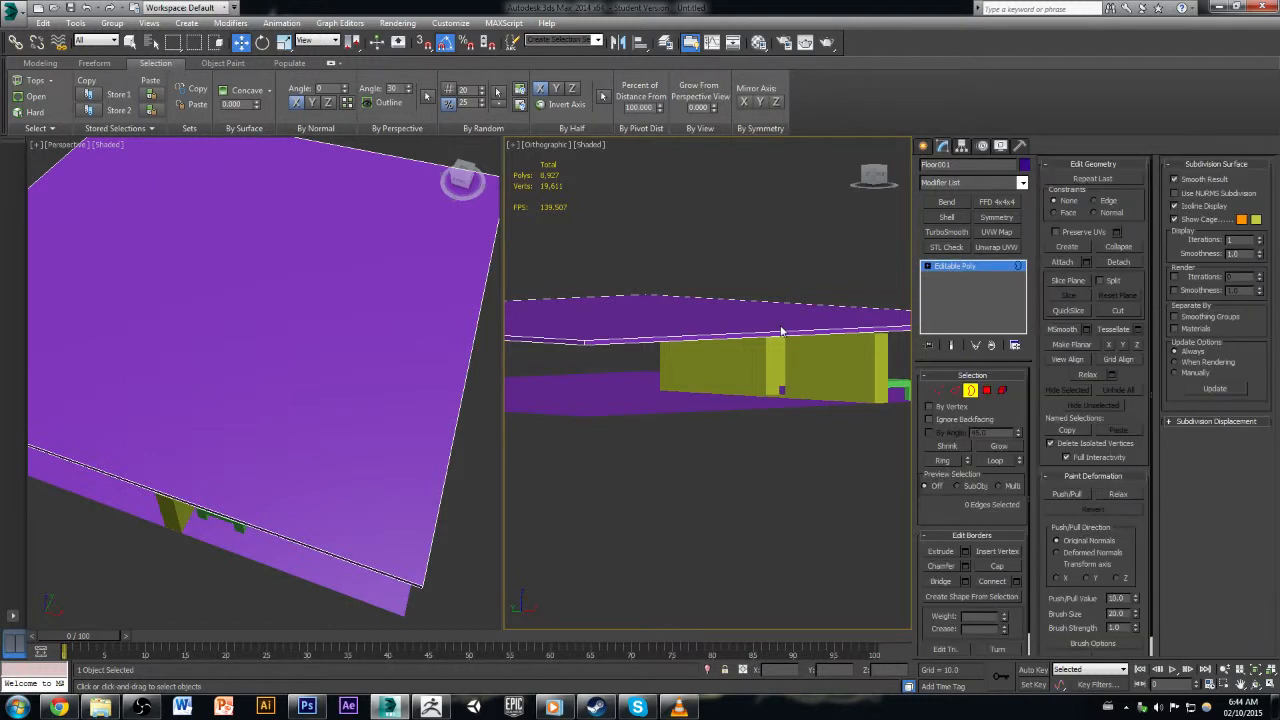
{"action": "left_click", "coordinate": [776, 340]}
{"action": "middle_click_drag", "start_coordinate": [789, 345], "coordinate": [792, 354], "text": "alt"}
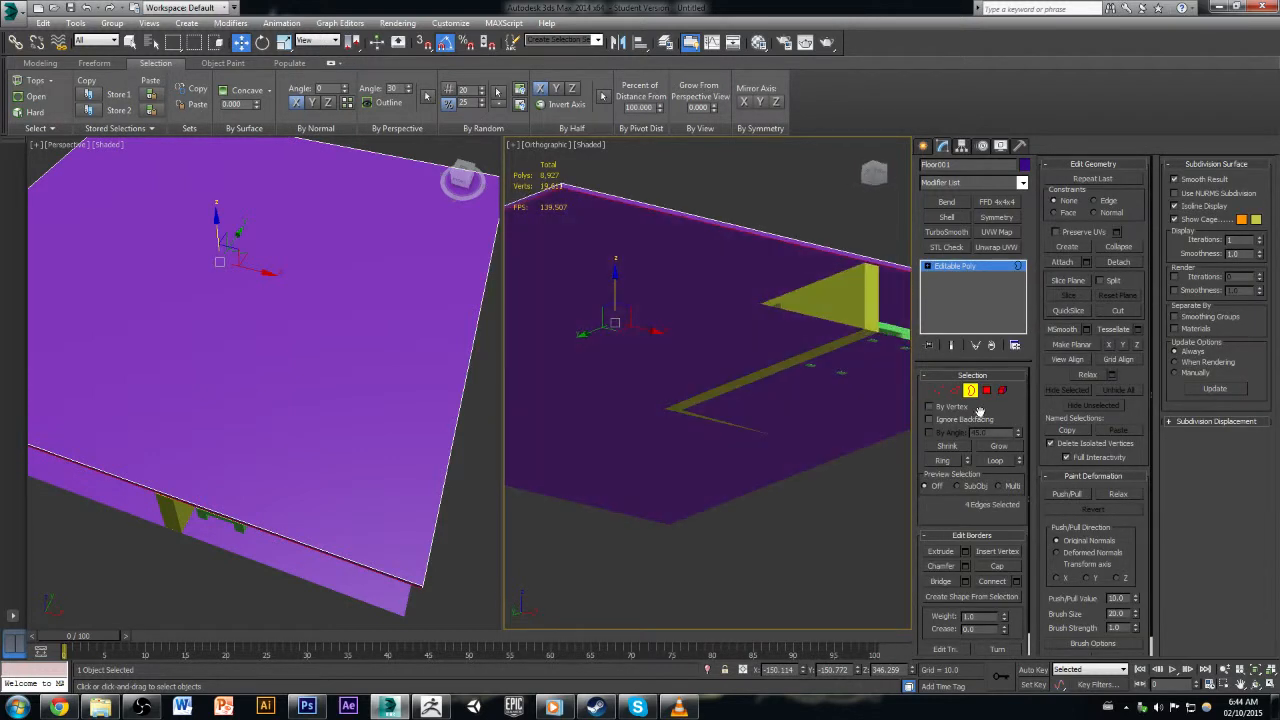
{"action": "left_click", "coordinate": [813, 220]}
Step: Select the ceiling slab's underside polygon to check the cap, and clear the selection
{"action": "left_click", "coordinate": [986, 390]}
{"action": "left_click", "coordinate": [799, 270]}
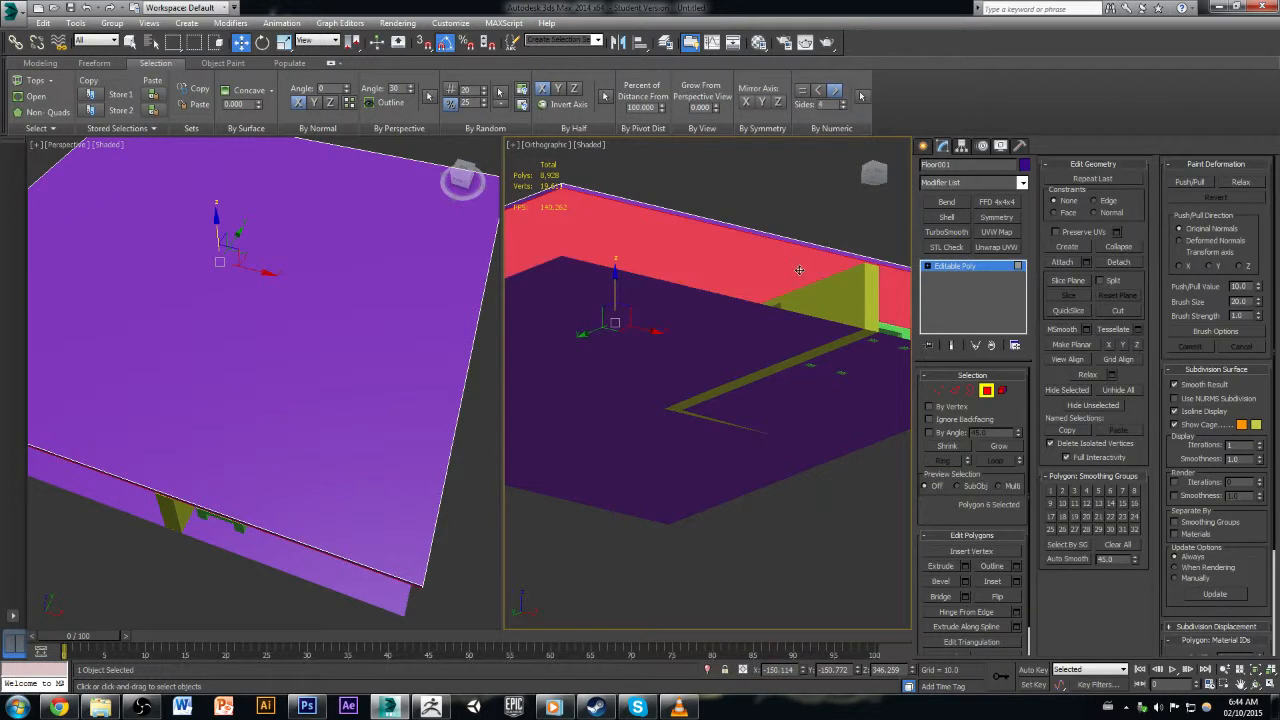
{"action": "middle_click_drag", "start_coordinate": [799, 288], "coordinate": [801, 337], "text": "alt"}
{"action": "left_click", "coordinate": [801, 338]}
{"action": "left_click", "coordinate": [855, 222]}
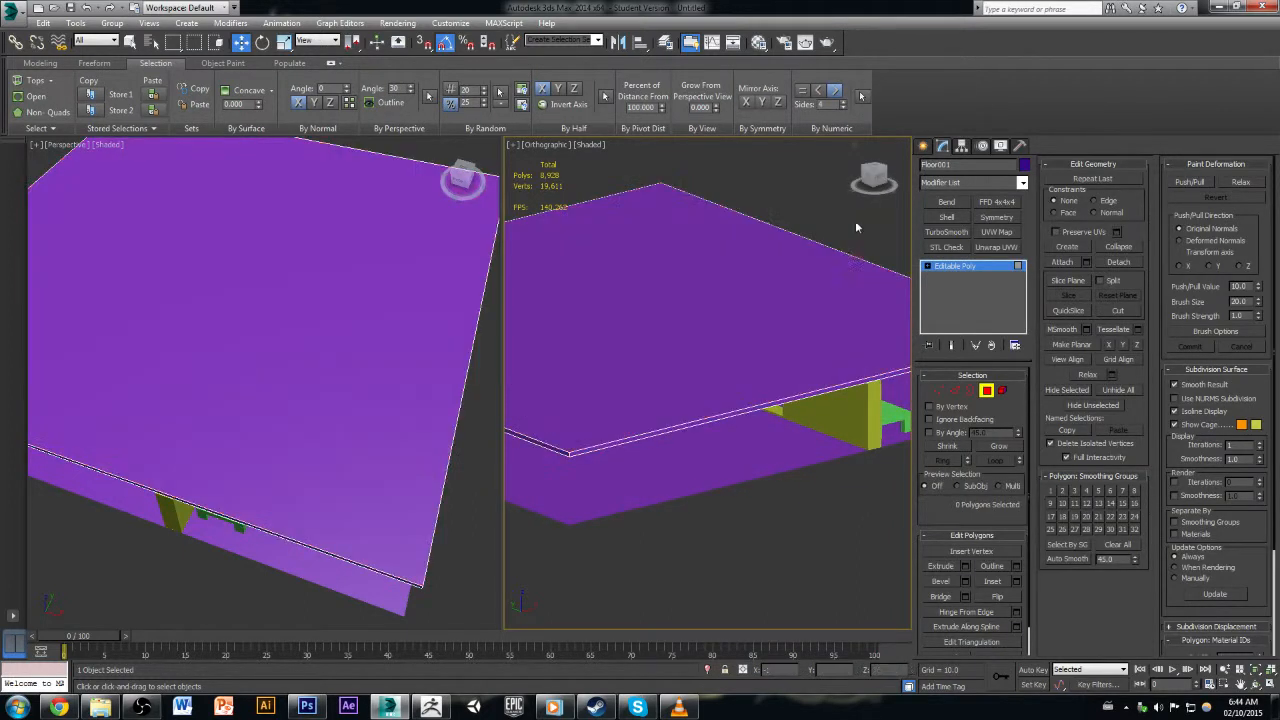
Step: Leave polygon editing, turn on see-through display for the ceiling slab and deselect it
{"action": "scroll", "coordinate": [817, 366], "scroll_direction": "down", "scroll_amount": 5}
{"action": "middle_click_drag", "start_coordinate": [817, 392], "coordinate": [781, 418], "text": "alt"}
{"action": "left_click", "coordinate": [986, 391]}
{"action": "key", "text": "alt+x"}
{"action": "left_click", "coordinate": [801, 488]}
{"action": "scroll", "coordinate": [773, 431], "scroll_direction": "up", "scroll_amount": 8}
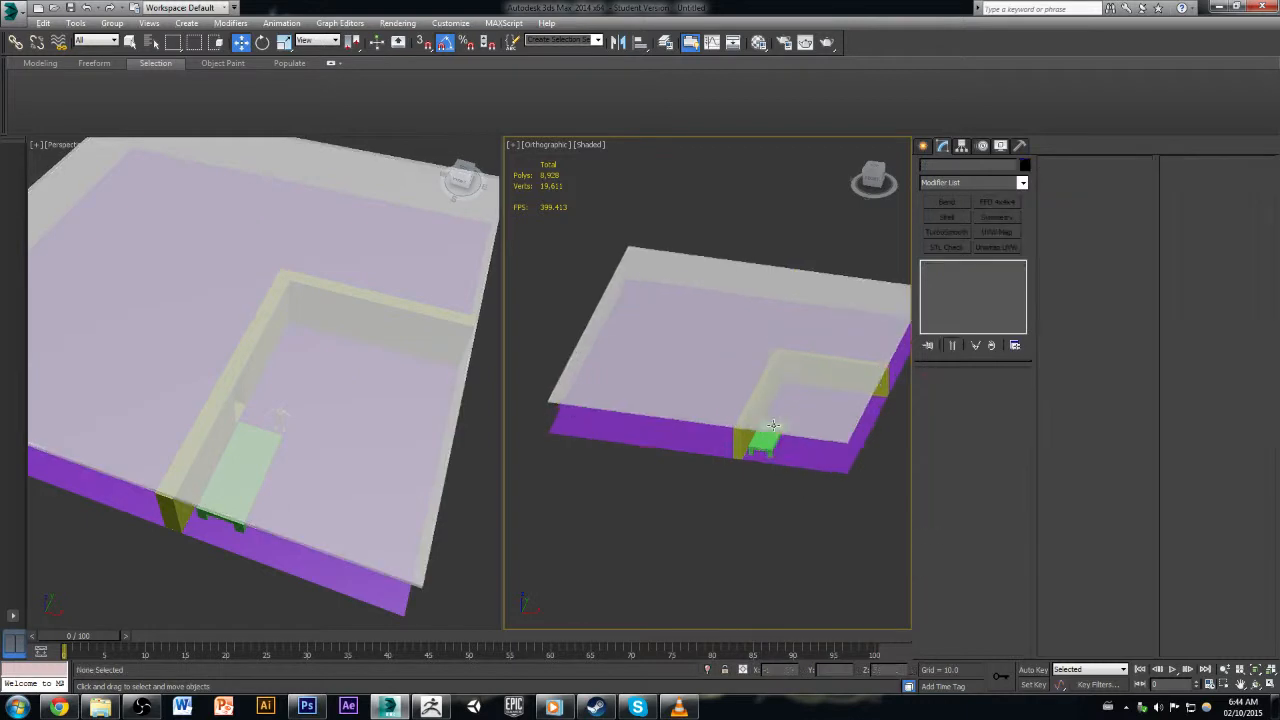
Step: Freeze the see-through ceiling slab above the walls and table
{"action": "left_click", "coordinate": [787, 467]}
{"action": "middle_click_drag", "start_coordinate": [836, 410], "coordinate": [941, 390], "text": "alt"}
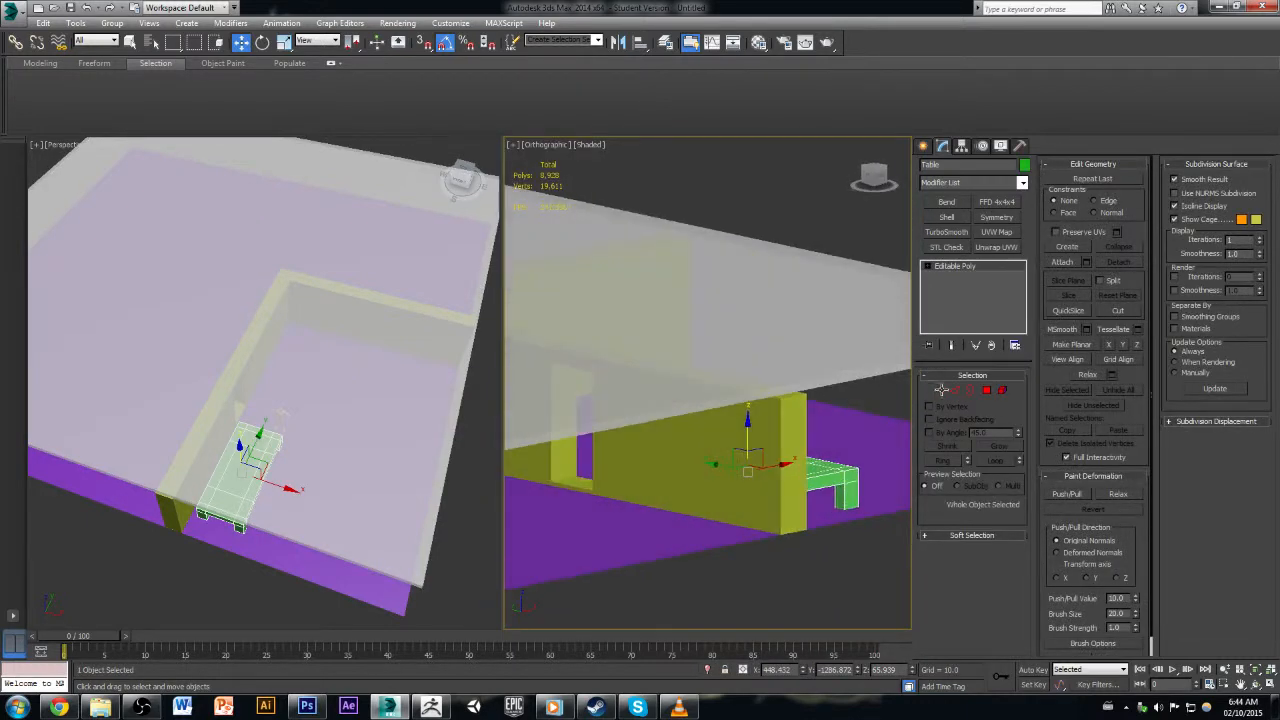
{"action": "left_click", "coordinate": [752, 476]}
{"action": "middle_click_drag", "start_coordinate": [752, 476], "coordinate": [755, 350], "text": "alt"}
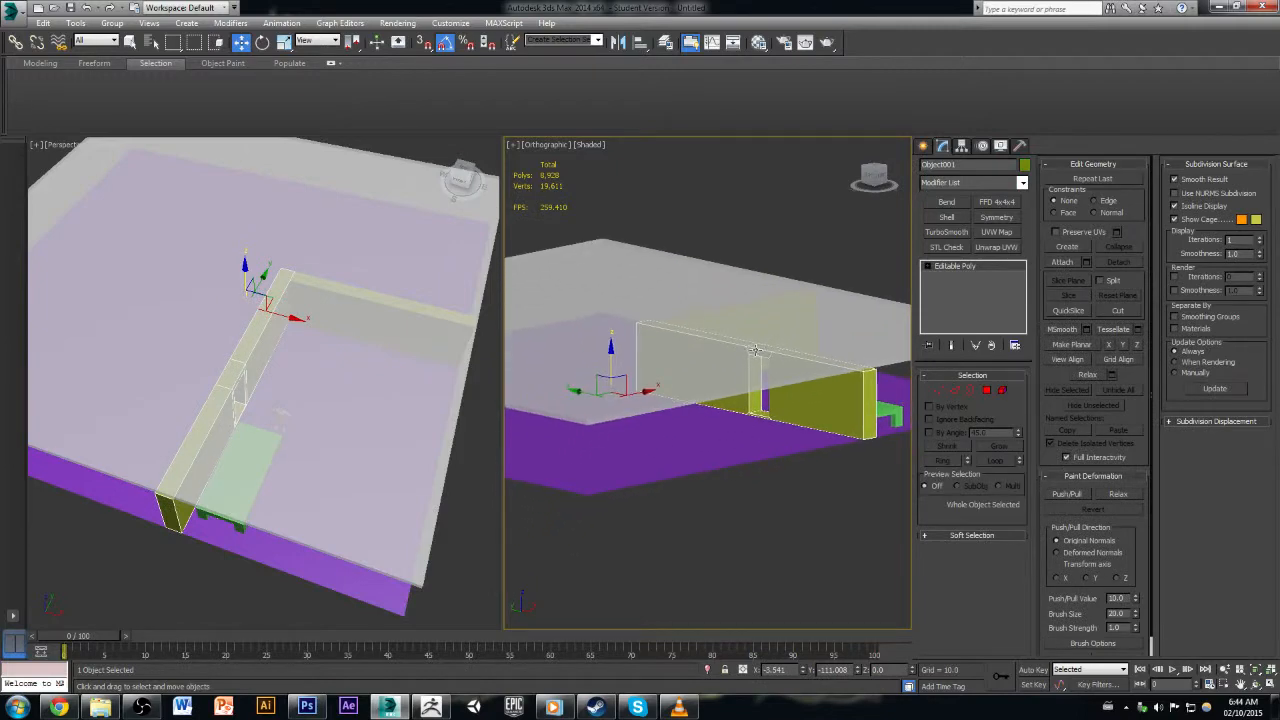
{"action": "left_click", "coordinate": [738, 420]}
{"action": "right_click", "coordinate": [703, 325]}
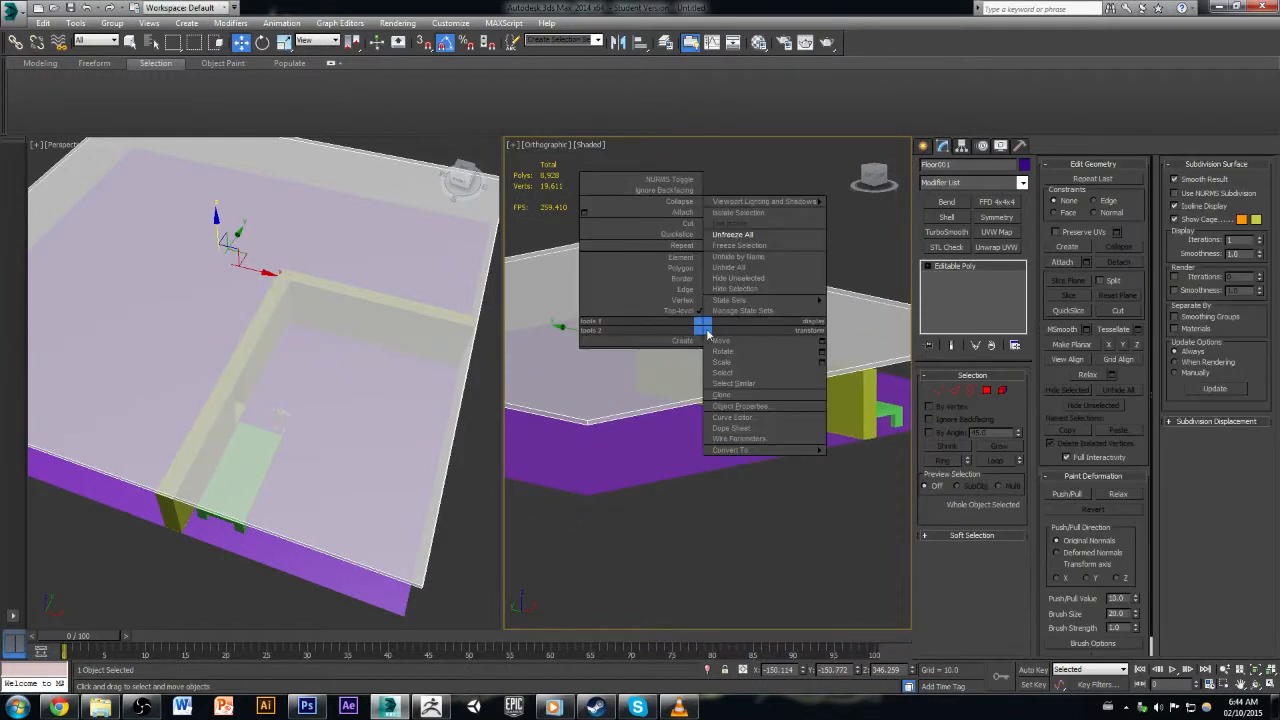
{"action": "left_click", "coordinate": [771, 249]}
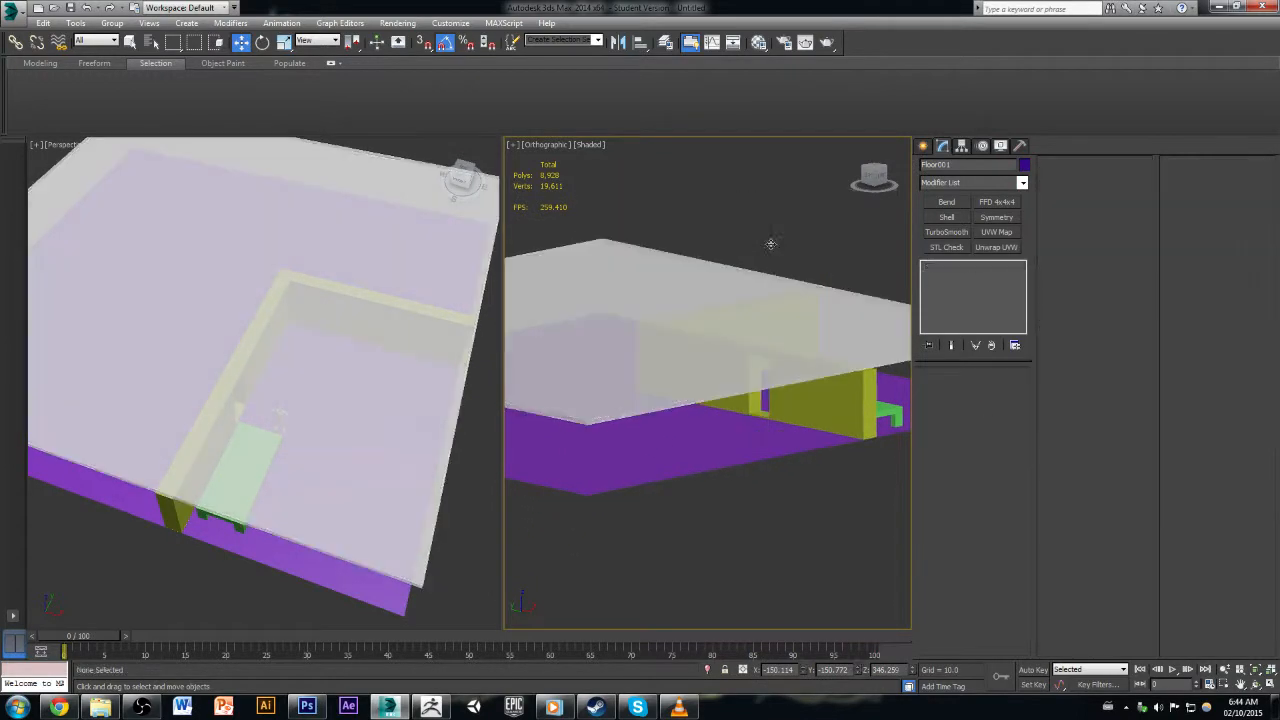
Step: Test whether the frozen ceiling slab can be clicked through by selecting the doorway wall beneath it
{"action": "left_click", "coordinate": [742, 378]}
{"action": "left_click", "coordinate": [649, 313]}
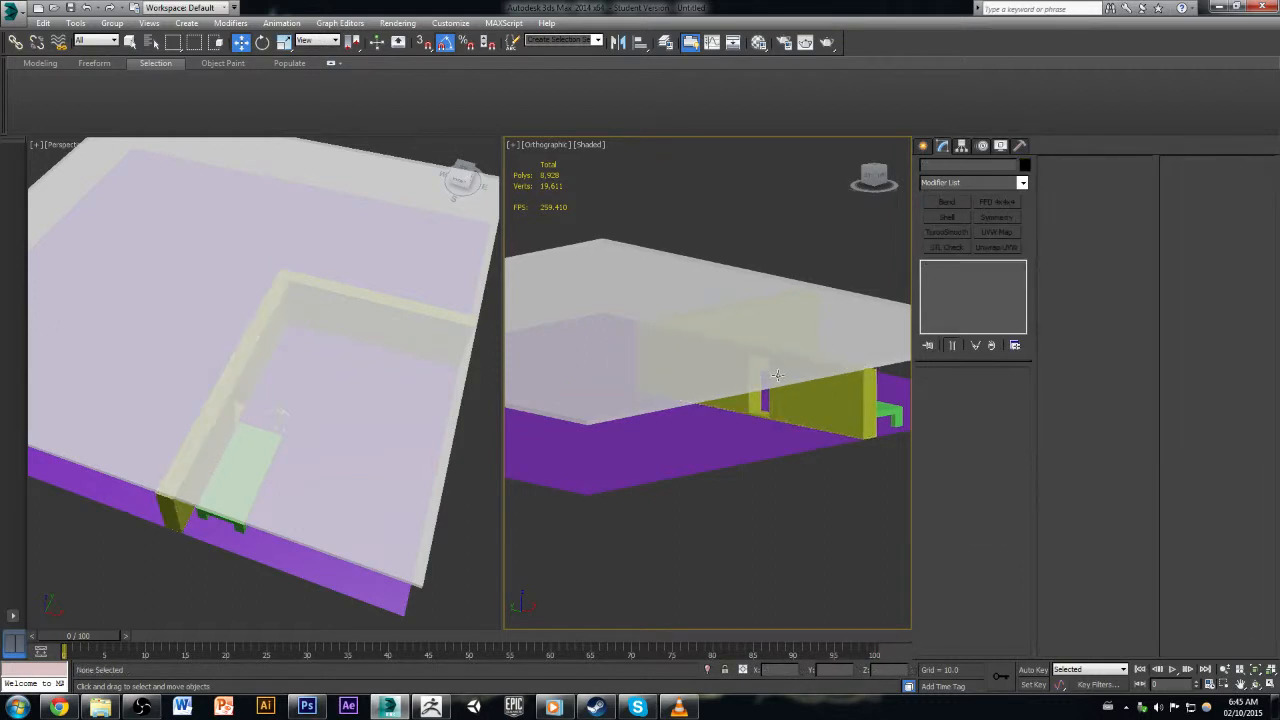
{"action": "mouse_move", "coordinate": [778, 375]}
{"action": "middle_mouse_down", "text": "alt"}
{"action": "mouse_move", "coordinate": [691, 383]}
{"action": "mouse_move", "coordinate": [697, 432]}
{"action": "mouse_move", "coordinate": [763, 404]}
{"action": "mouse_move", "coordinate": [754, 375]}
{"action": "middle_mouse_up", "text": "alt"}
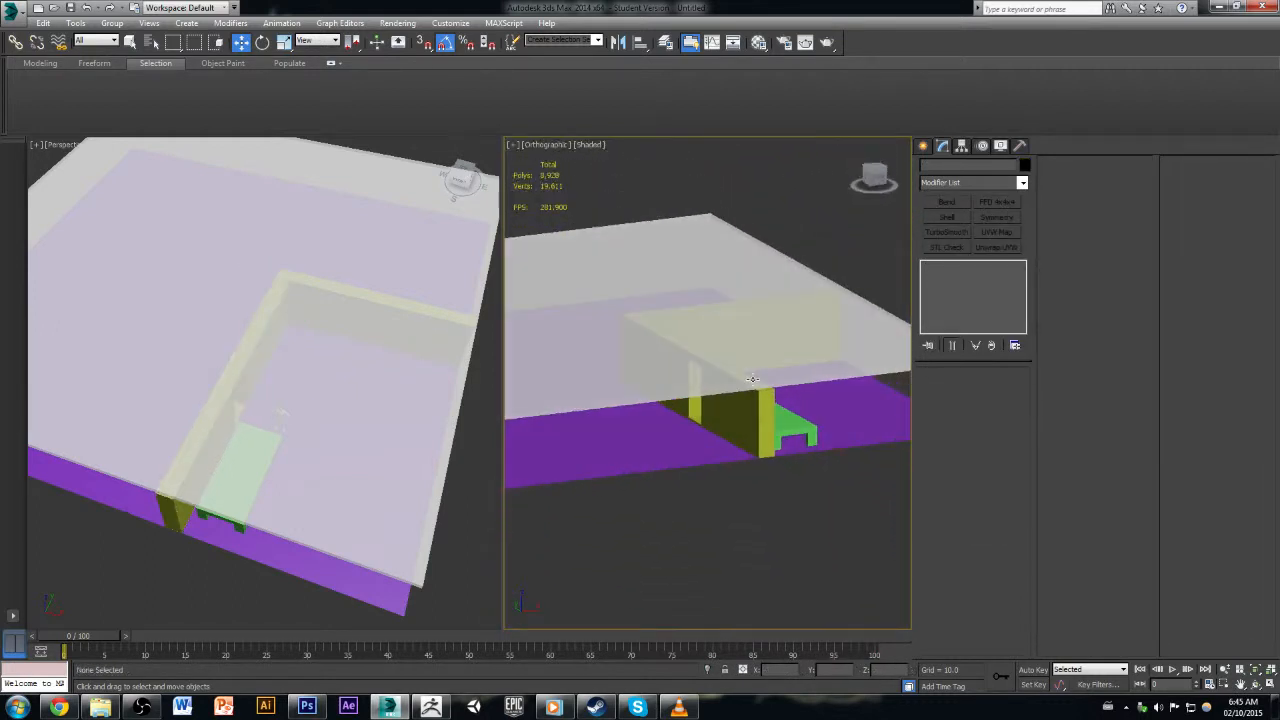
{"action": "scroll", "coordinate": [753, 400], "scroll_direction": "up", "scroll_amount": 4}
{"action": "left_click", "coordinate": [755, 418]}
{"action": "middle_click_drag", "start_coordinate": [743, 421], "coordinate": [725, 421], "text": "alt"}
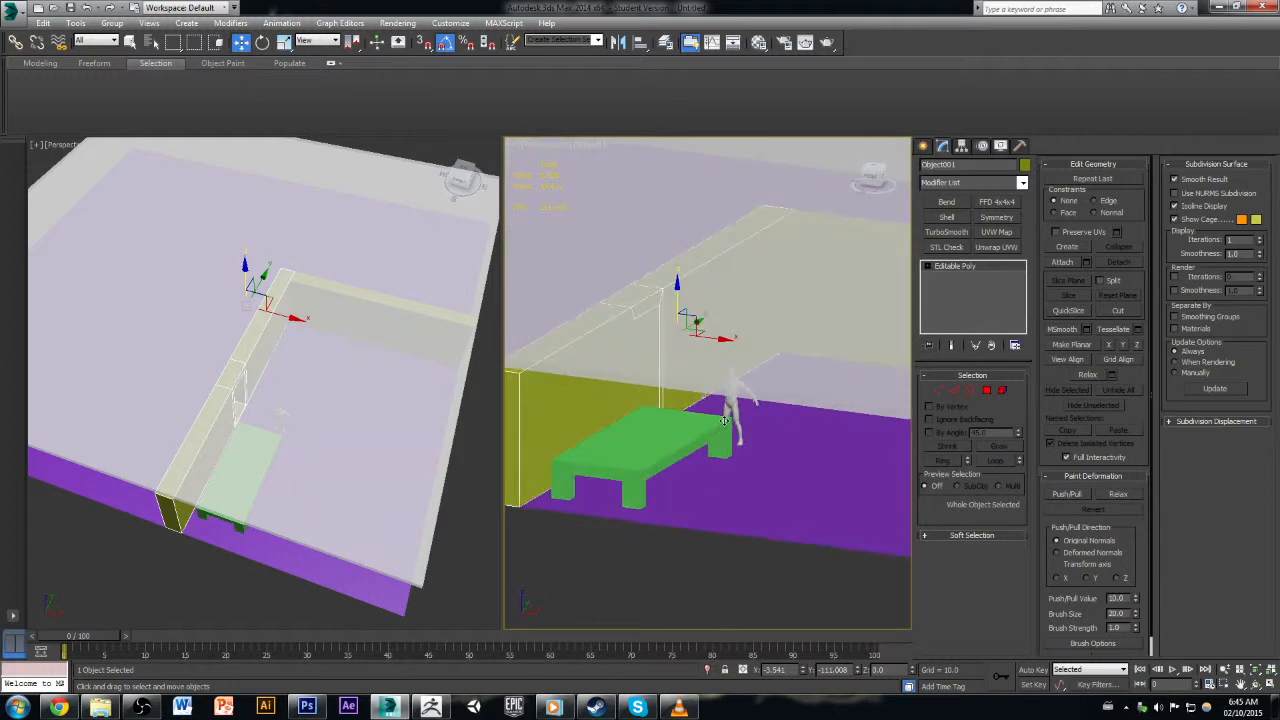
{"action": "scroll", "coordinate": [723, 420], "scroll_direction": "down", "scroll_amount": 3}
Step: Undo the recent selections and the freezing of the ceiling slab
{"action": "key", "text": "ctrl+z"}
{"action": "key", "text": "ctrl+z"}
{"action": "key", "text": "ctrl+z"}
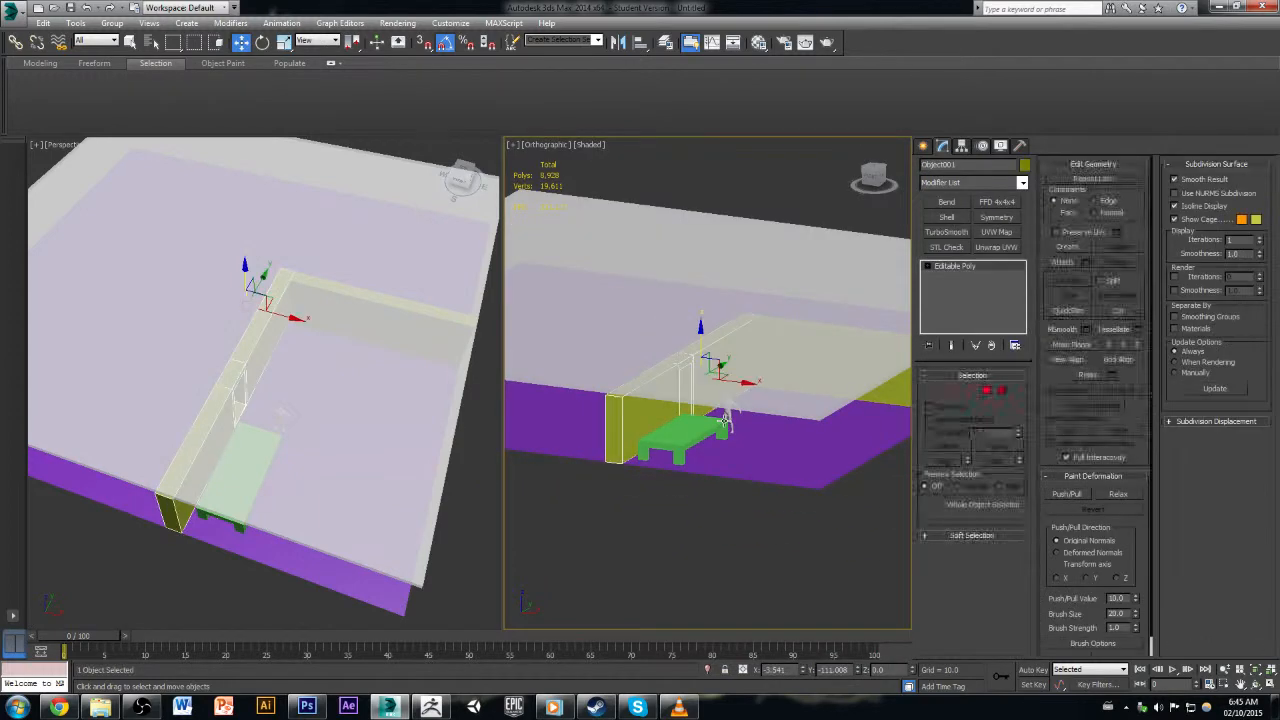
{"action": "key", "text": "ctrl+z"}
{"action": "key", "text": "ctrl+z"}
{"action": "key", "text": "ctrl+z"}
{"action": "key", "text": "ctrl+z"}
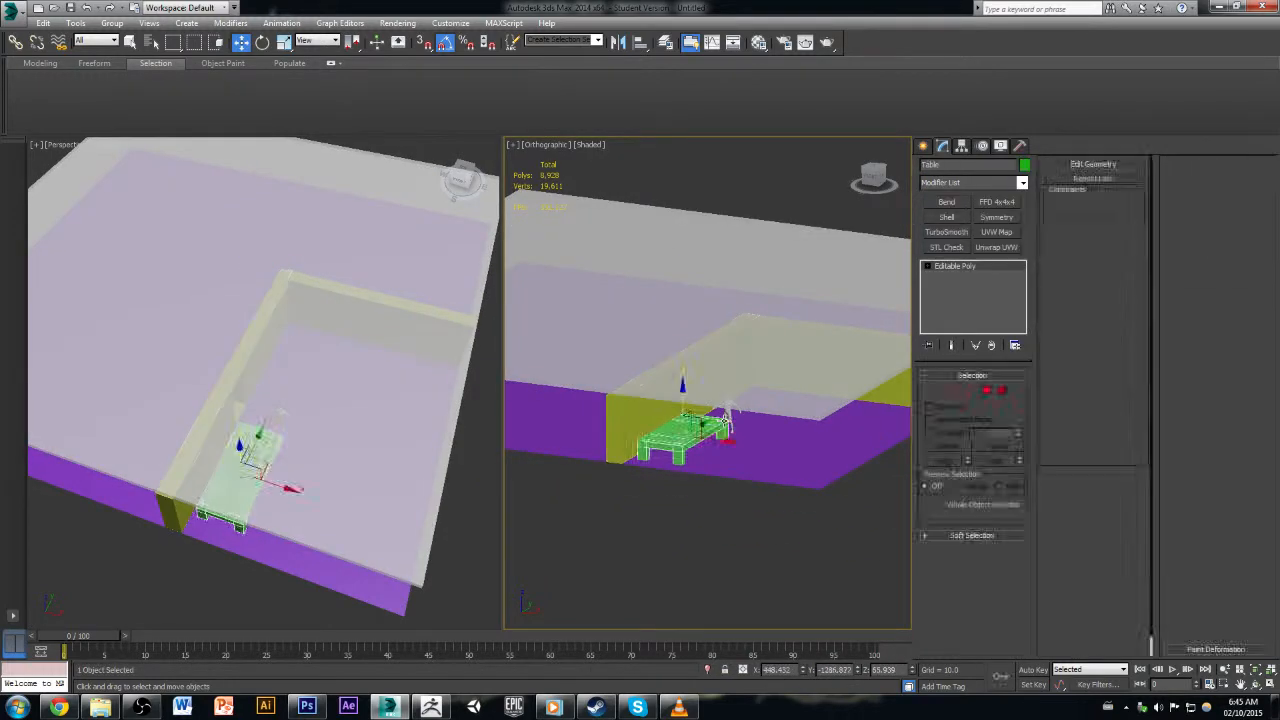
Step: Turn off see-through display for the ceiling slab and assign the 02 - Default material to it
{"action": "left_click", "coordinate": [730, 224]}
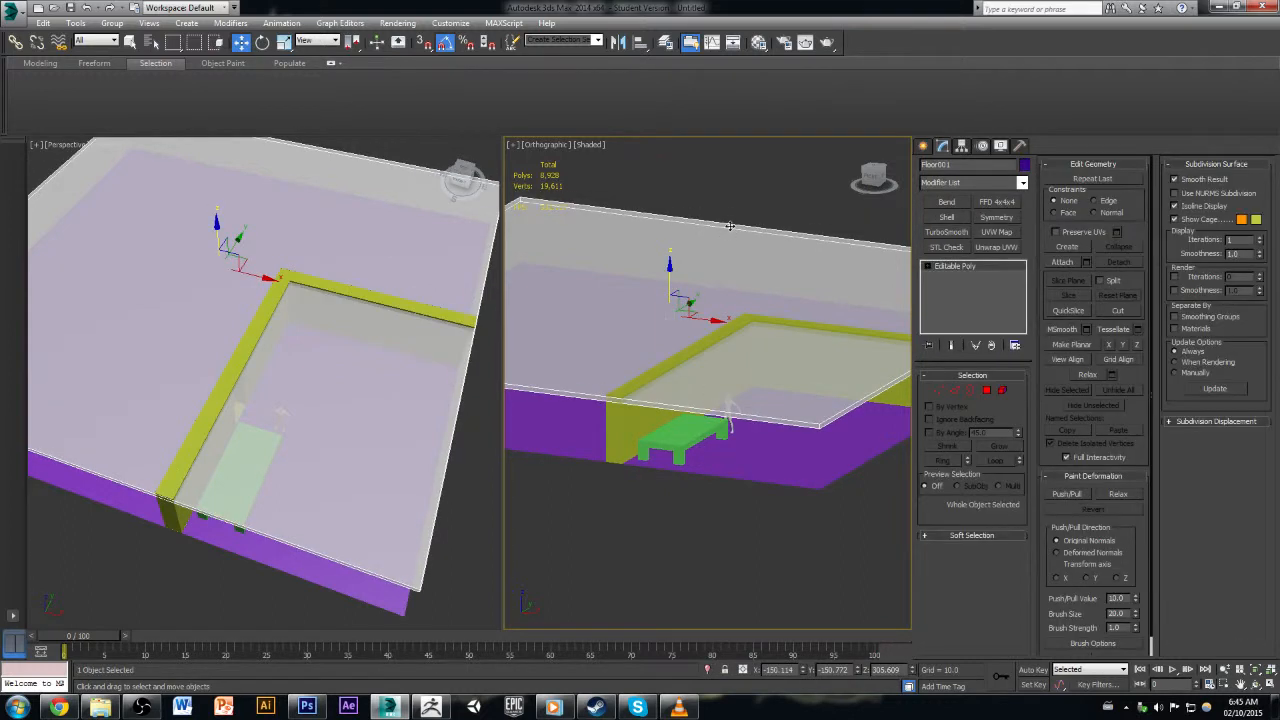
{"action": "right_click", "coordinate": [730, 236]}
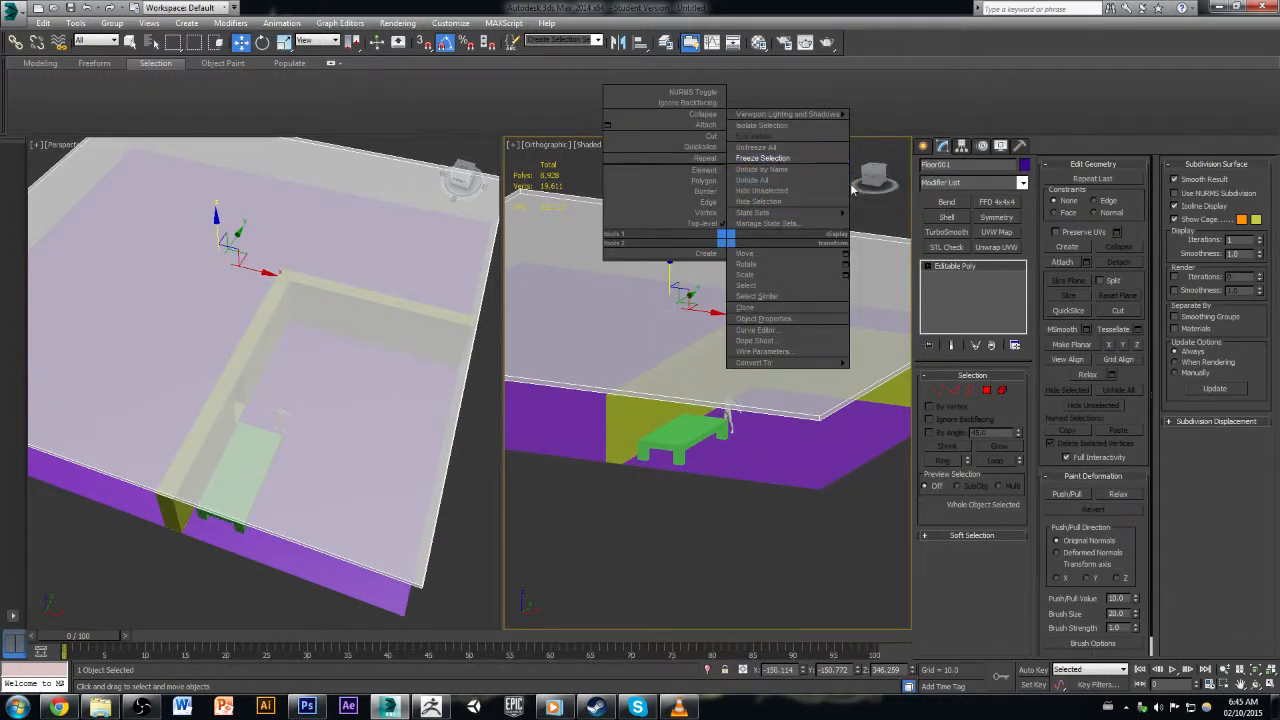
{"action": "left_click", "coordinate": [853, 190]}
{"action": "middle_click_drag", "start_coordinate": [803, 331], "coordinate": [826, 282], "text": "alt"}
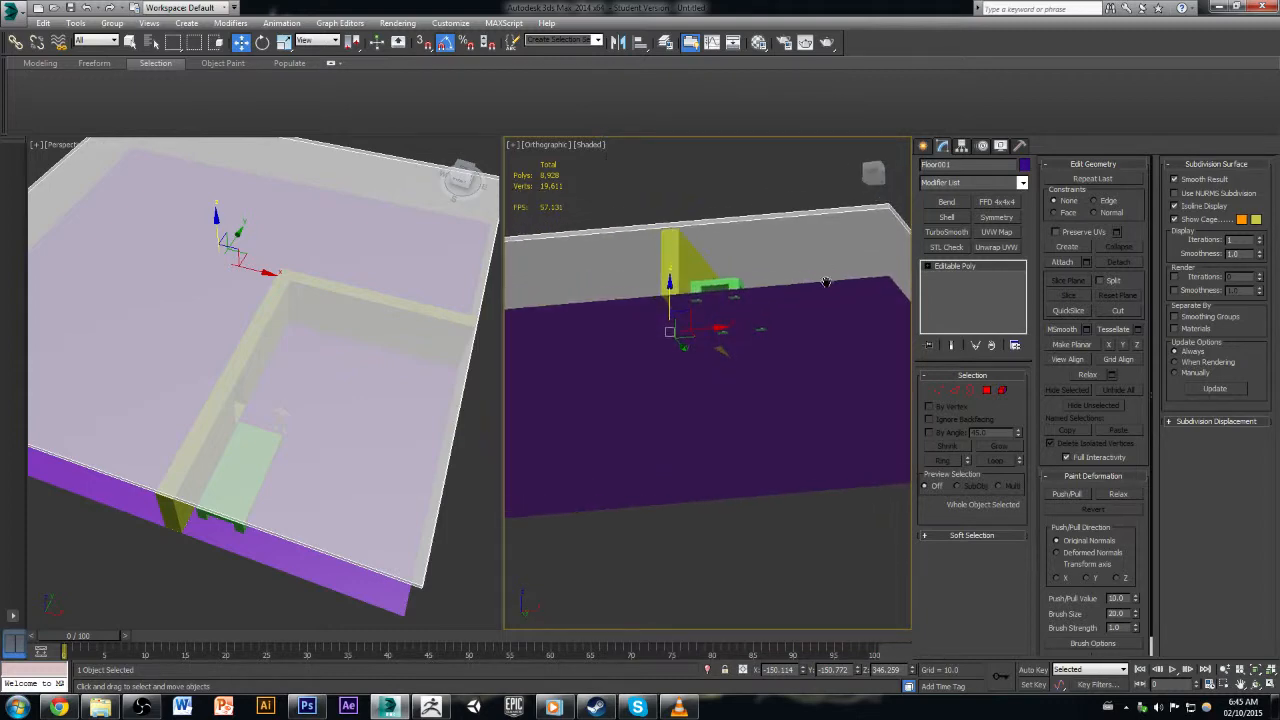
{"action": "key", "text": "m"}
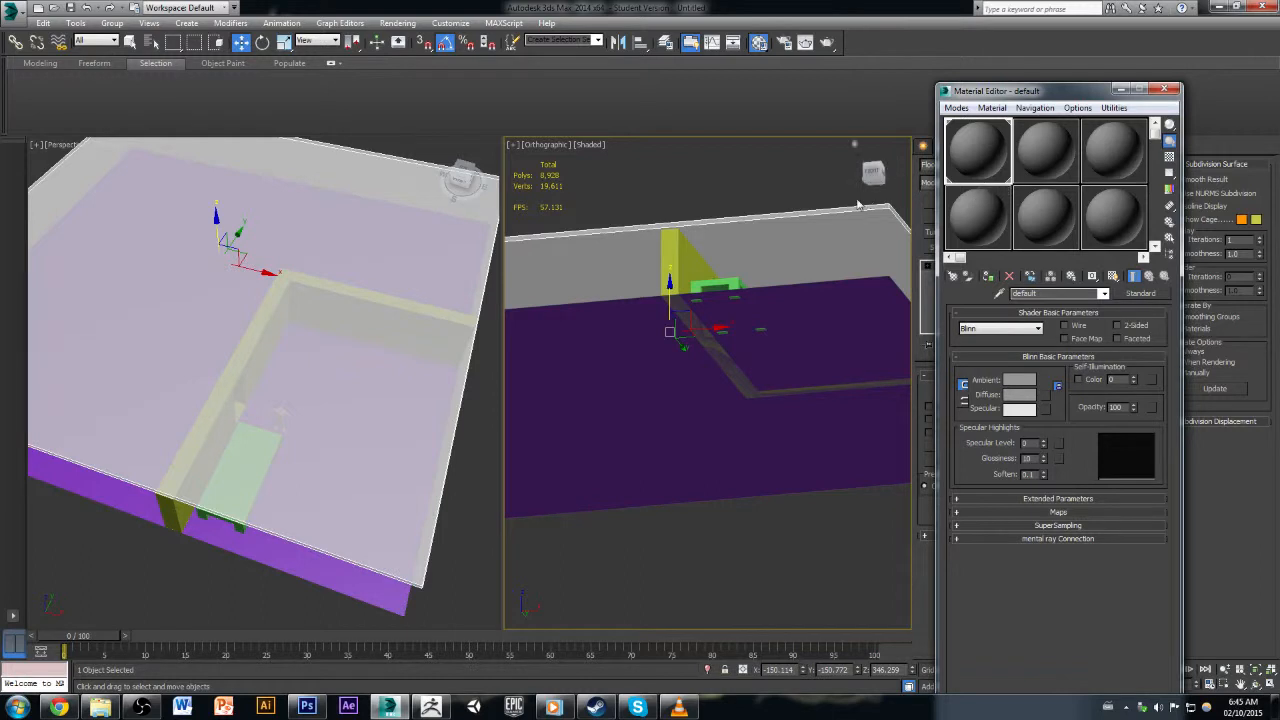
{"action": "key", "text": "alt+x"}
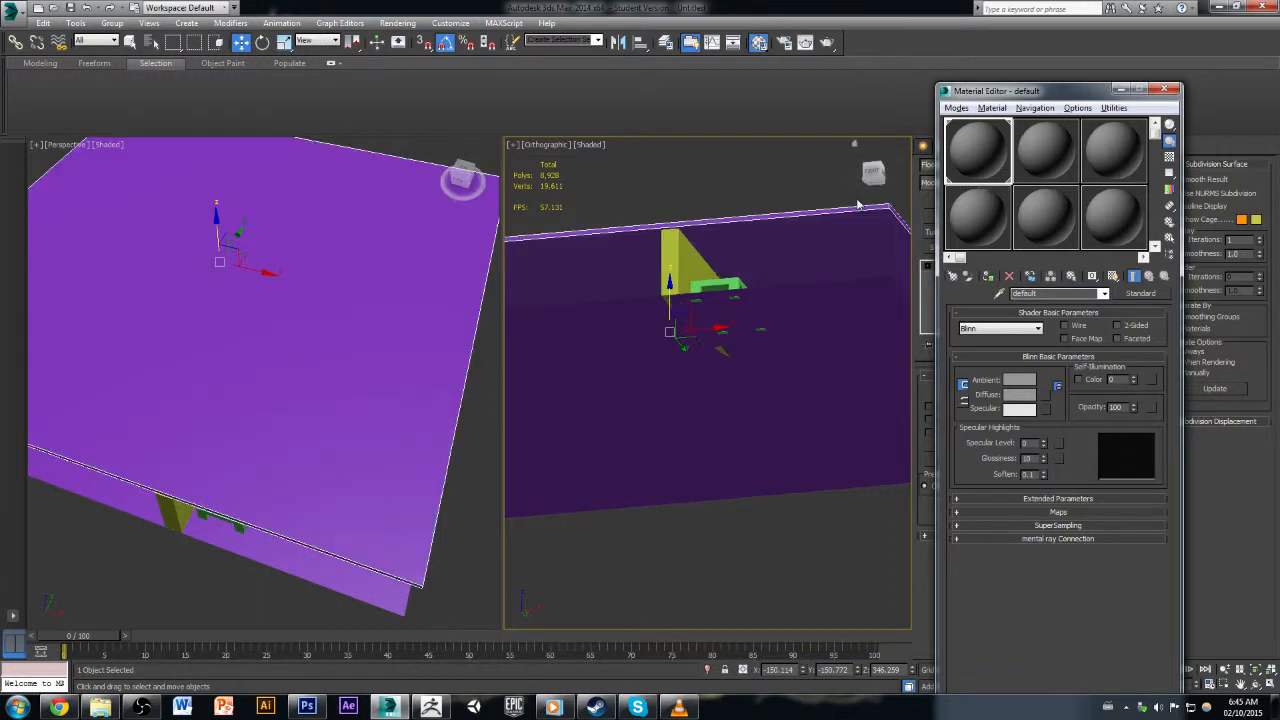
{"action": "left_click", "coordinate": [1052, 152]}
{"action": "left_click_drag", "start_coordinate": [1054, 152], "coordinate": [788, 210]}
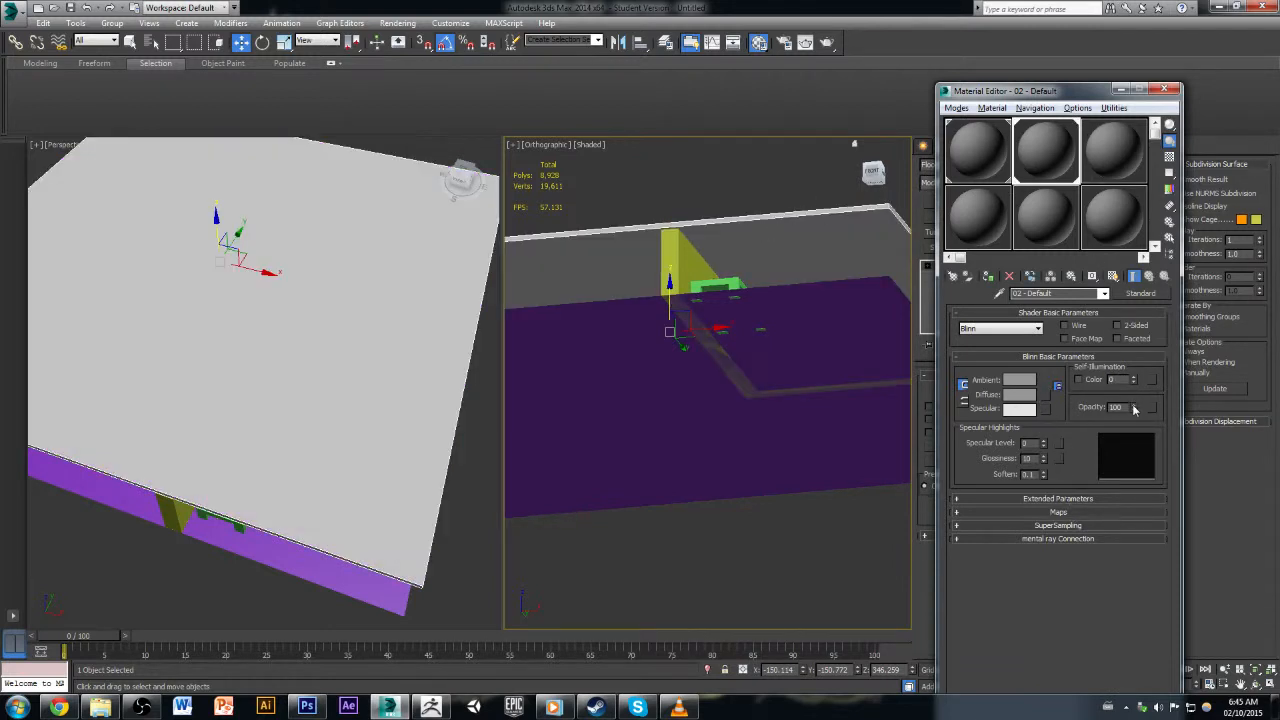
Step: Set the 02 - Default material's opacity to 15 and deselect the ceiling slab
{"action": "left_click_drag", "start_coordinate": [1134, 408], "coordinate": [1151, 456]}
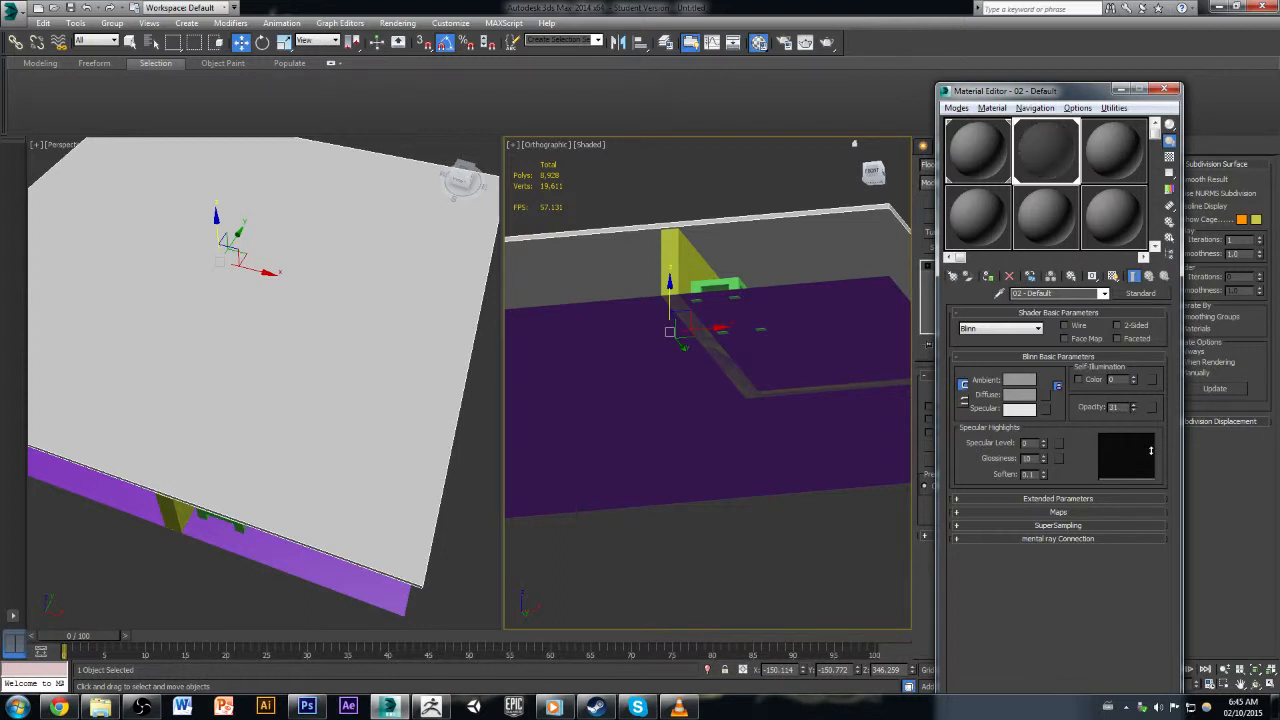
{"action": "left_click_drag", "start_coordinate": [1152, 458], "coordinate": [1152, 455]}
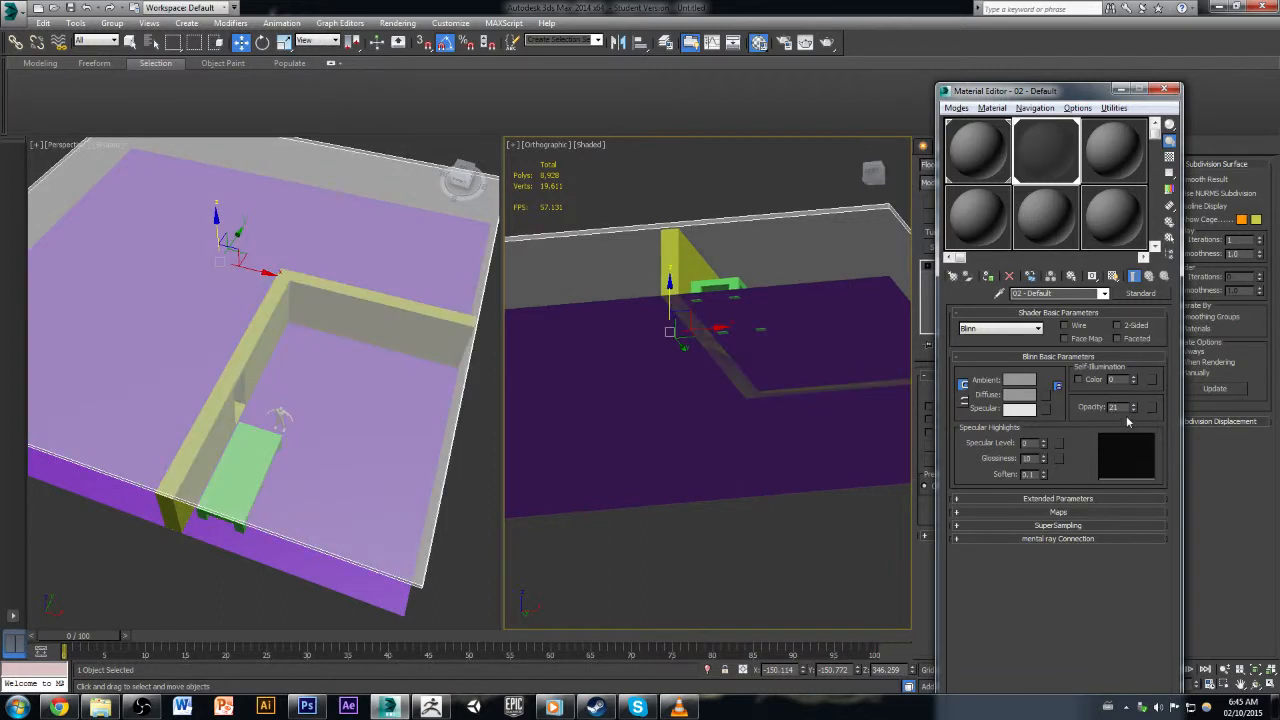
{"action": "left_click", "coordinate": [1134, 410]}
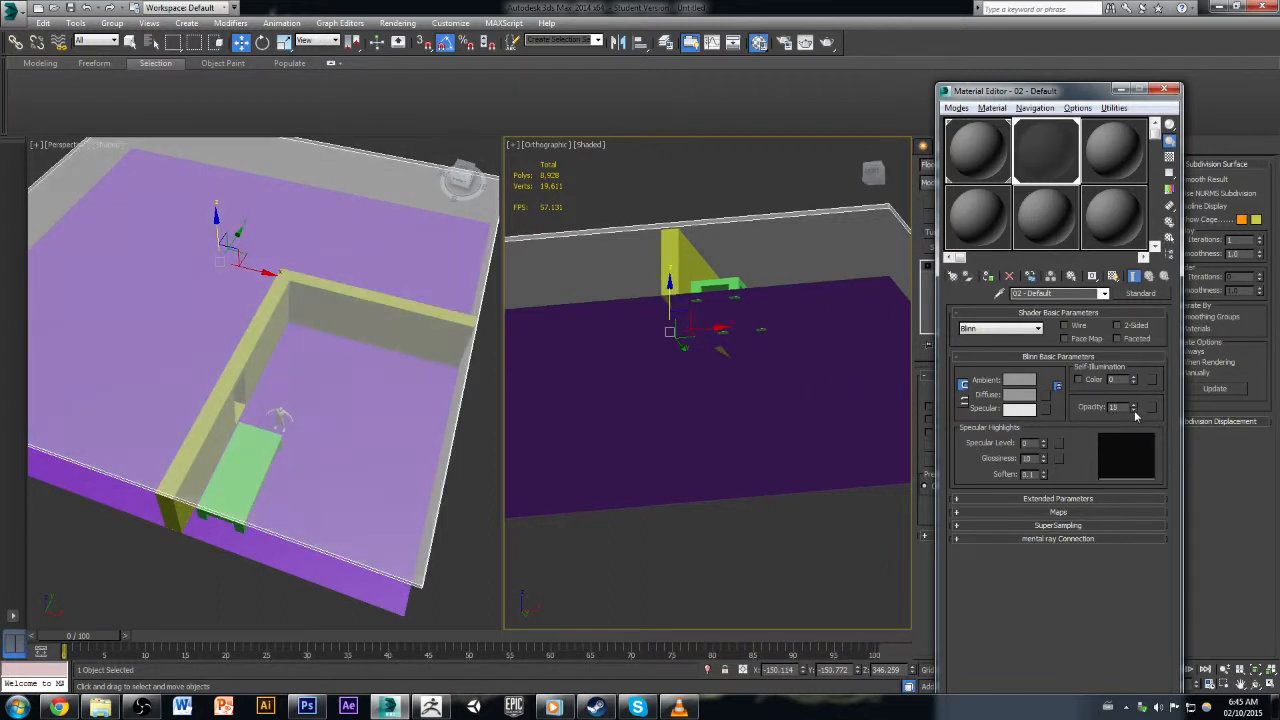
{"action": "left_click", "coordinate": [809, 546]}
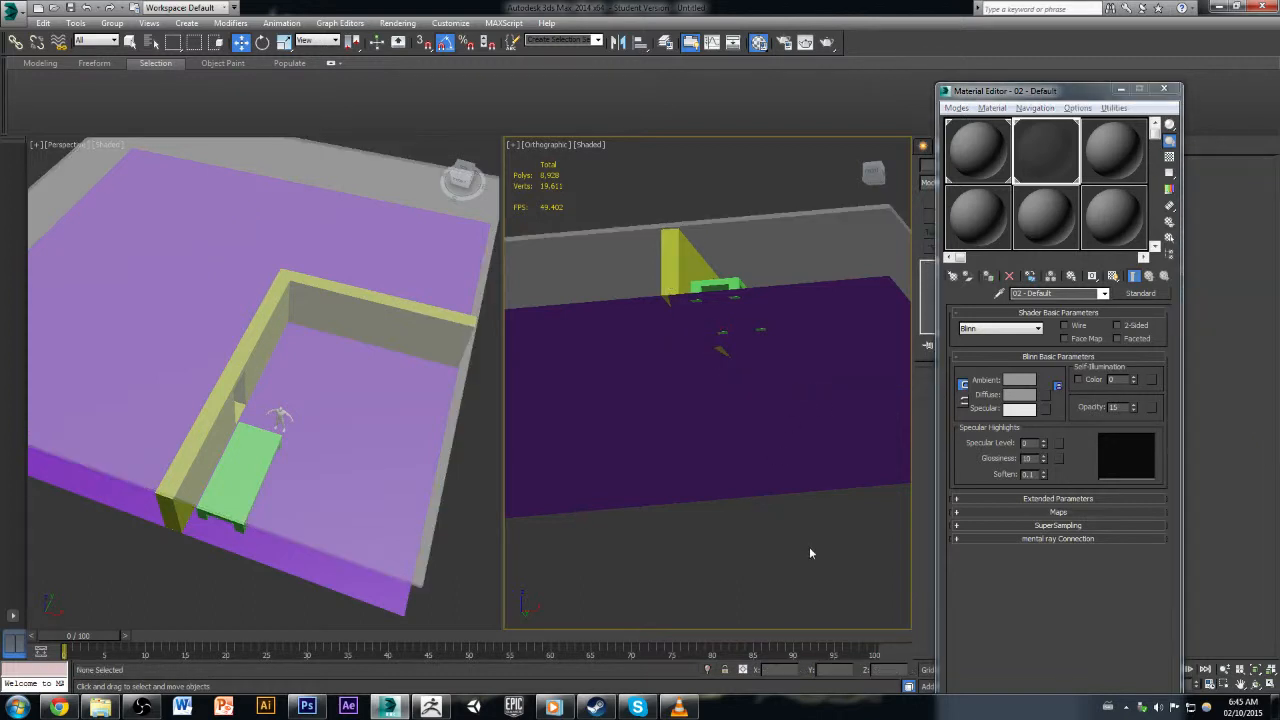
Step: Freeze the transparent ceiling slab and close the Material Editor
{"action": "left_click", "coordinate": [678, 292]}
{"action": "middle_click_drag", "start_coordinate": [708, 294], "coordinate": [780, 358], "text": "alt"}
{"action": "left_click", "coordinate": [790, 306]}
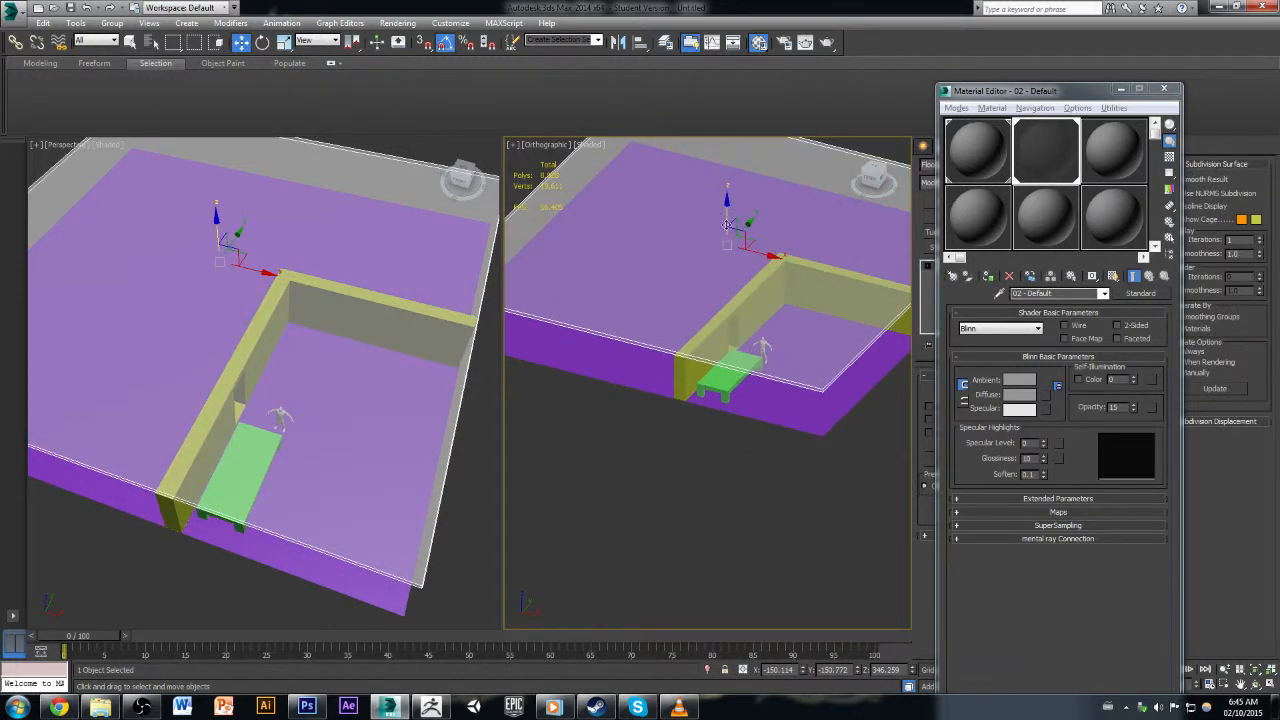
{"action": "right_click", "coordinate": [684, 219]}
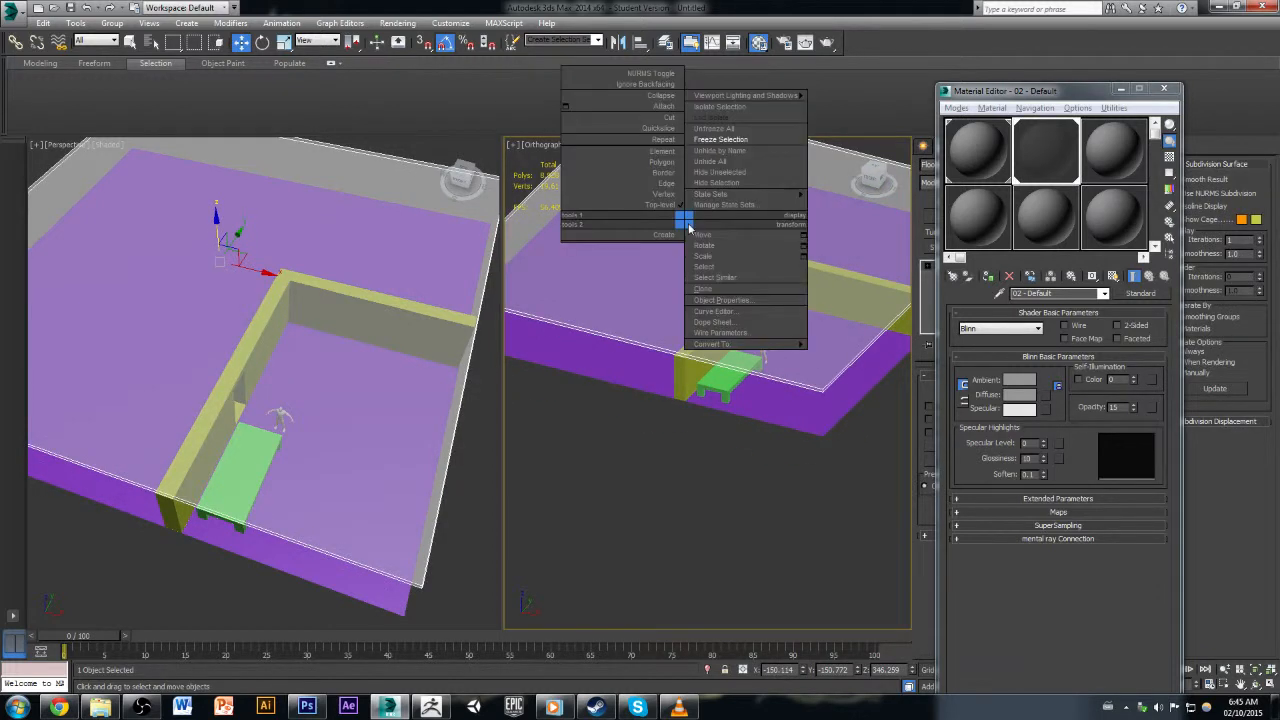
{"action": "left_click", "coordinate": [743, 139]}
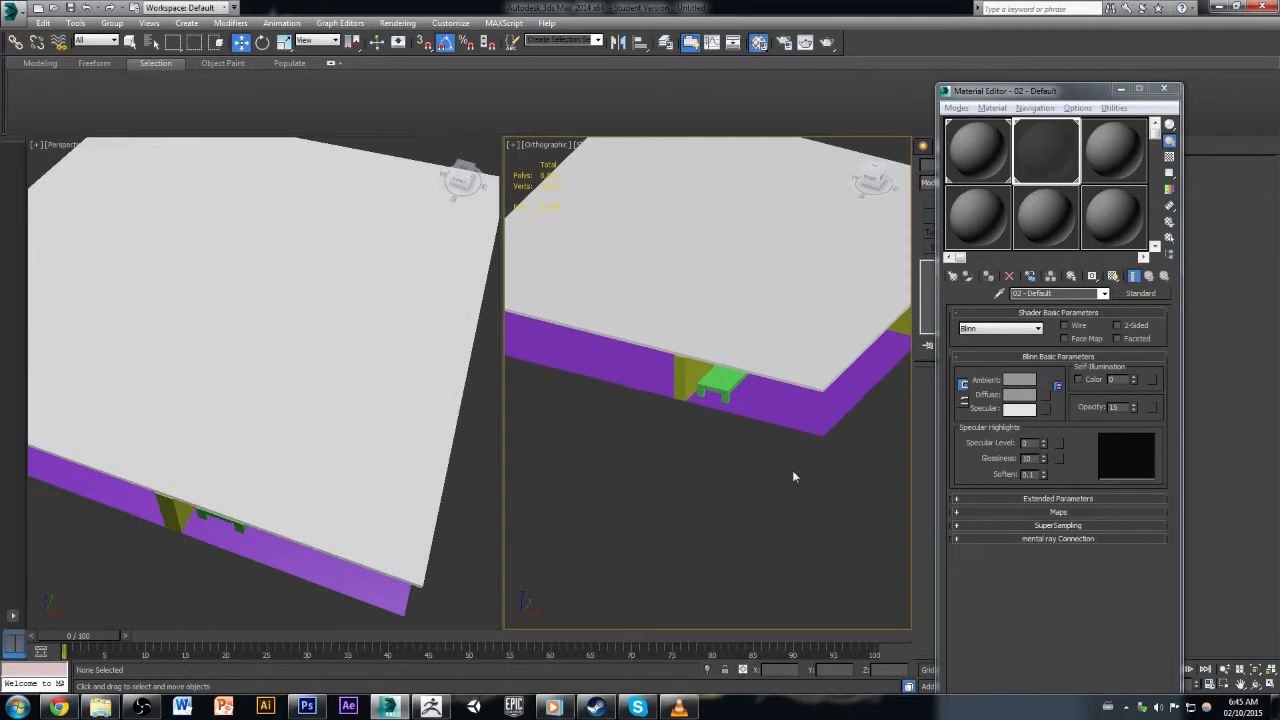
{"action": "left_click", "coordinate": [1163, 88]}
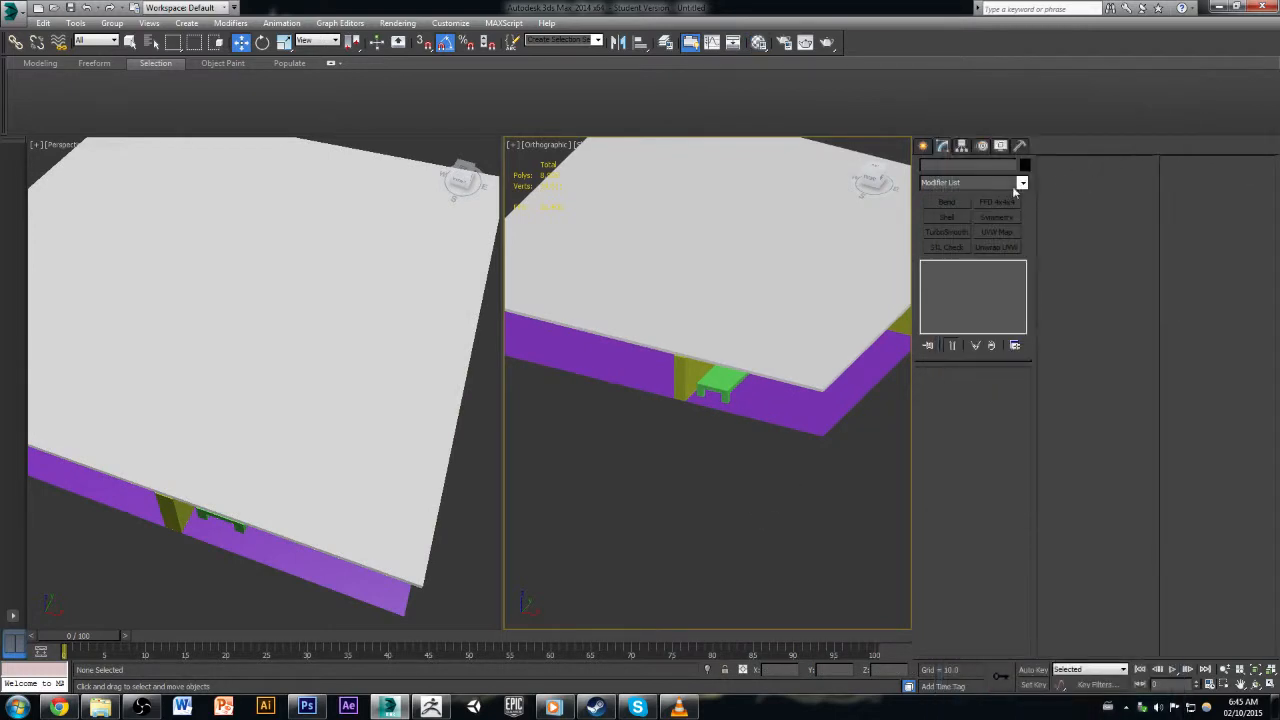
Step: Undo the last freeze and freeze the ceiling slab again with Show Frozen in Gray turned off
{"action": "key", "text": "ctrl+z"}
{"action": "left_click", "coordinate": [1001, 146]}
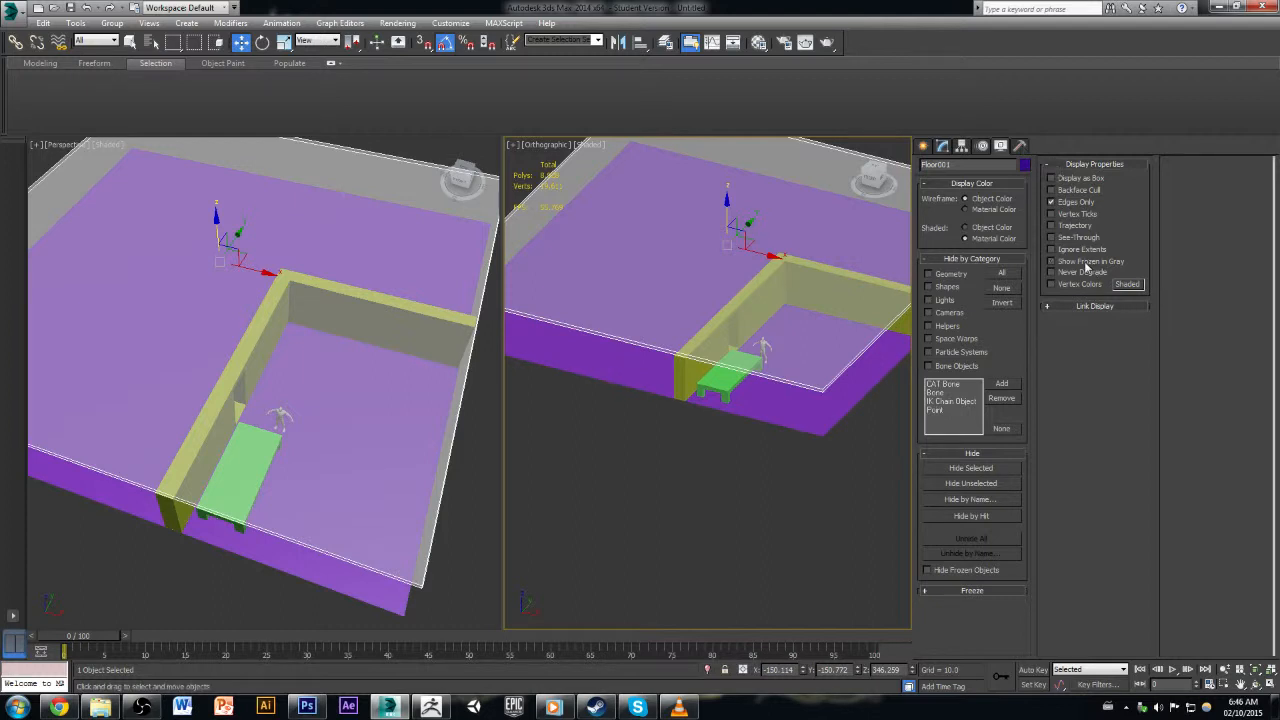
{"action": "right_click", "coordinate": [643, 285]}
{"action": "left_click", "coordinate": [731, 192]}
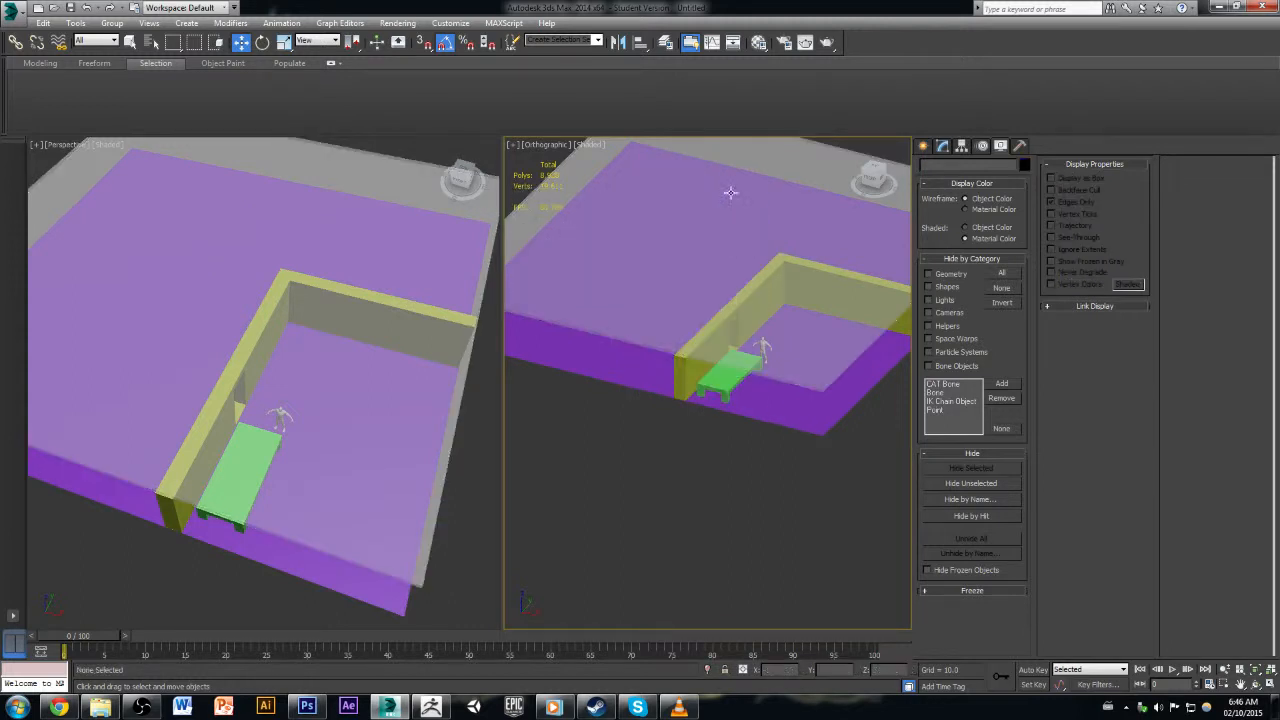
Step: Select objects beneath the frozen ceiling slab, including the floor, to check that they can be picked through it
{"action": "left_click", "coordinate": [728, 372]}
{"action": "left_click", "coordinate": [769, 330]}
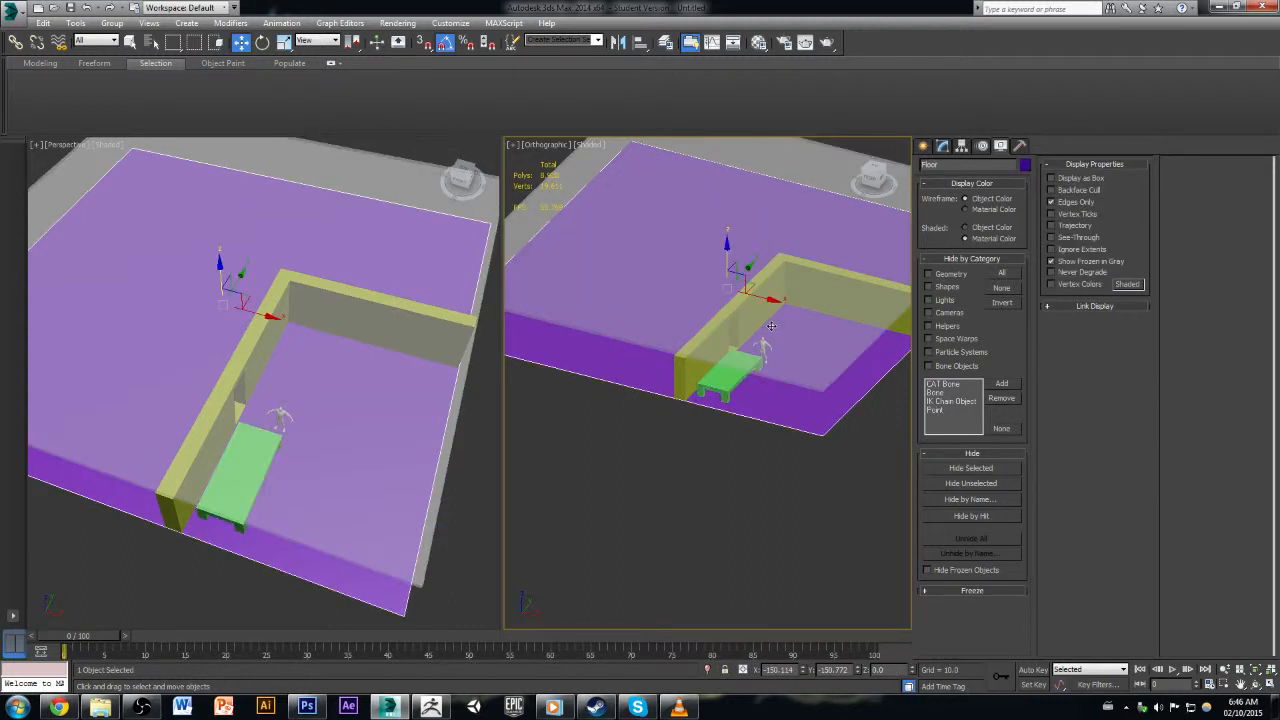
{"action": "scroll", "coordinate": [766, 350], "scroll_direction": "up", "scroll_amount": 2}
{"action": "scroll", "coordinate": [765, 348], "scroll_direction": "up", "scroll_amount": 3}
{"action": "scroll", "coordinate": [754, 407], "scroll_direction": "down", "scroll_amount": 2}
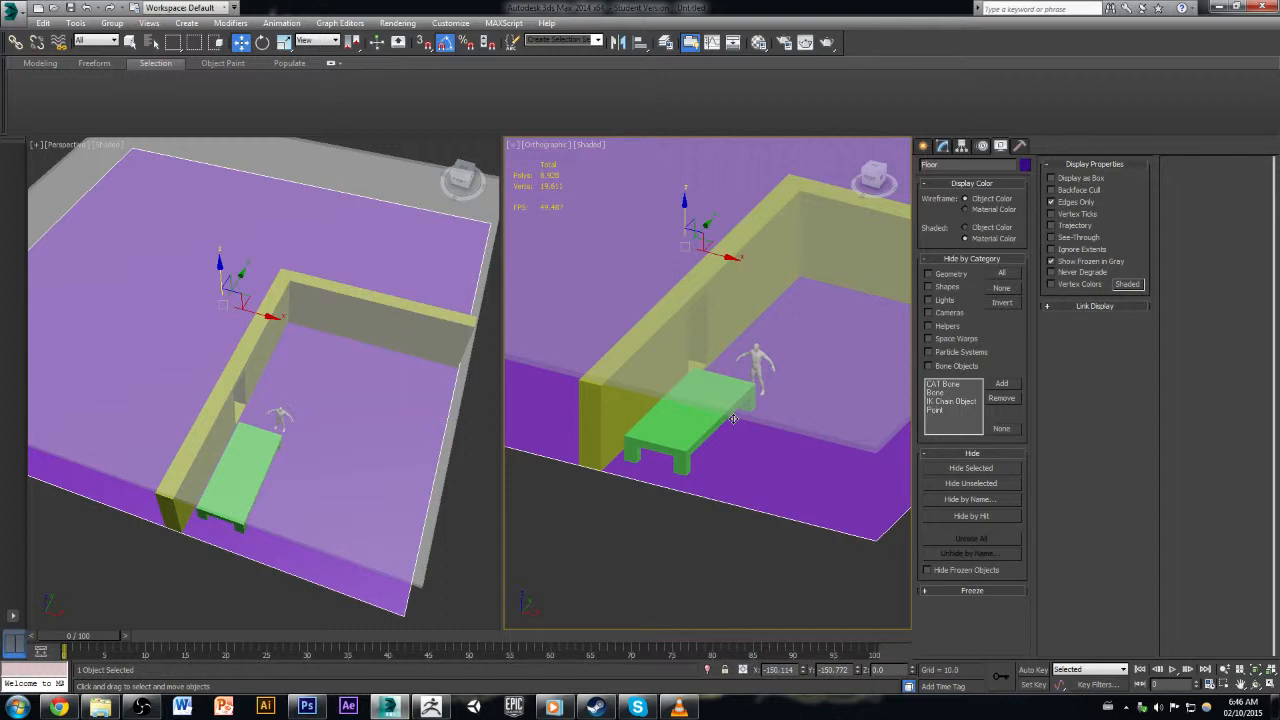
Step: Clone the doorless wall as one Copy named Box002, moved along Y to about 1305.556 at the floor's far edge
{"action": "left_click", "coordinate": [943, 147]}
{"action": "middle_click_drag", "start_coordinate": [722, 400], "coordinate": [825, 385], "text": "alt"}
{"action": "middle_click_drag", "start_coordinate": [825, 385], "coordinate": [780, 406]}
{"action": "left_click", "coordinate": [745, 262]}
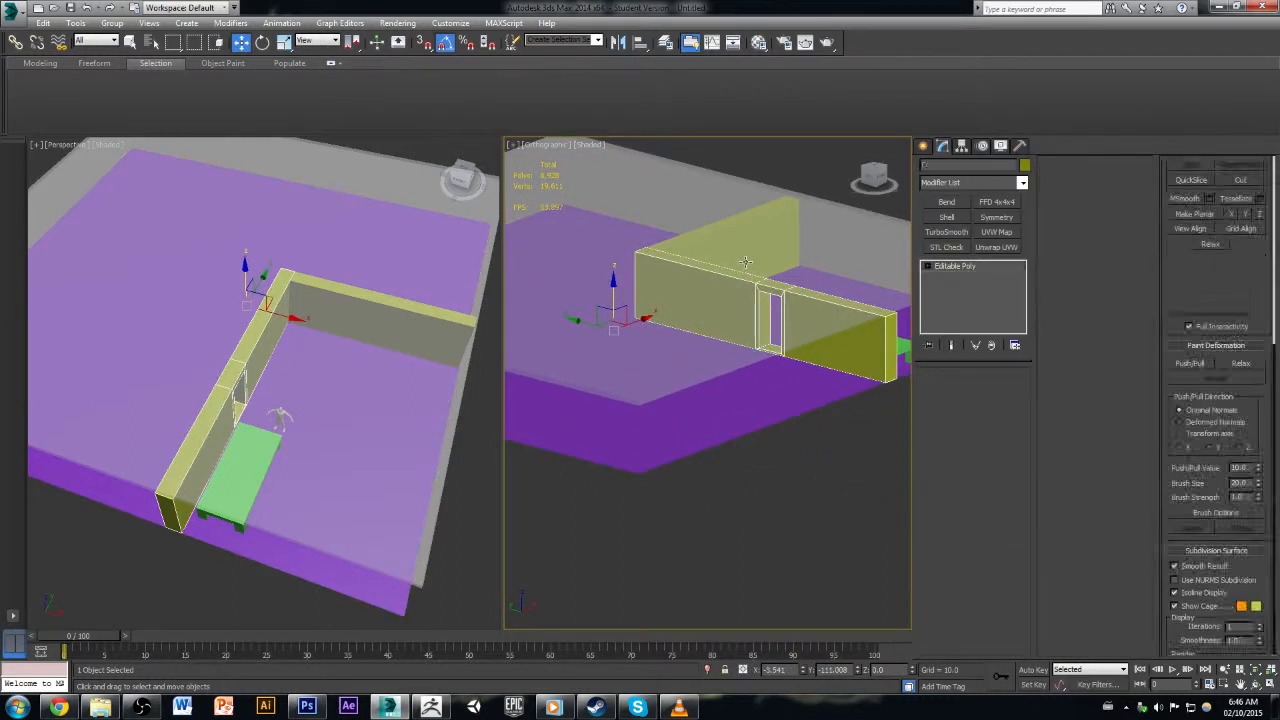
{"action": "middle_click_drag", "start_coordinate": [745, 262], "coordinate": [711, 367], "text": "alt"}
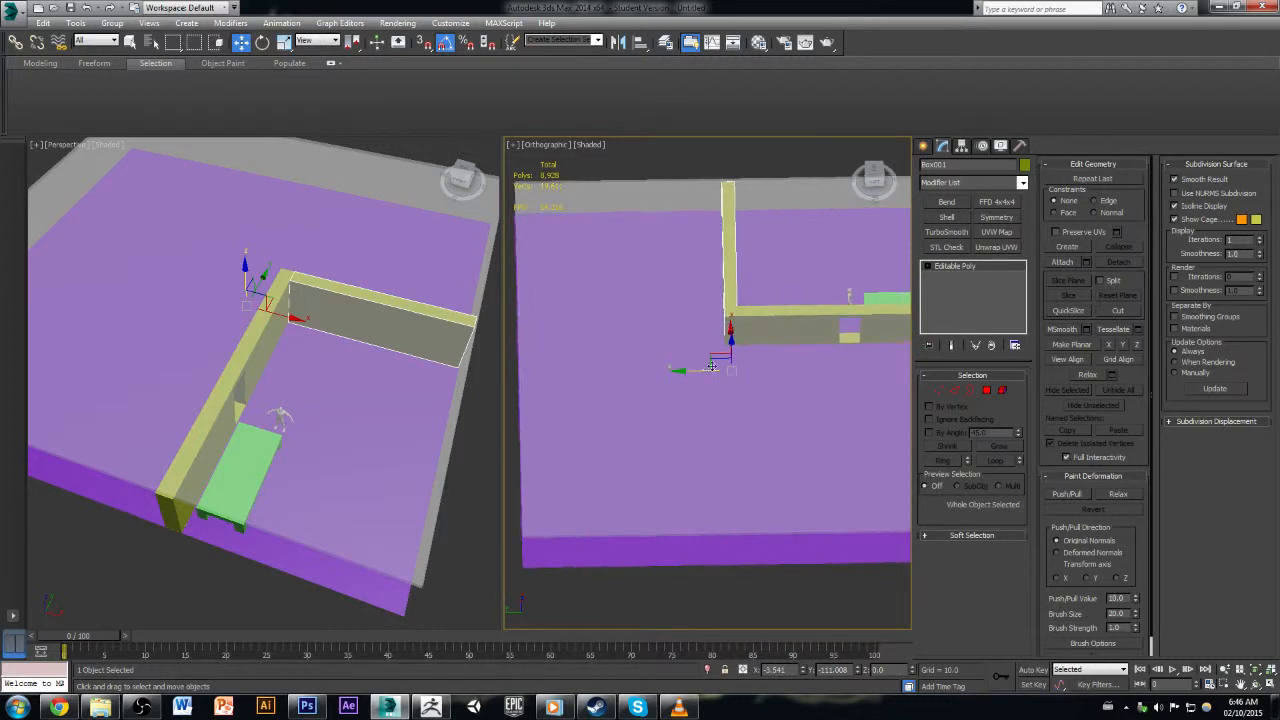
{"action": "mouse_move", "coordinate": [711, 367]}
{"action": "left_mouse_down", "text": "shift"}
{"action": "mouse_move", "coordinate": [583, 370]}
{"action": "mouse_move", "coordinate": [503, 392]}
{"action": "left_mouse_up", "text": "shift"}
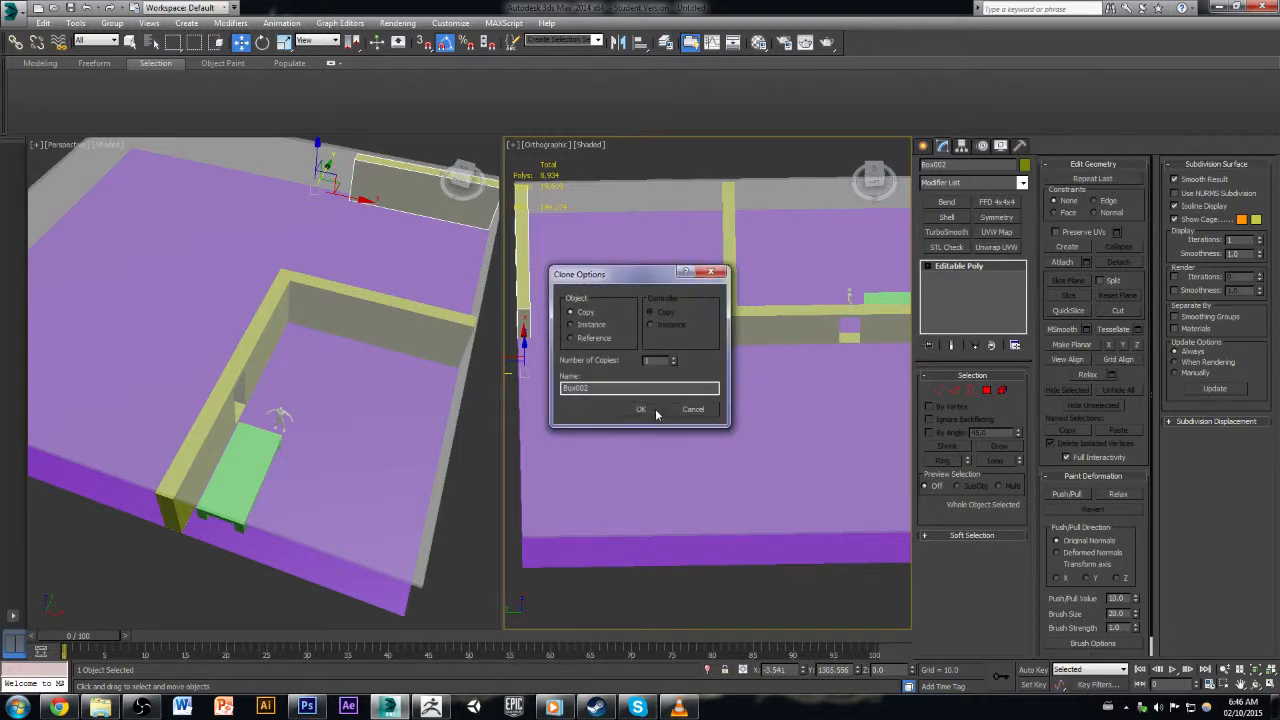
{"action": "left_click", "coordinate": [656, 412]}
Step: Lengthen the copied wall by moving its four end vertices along X to about -1653.481 at the floor's corner
{"action": "mouse_move", "coordinate": [580, 430]}
{"action": "middle_mouse_down", "text": "alt"}
{"action": "mouse_move", "coordinate": [654, 451]}
{"action": "mouse_move", "coordinate": [623, 443]}
{"action": "middle_mouse_up", "text": "alt"}
{"action": "middle_click_drag", "start_coordinate": [623, 443], "coordinate": [720, 487]}
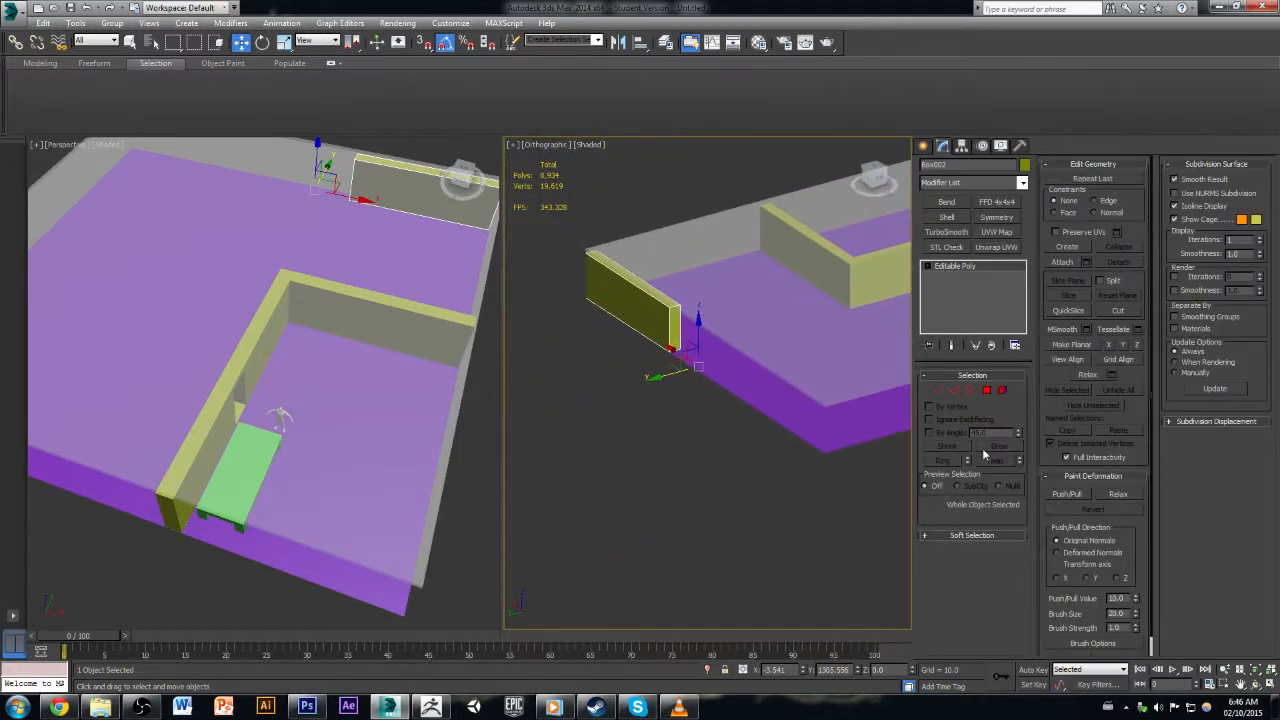
{"action": "left_click", "coordinate": [939, 391]}
{"action": "middle_click_drag", "start_coordinate": [758, 432], "coordinate": [715, 328], "text": "alt"}
{"action": "left_click_drag", "start_coordinate": [714, 326], "coordinate": [605, 414]}
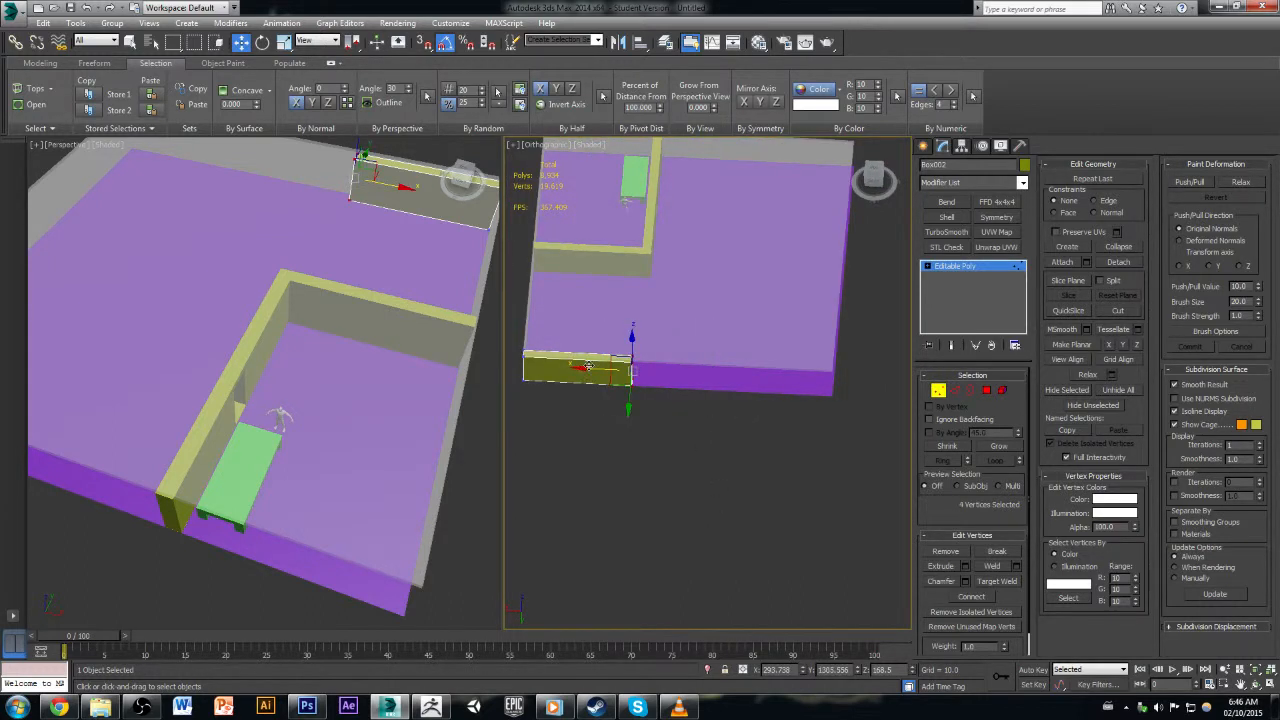
{"action": "left_click_drag", "start_coordinate": [587, 368], "coordinate": [790, 368]}
{"action": "left_click", "coordinate": [788, 453]}
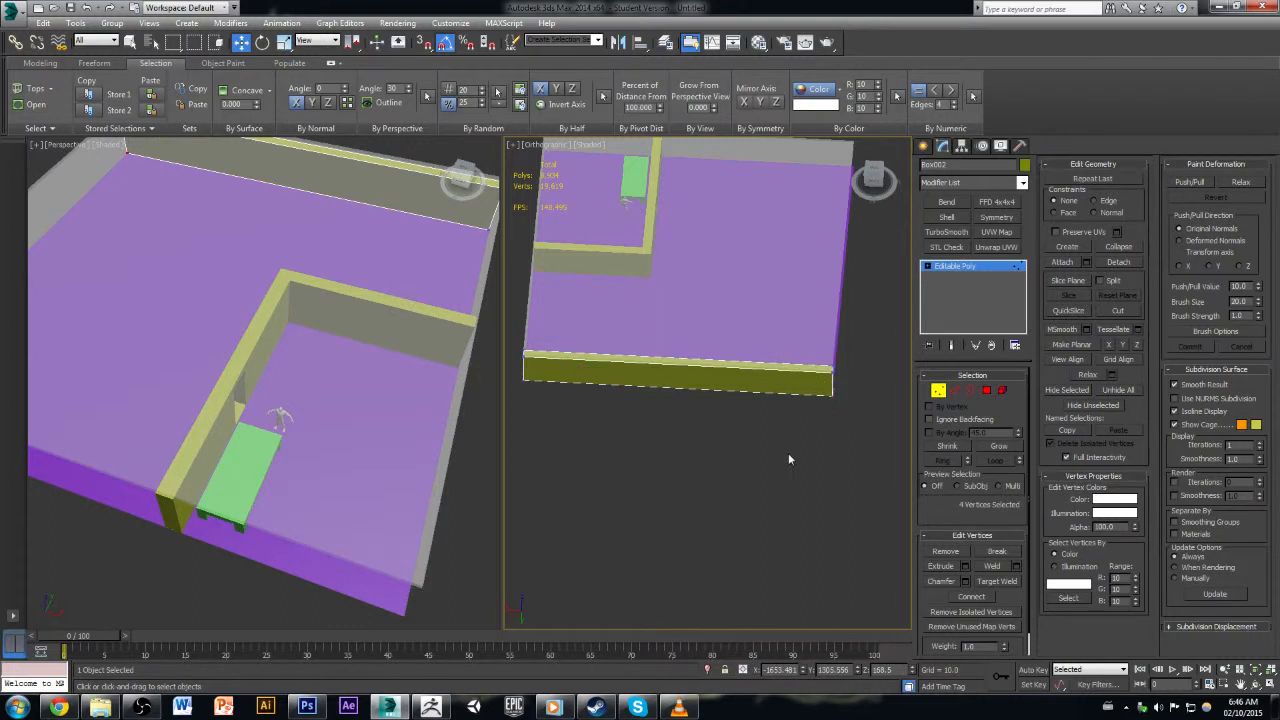
Step: Turn on 3D snapping and clear the vertex selection on the copied wall
{"action": "middle_click_drag", "start_coordinate": [788, 453], "coordinate": [811, 425], "text": "alt"}
{"action": "left_click_drag", "start_coordinate": [838, 404], "coordinate": [822, 424]}
{"action": "key", "text": "s"}
{"action": "middle_click_drag", "start_coordinate": [809, 486], "coordinate": [700, 577], "text": "alt"}
{"action": "left_click", "coordinate": [858, 334]}
{"action": "scroll", "coordinate": [724, 519], "scroll_direction": "up", "scroll_amount": 5}
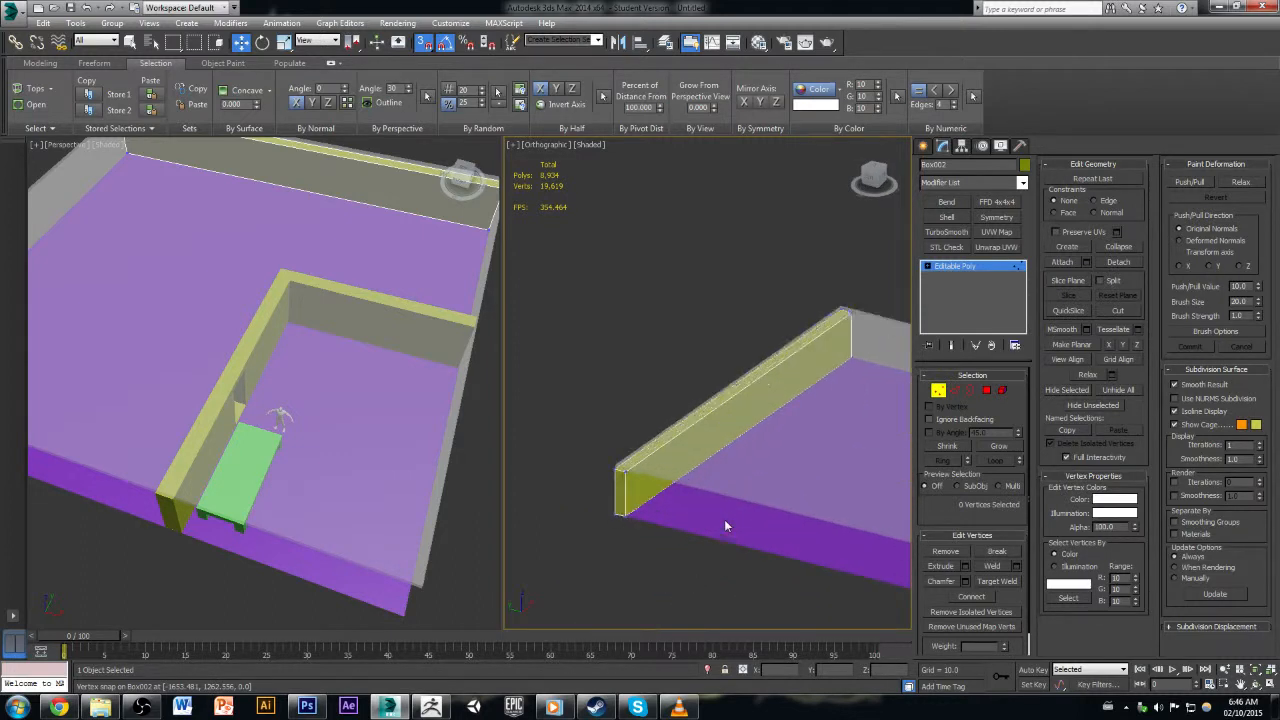
{"action": "middle_click_drag", "start_coordinate": [724, 519], "coordinate": [669, 462]}
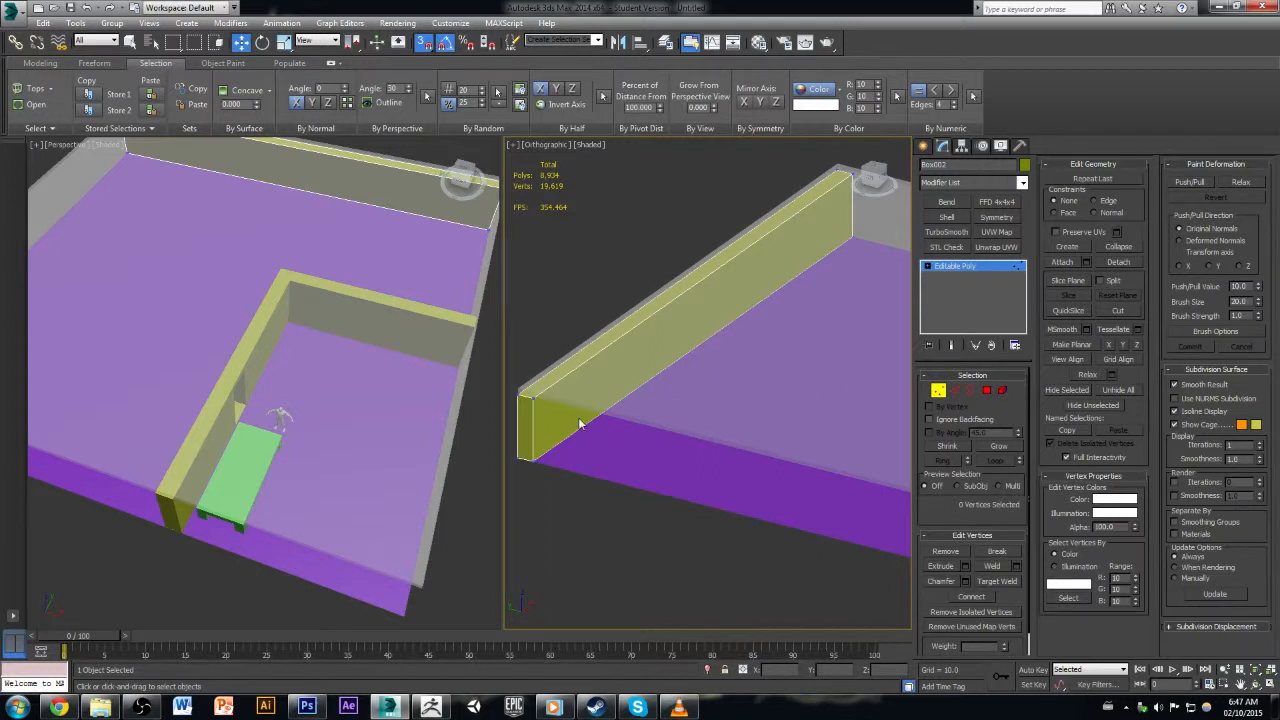
Step: Connect the four long edges of the copied far wall with one vertical edge loop at mid-length
{"action": "scroll", "coordinate": [534, 423], "scroll_direction": "down", "scroll_amount": 3}
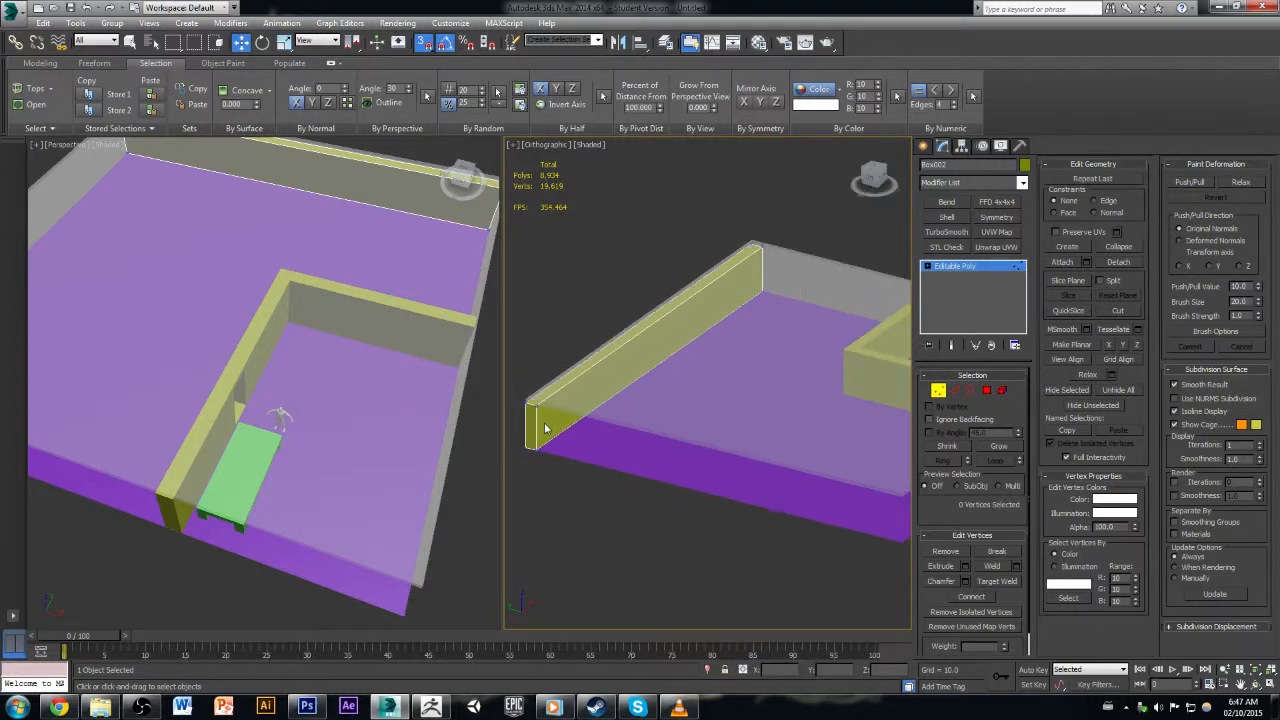
{"action": "left_click", "coordinate": [955, 390]}
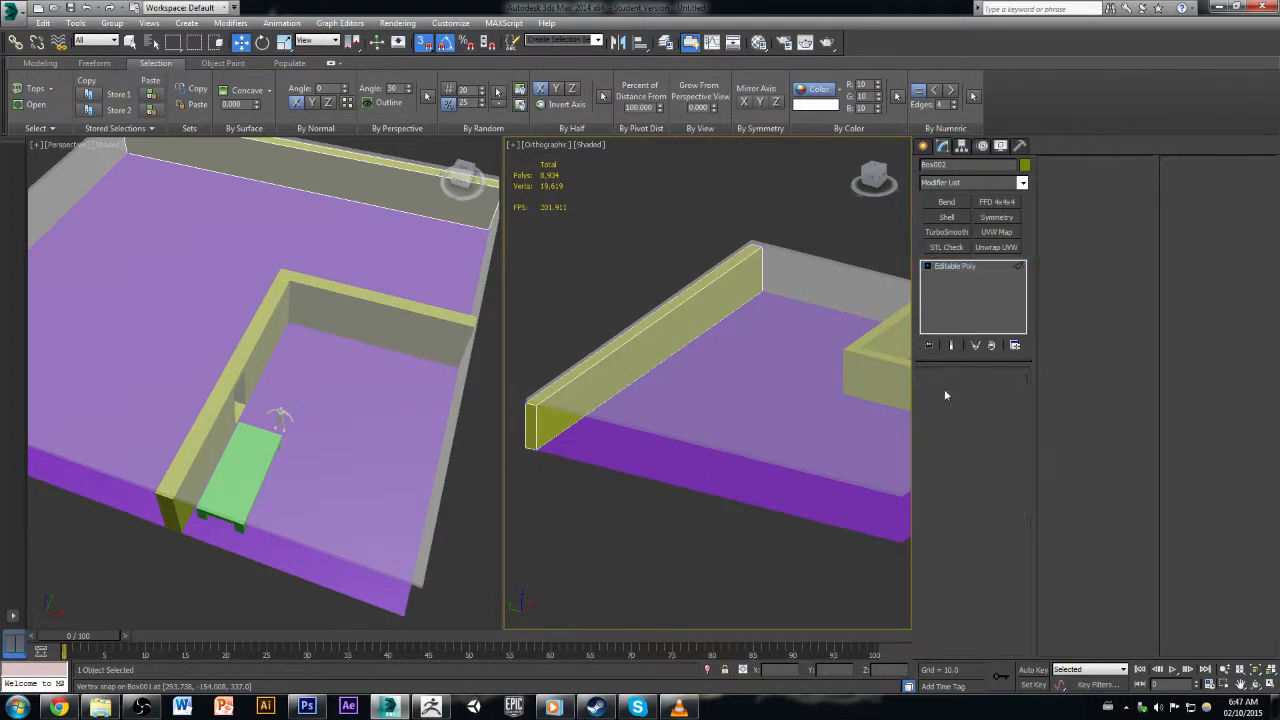
{"action": "middle_click_drag", "start_coordinate": [880, 420], "coordinate": [748, 335], "text": "alt"}
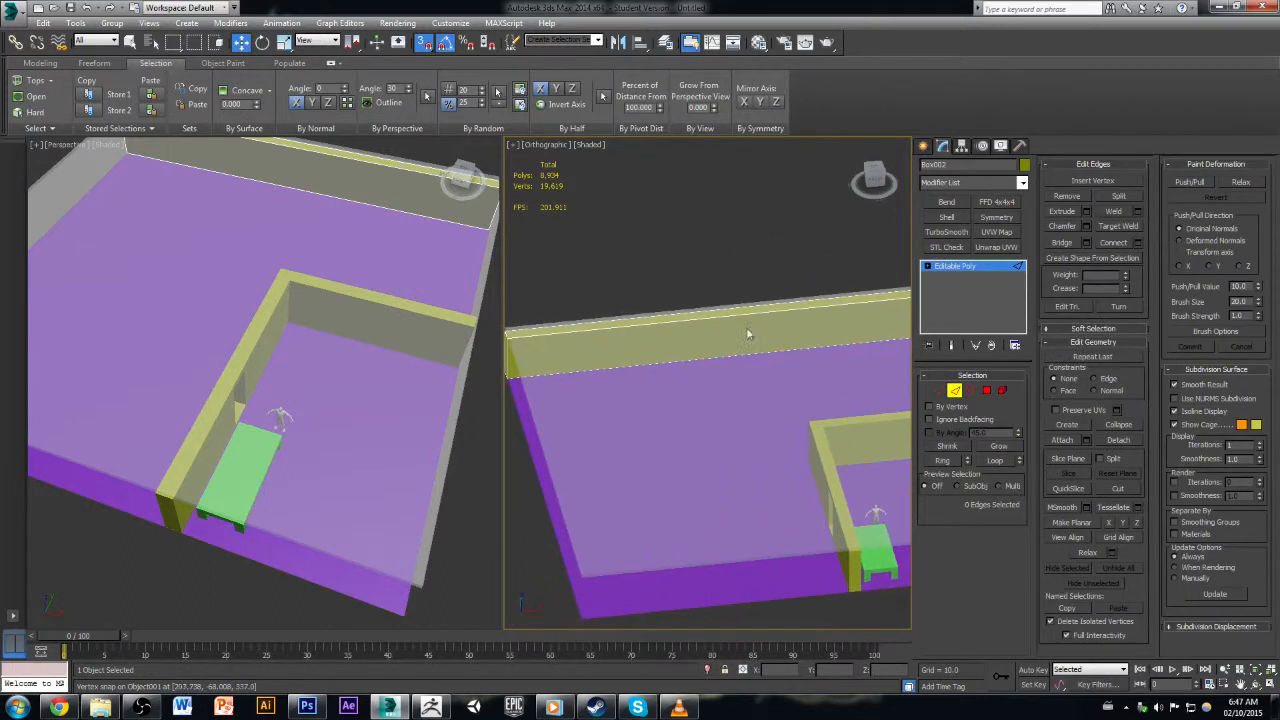
{"action": "left_click_drag", "start_coordinate": [781, 437], "coordinate": [781, 437]}
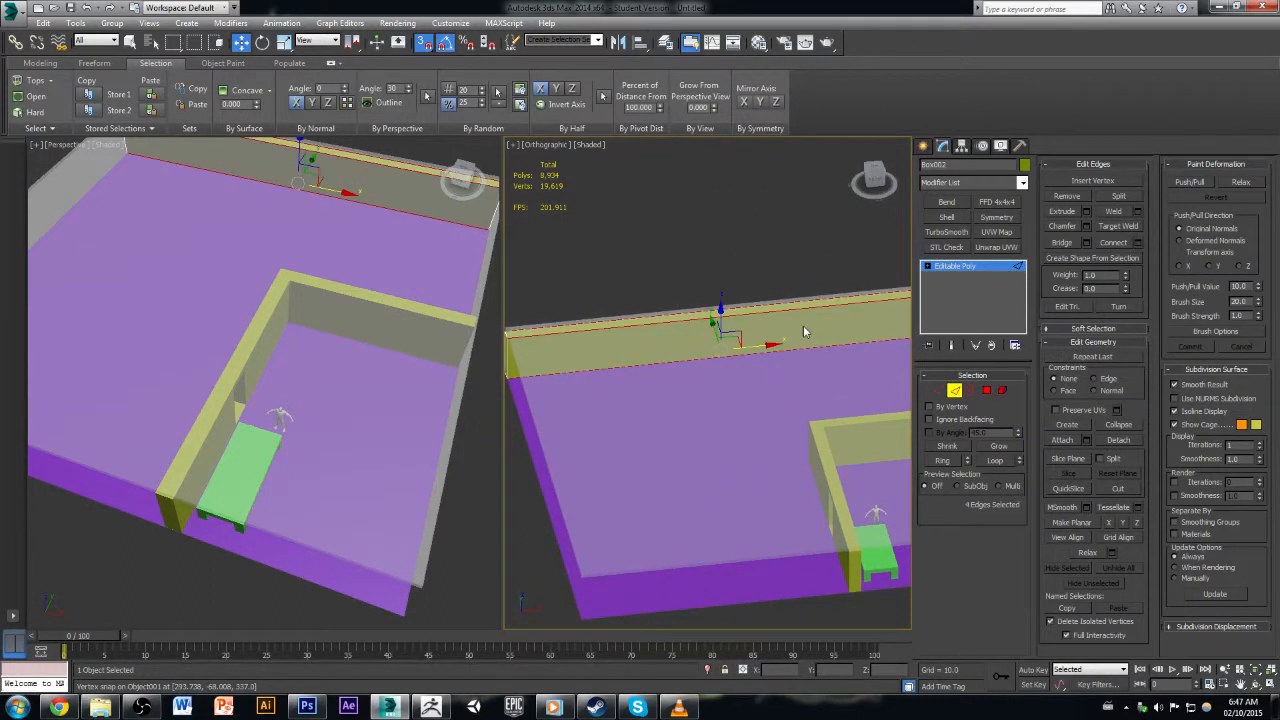
{"action": "left_click", "coordinate": [1137, 242]}
{"action": "left_click", "coordinate": [714, 447]}
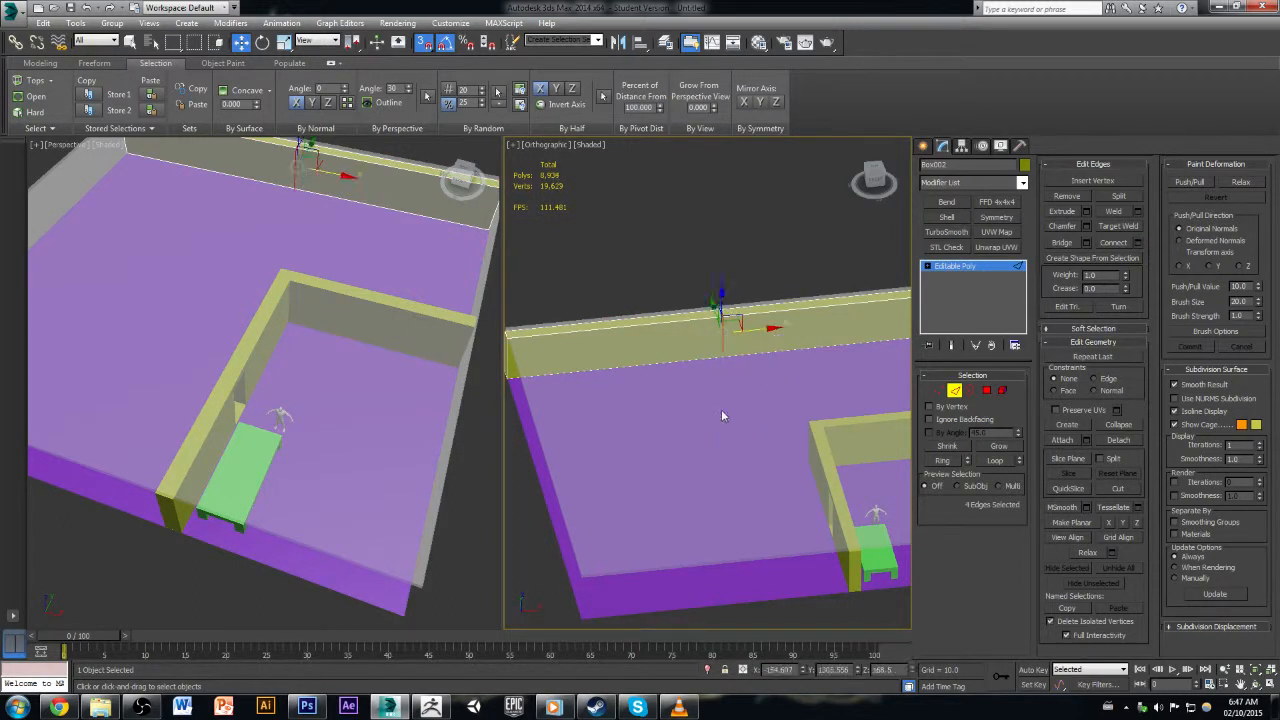
Step: Connect the copied wall's vertical edges with 2 horizontal segments, using pinch 30 and slide 20
{"action": "double_click", "coordinate": [504, 353]}
{"action": "left_click", "coordinate": [1137, 242]}
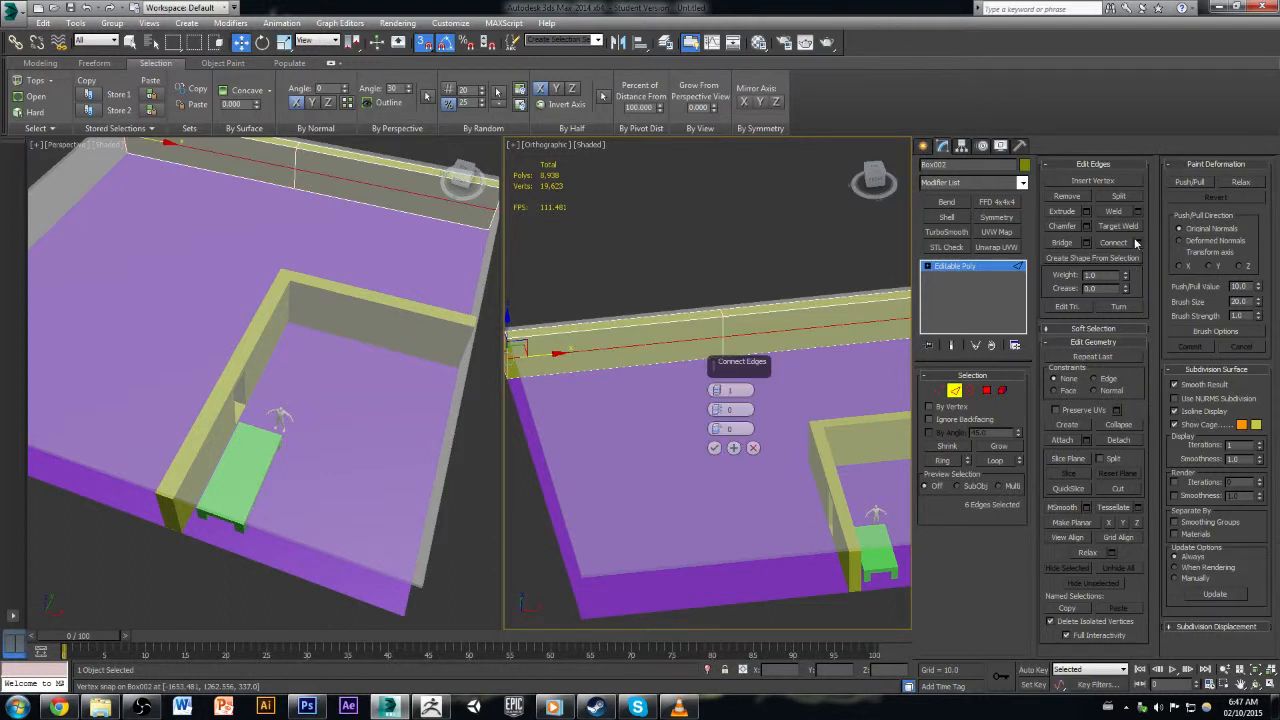
{"action": "left_click", "coordinate": [717, 388]}
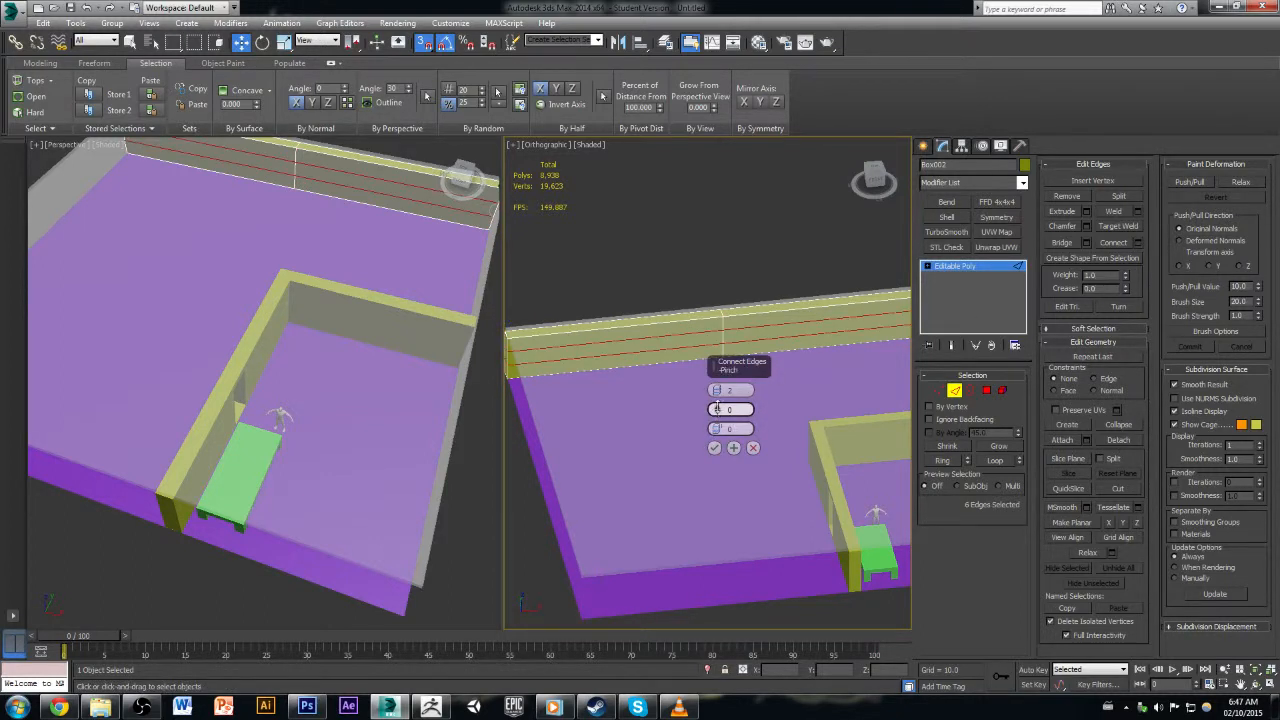
{"action": "left_click_drag", "start_coordinate": [717, 408], "coordinate": [759, 314]}
{"action": "mouse_move", "coordinate": [716, 428]}
{"action": "left_mouse_down"}
{"action": "mouse_move", "coordinate": [726, 369]}
{"action": "mouse_move", "coordinate": [718, 429]}
{"action": "left_mouse_up"}
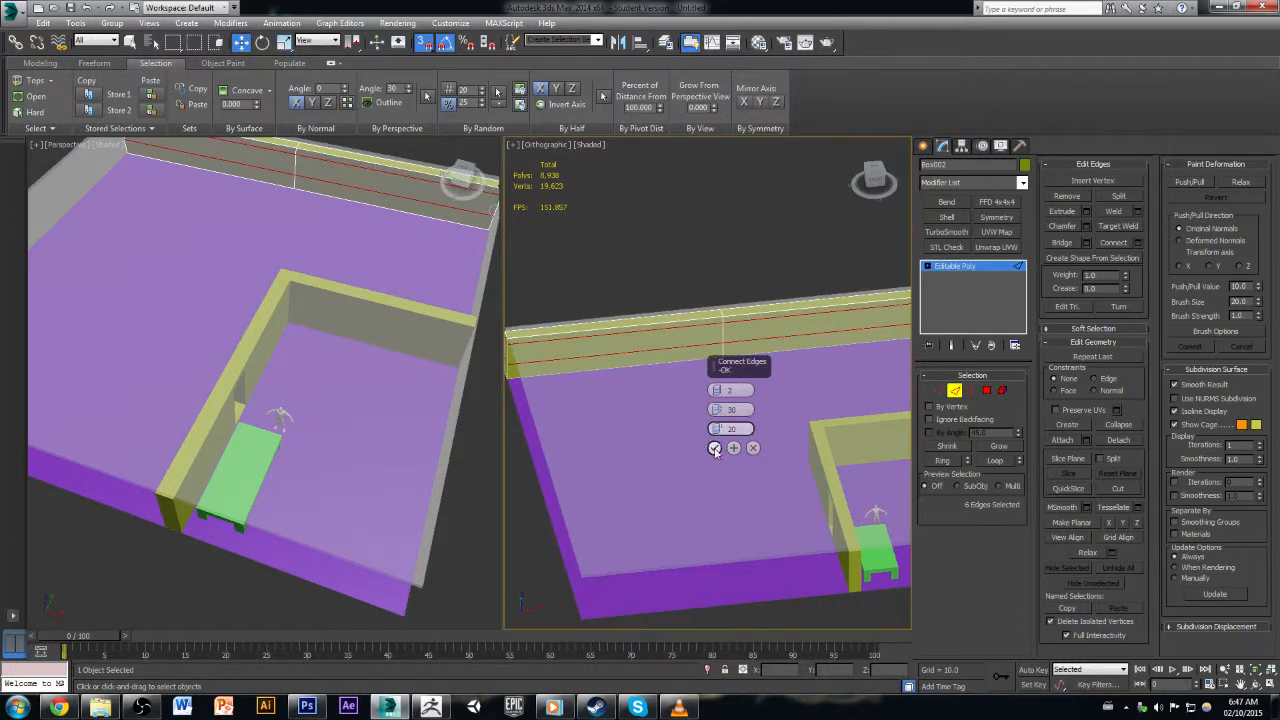
{"action": "left_click", "coordinate": [714, 447]}
{"action": "left_click", "coordinate": [783, 265]}
Step: Chamfer the copied wall's middle vertical edge loop by about 128.722 to mark out the window's width
{"action": "middle_click_drag", "start_coordinate": [814, 381], "coordinate": [771, 373], "text": "alt"}
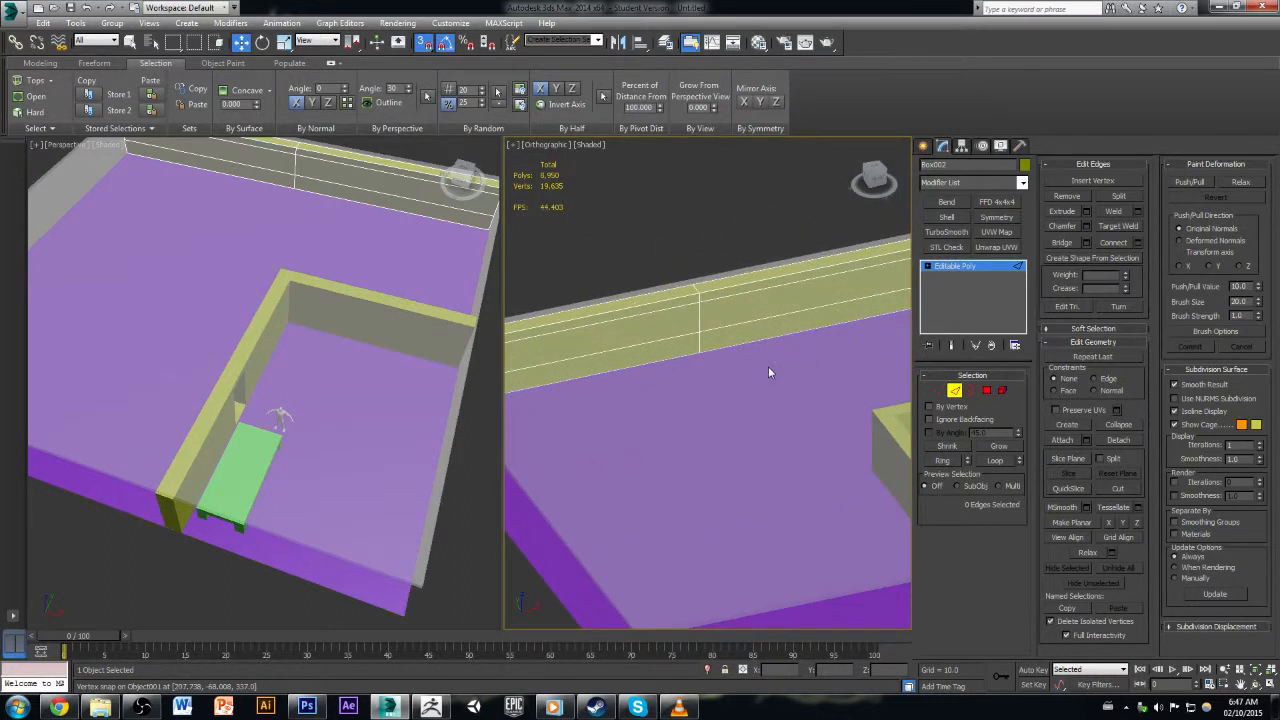
{"action": "scroll", "coordinate": [769, 372], "scroll_direction": "down", "scroll_amount": 2}
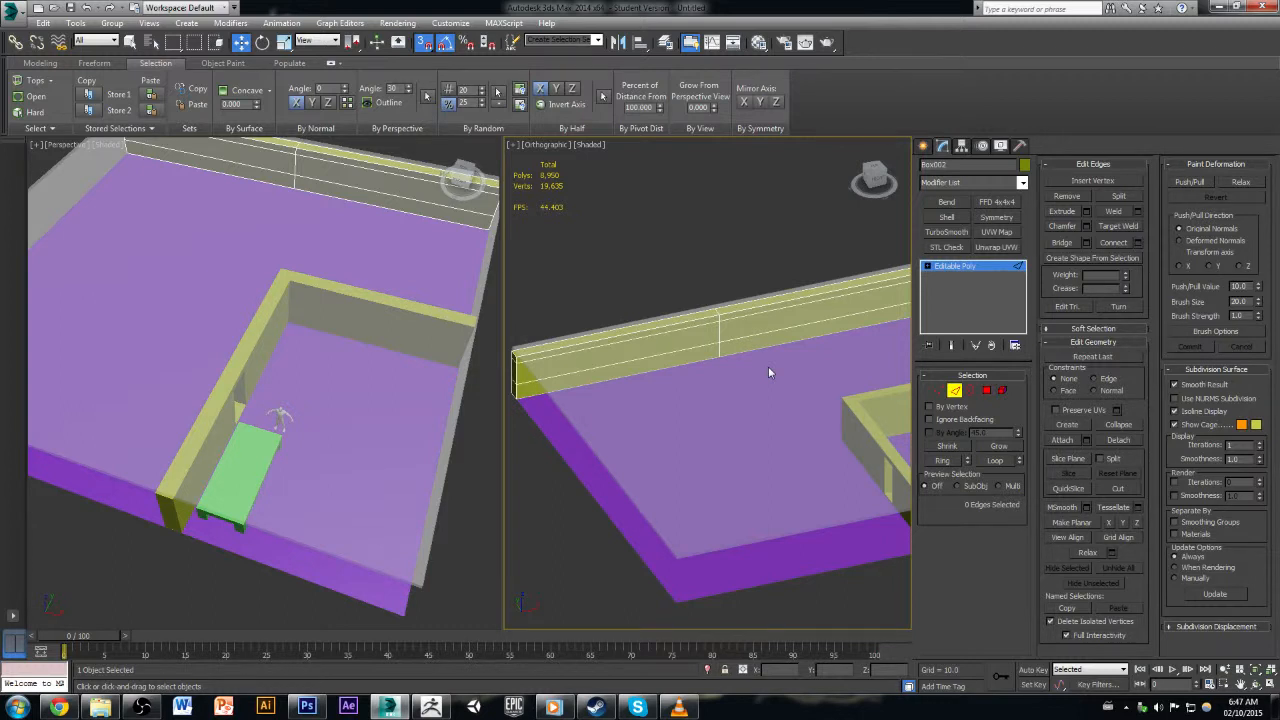
{"action": "double_click", "coordinate": [718, 336]}
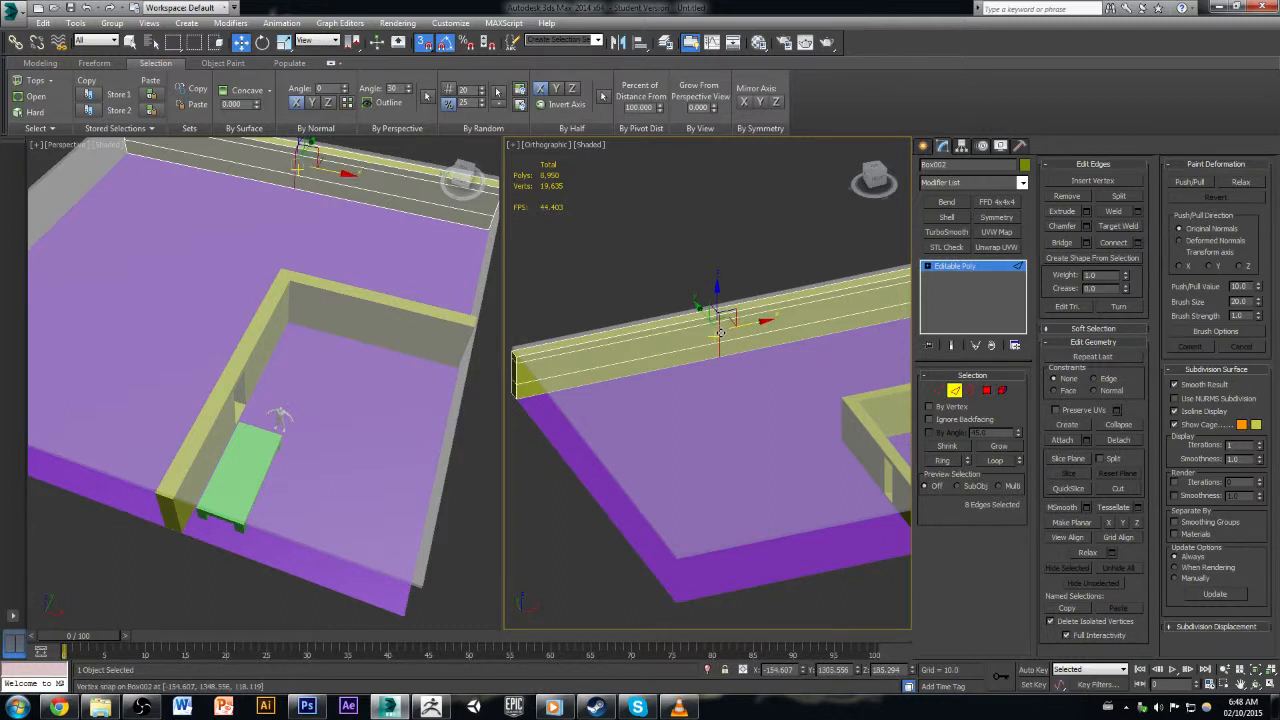
{"action": "left_click", "coordinate": [1079, 228]}
{"action": "left_click", "coordinate": [1086, 227]}
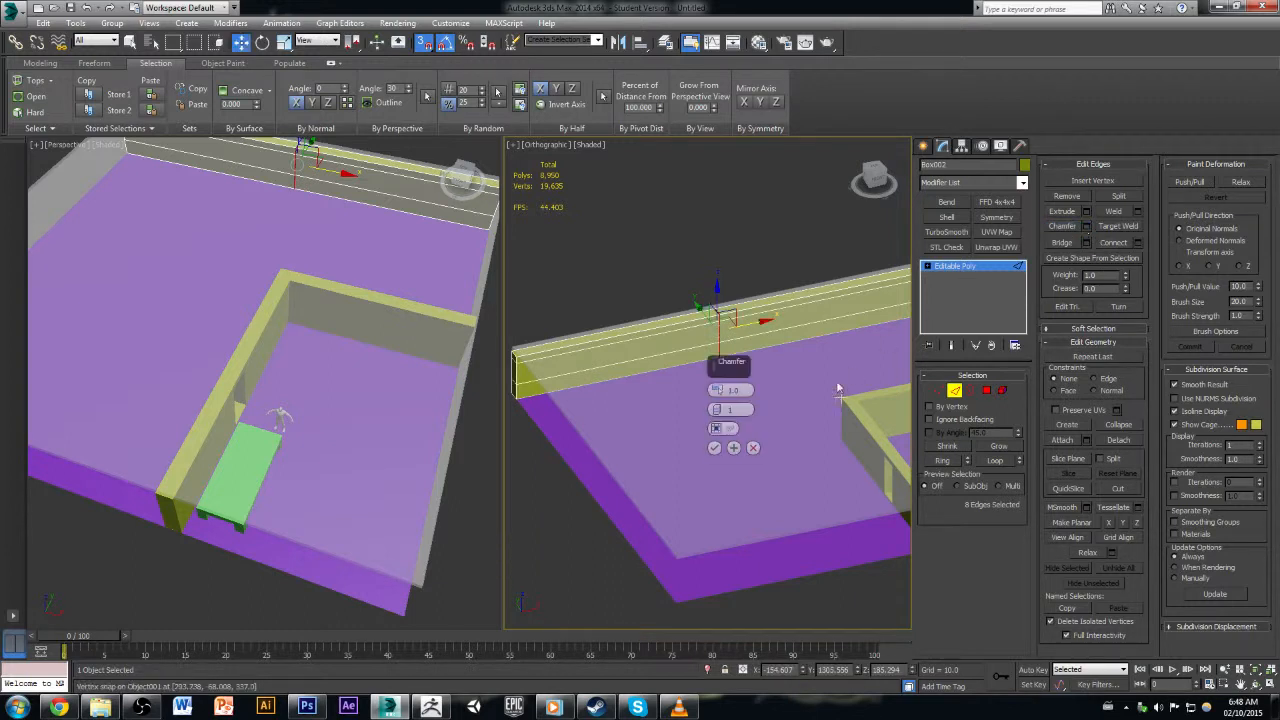
{"action": "mouse_move", "coordinate": [716, 390]}
{"action": "left_mouse_down"}
{"action": "mouse_move", "coordinate": [730, 364]}
{"action": "mouse_move", "coordinate": [746, 365]}
{"action": "mouse_move", "coordinate": [702, 388]}
{"action": "mouse_move", "coordinate": [724, 376]}
{"action": "mouse_move", "coordinate": [737, 389]}
{"action": "left_mouse_up"}
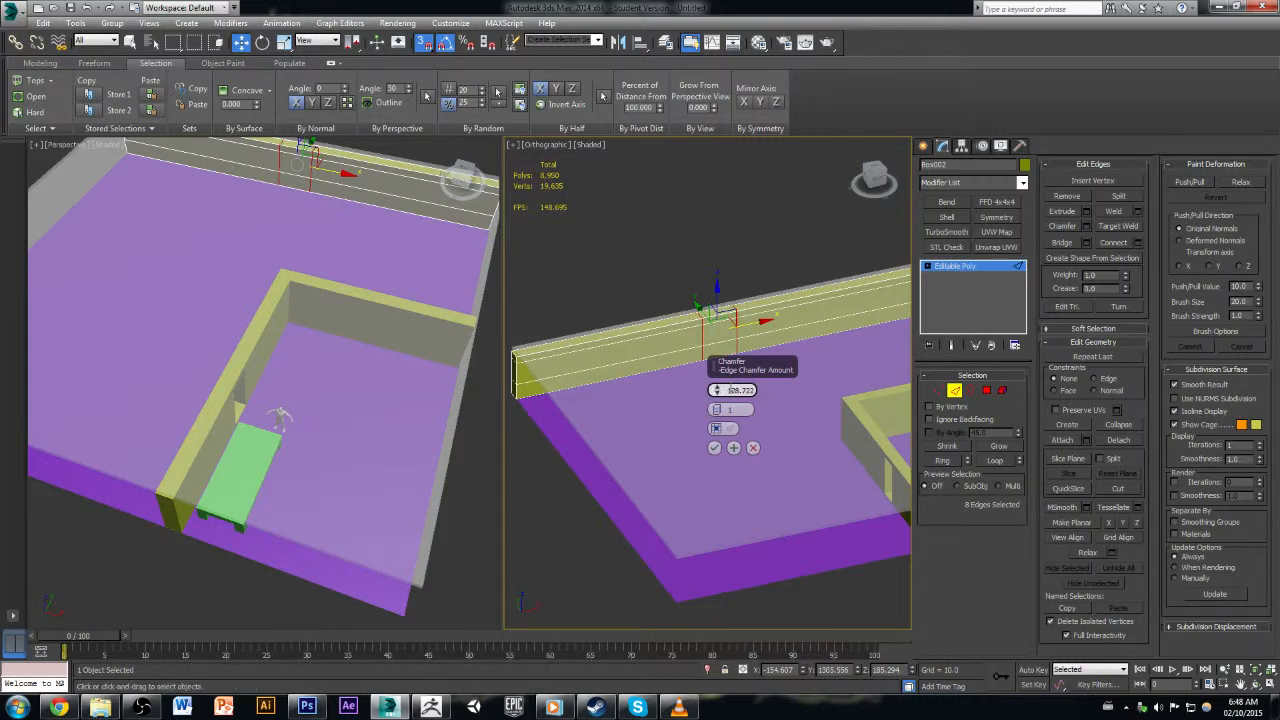
{"action": "left_click", "coordinate": [714, 447]}
{"action": "left_click", "coordinate": [820, 266]}
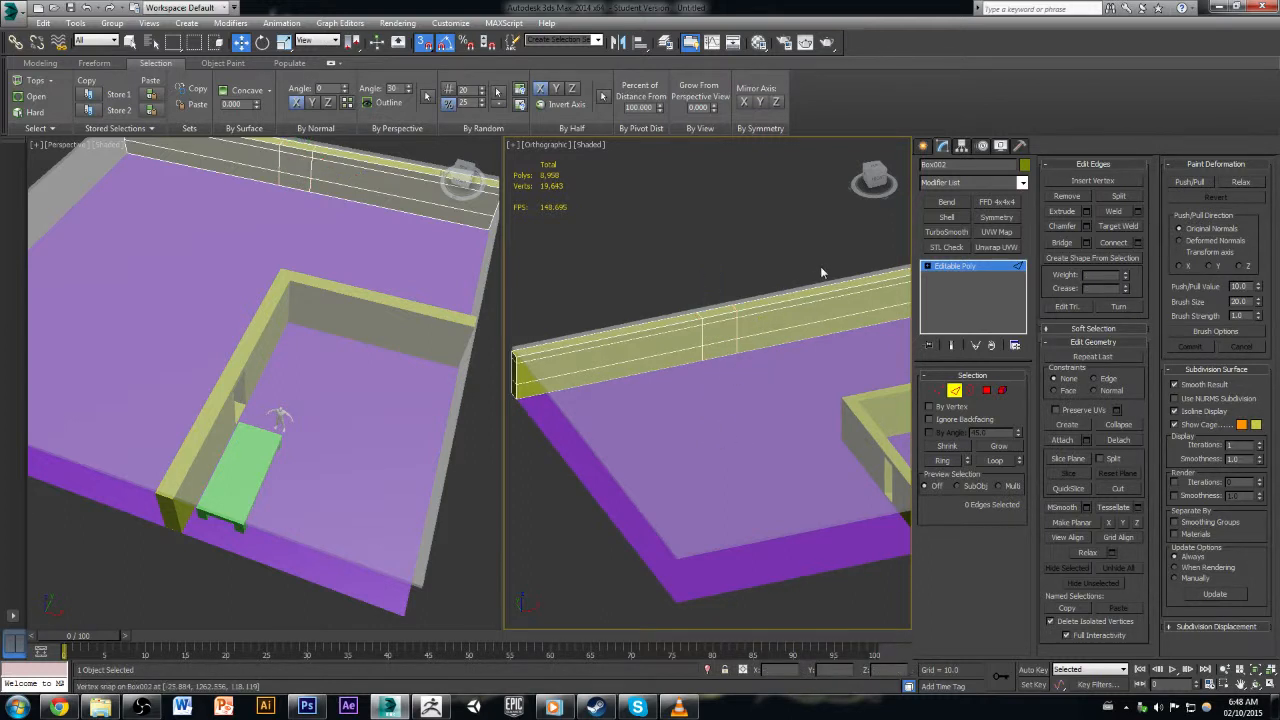
Step: Delete the two opposite polygons in the middle of the copied wall, between the horizontal loops, to start a window opening
{"action": "middle_click_drag", "start_coordinate": [820, 266], "coordinate": [673, 286], "text": "alt"}
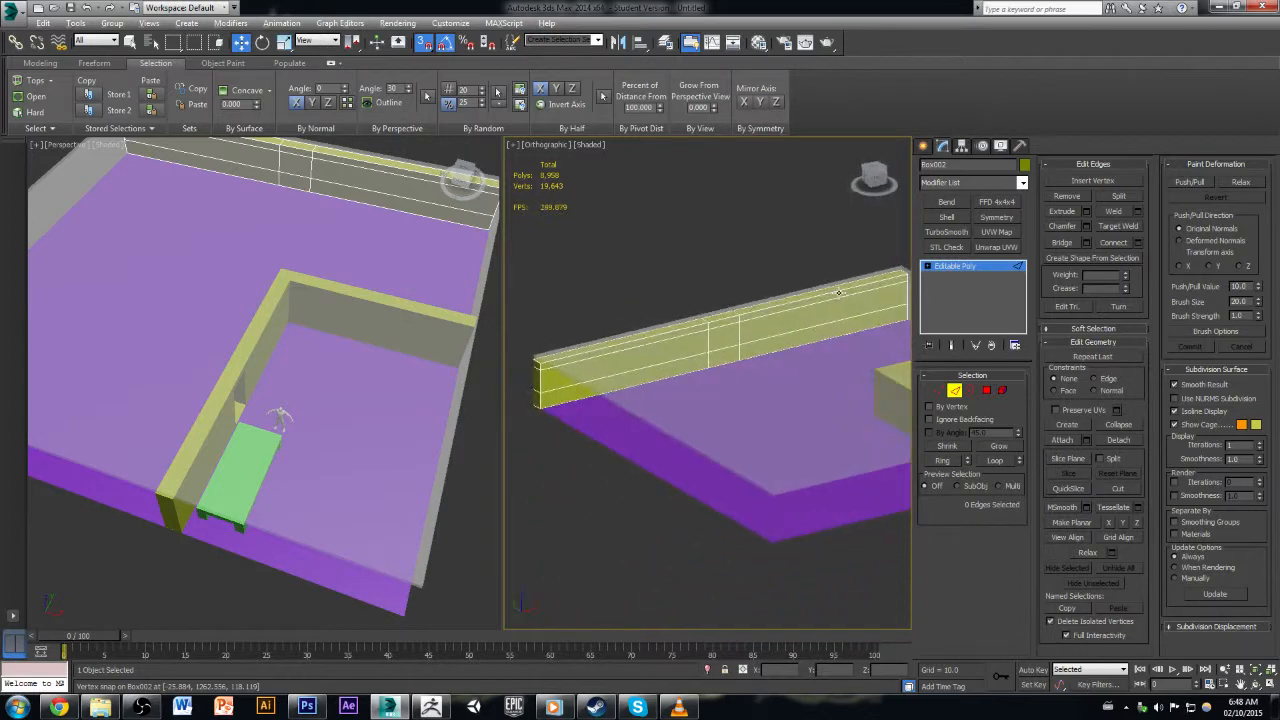
{"action": "scroll", "coordinate": [684, 289], "scroll_direction": "up", "scroll_amount": 2}
{"action": "left_click", "coordinate": [986, 390]}
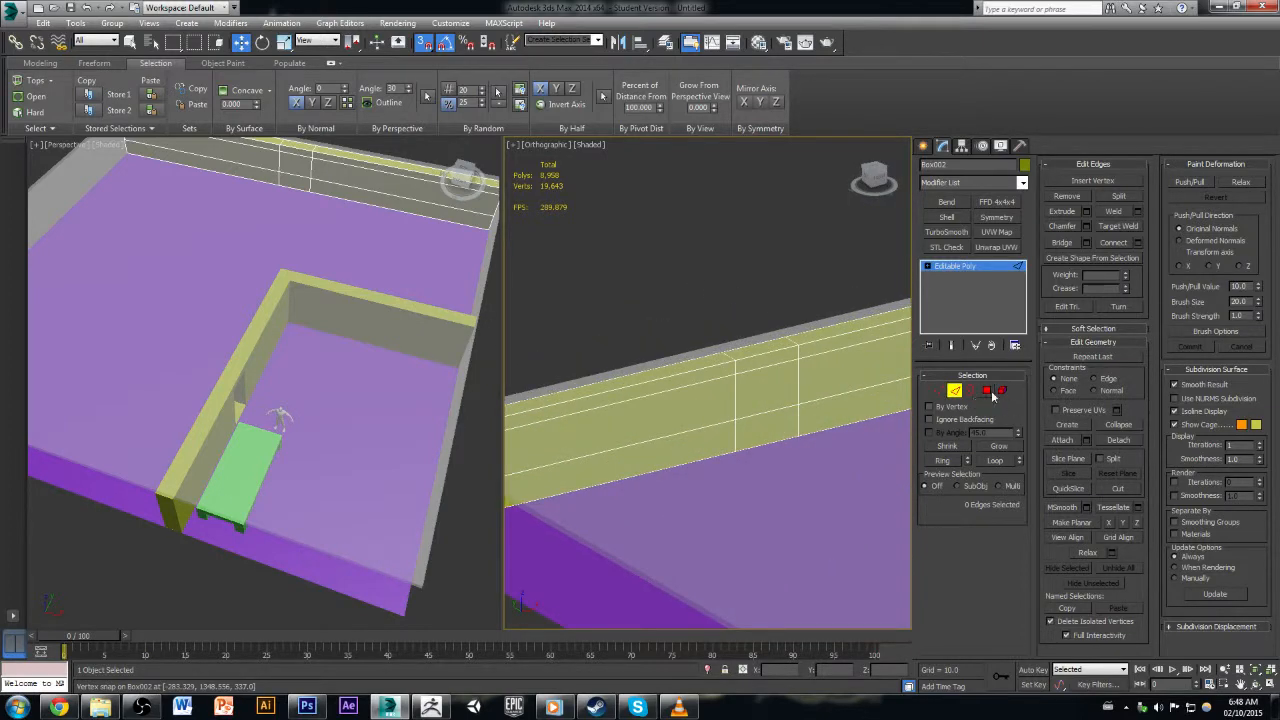
{"action": "left_click", "coordinate": [743, 401]}
{"action": "mouse_move", "coordinate": [743, 401]}
{"action": "middle_mouse_down", "text": "alt"}
{"action": "mouse_move", "coordinate": [768, 421]}
{"action": "mouse_move", "coordinate": [755, 415]}
{"action": "middle_mouse_up", "text": "alt"}
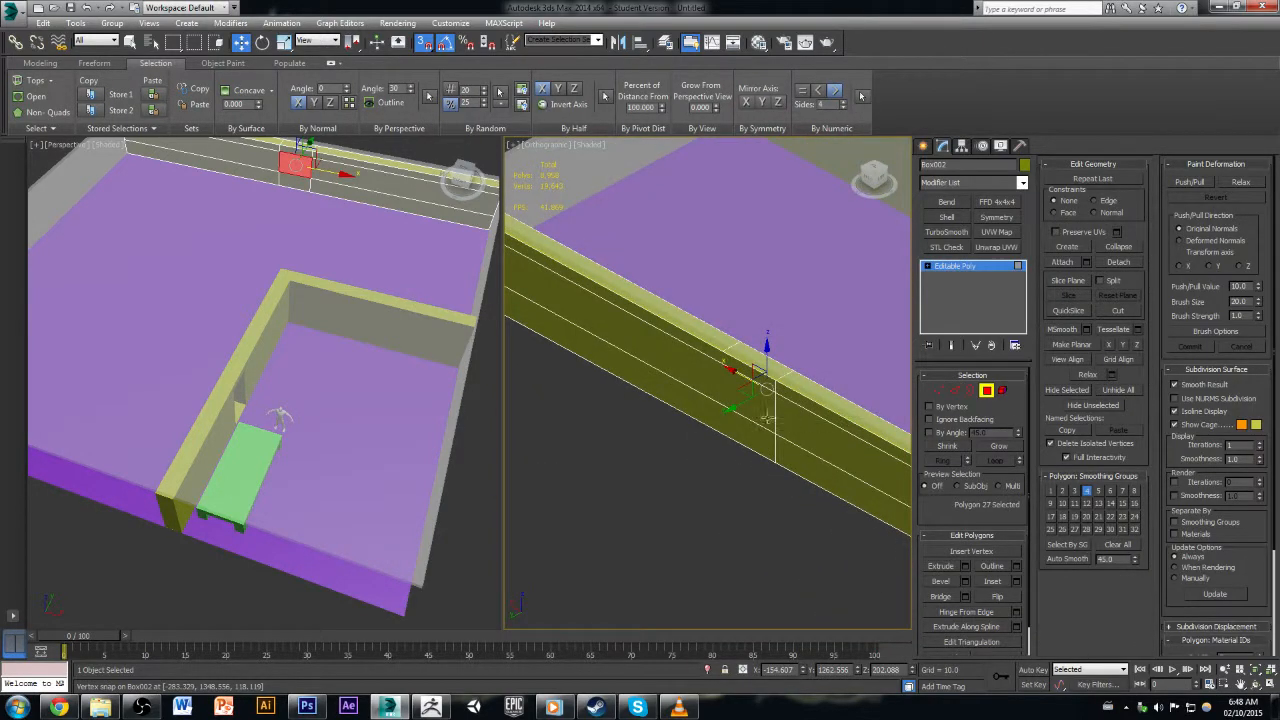
{"action": "left_click", "coordinate": [750, 413], "text": "ctrl"}
{"action": "key", "text": "Delete"}
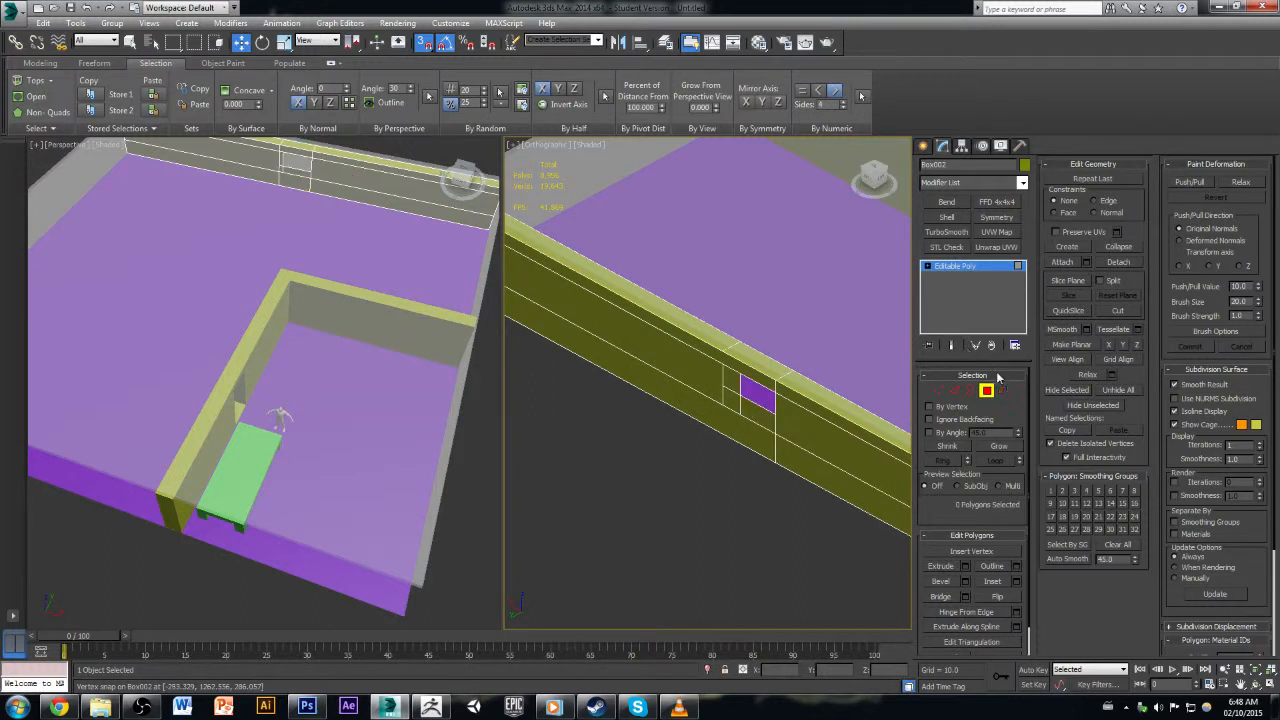
Step: Bridge the two open borders of the window hole through the wall's thickness
{"action": "left_click", "coordinate": [971, 391]}
{"action": "left_click", "coordinate": [753, 421]}
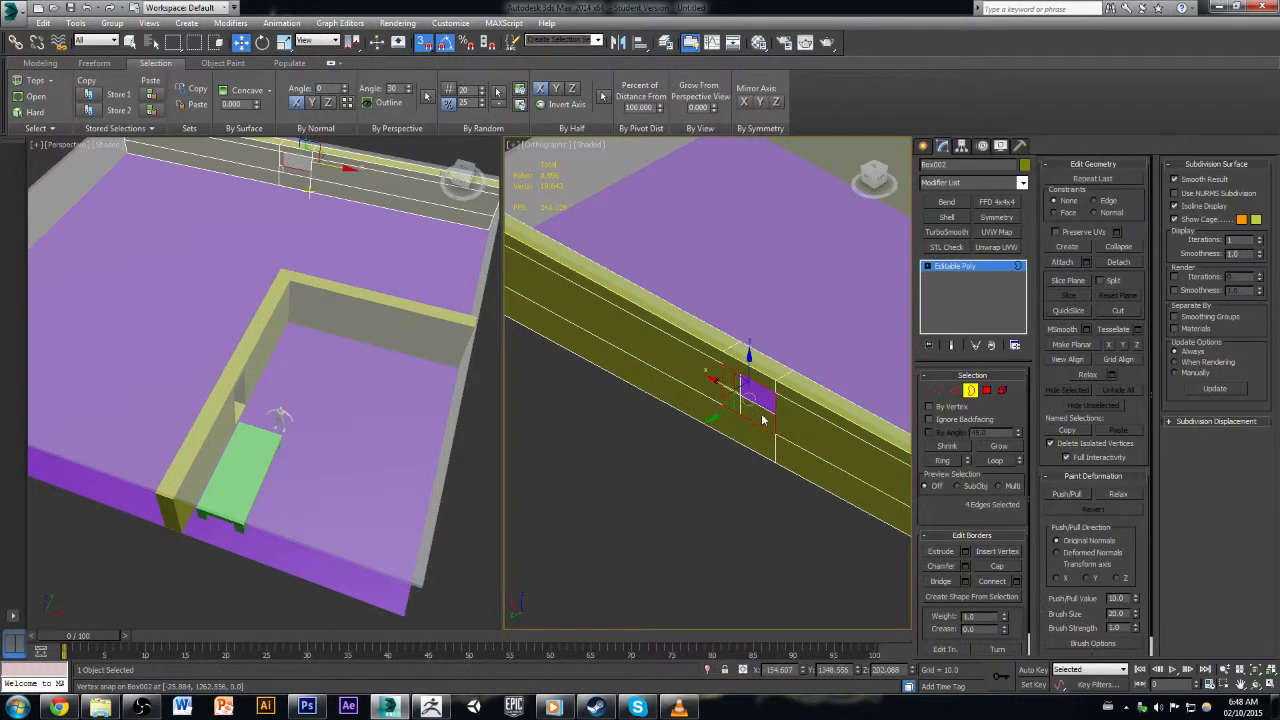
{"action": "left_click", "coordinate": [941, 583]}
{"action": "left_click", "coordinate": [792, 547]}
Step: Connect the long edges between the window and the wall's +X end with 2 vertical segments, pinch -32 and slide 20
{"action": "scroll", "coordinate": [790, 514], "scroll_direction": "down", "scroll_amount": 5}
{"action": "middle_click_drag", "start_coordinate": [792, 514], "coordinate": [545, 427], "text": "alt"}
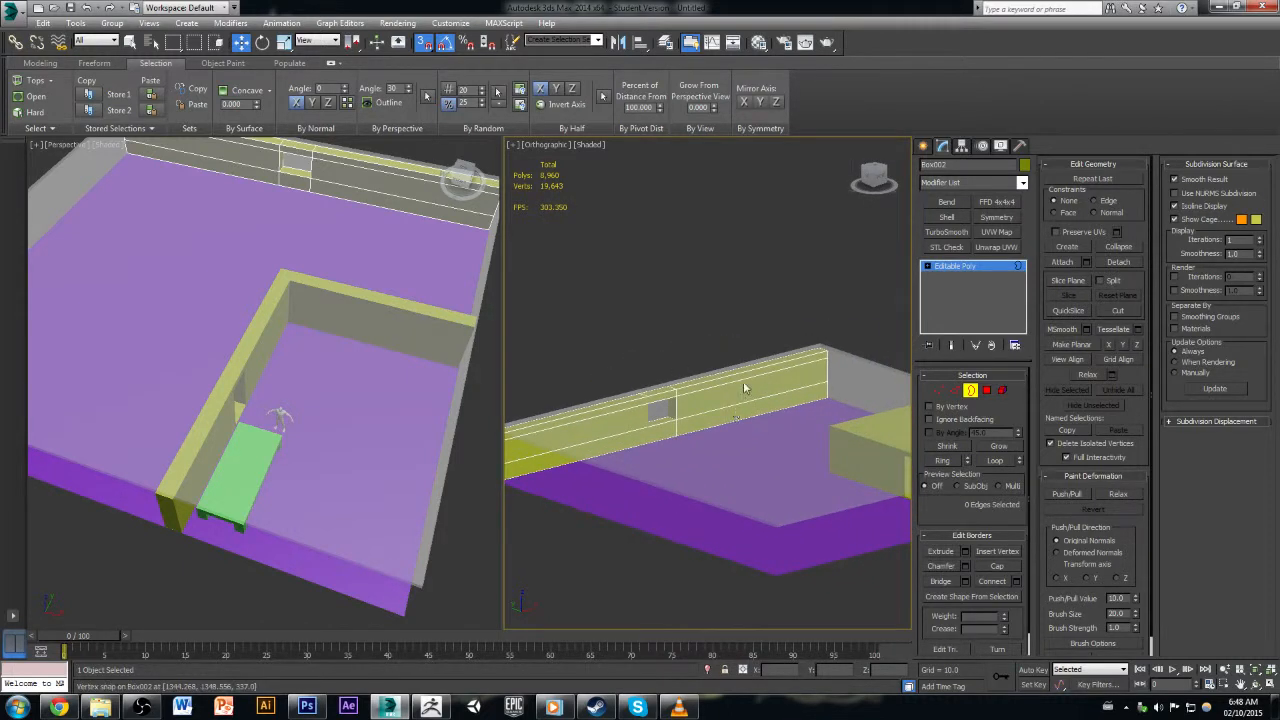
{"action": "left_click", "coordinate": [975, 393]}
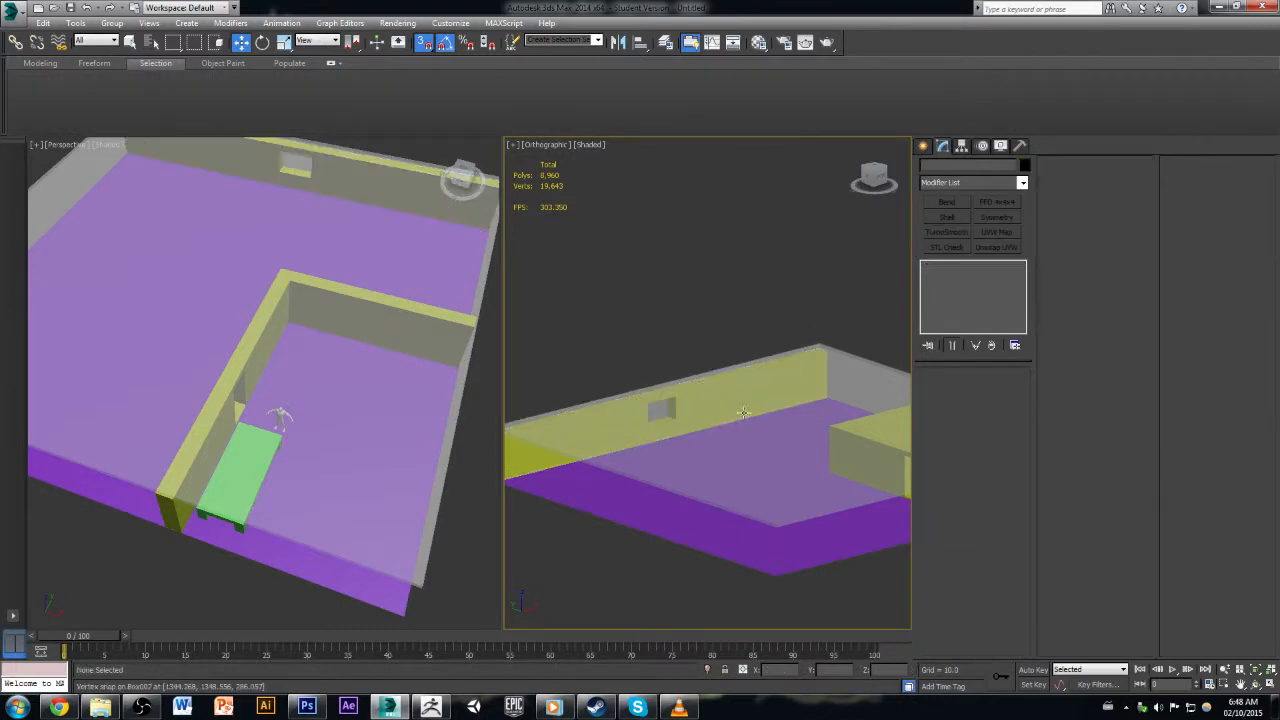
{"action": "scroll", "coordinate": [752, 394], "scroll_direction": "up", "scroll_amount": 3}
{"action": "left_click", "coordinate": [954, 391]}
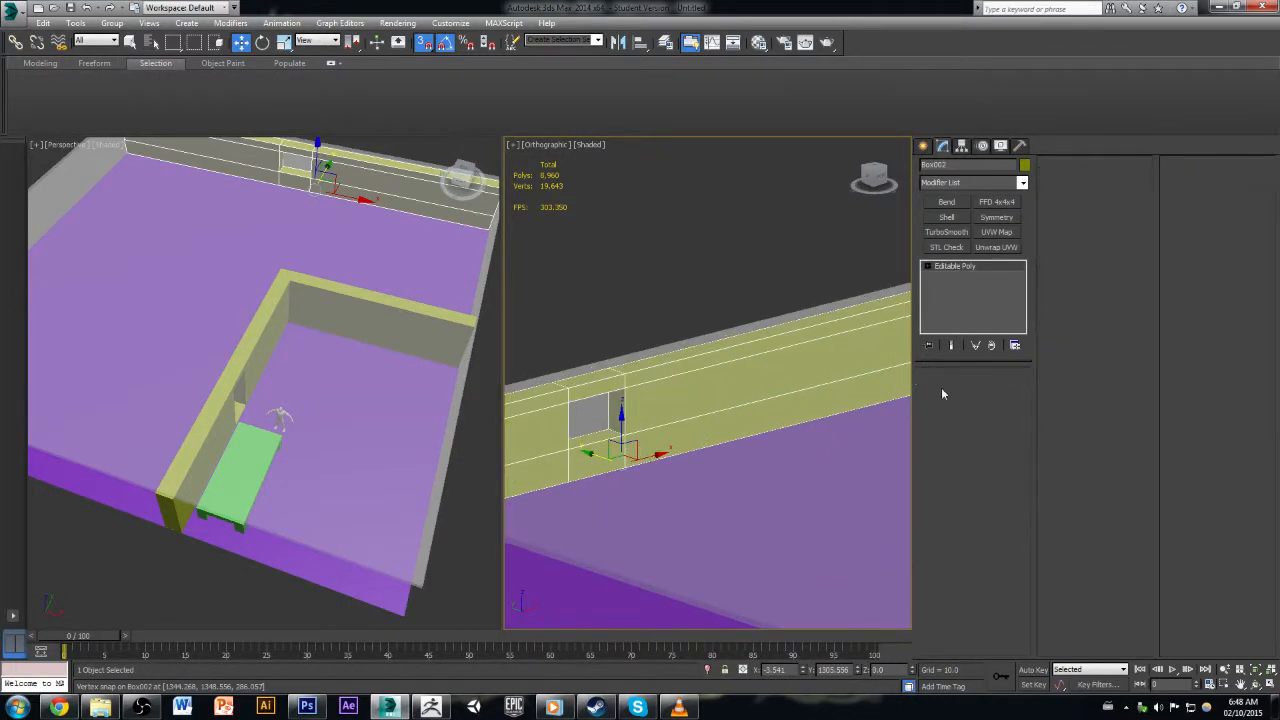
{"action": "left_click_drag", "start_coordinate": [802, 463], "coordinate": [894, 355]}
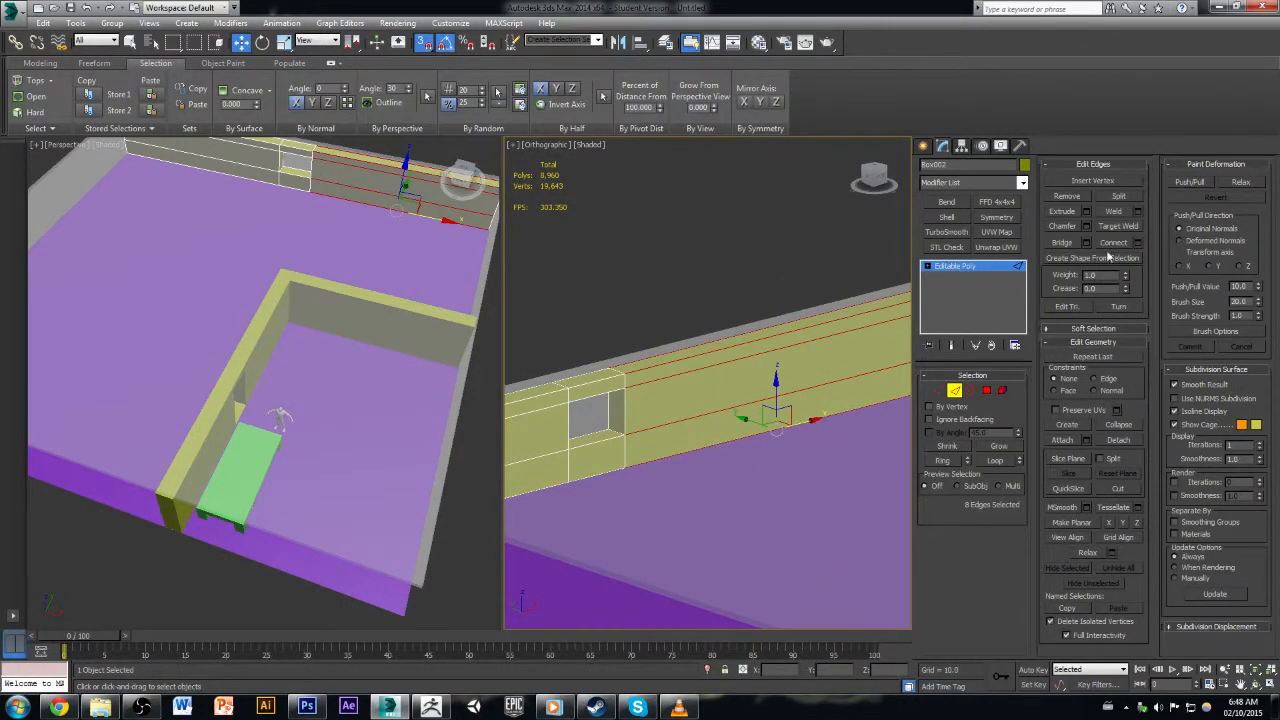
{"action": "left_click", "coordinate": [1138, 243]}
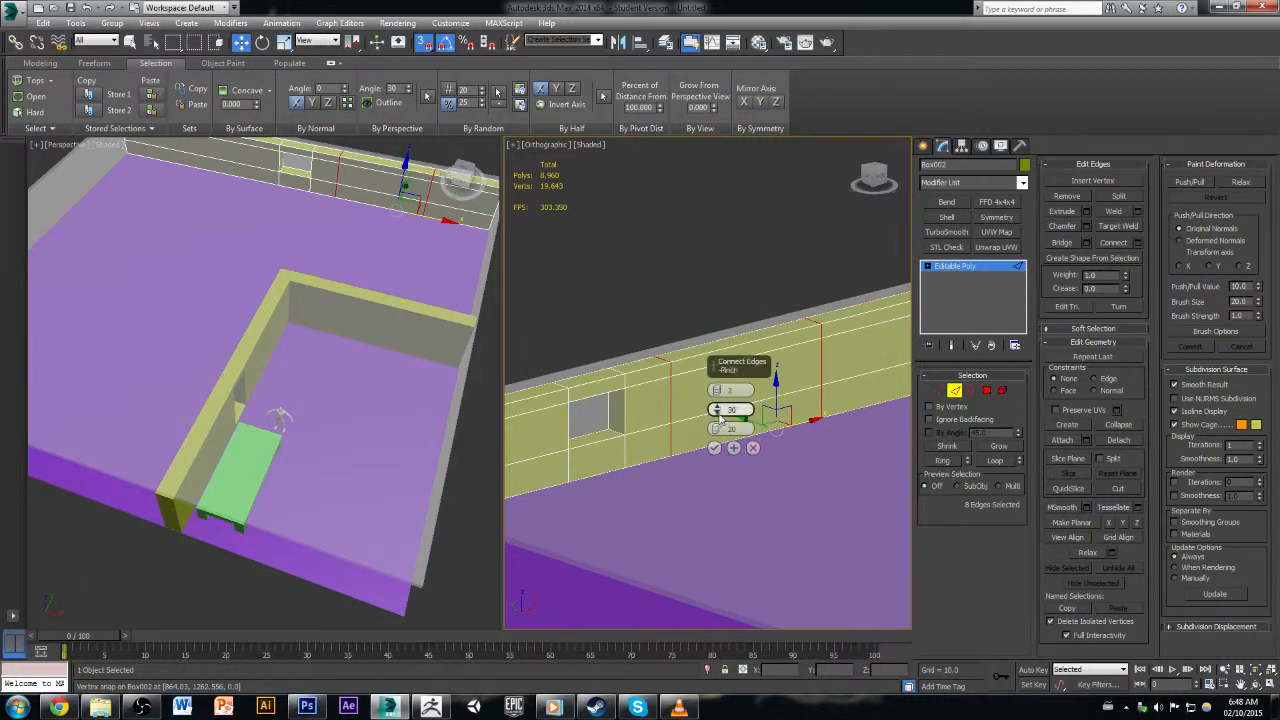
{"action": "left_click_drag", "start_coordinate": [717, 411], "coordinate": [756, 580]}
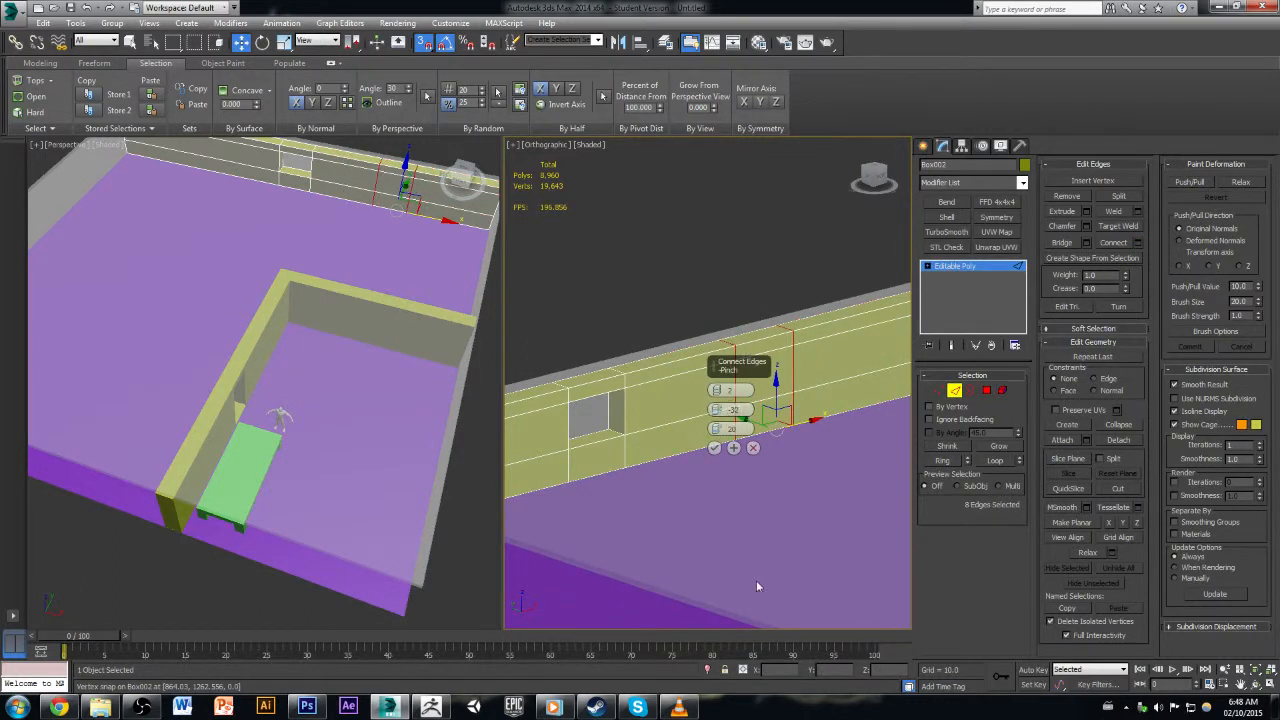
{"action": "left_click", "coordinate": [714, 448]}
Step: Connect the long edges between the window and the wall's -X end with 2 vertical segments, pinch -32 and slide -111
{"action": "middle_click_drag", "start_coordinate": [817, 443], "coordinate": [906, 453], "text": "alt"}
{"action": "scroll", "coordinate": [703, 459], "scroll_direction": "down", "scroll_amount": 2}
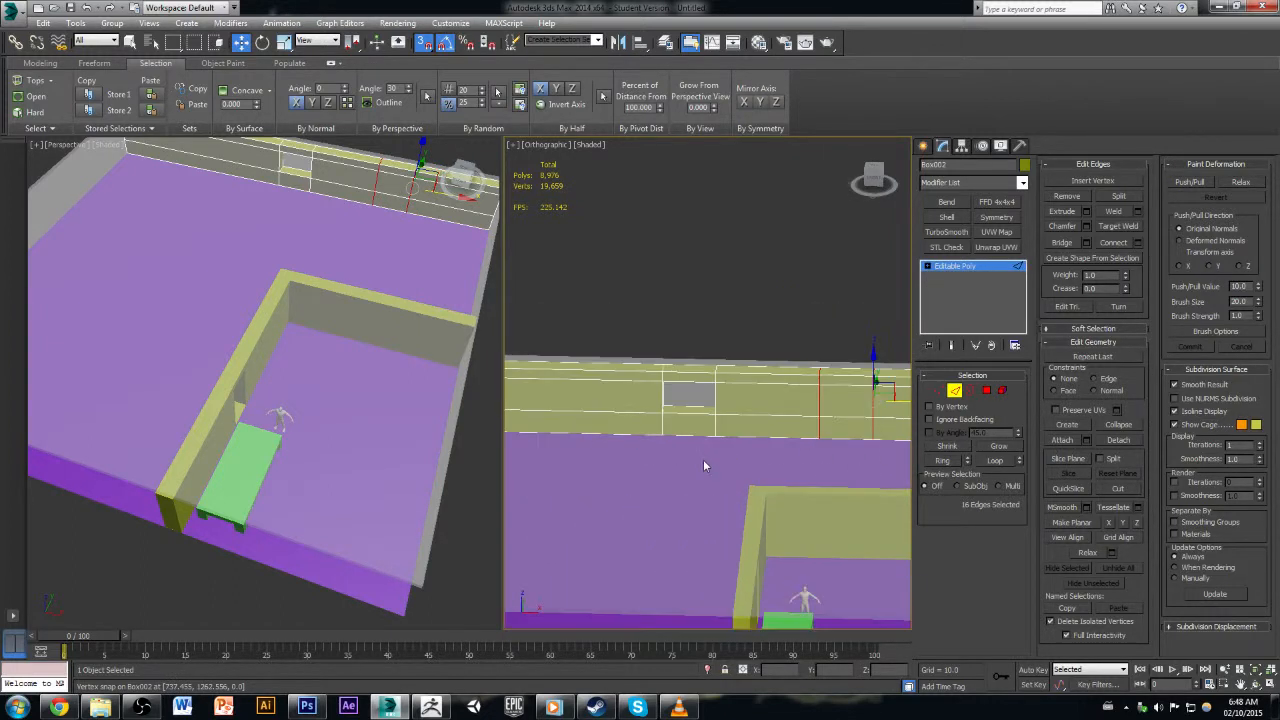
{"action": "middle_click_drag", "start_coordinate": [703, 459], "coordinate": [874, 455]}
{"action": "middle_click_drag", "start_coordinate": [874, 455], "coordinate": [880, 449], "text": "alt"}
{"action": "left_click_drag", "start_coordinate": [658, 326], "coordinate": [697, 501]}
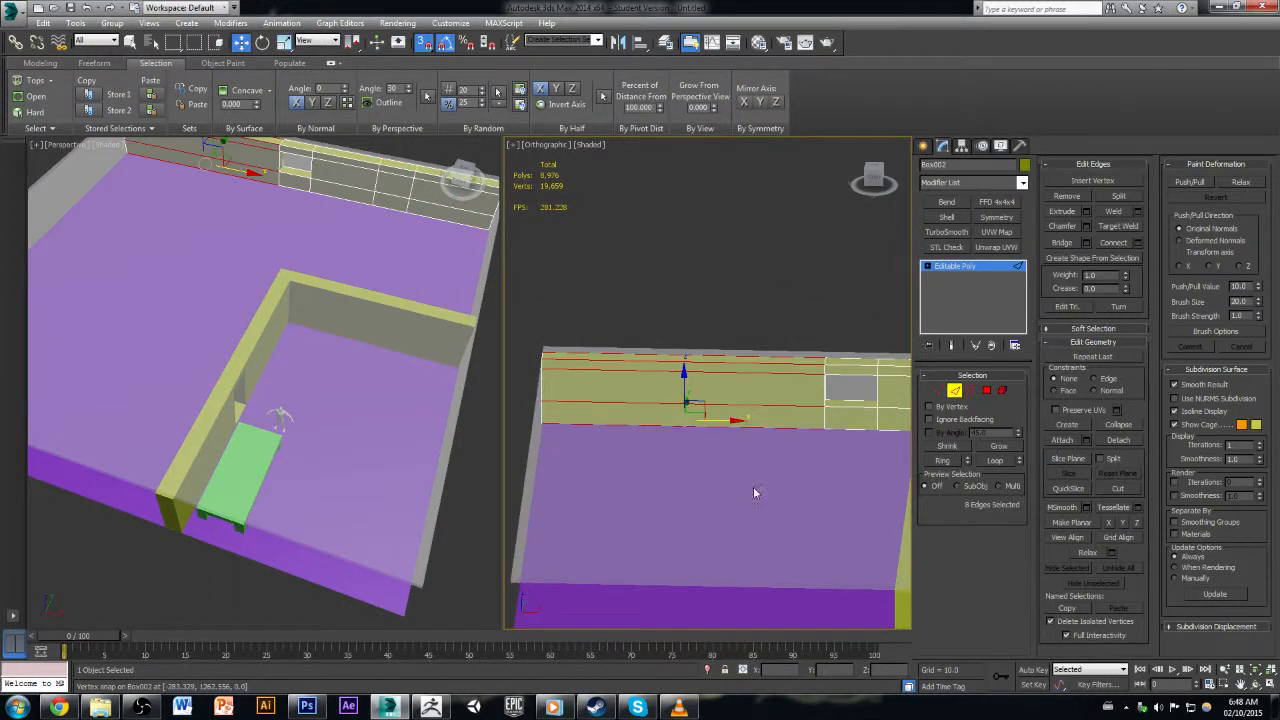
{"action": "left_click", "coordinate": [1138, 243]}
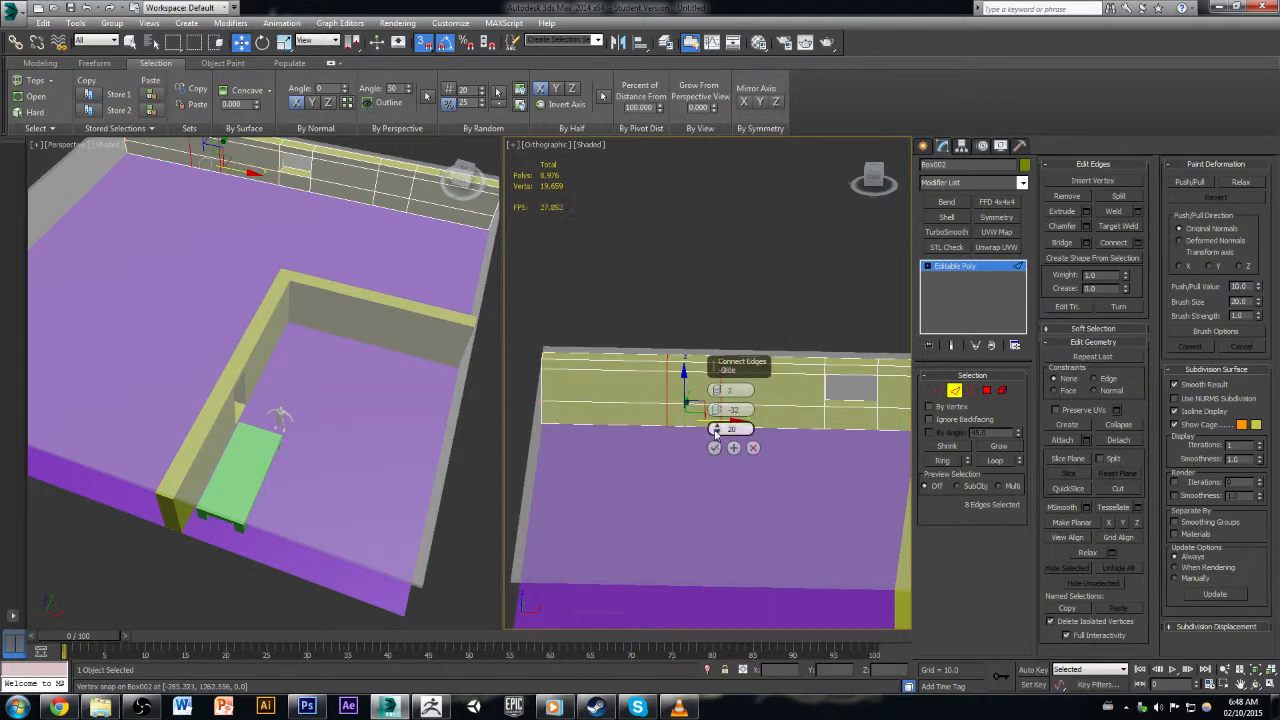
{"action": "left_click_drag", "start_coordinate": [715, 432], "coordinate": [789, 60]}
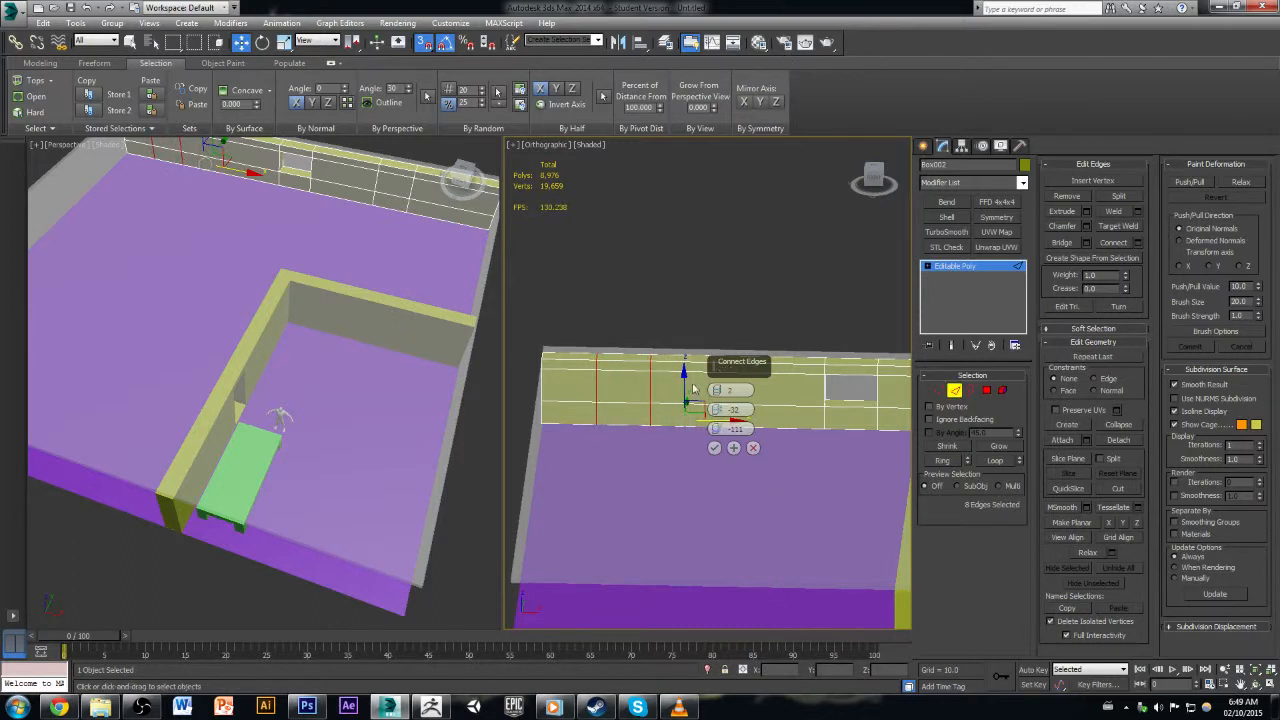
{"action": "left_click", "coordinate": [714, 448]}
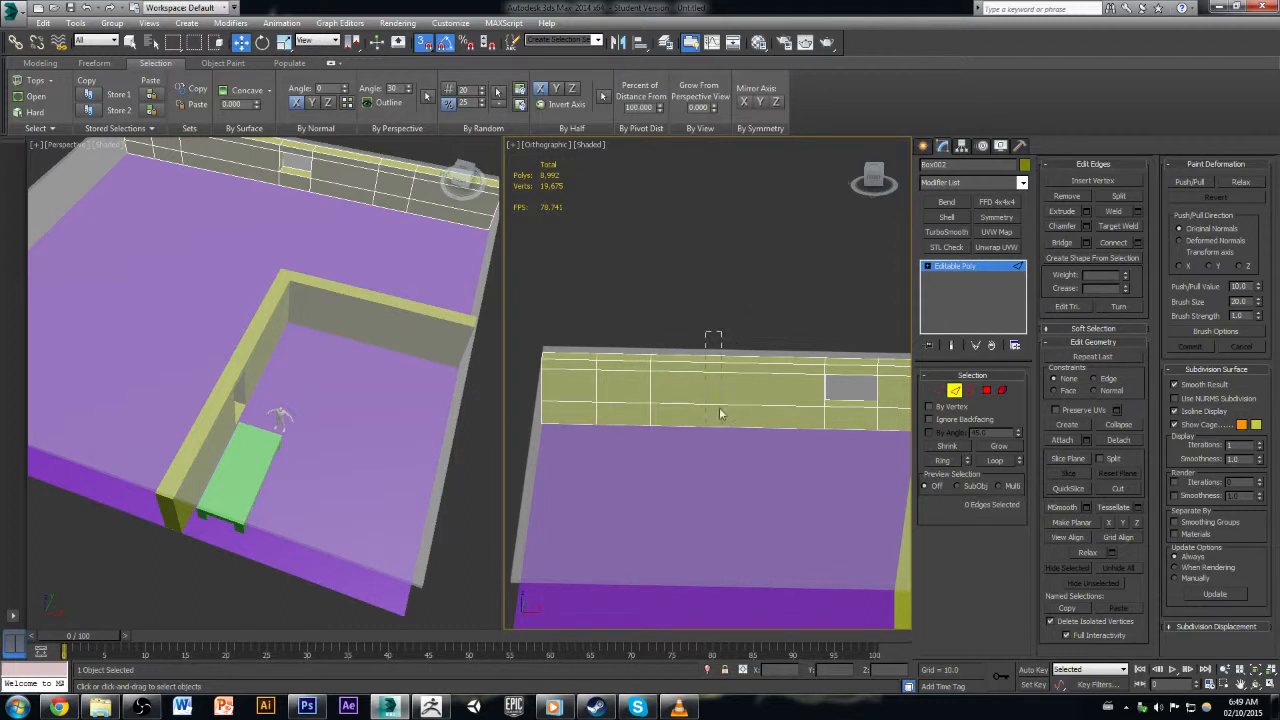
Step: Add 2 more vertical segments between the window and the neighbouring segment pair on its -X side, with pinch about -7 and adjusted slide
{"action": "key", "text": "ctrl+z"}
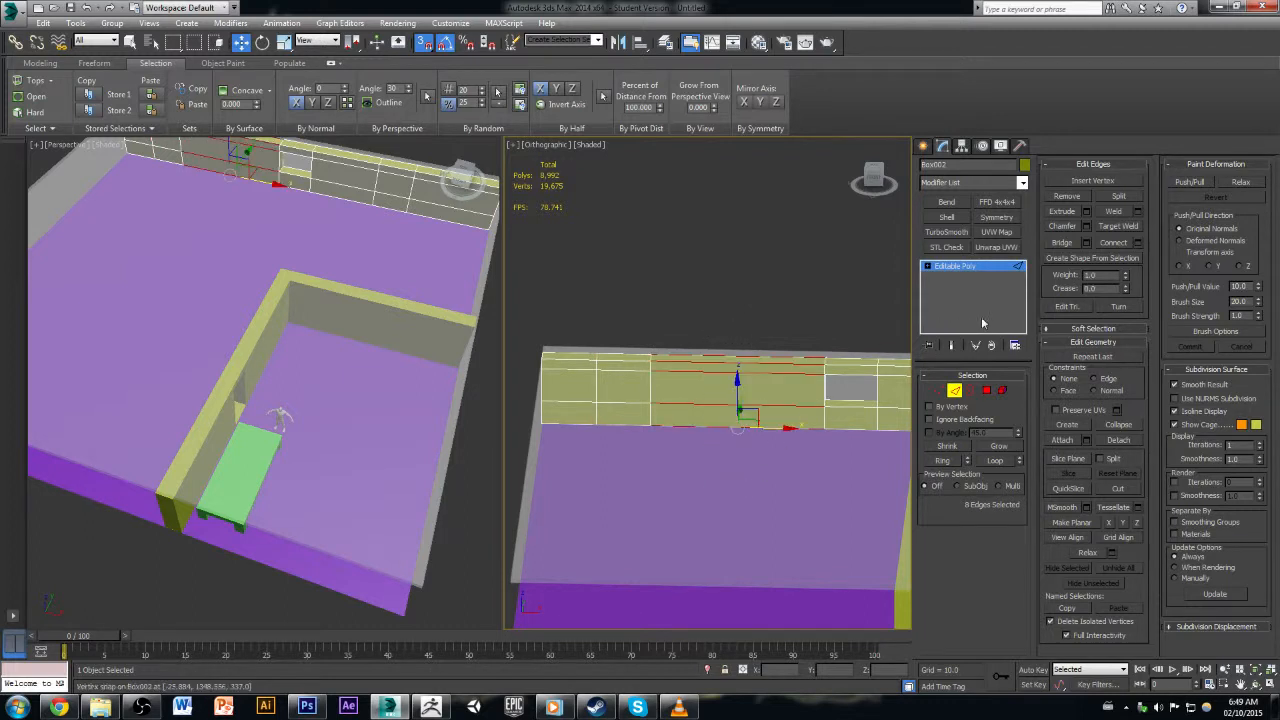
{"action": "left_click", "coordinate": [1137, 244]}
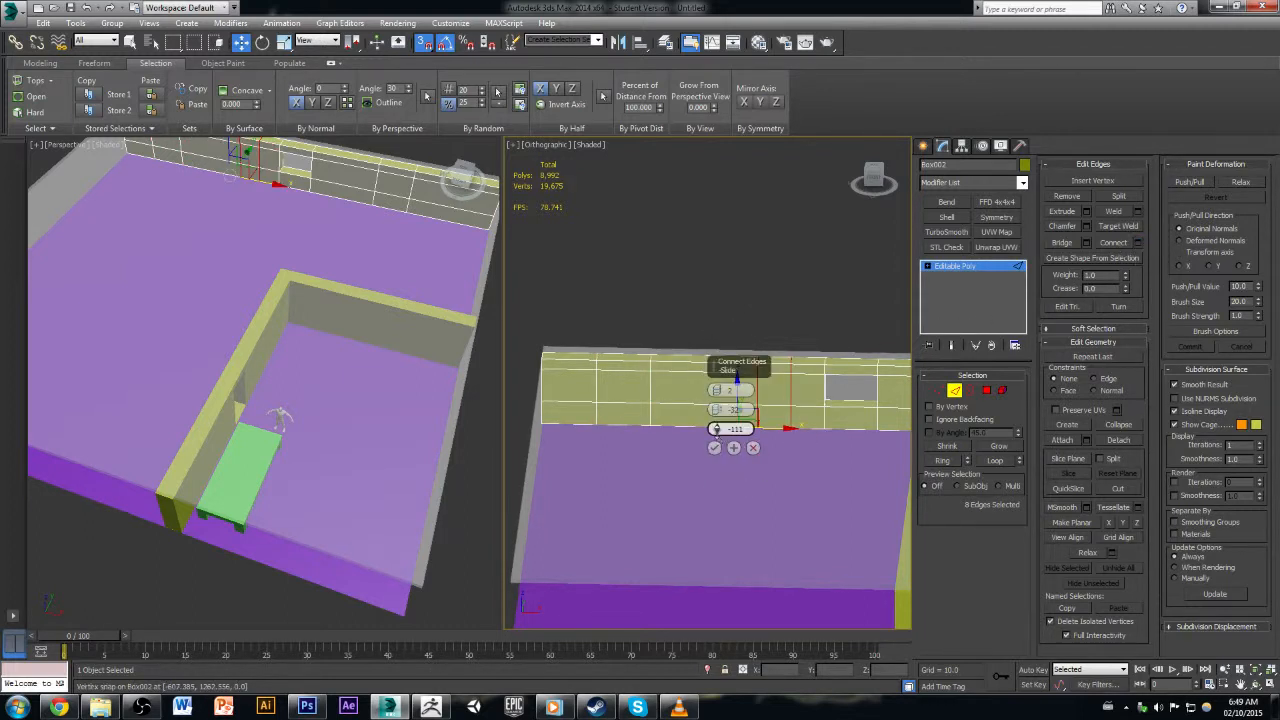
{"action": "left_click_drag", "start_coordinate": [715, 430], "coordinate": [711, 340]}
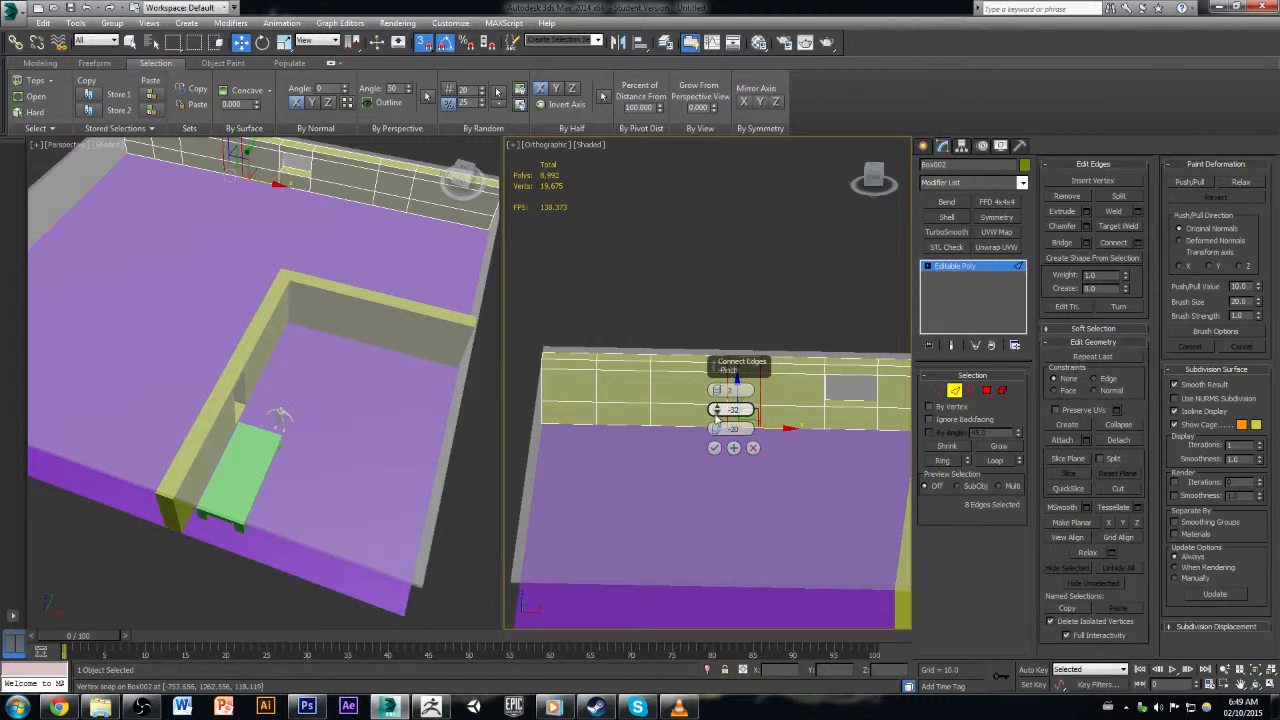
{"action": "left_click_drag", "start_coordinate": [718, 395], "coordinate": [724, 342]}
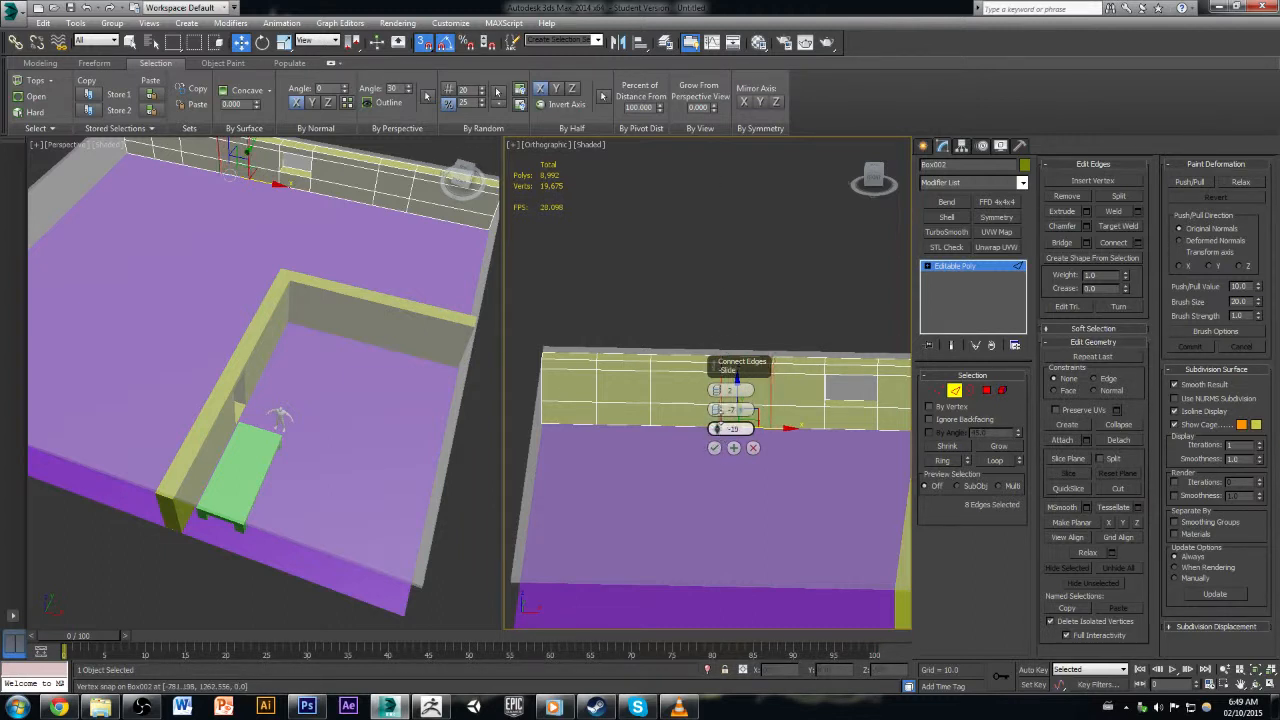
{"action": "left_click", "coordinate": [714, 447]}
{"action": "left_click", "coordinate": [754, 285]}
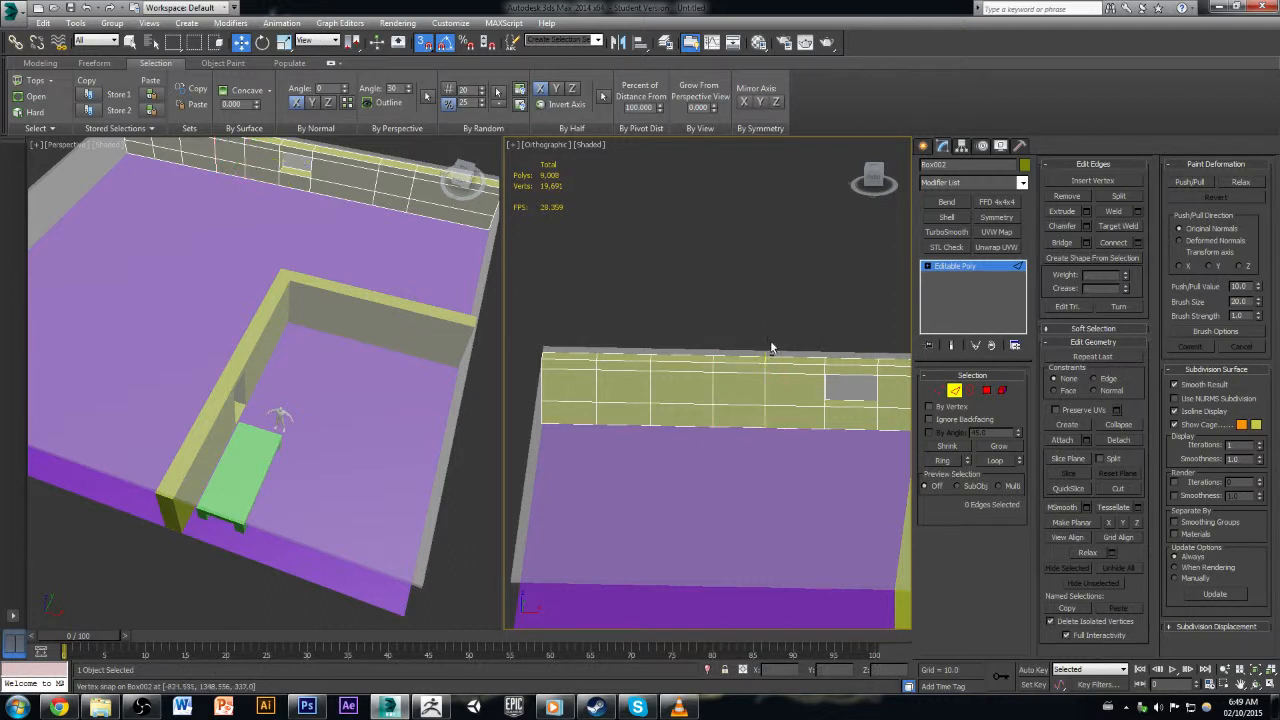
Step: Delete the three window-sized faces beside the existing window on both the outer and inner sides of the far wall
{"action": "middle_click_drag", "start_coordinate": [771, 346], "coordinate": [725, 340], "text": "alt"}
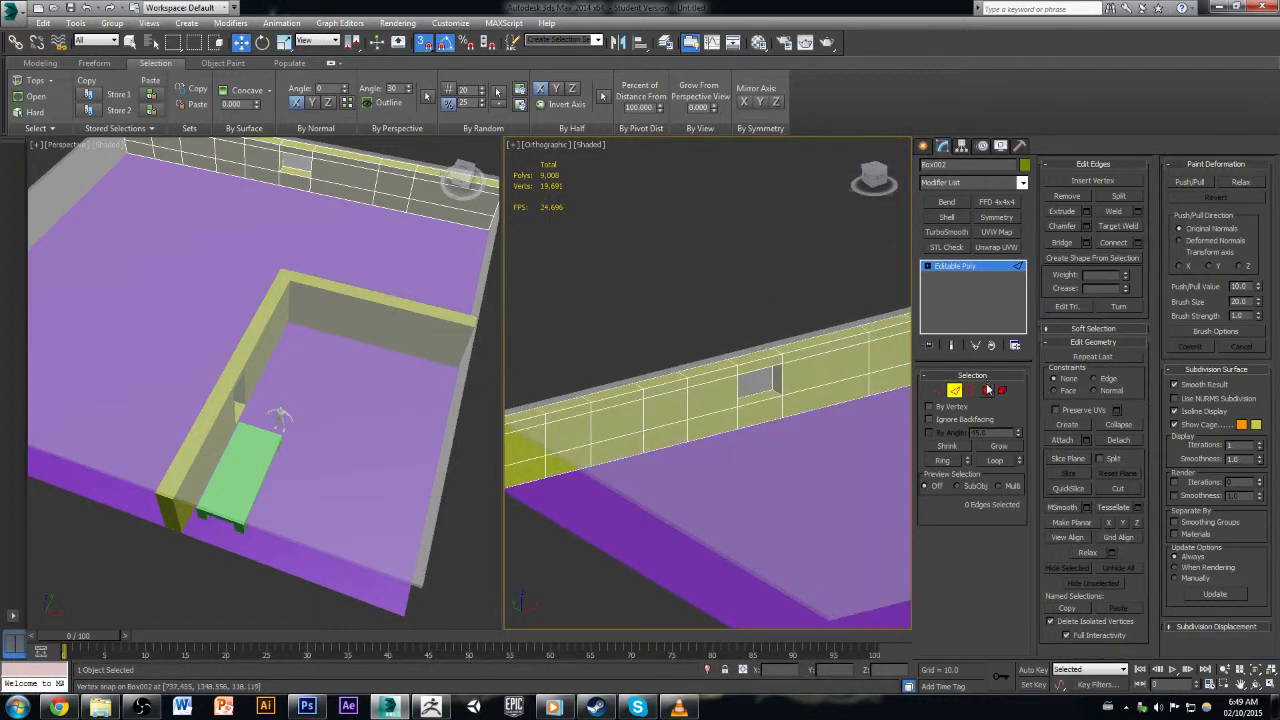
{"action": "left_click", "coordinate": [988, 389]}
{"action": "left_click", "coordinate": [890, 350]}
{"action": "mouse_move", "coordinate": [890, 363]}
{"action": "middle_mouse_down"}
{"action": "mouse_move", "coordinate": [734, 365]}
{"action": "mouse_move", "coordinate": [877, 376]}
{"action": "middle_mouse_up"}
{"action": "left_click", "coordinate": [716, 367], "text": "ctrl"}
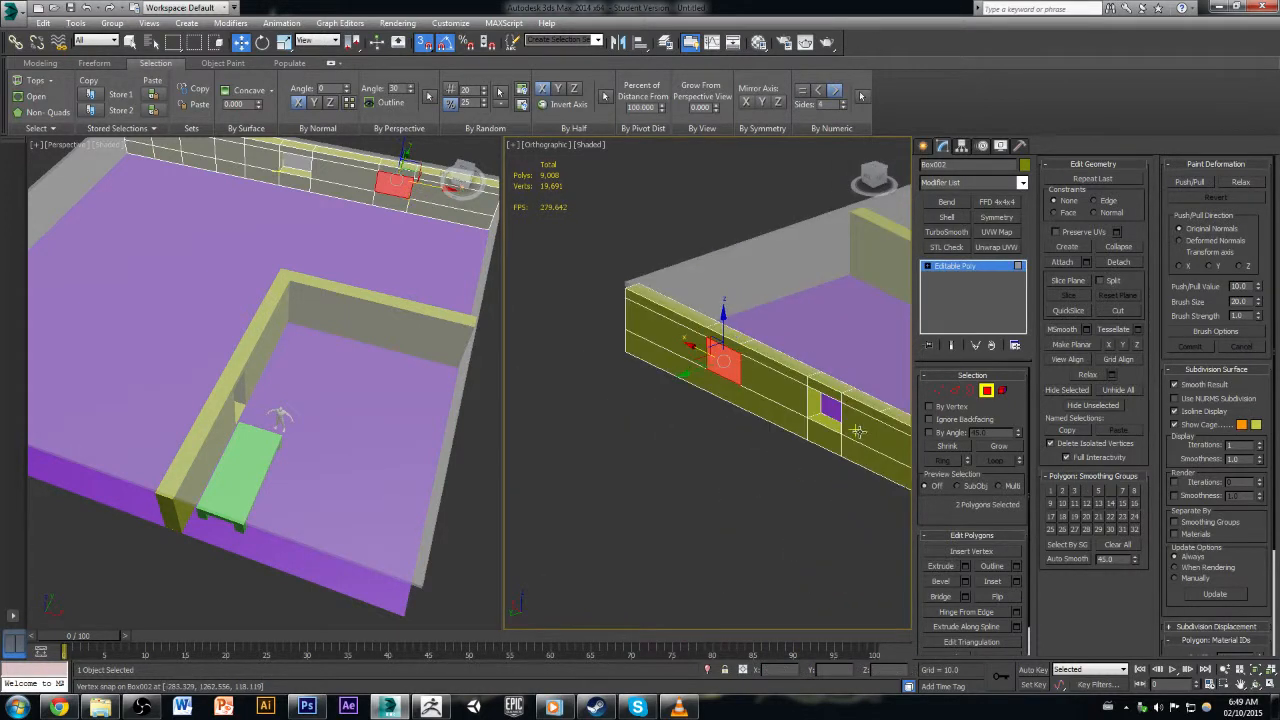
{"action": "middle_click_drag", "start_coordinate": [857, 432], "coordinate": [732, 397]}
{"action": "left_click", "coordinate": [812, 428], "text": "ctrl"}
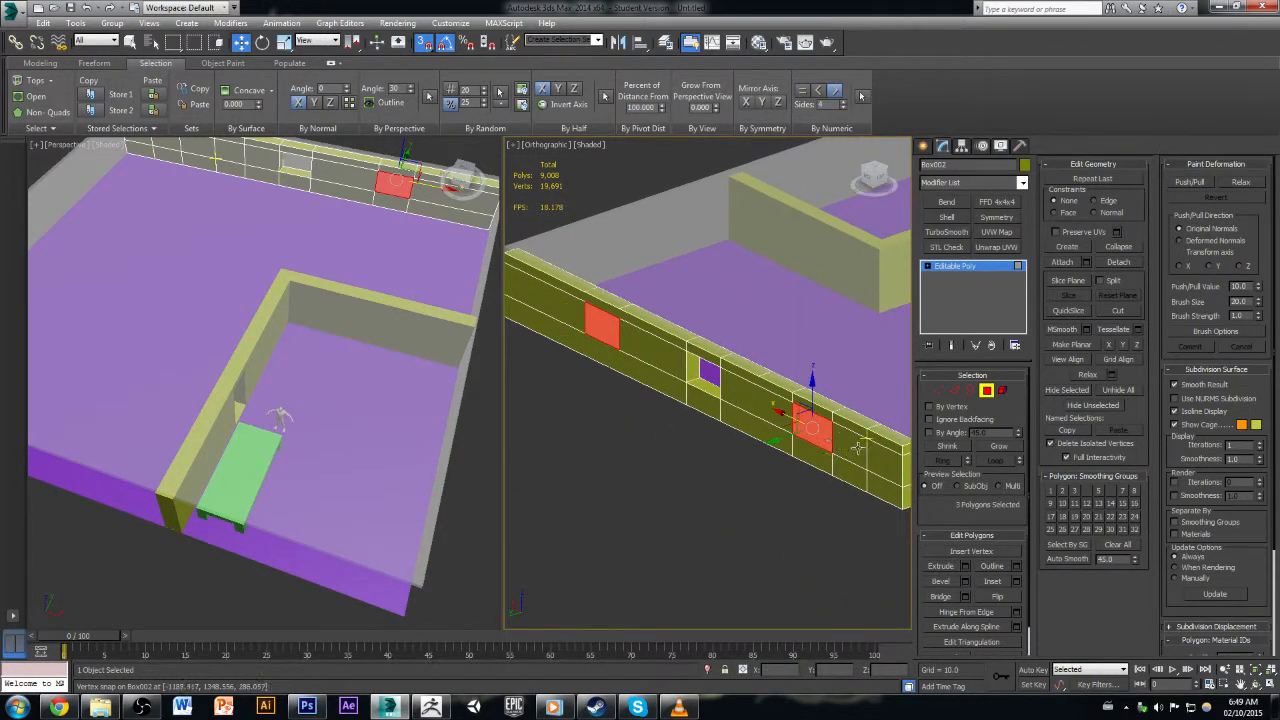
{"action": "middle_click_drag", "start_coordinate": [820, 430], "coordinate": [784, 457], "text": "alt"}
{"action": "left_click", "coordinate": [784, 457]}
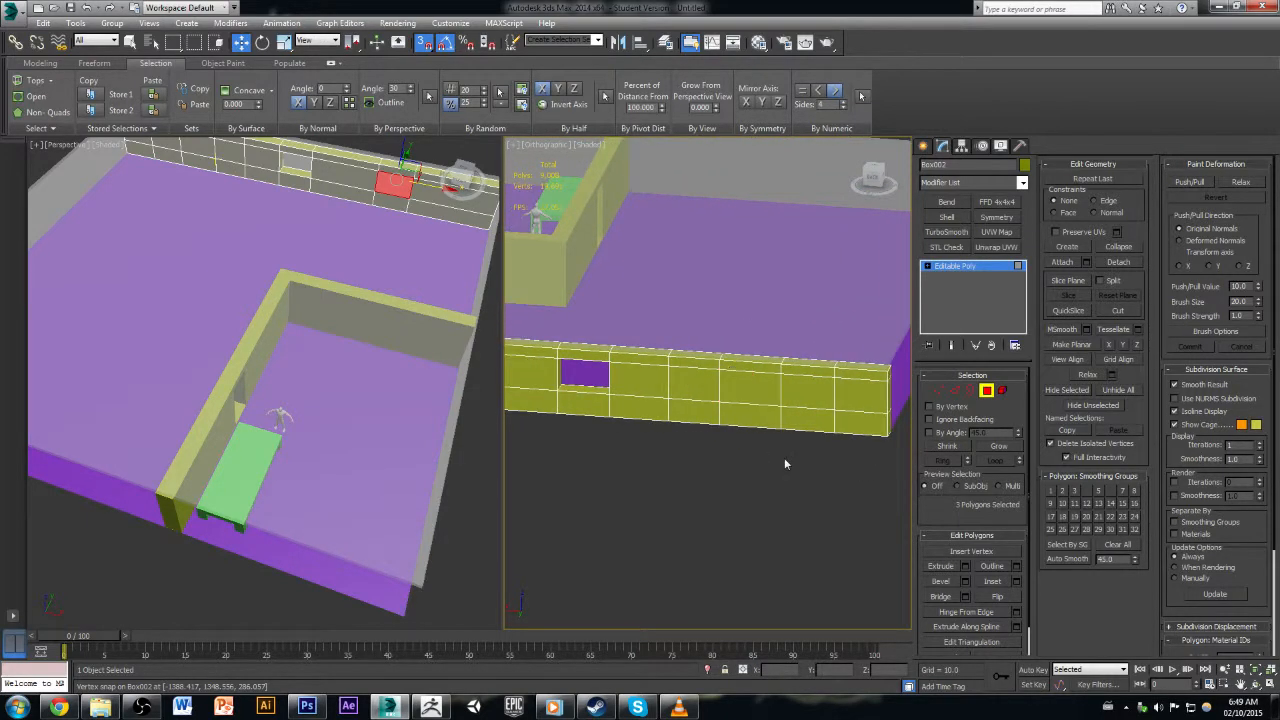
{"action": "left_click", "coordinate": [793, 385]}
{"action": "left_click", "coordinate": [692, 384], "text": "ctrl"}
{"action": "middle_click_drag", "start_coordinate": [835, 402], "coordinate": [819, 378], "text": "alt"}
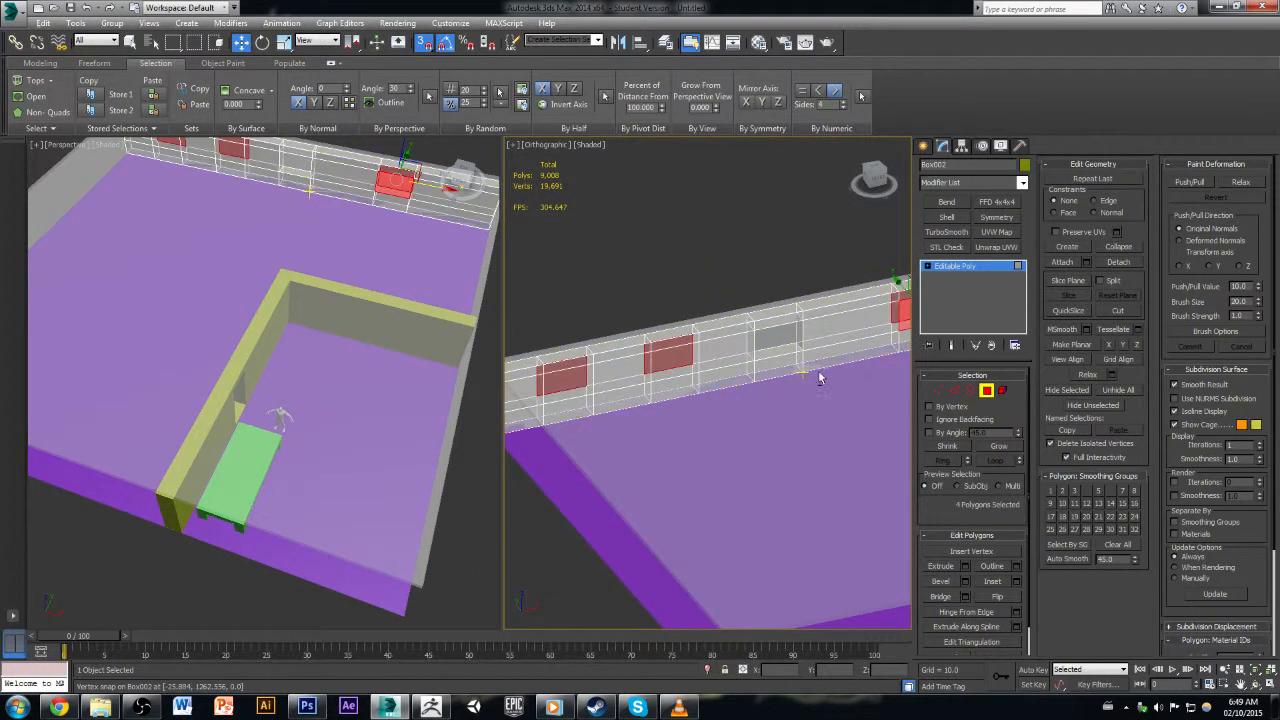
{"action": "middle_click_drag", "start_coordinate": [712, 378], "coordinate": [815, 366]}
{"action": "scroll", "coordinate": [814, 366], "scroll_direction": "up", "scroll_amount": 2}
{"action": "left_click", "coordinate": [780, 345], "text": "ctrl"}
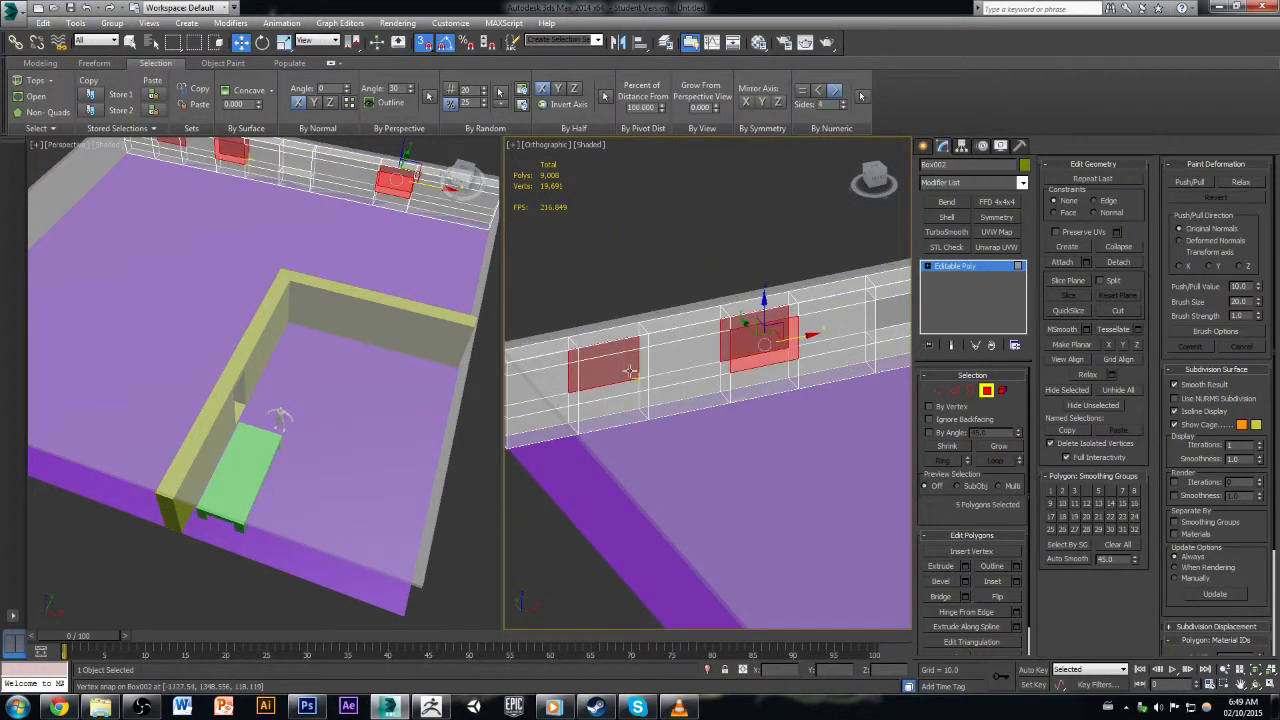
{"action": "left_click", "coordinate": [629, 371], "text": "ctrl"}
{"action": "scroll", "coordinate": [873, 354], "scroll_direction": "down", "scroll_amount": 2}
{"action": "middle_click_drag", "start_coordinate": [832, 396], "coordinate": [663, 411]}
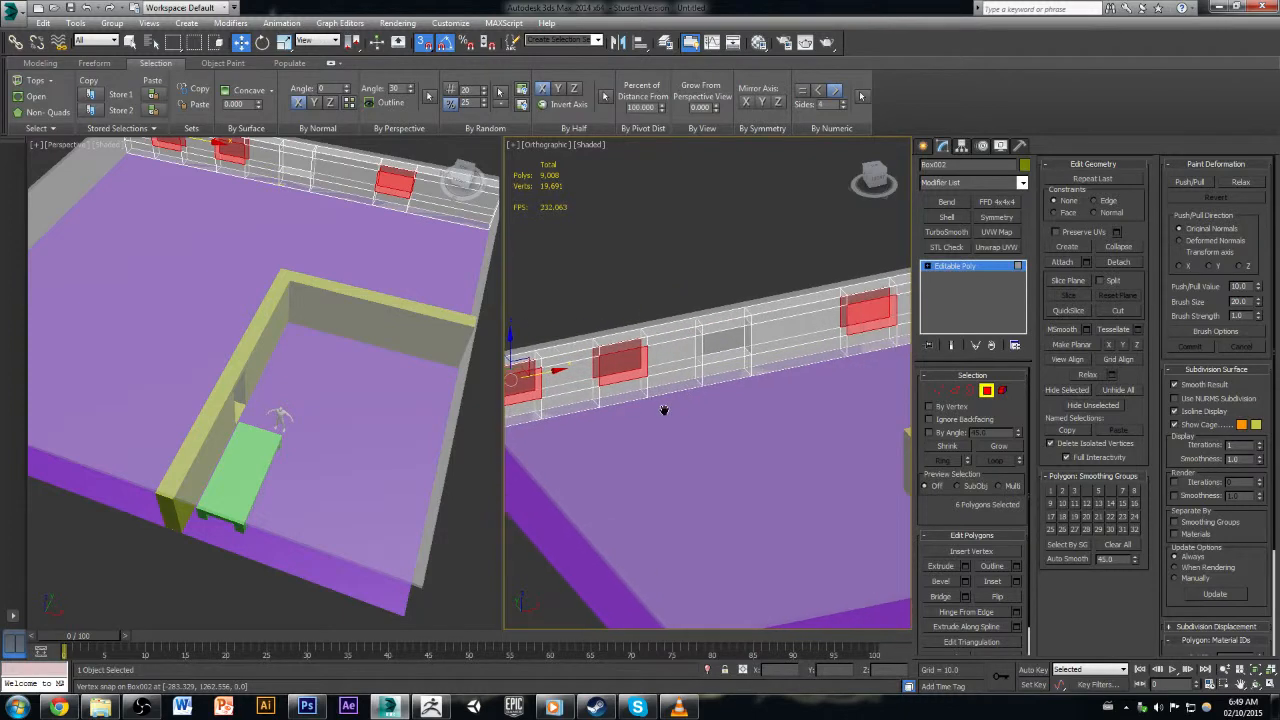
{"action": "scroll", "coordinate": [663, 411], "scroll_direction": "down", "scroll_amount": 2}
{"action": "key", "text": "Delete"}
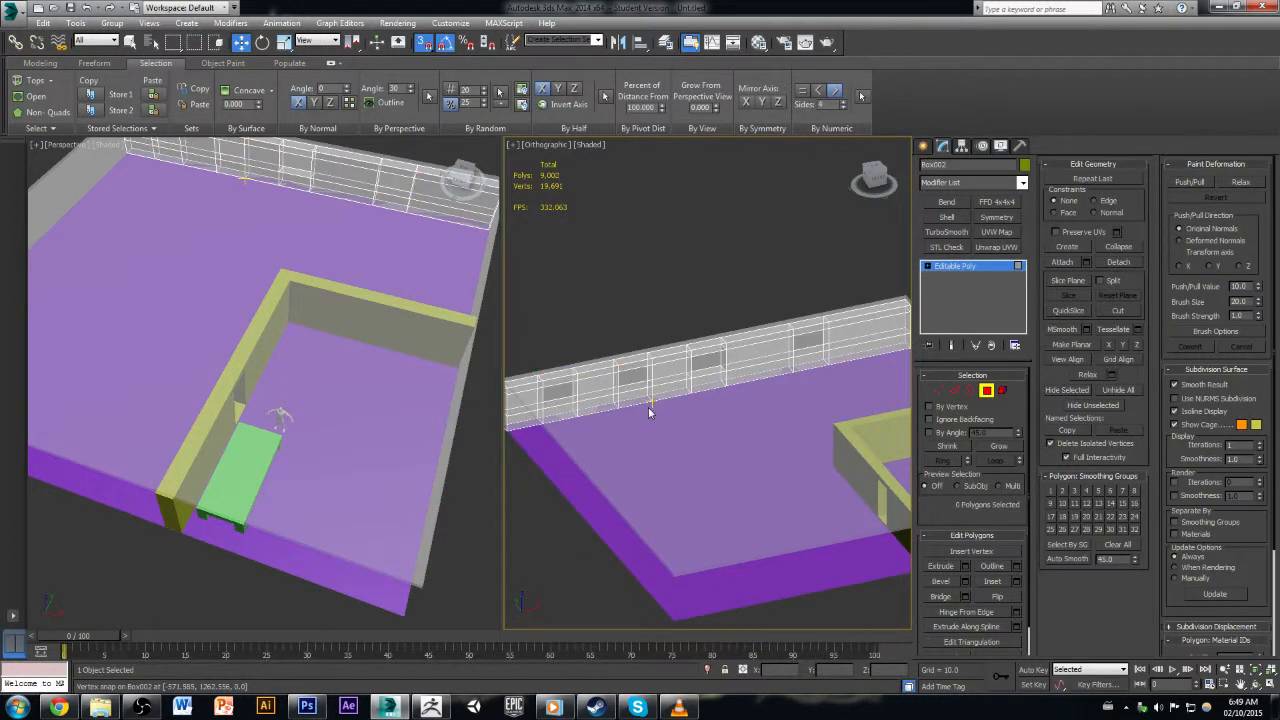
Step: Bridge the paired borders of the three new window holes through the wall's thickness and turn off its see-through display
{"action": "left_click", "coordinate": [970, 391]}
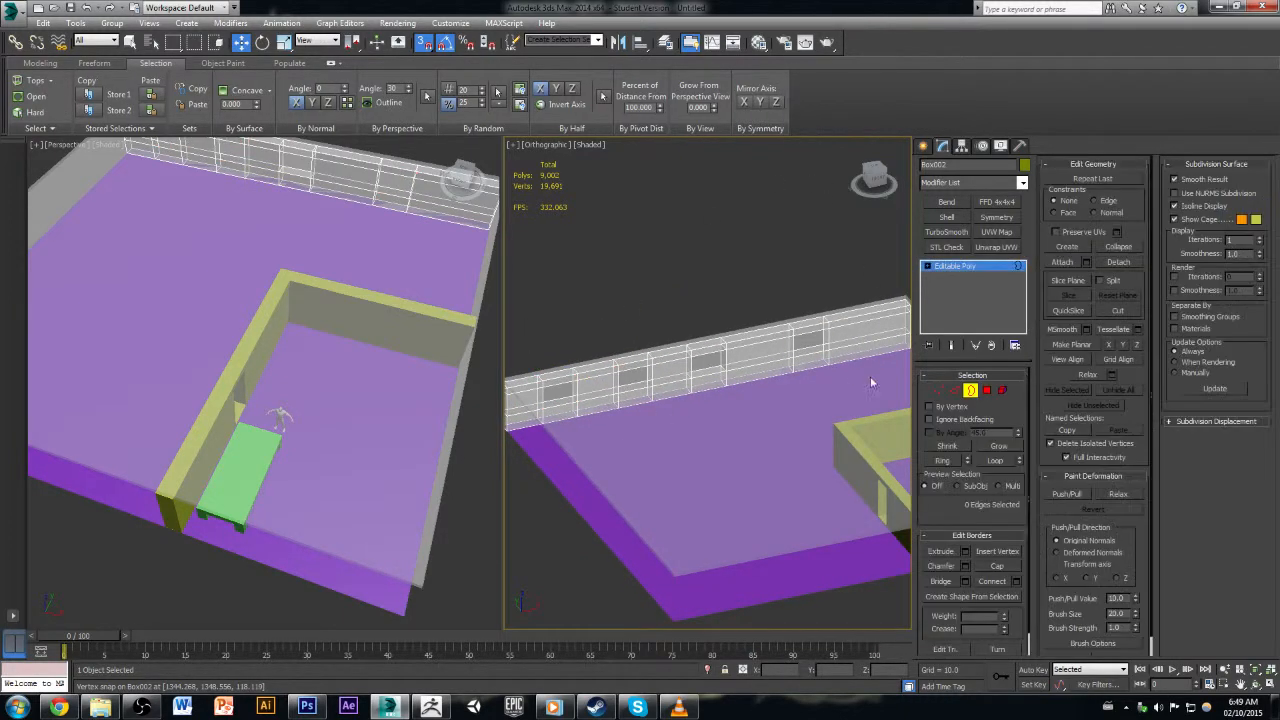
{"action": "left_click", "coordinate": [808, 349]}
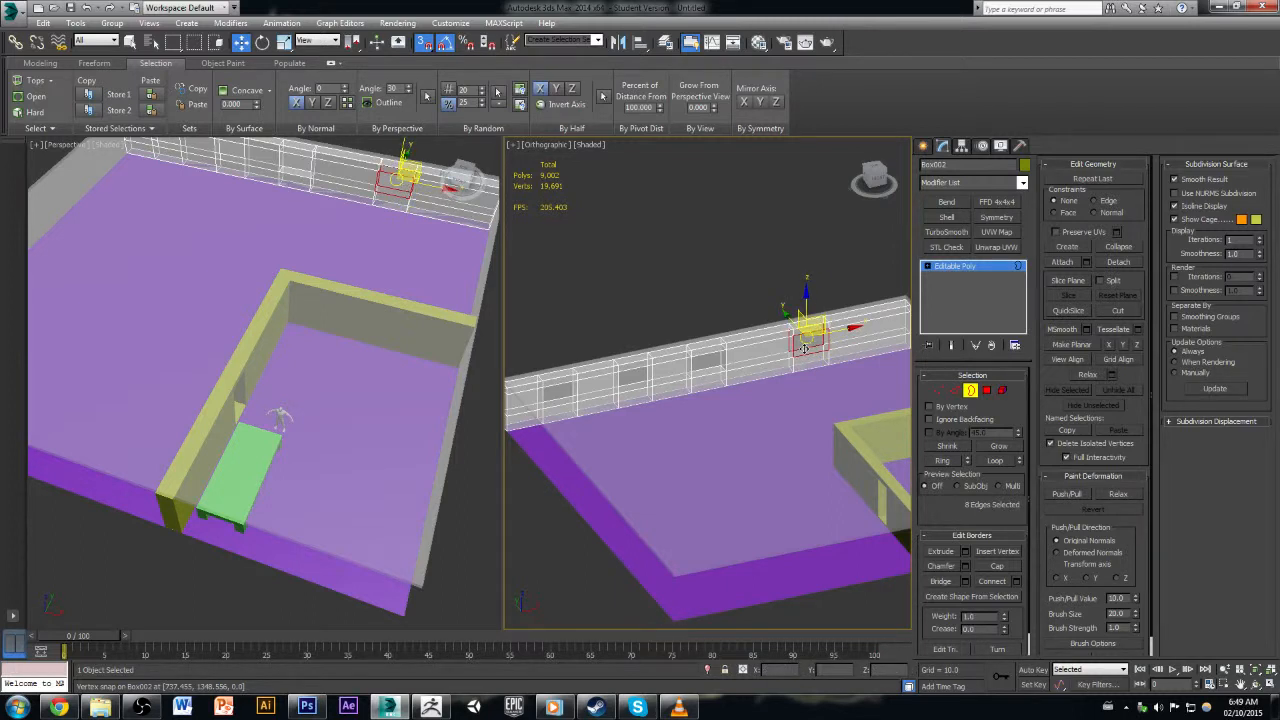
{"action": "left_click", "coordinate": [638, 386], "text": "ctrl"}
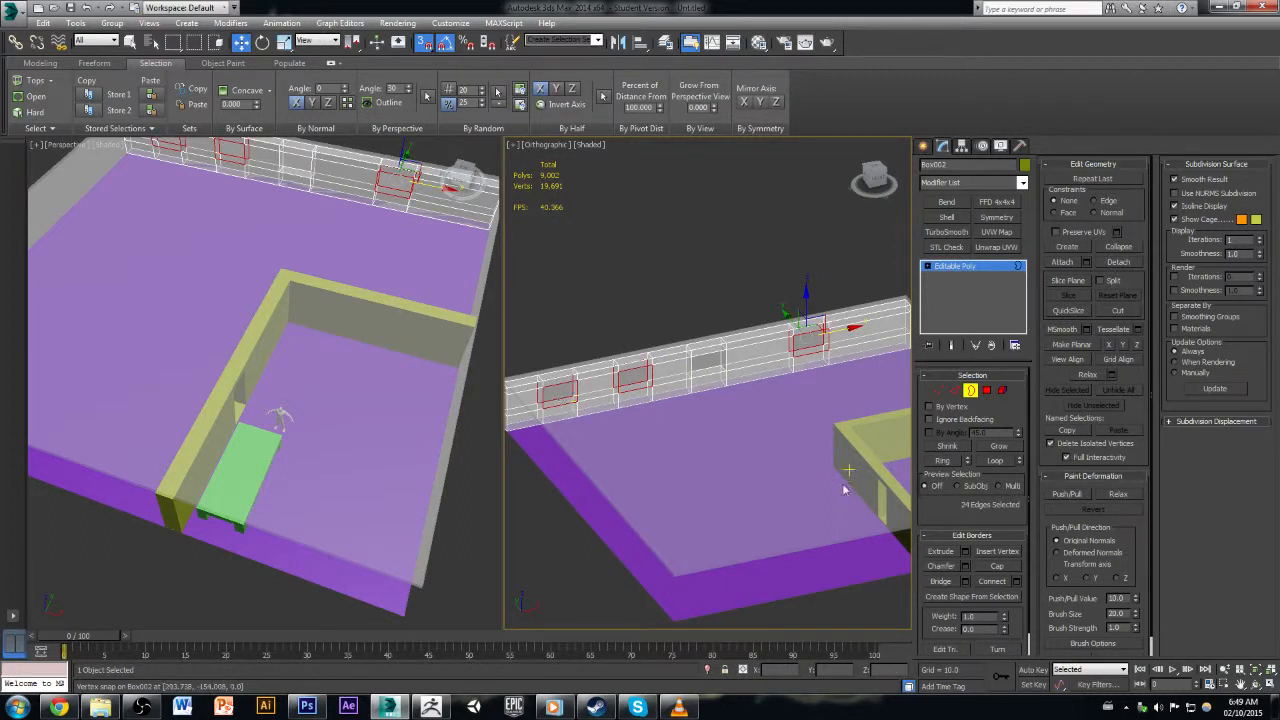
{"action": "left_click", "coordinate": [940, 582]}
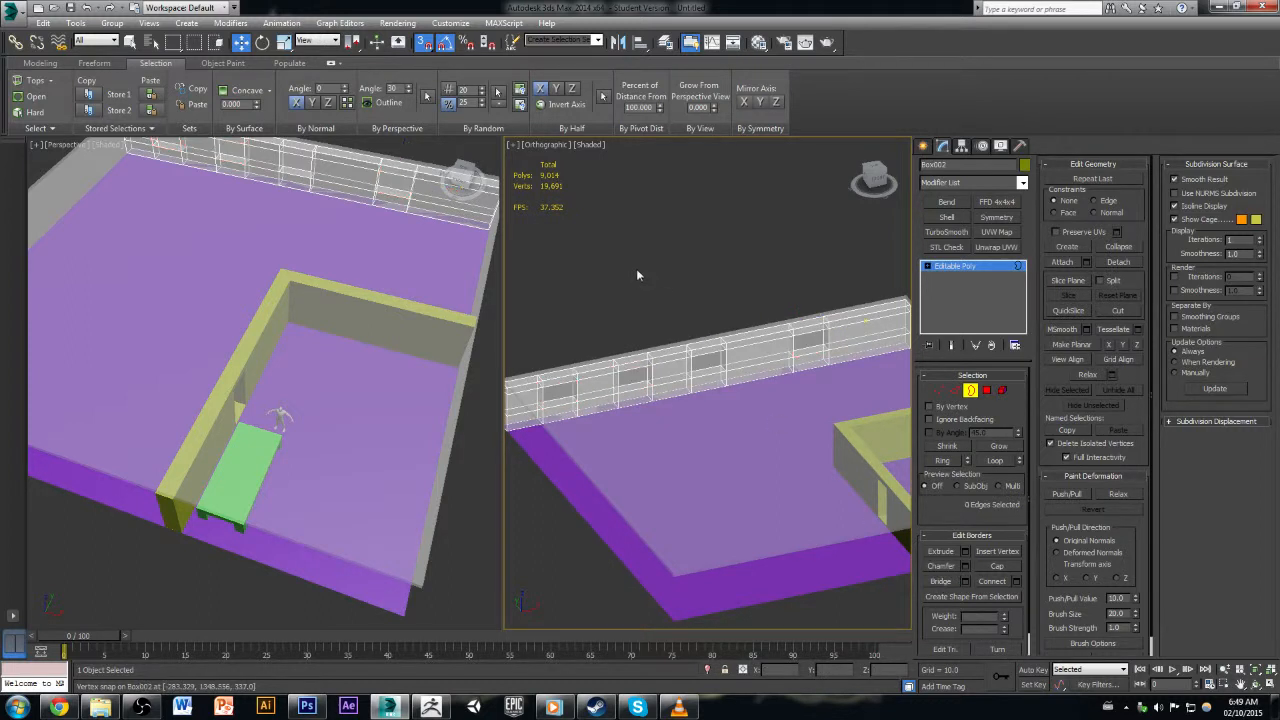
{"action": "key", "text": "alt+x"}
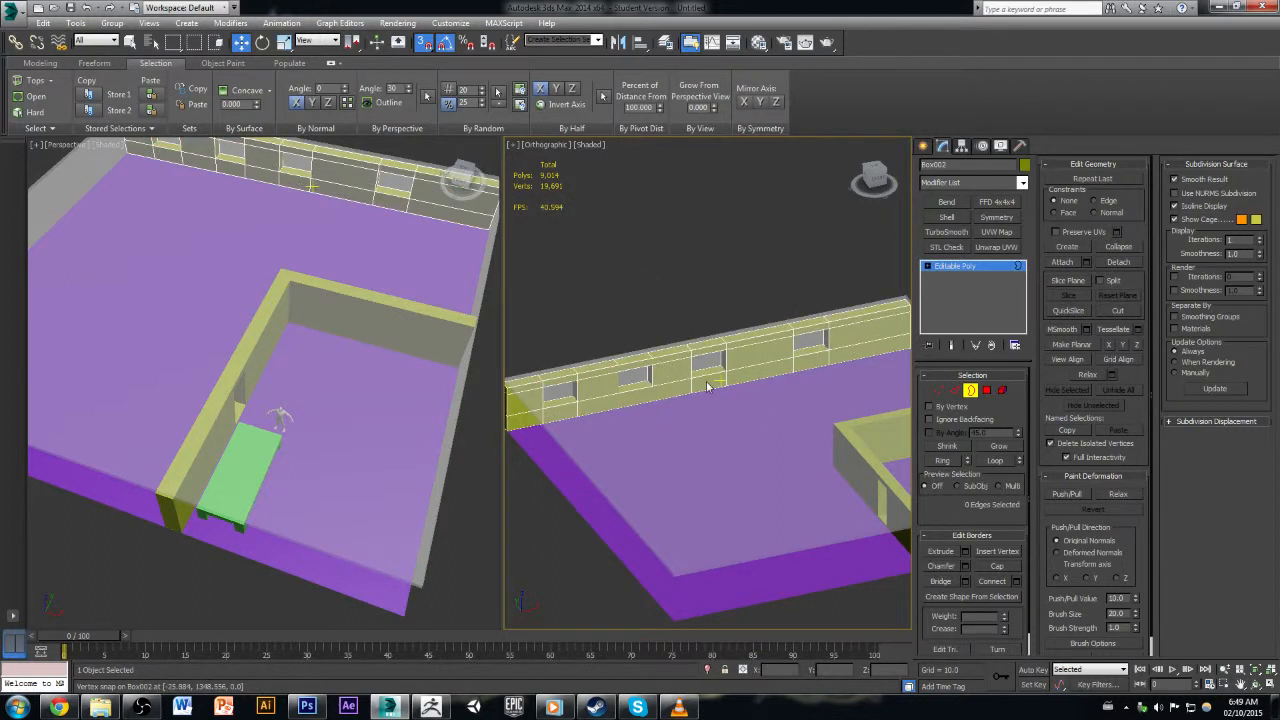
{"action": "middle_click_drag", "start_coordinate": [707, 387], "coordinate": [764, 398], "text": "alt"}
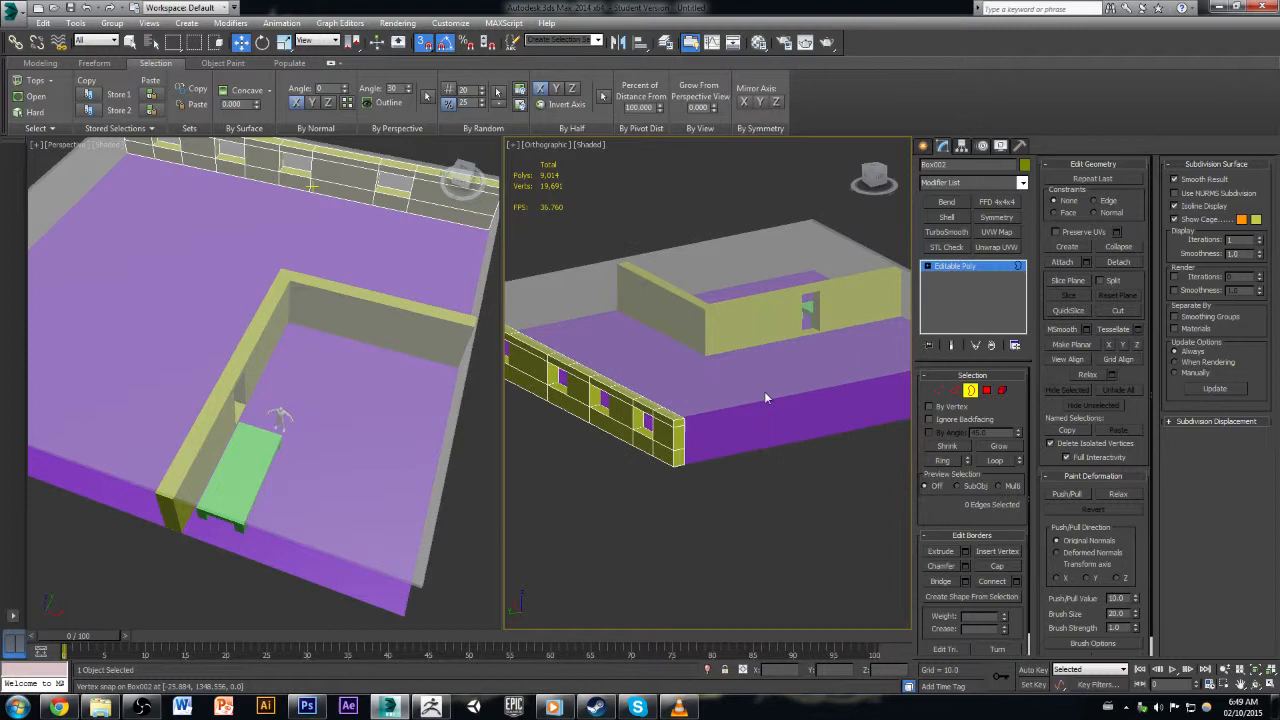
{"action": "left_click", "coordinate": [971, 391]}
{"action": "left_click", "coordinate": [768, 499]}
{"action": "left_click", "coordinate": [684, 430]}
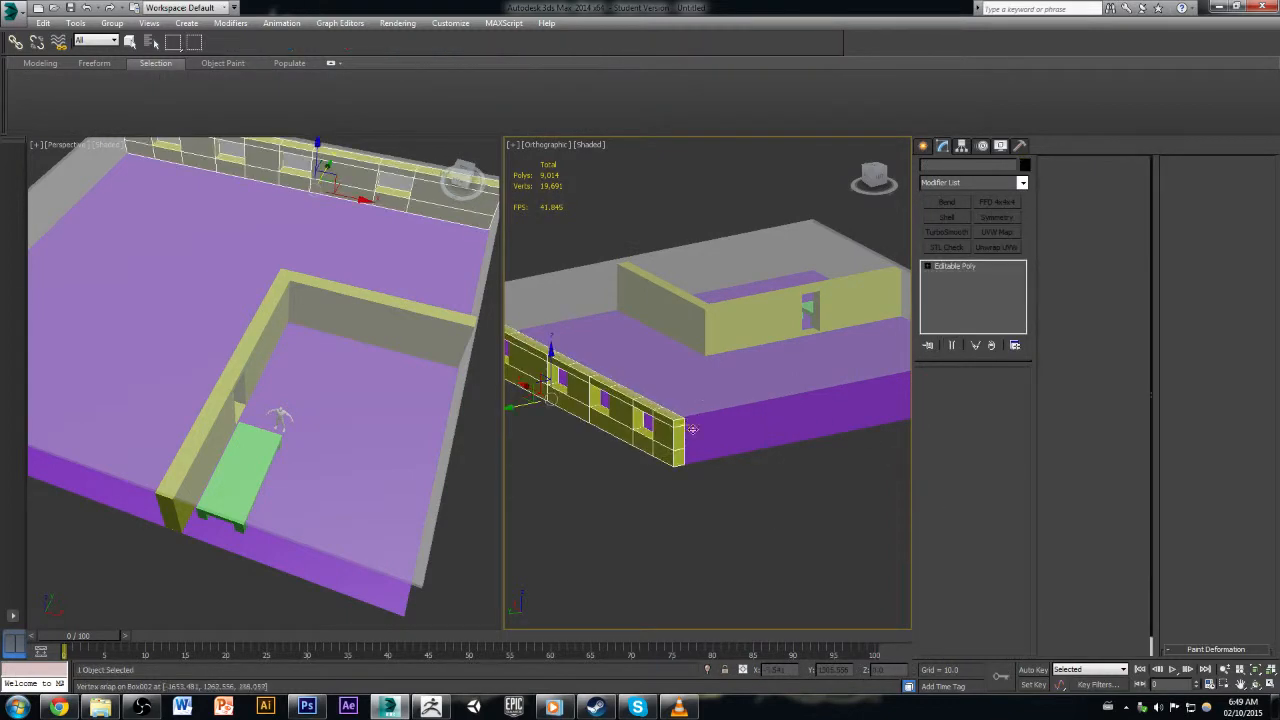
Step: Make one independent copy of the doorless partition wall near the open floor edge on the -X side
{"action": "middle_click_drag", "start_coordinate": [736, 405], "coordinate": [814, 454], "text": "alt"}
{"action": "middle_click_drag", "start_coordinate": [814, 454], "coordinate": [763, 461], "text": "alt"}
{"action": "scroll", "coordinate": [808, 462], "scroll_direction": "down", "scroll_amount": 3}
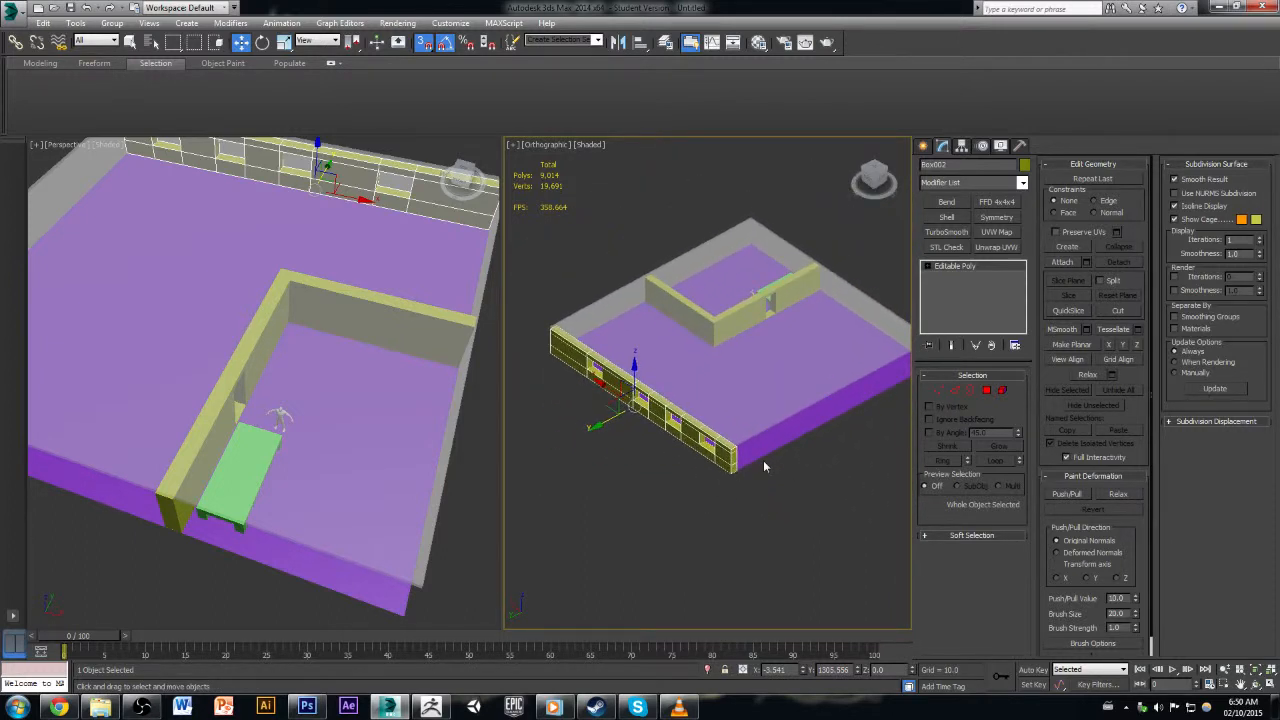
{"action": "left_click", "coordinate": [822, 473]}
{"action": "left_click", "coordinate": [713, 343]}
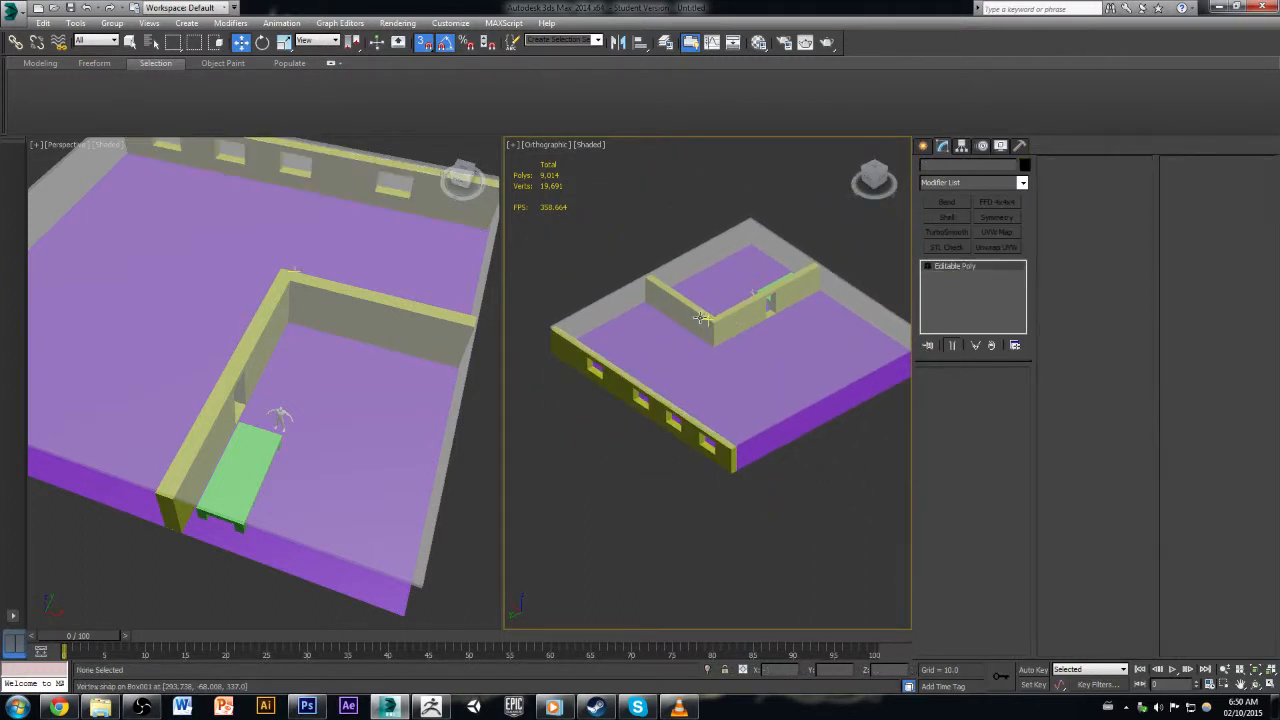
{"action": "left_click_drag", "start_coordinate": [705, 340], "coordinate": [899, 512], "text": "shift"}
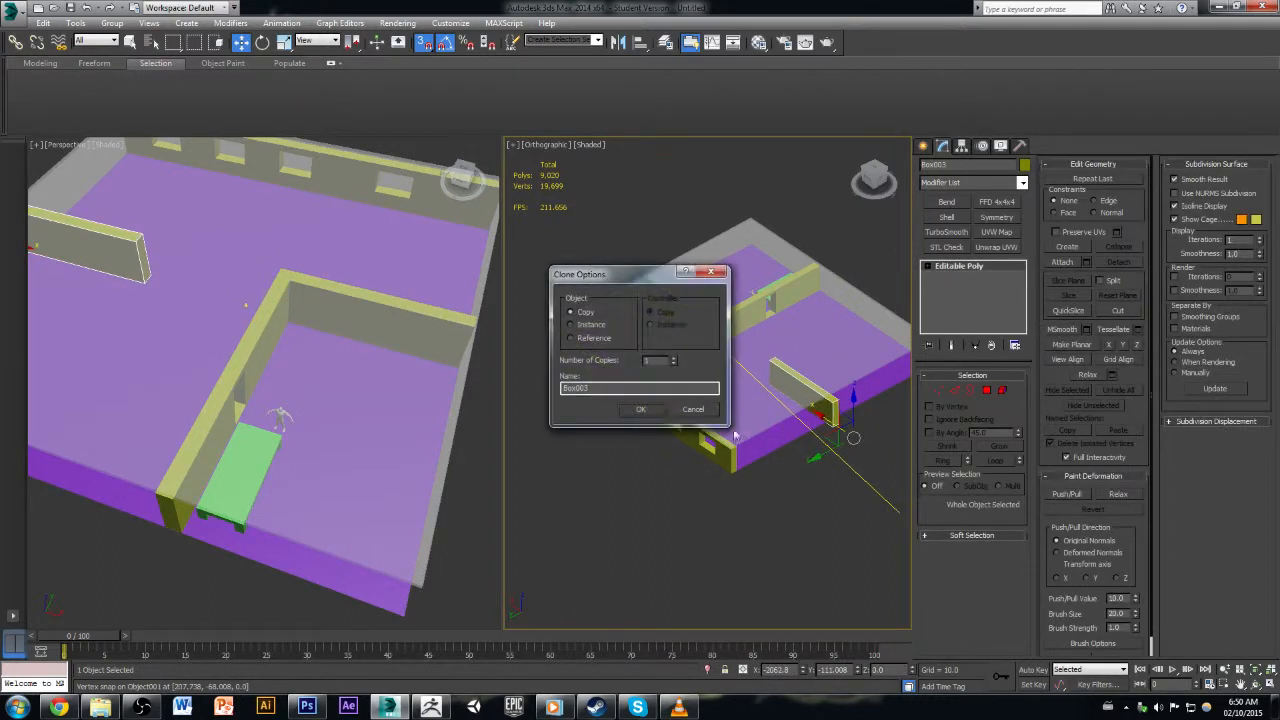
{"action": "left_click", "coordinate": [648, 411]}
Step: Rotate the copied wall a quarter turn about Z and move it along X onto the floor's -X edge
{"action": "middle_click_drag", "start_coordinate": [825, 416], "coordinate": [736, 382]}
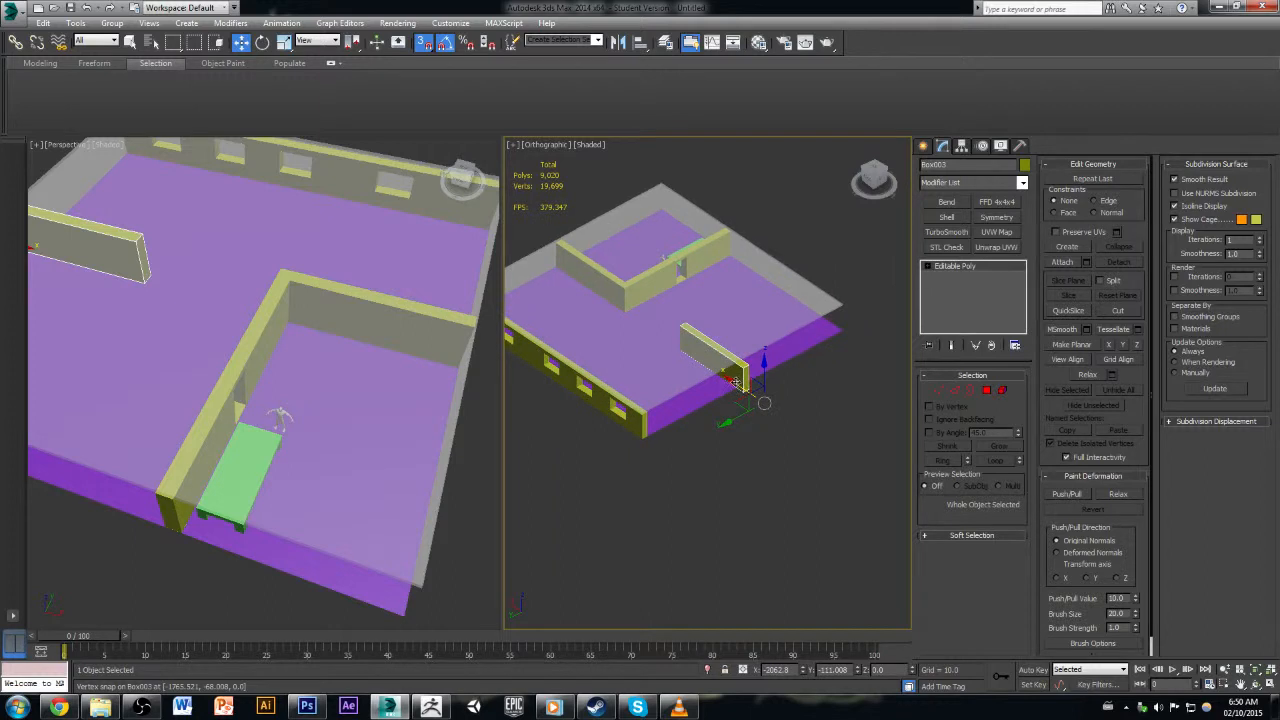
{"action": "key", "text": "e"}
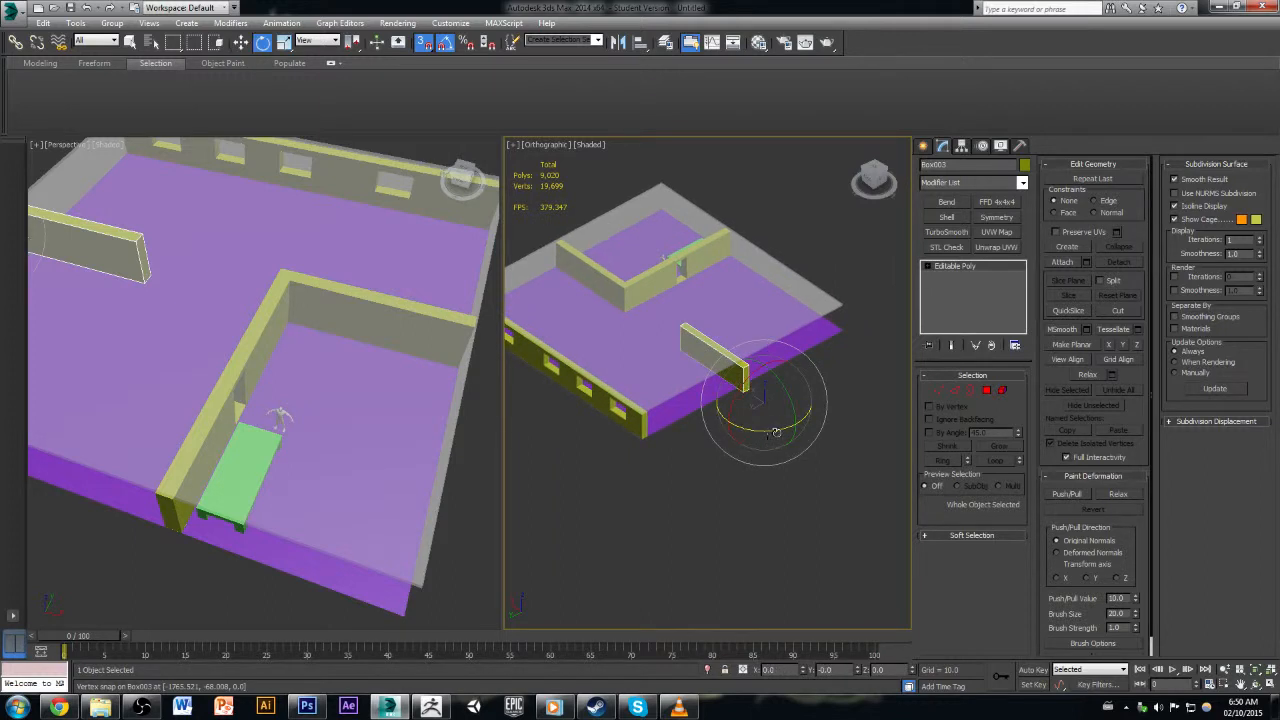
{"action": "left_click_drag", "start_coordinate": [775, 432], "coordinate": [714, 436]}
{"action": "key", "text": "w"}
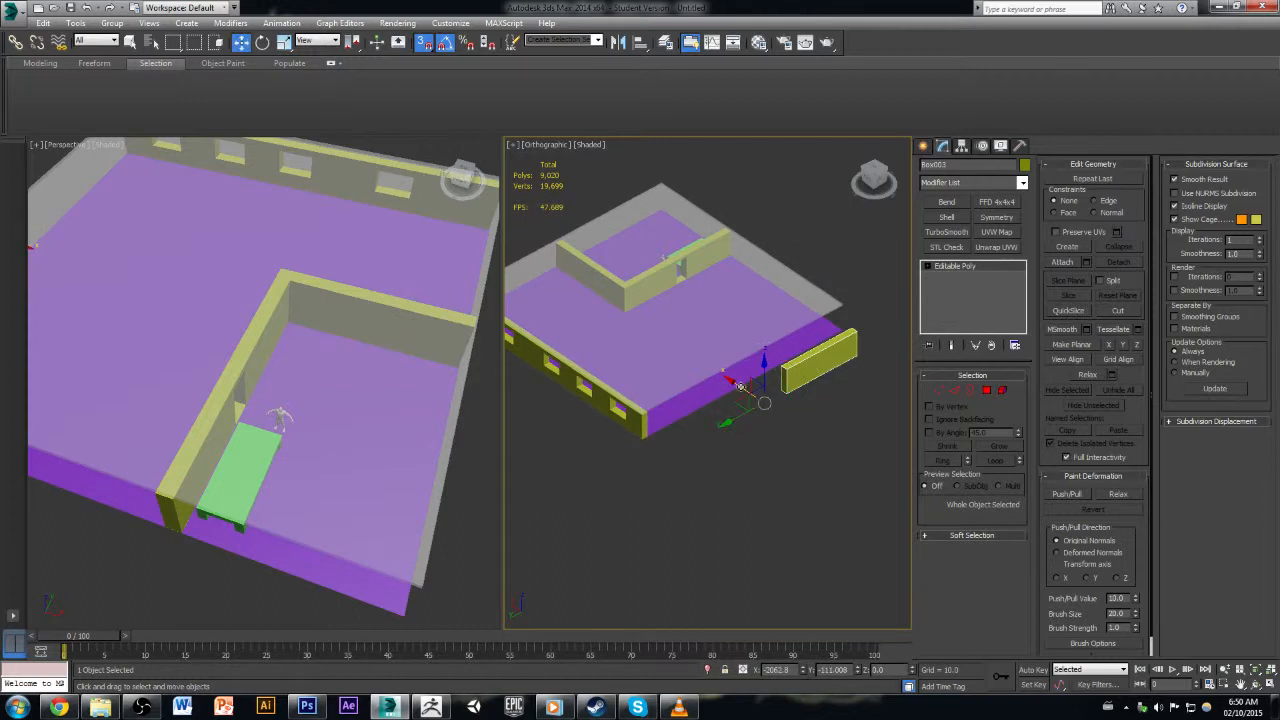
{"action": "left_click_drag", "start_coordinate": [740, 386], "coordinate": [665, 427]}
{"action": "left_click", "coordinate": [786, 426]}
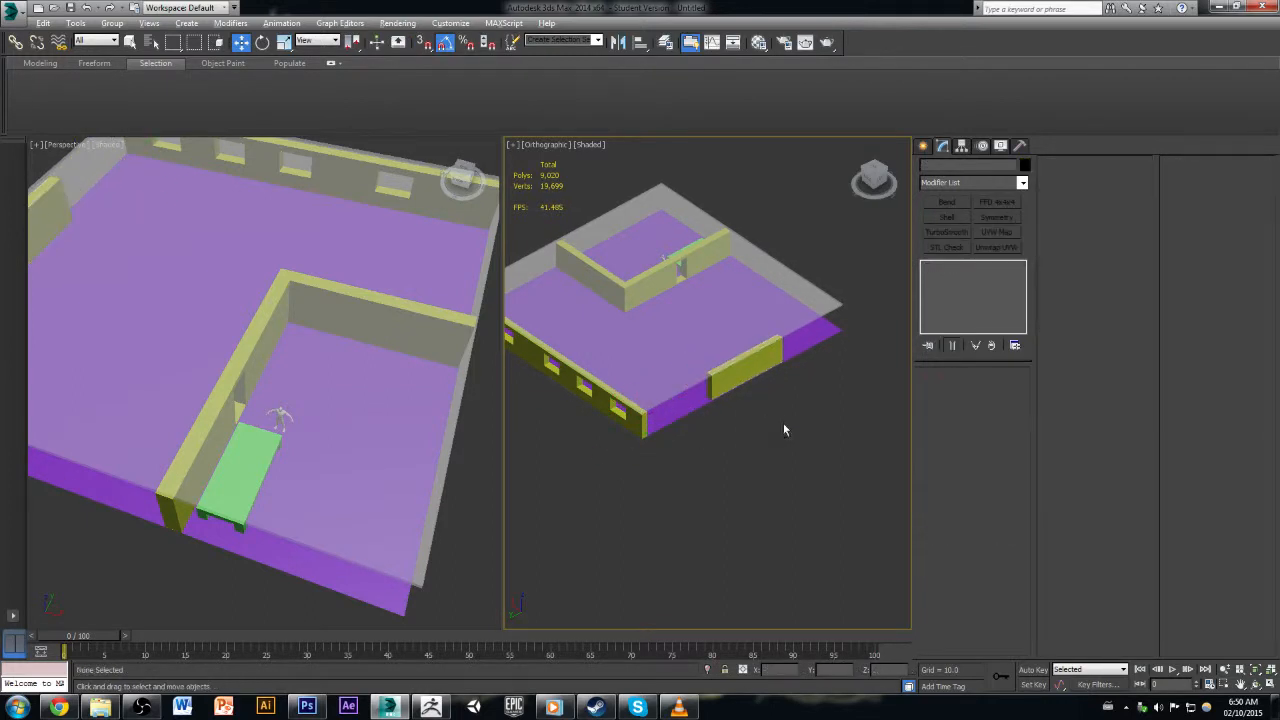
Step: Extend the copied wall's +Y end along Y to meet the window wall, using its end vertices
{"action": "middle_click_drag", "start_coordinate": [784, 425], "coordinate": [738, 430], "text": "alt"}
{"action": "left_click", "coordinate": [783, 360]}
{"action": "middle_click_drag", "start_coordinate": [767, 386], "coordinate": [668, 396]}
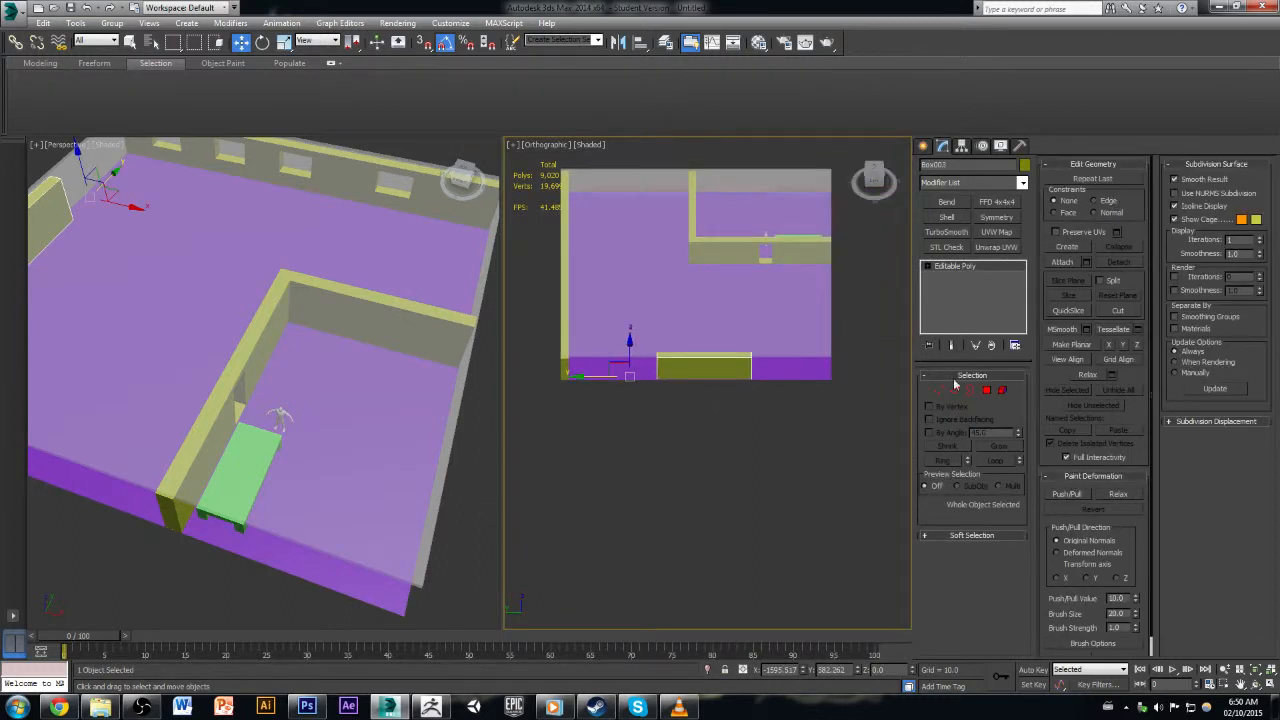
{"action": "left_click", "coordinate": [938, 390]}
{"action": "scroll", "coordinate": [625, 364], "scroll_direction": "up", "scroll_amount": 2}
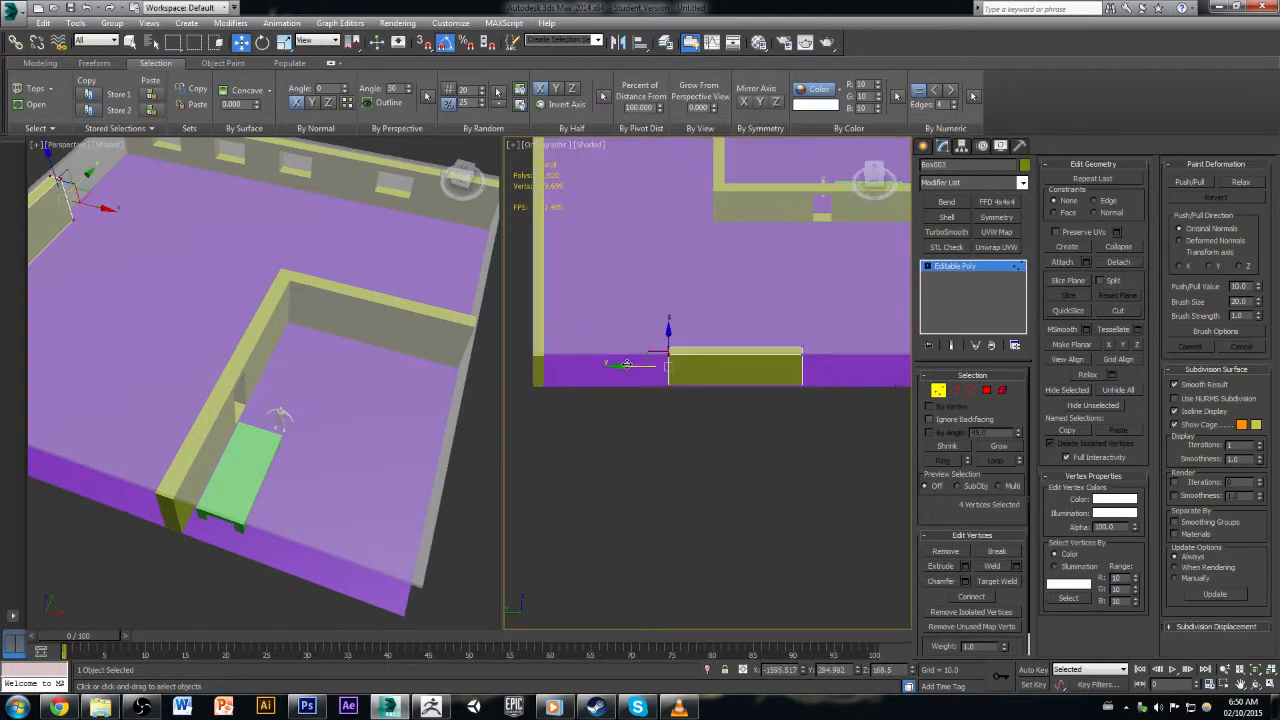
{"action": "left_click_drag", "start_coordinate": [620, 364], "coordinate": [543, 364]}
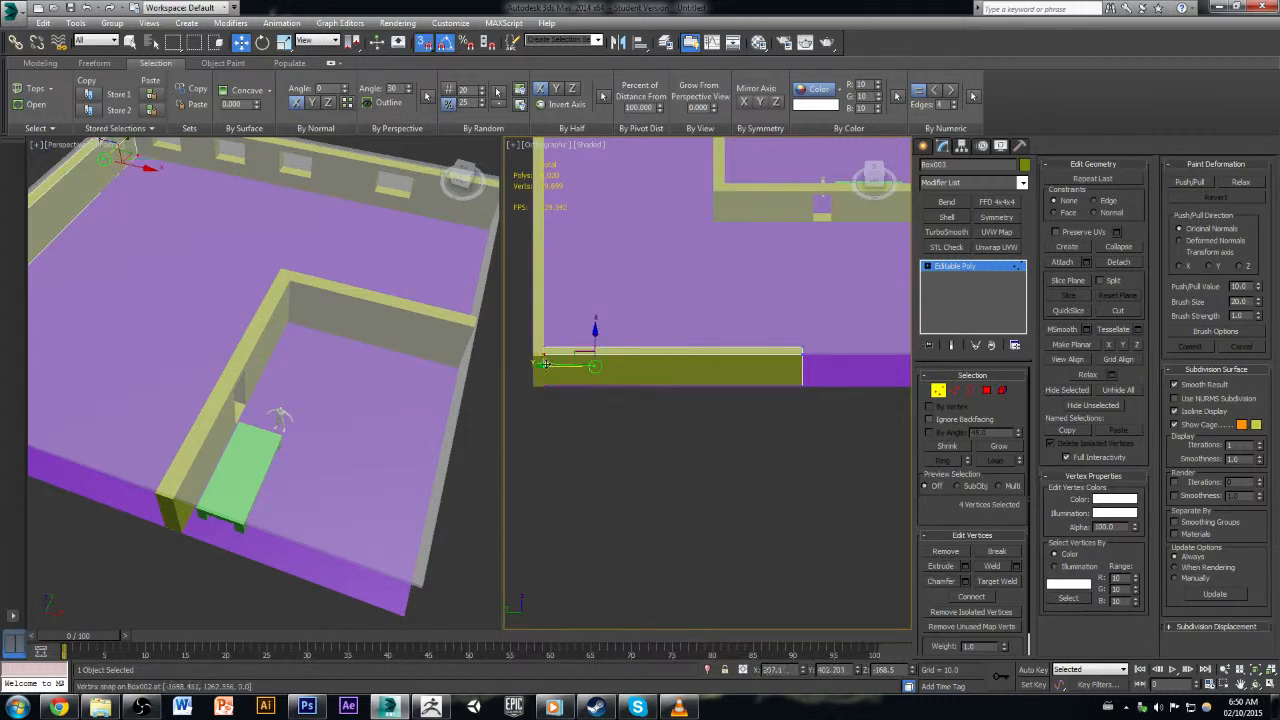
{"action": "left_click", "coordinate": [684, 426]}
Step: Extend the copied wall's -Y end vertices along Y to the far edge of the floor
{"action": "scroll", "coordinate": [672, 455], "scroll_direction": "up", "scroll_amount": 1}
{"action": "scroll", "coordinate": [657, 468], "scroll_direction": "down", "scroll_amount": 1}
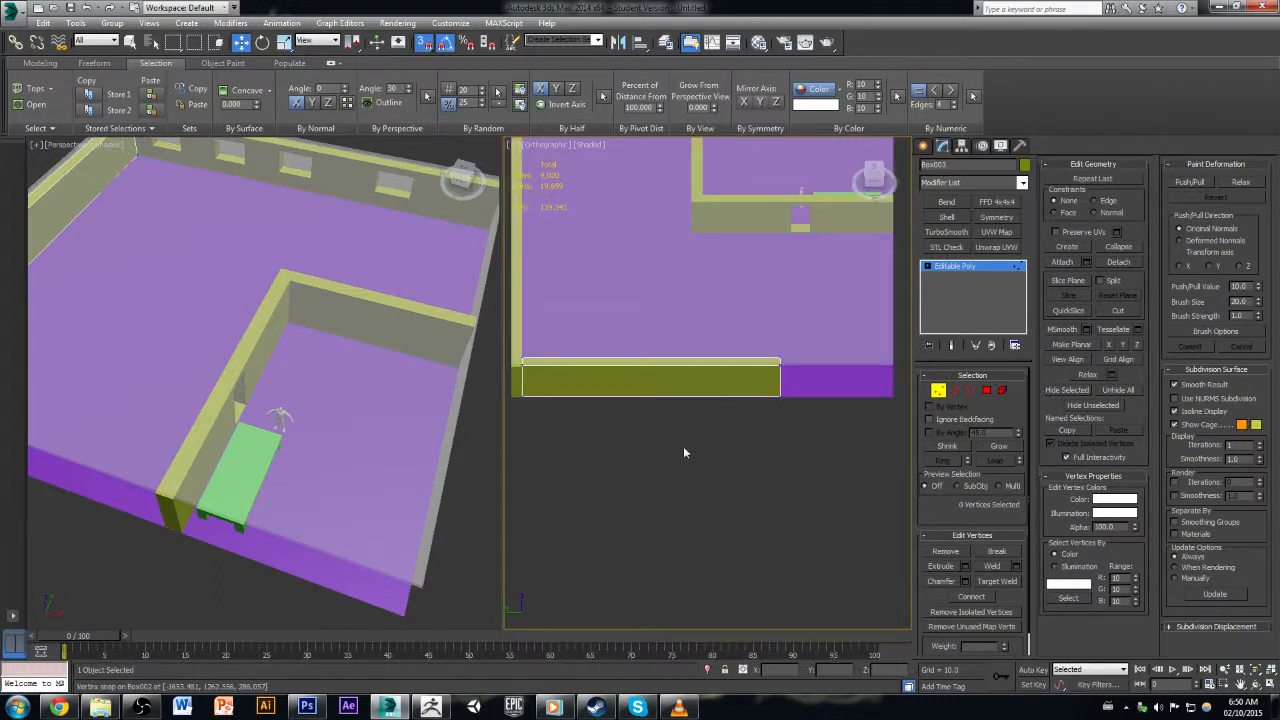
{"action": "left_click_drag", "start_coordinate": [730, 344], "coordinate": [804, 450]}
{"action": "left_click_drag", "start_coordinate": [745, 380], "coordinate": [850, 378]}
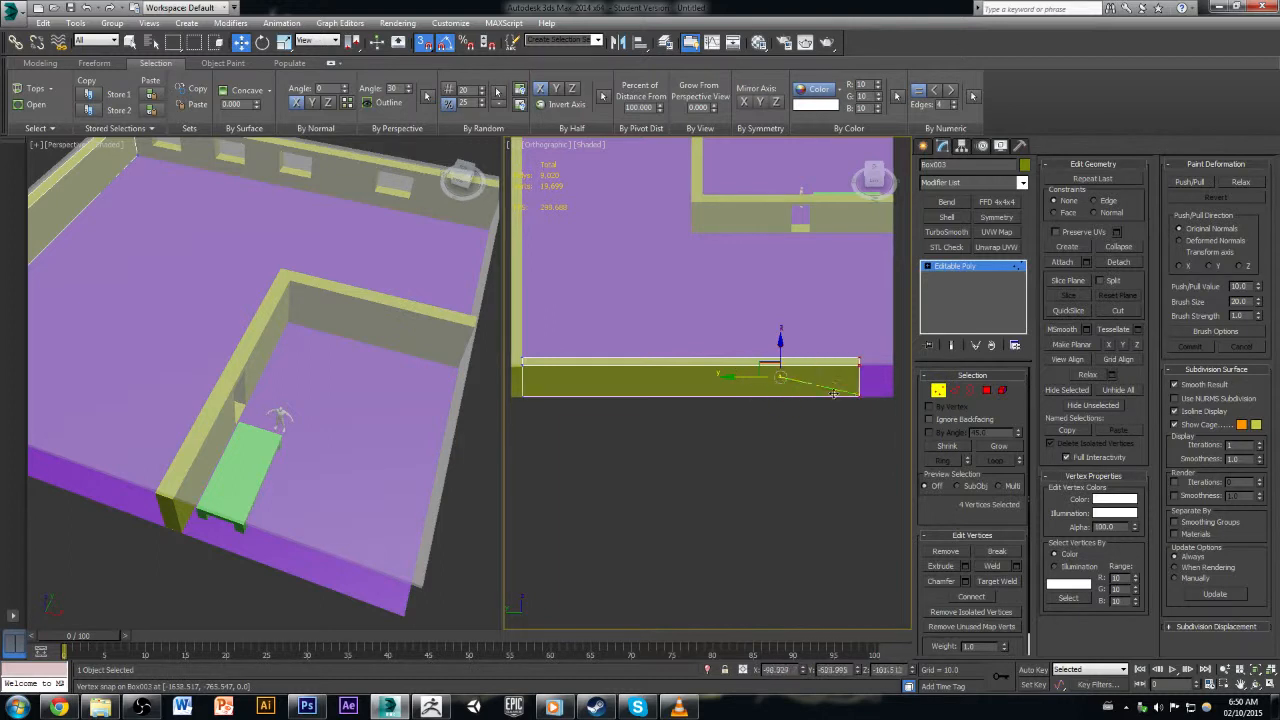
{"action": "middle_click_drag", "start_coordinate": [794, 430], "coordinate": [893, 436], "text": "alt"}
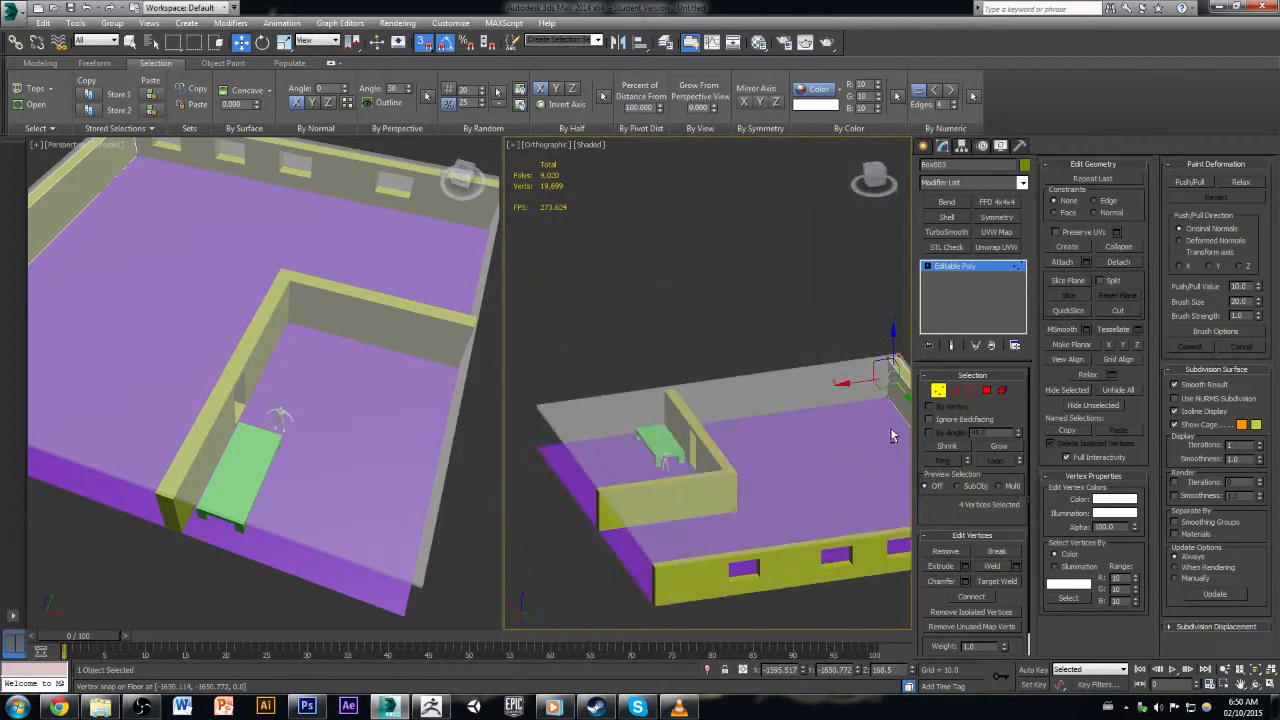
{"action": "left_click", "coordinate": [938, 390]}
Step: Copy the full-length side wall along X to the opposite floor edge, snapping it to the end of the window wall
{"action": "middle_click_drag", "start_coordinate": [720, 420], "coordinate": [795, 350], "text": "alt"}
{"action": "left_click", "coordinate": [813, 266]}
{"action": "left_click", "coordinate": [793, 352]}
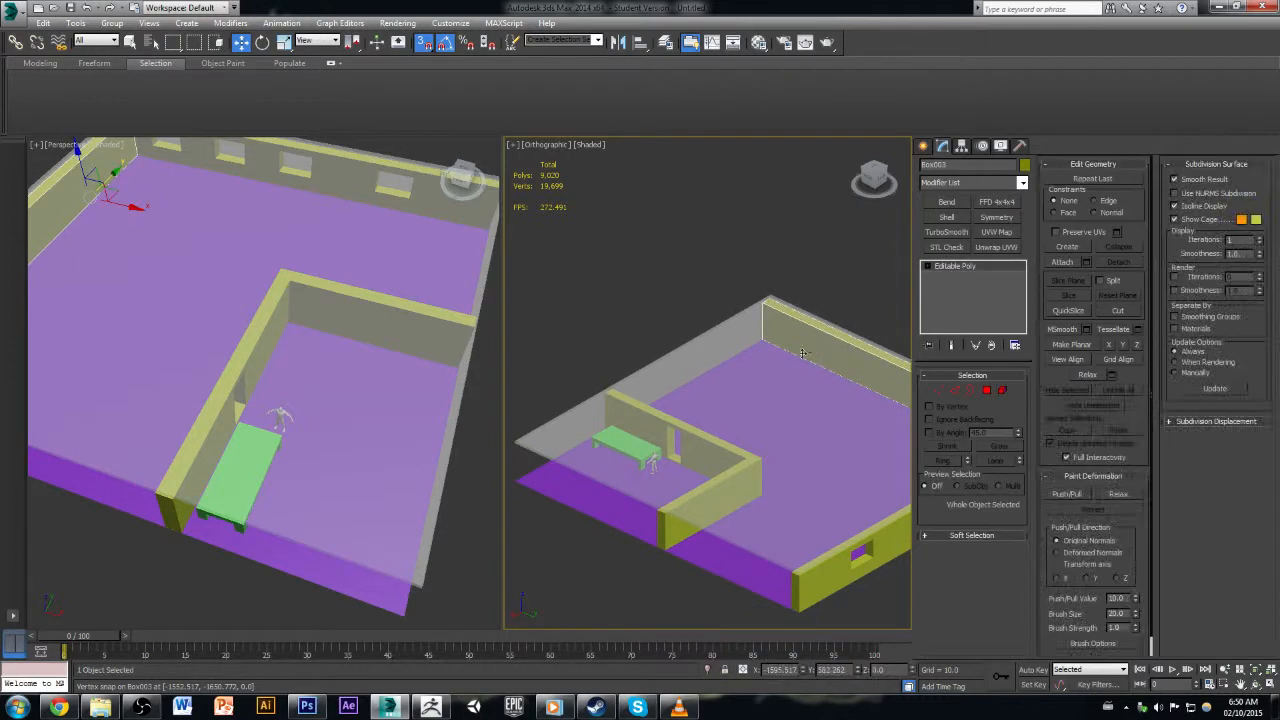
{"action": "scroll", "coordinate": [794, 354], "scroll_direction": "up", "scroll_amount": 1}
{"action": "scroll", "coordinate": [764, 422], "scroll_direction": "down", "scroll_amount": 1}
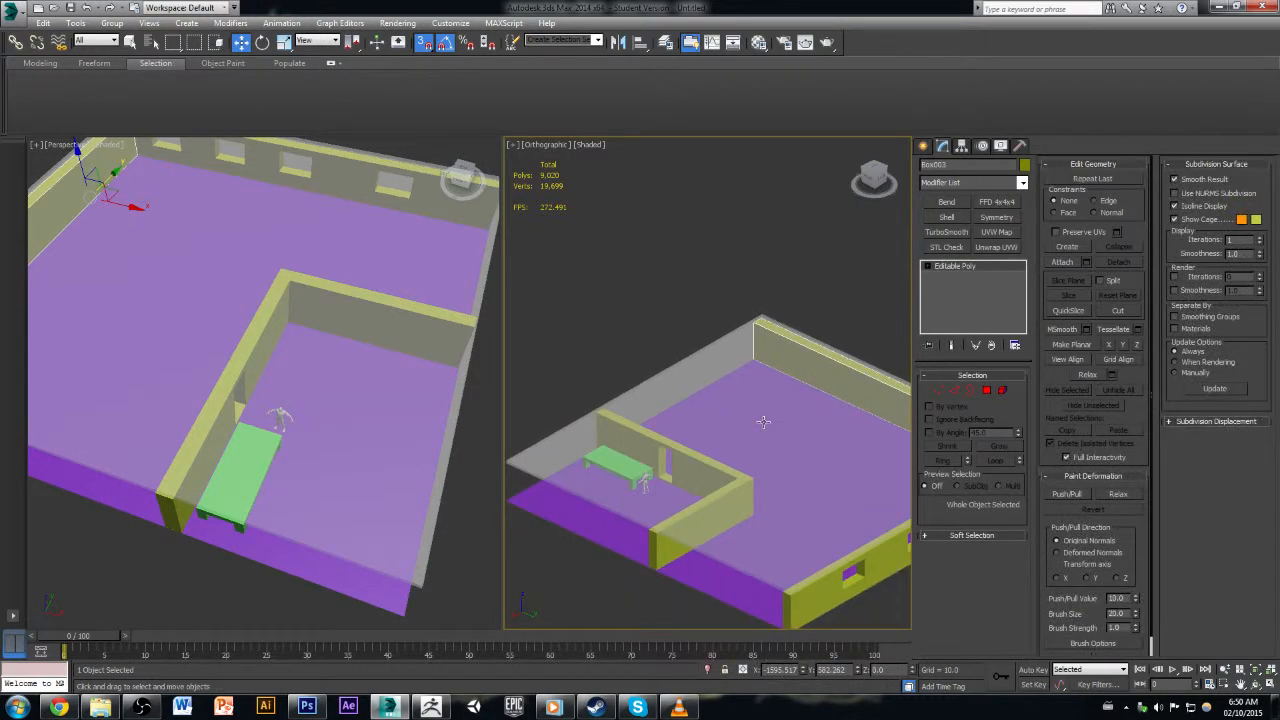
{"action": "middle_click_drag", "start_coordinate": [807, 497], "coordinate": [722, 413]}
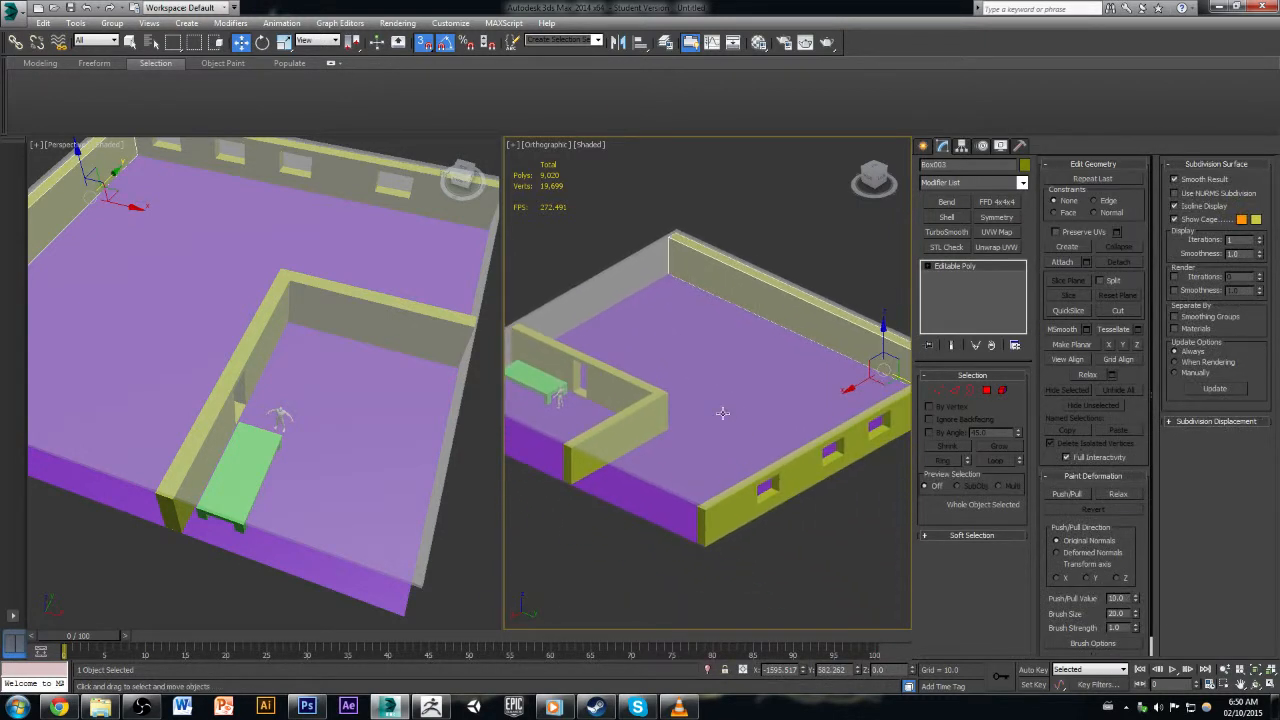
{"action": "mouse_move", "coordinate": [856, 384]}
{"action": "left_mouse_down", "text": "shift"}
{"action": "mouse_move", "coordinate": [715, 440]}
{"action": "mouse_move", "coordinate": [588, 568]}
{"action": "mouse_move", "coordinate": [705, 540]}
{"action": "mouse_move", "coordinate": [692, 547]}
{"action": "left_mouse_up", "text": "shift"}
{"action": "left_click", "coordinate": [641, 408]}
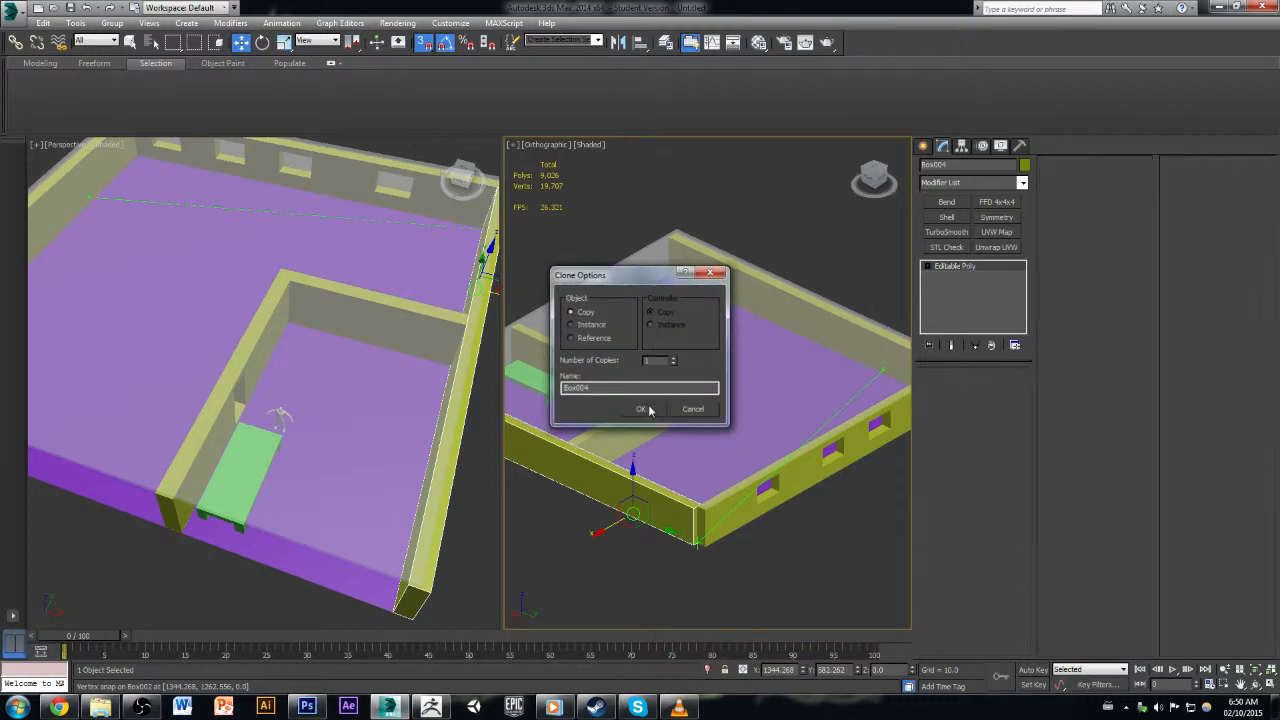
Step: Shift the new side wall inward along X without snapping so it sits flush against the end of the window wall
{"action": "middle_click_drag", "start_coordinate": [645, 420], "coordinate": [642, 506], "text": "alt"}
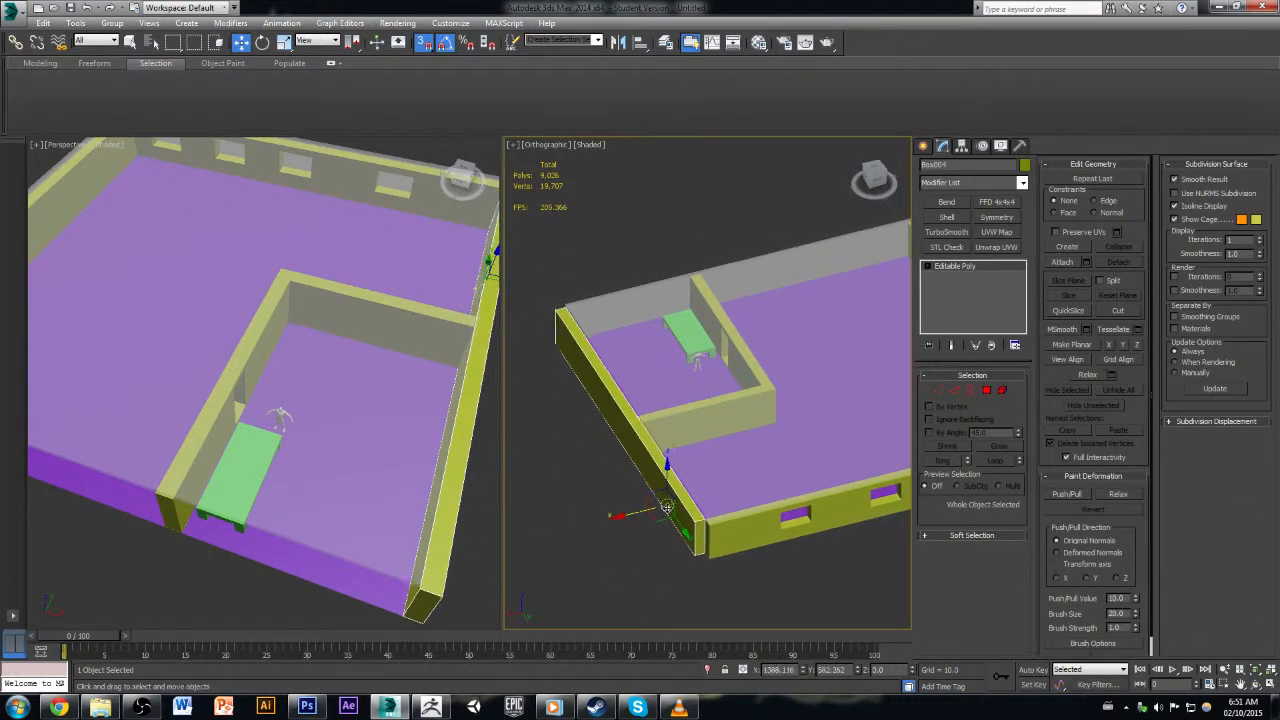
{"action": "scroll", "coordinate": [665, 515], "scroll_direction": "up", "scroll_amount": 2}
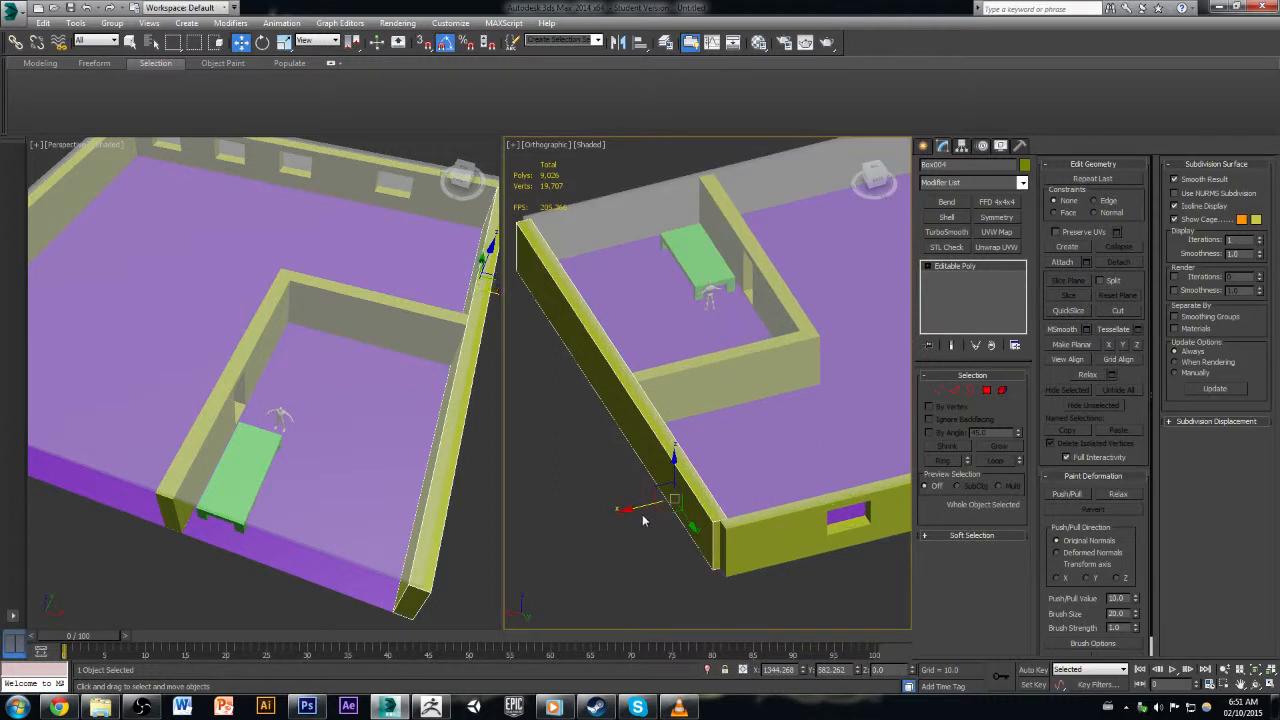
{"action": "left_click_drag", "start_coordinate": [645, 506], "coordinate": [651, 508]}
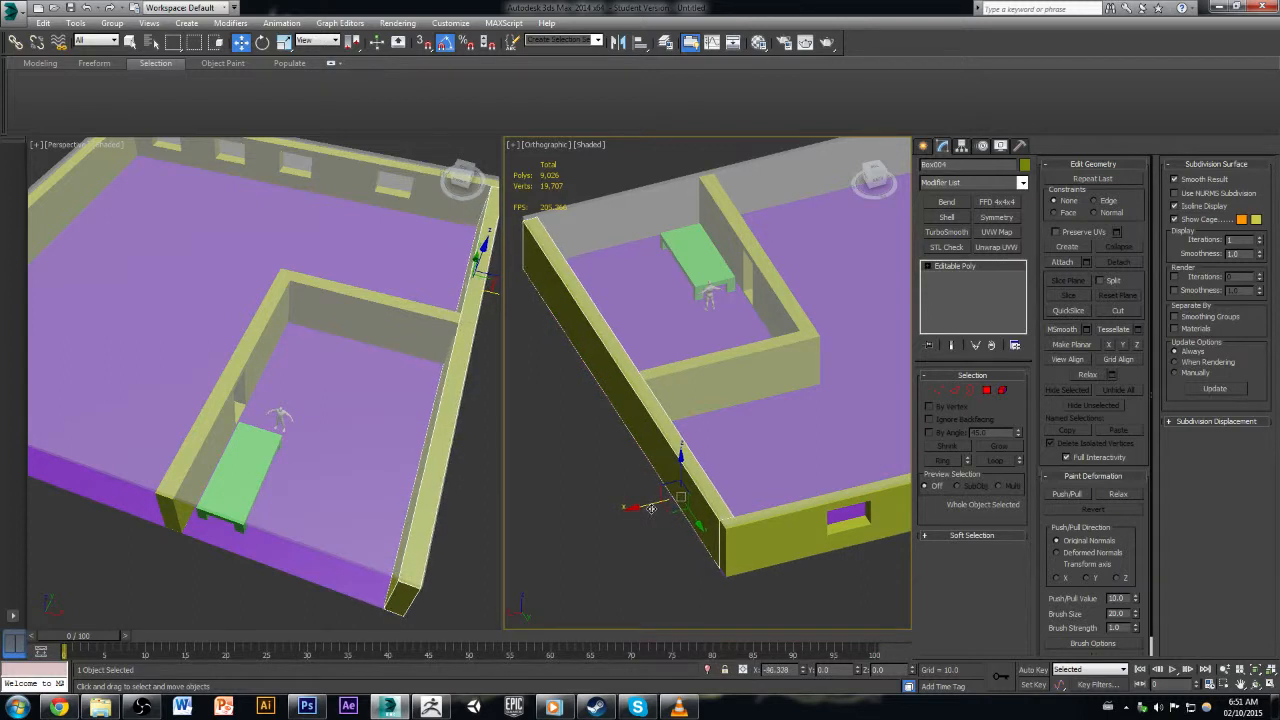
Step: Copy the small room's cross wall along Y to the open edge of the floor, as one independent copy
{"action": "left_click", "coordinate": [601, 567]}
{"action": "left_click", "coordinate": [684, 463]}
{"action": "left_click", "coordinate": [521, 502]}
{"action": "scroll", "coordinate": [614, 467], "scroll_direction": "down", "scroll_amount": 2}
{"action": "scroll", "coordinate": [620, 472], "scroll_direction": "down", "scroll_amount": 2}
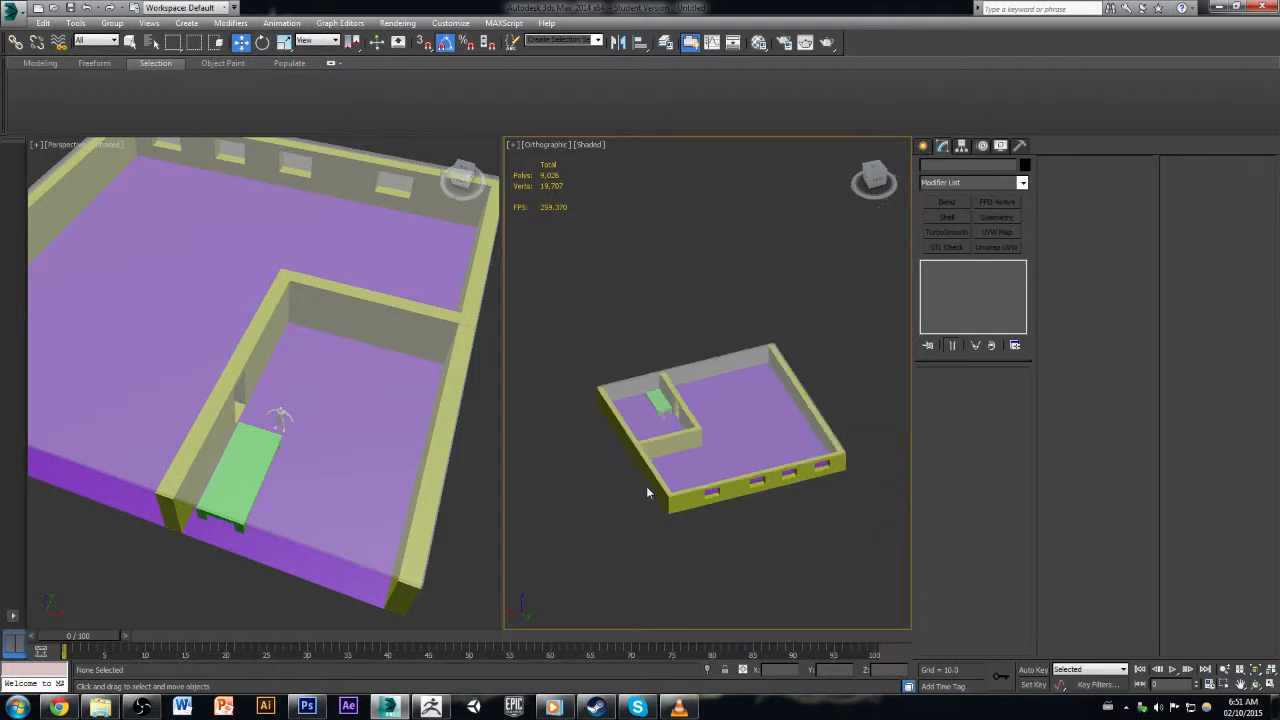
{"action": "middle_click_drag", "start_coordinate": [651, 491], "coordinate": [757, 506], "text": "alt"}
{"action": "scroll", "coordinate": [757, 500], "scroll_direction": "up", "scroll_amount": 6}
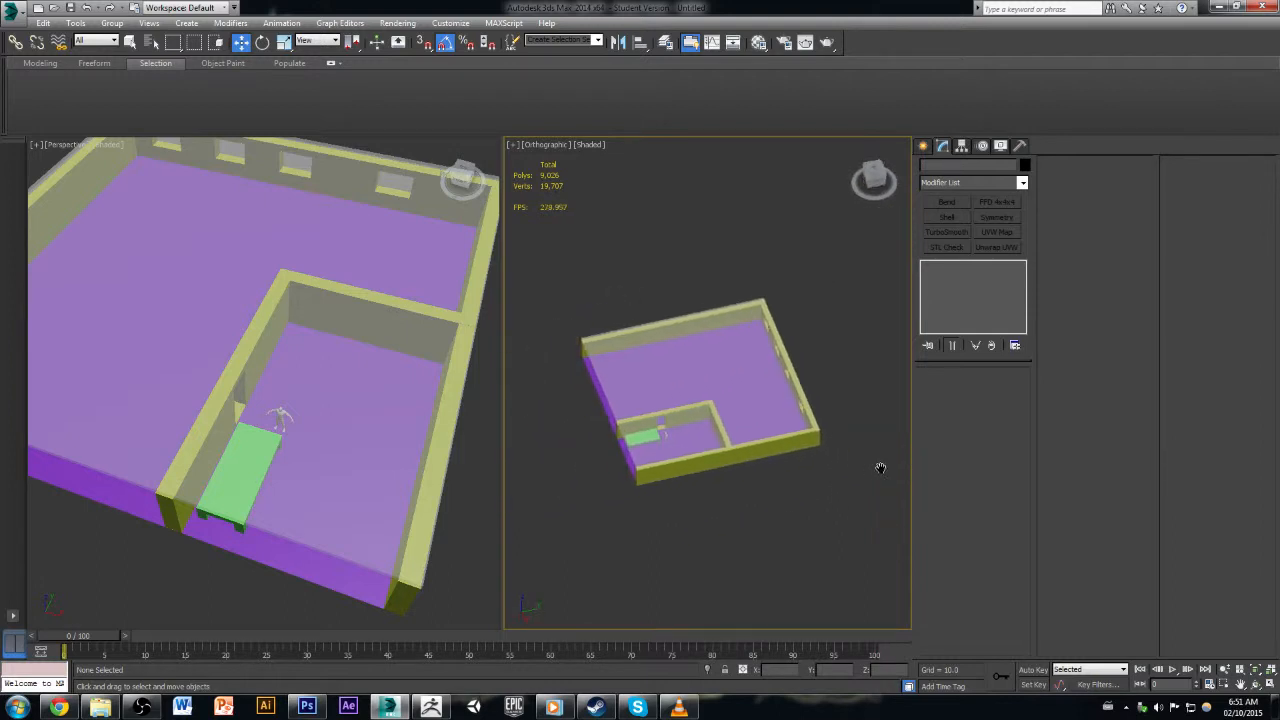
{"action": "middle_click_drag", "start_coordinate": [749, 460], "coordinate": [767, 450], "text": "alt"}
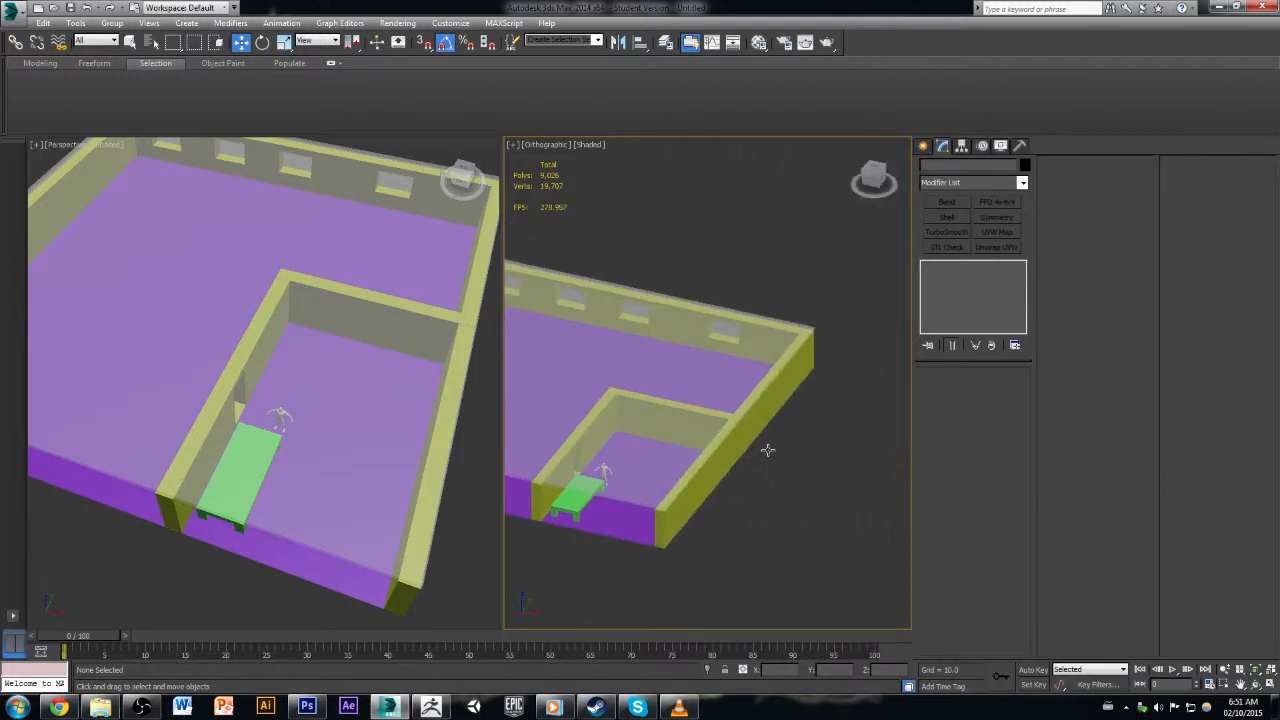
{"action": "left_click", "coordinate": [641, 390]}
{"action": "middle_click_drag", "start_coordinate": [614, 388], "coordinate": [678, 340]}
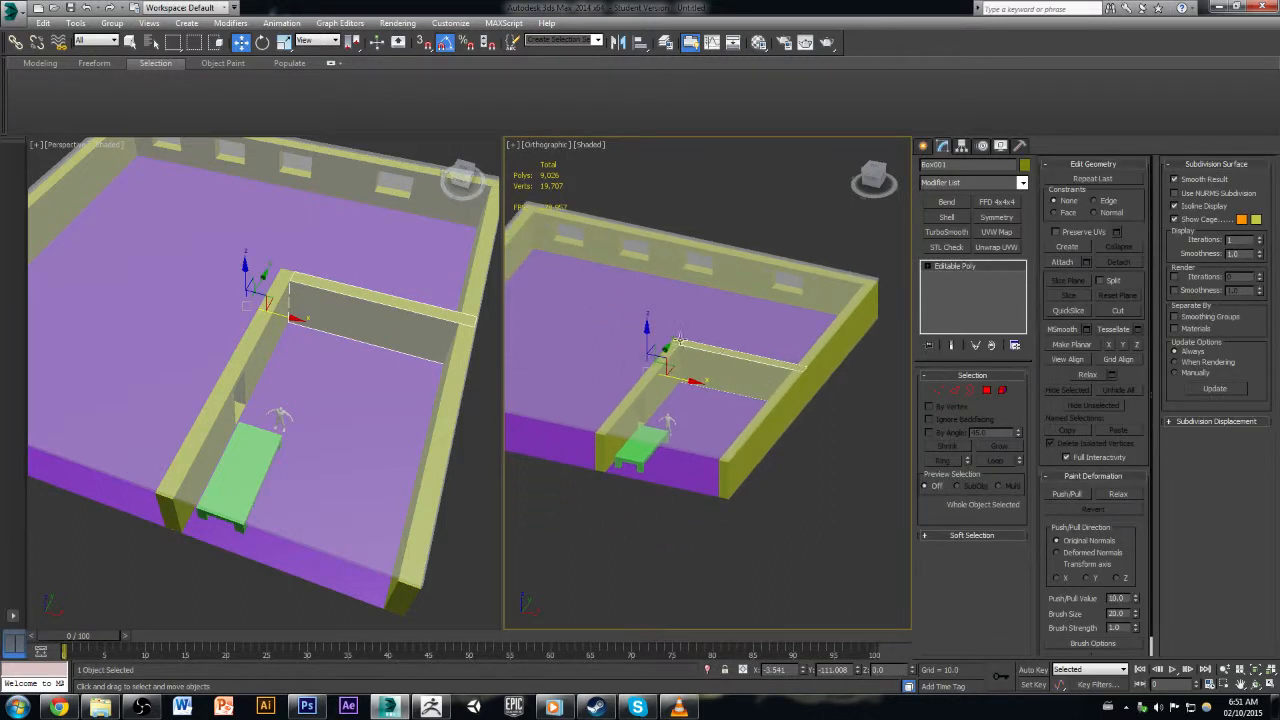
{"action": "mouse_move", "coordinate": [665, 355]}
{"action": "left_mouse_down", "text": "shift"}
{"action": "mouse_move", "coordinate": [634, 425]}
{"action": "mouse_move", "coordinate": [588, 452]}
{"action": "mouse_move", "coordinate": [603, 452]}
{"action": "left_mouse_up", "text": "shift"}
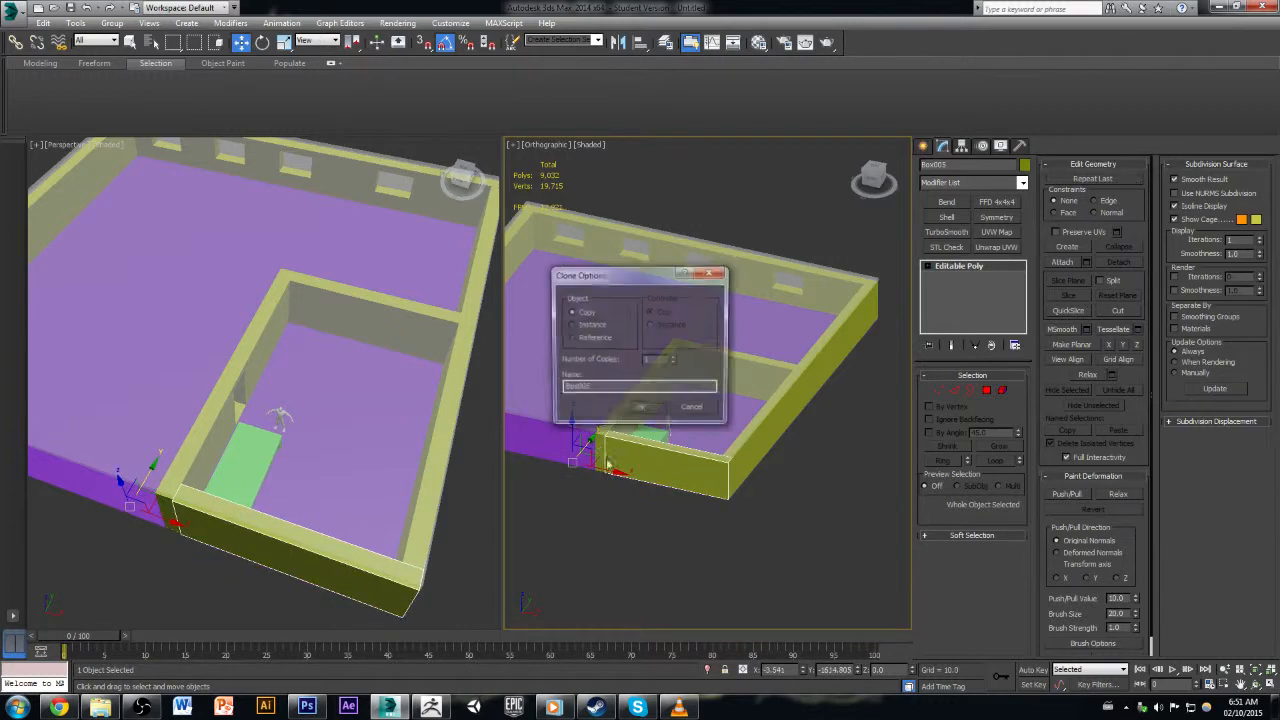
{"action": "left_click", "coordinate": [649, 413]}
Step: Extend the copied wall's far-end vertices along X and snap them to the opposite side wall, closing the open edge
{"action": "mouse_move", "coordinate": [655, 413]}
{"action": "middle_mouse_down", "text": "alt"}
{"action": "mouse_move", "coordinate": [934, 424]}
{"action": "mouse_move", "coordinate": [849, 489]}
{"action": "mouse_move", "coordinate": [831, 523]}
{"action": "mouse_move", "coordinate": [778, 488]}
{"action": "middle_mouse_up", "text": "alt"}
{"action": "left_click", "coordinate": [939, 391]}
{"action": "left_click_drag", "start_coordinate": [828, 398], "coordinate": [600, 414]}
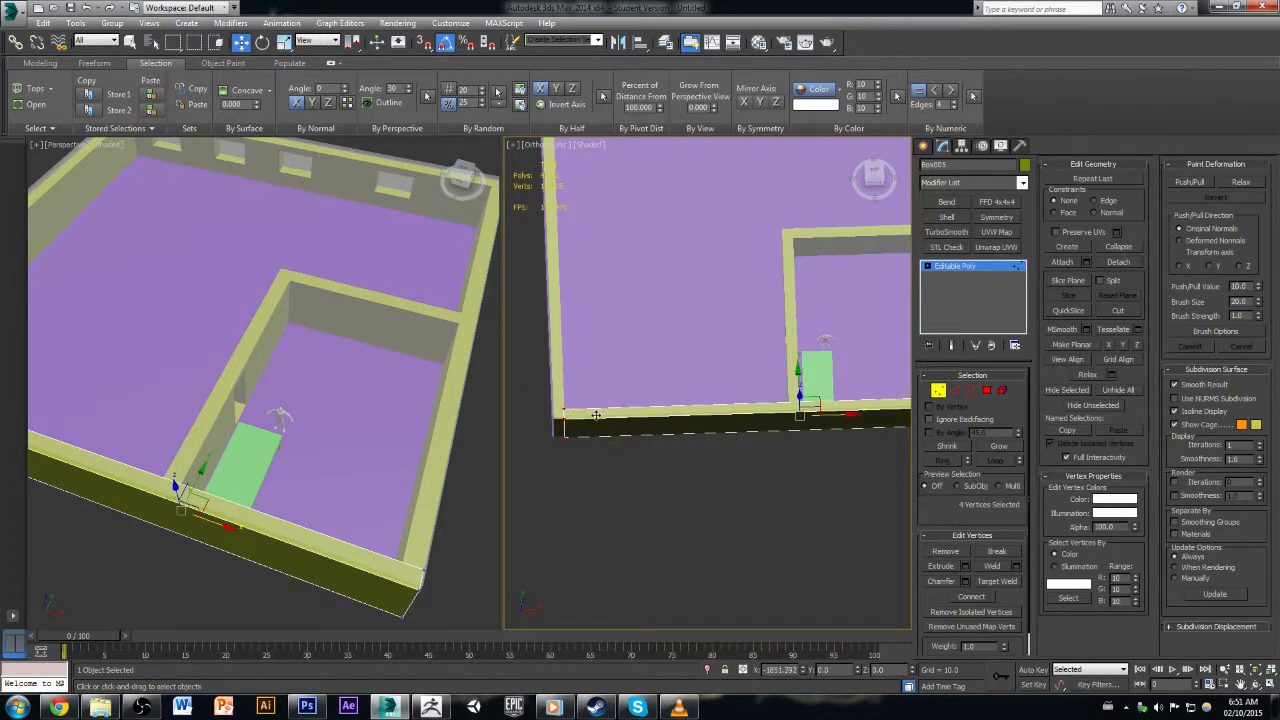
{"action": "left_click", "coordinate": [650, 487]}
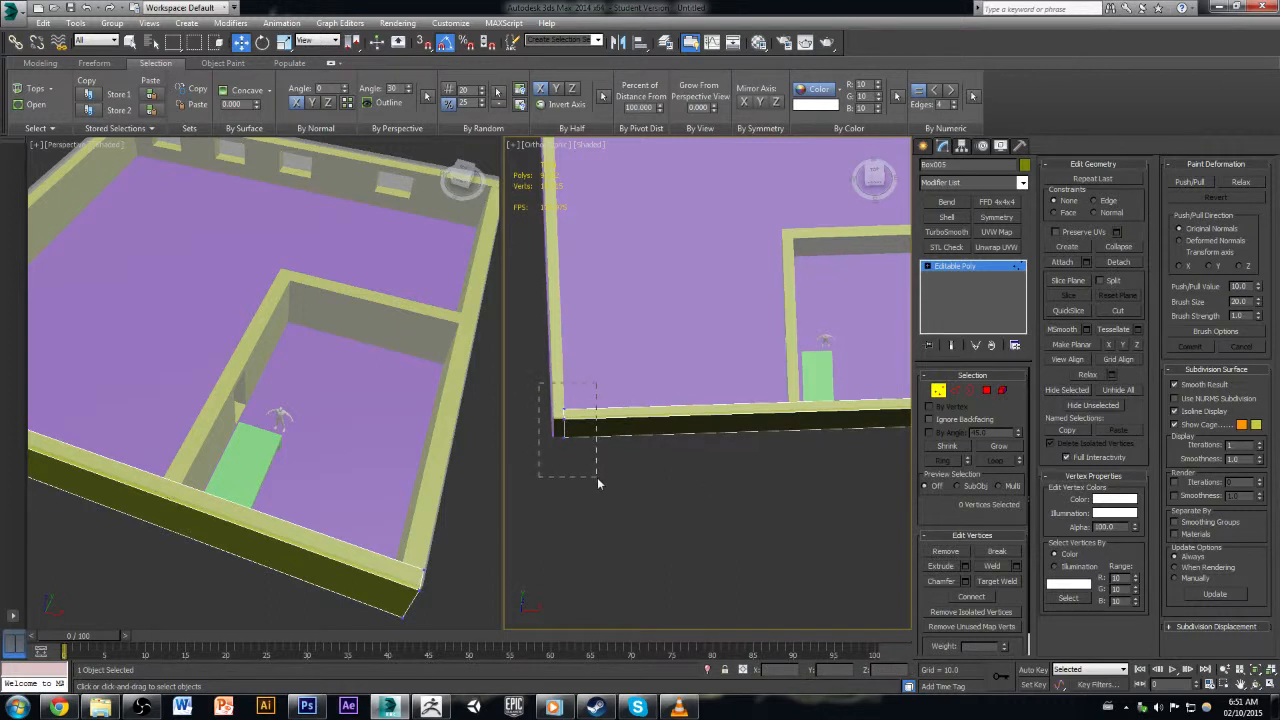
{"action": "left_click_drag", "start_coordinate": [597, 477], "coordinate": [597, 478]}
{"action": "left_click_drag", "start_coordinate": [593, 423], "coordinate": [563, 427]}
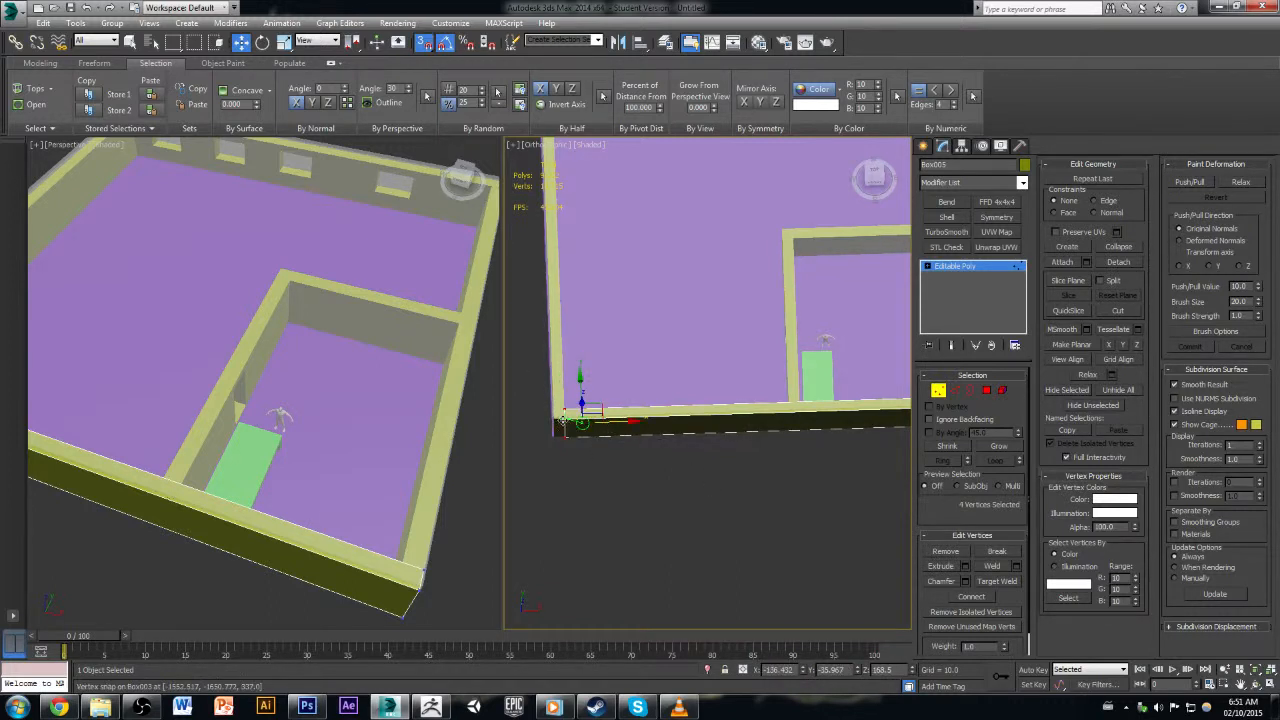
{"action": "left_click", "coordinate": [716, 497]}
{"action": "middle_click_drag", "start_coordinate": [716, 497], "coordinate": [581, 494]}
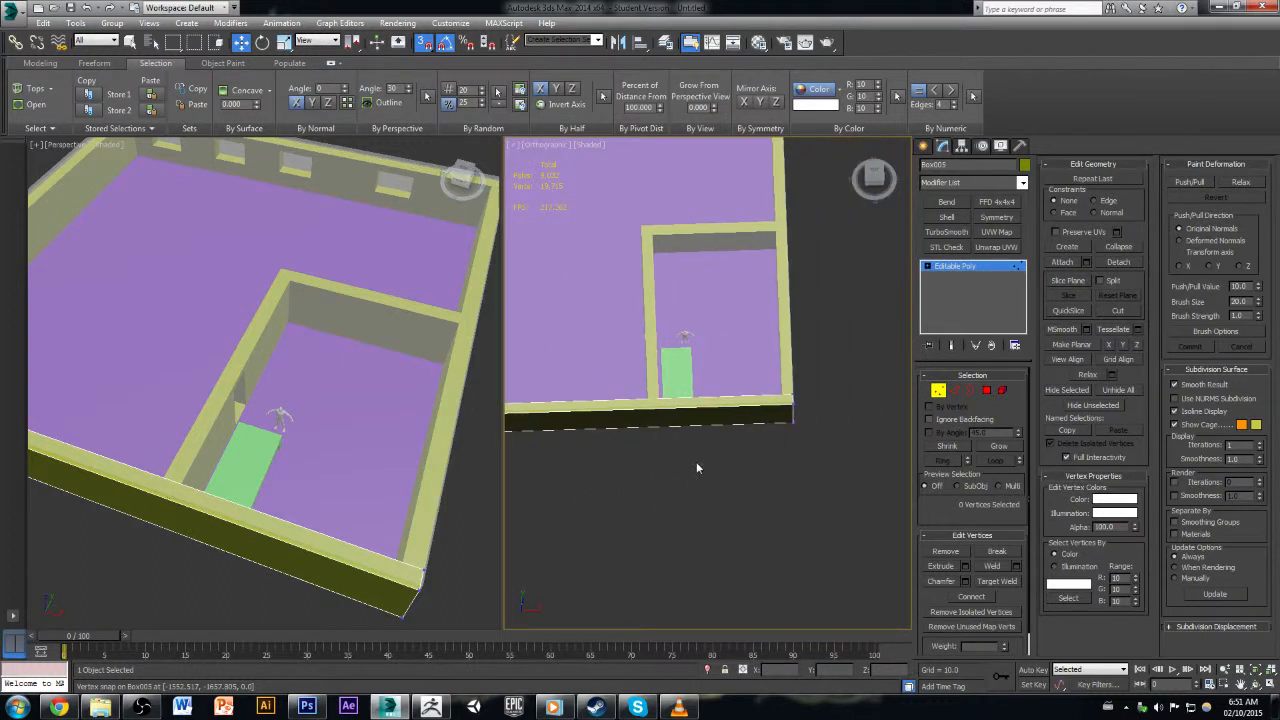
{"action": "left_click", "coordinate": [943, 392]}
{"action": "middle_click_drag", "start_coordinate": [749, 439], "coordinate": [831, 412], "text": "alt"}
{"action": "left_click", "coordinate": [801, 350]}
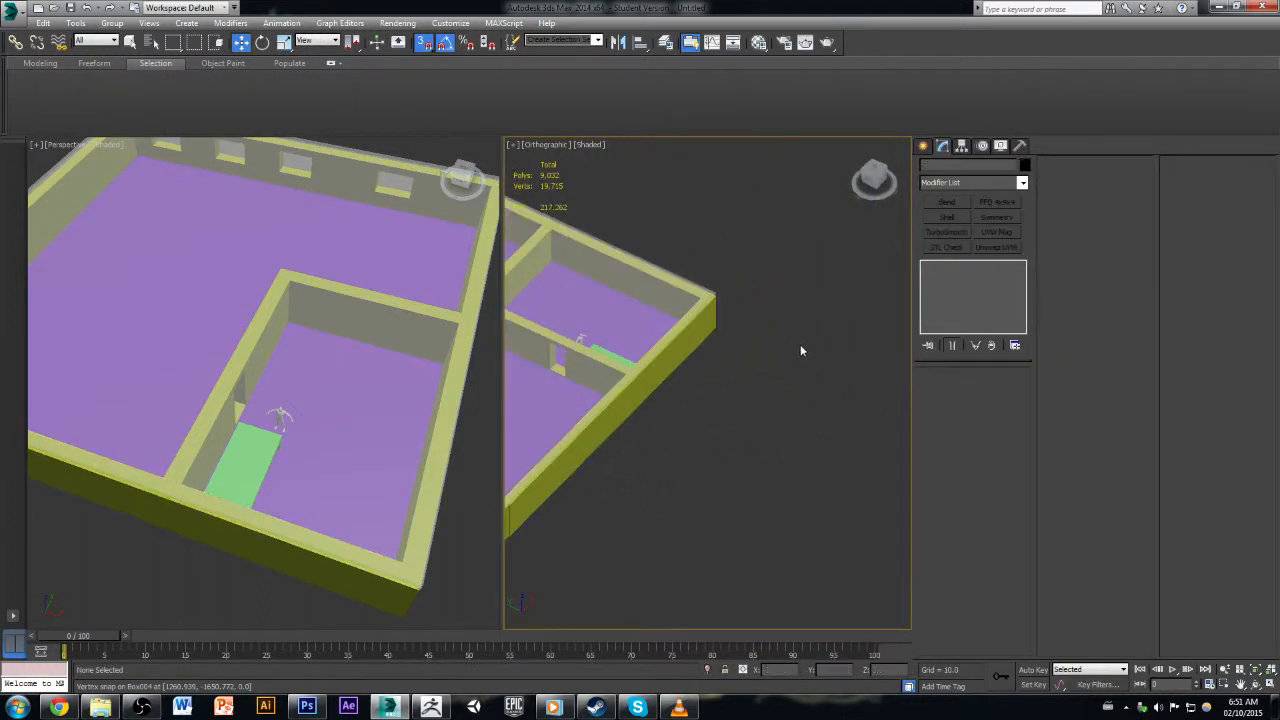
Step: Maximize the Perspective viewport, frame the whole building and switch the viewport shading to Realistic
{"action": "middle_click_drag", "start_coordinate": [800, 350], "coordinate": [724, 444], "text": "alt"}
{"action": "middle_click_drag", "start_coordinate": [838, 427], "coordinate": [898, 355]}
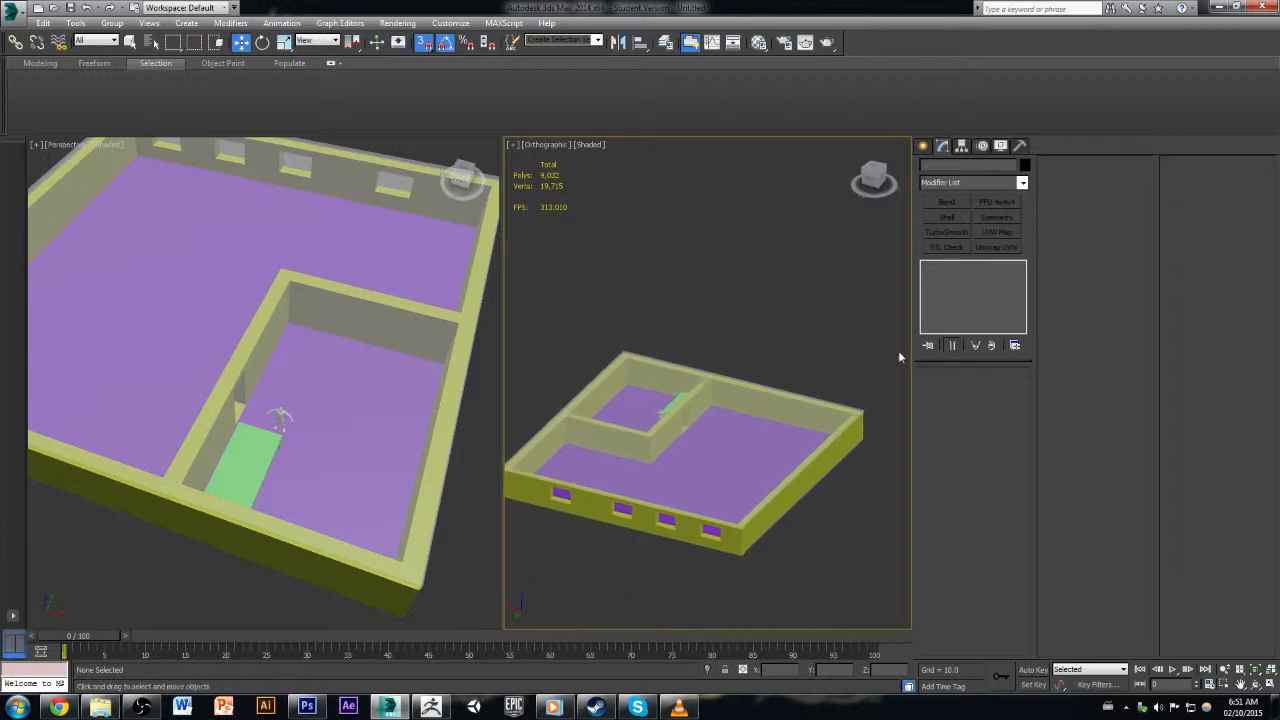
{"action": "scroll", "coordinate": [616, 328], "scroll_direction": "up", "scroll_amount": 3}
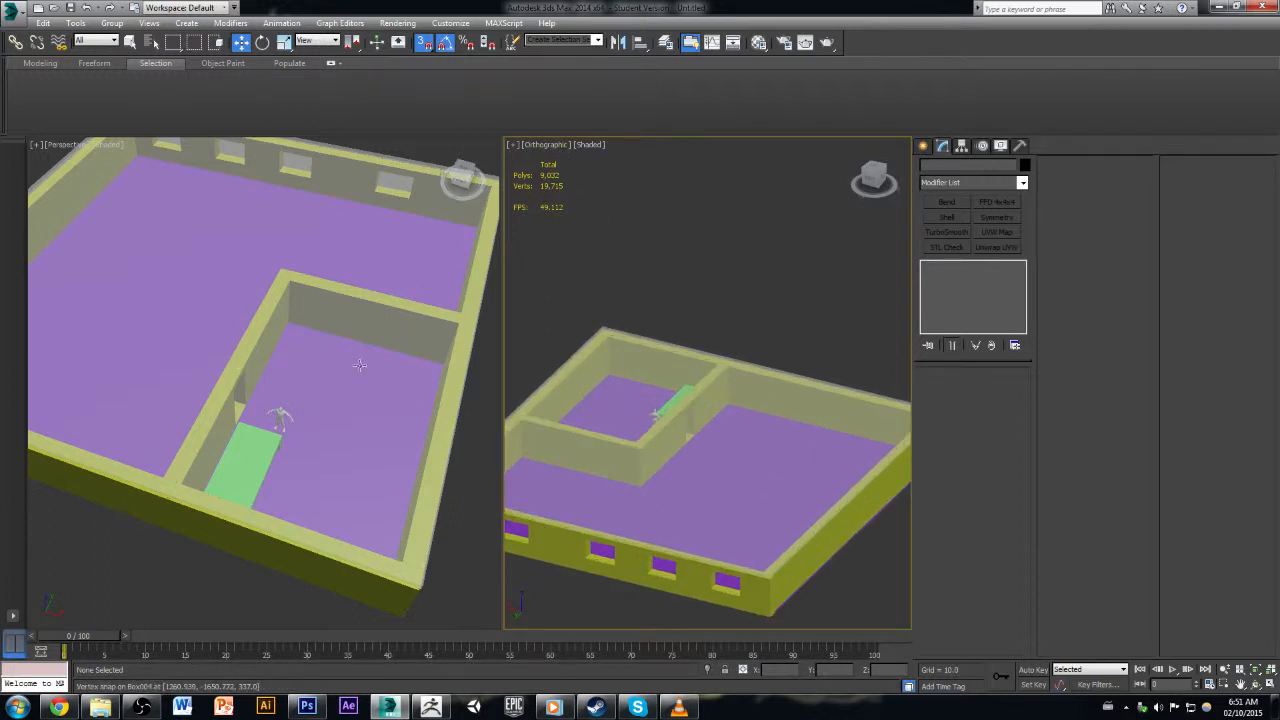
{"action": "middle_click_drag", "start_coordinate": [366, 389], "coordinate": [497, 363], "text": "alt"}
{"action": "middle_click_drag", "start_coordinate": [377, 366], "coordinate": [427, 353]}
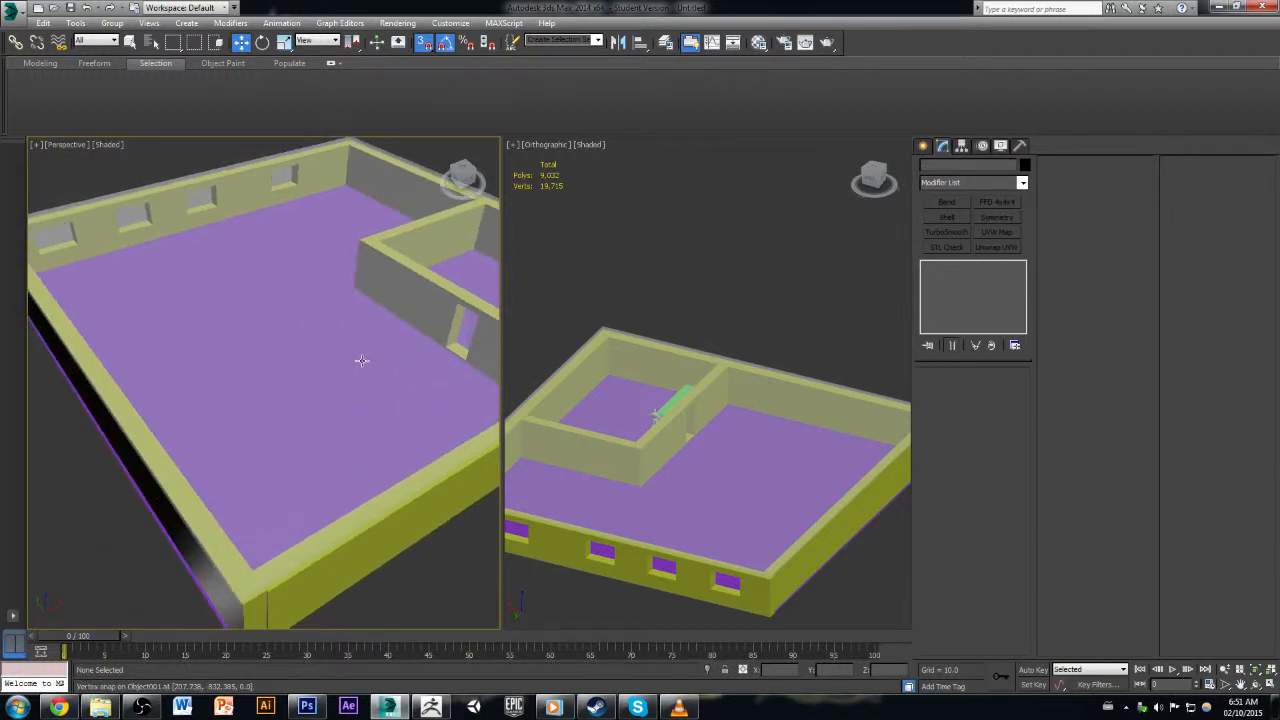
{"action": "key", "text": "alt+w"}
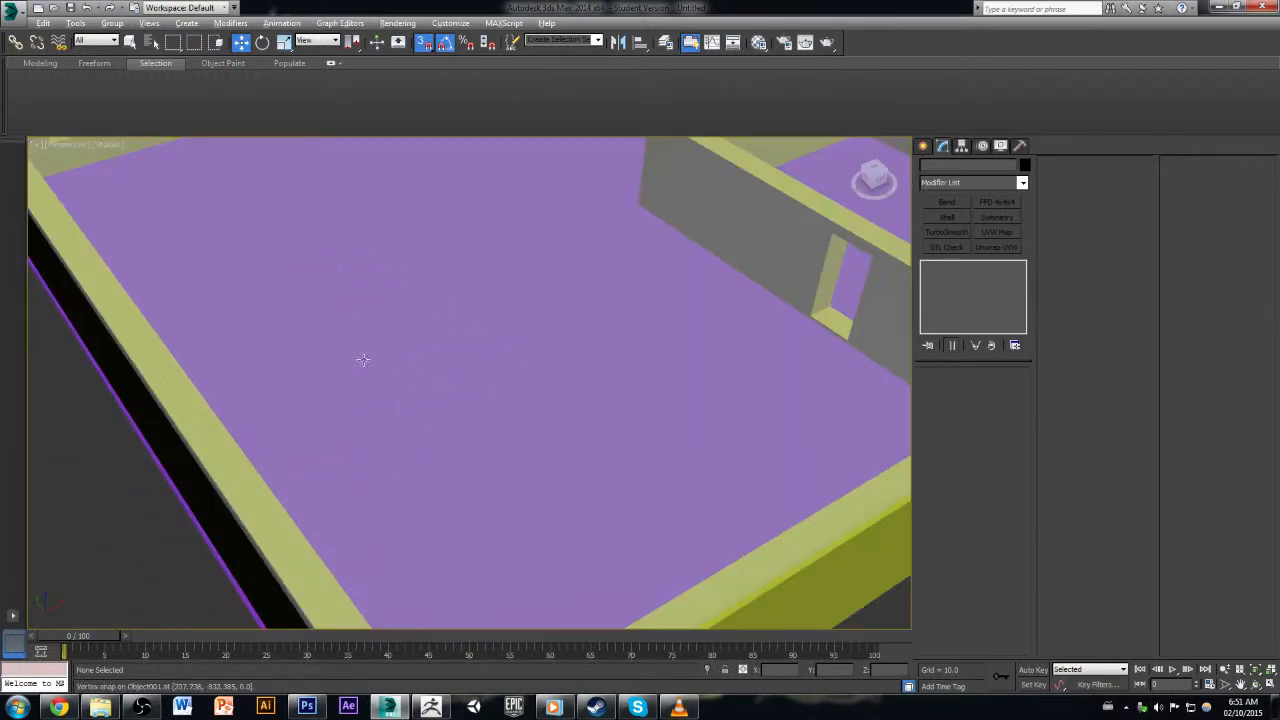
{"action": "middle_click_drag", "start_coordinate": [559, 351], "coordinate": [432, 410]}
{"action": "scroll", "coordinate": [593, 577], "scroll_direction": "down", "scroll_amount": 1}
{"action": "key", "text": "z"}
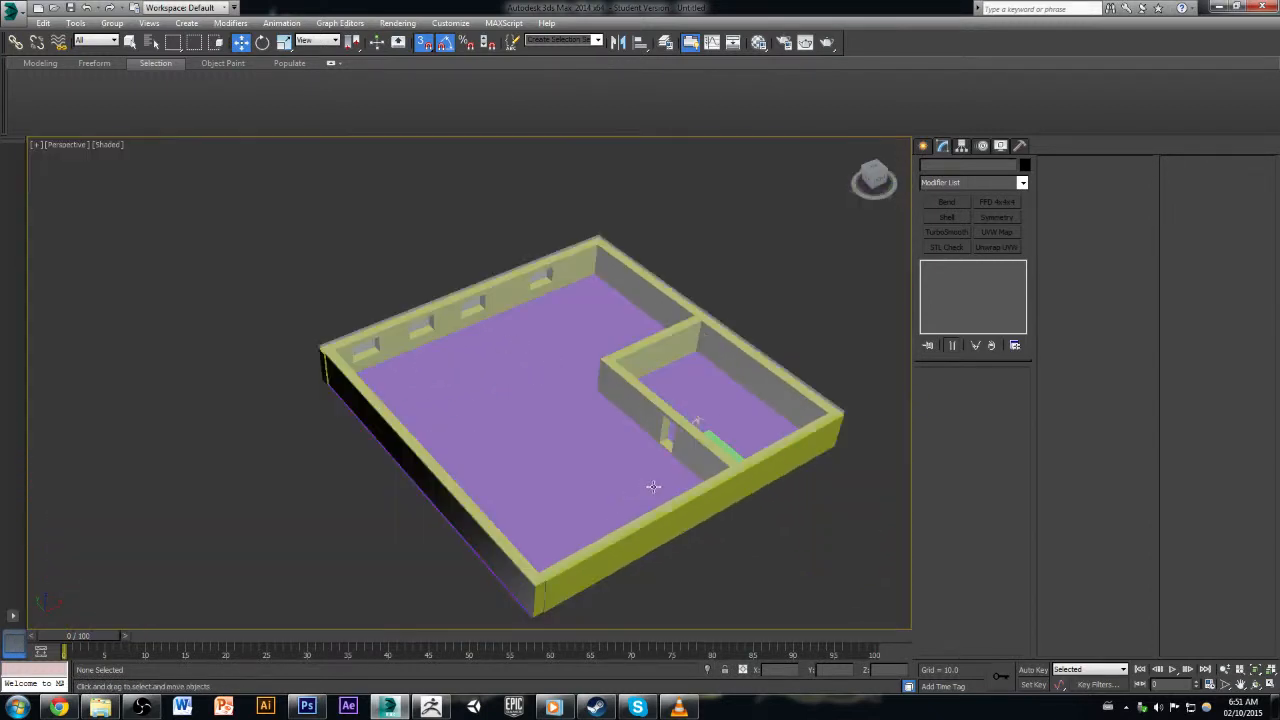
{"action": "left_click", "coordinate": [108, 145]}
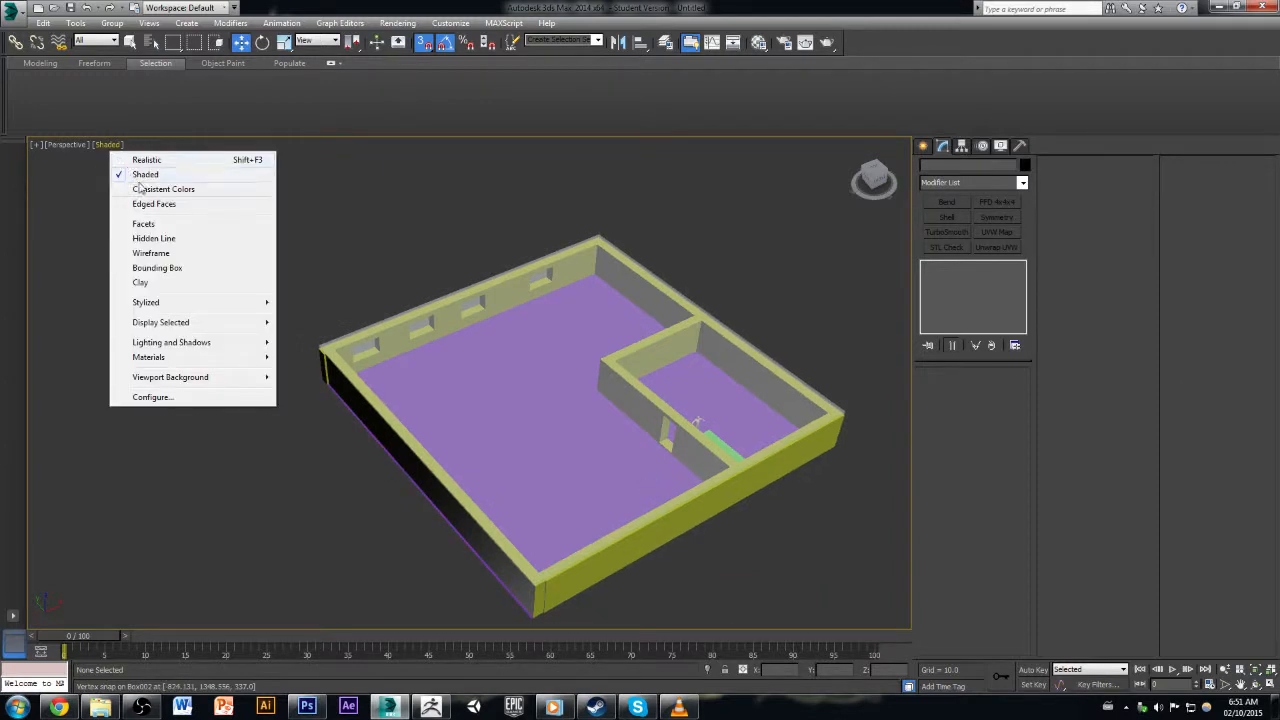
{"action": "left_click", "coordinate": [147, 160]}
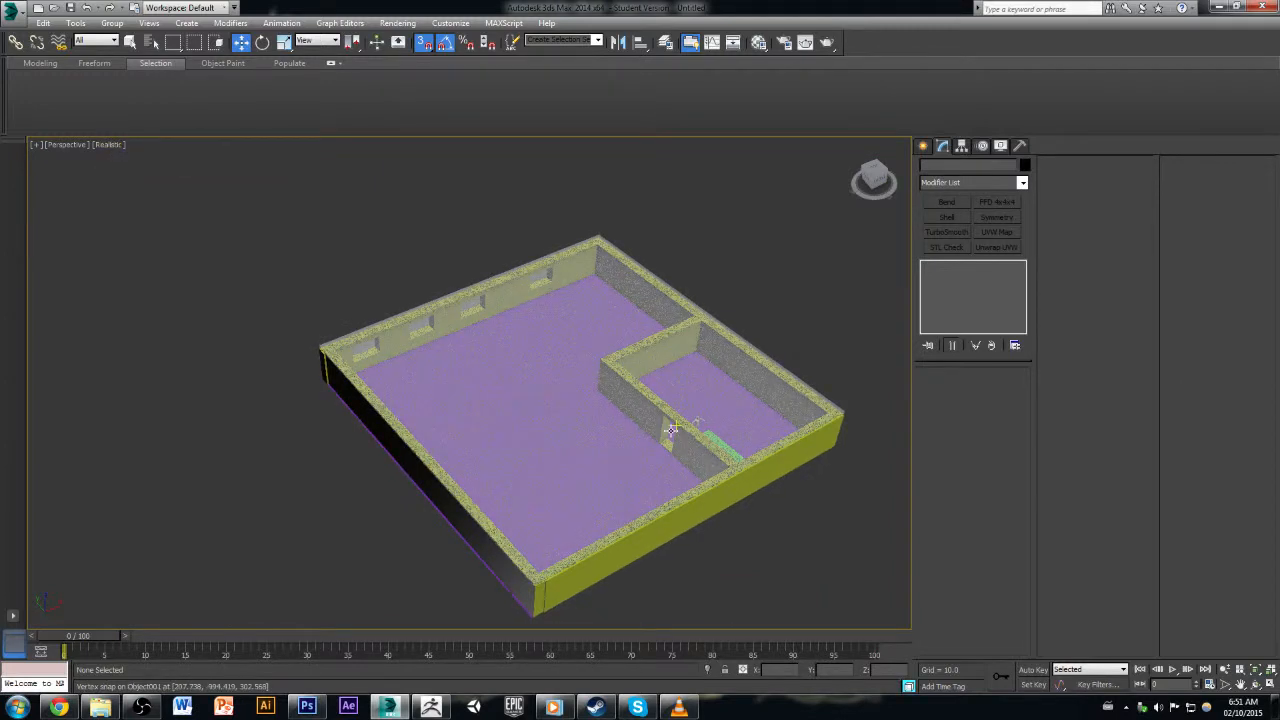
Step: Examine the enclosed building from outside, around the doorway, and close up beside the character and table in Realistic shading
{"action": "middle_click_drag", "start_coordinate": [673, 429], "coordinate": [841, 454], "text": "alt"}
{"action": "scroll", "coordinate": [468, 309], "scroll_direction": "down", "scroll_amount": 3}
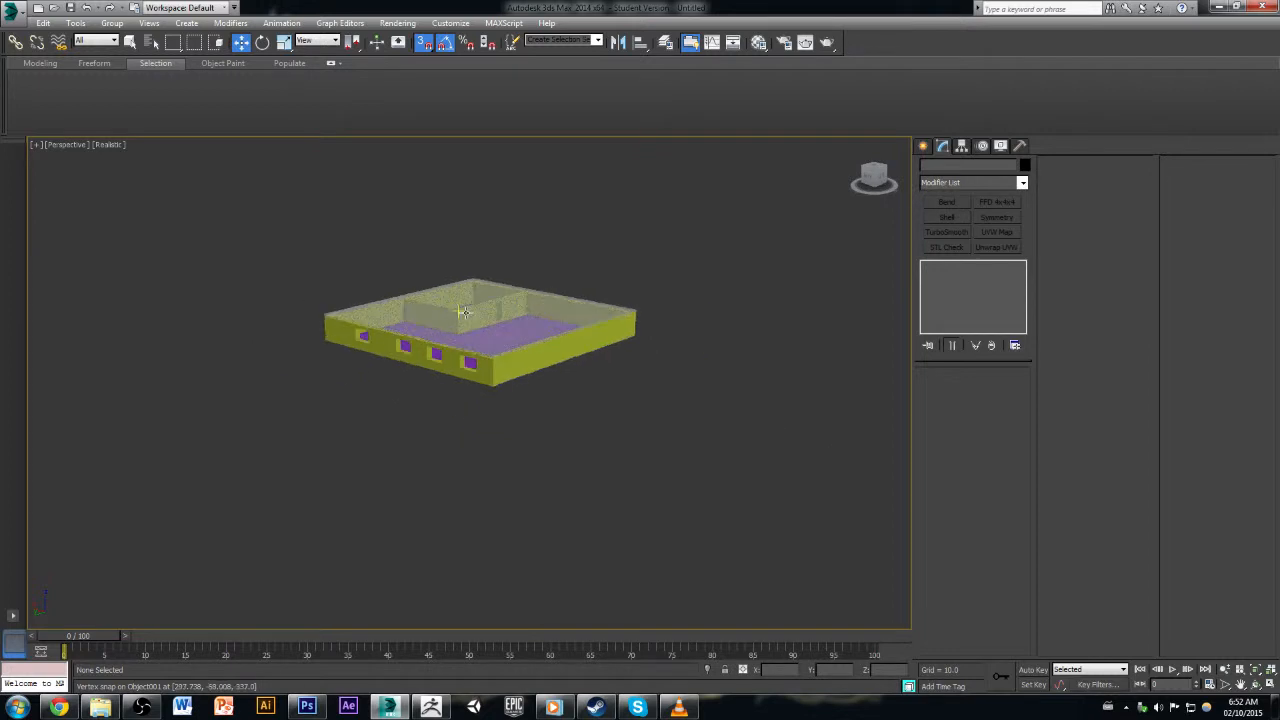
{"action": "middle_click_drag", "start_coordinate": [466, 309], "coordinate": [472, 396]}
{"action": "scroll", "coordinate": [493, 396], "scroll_direction": "up", "scroll_amount": 5}
{"action": "scroll", "coordinate": [493, 395], "scroll_direction": "up", "scroll_amount": 4}
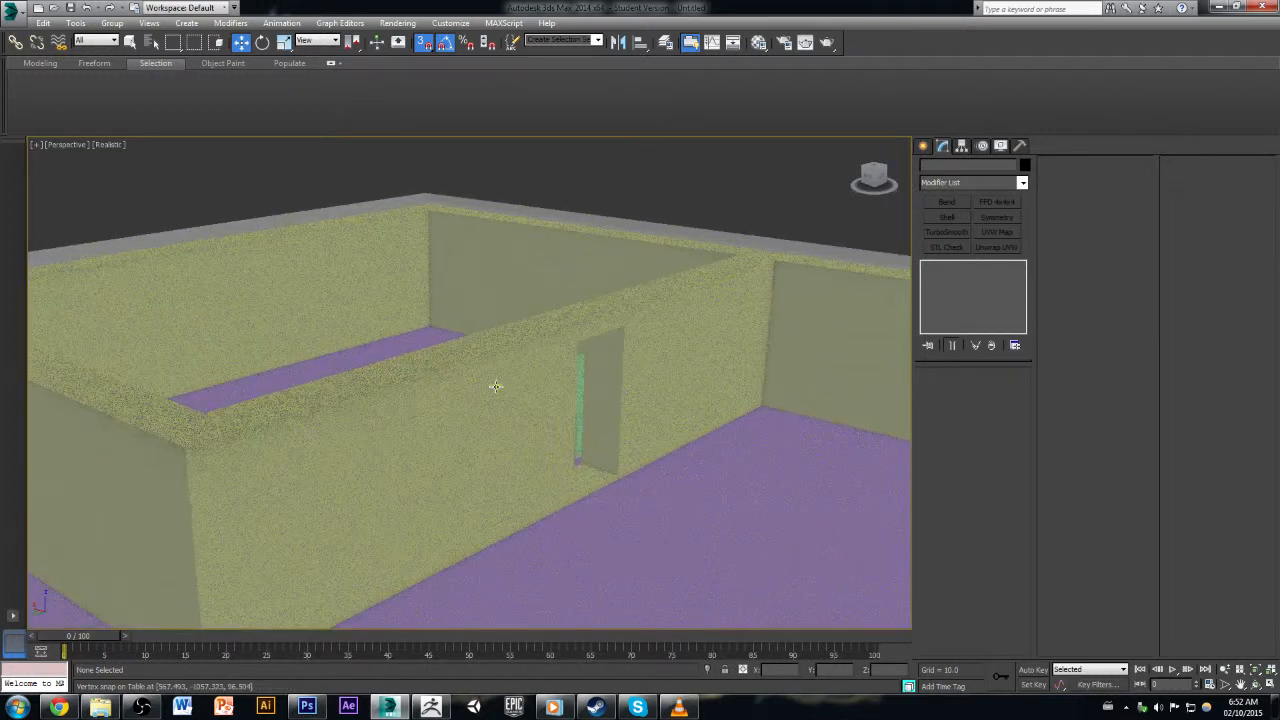
{"action": "scroll", "coordinate": [494, 386], "scroll_direction": "down", "scroll_amount": 8}
{"action": "middle_click_drag", "start_coordinate": [504, 378], "coordinate": [396, 413], "text": "alt"}
{"action": "scroll", "coordinate": [567, 398], "scroll_direction": "up", "scroll_amount": 3}
{"action": "scroll", "coordinate": [575, 411], "scroll_direction": "up", "scroll_amount": 7}
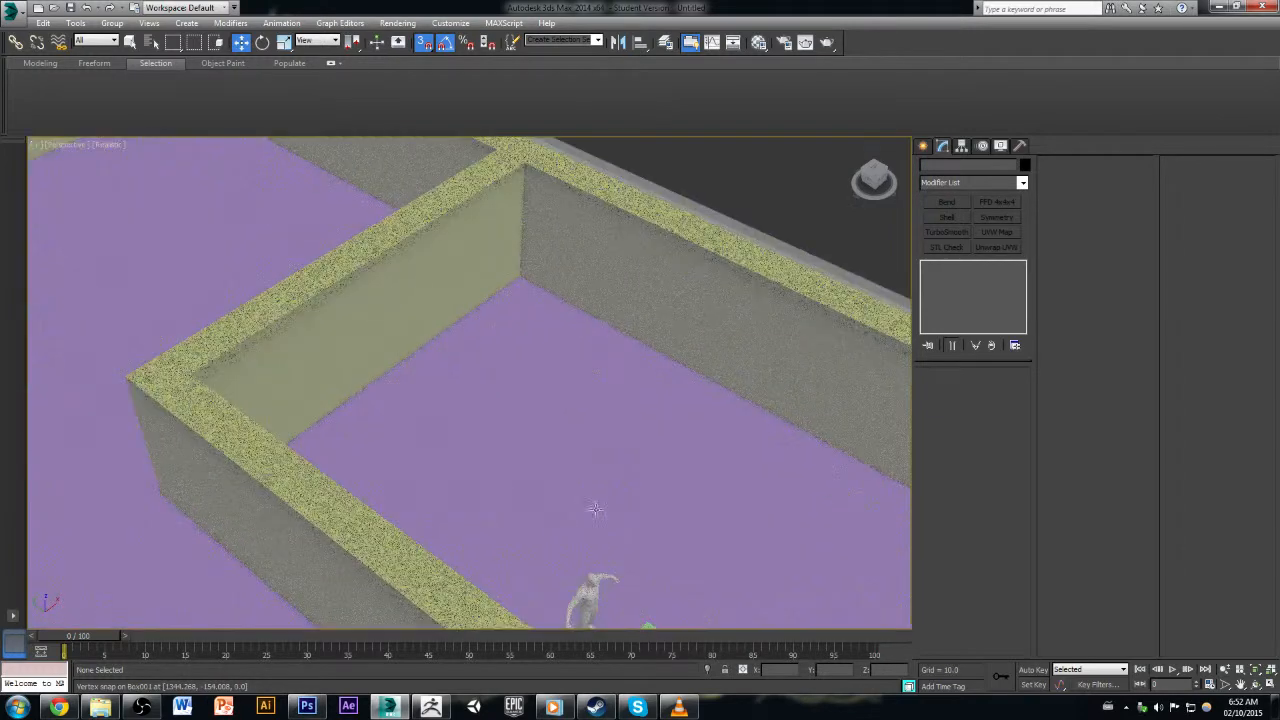
{"action": "middle_click_drag", "start_coordinate": [608, 542], "coordinate": [465, 287]}
{"action": "scroll", "coordinate": [491, 460], "scroll_direction": "up", "scroll_amount": 10}
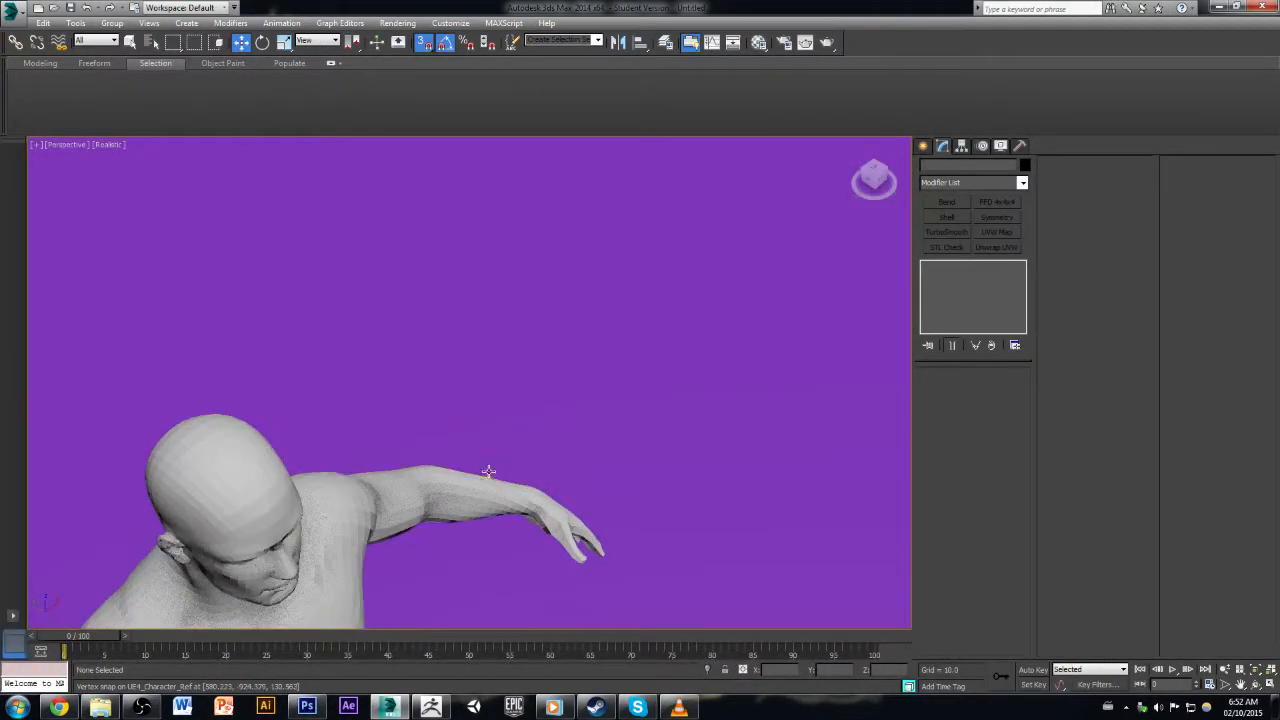
{"action": "scroll", "coordinate": [490, 470], "scroll_direction": "up", "scroll_amount": 2}
{"action": "left_click", "coordinate": [460, 430]}
{"action": "middle_click_drag", "start_coordinate": [541, 498], "coordinate": [430, 500], "text": "alt"}
{"action": "scroll", "coordinate": [295, 450], "scroll_direction": "down", "scroll_amount": 3}
{"action": "scroll", "coordinate": [295, 450], "scroll_direction": "down", "scroll_amount": 2}
{"action": "middle_click_drag", "start_coordinate": [430, 590], "coordinate": [637, 406]}
Step: Lower the table slightly along Z beside the character figure
{"action": "left_click", "coordinate": [637, 406]}
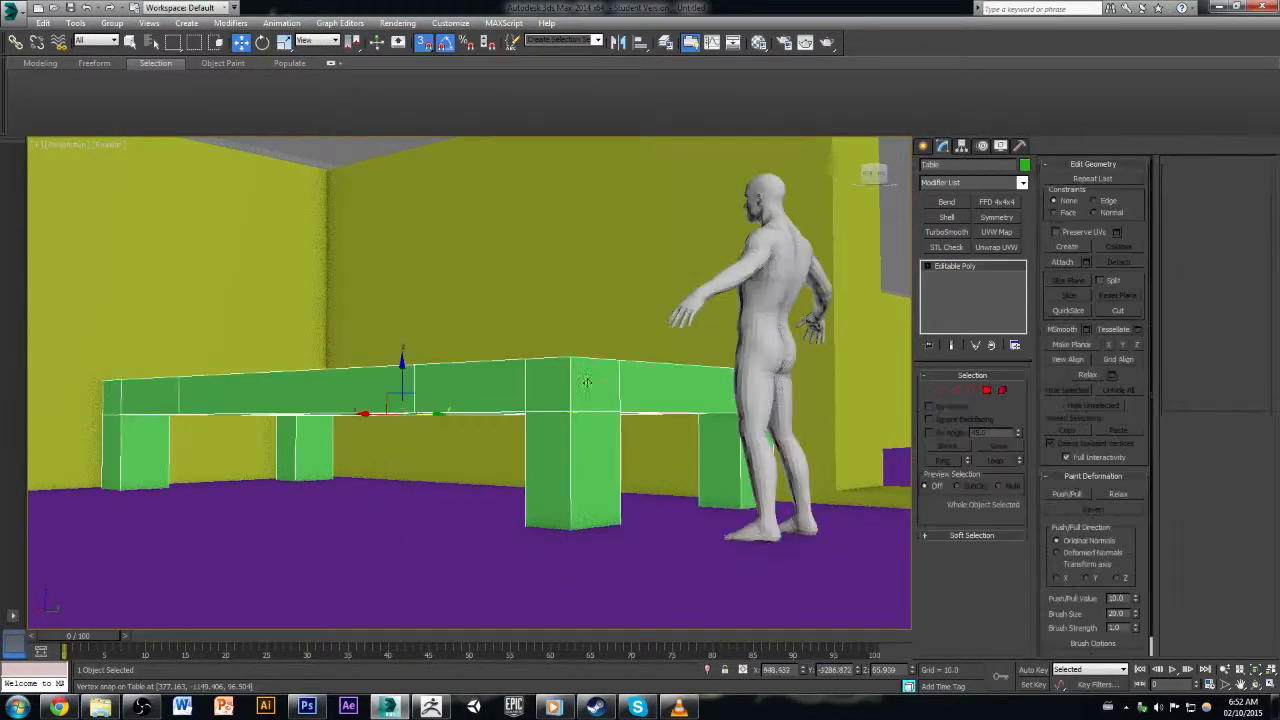
{"action": "left_click_drag", "start_coordinate": [408, 344], "coordinate": [412, 390]}
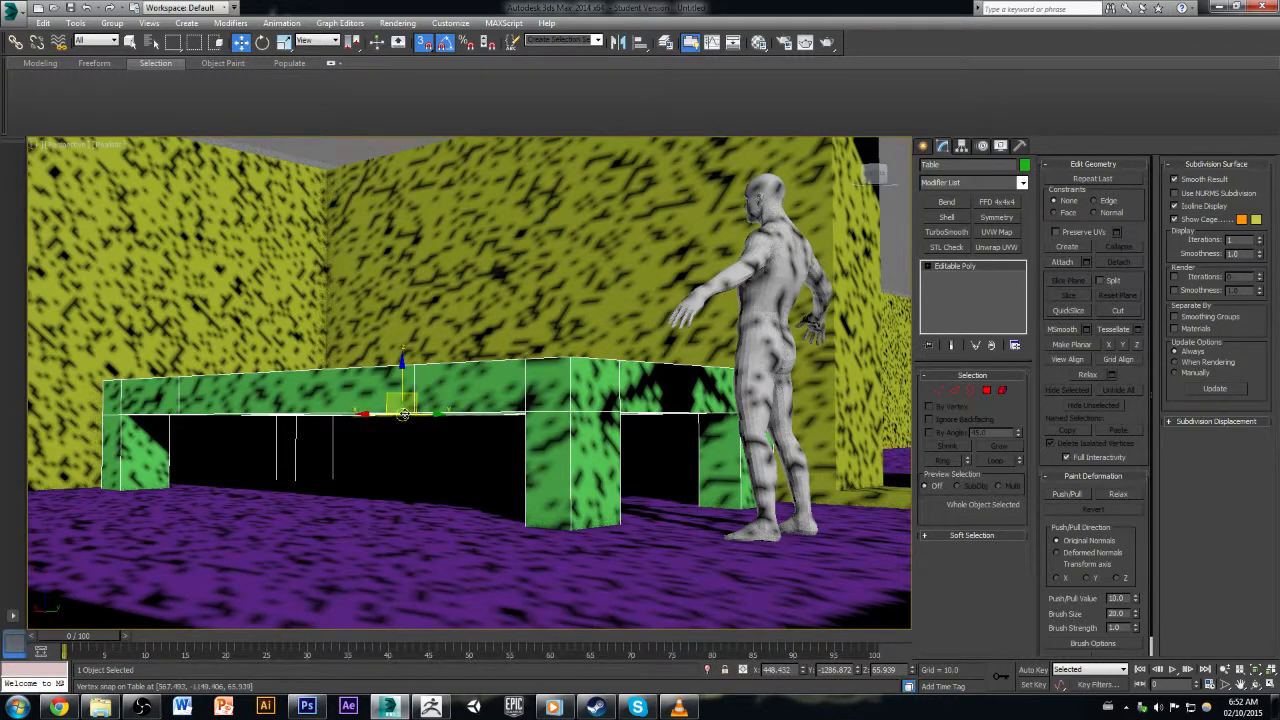
{"action": "scroll", "coordinate": [420, 385], "scroll_direction": "down", "scroll_amount": 3}
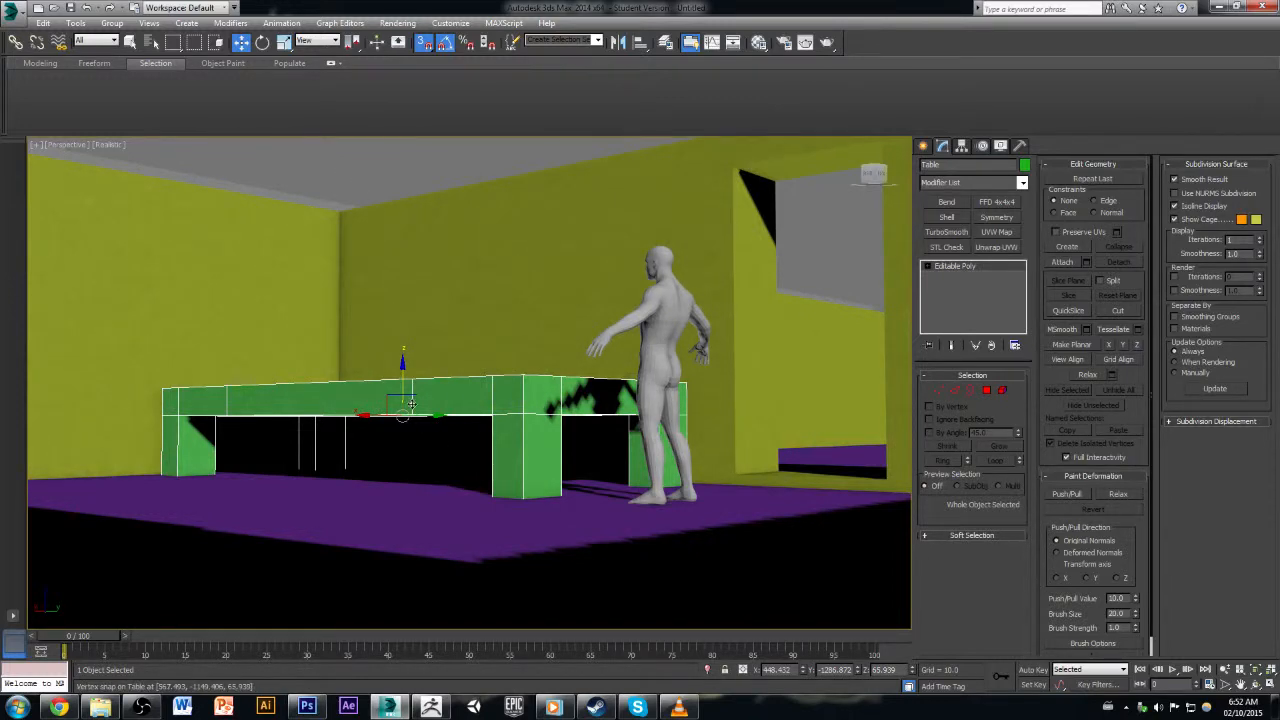
{"action": "mouse_move", "coordinate": [404, 380]}
{"action": "left_mouse_down"}
{"action": "mouse_move", "coordinate": [410, 398]}
{"action": "mouse_move", "coordinate": [516, 418]}
{"action": "left_mouse_up"}
{"action": "left_click", "coordinate": [336, 184]}
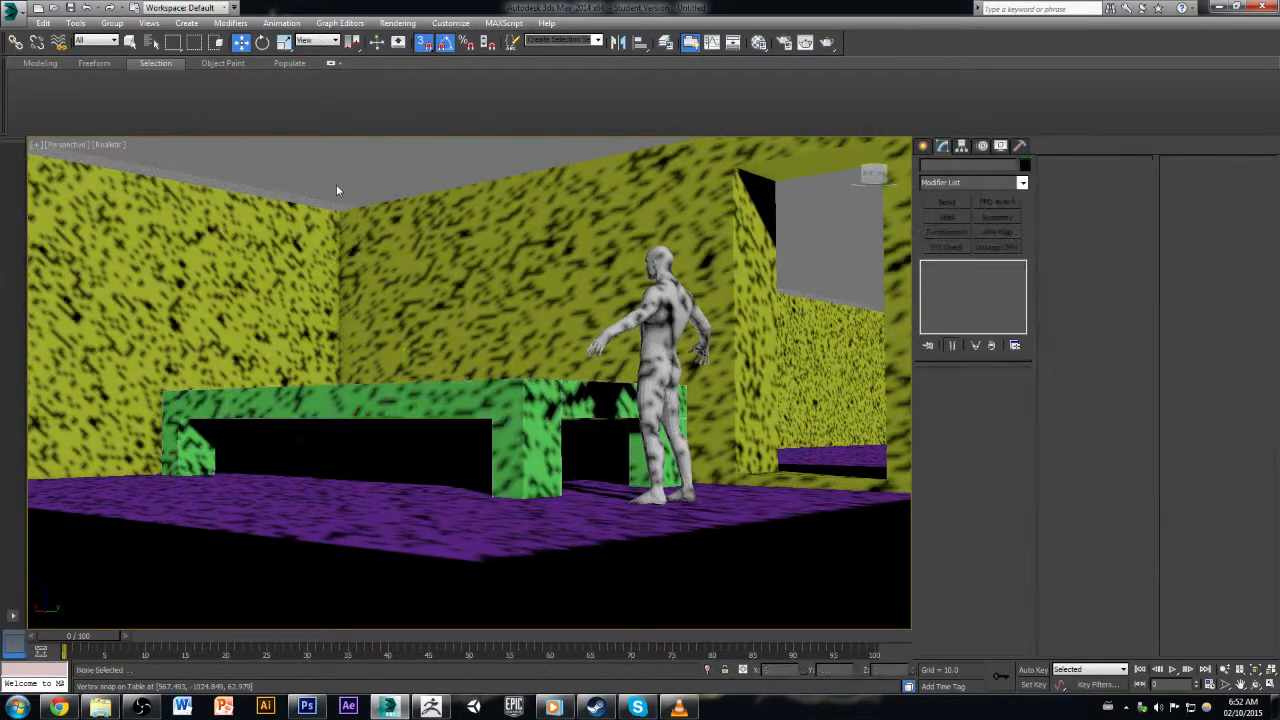
Step: Examine the table's scale against the character and doorway, and the overall room proportions, from close and distant views
{"action": "scroll", "coordinate": [400, 389], "scroll_direction": "down", "scroll_amount": 3}
{"action": "scroll", "coordinate": [400, 389], "scroll_direction": "up", "scroll_amount": 5}
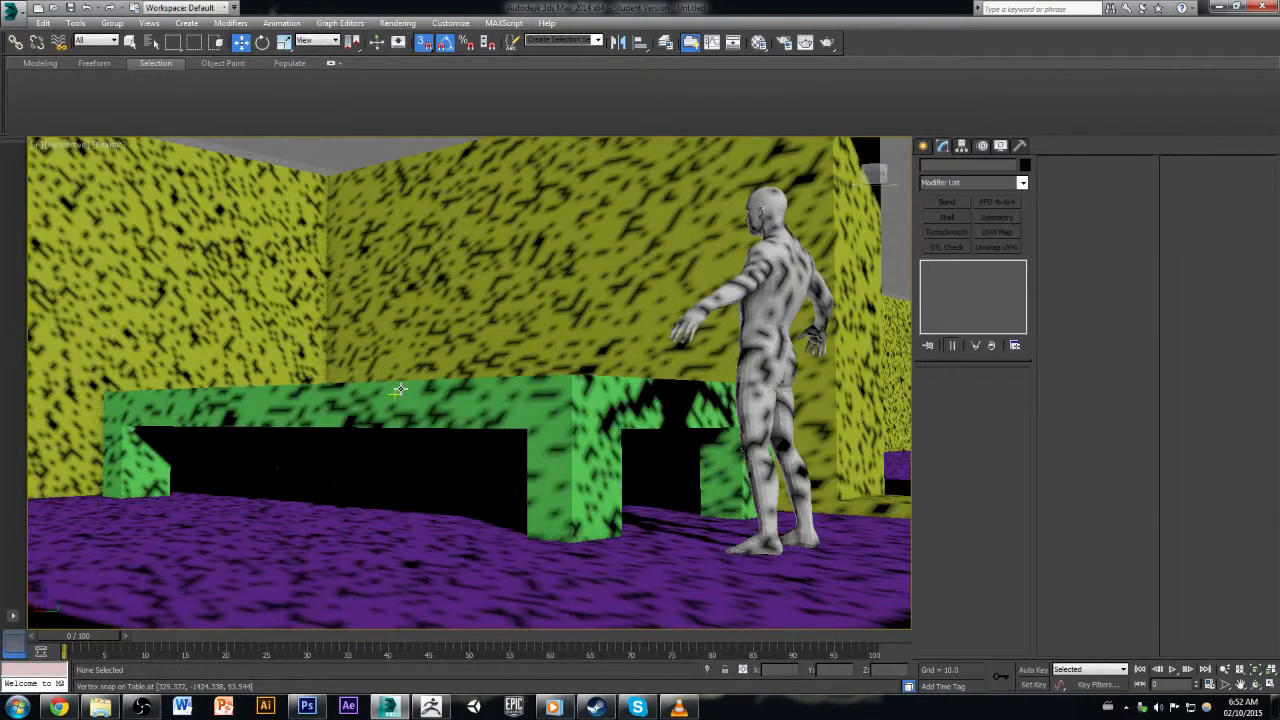
{"action": "scroll", "coordinate": [525, 434], "scroll_direction": "up", "scroll_amount": 2}
{"action": "middle_click_drag", "start_coordinate": [525, 434], "coordinate": [634, 486], "text": "alt"}
{"action": "scroll", "coordinate": [634, 486], "scroll_direction": "down", "scroll_amount": 3}
{"action": "scroll", "coordinate": [560, 437], "scroll_direction": "down", "scroll_amount": 2}
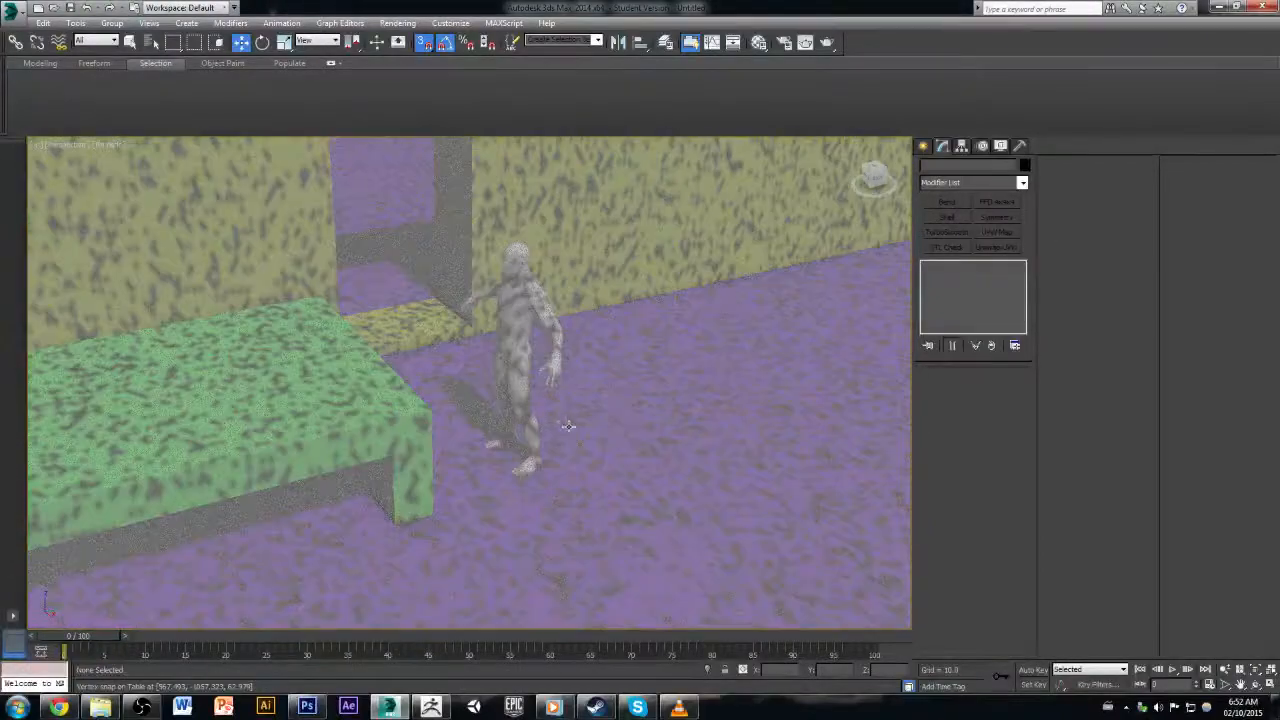
{"action": "scroll", "coordinate": [563, 404], "scroll_direction": "down", "scroll_amount": 5}
{"action": "scroll", "coordinate": [563, 404], "scroll_direction": "up", "scroll_amount": 8}
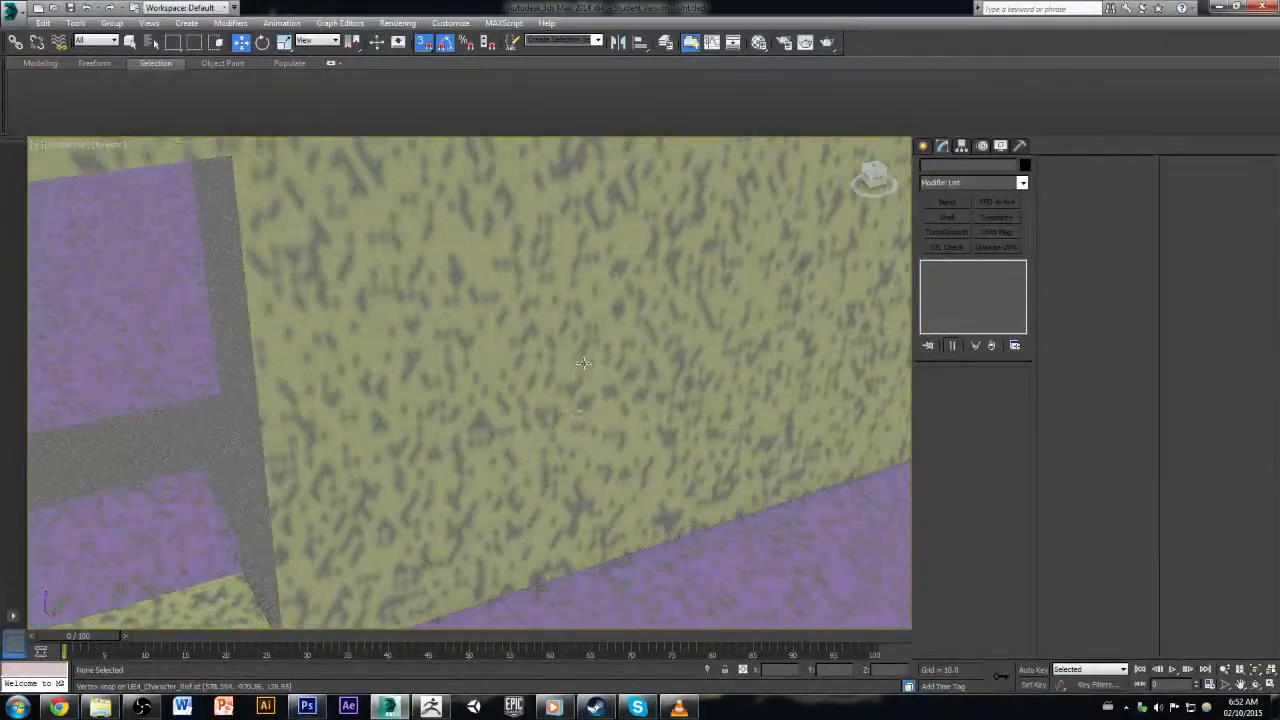
{"action": "middle_click_drag", "start_coordinate": [566, 503], "coordinate": [863, 291]}
{"action": "scroll", "coordinate": [603, 450], "scroll_direction": "down", "scroll_amount": 7}
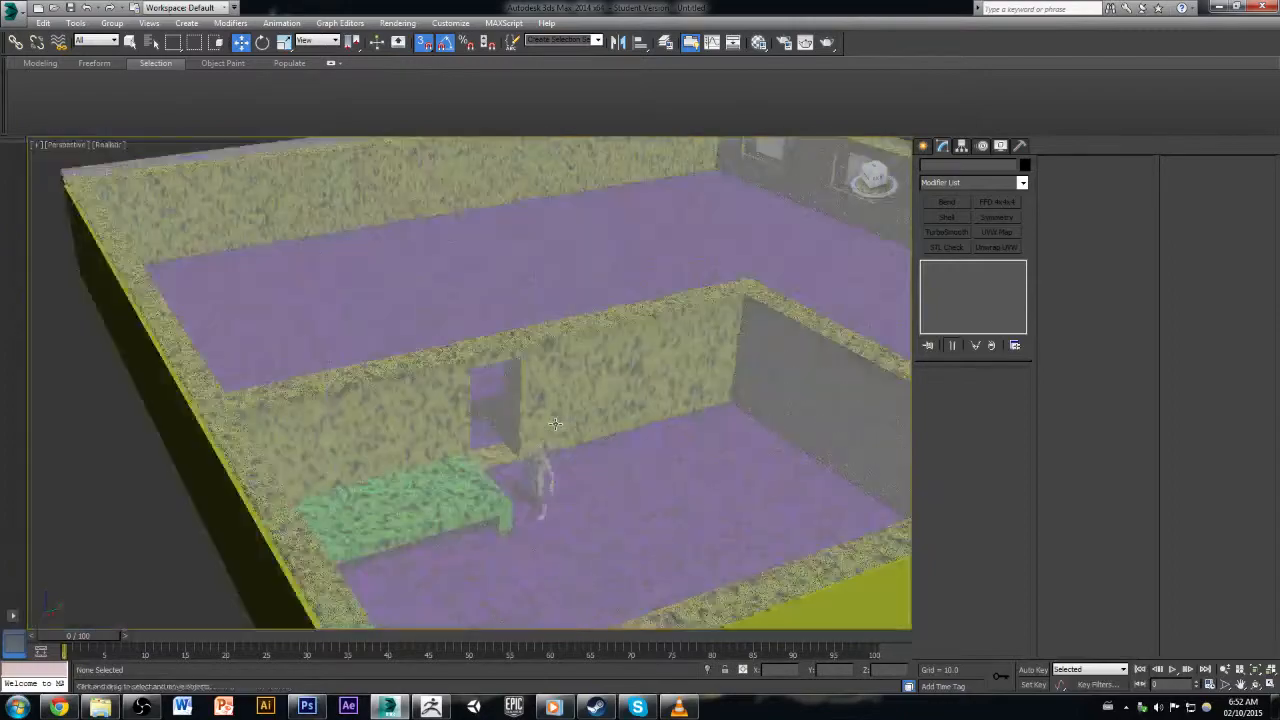
{"action": "scroll", "coordinate": [603, 450], "scroll_direction": "down", "scroll_amount": 10}
{"action": "scroll", "coordinate": [610, 448], "scroll_direction": "up", "scroll_amount": 12}
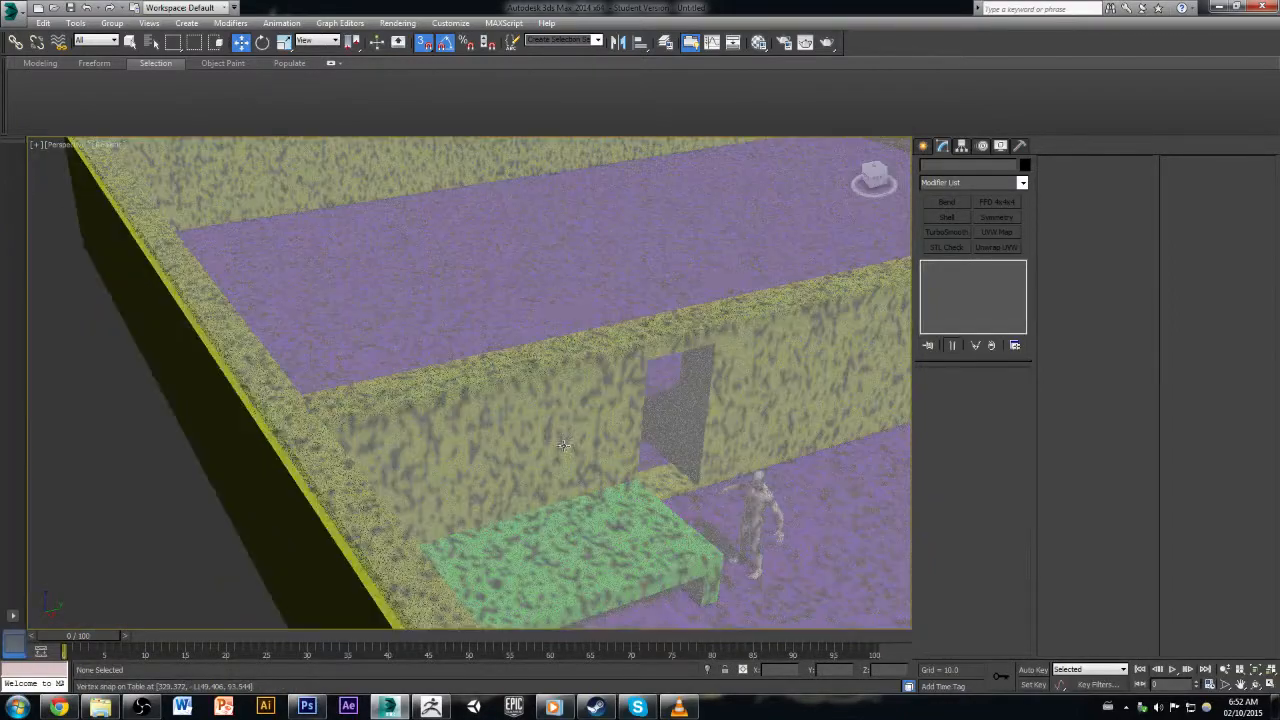
{"action": "scroll", "coordinate": [695, 510], "scroll_direction": "up", "scroll_amount": 10}
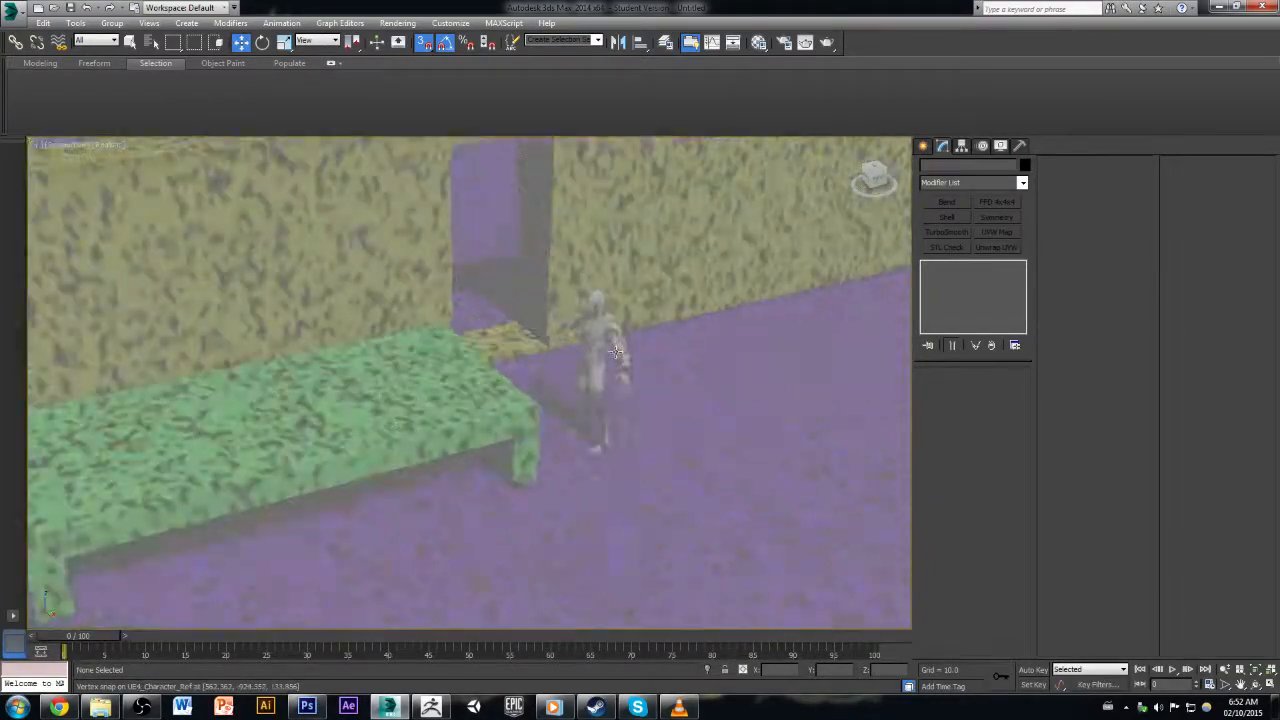
{"action": "scroll", "coordinate": [617, 351], "scroll_direction": "down", "scroll_amount": 8}
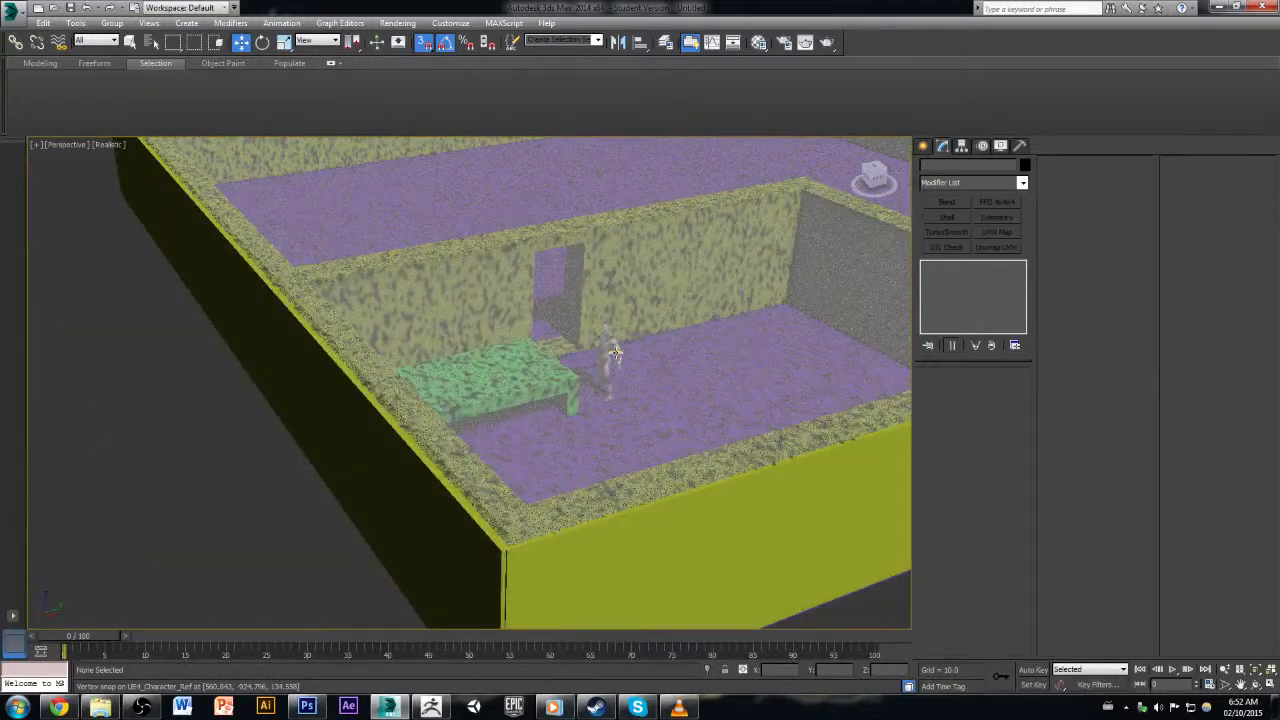
{"action": "scroll", "coordinate": [614, 351], "scroll_direction": "down", "scroll_amount": 3}
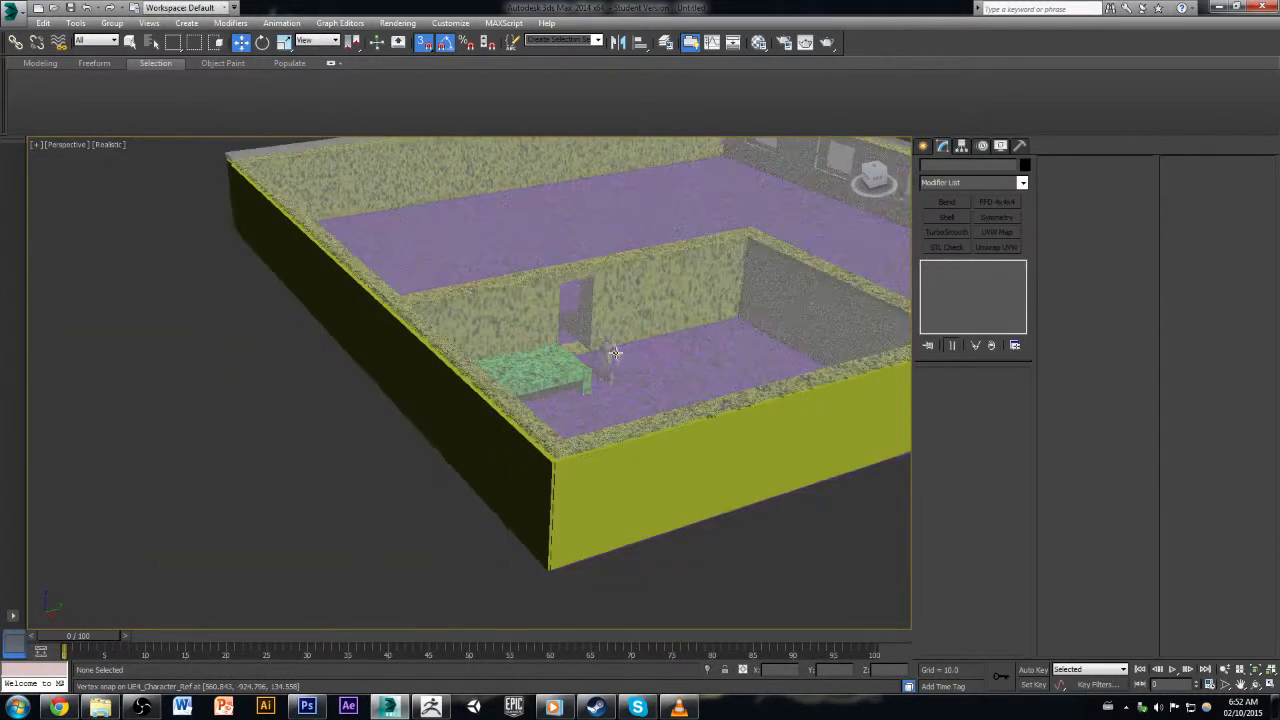
{"action": "scroll", "coordinate": [614, 351], "scroll_direction": "up", "scroll_amount": 3}
{"action": "scroll", "coordinate": [615, 352], "scroll_direction": "up", "scroll_amount": 4}
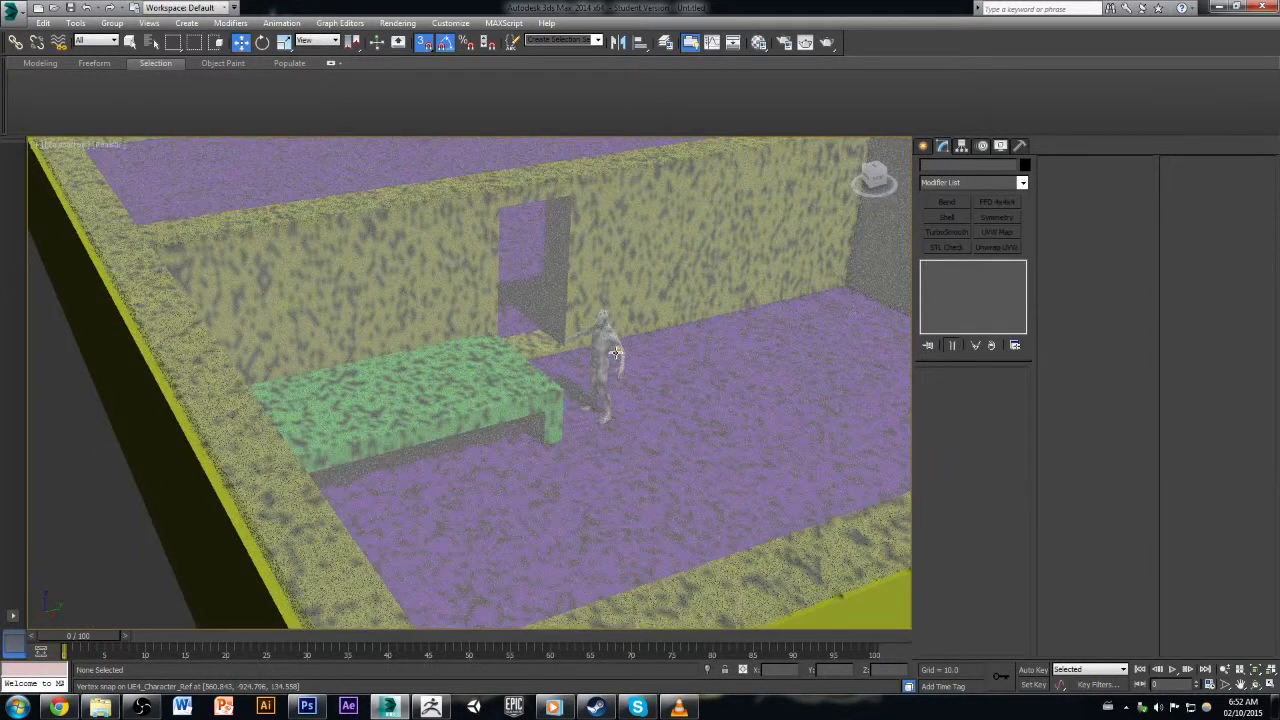